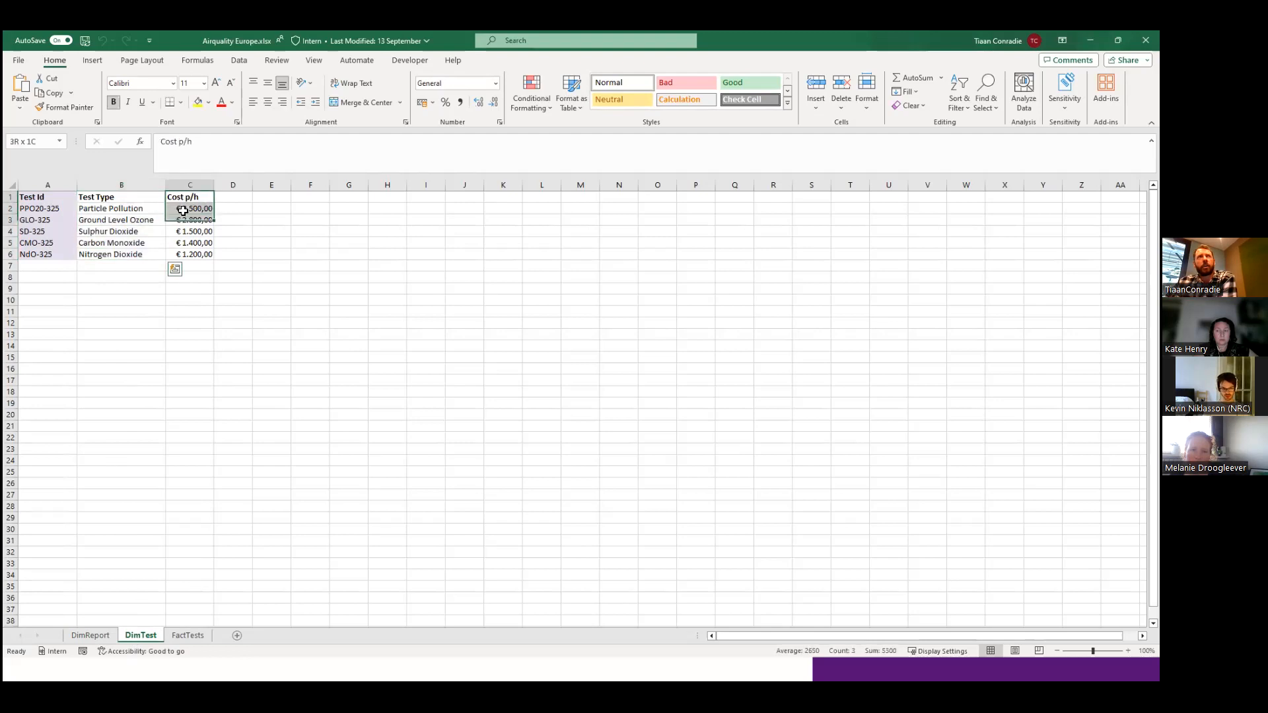
# Open the DimReport sheet and examine the Measurement ID and Measurement Date of the first record.
pyautogui.click(126, 287)
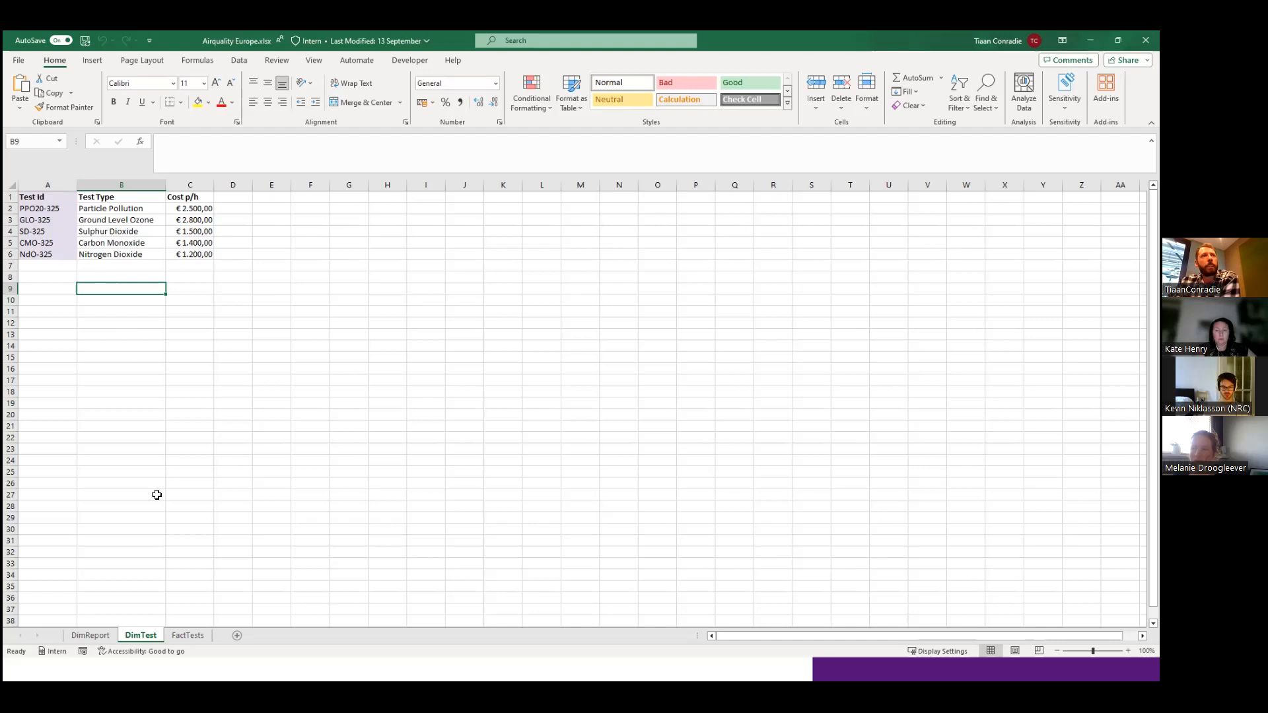
pyautogui.click(90, 636)
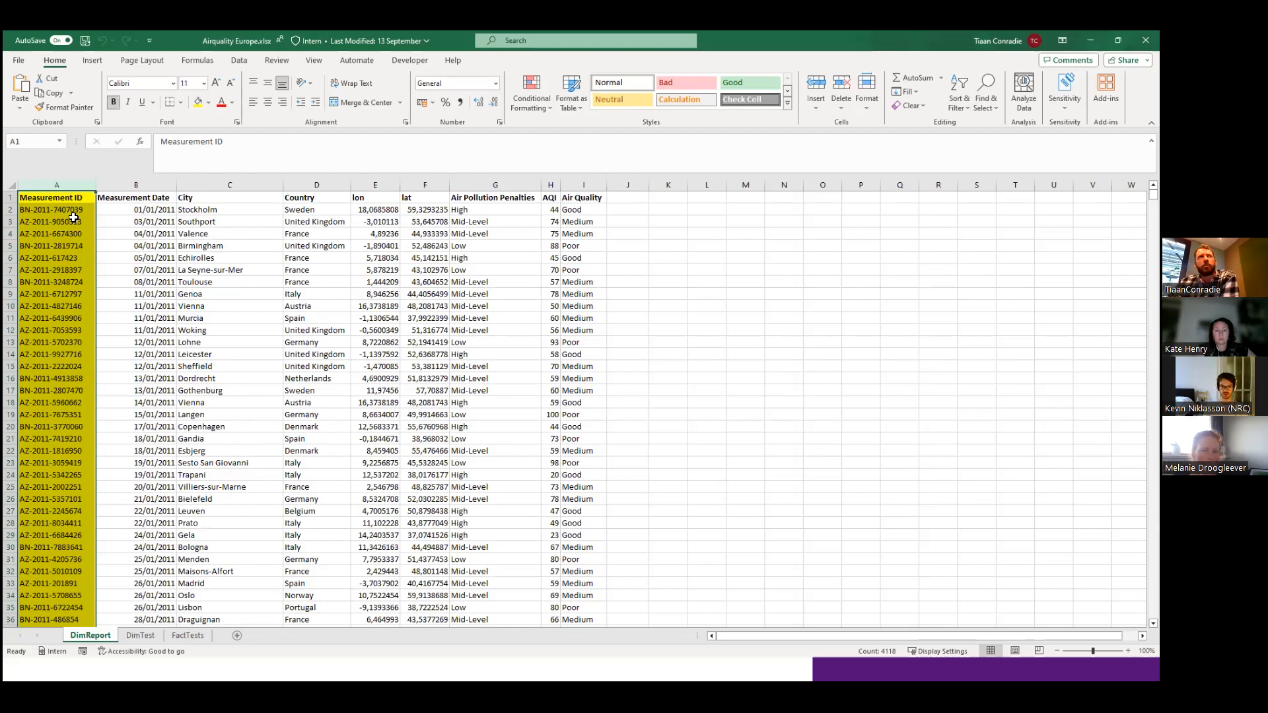
pyautogui.click(119, 210)
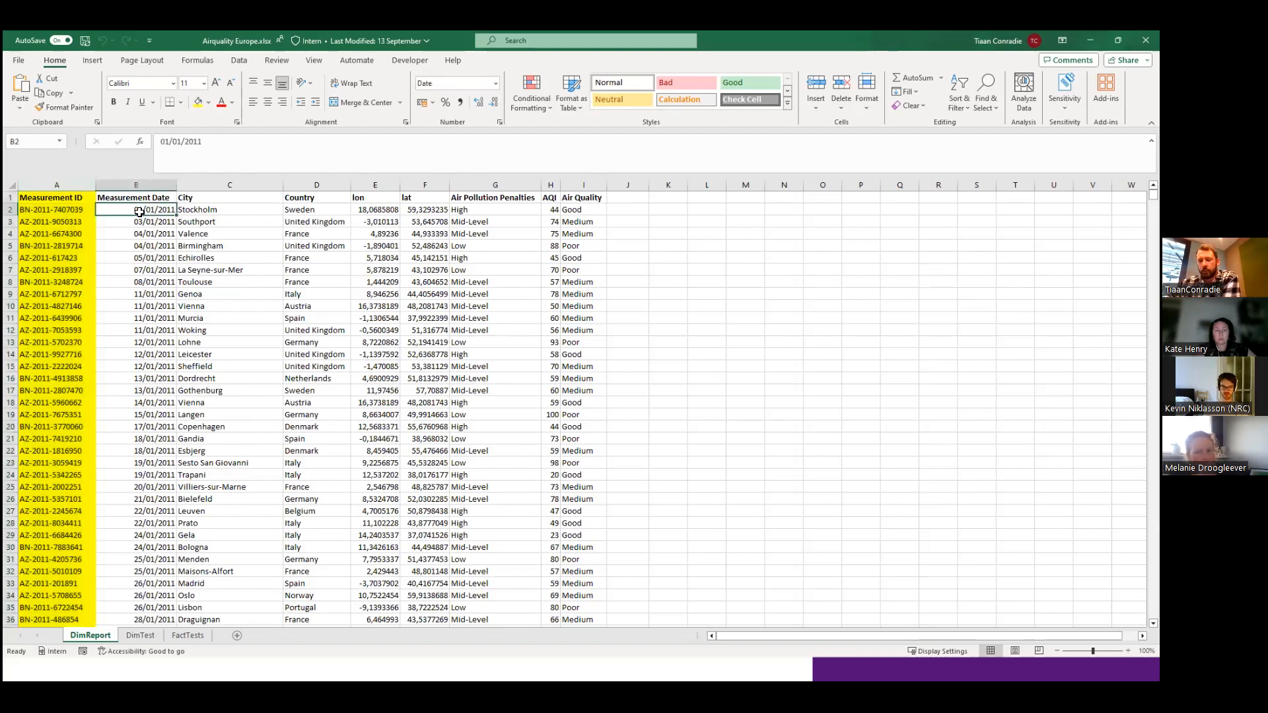
pyautogui.press('Right')
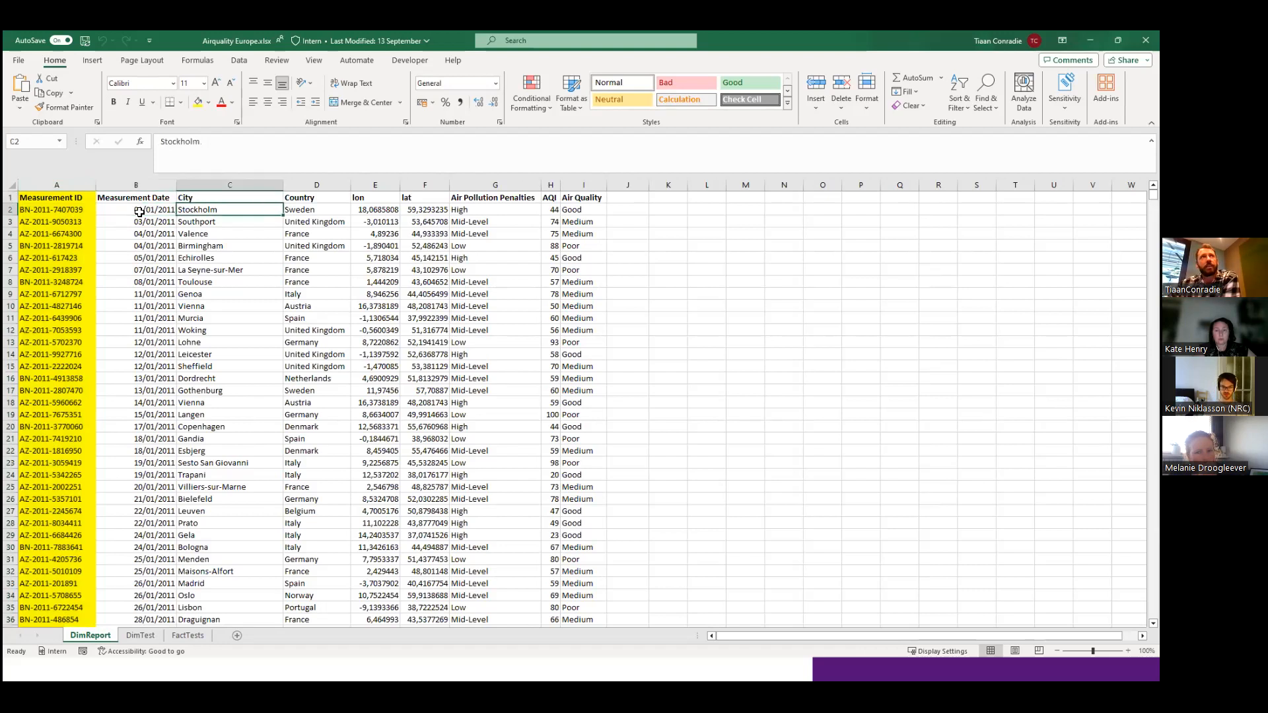
pyautogui.press('Left')
pyautogui.press('Left')
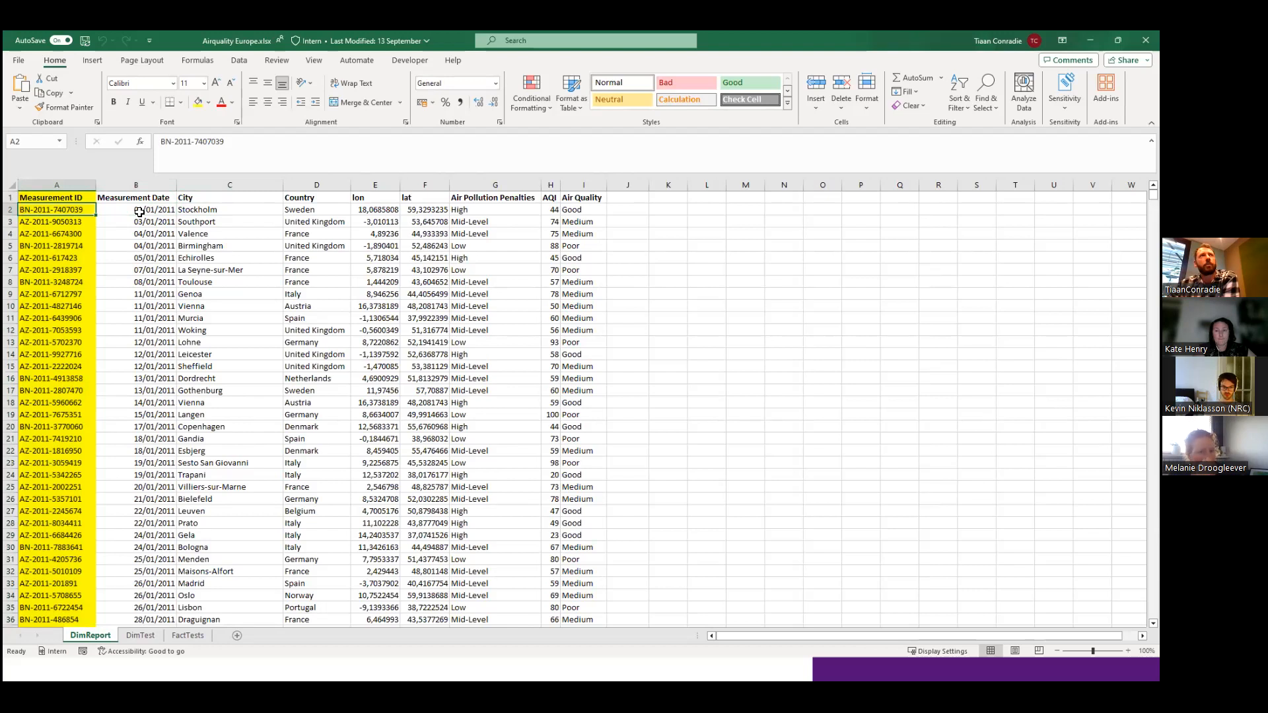
pyautogui.press('Right')
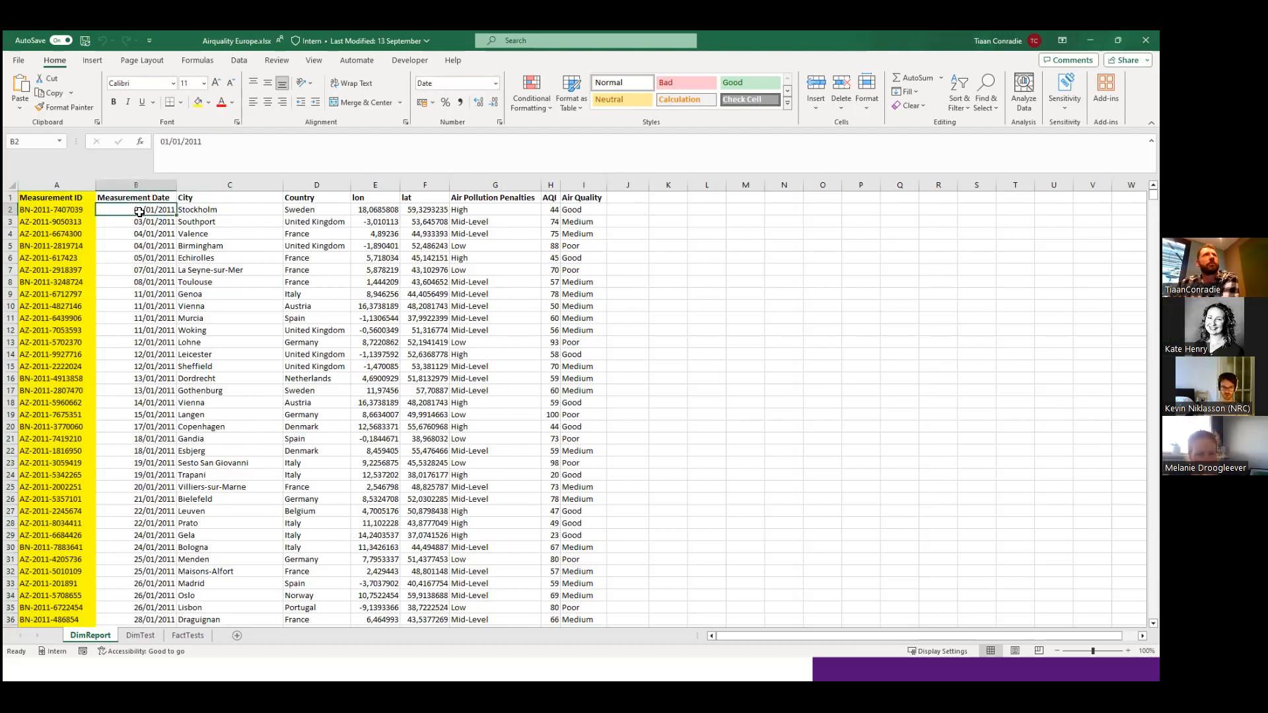
# Review the first record's remaining fields in DimReport, from City and Country through coordinates and Air Pollution Penalties to AQI and Air Quality.
pyautogui.click(217, 212)
pyautogui.press('Right')
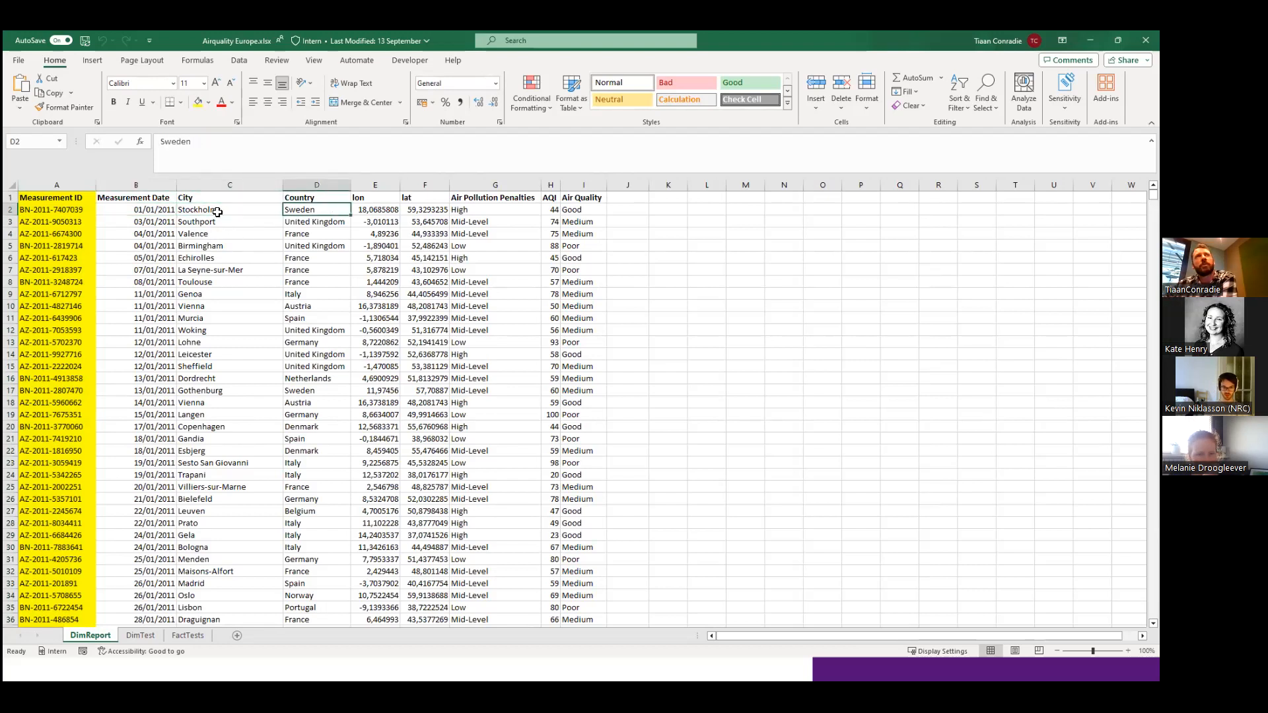
pyautogui.press('Right')
pyautogui.press('Right')
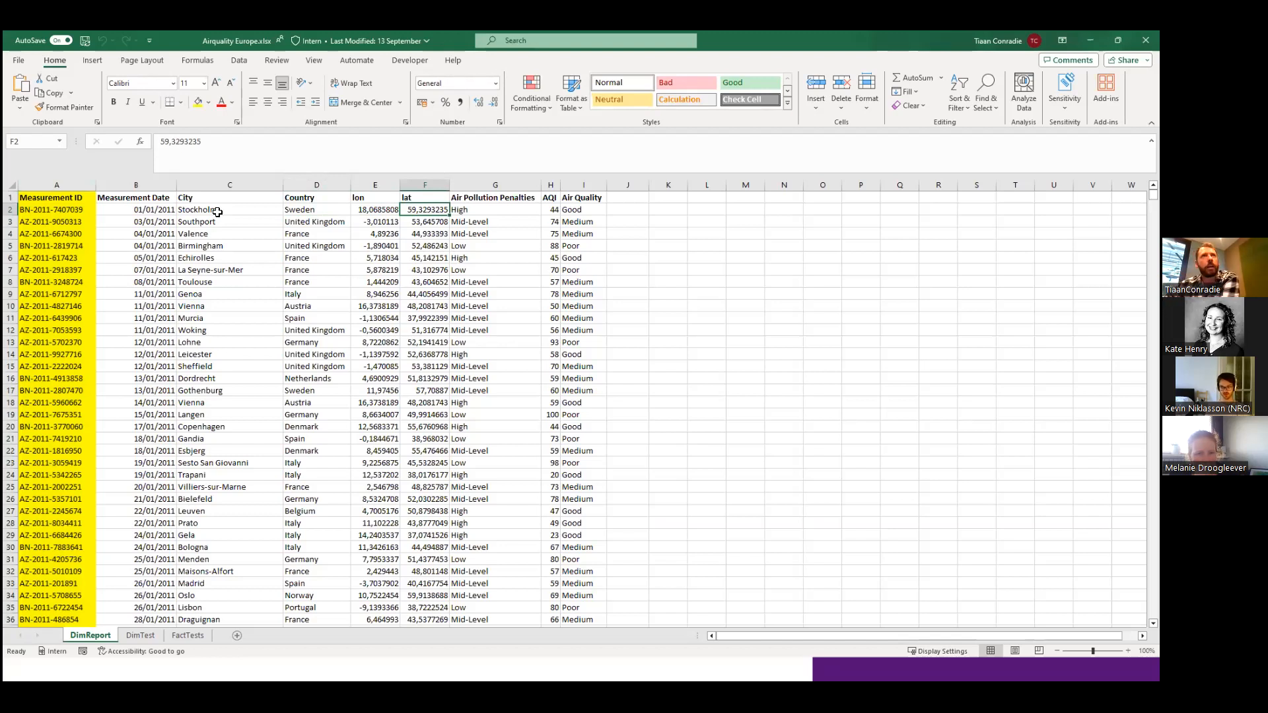
pyautogui.press('Left')
pyautogui.press('Right')
pyautogui.press('Right')
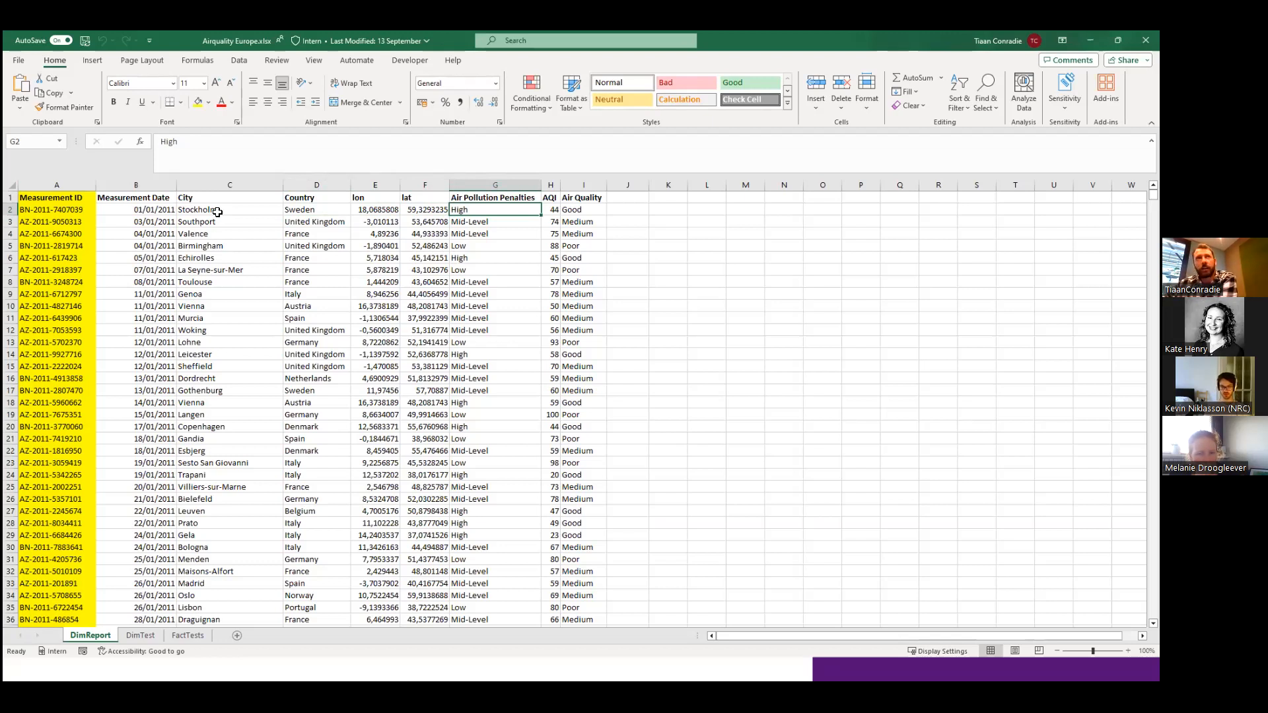
pyautogui.press('Right')
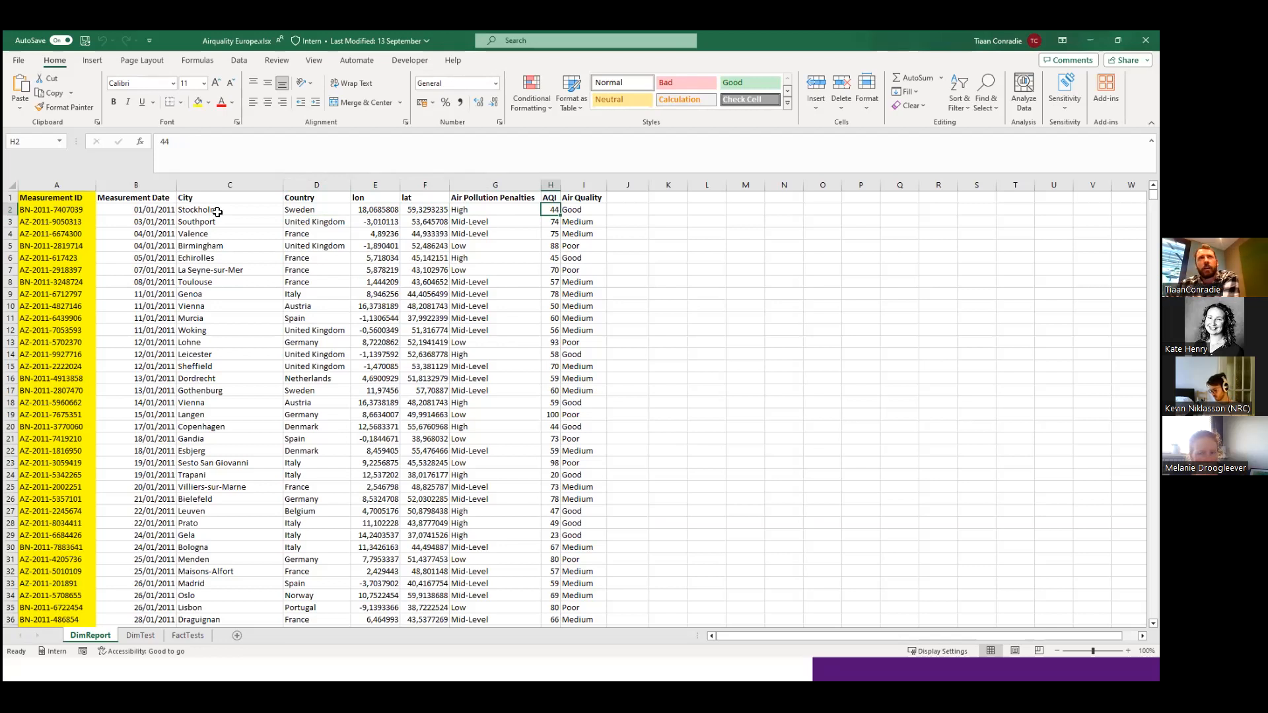
pyautogui.press('Right')
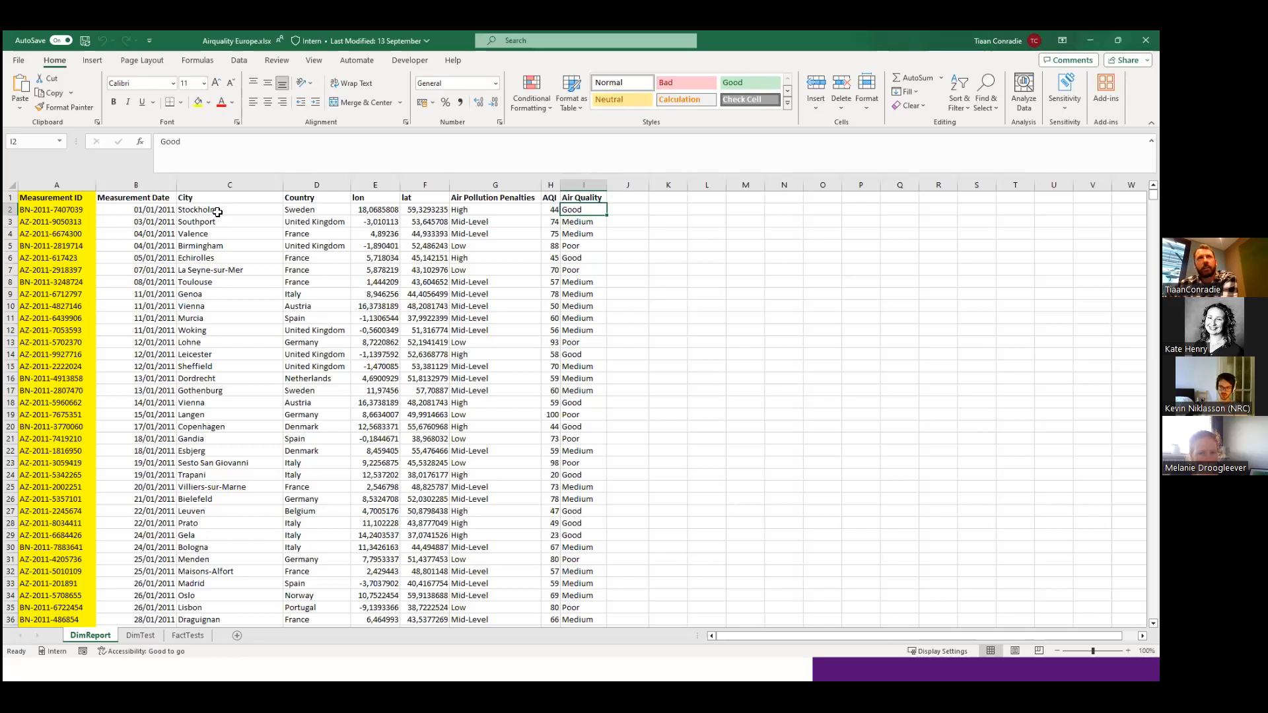
# Examine the Measurement IDs of the first two records in DimReport as the key column.
pyautogui.click(253, 221)
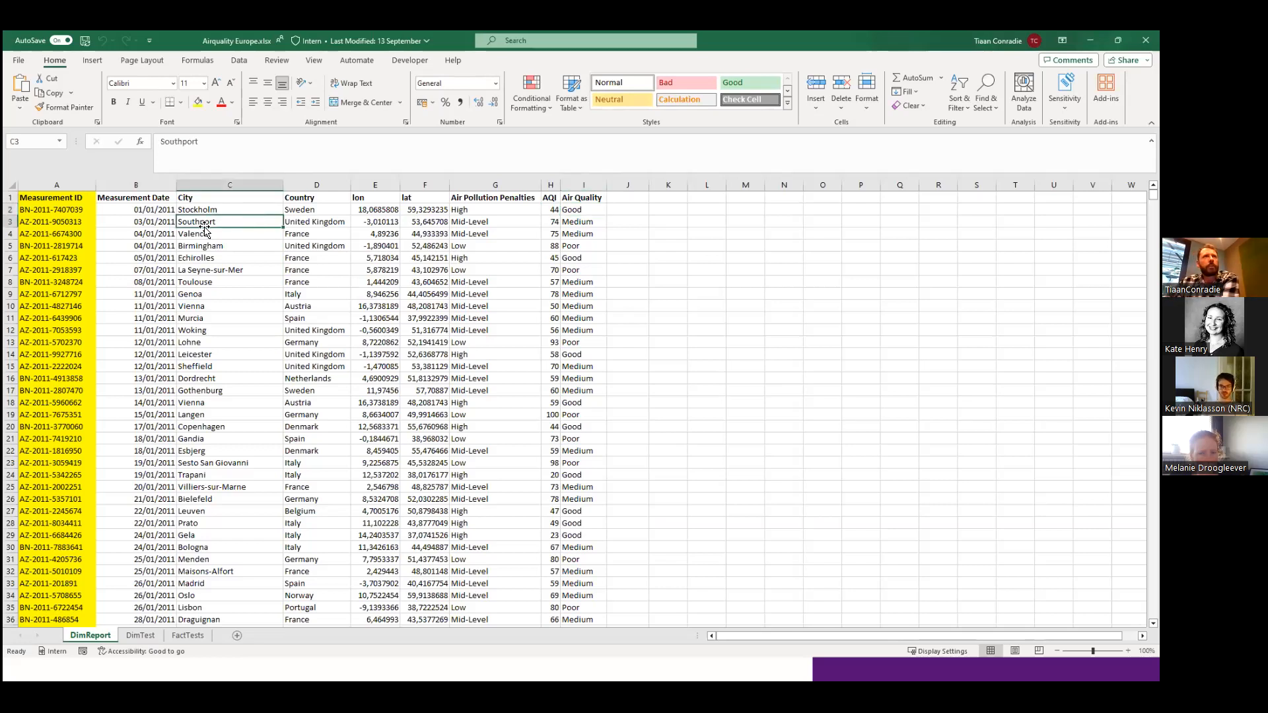
pyautogui.click(51, 213)
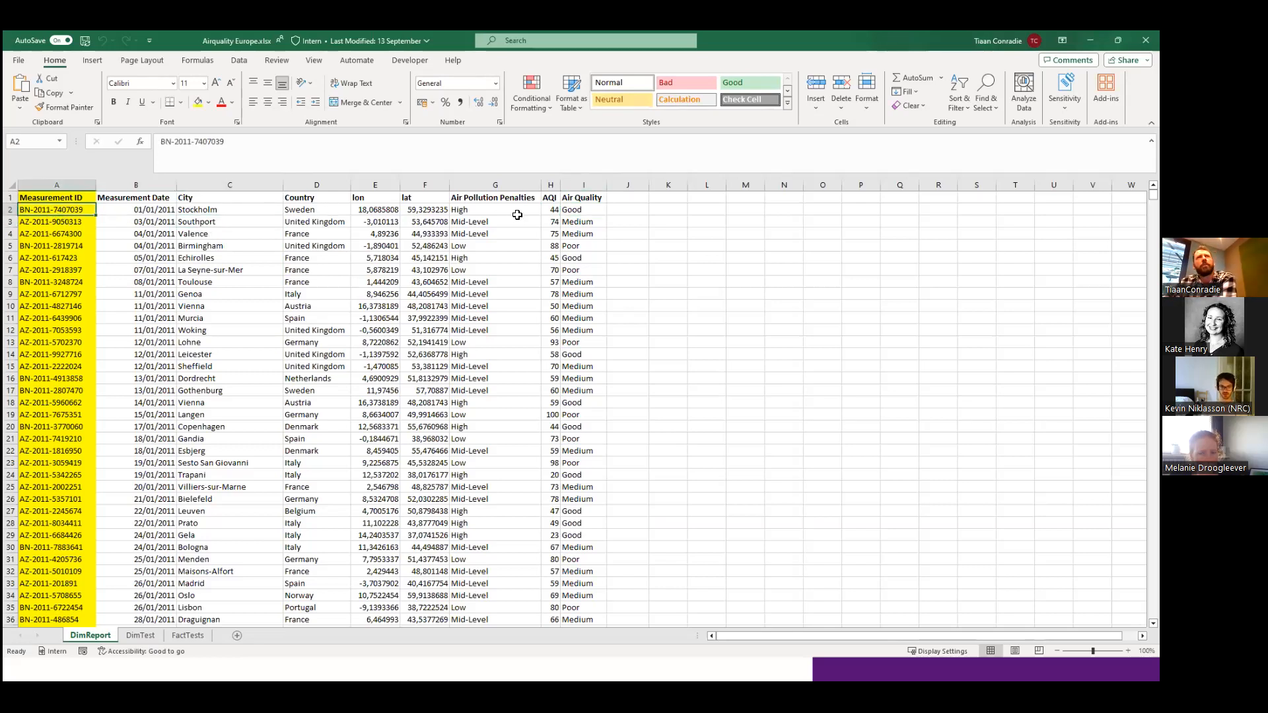
pyautogui.click(77, 221)
pyautogui.click(74, 211)
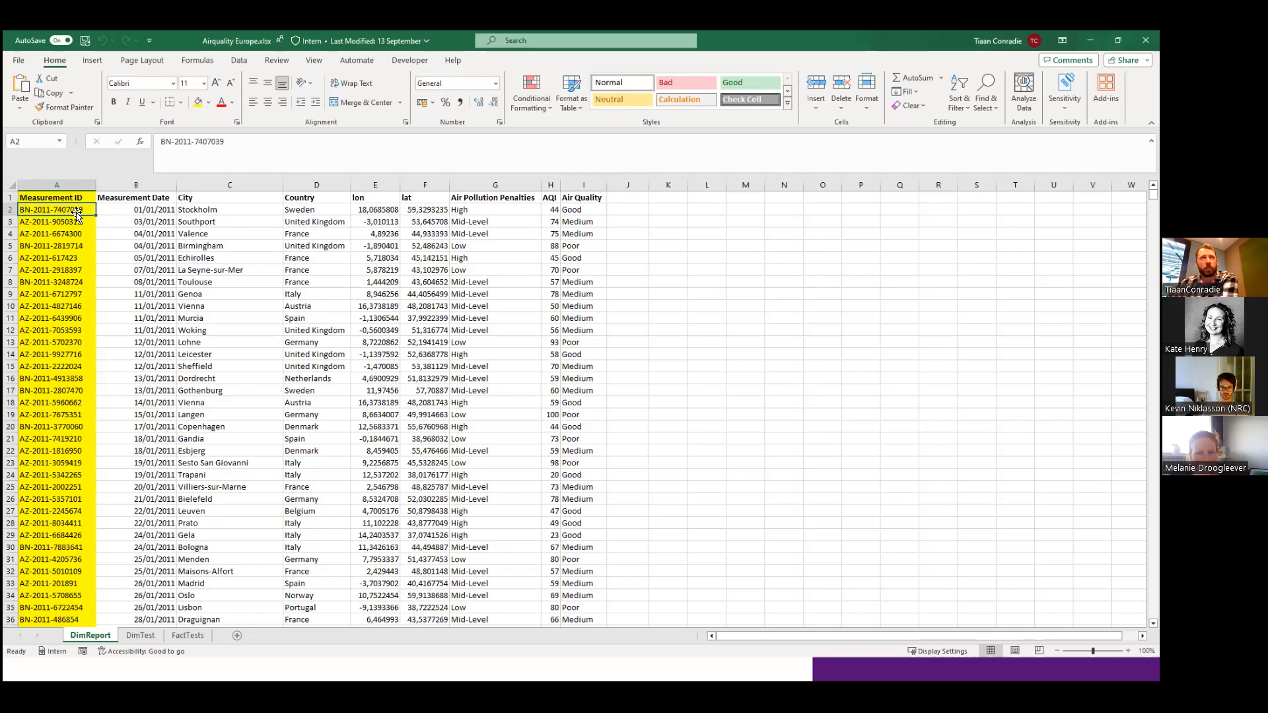
# Open the FactTests sheet and compare the Measurement IDs in rows 5 and 6.
pyautogui.click(188, 635)
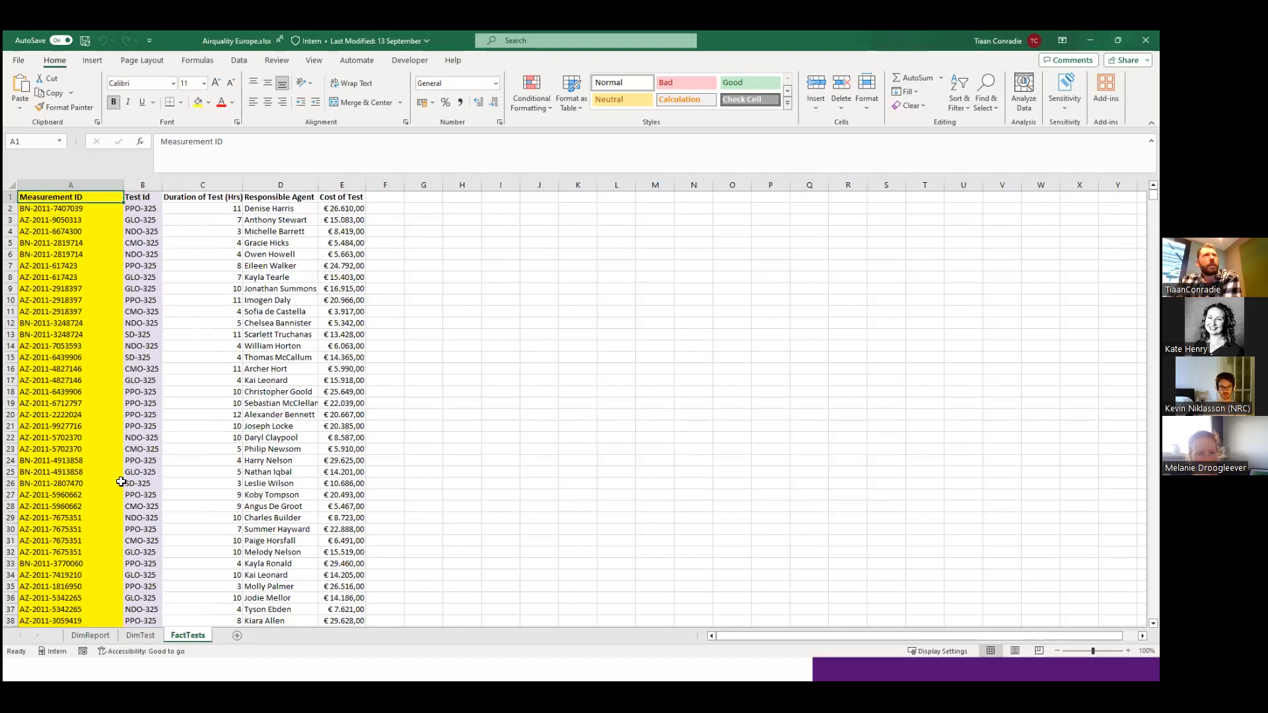
pyautogui.click(99, 368)
pyautogui.click(69, 209)
pyautogui.click(56, 255)
pyautogui.click(56, 245)
pyautogui.click(56, 252)
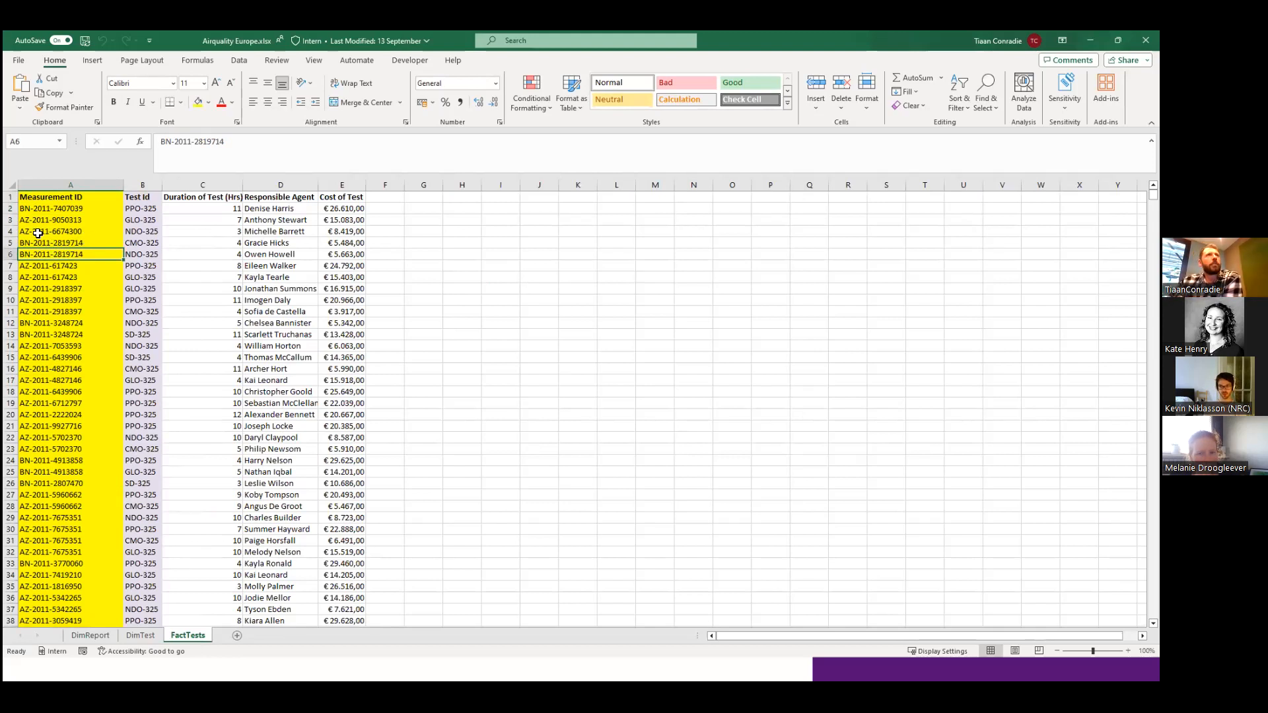
pyautogui.moveTo(56, 242); pyautogui.dragTo(52, 254)
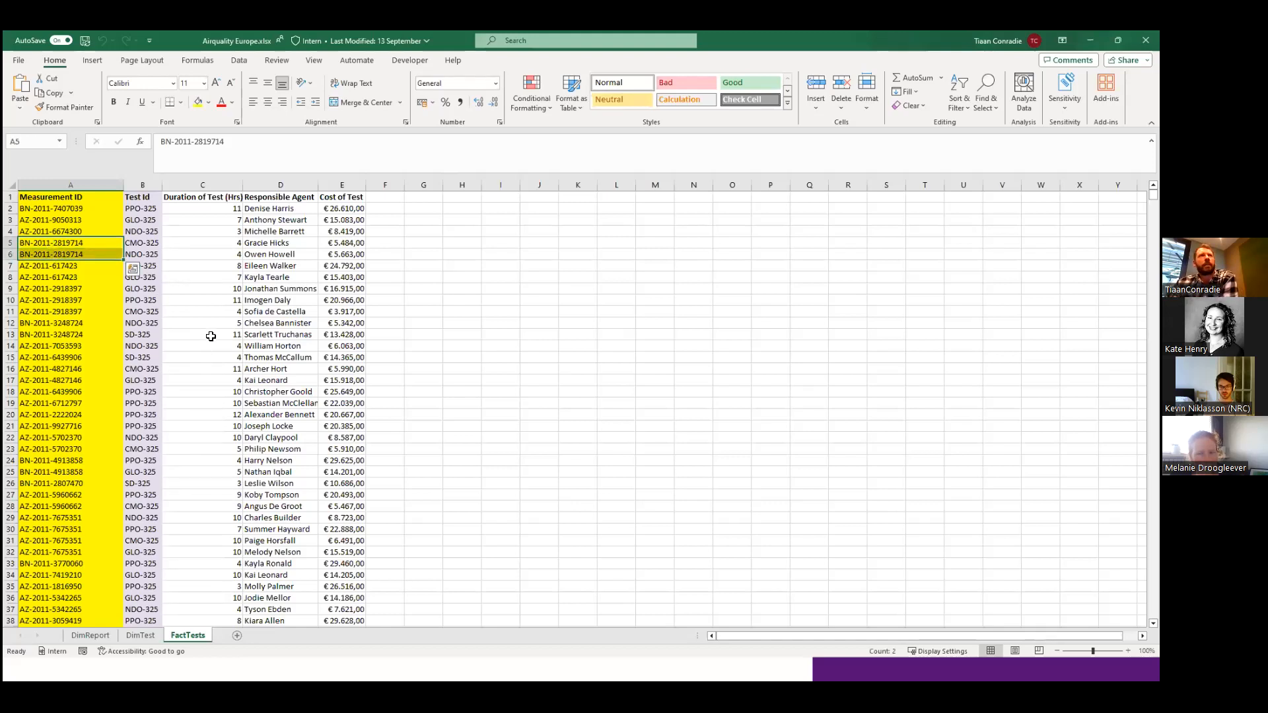
# Compare the Test Id and Cost of Test values in FactTests rows 5 and 6, and check row 5's Responsible Agent.
pyautogui.click(147, 242)
pyautogui.click(149, 255)
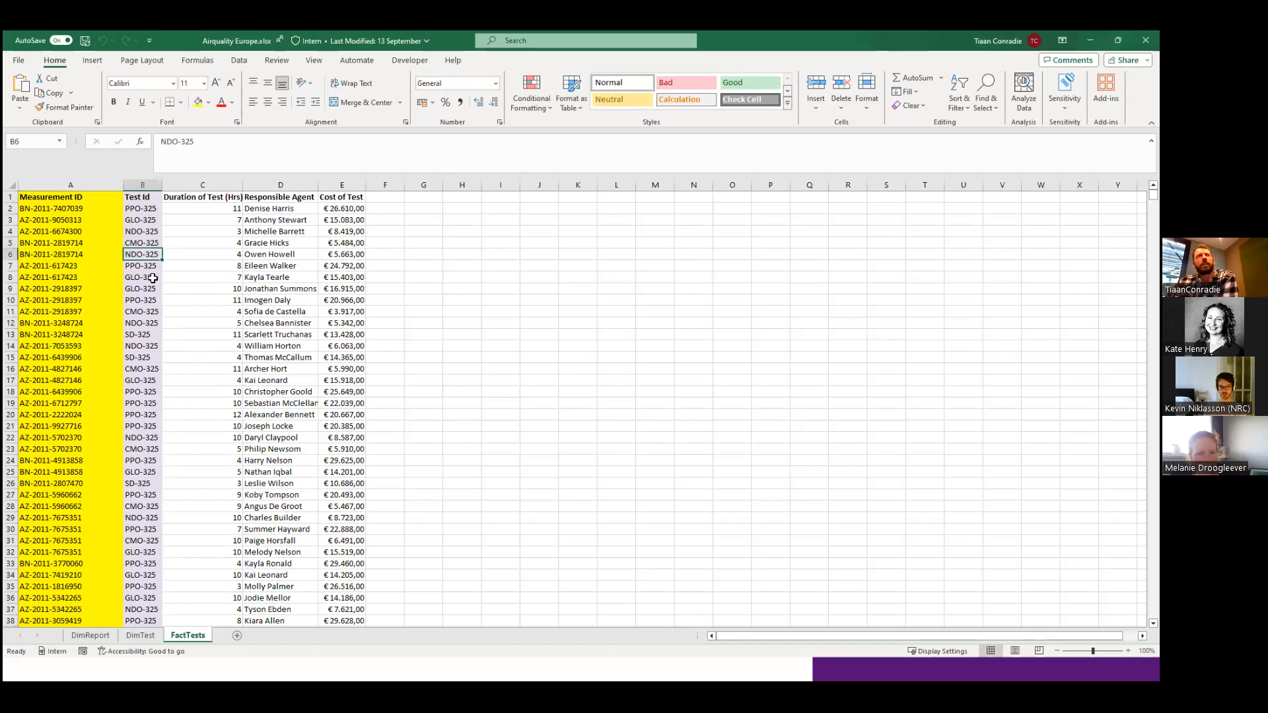
pyautogui.click(269, 245)
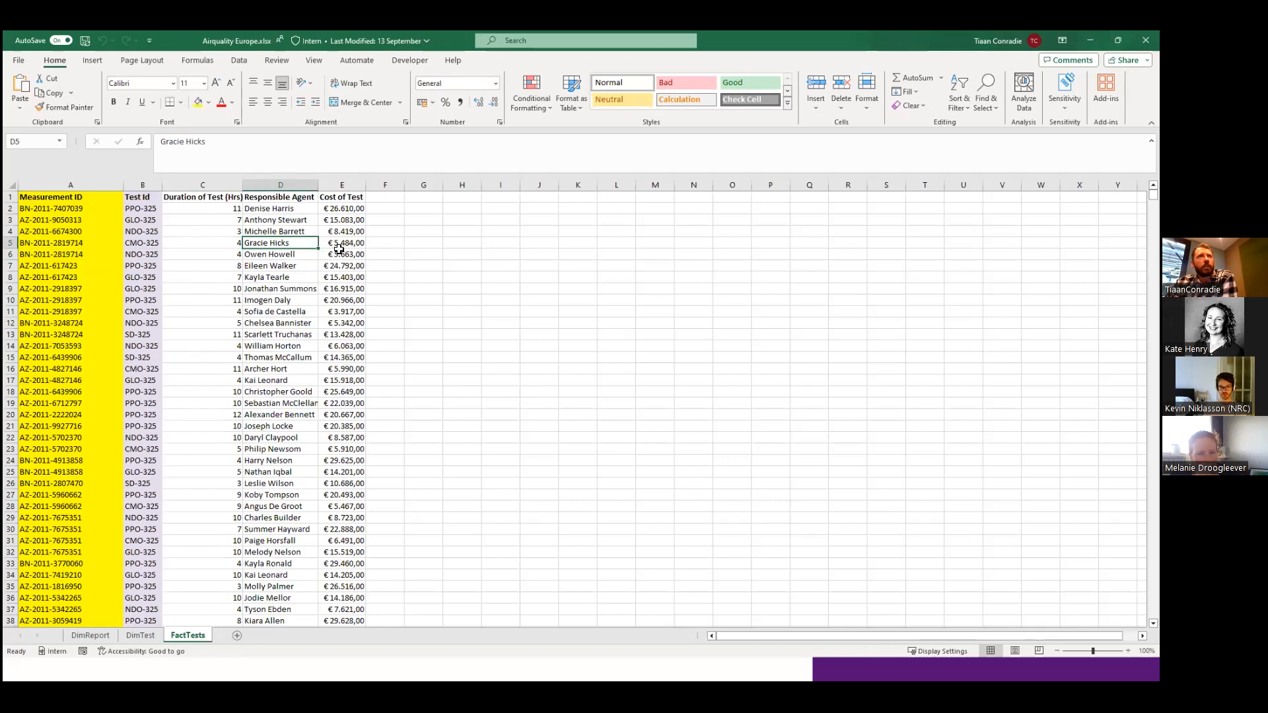
pyautogui.moveTo(340, 244); pyautogui.dragTo(341, 257)
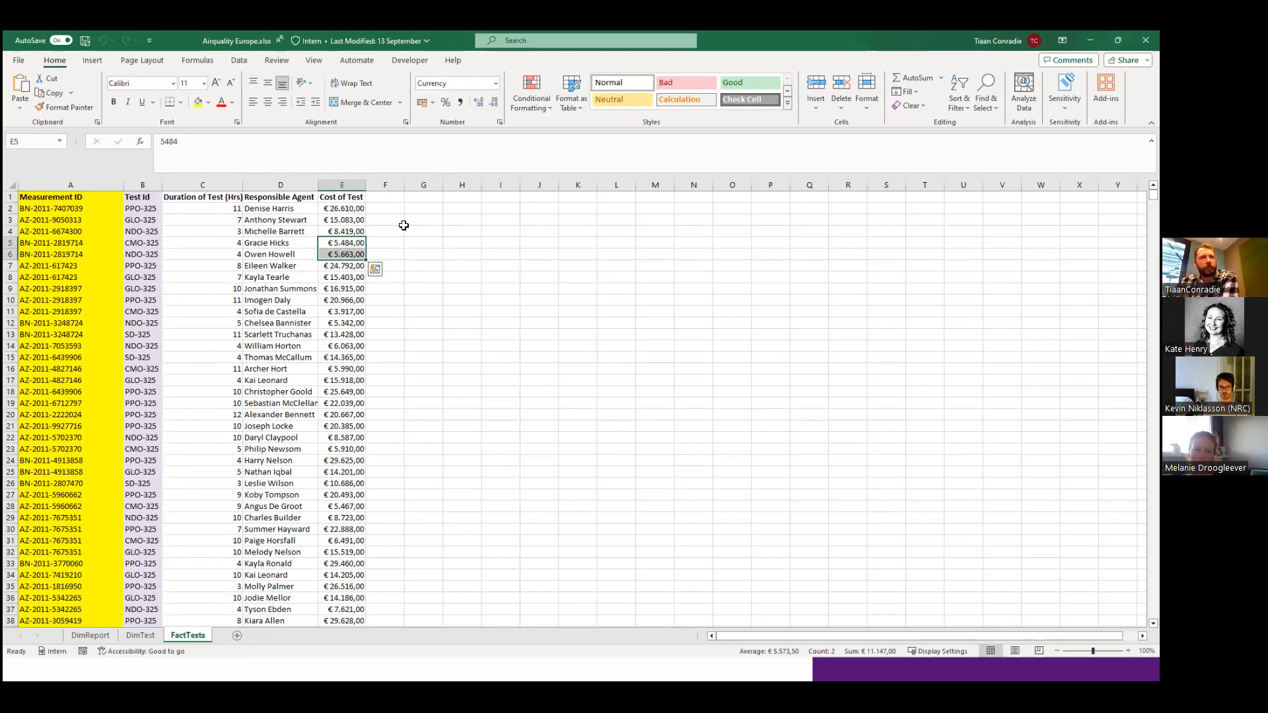
# Look through the DimTest, DimReport and FactTests sheets again, ending on DimTest, and minimize the workbook.
pyautogui.click(140, 635)
pyautogui.click(99, 636)
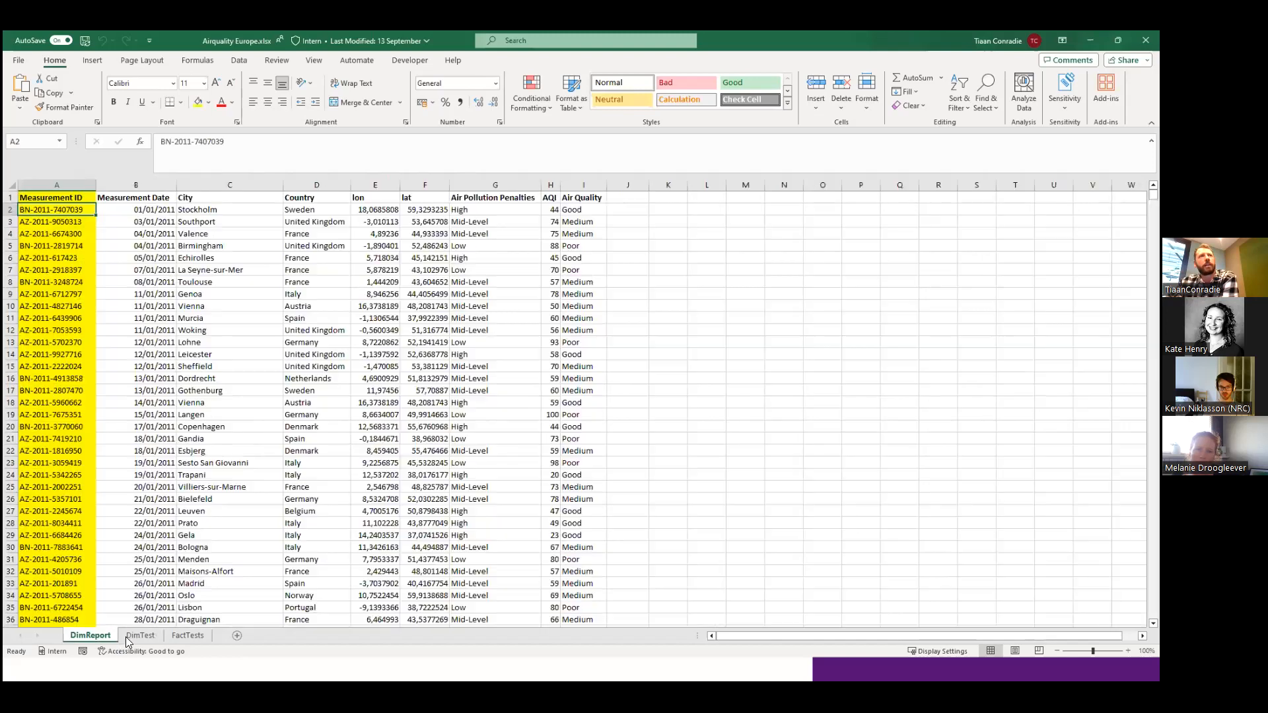
pyautogui.click(141, 635)
pyautogui.click(90, 635)
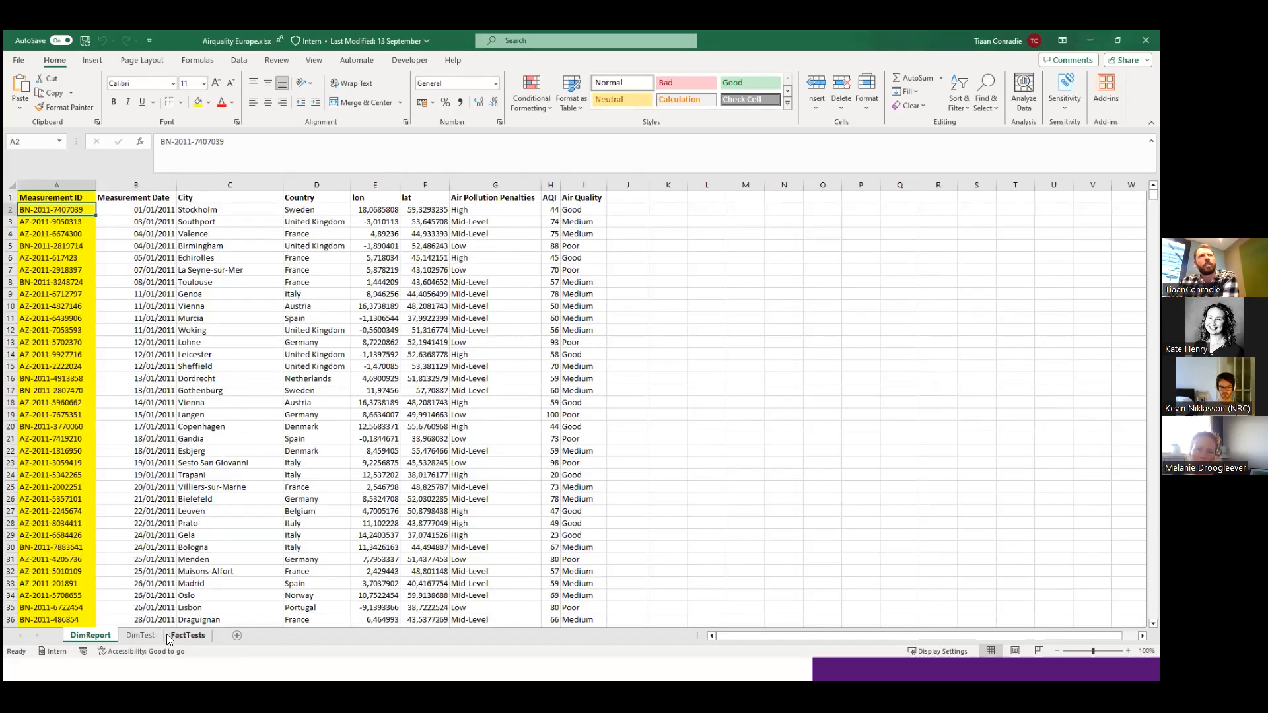
pyautogui.click(177, 636)
pyautogui.click(155, 637)
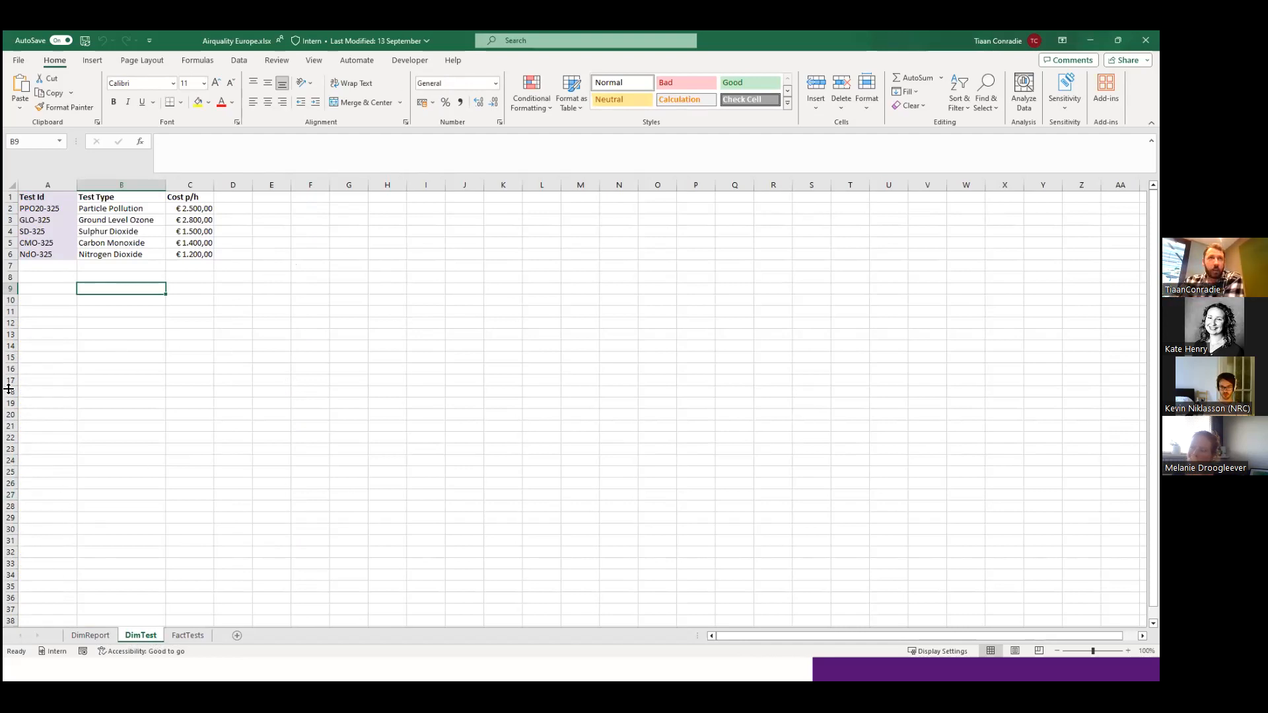
pyautogui.click(1091, 40)
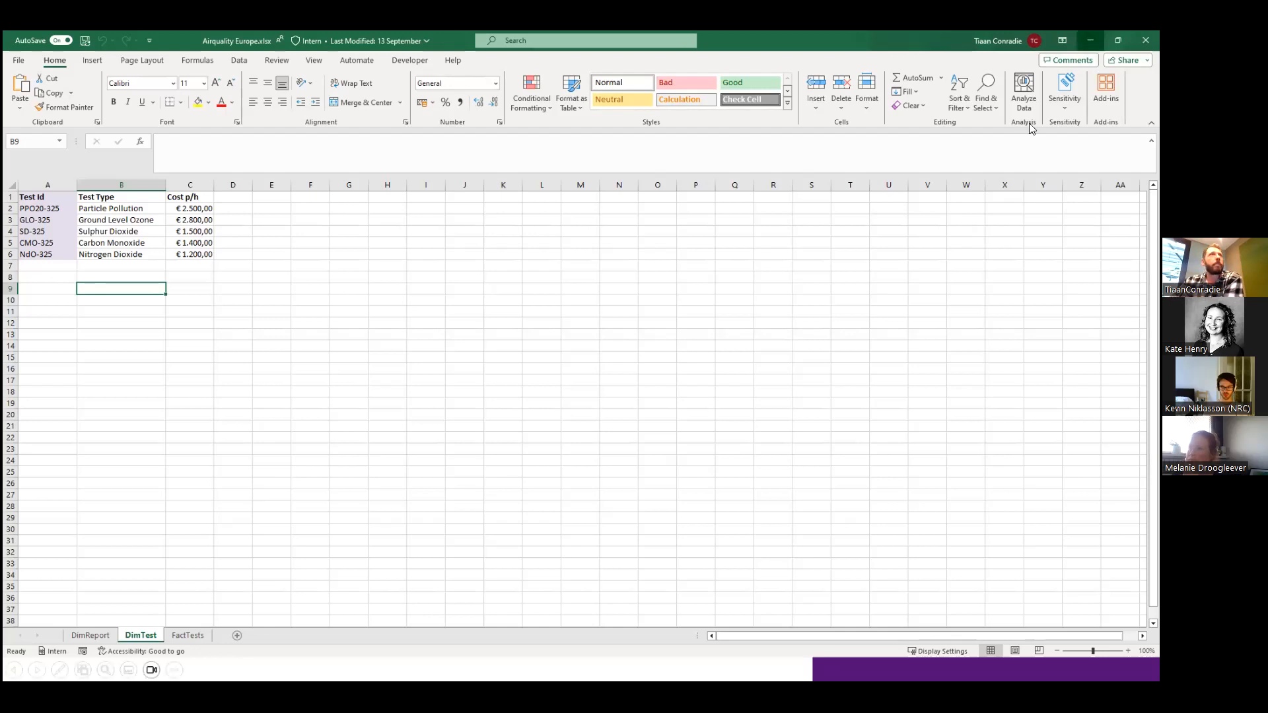
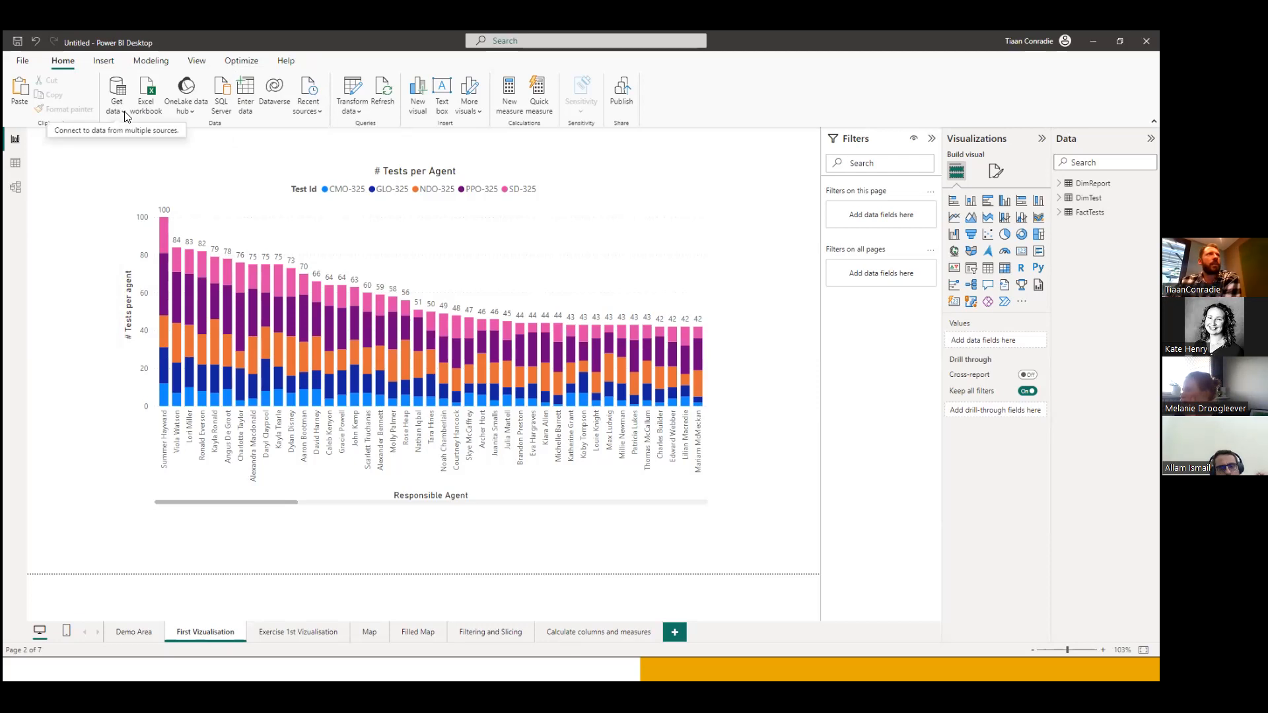
# Browse the full list of Get Data sources, from file types through databases, Azure and online services, and close it without connecting.
pyautogui.click(122, 116)
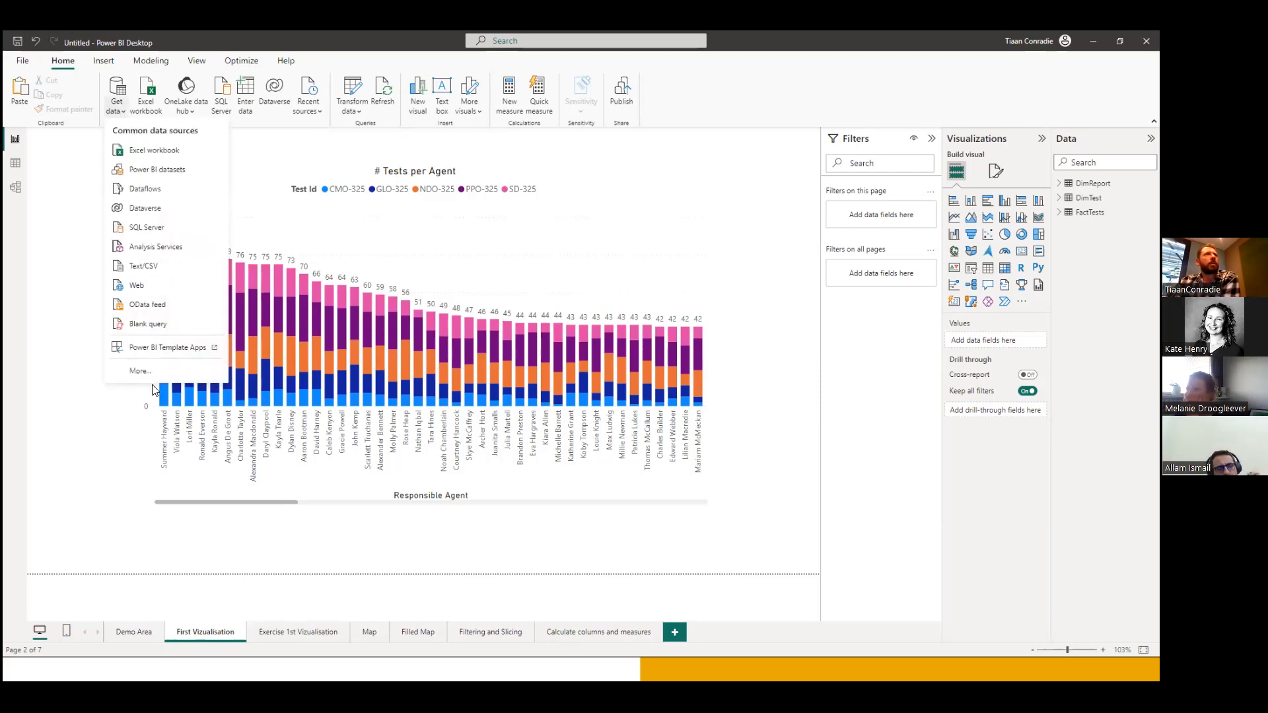
pyautogui.click(140, 372)
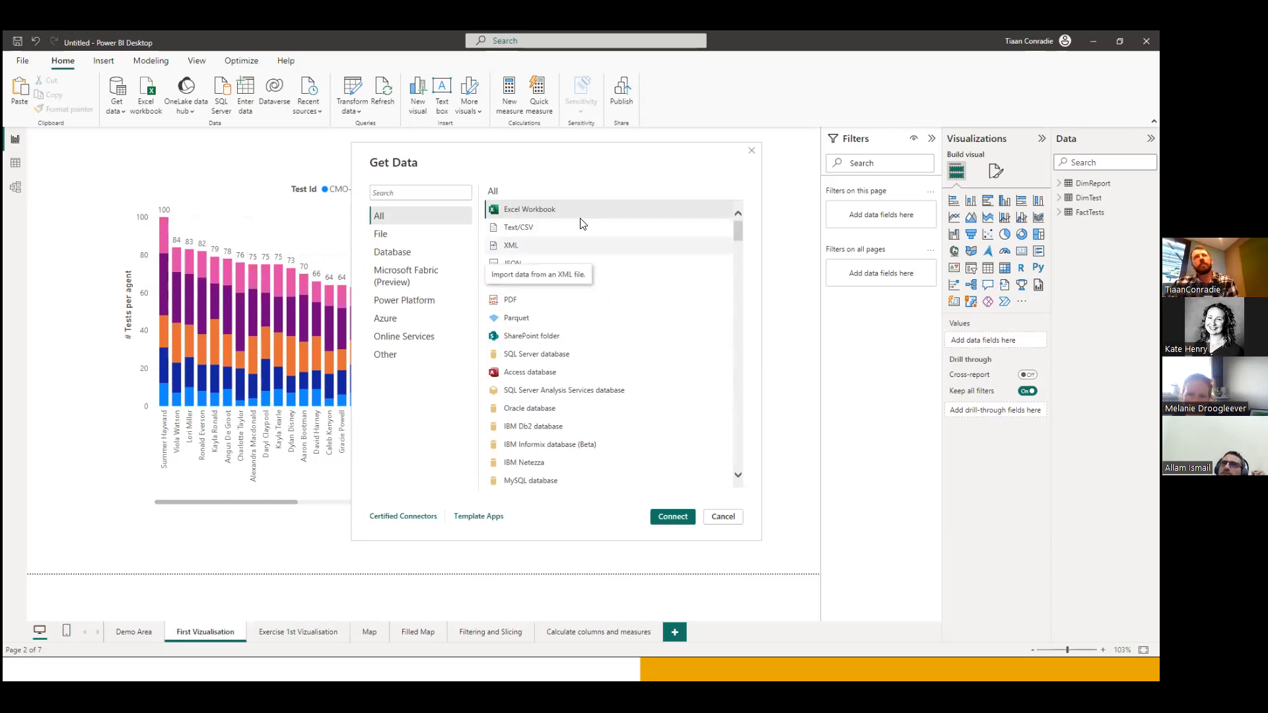
pyautogui.click(560, 228)
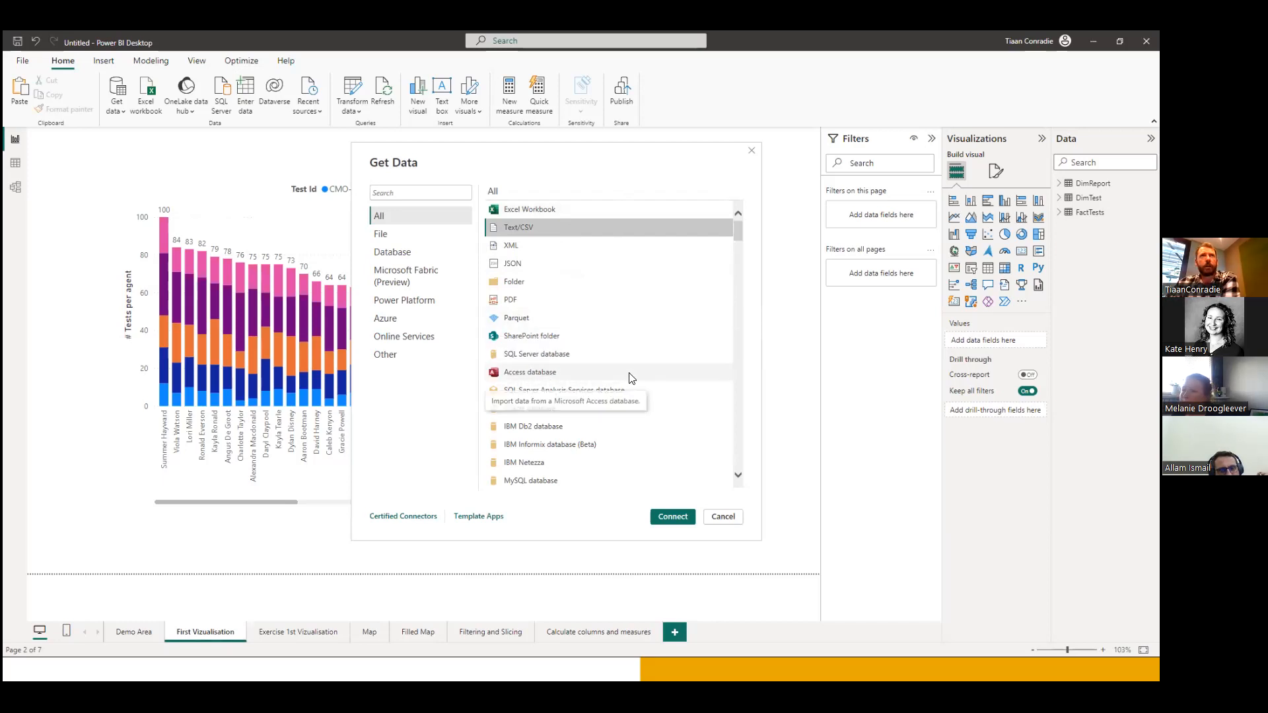
pyautogui.scroll(-2, 629, 377)
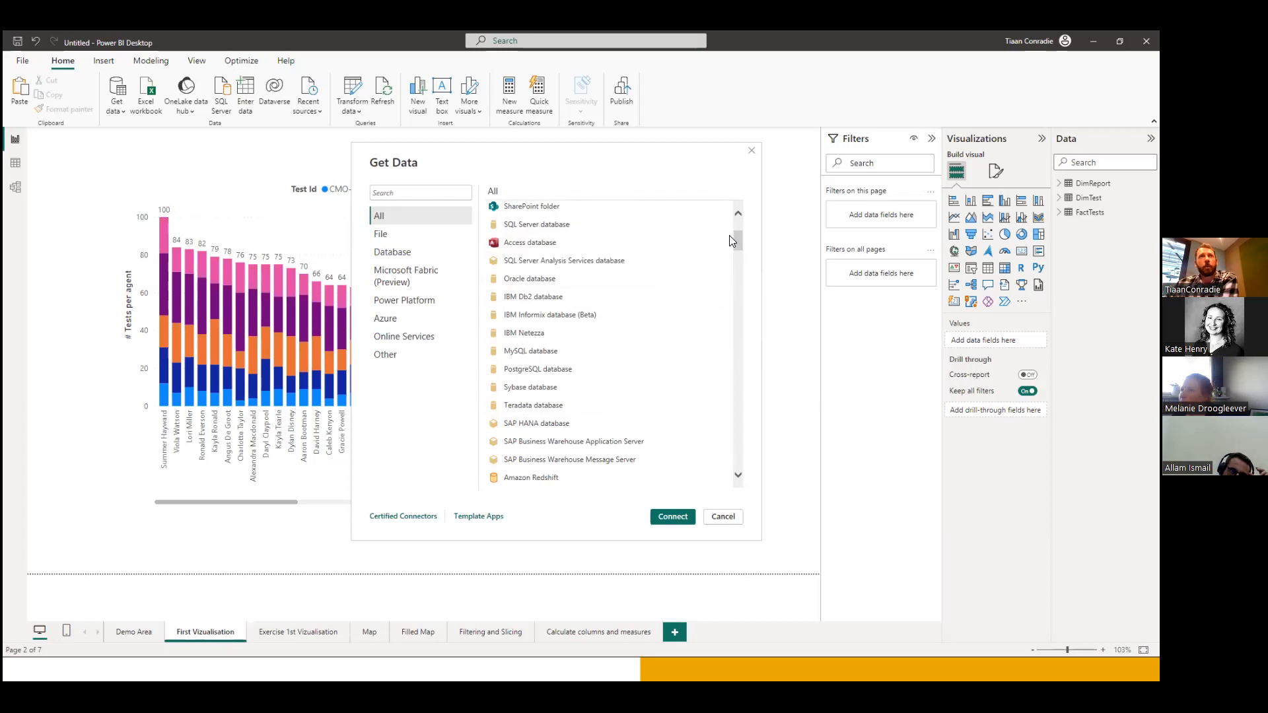
pyautogui.scroll(-1, 593, 380)
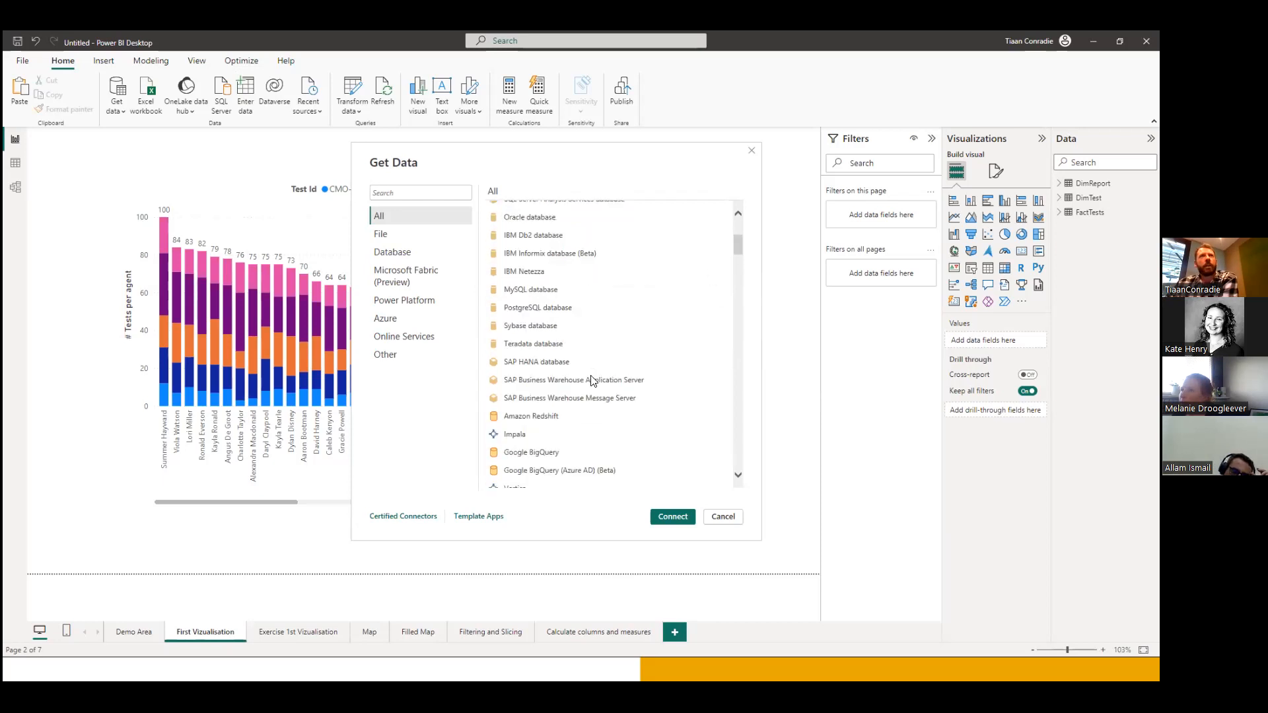
pyautogui.scroll(-2, 592, 381)
pyautogui.scroll(-2, 623, 390)
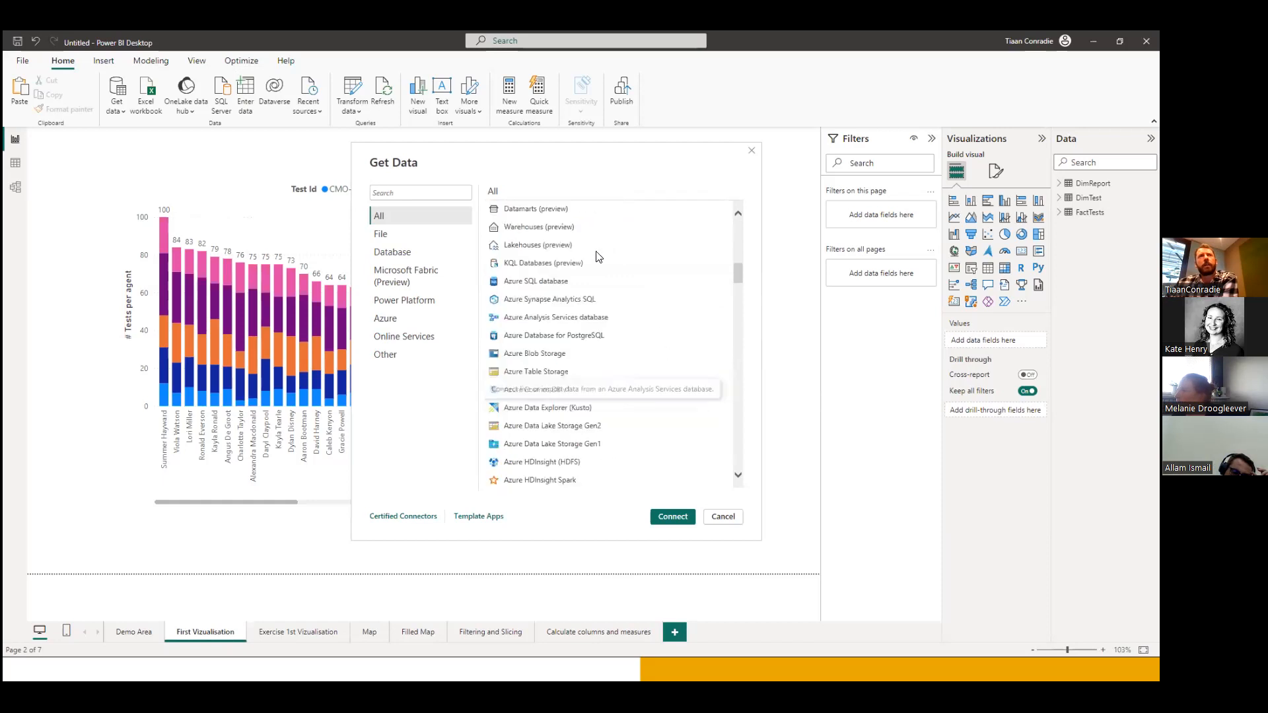
pyautogui.scroll(-2, 648, 324)
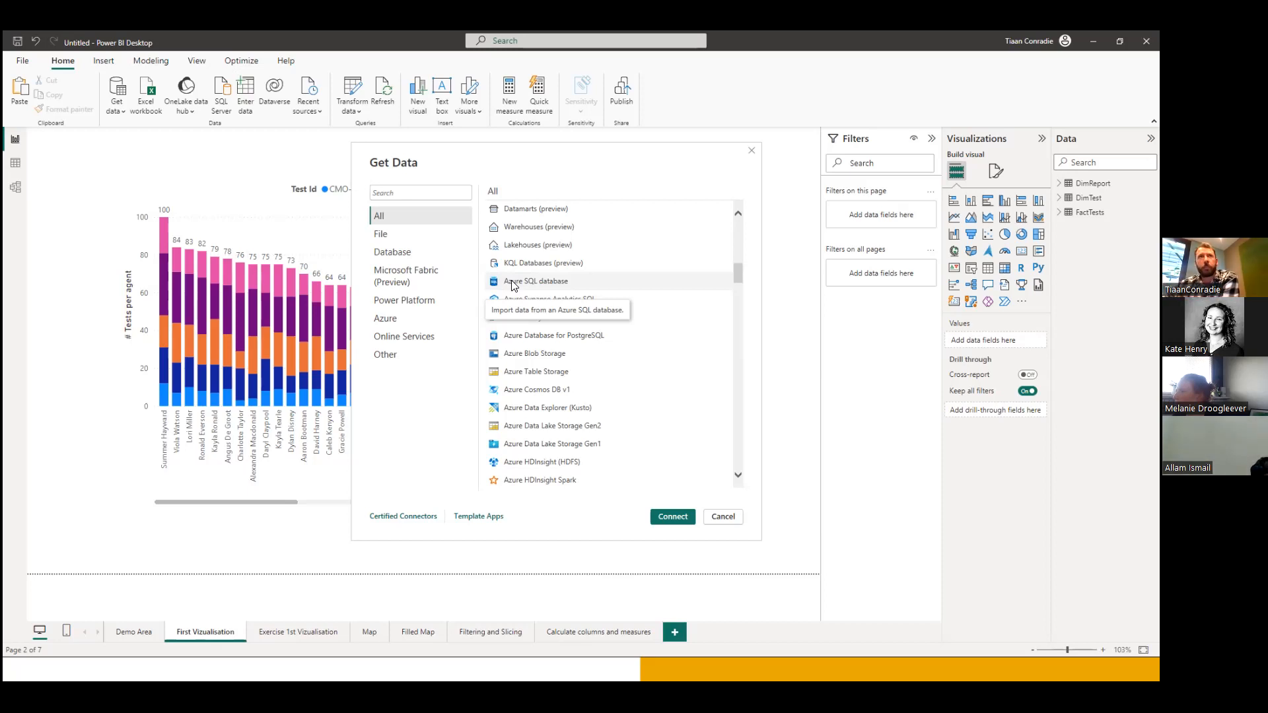
pyautogui.scroll(-5, 603, 320)
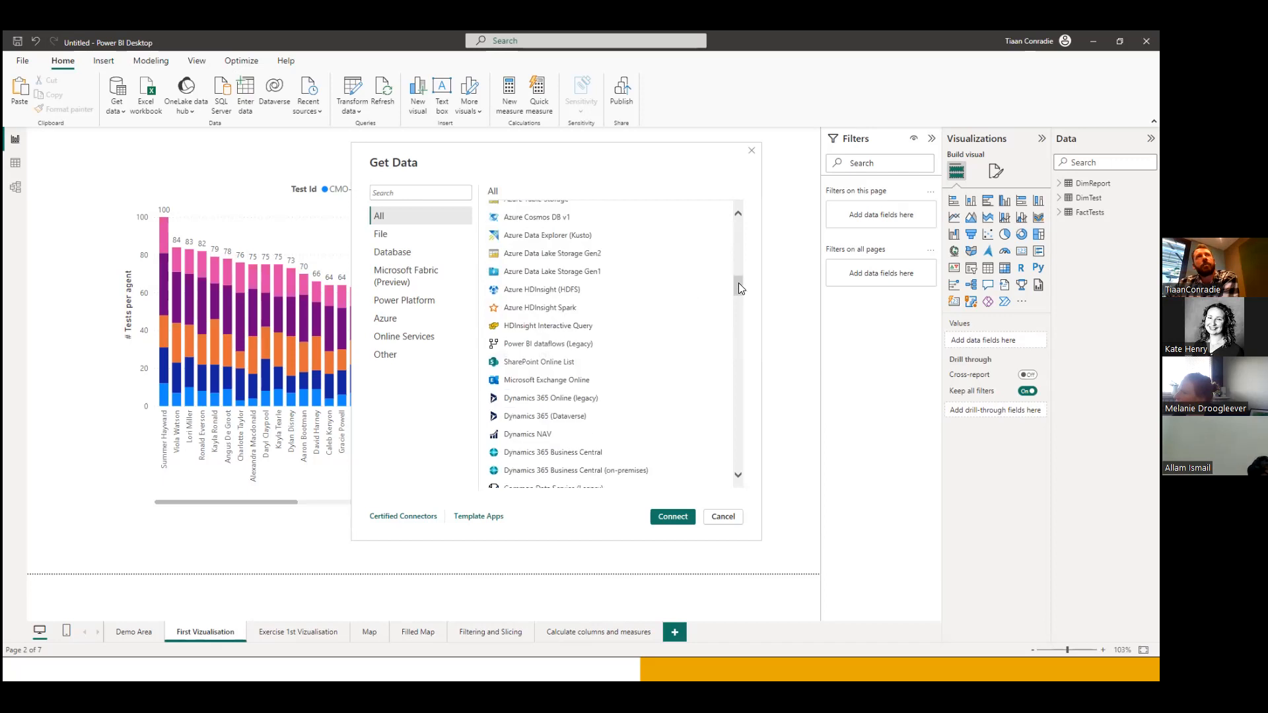
pyautogui.moveTo(739, 284); pyautogui.dragTo(735, 311)
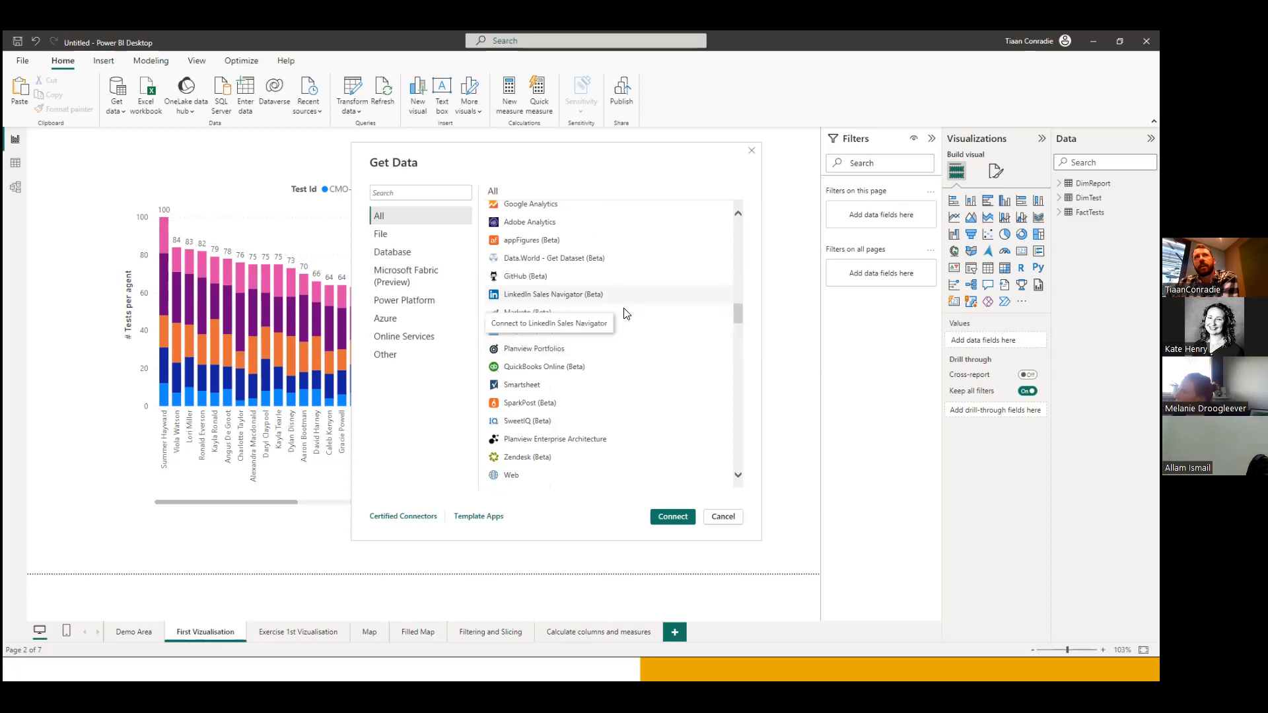
pyautogui.moveTo(738, 310); pyautogui.dragTo(744, 225)
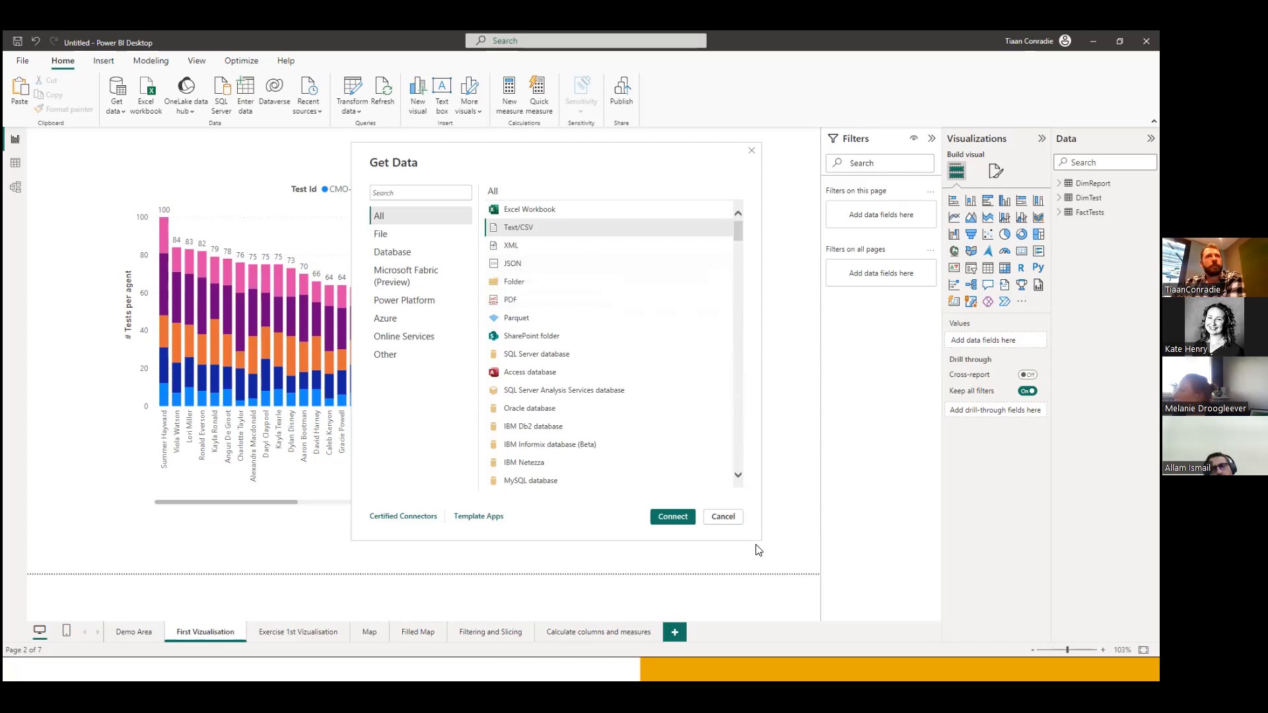
pyautogui.click(726, 518)
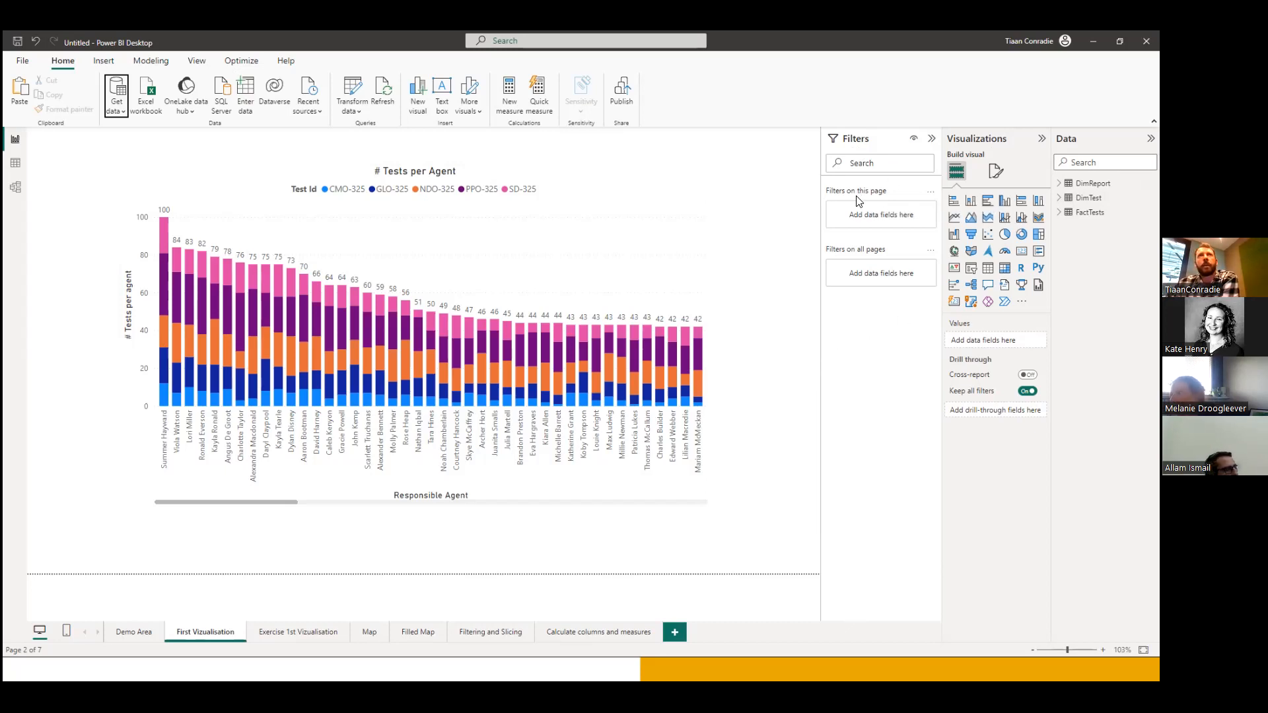
# Select the # Tests per Agent chart on the First Visualisation page and shift it slightly on the canvas.
pyautogui.click(593, 185)
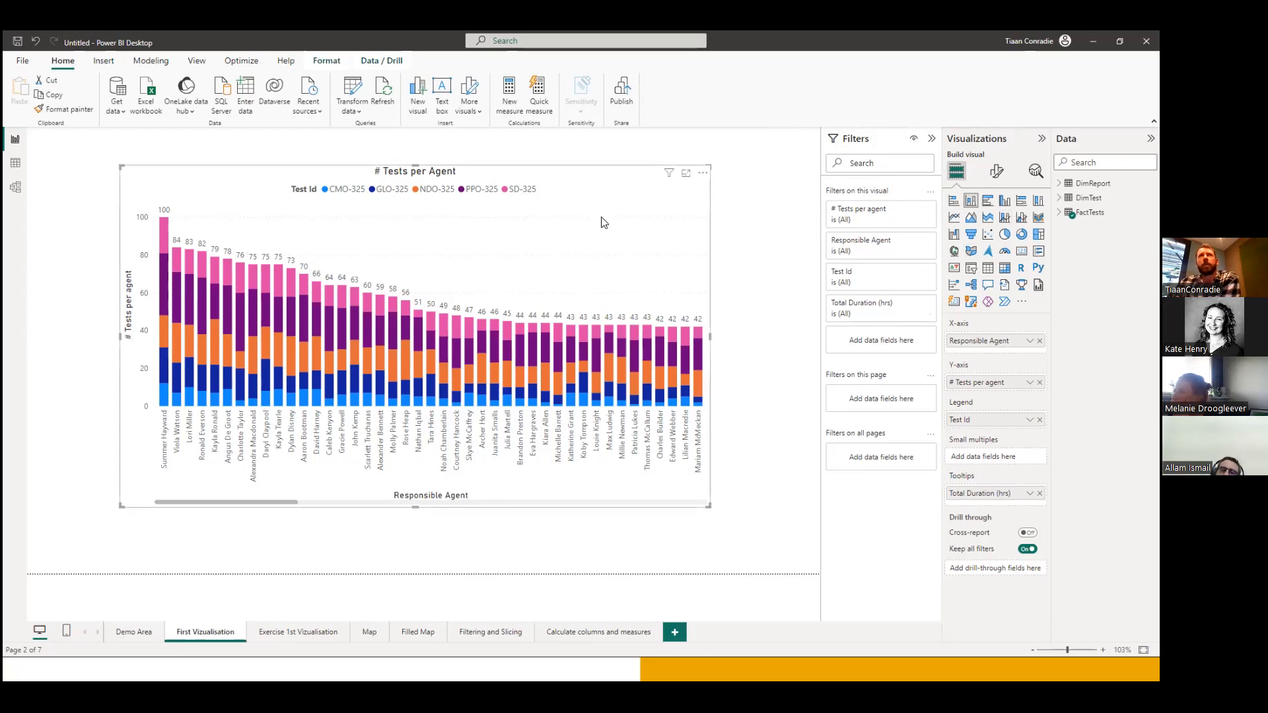
pyautogui.moveTo(597, 176)
pyautogui.mouseDown()
pyautogui.moveTo(586, 180)
pyautogui.moveTo(598, 177)
pyautogui.mouseUp()
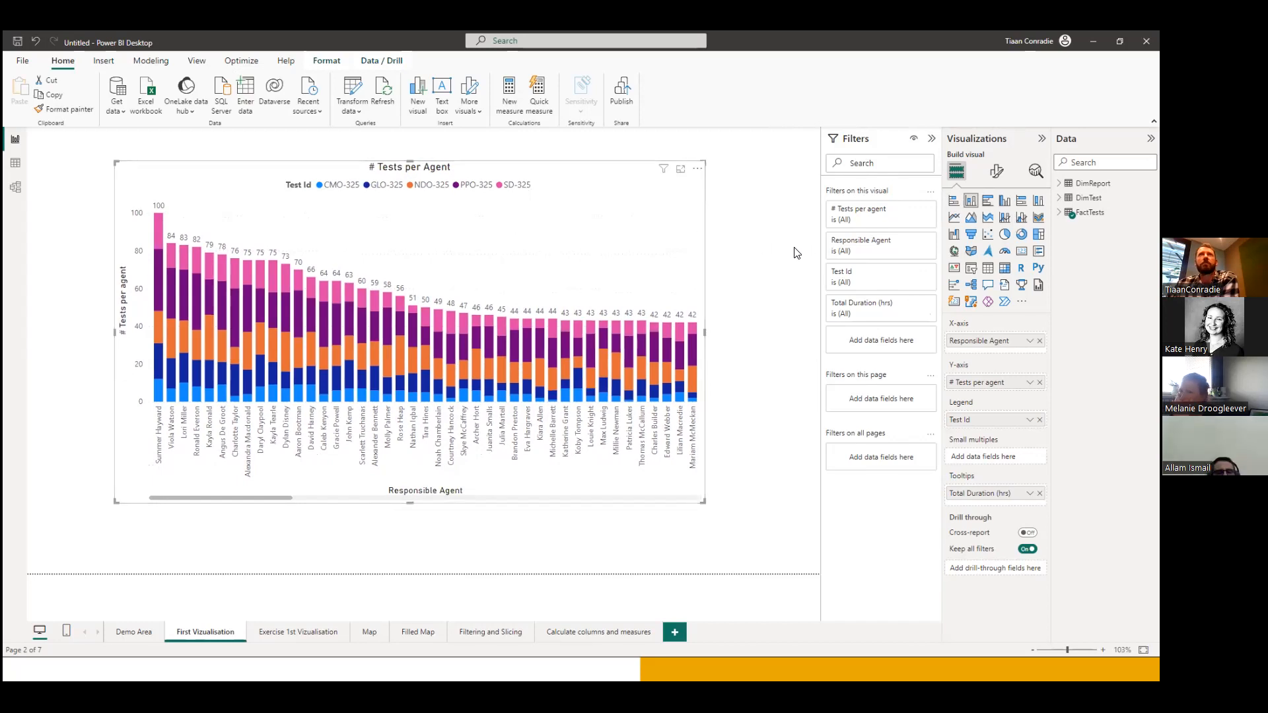
pyautogui.moveTo(578, 175); pyautogui.dragTo(579, 180)
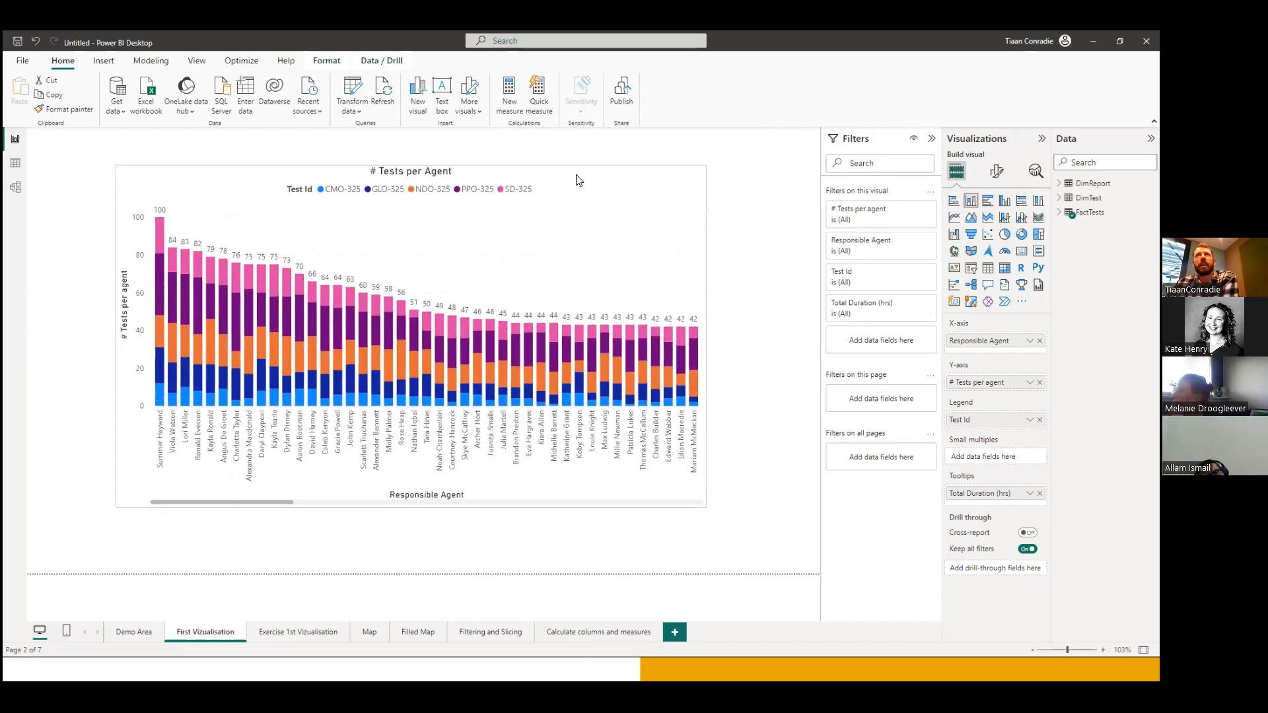
# Try the # Tests per Agent chart as a clustered bar, clustered column and pie chart, and switch it back to a stacked column chart.
pyautogui.click(988, 201)
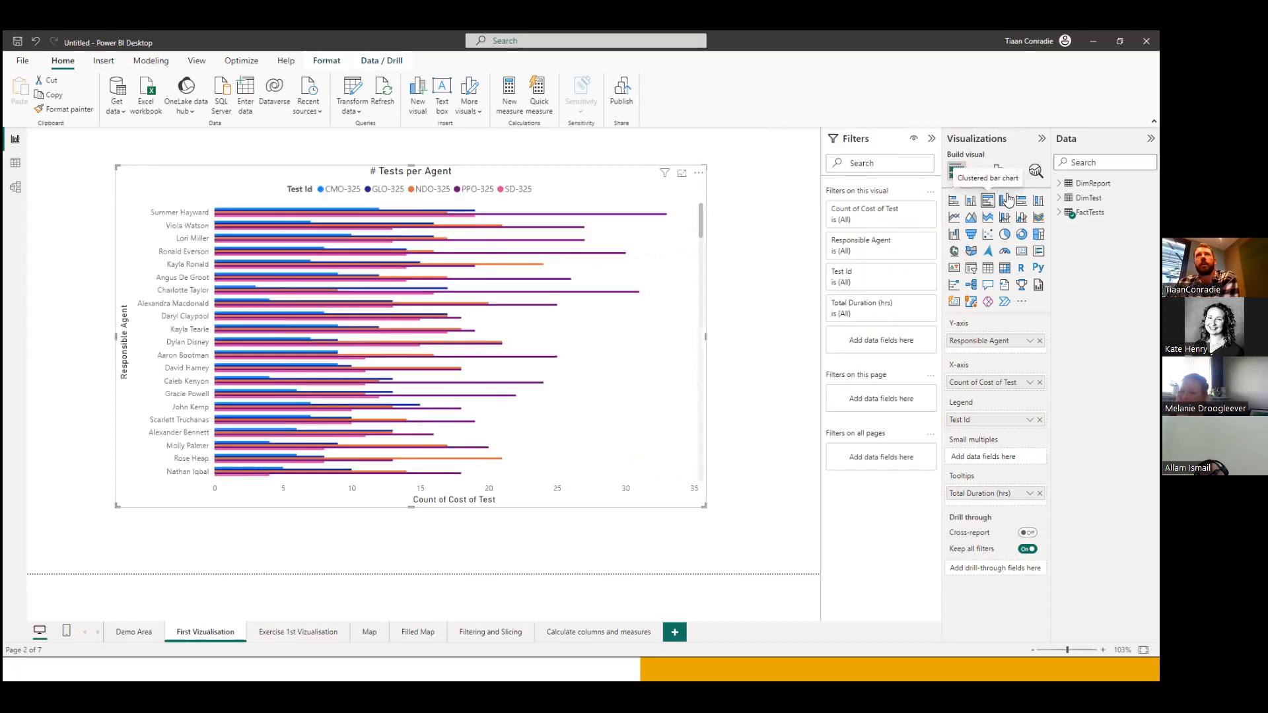
pyautogui.click(1006, 202)
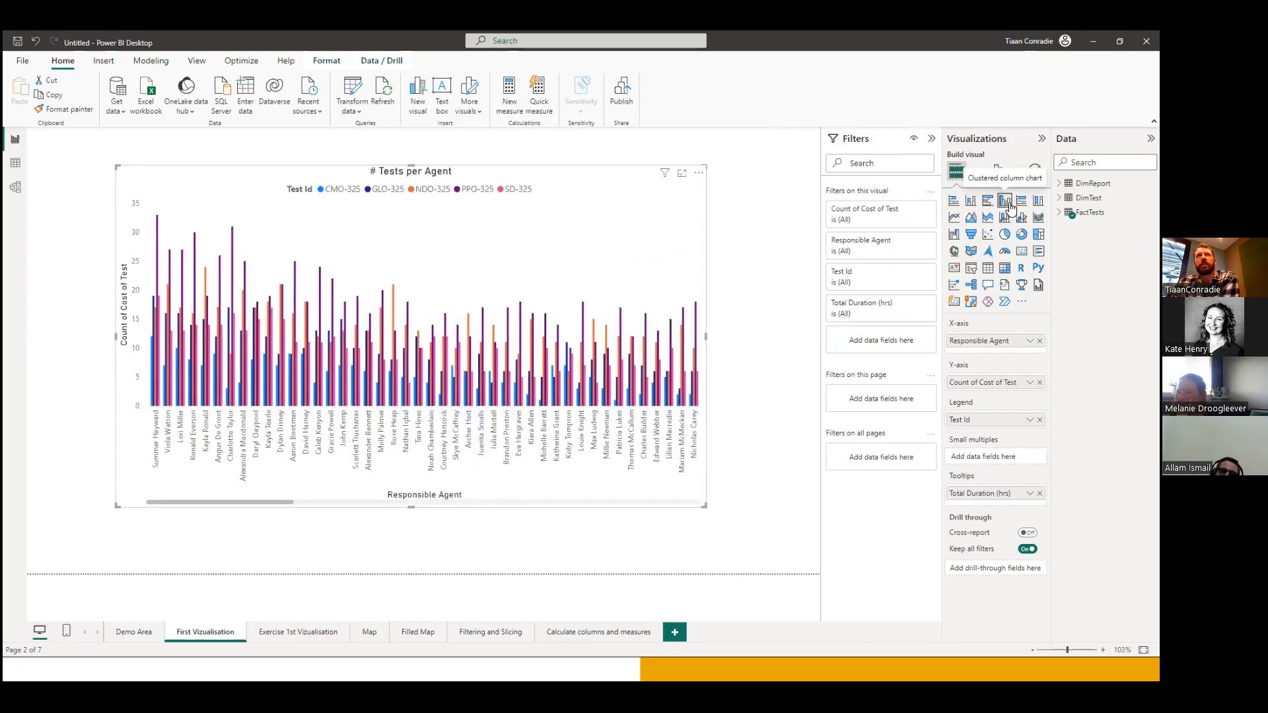
pyautogui.click(1005, 236)
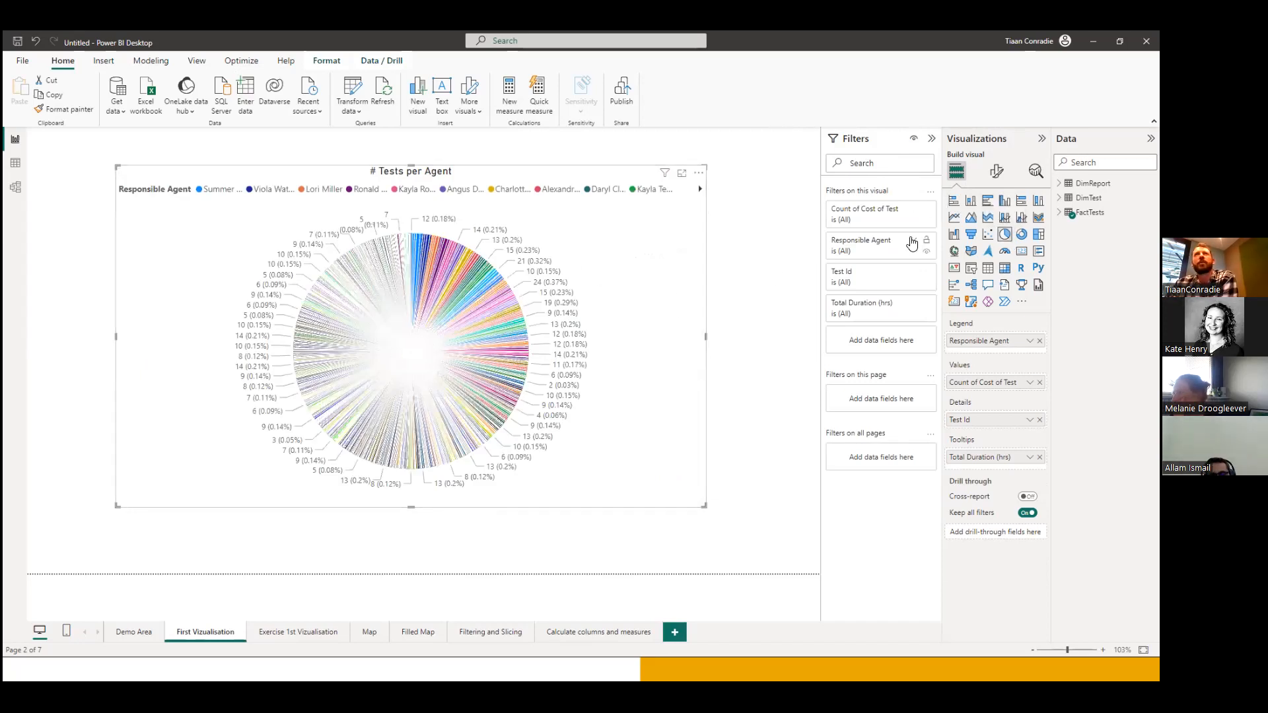
pyautogui.click(970, 202)
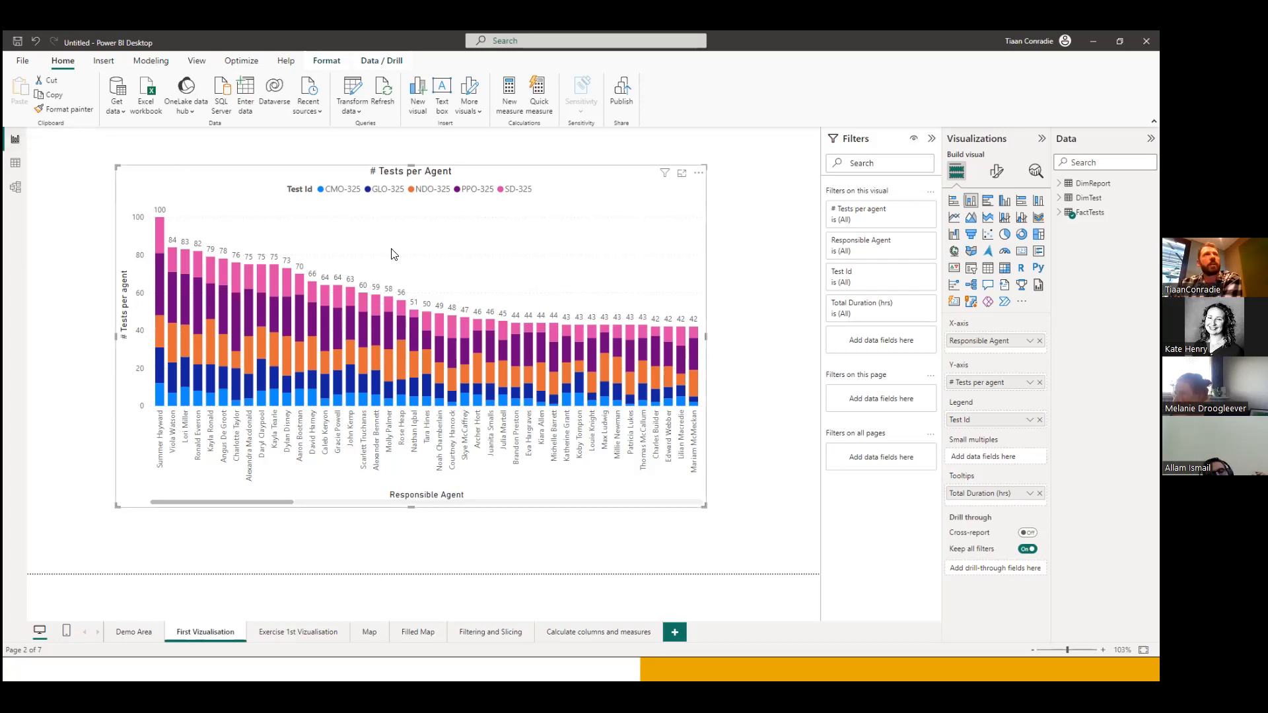
# Review the FactTests, DimTest and DimReport tables in the table view, collapse their field lists and return to the report view.
pyautogui.click(17, 169)
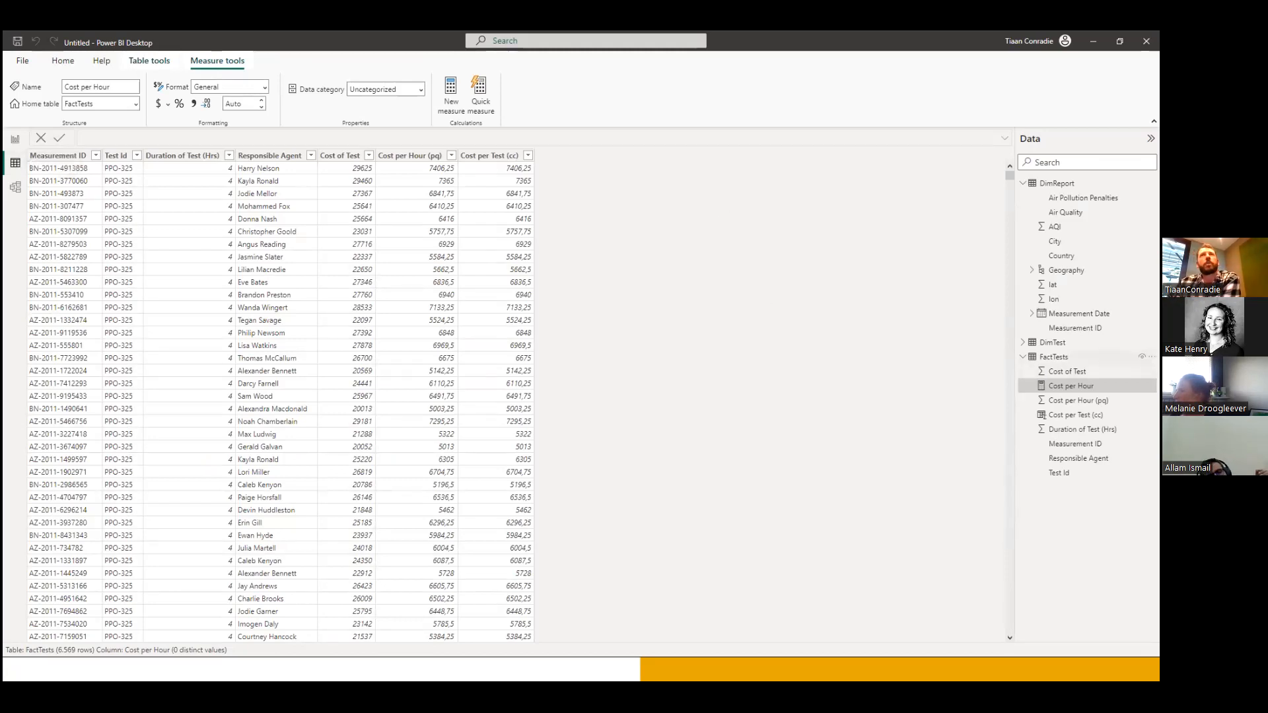
pyautogui.click(1054, 356)
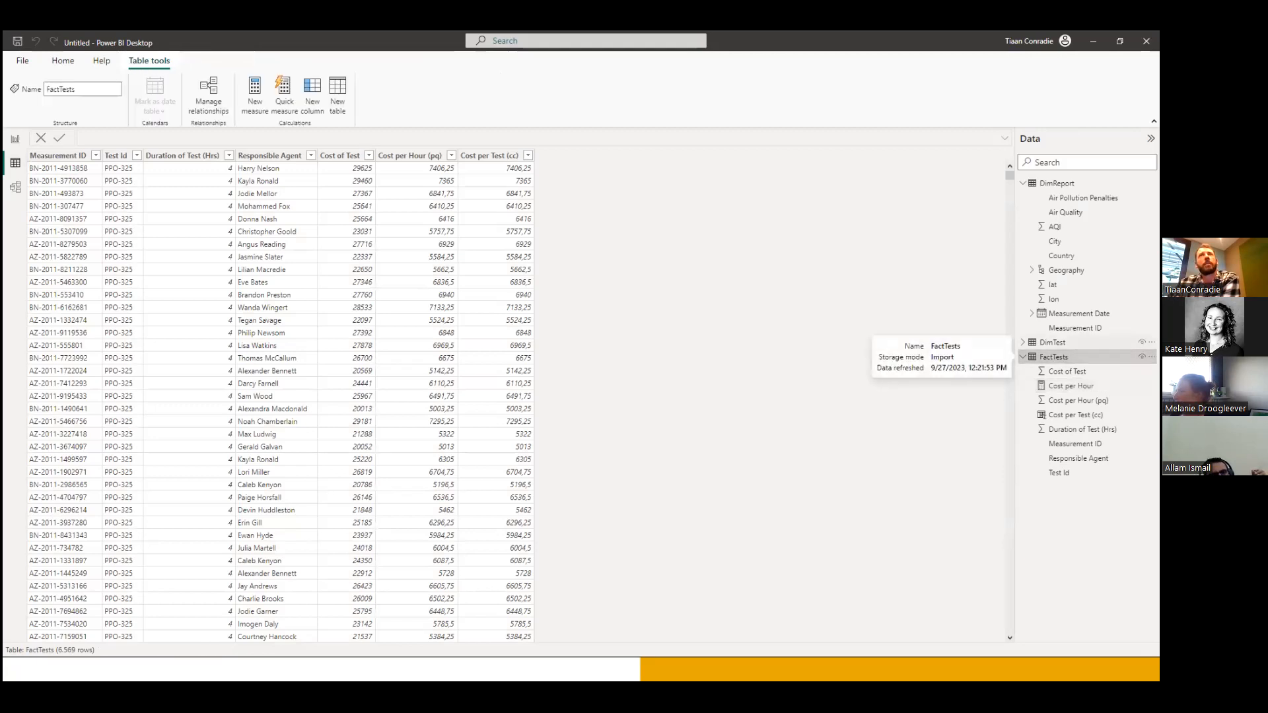
pyautogui.click(1052, 343)
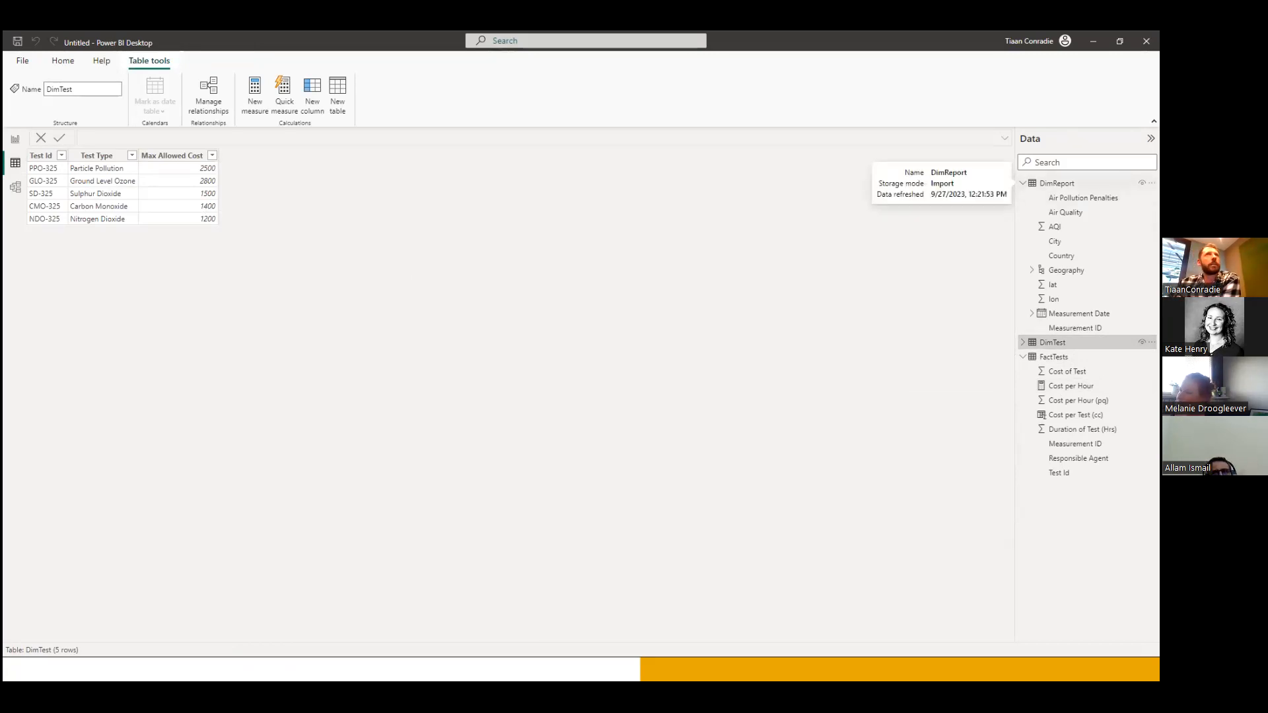
pyautogui.click(1057, 183)
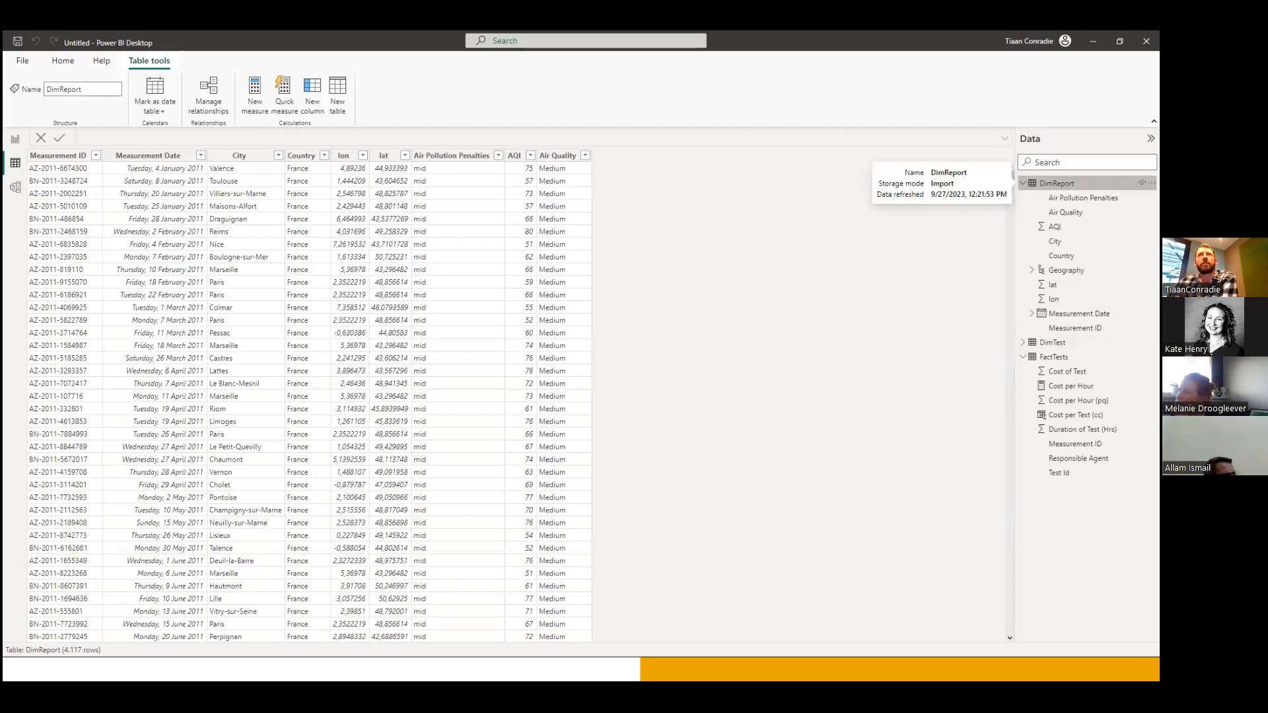
pyautogui.click(1025, 184)
pyautogui.click(1024, 212)
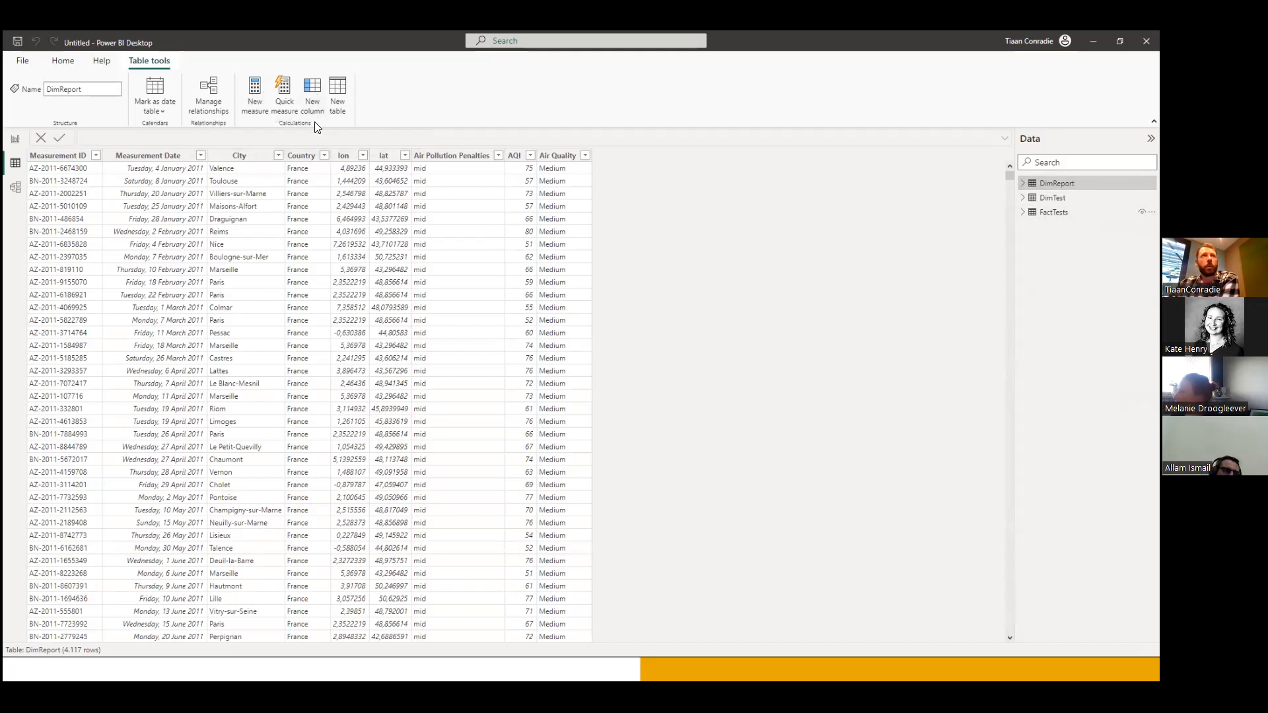
pyautogui.click(16, 141)
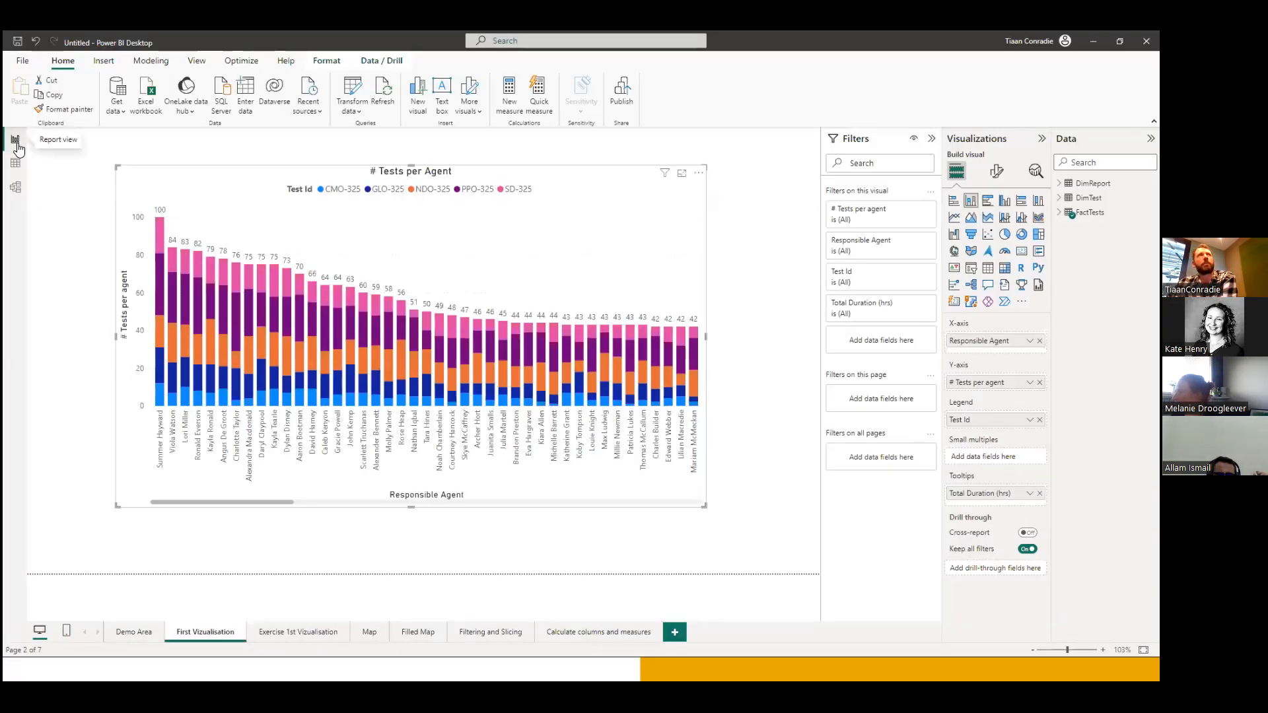
# In the model view, arrange the table cards with DimTest below FactTests on one side and DimReport below it on the other.
pyautogui.click(16, 188)
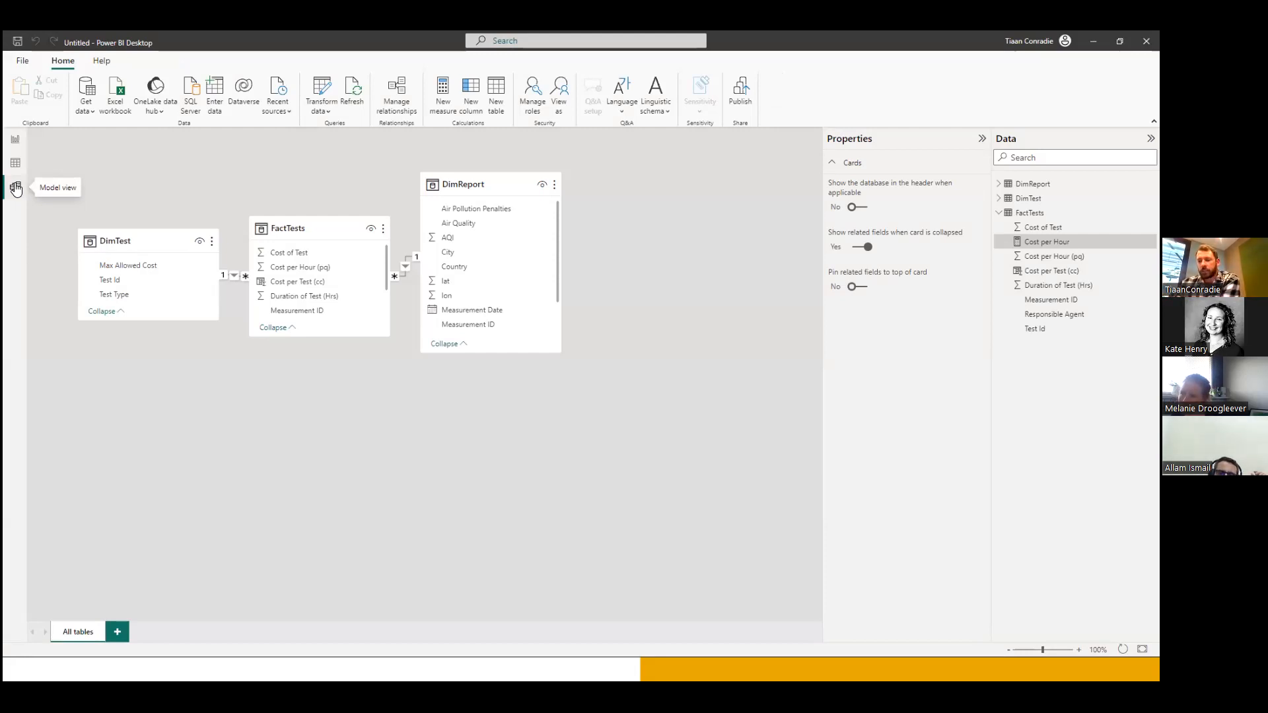
pyautogui.moveTo(154, 246); pyautogui.dragTo(148, 411)
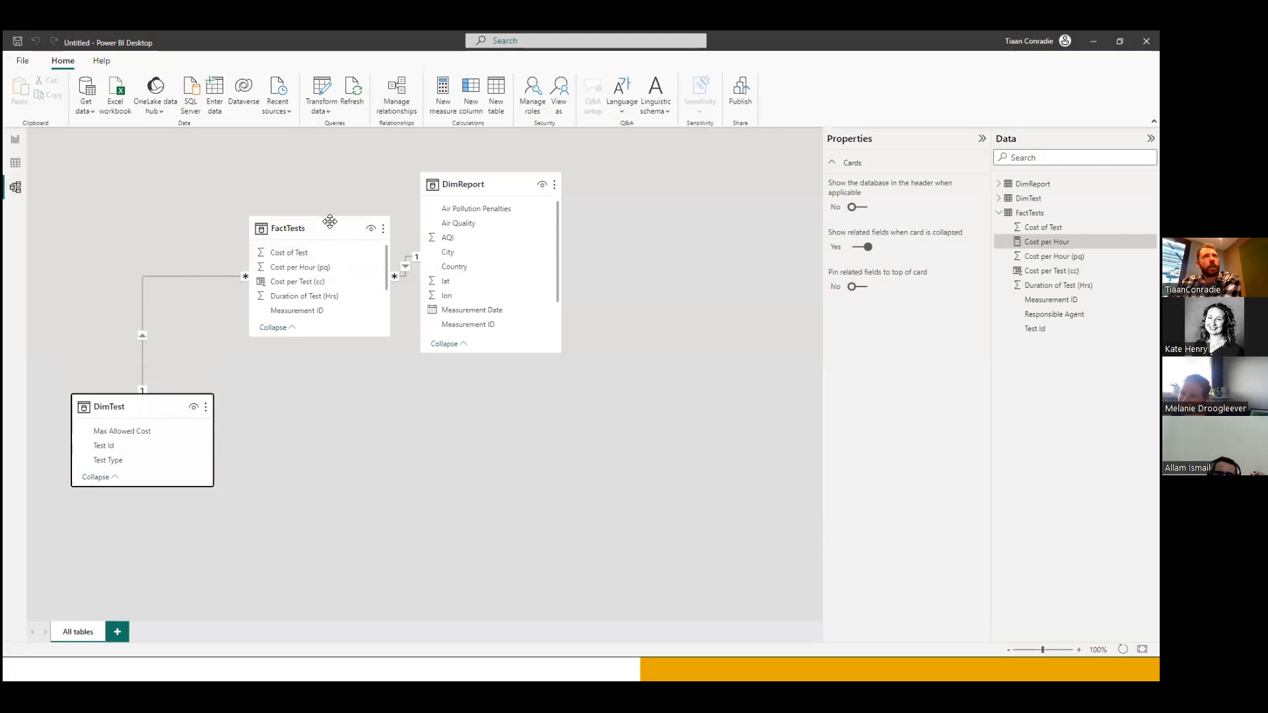
pyautogui.moveTo(330, 220); pyautogui.dragTo(330, 206)
pyautogui.moveTo(510, 182); pyautogui.dragTo(651, 363)
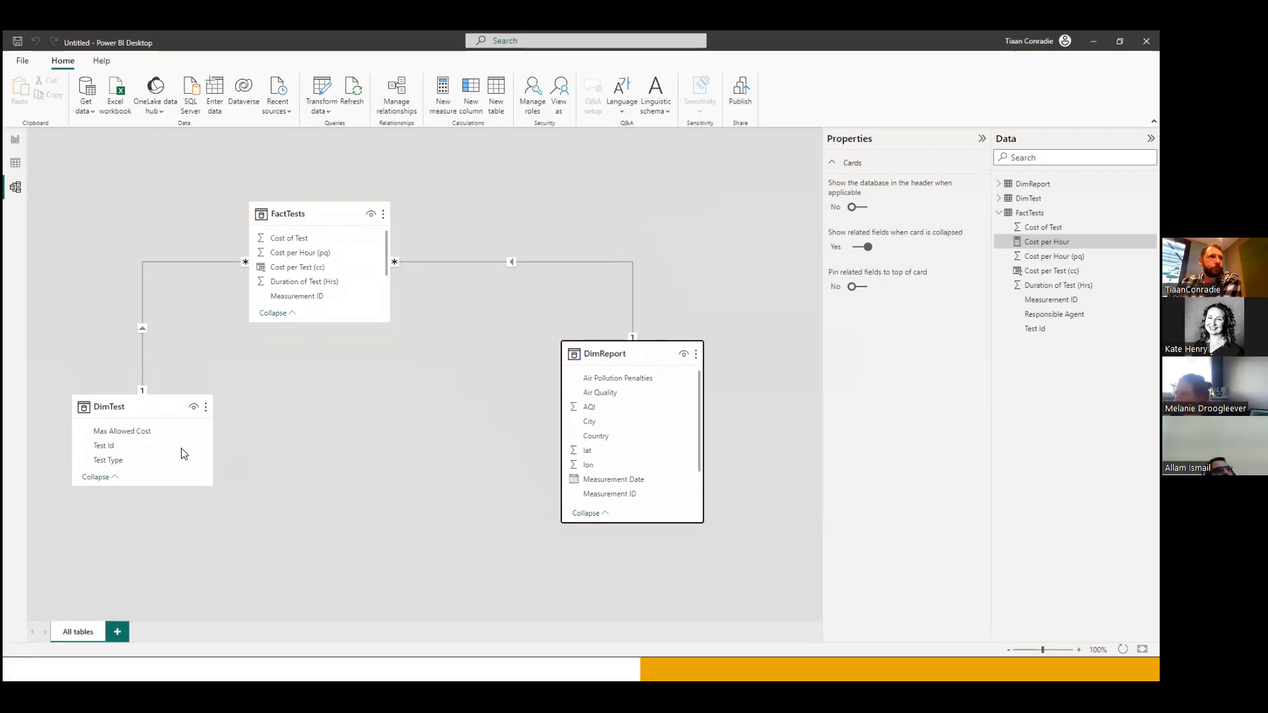
# Inspect the properties of the relationships linking FactTests to DimTest and to DimReport, comparing key columns and cardinality.
pyautogui.click(142, 328)
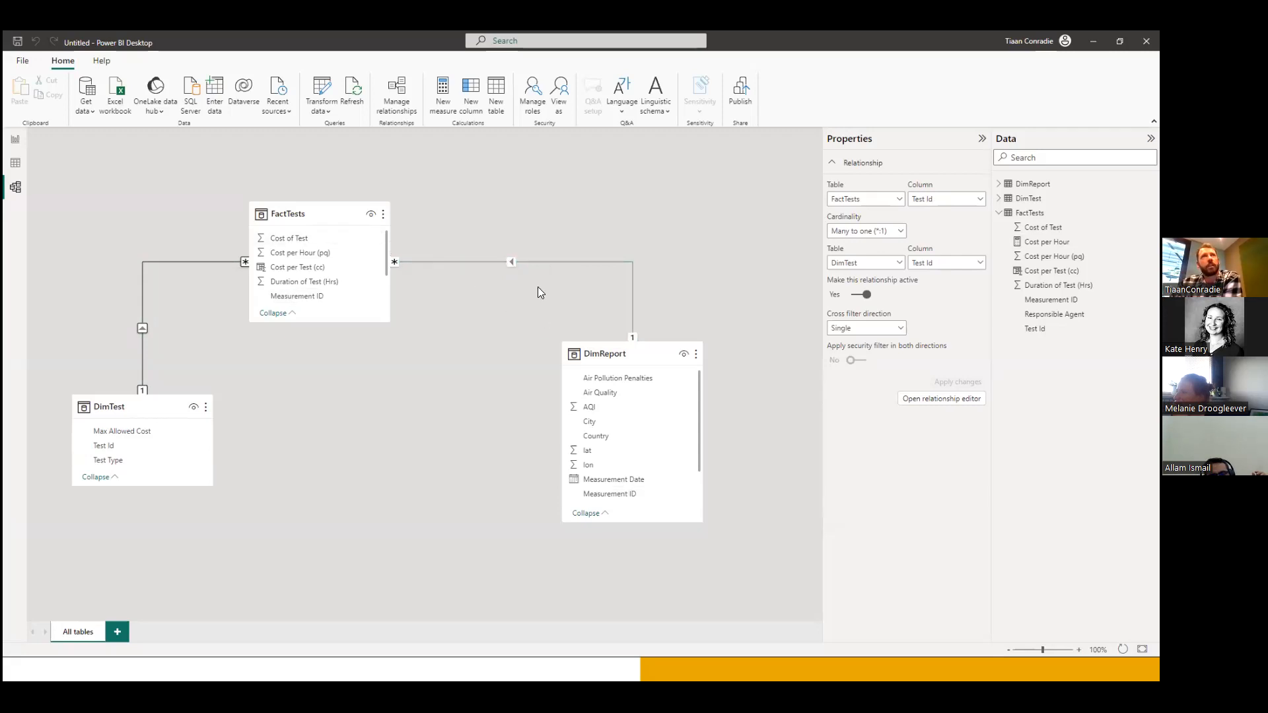
pyautogui.click(511, 262)
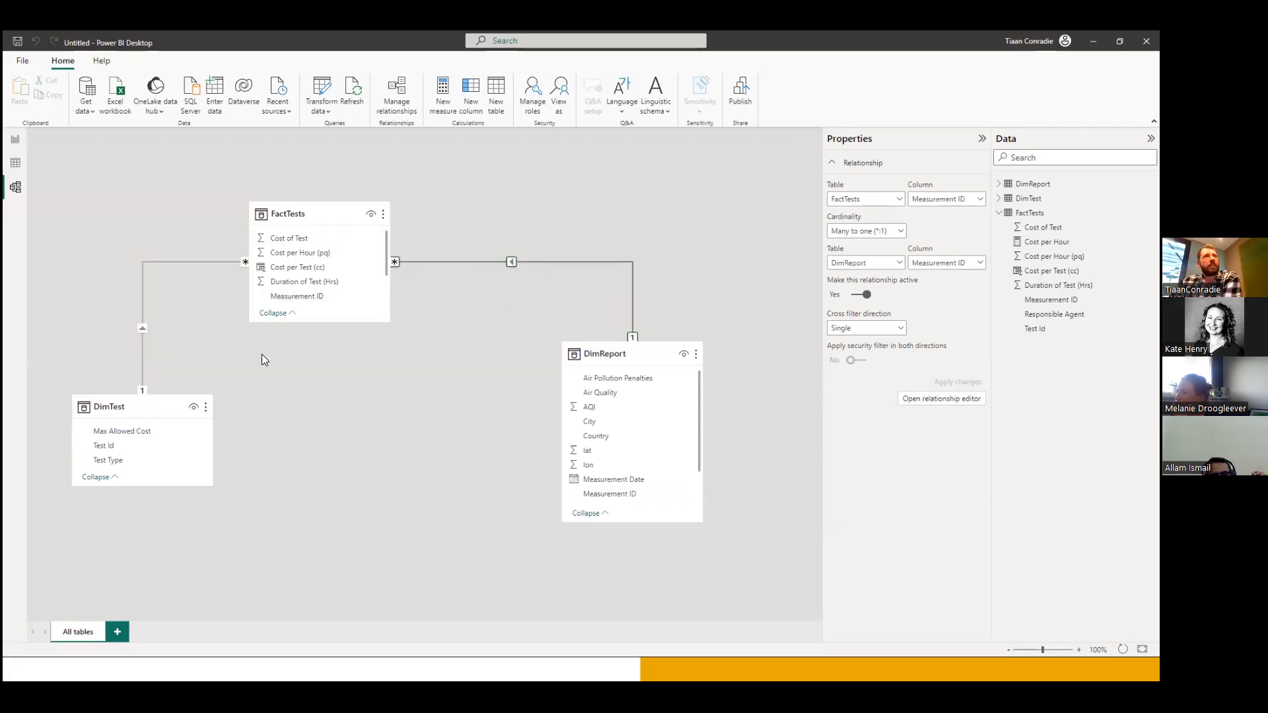
pyautogui.click(141, 328)
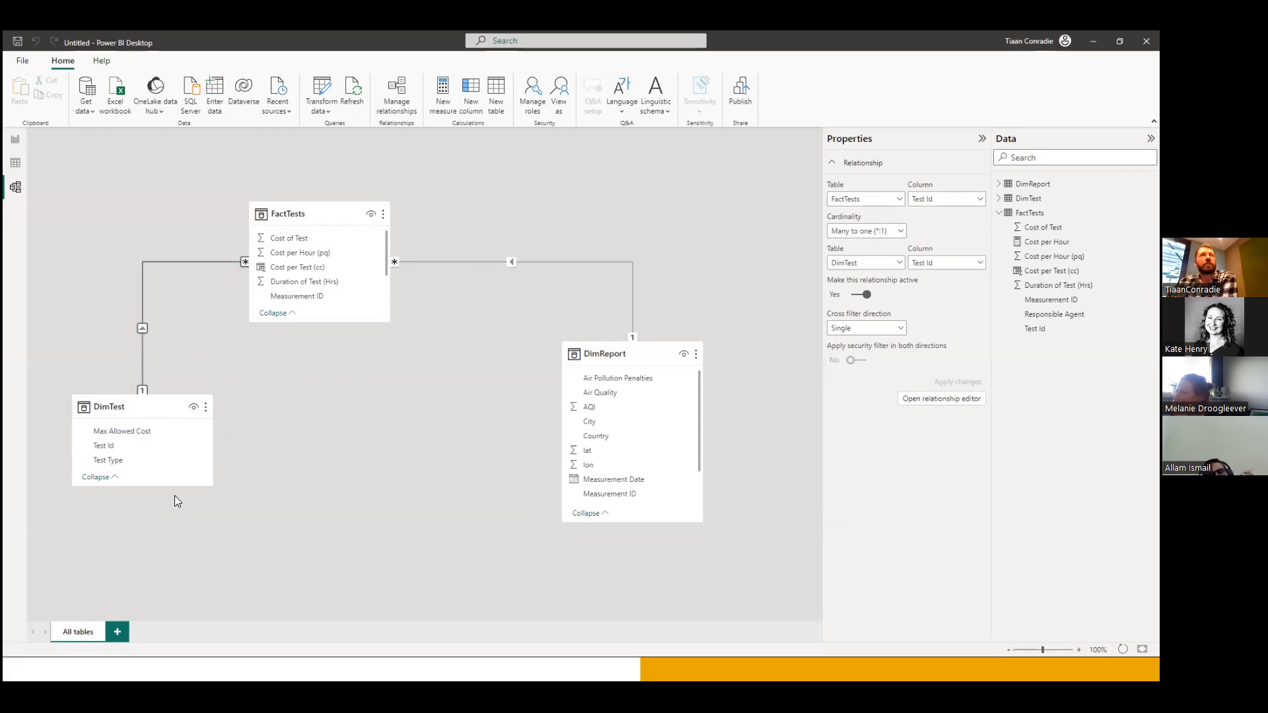
# Lengthen the DimTest and FactTests cards in the model diagram, and move FactTests farther up and DimReport farther down.
pyautogui.moveTo(151, 486); pyautogui.dragTo(158, 540)
pyautogui.moveTo(328, 322); pyautogui.dragTo(348, 400)
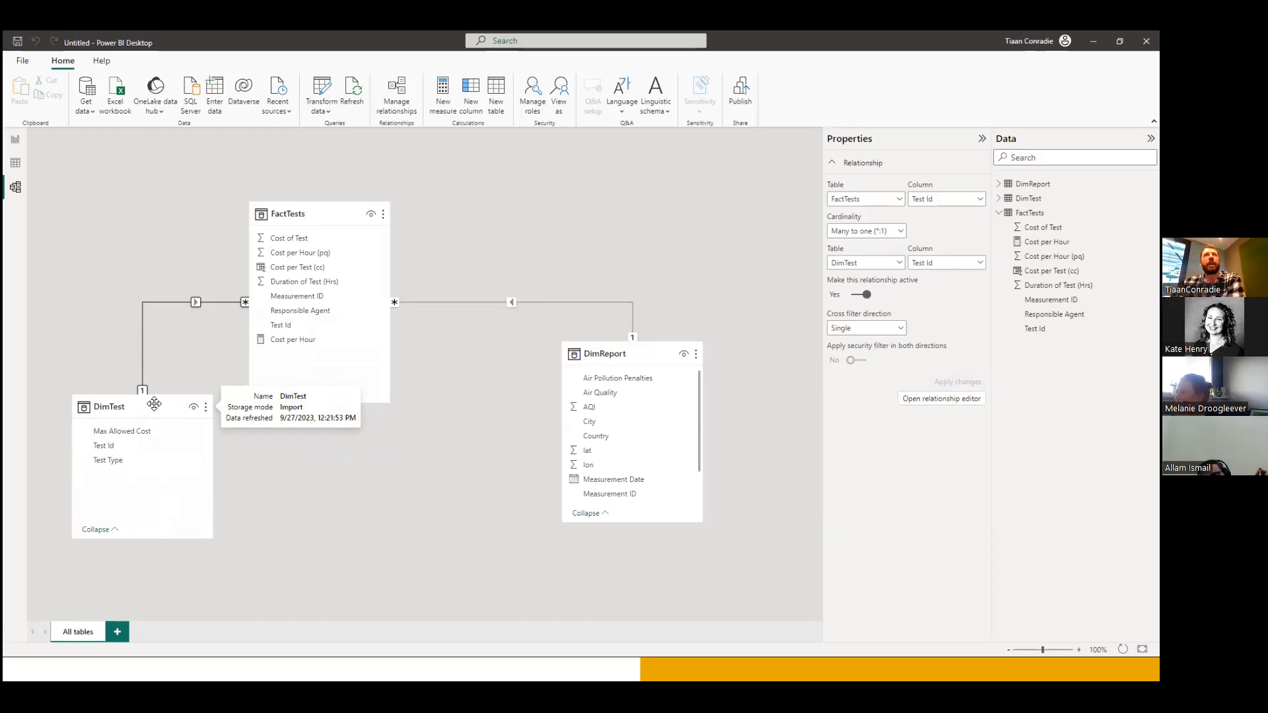
pyautogui.moveTo(312, 221); pyautogui.dragTo(372, 192)
pyautogui.moveTo(655, 352); pyautogui.dragTo(681, 387)
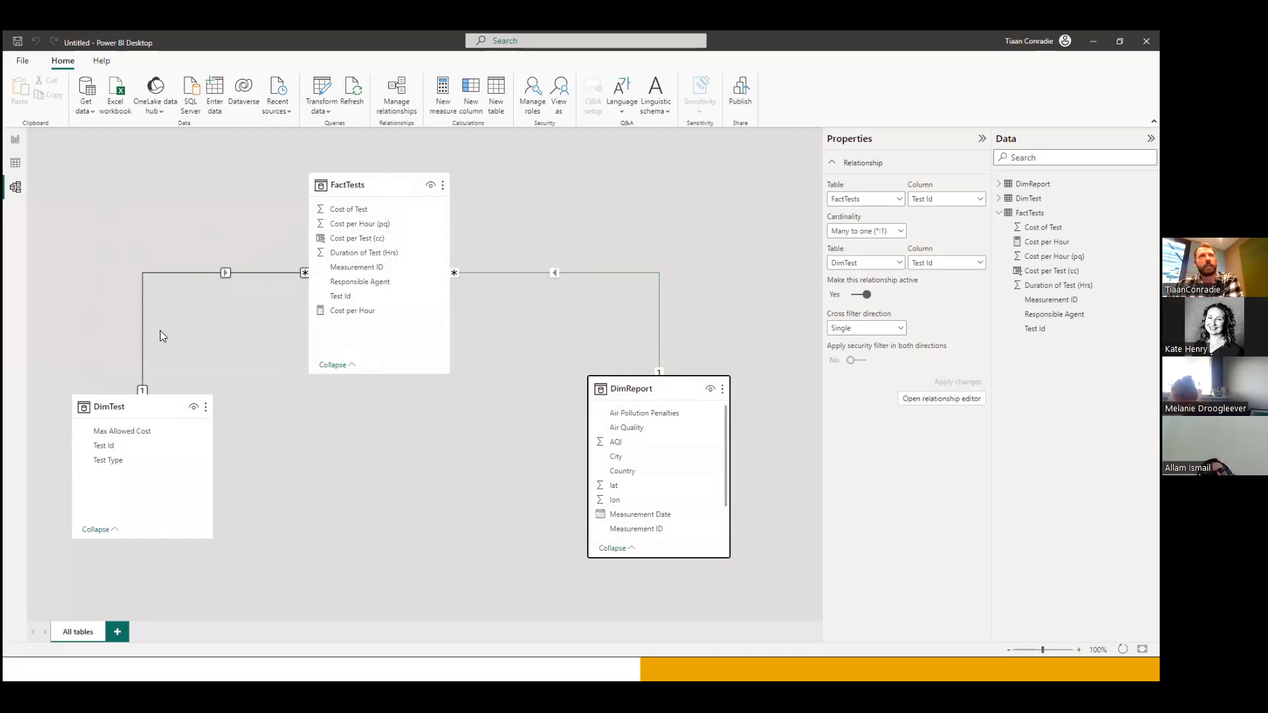
# Return to the report view, minimize Power BI Desktop and advance the Overview slide in the presentation to its Ribbon callout.
pyautogui.click(14, 142)
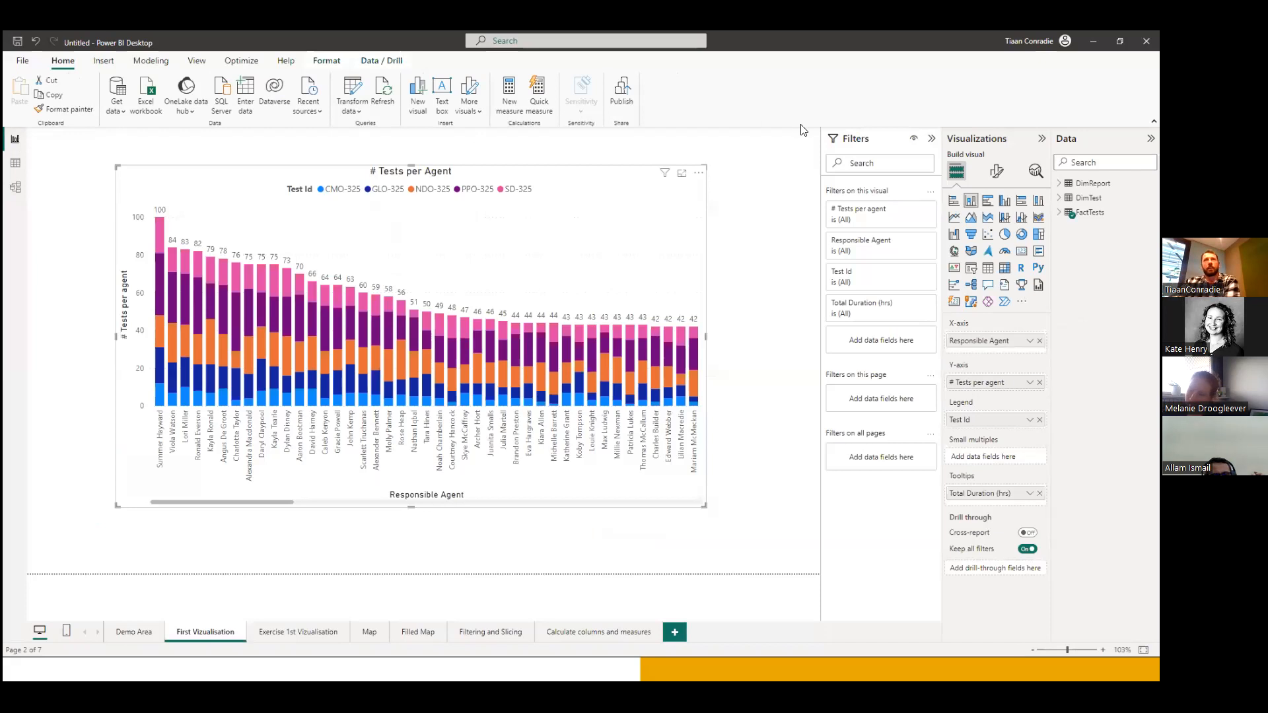
pyautogui.click(1093, 41)
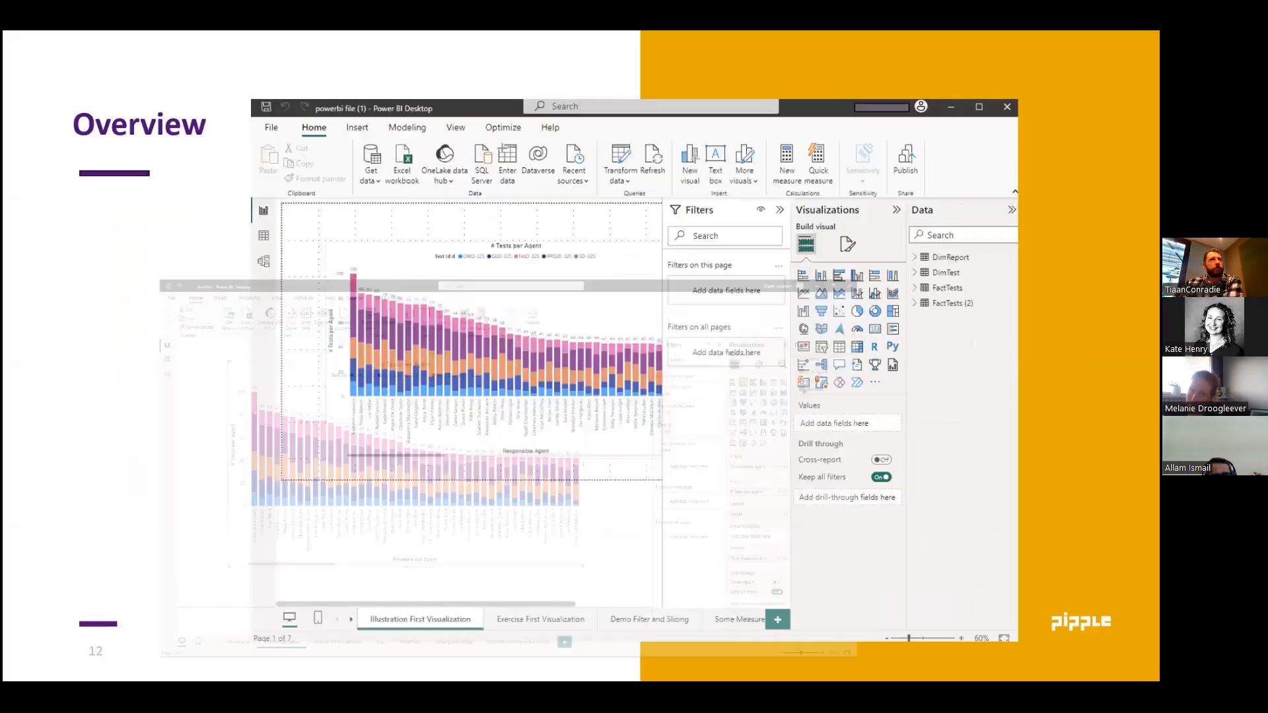
pyautogui.click(215, 279)
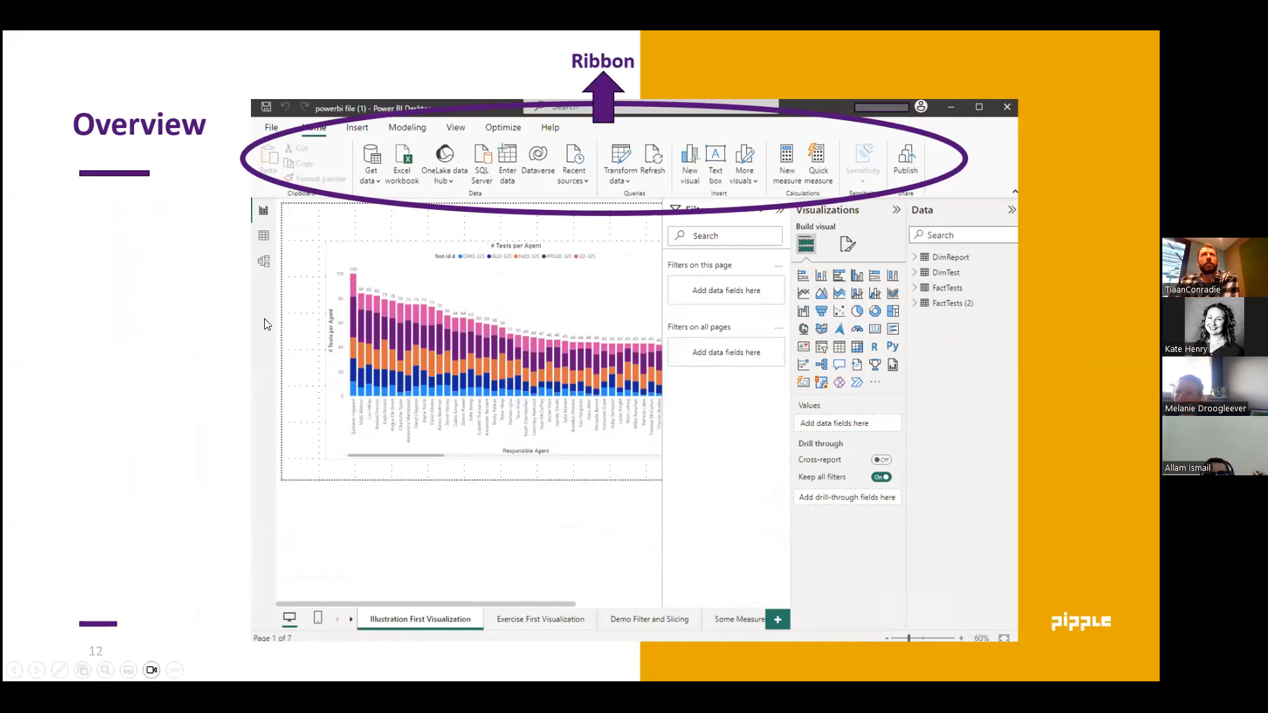
pyautogui.click(316, 351)
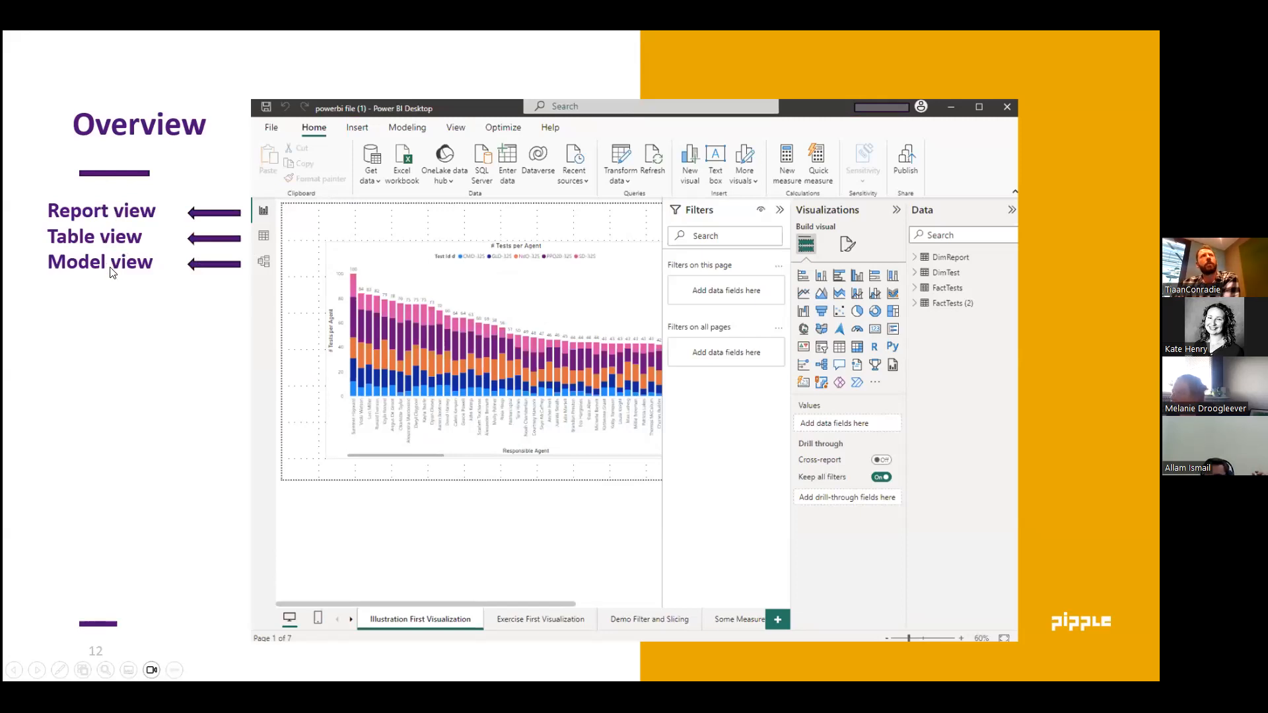
pyautogui.click(138, 387)
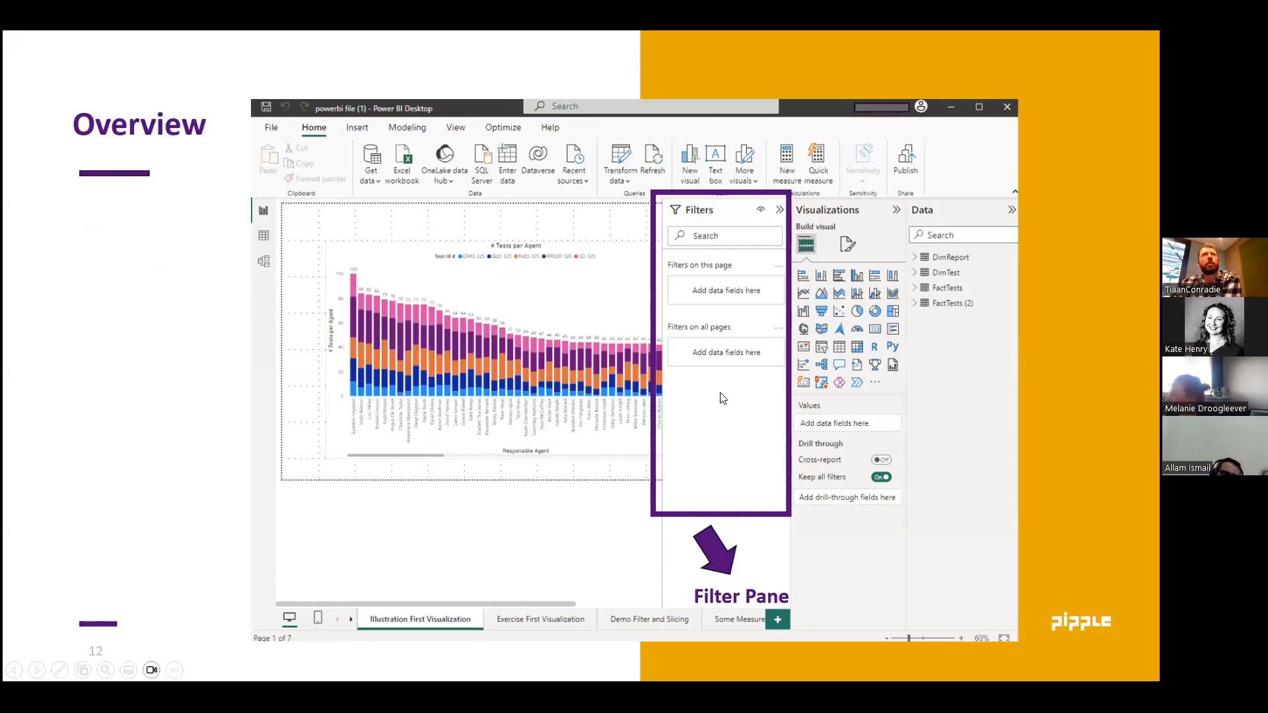
pyautogui.click(588, 439)
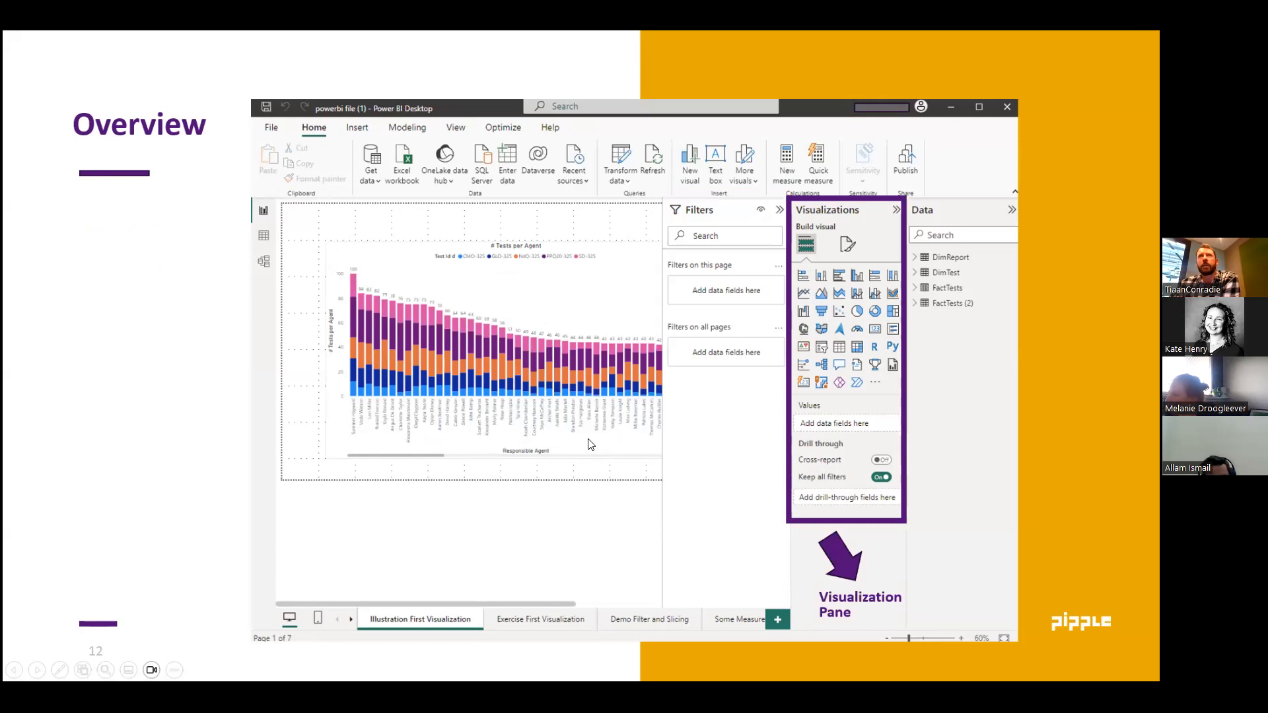
pyautogui.click(589, 444)
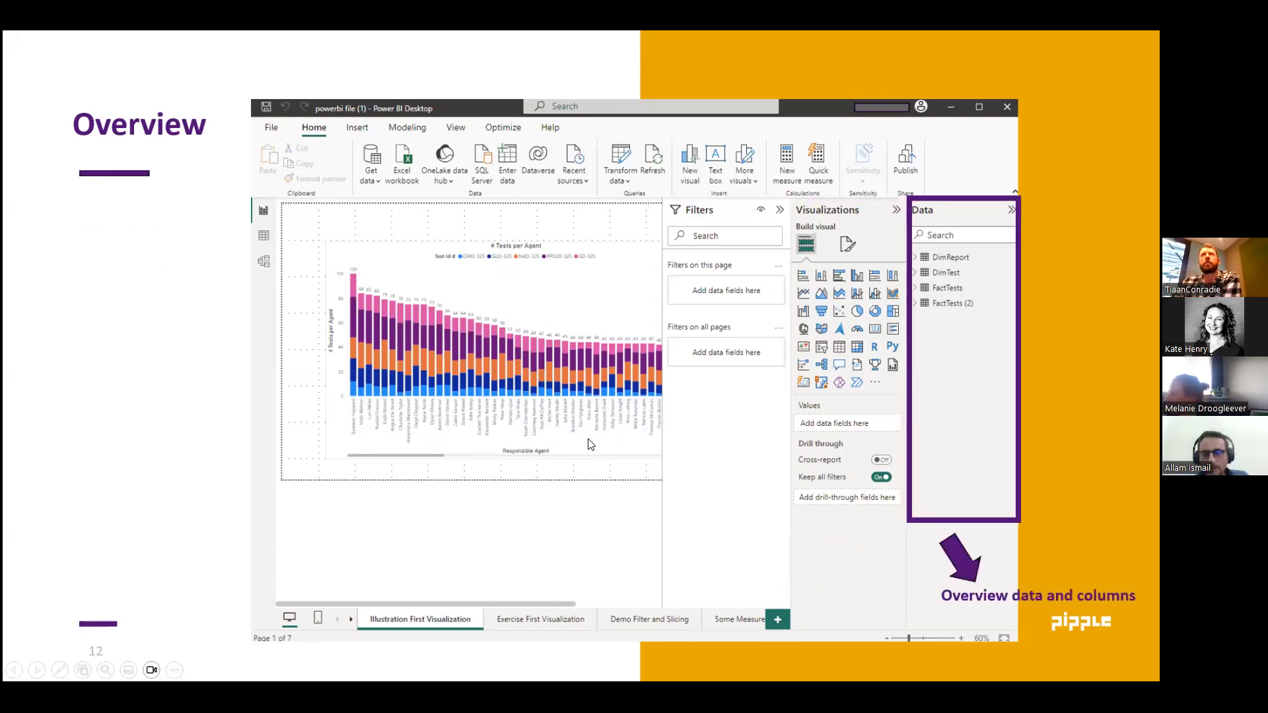
pyautogui.click(589, 444)
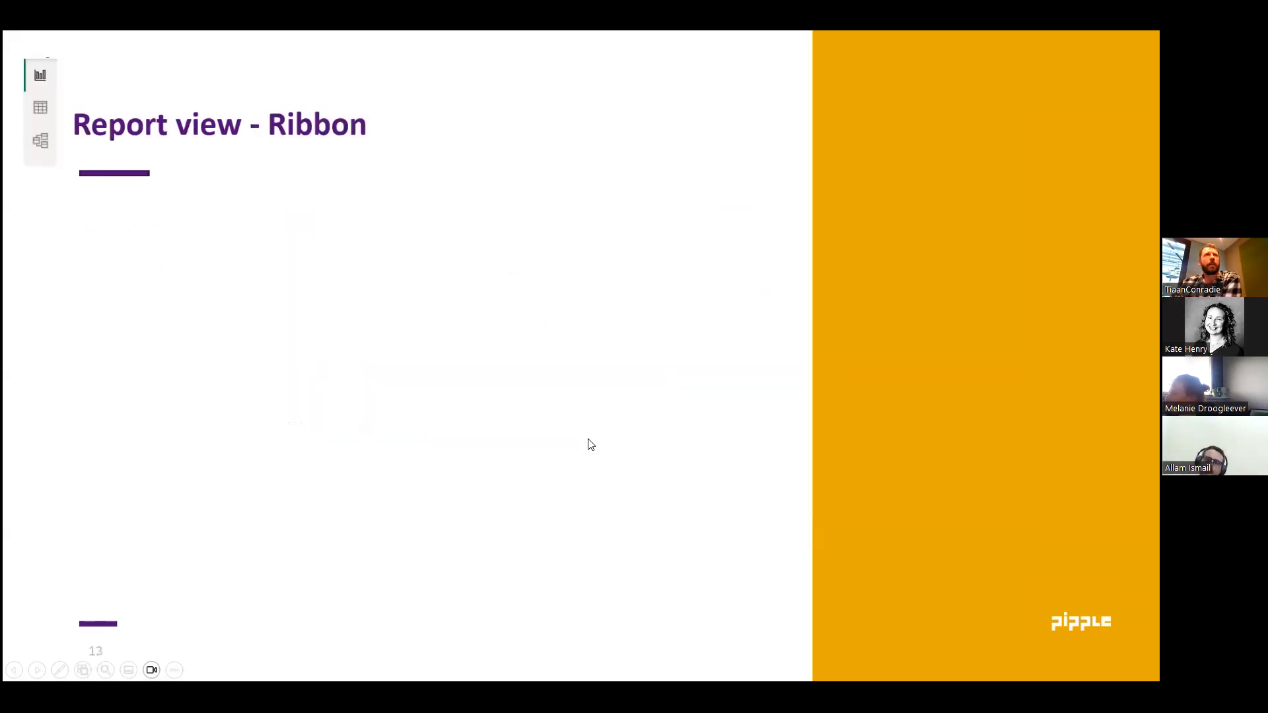
pyautogui.click(477, 445)
pyautogui.click(468, 433)
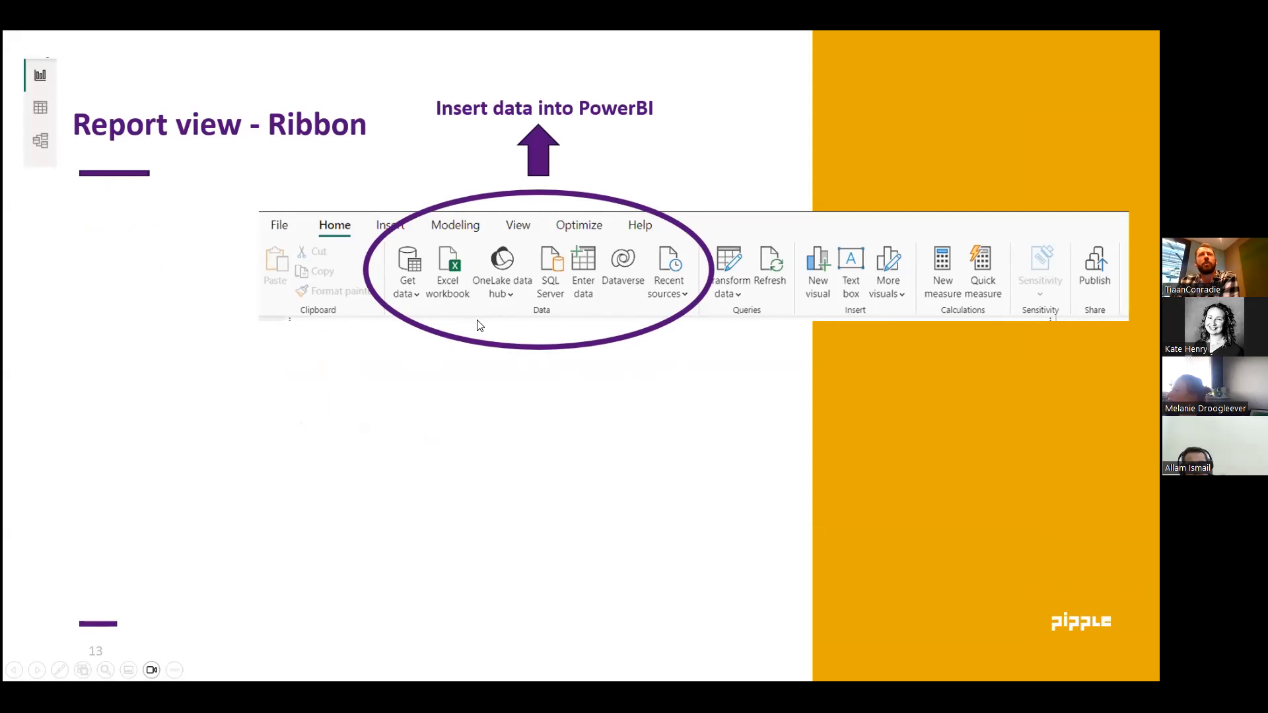
pyautogui.click(491, 408)
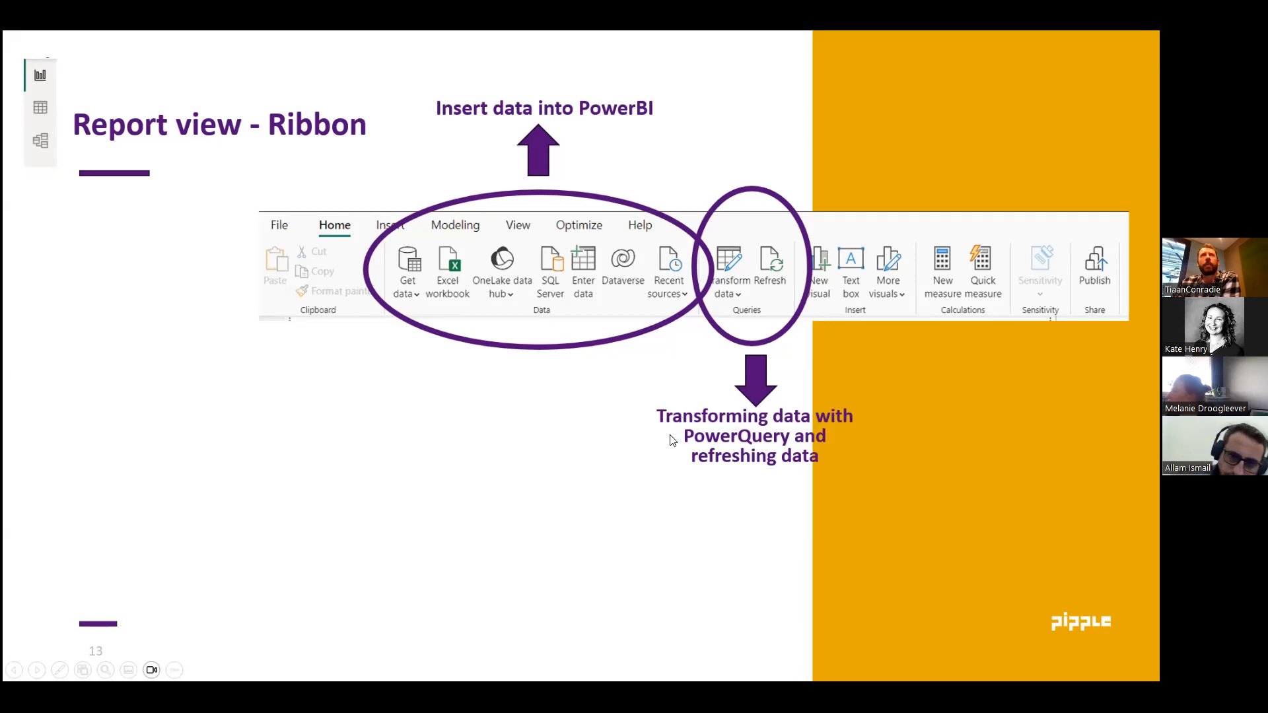
pyautogui.click(551, 446)
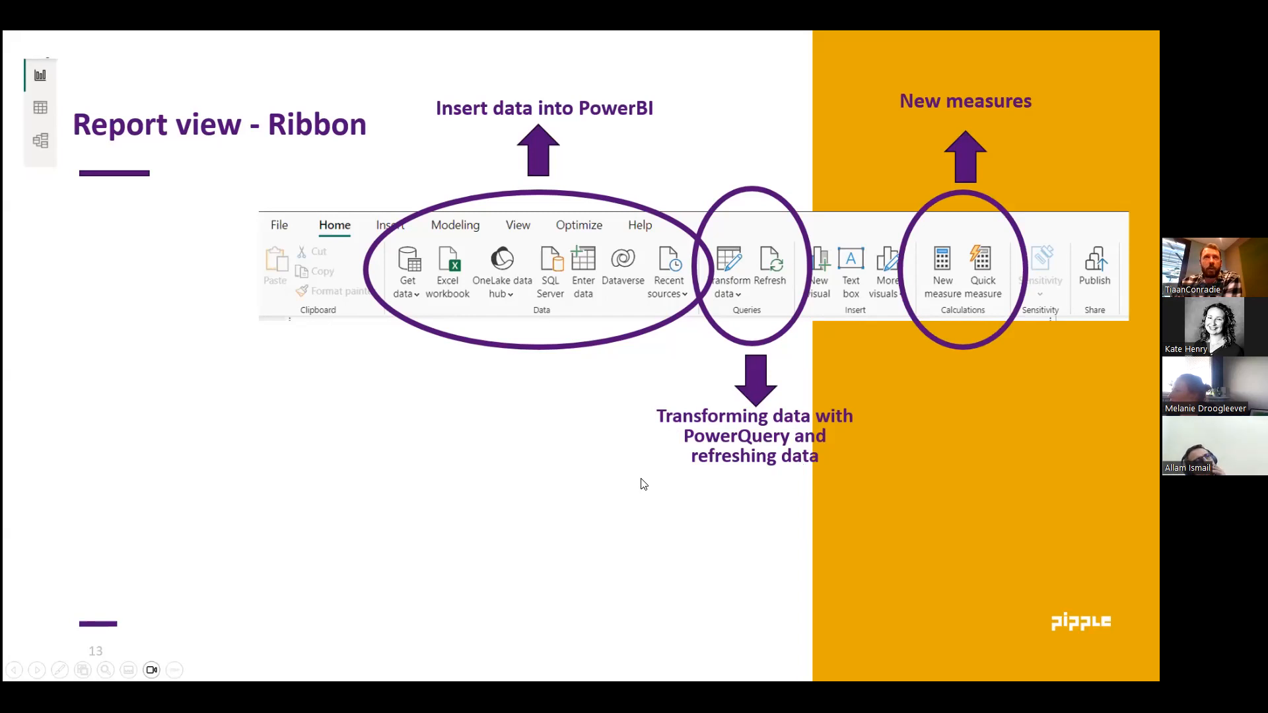
pyautogui.click(563, 444)
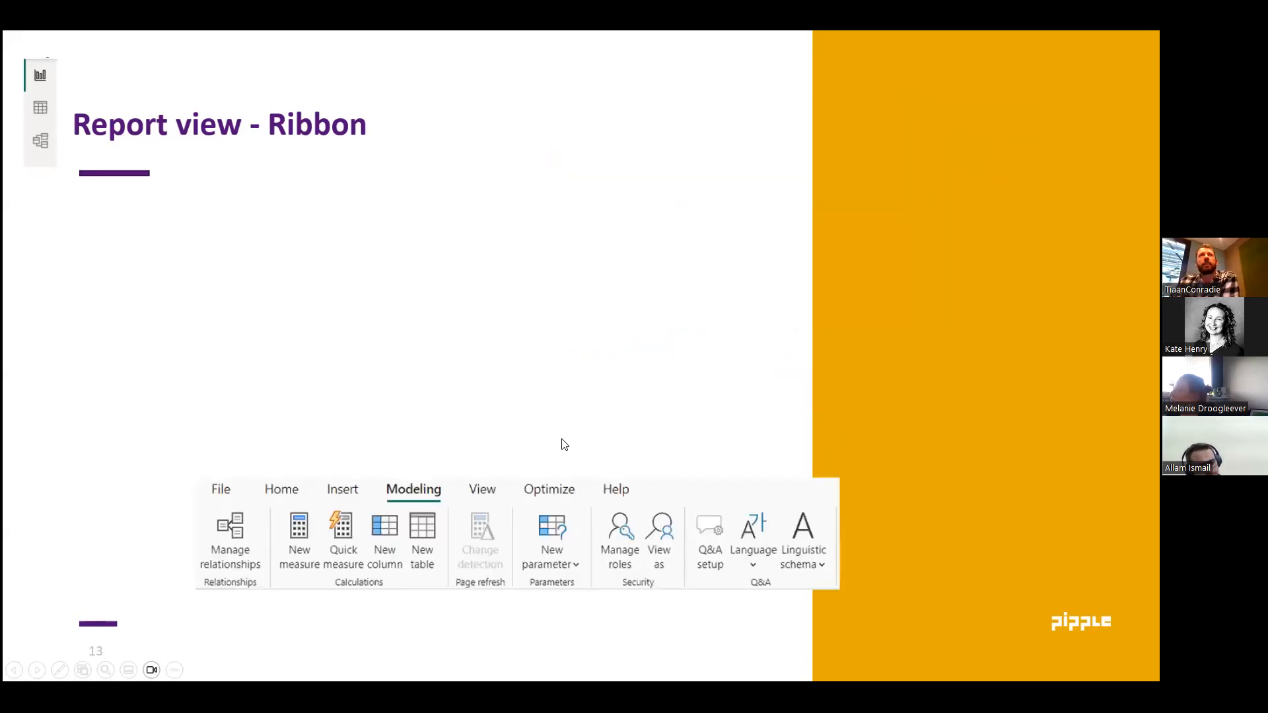
pyautogui.click(545, 398)
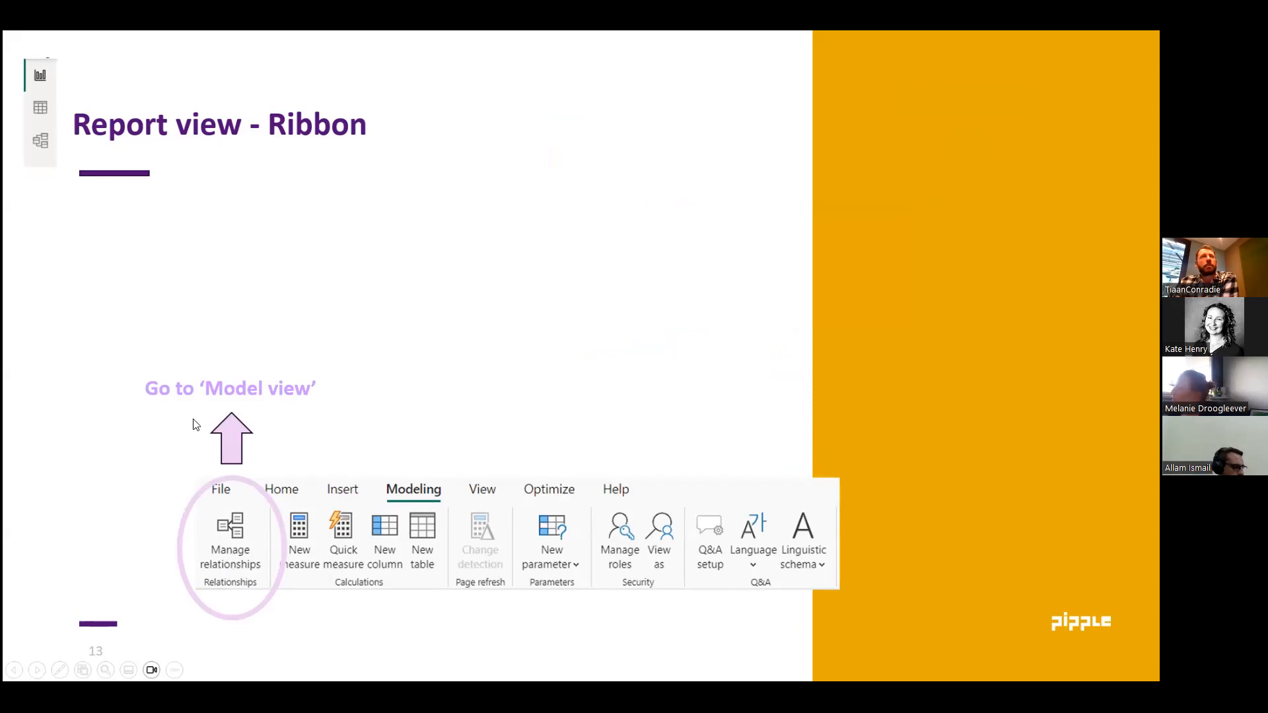
pyautogui.click(337, 412)
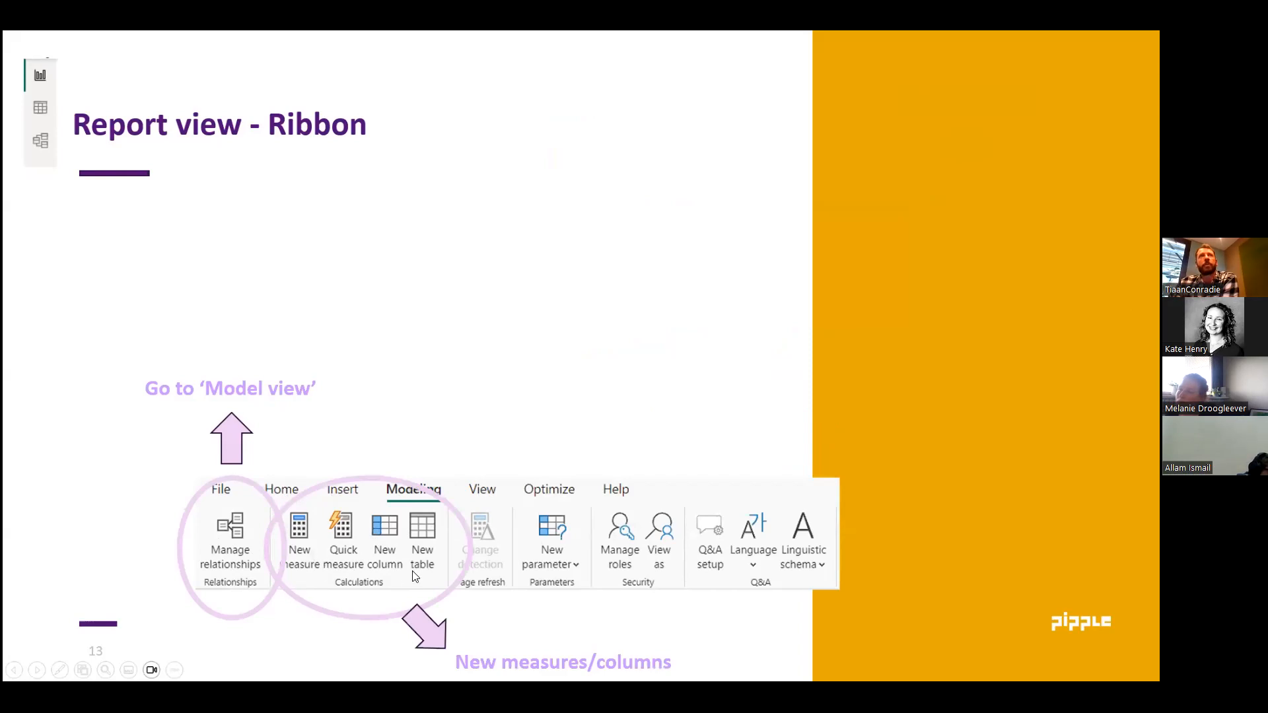
pyautogui.click(446, 387)
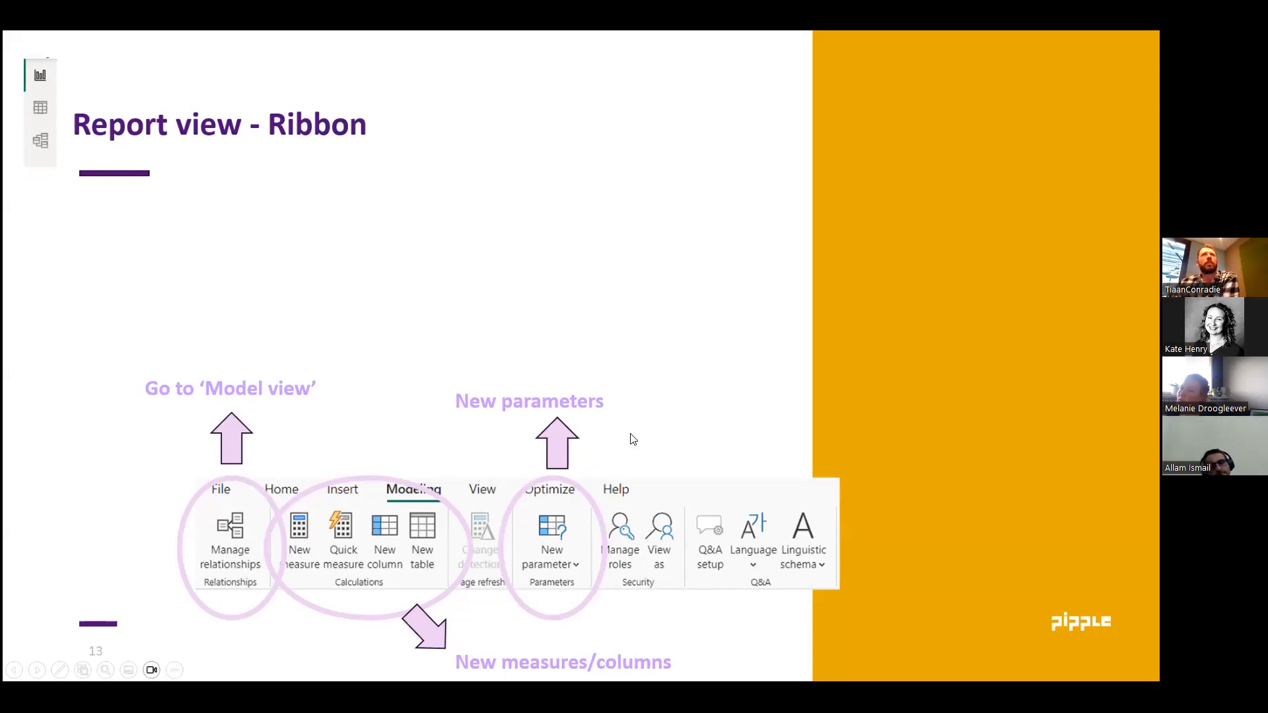
pyautogui.press('Right')
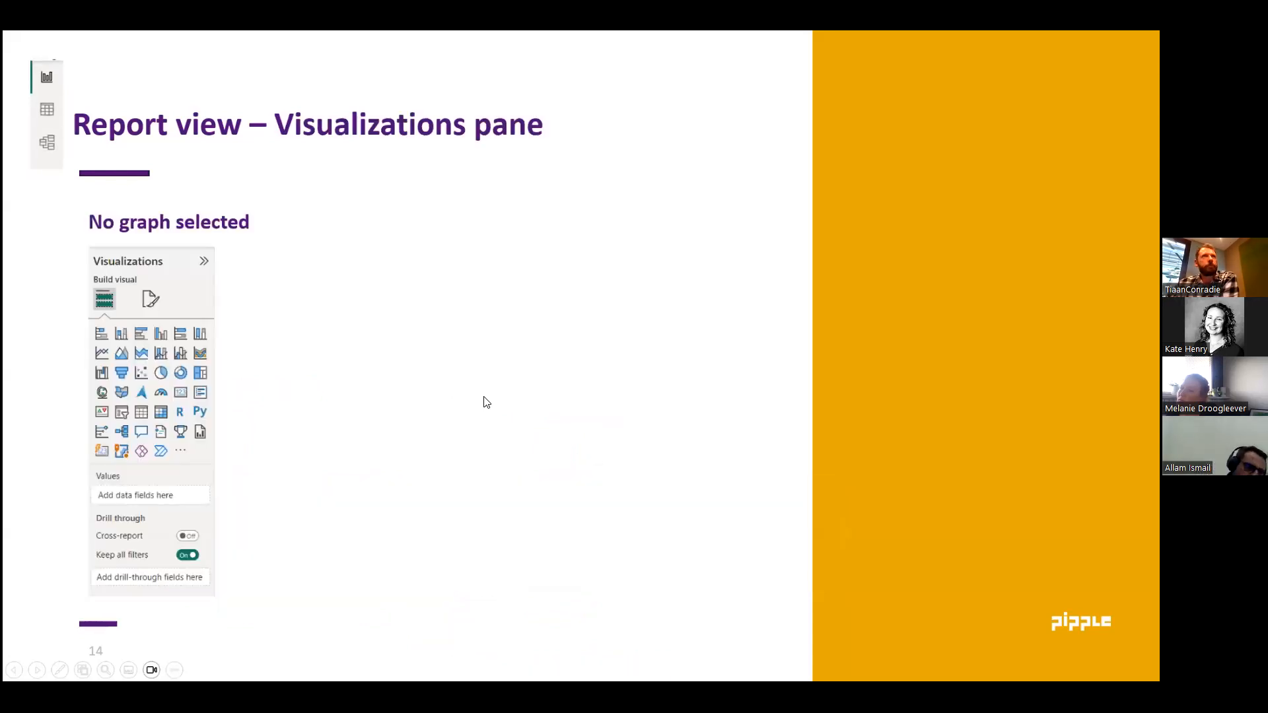
pyautogui.click(473, 398)
pyautogui.click(408, 390)
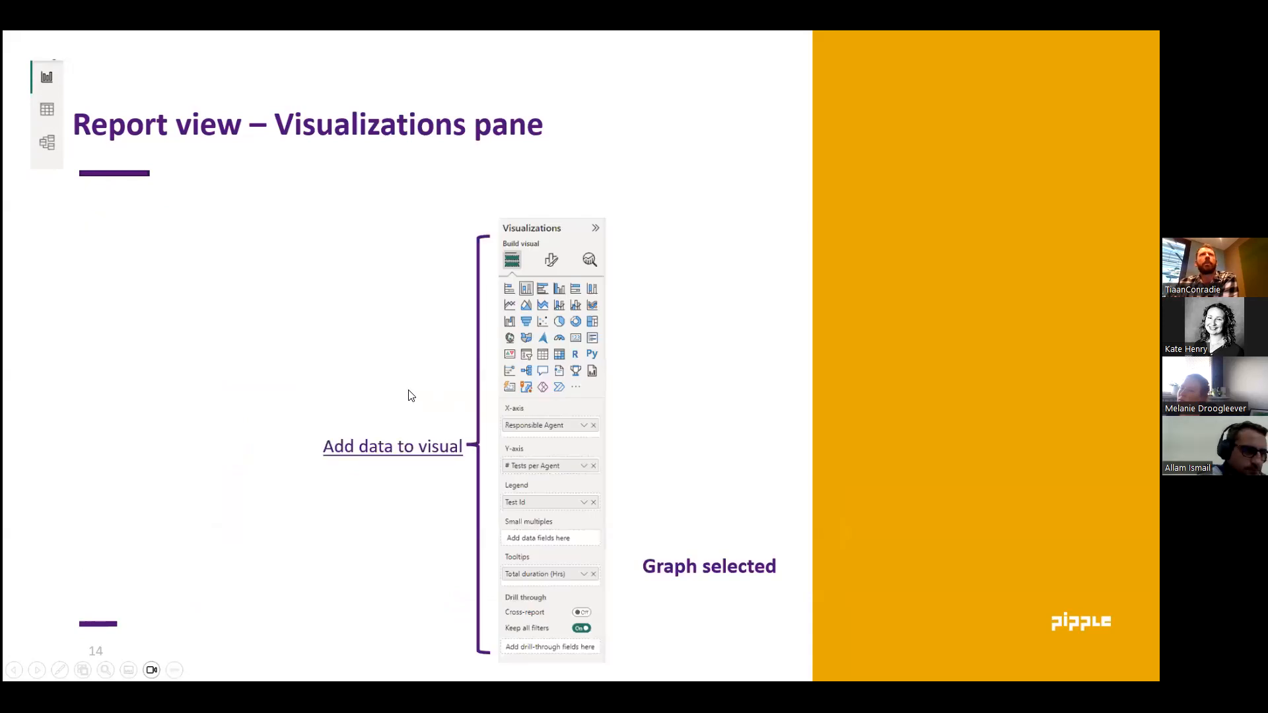
pyautogui.click(358, 368)
pyautogui.click(357, 369)
pyautogui.click(357, 369)
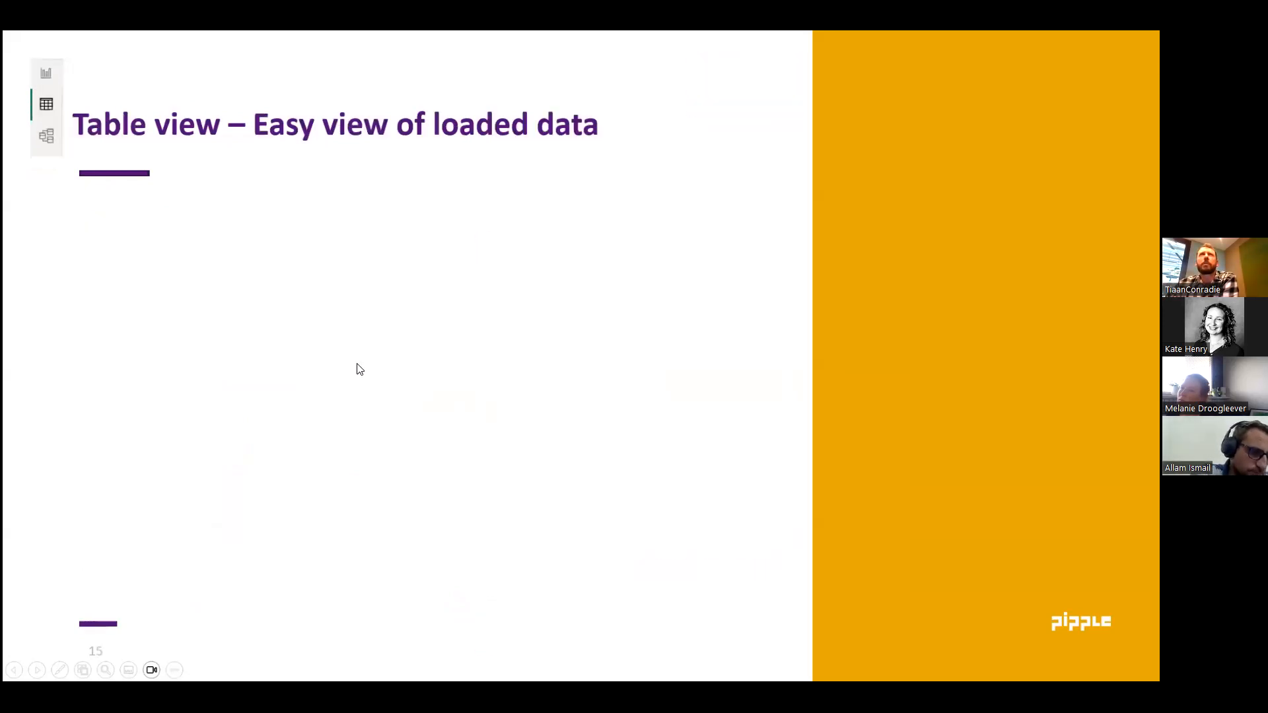
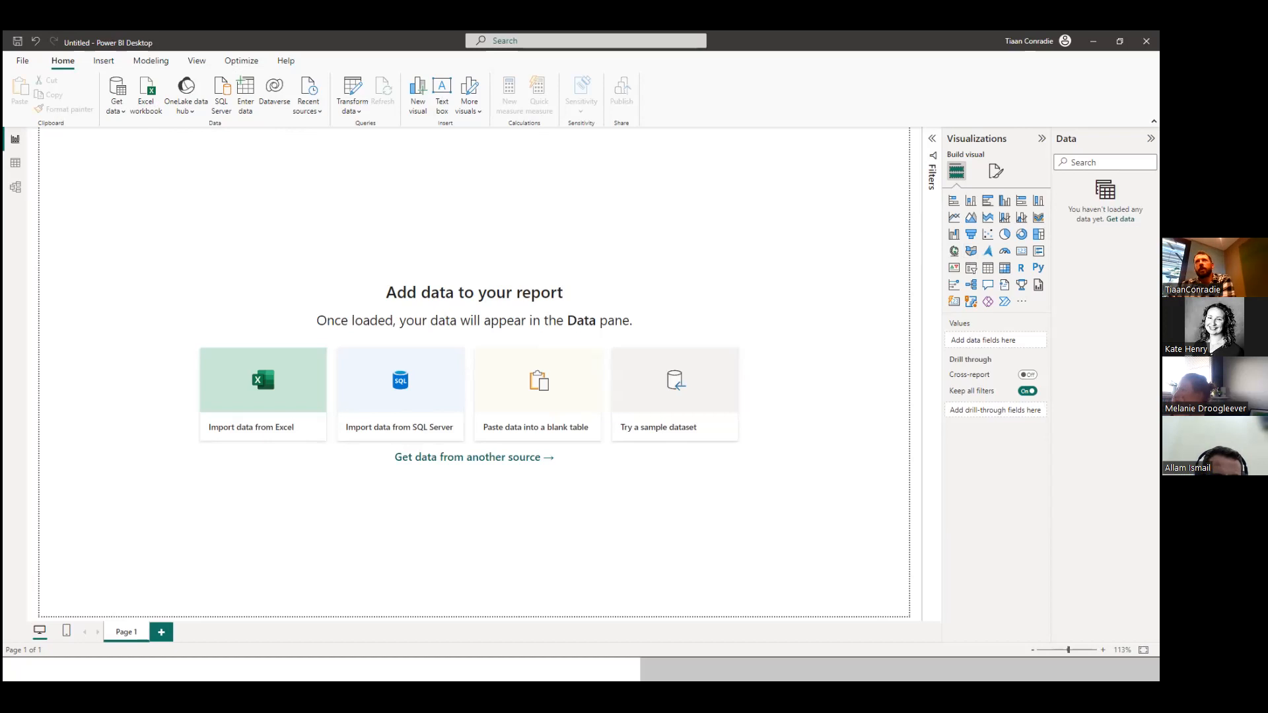
# Expand the Filters pane, then open the full list of data sources and connect to an Excel Workbook.
pyautogui.click(932, 138)
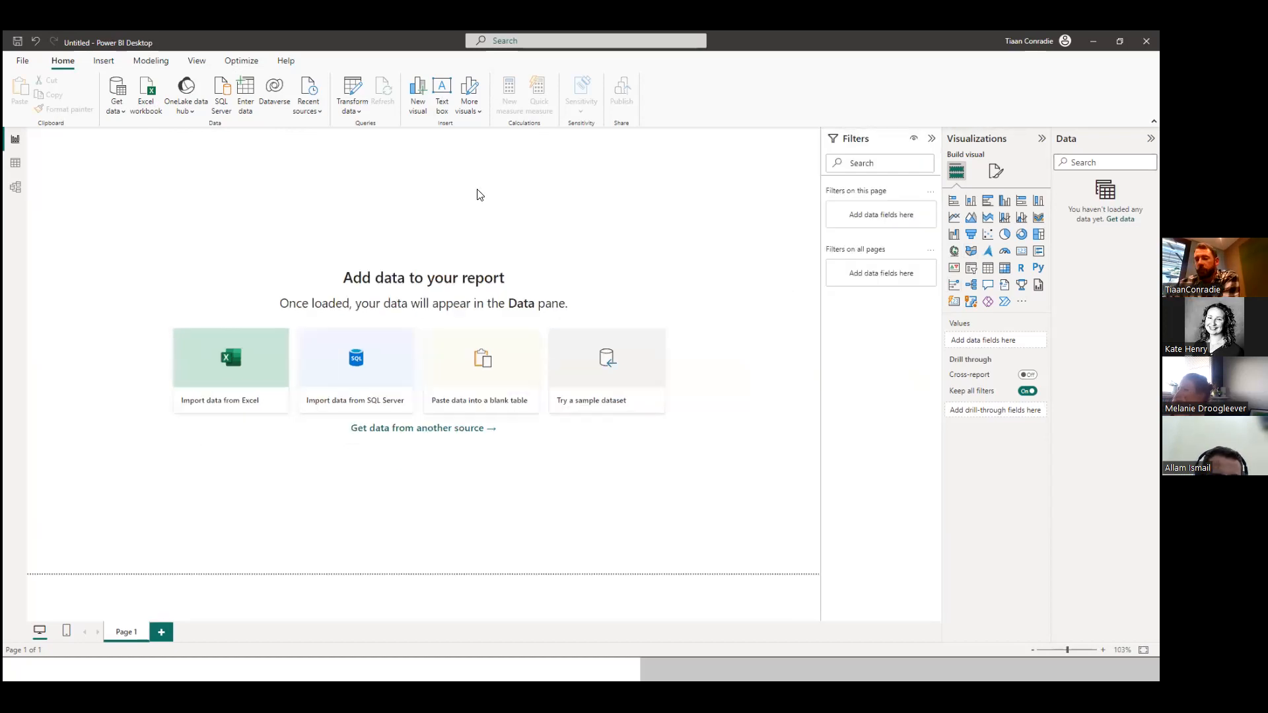
pyautogui.click(116, 103)
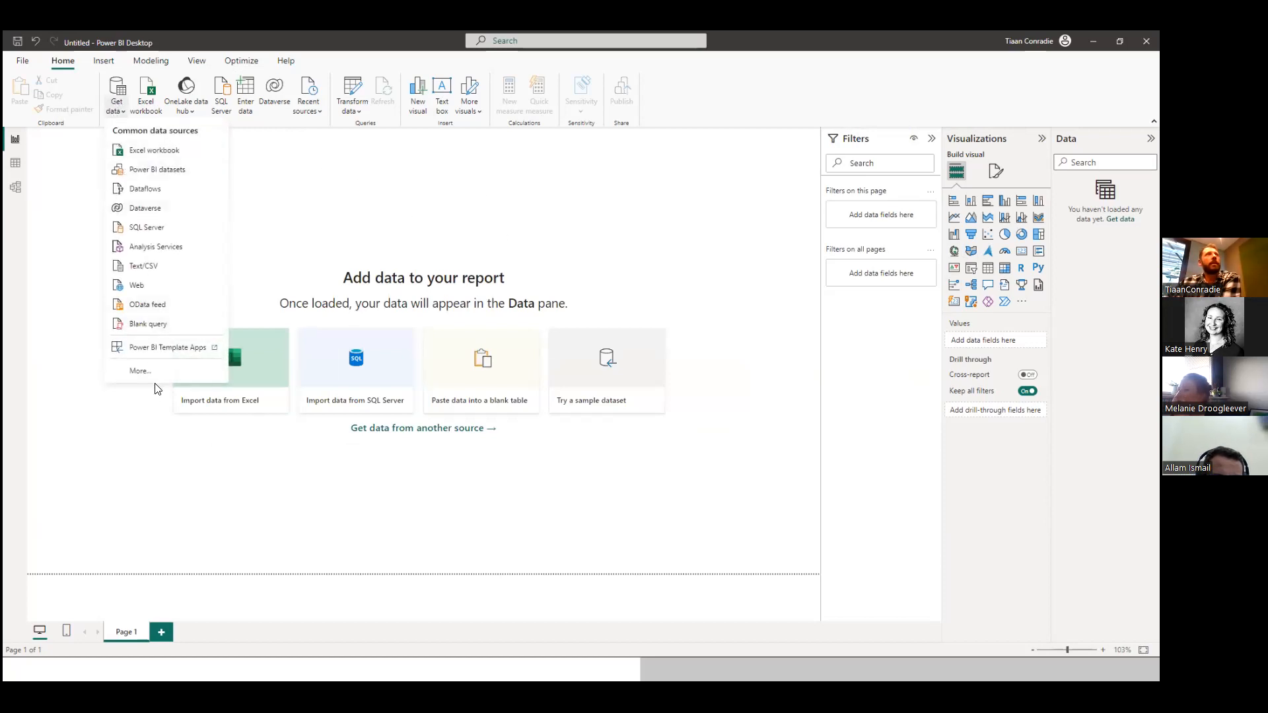
pyautogui.click(140, 374)
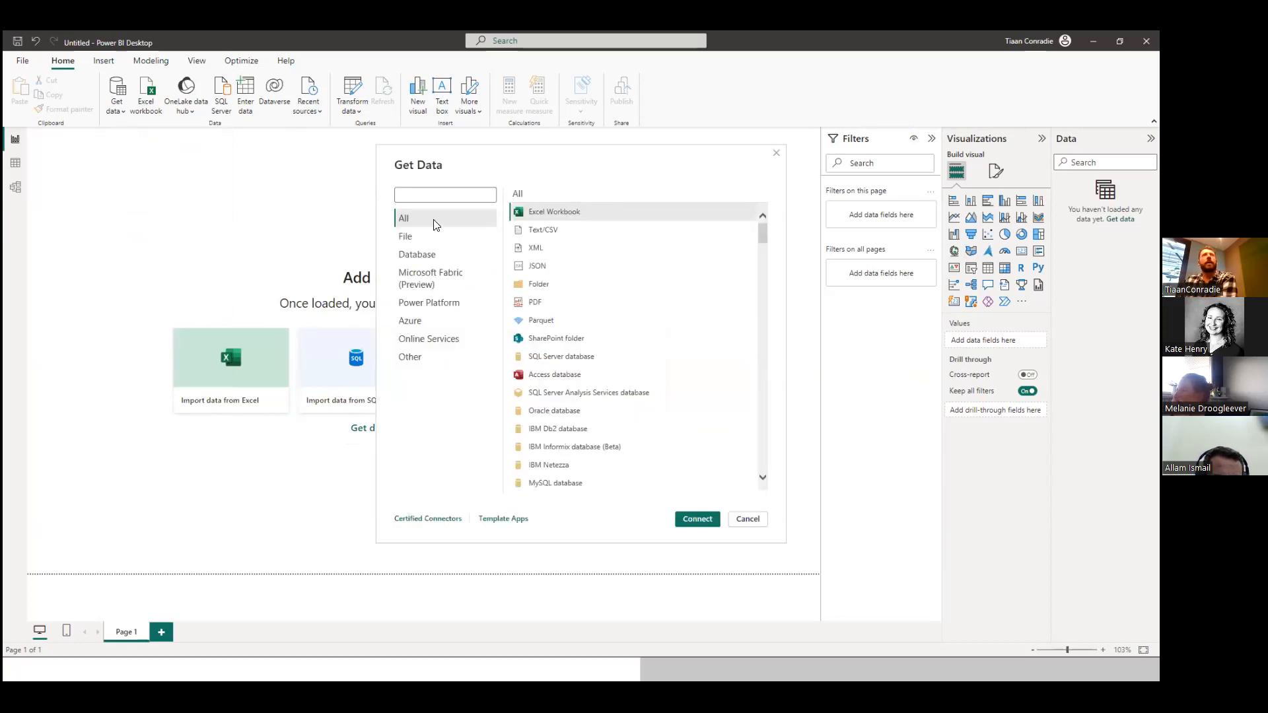
pyautogui.moveTo(763, 238)
pyautogui.mouseDown()
pyautogui.moveTo(761, 328)
pyautogui.moveTo(761, 215)
pyautogui.mouseUp()
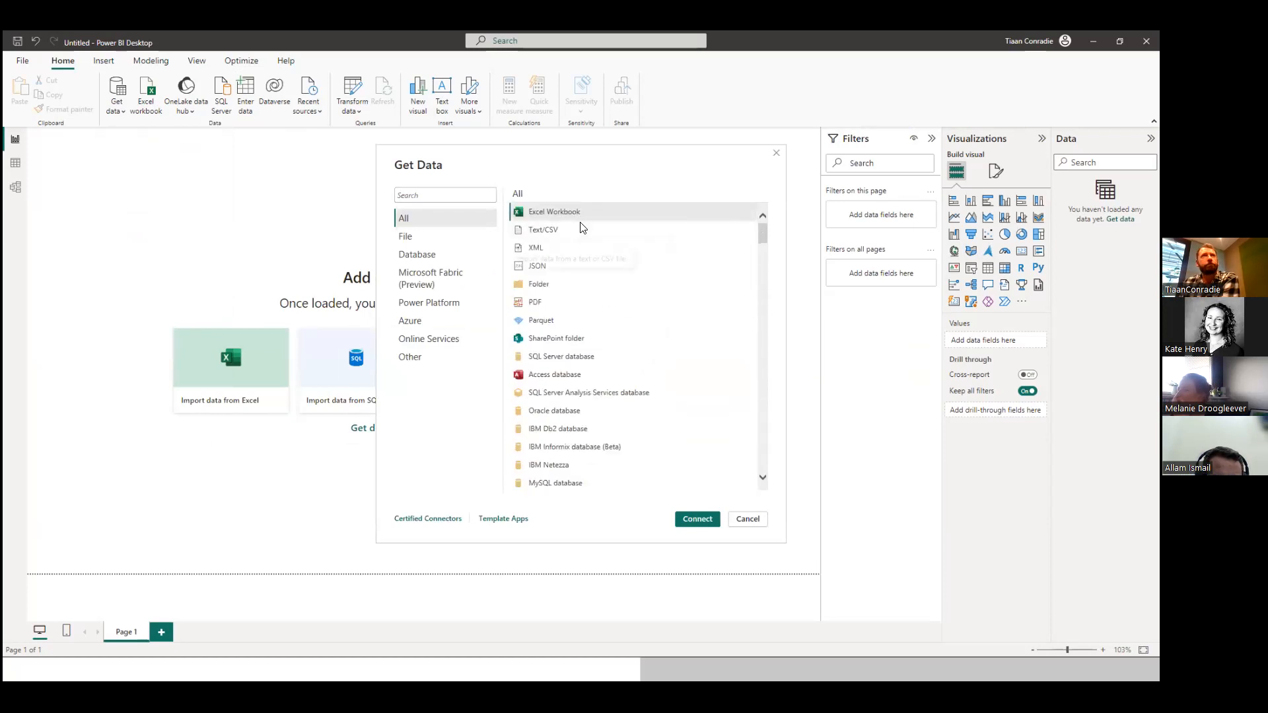
pyautogui.click(546, 213)
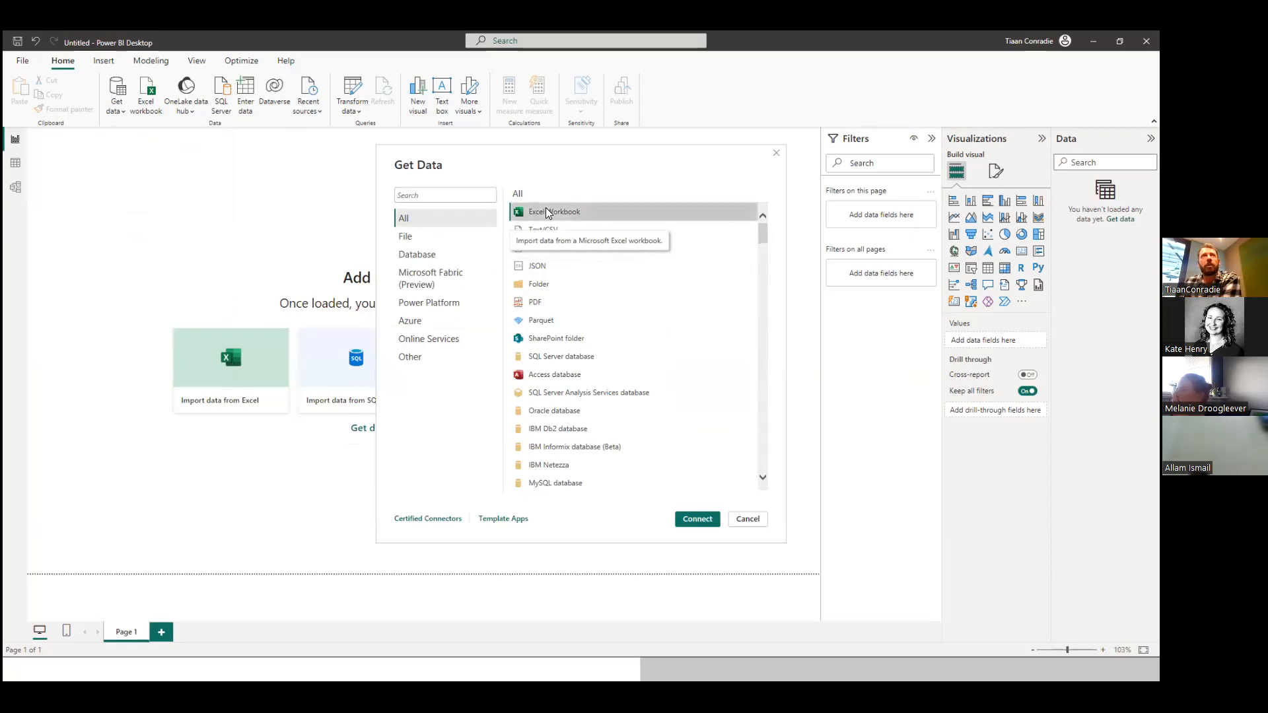
pyautogui.click(697, 519)
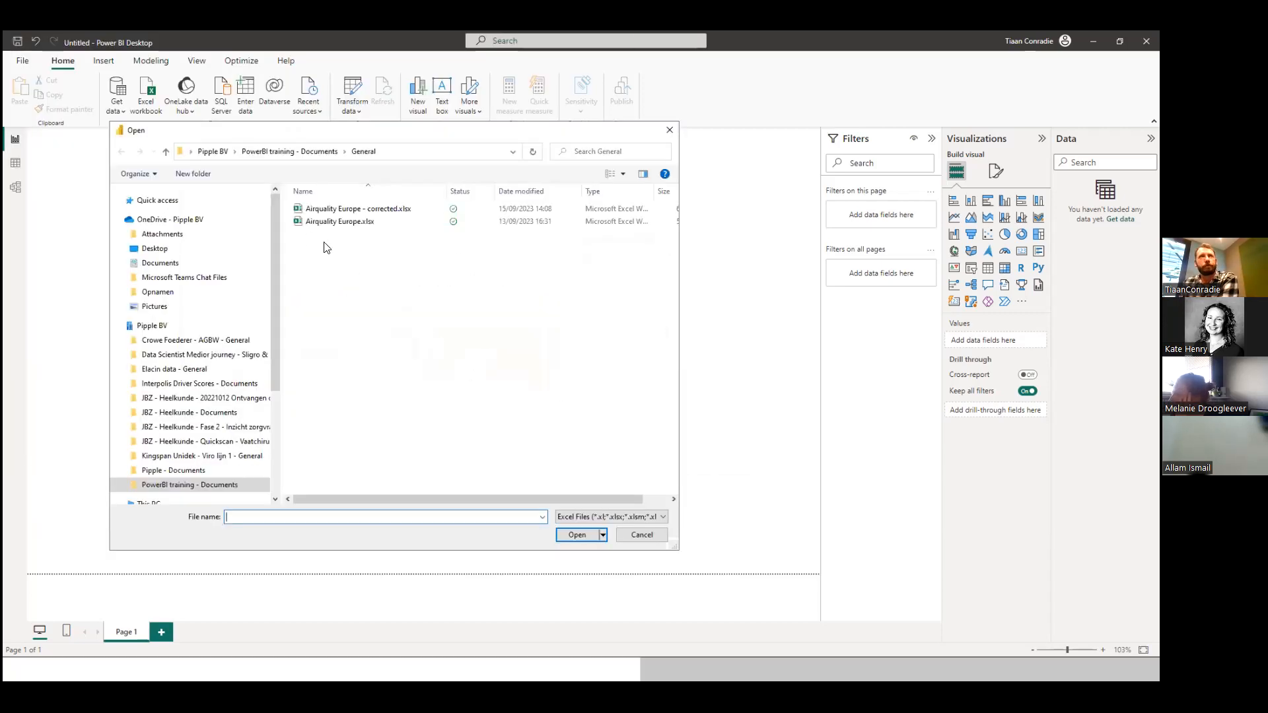
# Open Airquality Europe.xlsx as the data source, closing the workbook in Excel to release the file.
pyautogui.click(330, 222)
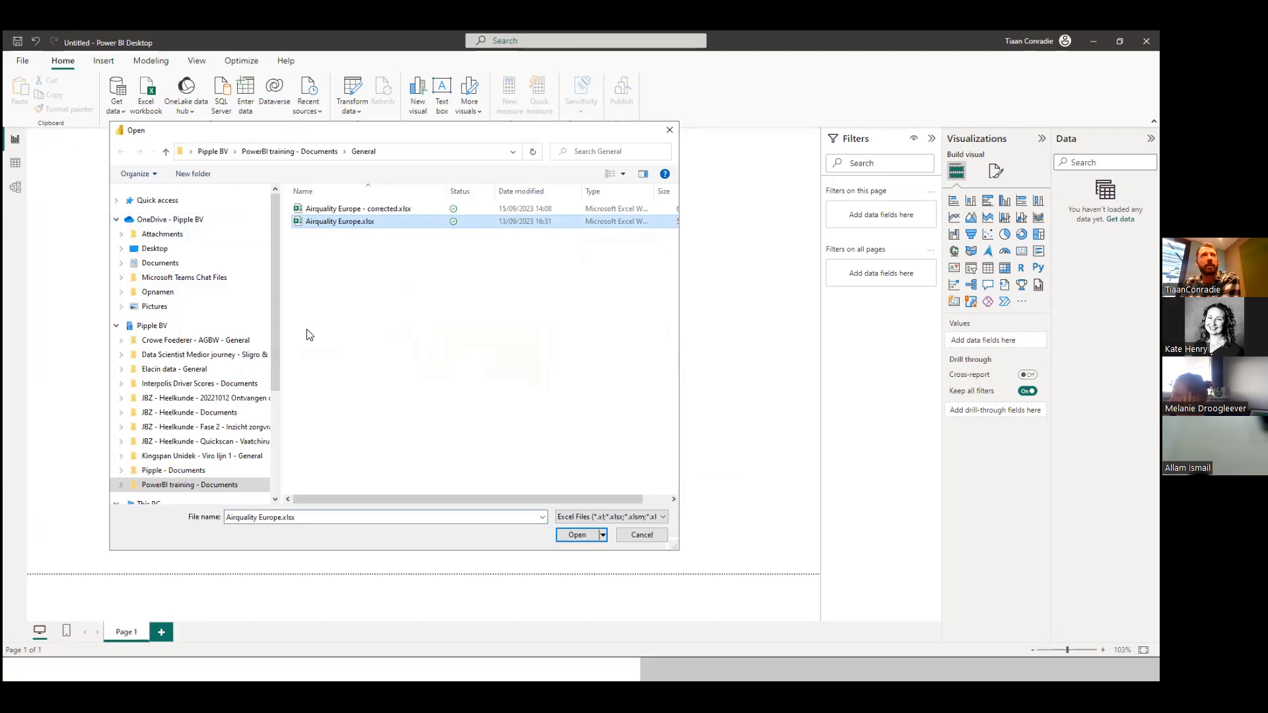
pyautogui.click(585, 538)
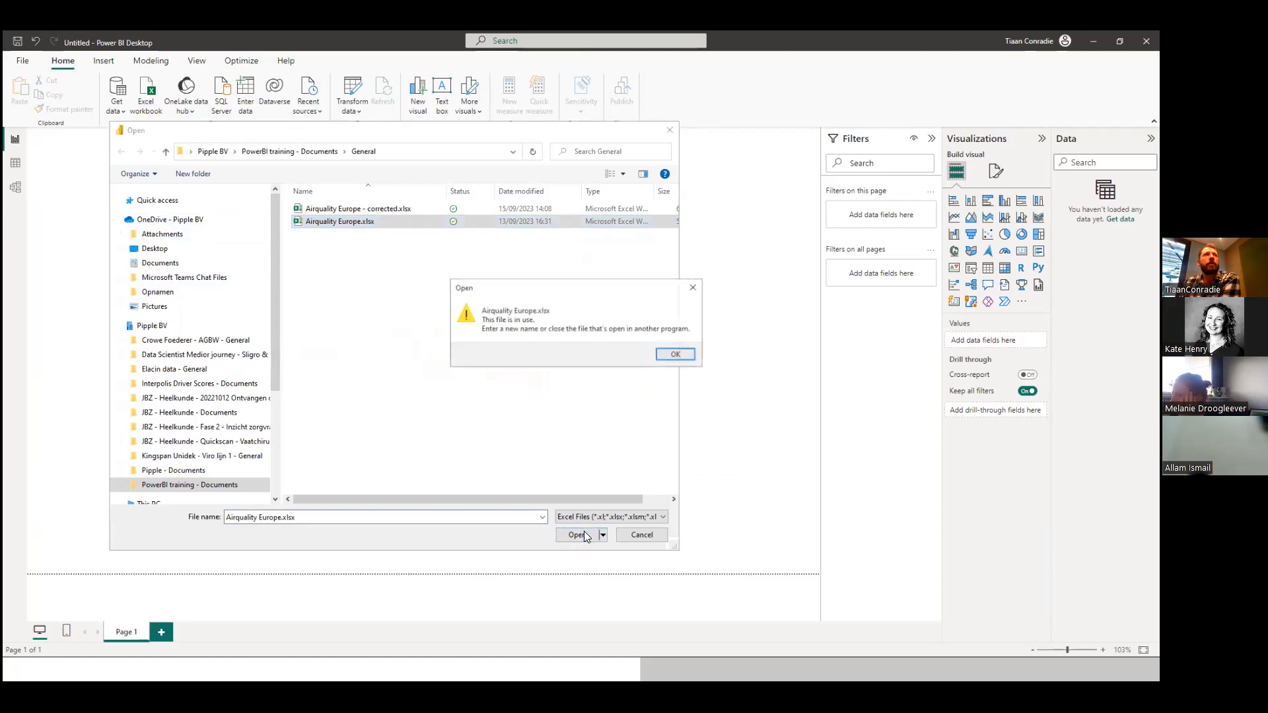
pyautogui.click(675, 355)
pyautogui.hotkey('alt', 'Tab')
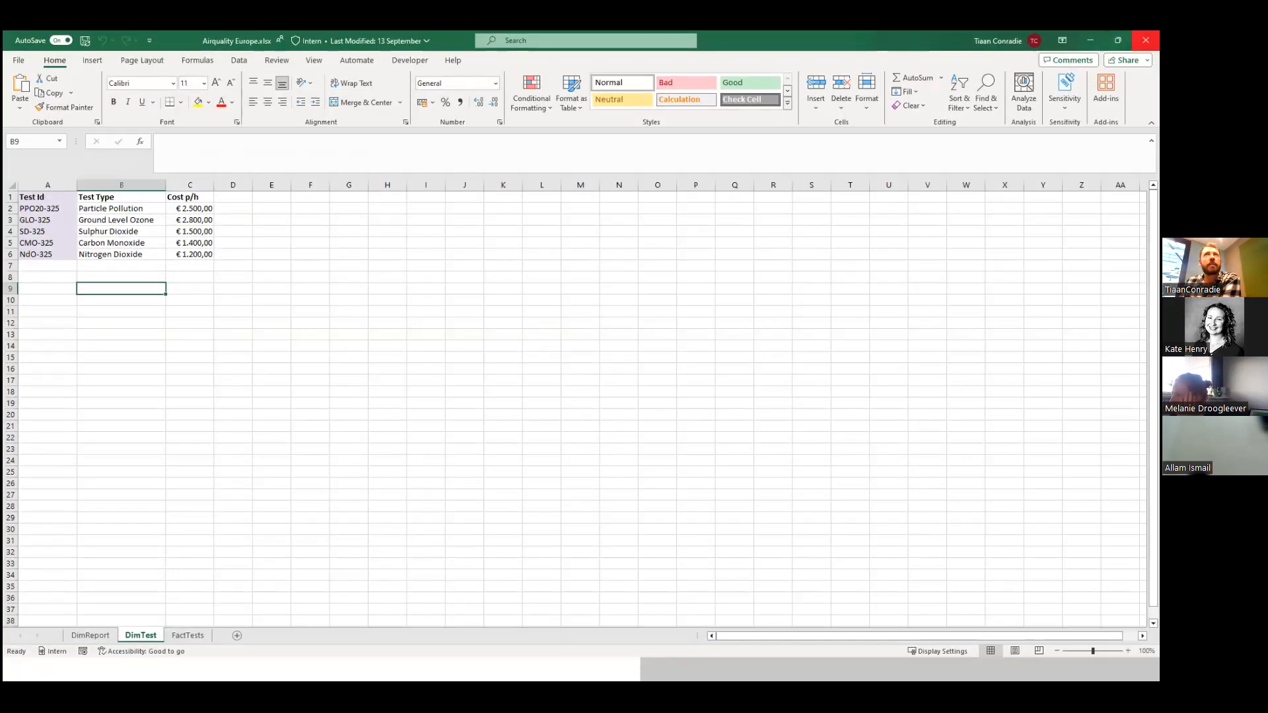
pyautogui.click(1145, 40)
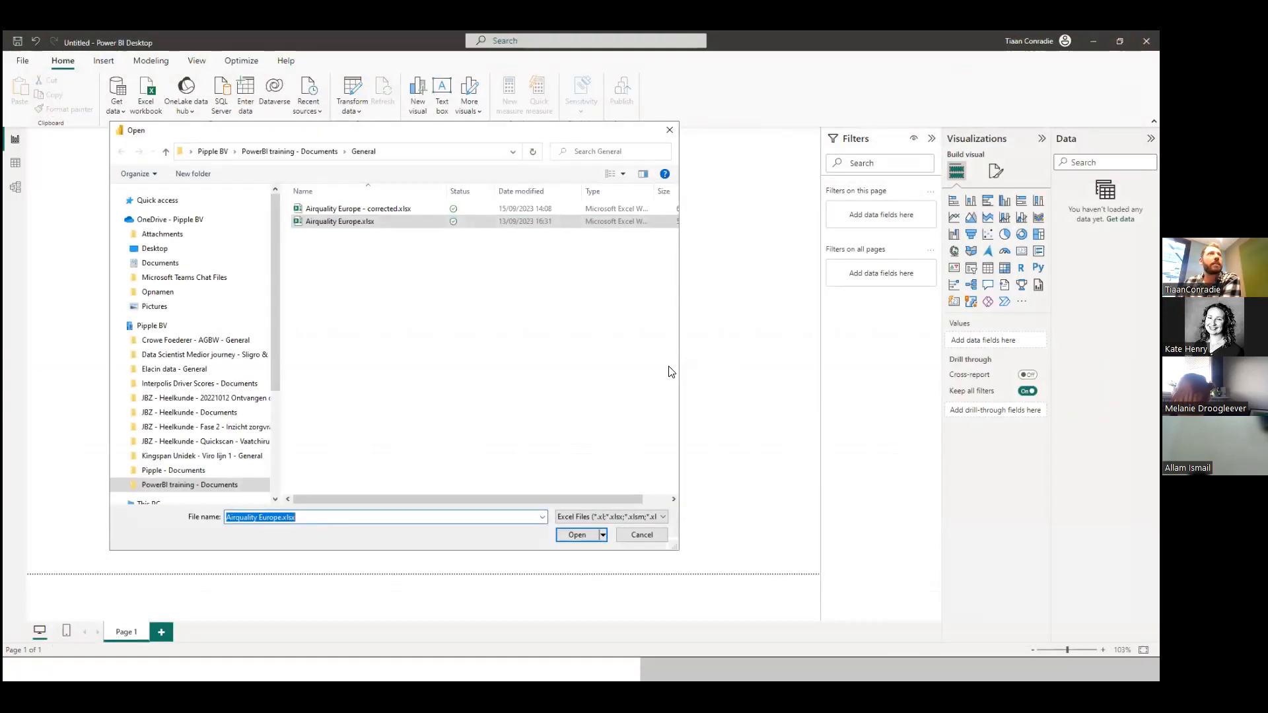
pyautogui.click(349, 221)
pyautogui.click(581, 535)
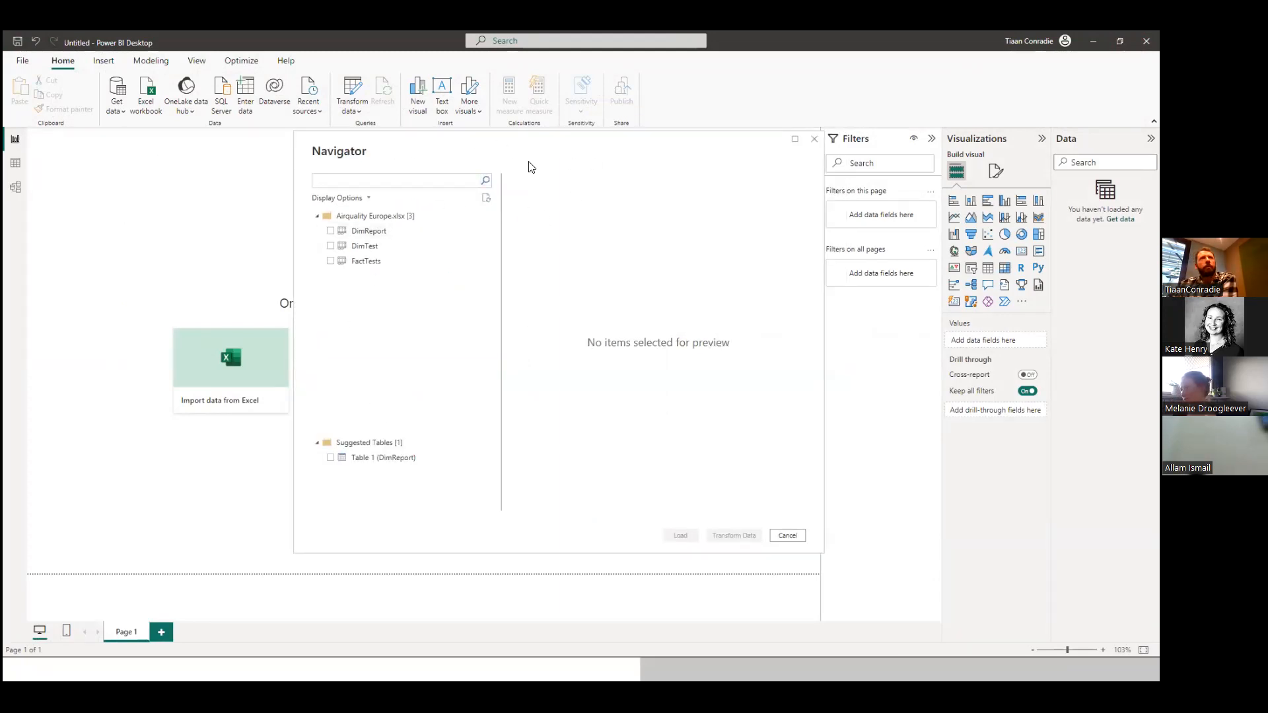
# Preview and select the DimReport, DimTest and FactTests sheets in the Navigator and load them into the report.
pyautogui.click(330, 230)
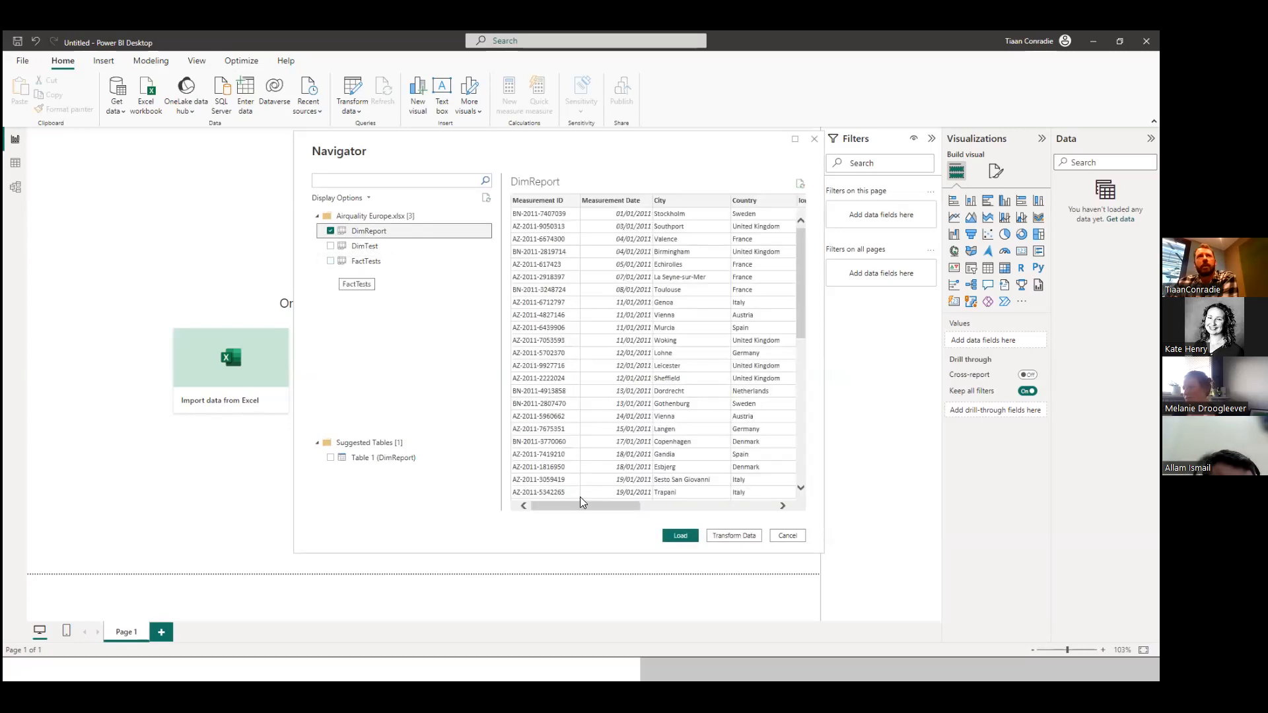
pyautogui.moveTo(578, 506); pyautogui.dragTo(550, 525)
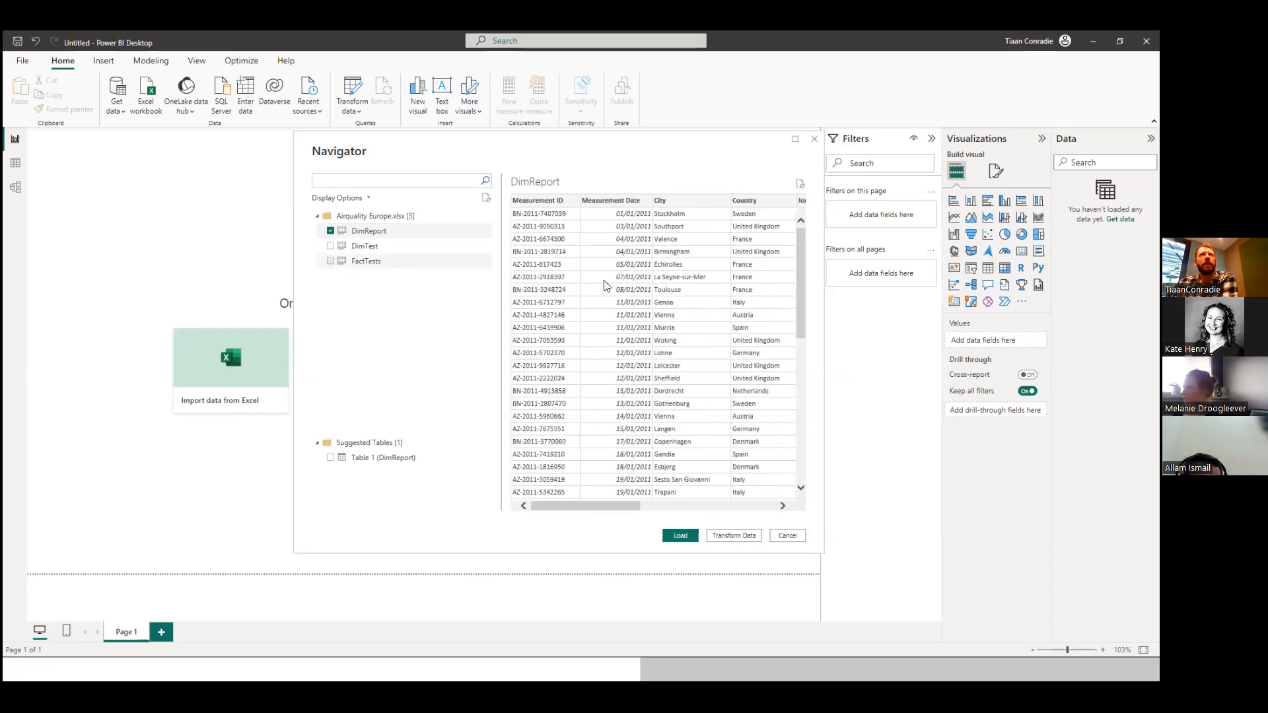
pyautogui.click(331, 245)
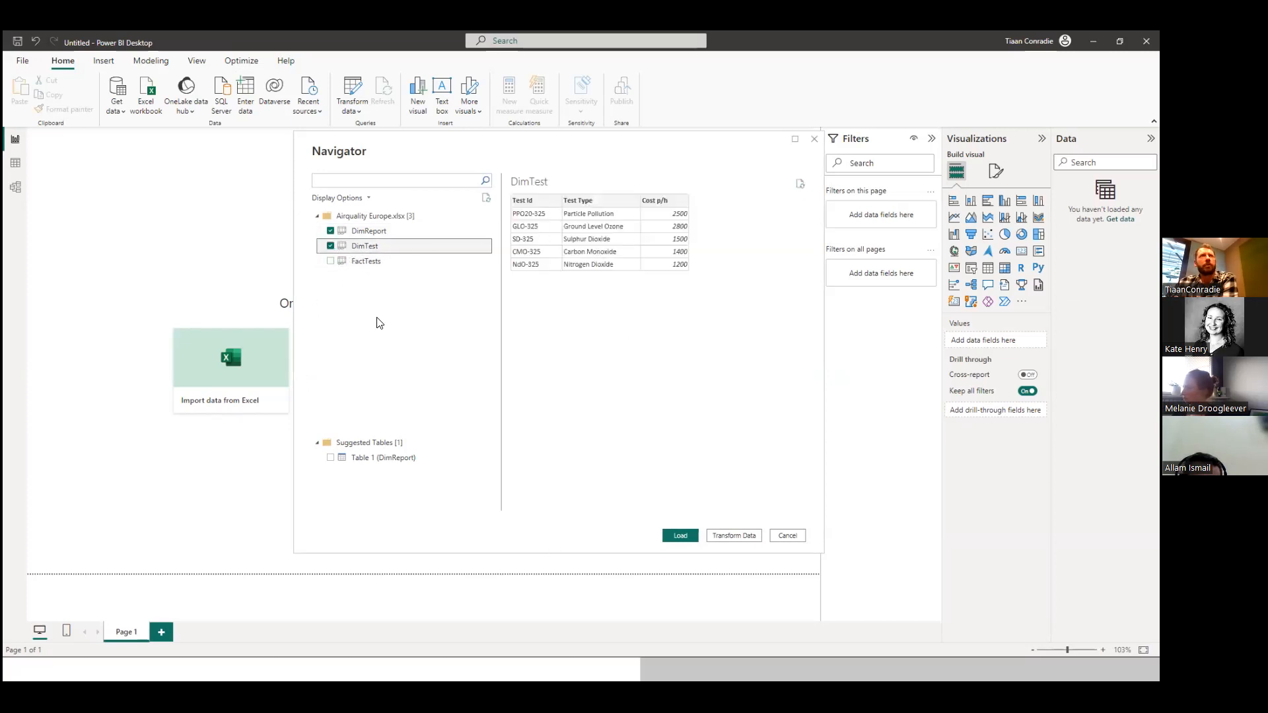
pyautogui.click(327, 264)
pyautogui.click(329, 261)
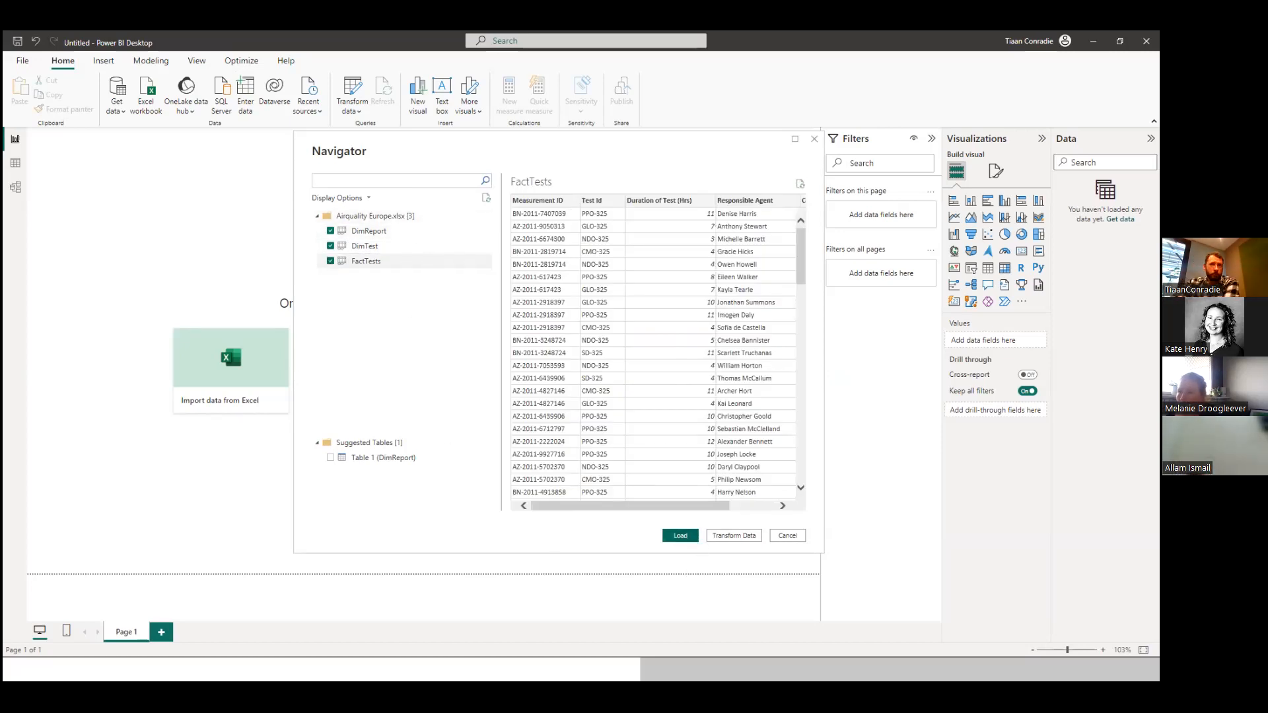
pyautogui.click(688, 536)
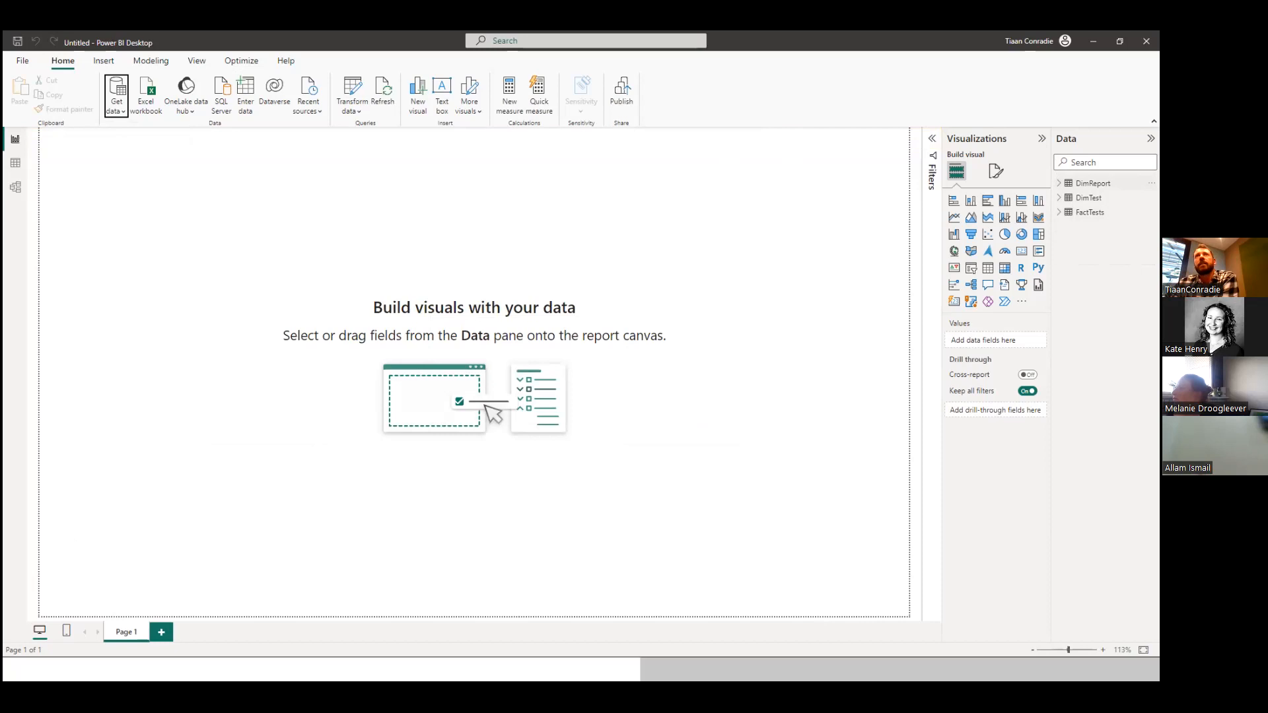
# Expand the fields of DimReport, DimTest and FactTests, and consult the First visualizations demo slide before returning to Power BI Desktop.
pyautogui.click(1091, 183)
pyautogui.click(1059, 342)
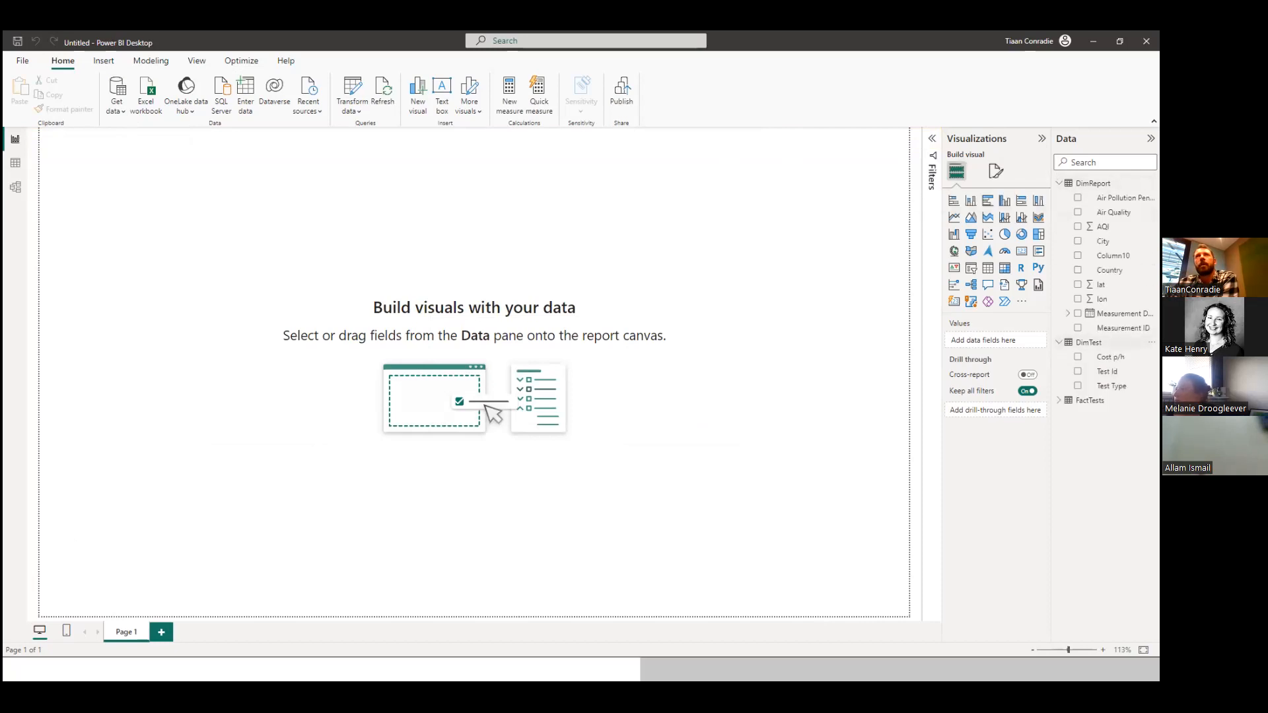
pyautogui.click(1060, 400)
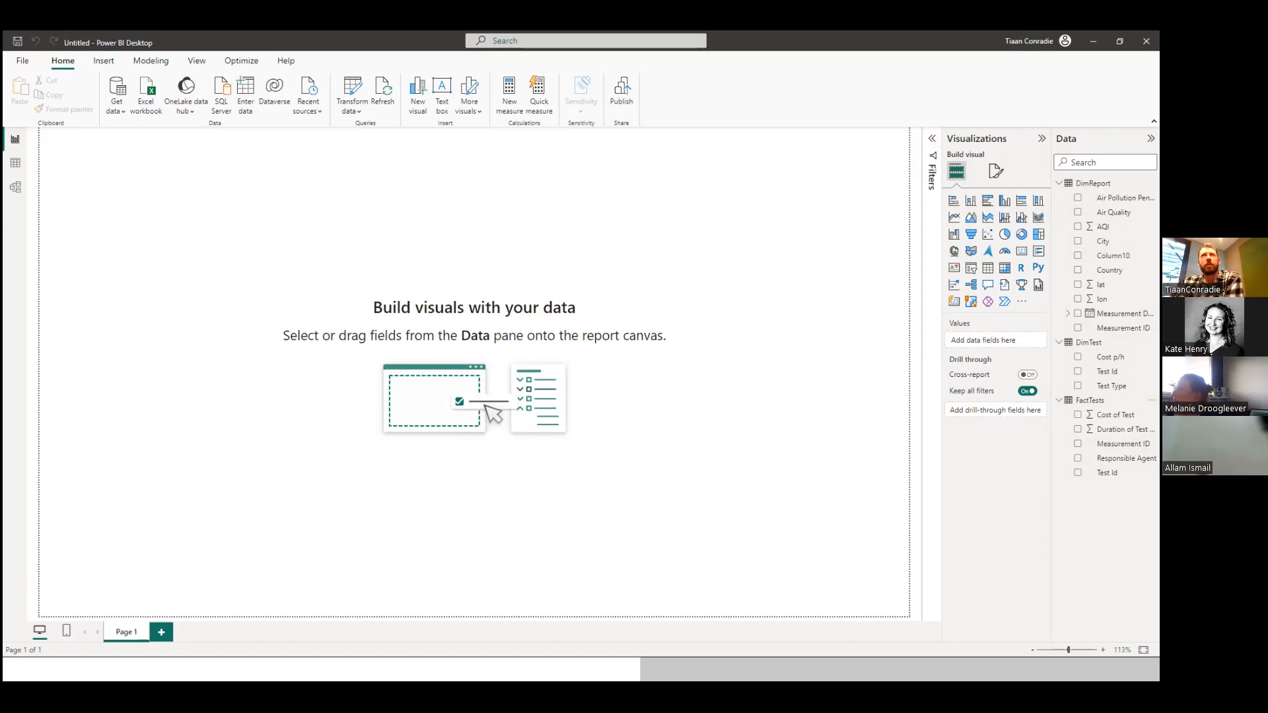
pyautogui.click(1093, 41)
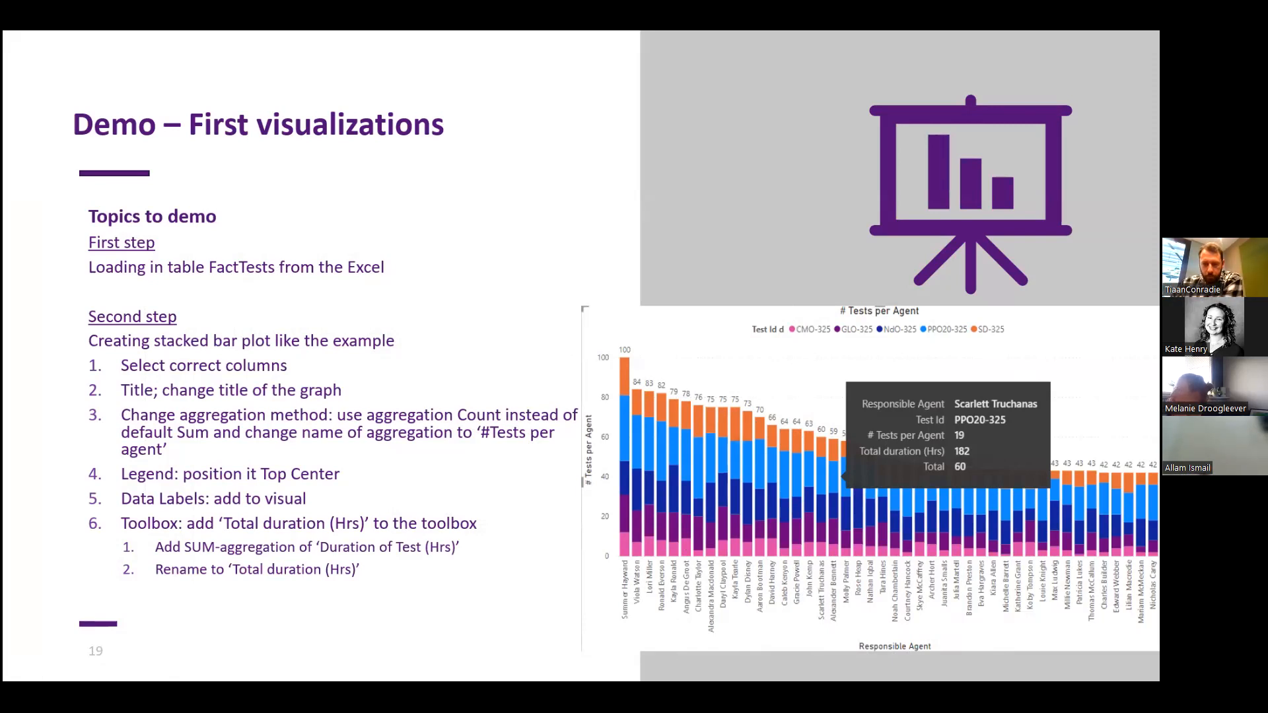
pyautogui.hotkey('alt', 'Tab')
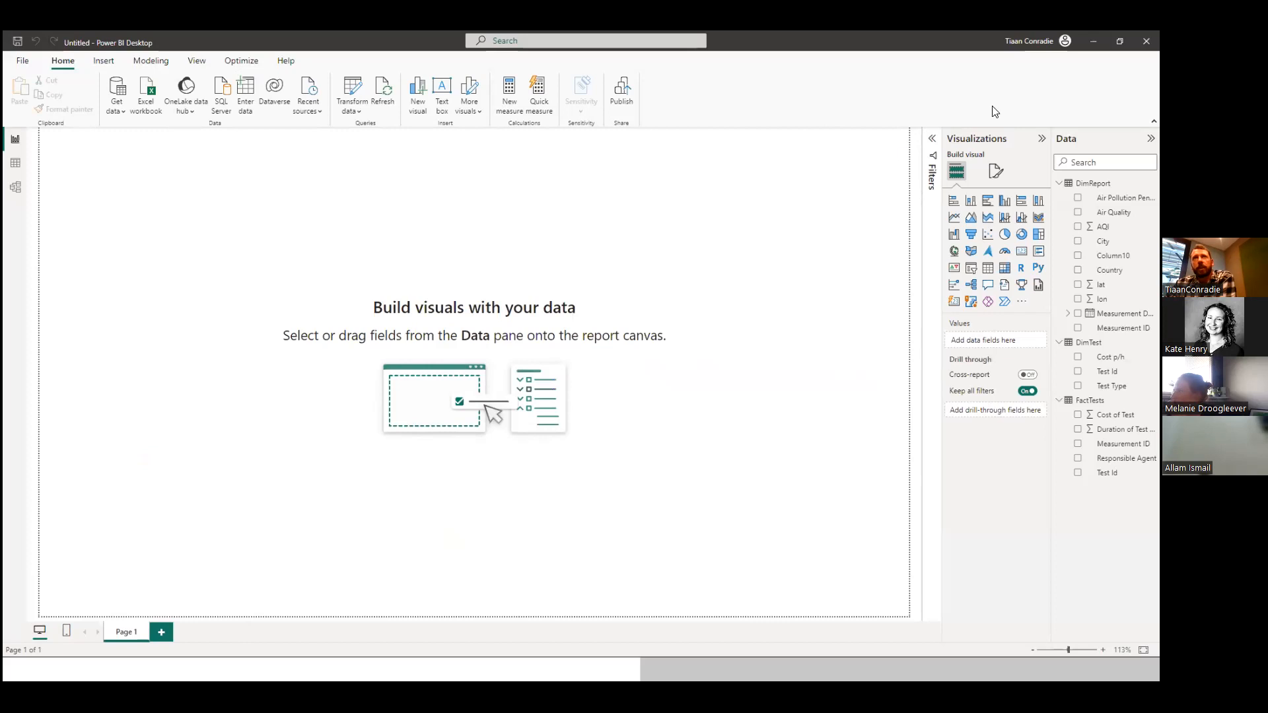
# Insert a stacked column chart on Page 1, then enlarge and position it to fill most of the canvas.
pyautogui.click(969, 201)
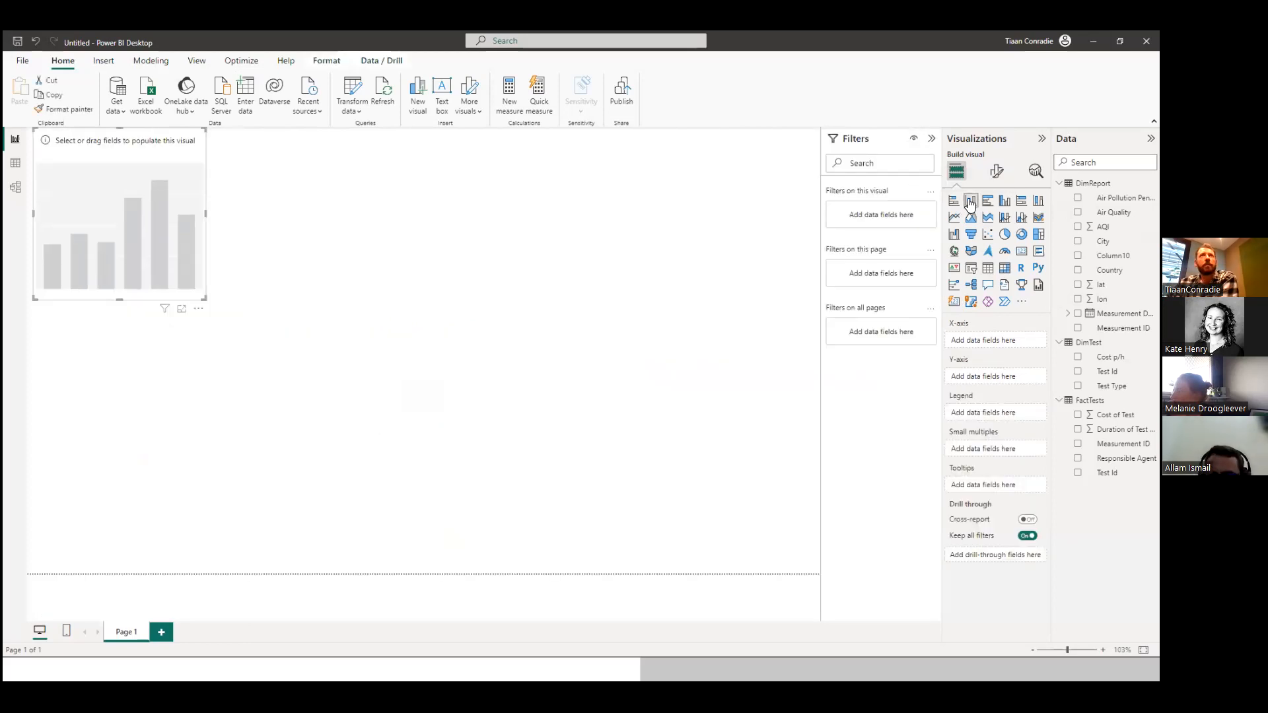
pyautogui.moveTo(128, 221); pyautogui.dragTo(183, 281)
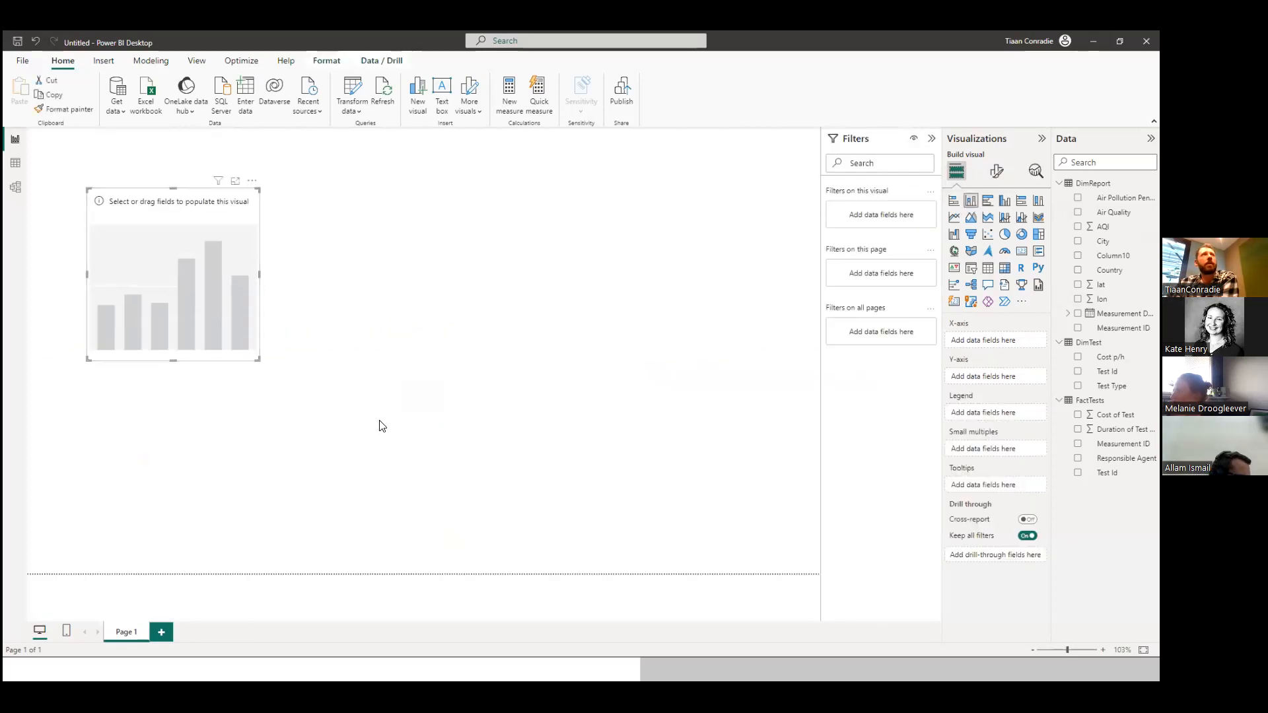
pyautogui.moveTo(258, 358); pyautogui.dragTo(725, 549)
pyautogui.moveTo(523, 340); pyautogui.dragTo(500, 310)
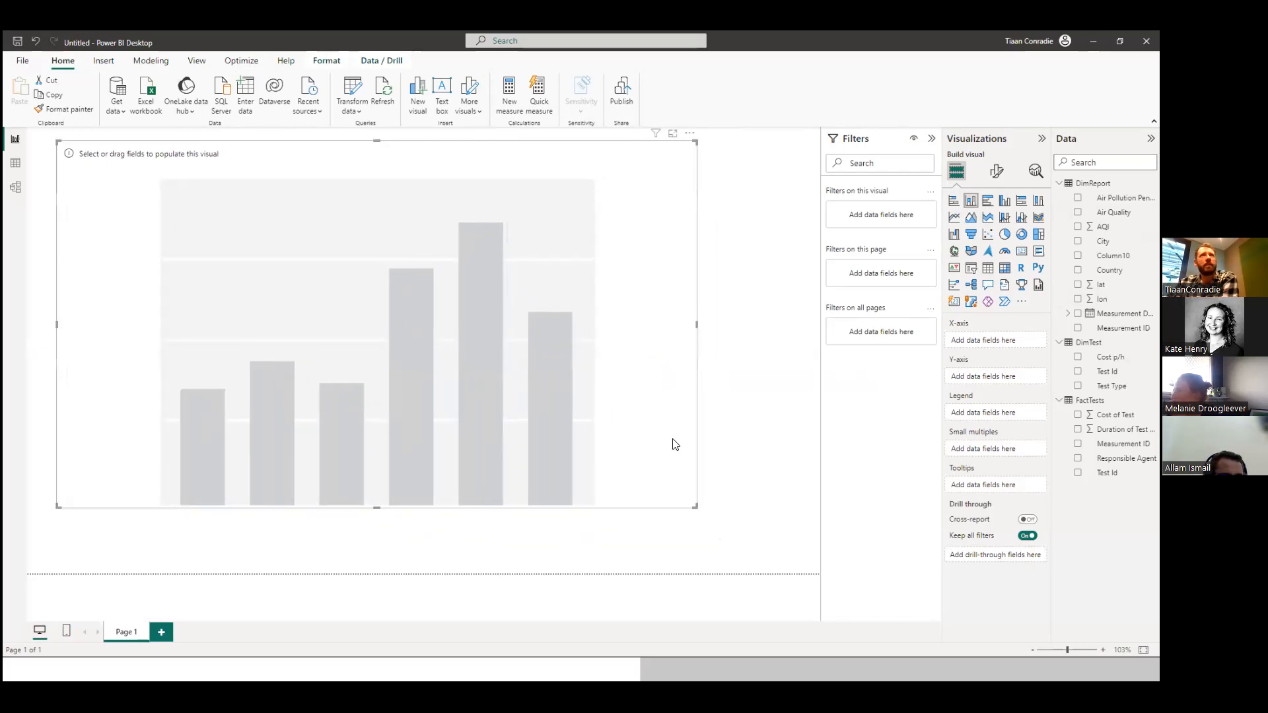
pyautogui.moveTo(695, 509); pyautogui.dragTo(771, 563)
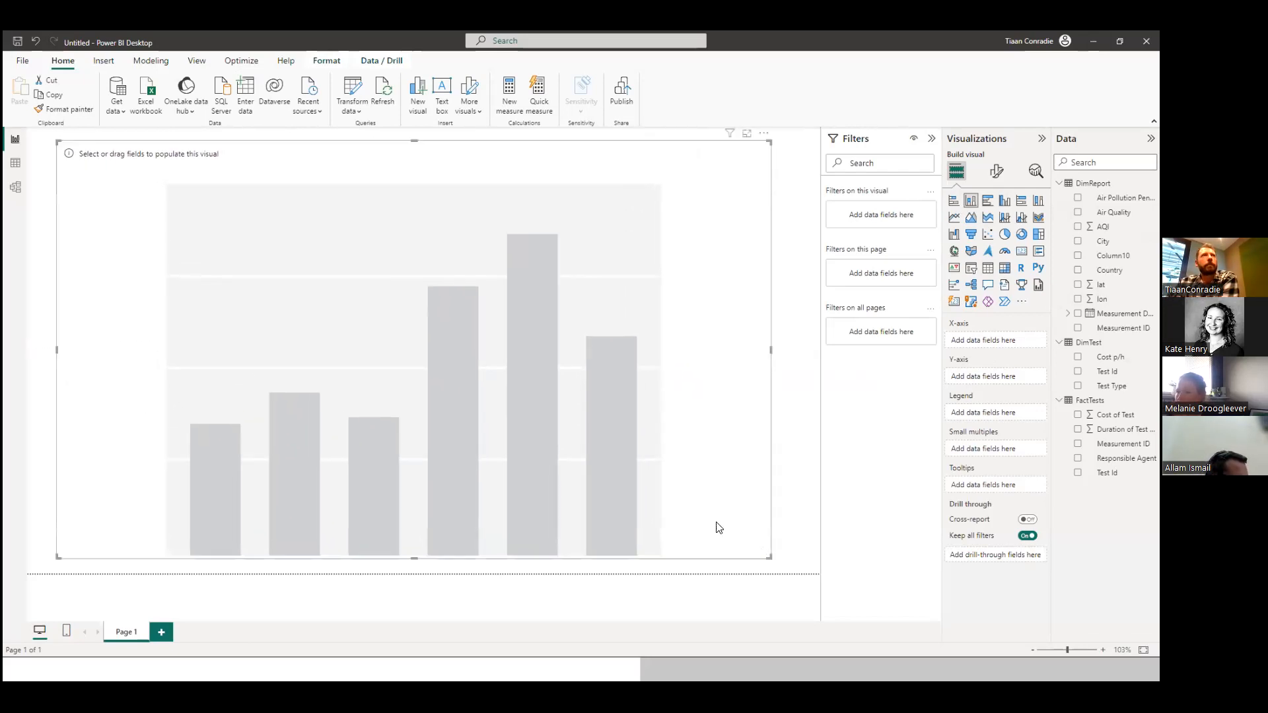
pyautogui.moveTo(377, 334); pyautogui.dragTo(395, 344)
pyautogui.click(395, 344)
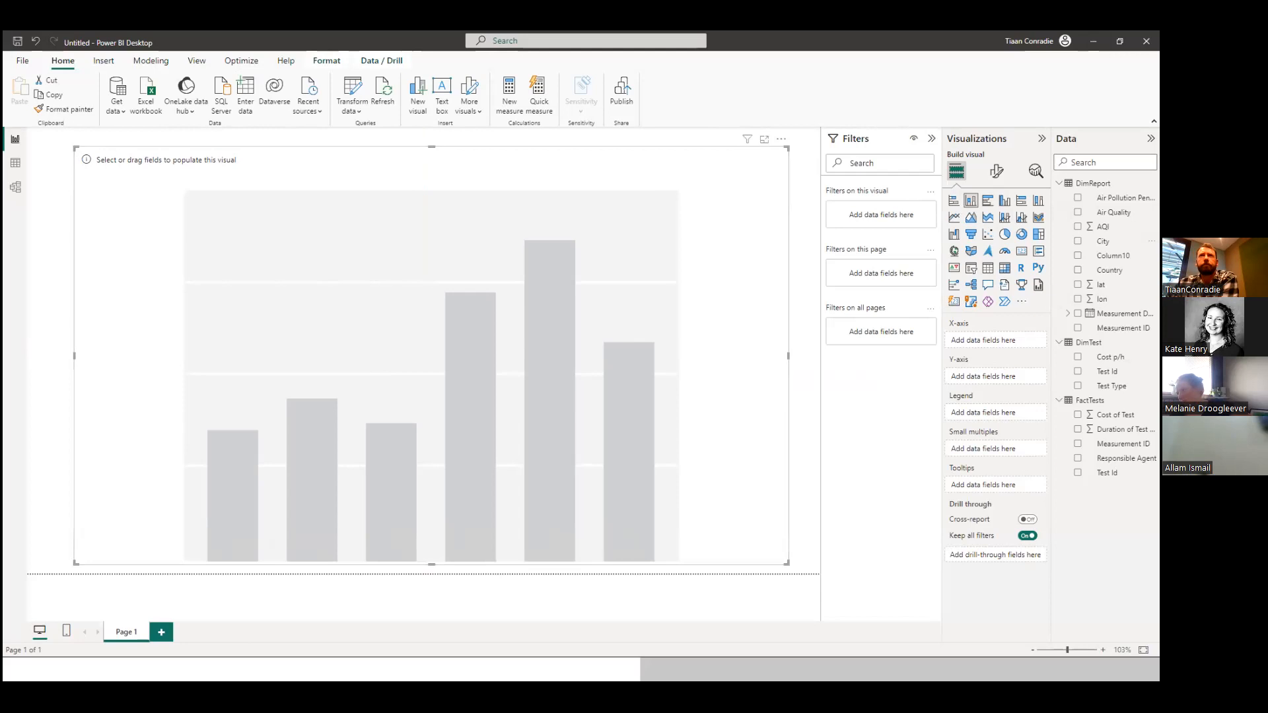
# Collapse DimReport and DimTest, and assign FactTests' Responsible Agent to the chart's X-axis and Cost of Test to its Y-axis.
pyautogui.click(1059, 184)
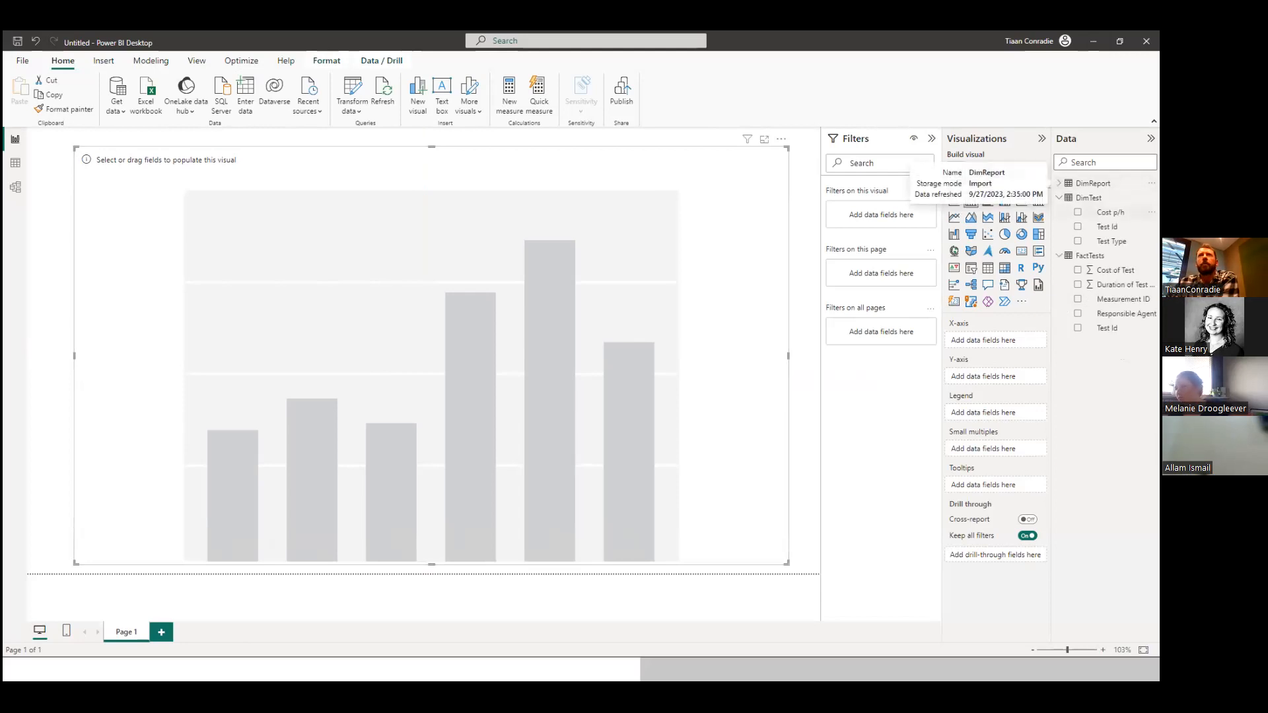
pyautogui.click(1059, 198)
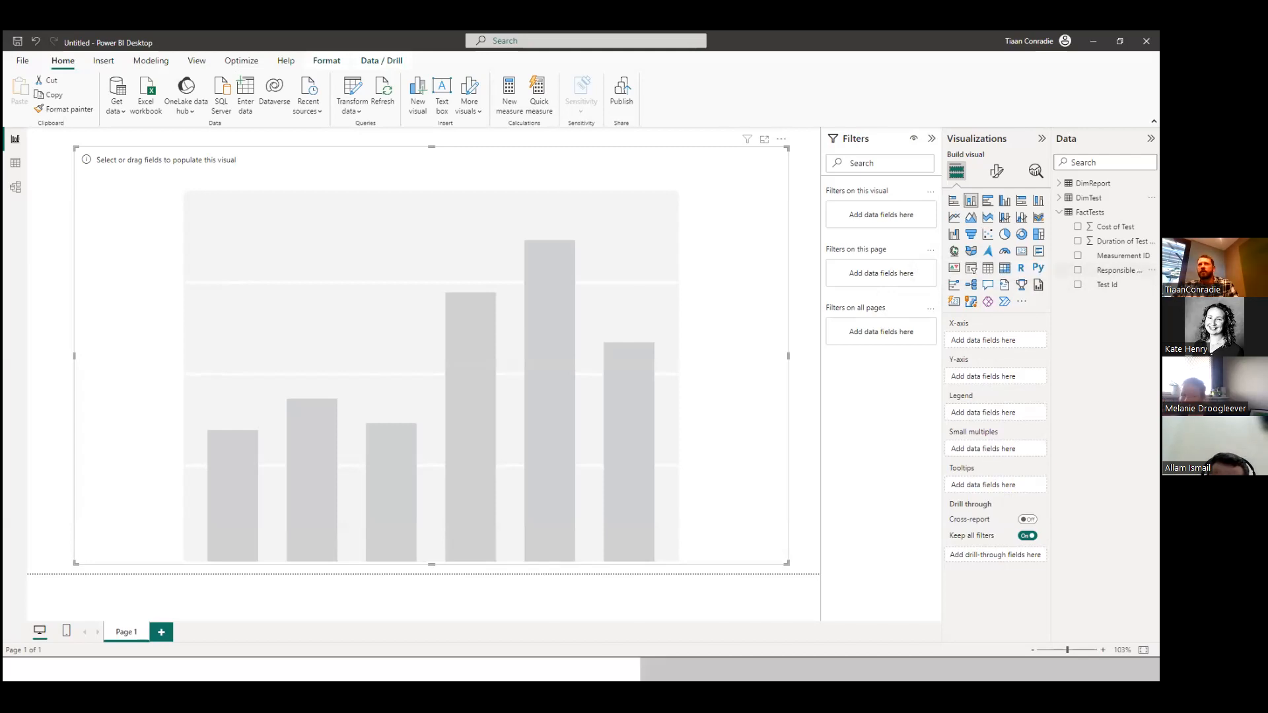
pyautogui.moveTo(1116, 270); pyautogui.dragTo(1004, 342)
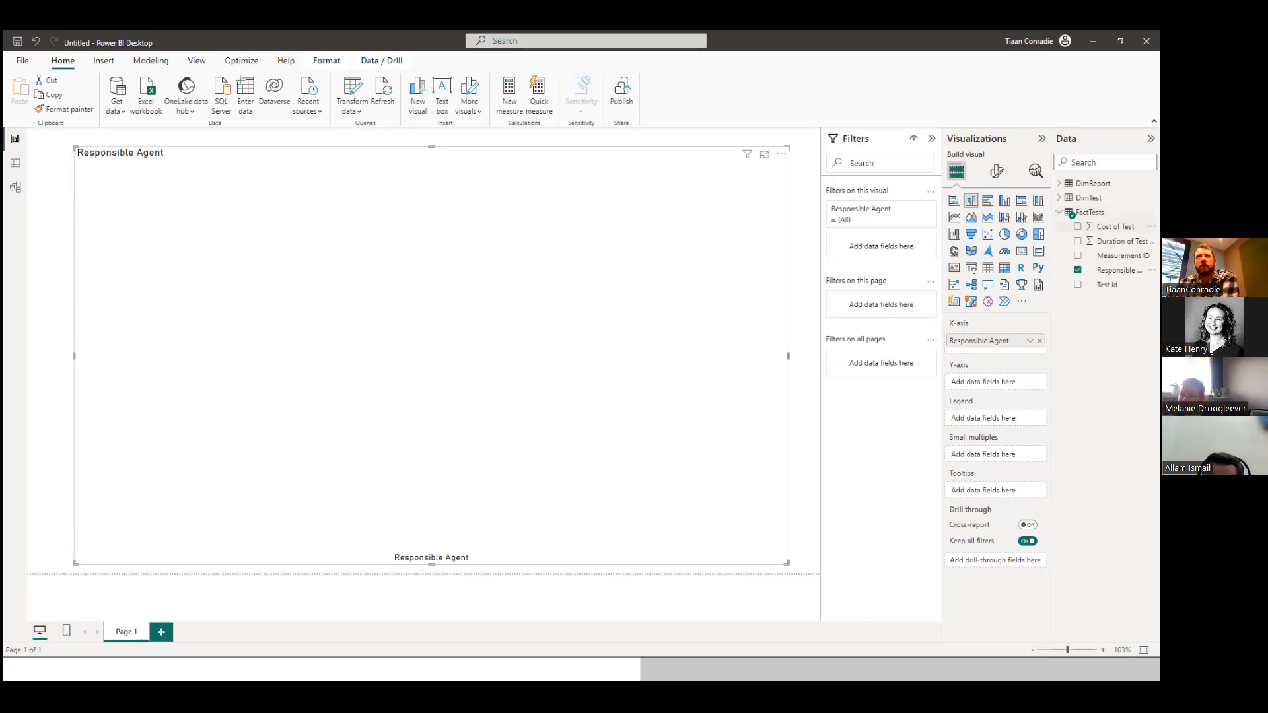
pyautogui.moveTo(1116, 227); pyautogui.dragTo(1007, 383)
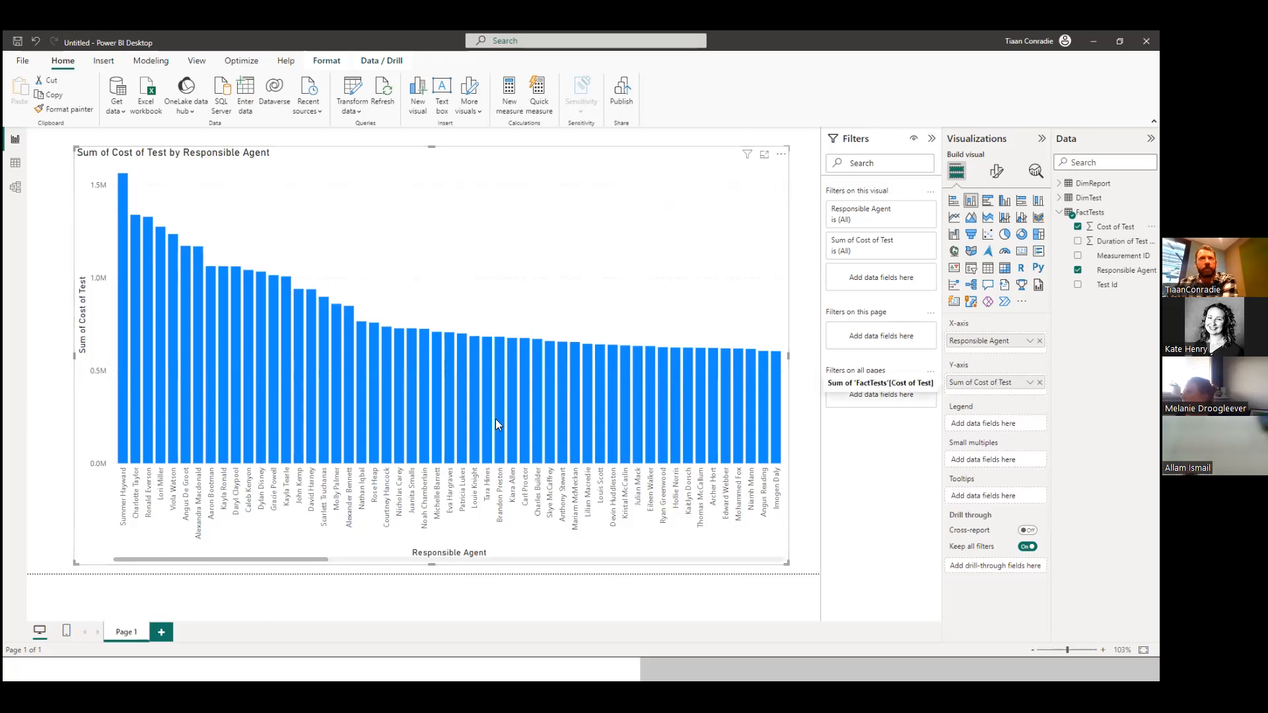
# Change the Y-axis aggregation of Cost of Test to Count and inspect the tooltips of individual agents' columns.
pyautogui.click(1030, 383)
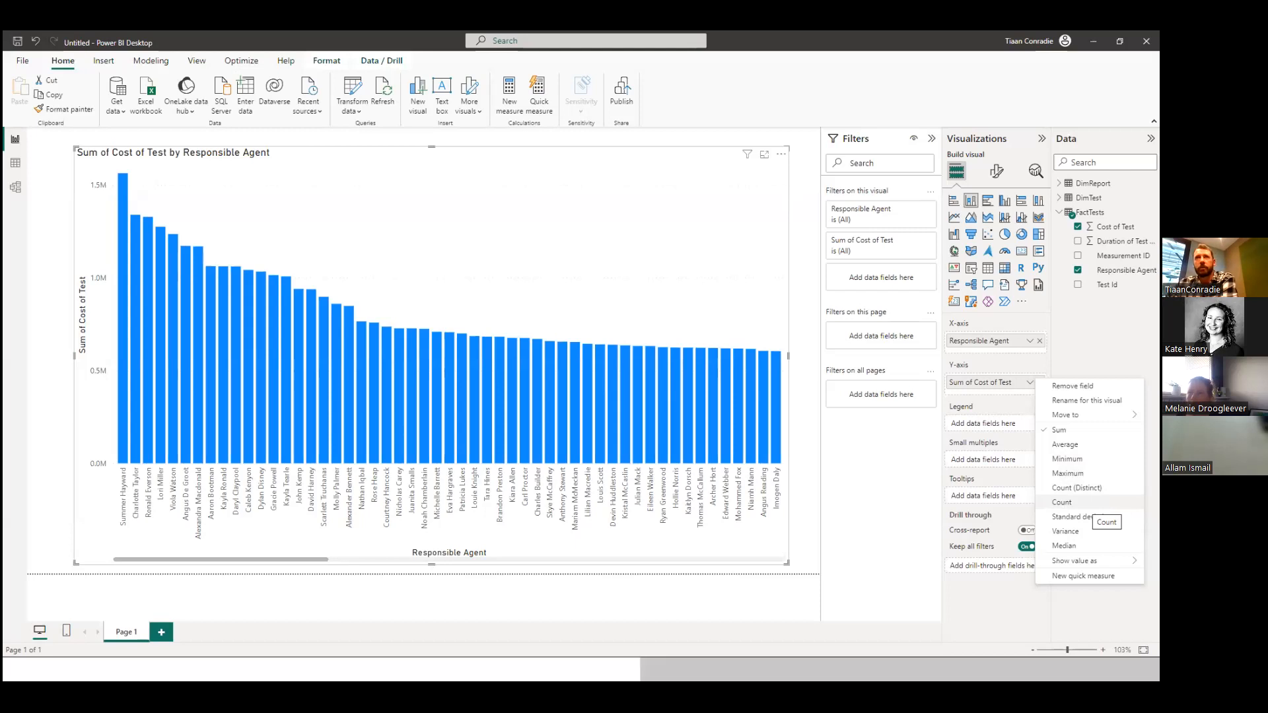
pyautogui.click(1083, 503)
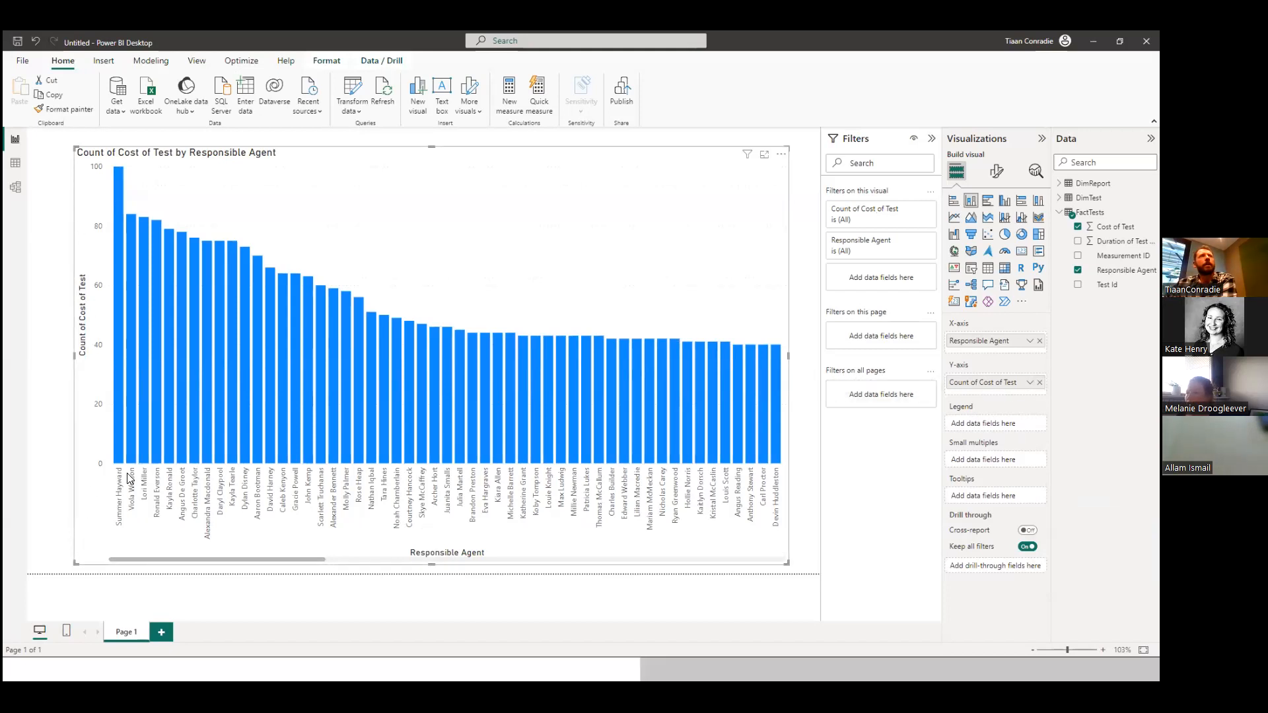
pyautogui.moveTo(119, 445)
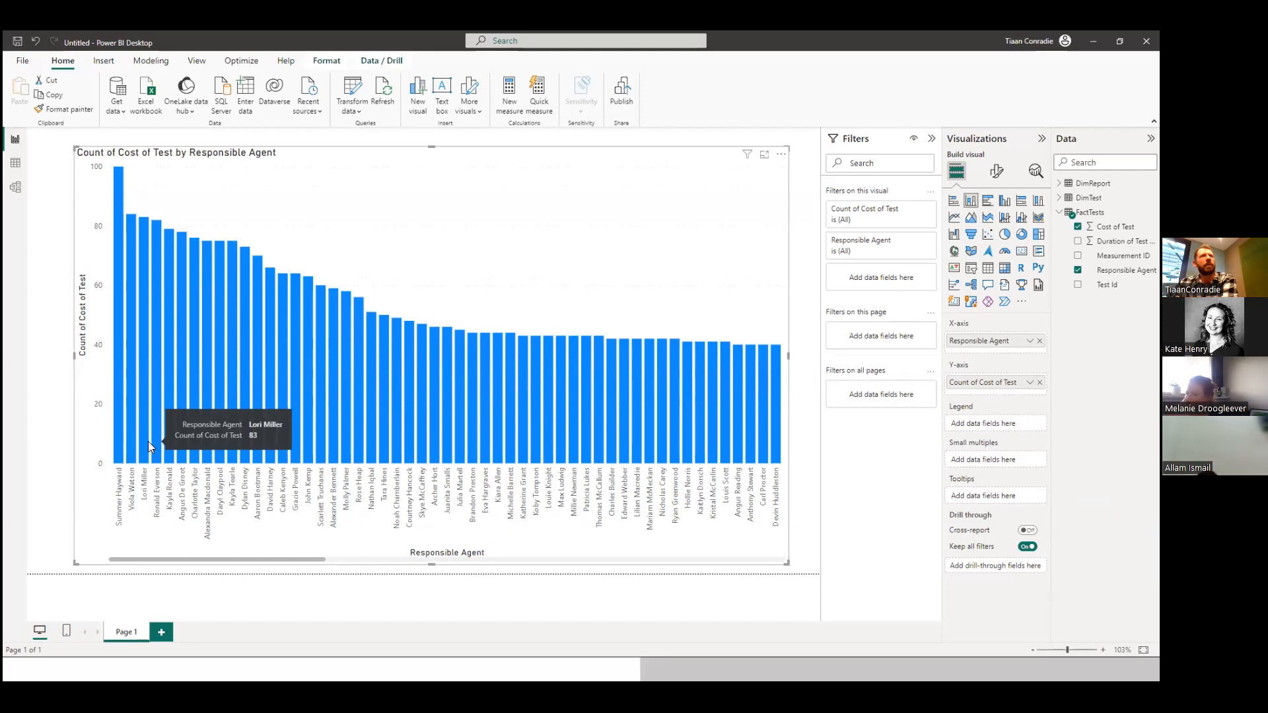
pyautogui.moveTo(766, 399)
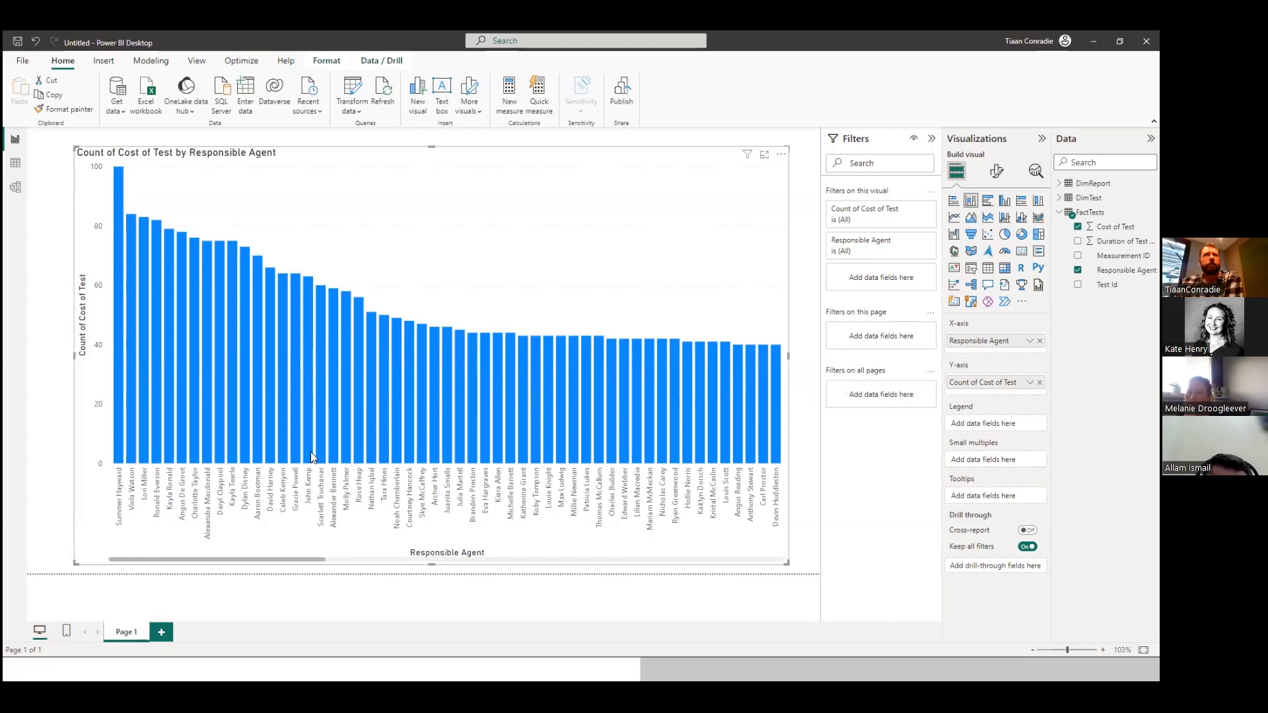
# Rename the chart's Y-axis field as "# Number of tests" for this visual.
pyautogui.rightClick(993, 386)
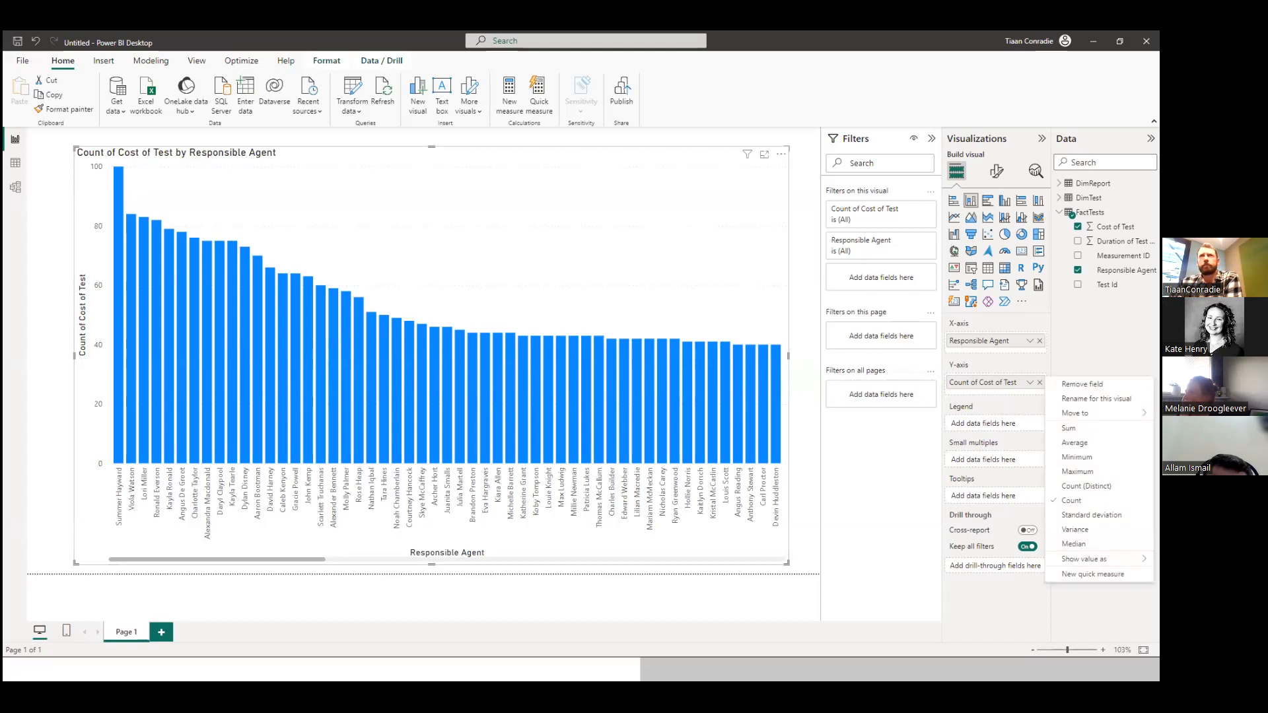
pyautogui.click(1097, 399)
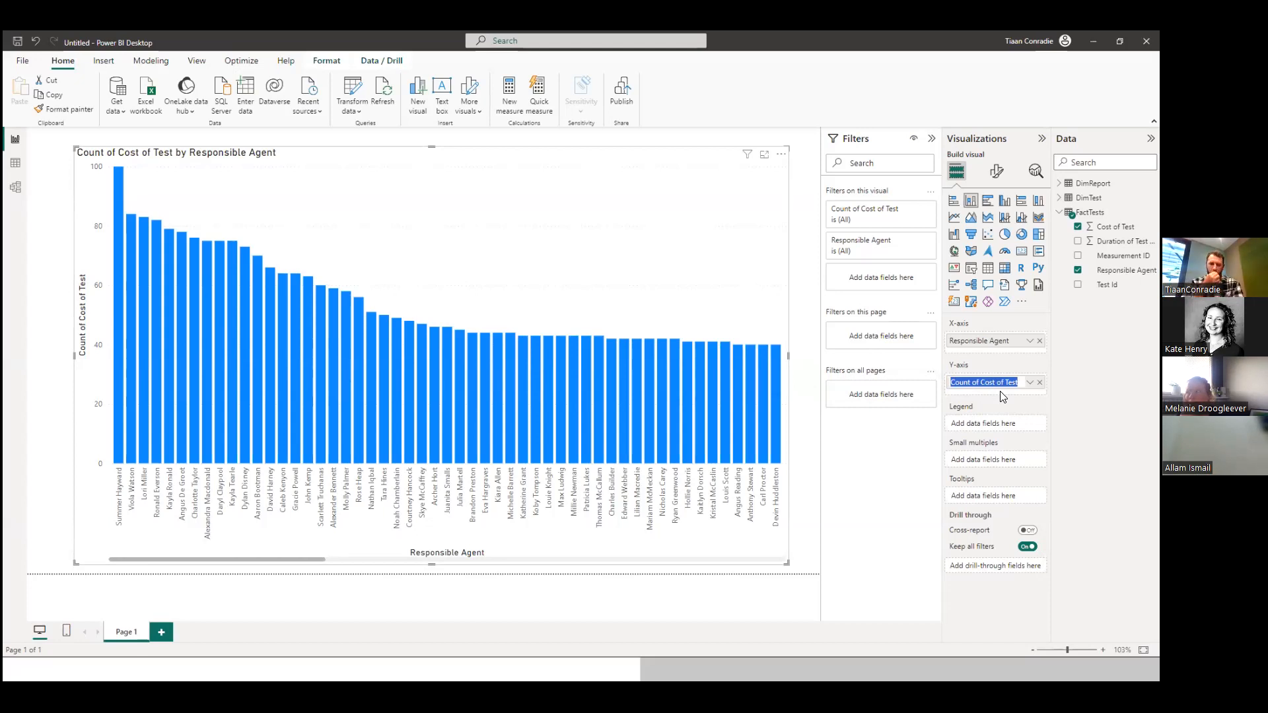
pyautogui.write('# Number of tests')
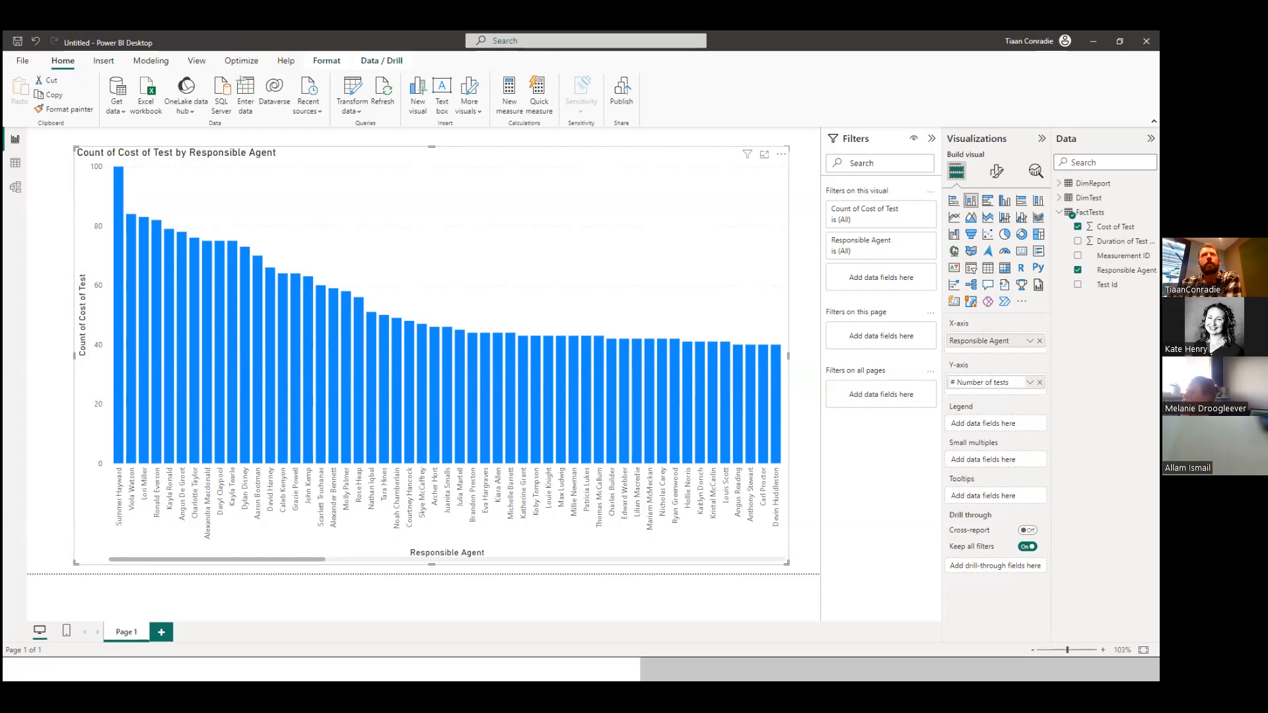
pyautogui.press('Return')
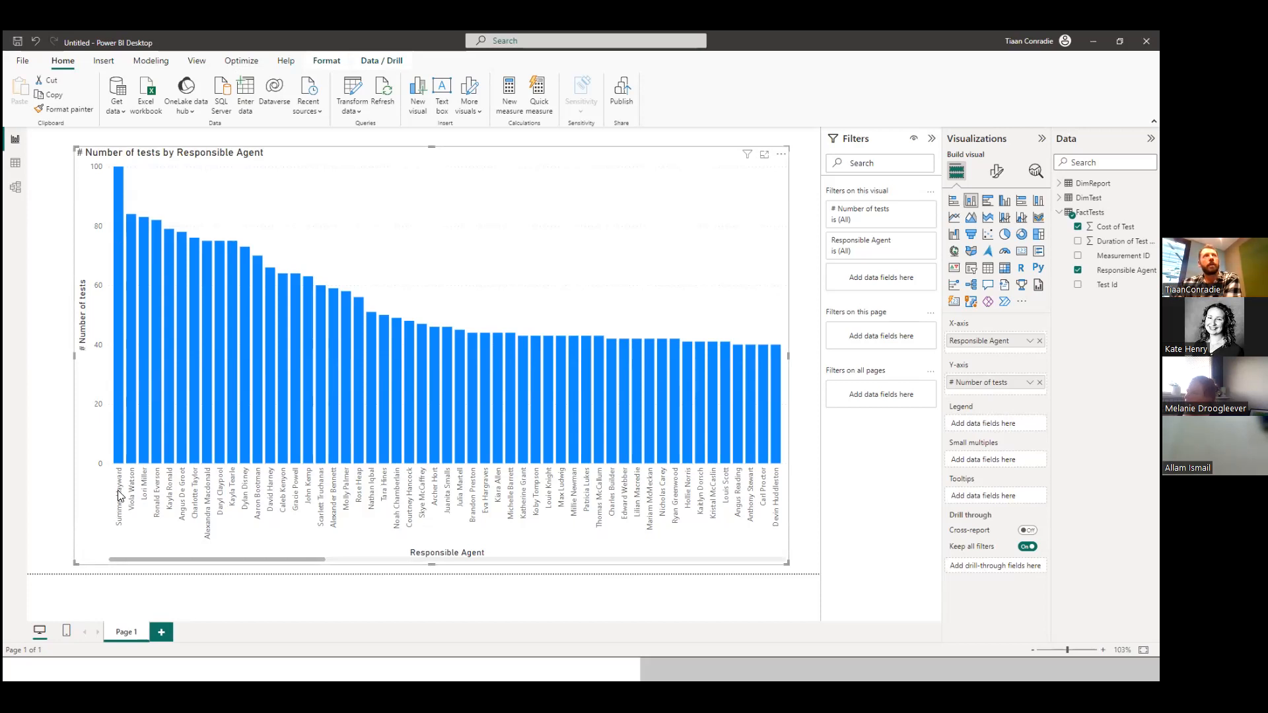
# Assign FactTests' Test Id to the chart's legend and compare the chart with the First visualizations demo slide.
pyautogui.moveTo(130, 467)
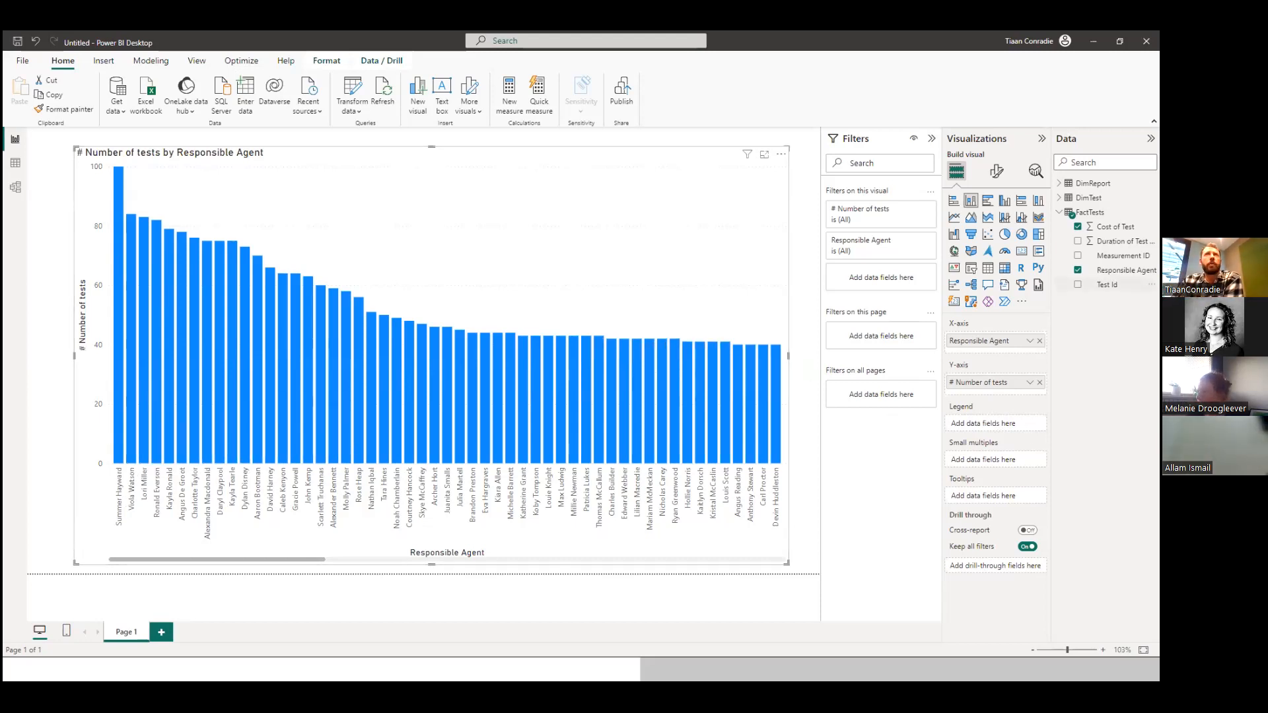
pyautogui.moveTo(1106, 285); pyautogui.dragTo(1003, 428)
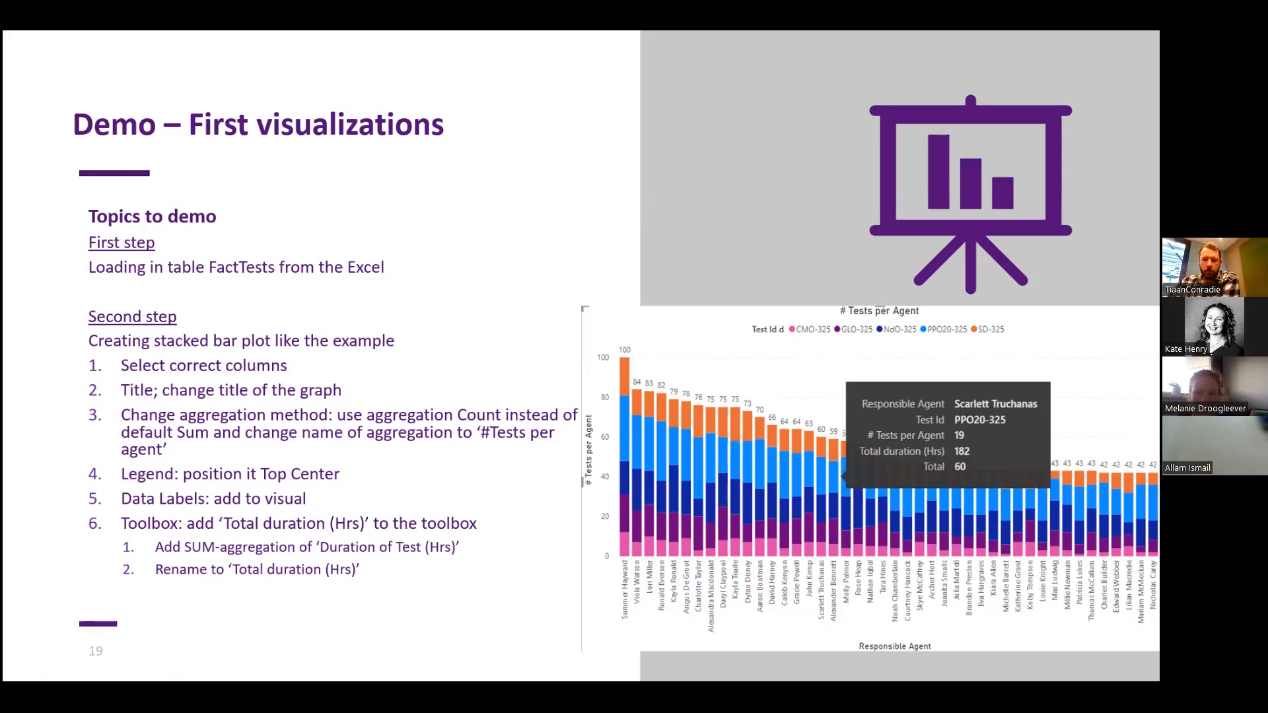
pyautogui.hotkey('alt', 'Tab')
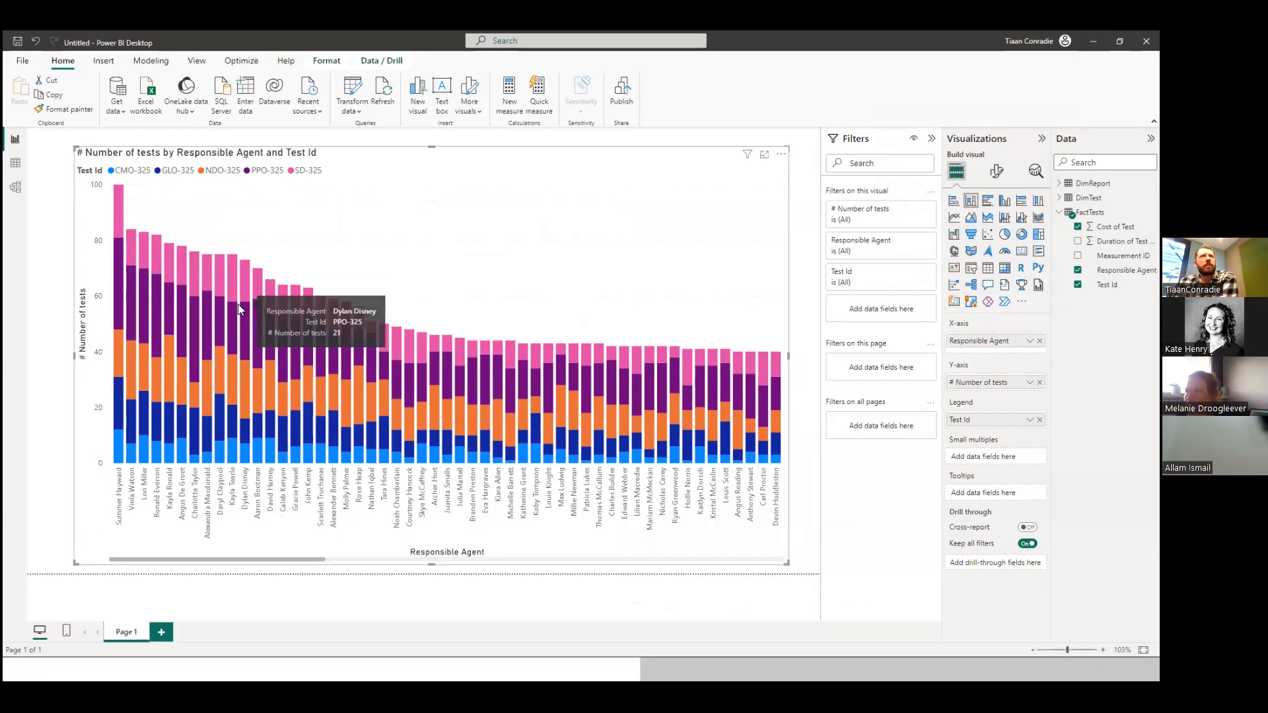
pyautogui.moveTo(236, 309)
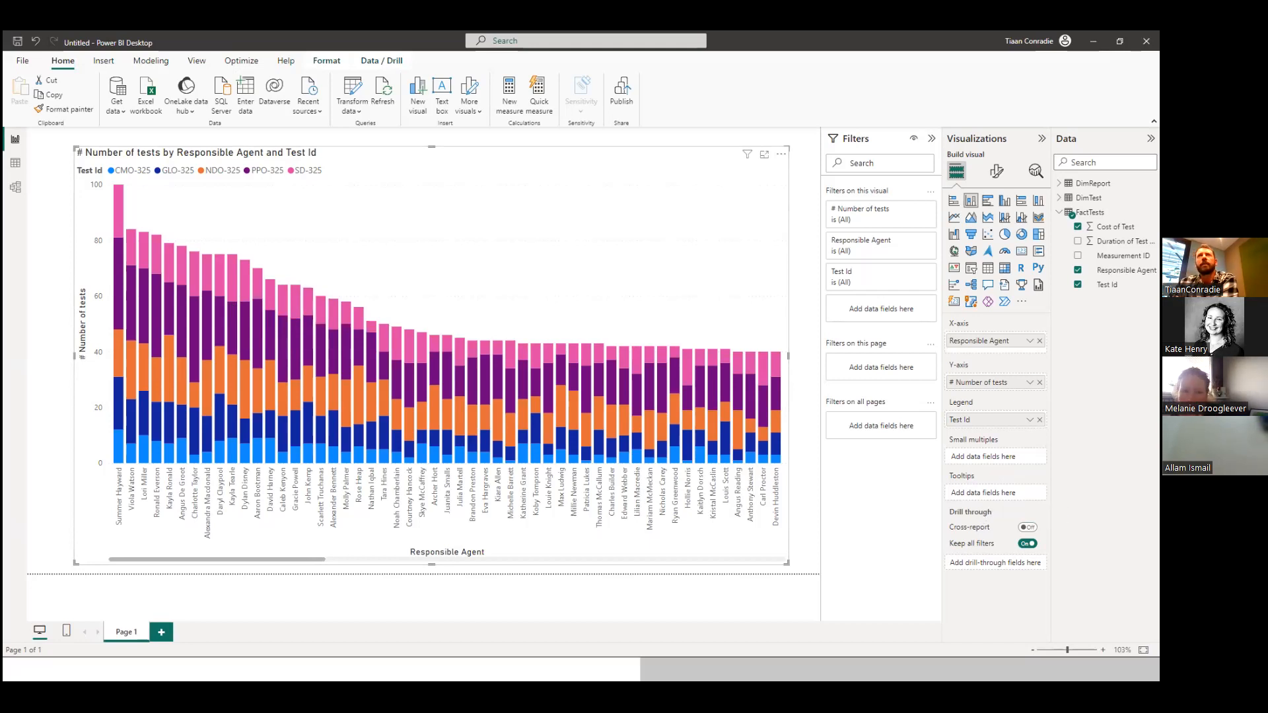
# Add FactTests' Duration of Test to the chart's tooltips and rename it "Duration of Test (Hrs)" for this visual.
pyautogui.moveTo(1117, 241); pyautogui.dragTo(999, 492)
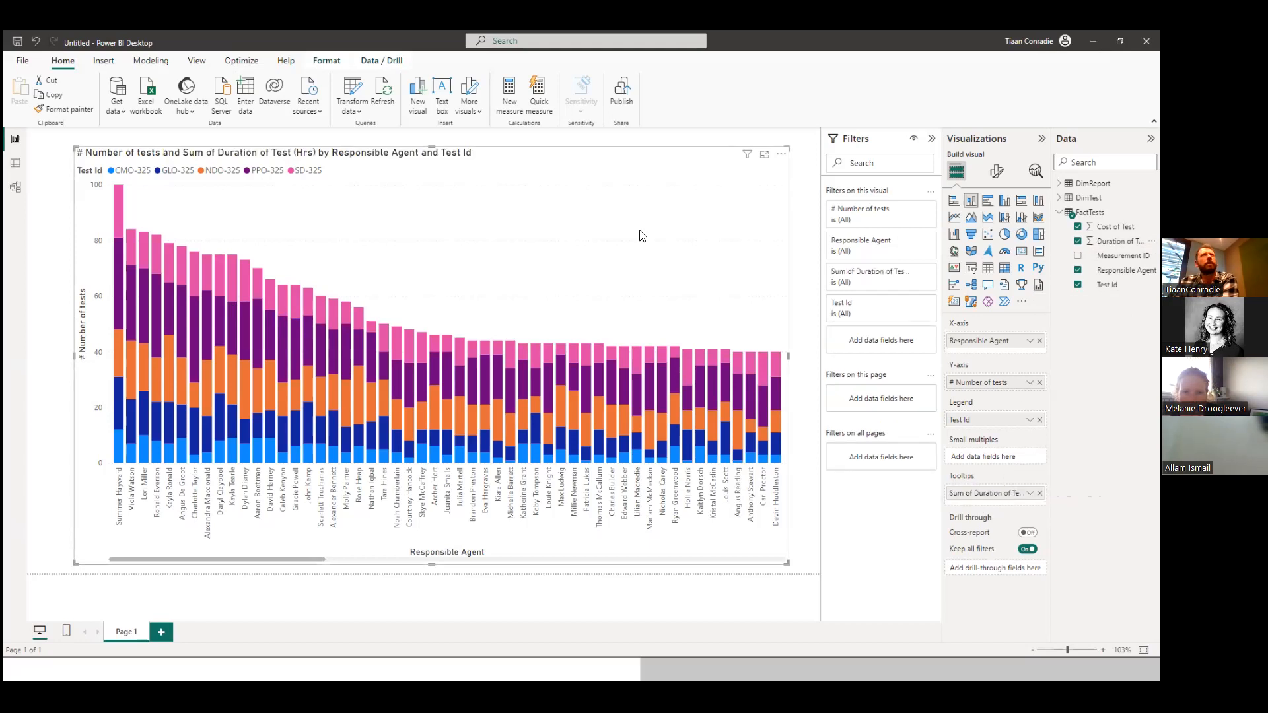
pyautogui.moveTo(282, 335)
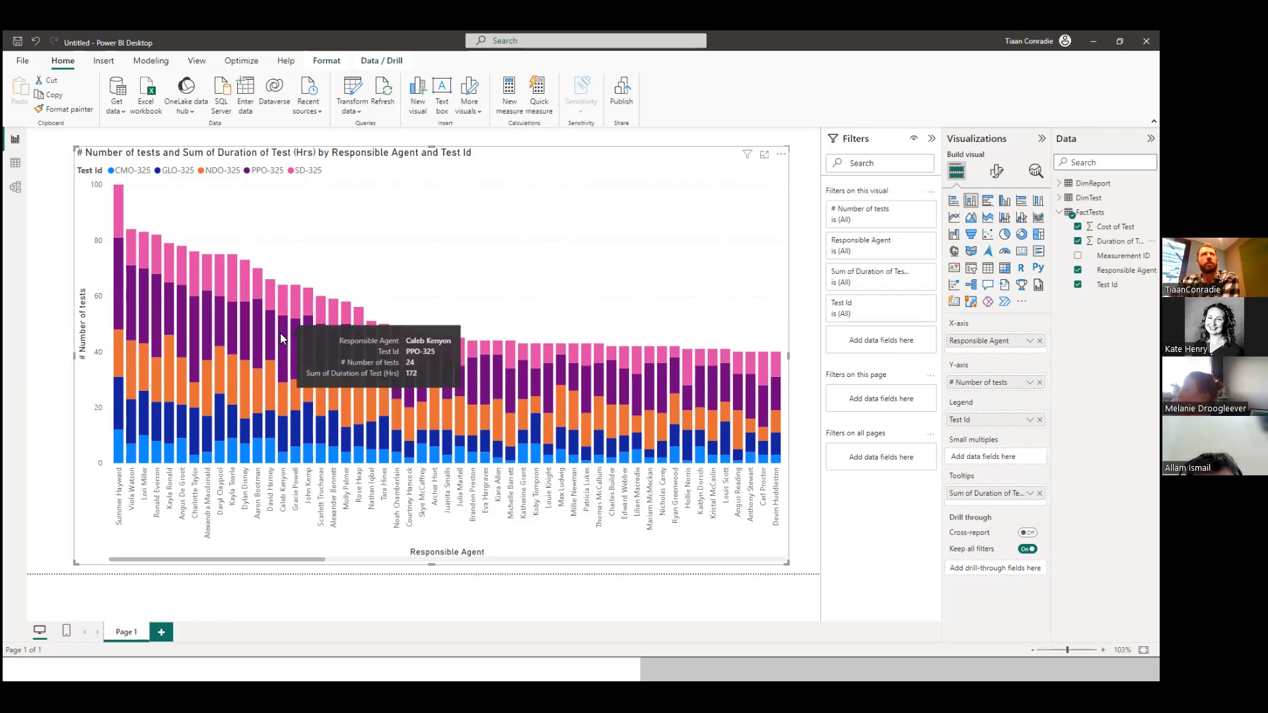
pyautogui.rightClick(984, 497)
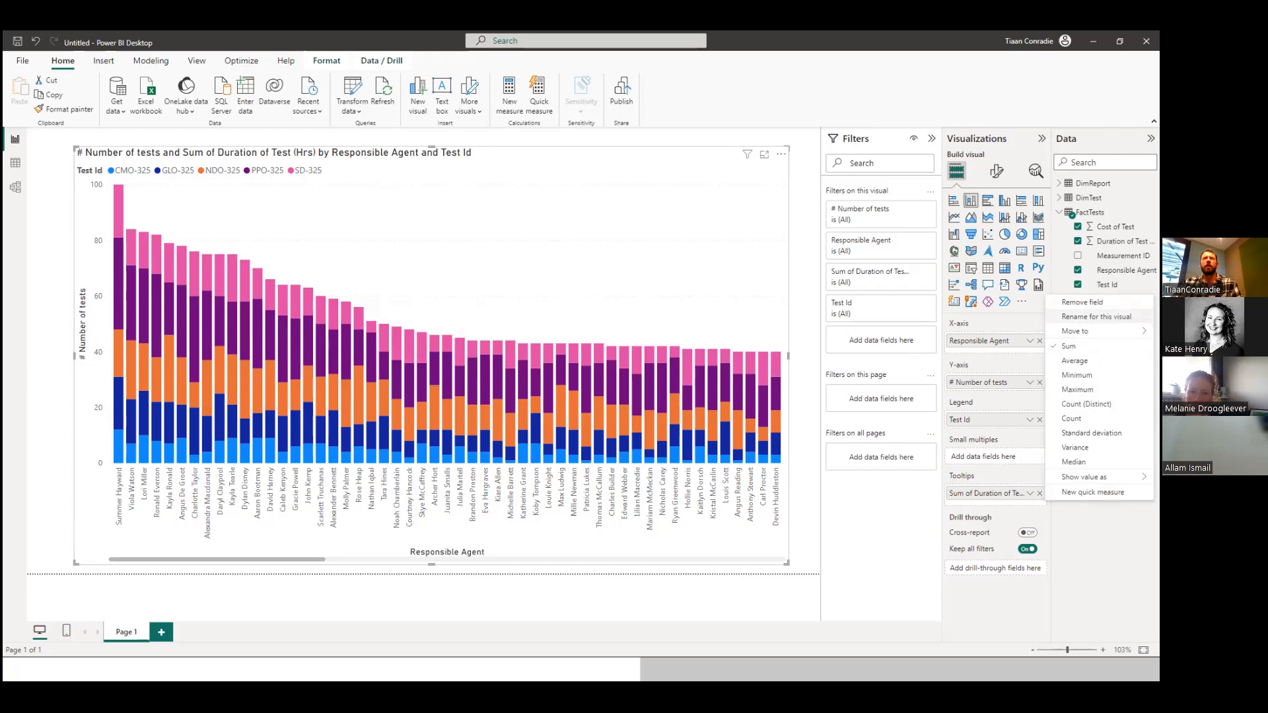
pyautogui.click(1090, 317)
pyautogui.click(962, 492)
pyautogui.moveTo(959, 492); pyautogui.dragTo(941, 497)
pyautogui.press('BackSpace')
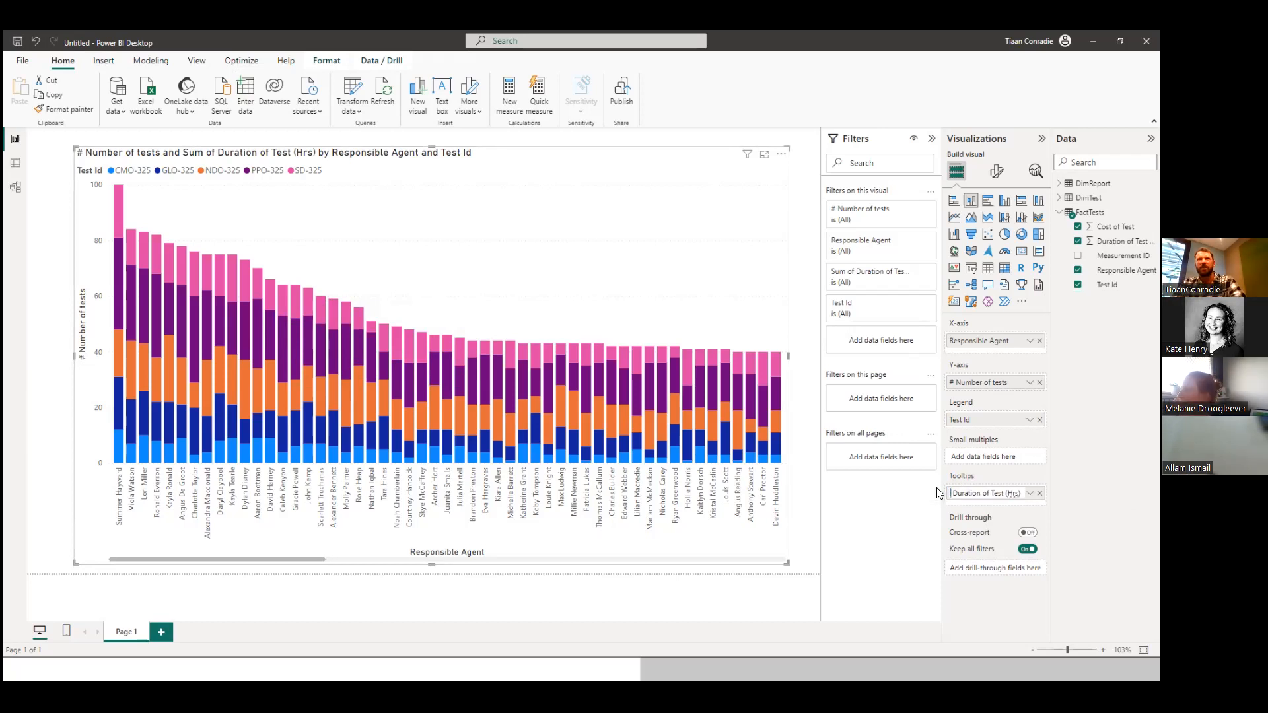
pyautogui.press('Return')
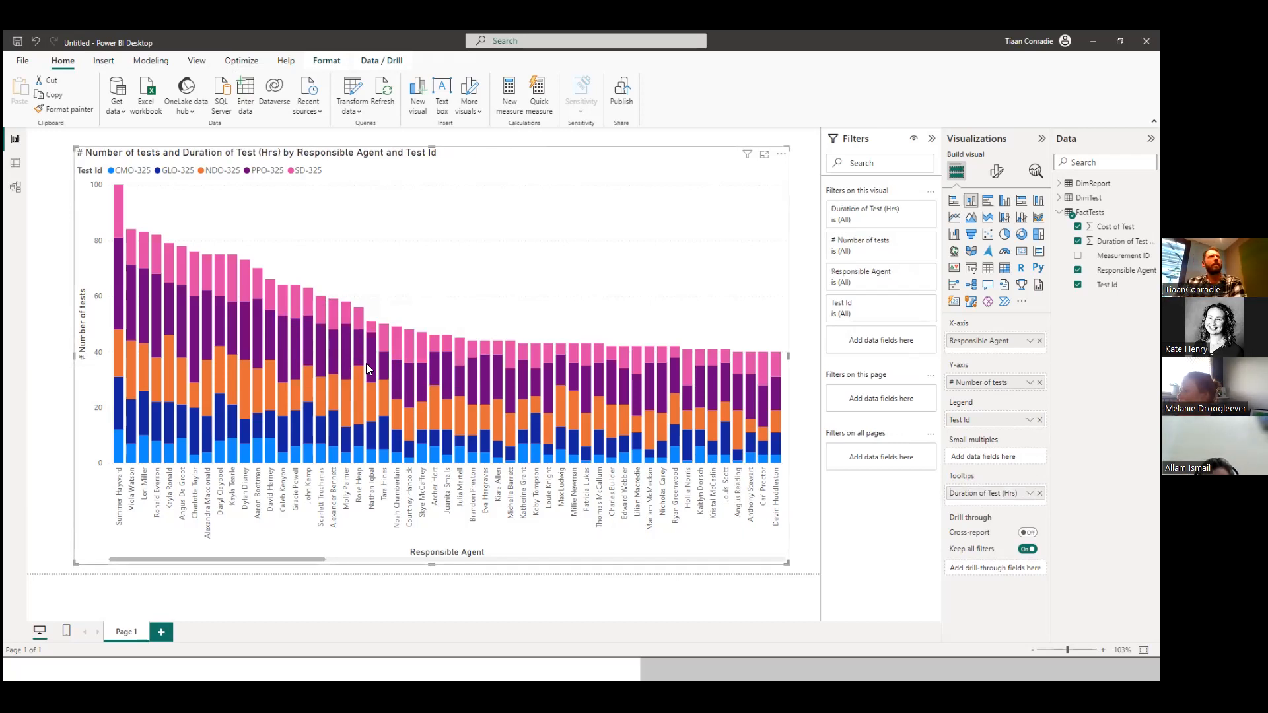
pyautogui.moveTo(349, 361)
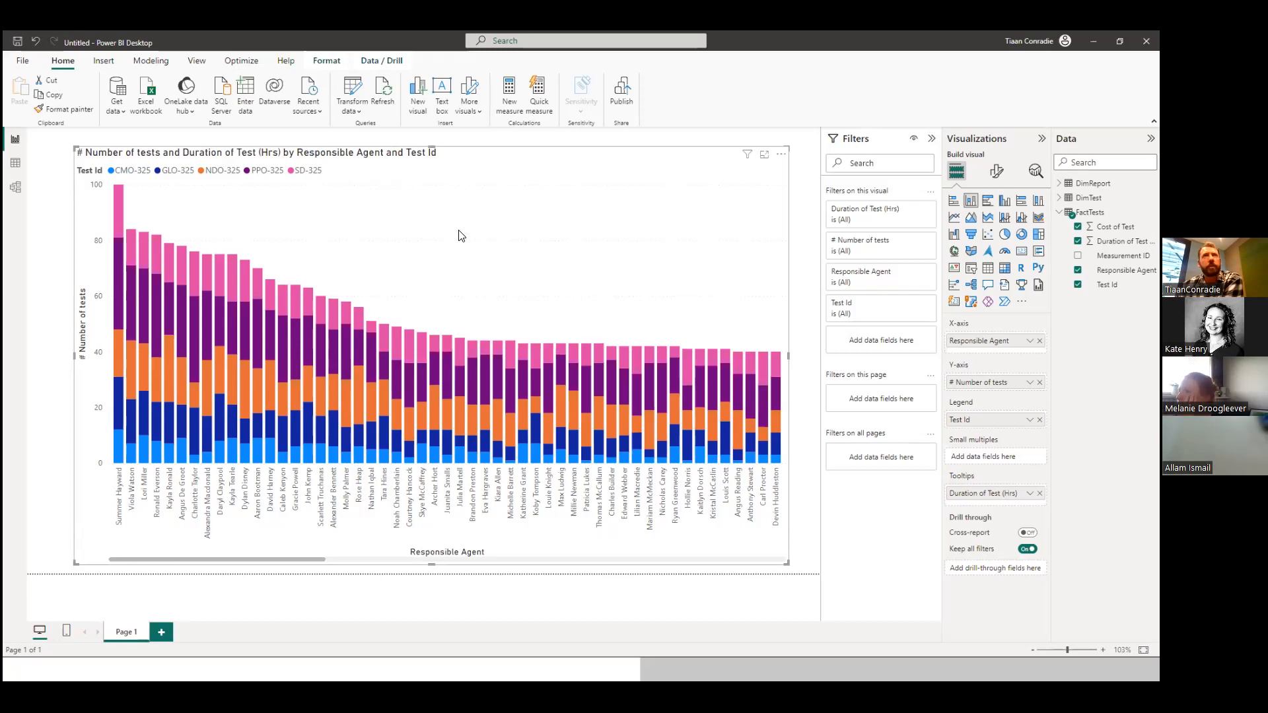
# Set the chart's title text to "# Number of tests per agent" and center it horizontally.
pyautogui.click(1000, 172)
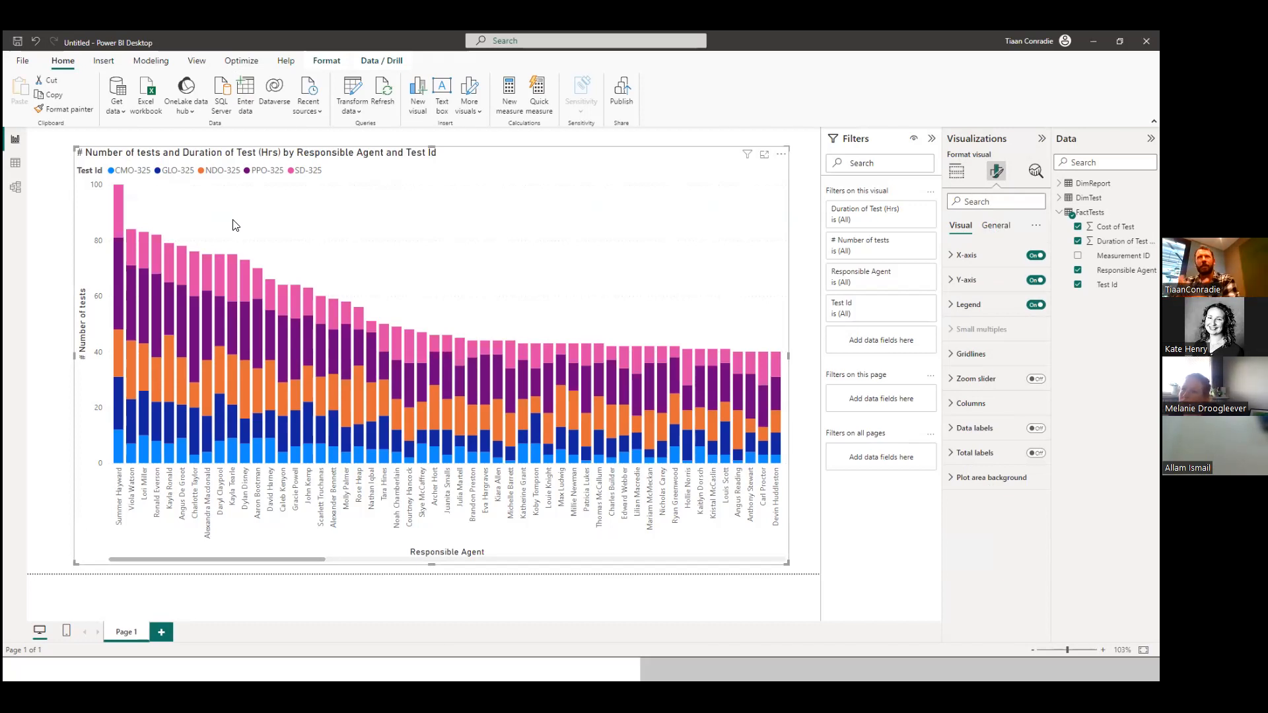
pyautogui.click(991, 226)
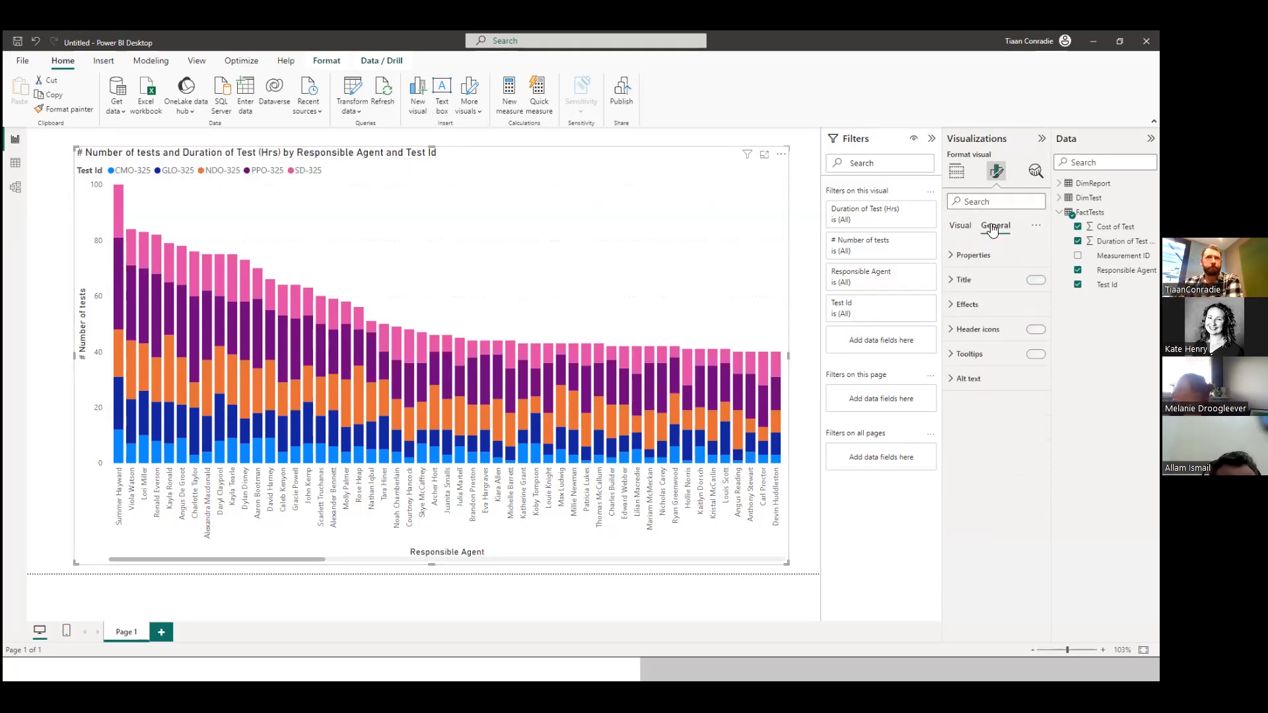
pyautogui.click(950, 283)
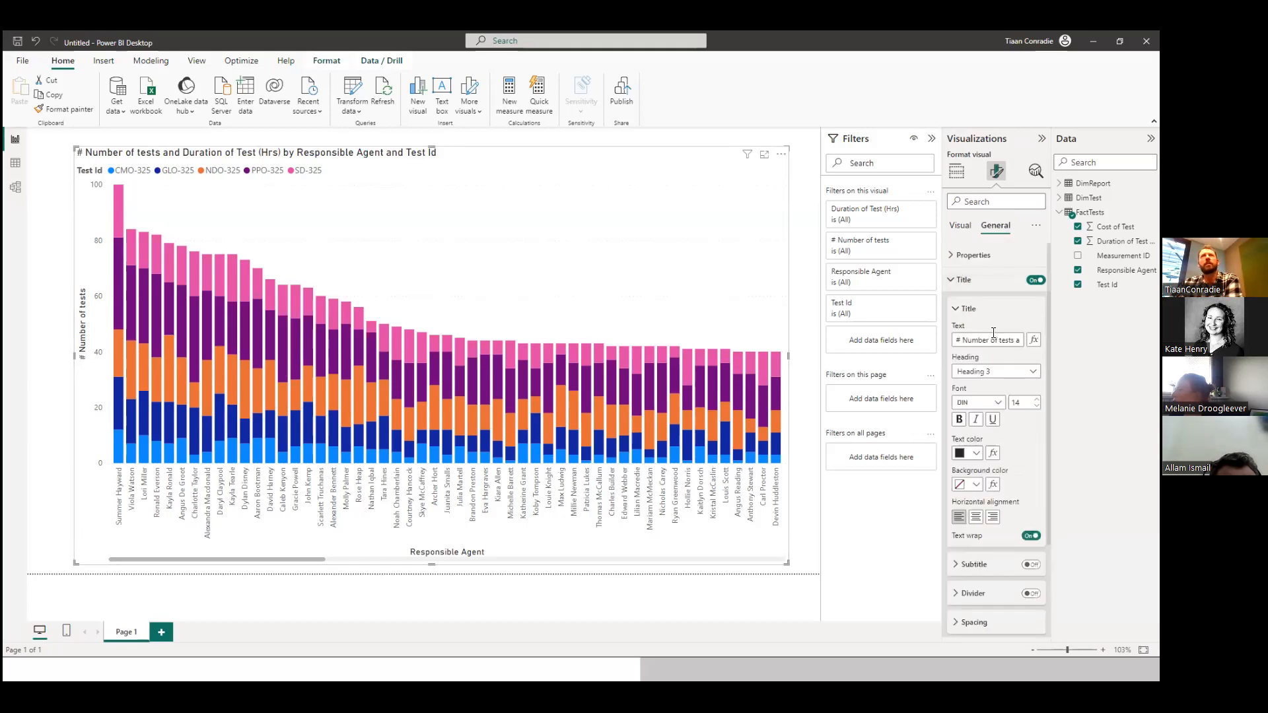
pyautogui.moveTo(1009, 340); pyautogui.dragTo(970, 337)
pyautogui.press('BackSpace')
pyautogui.press('BackSpace')
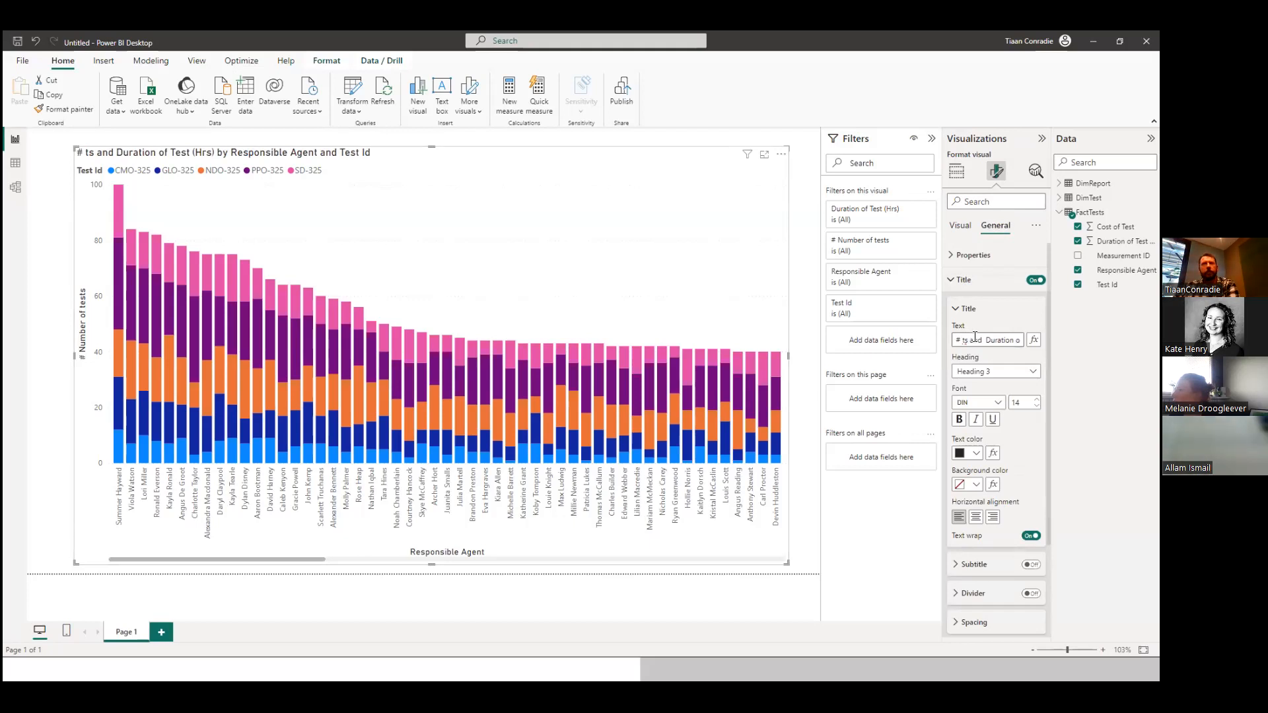
pyautogui.moveTo(1016, 340); pyautogui.dragTo(956, 338)
pyautogui.press('BackSpace')
pyautogui.press('BackSpace')
pyautogui.press('BackSpace')
pyautogui.press('BackSpace')
pyautogui.write('# Nu')
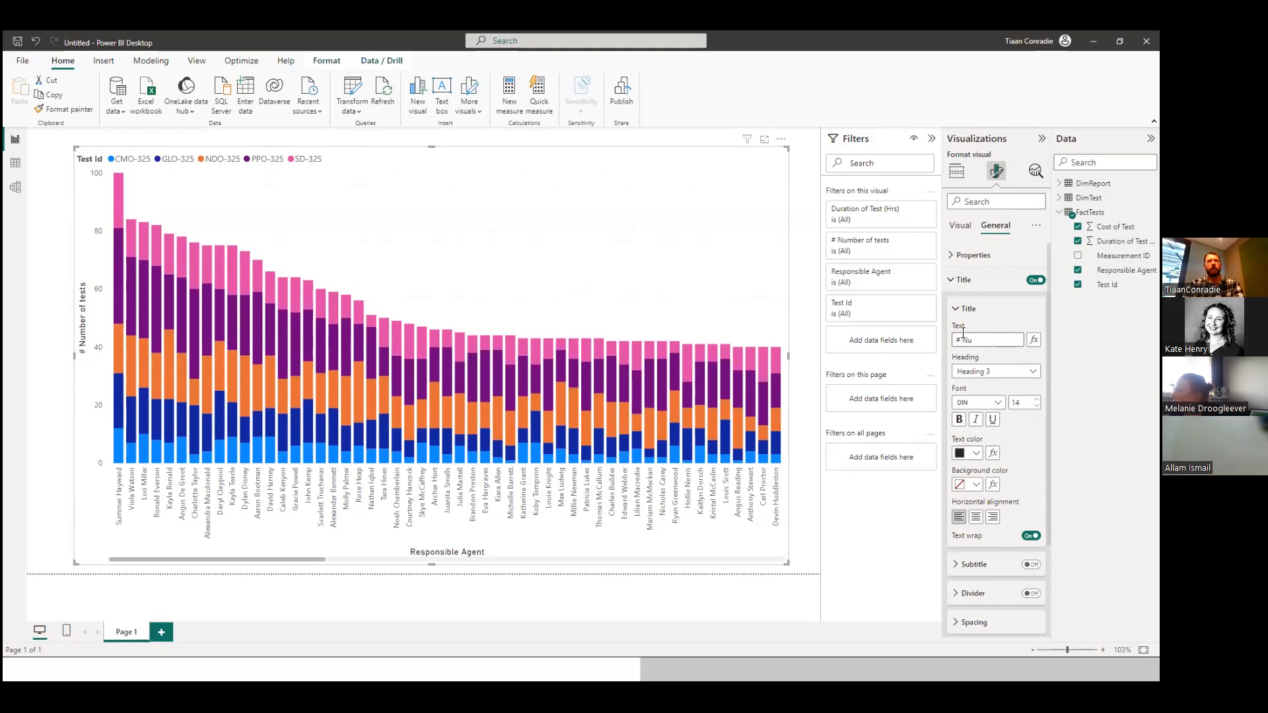
pyautogui.write('mber of tests per agent')
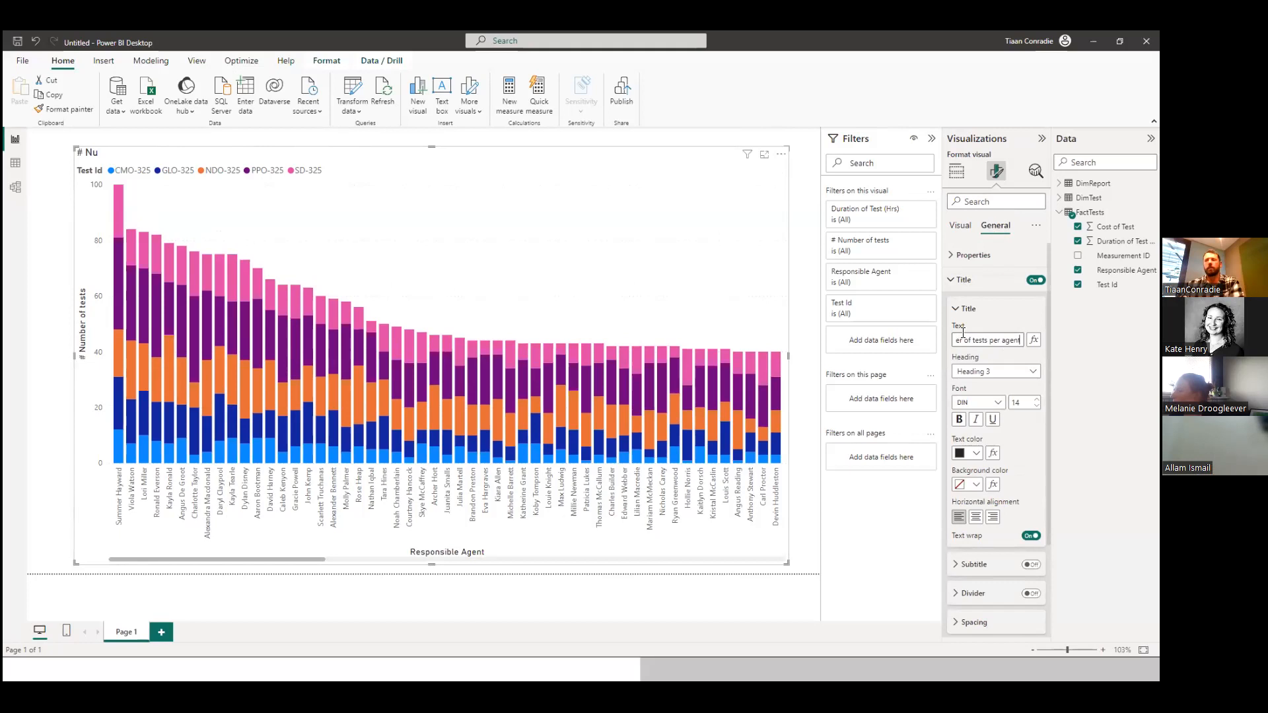
pyautogui.click(1011, 330)
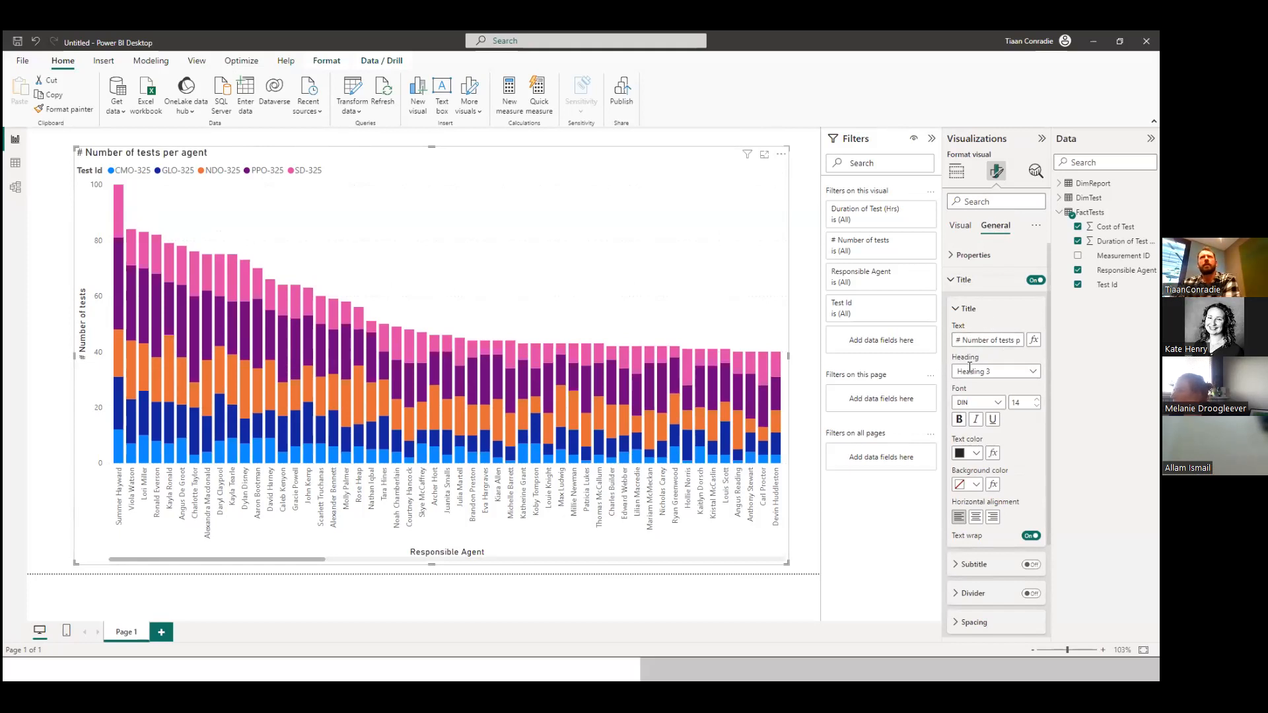
pyautogui.click(976, 517)
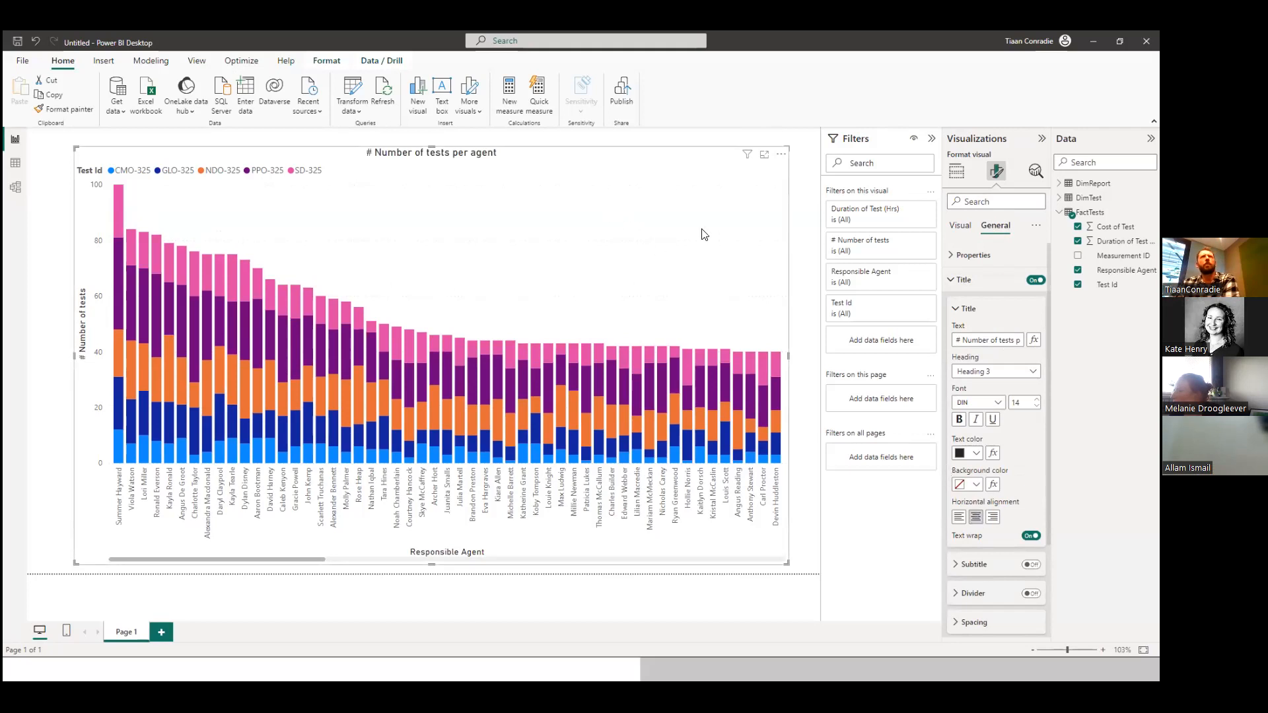
pyautogui.click(952, 280)
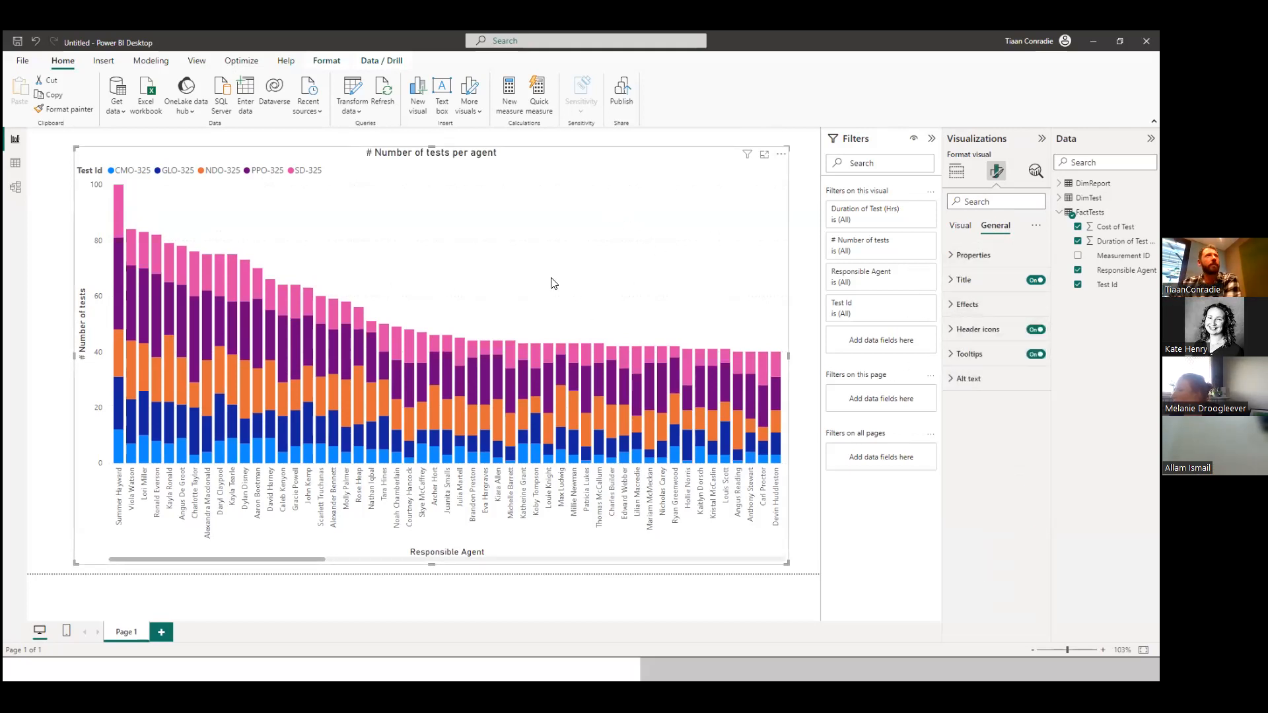
# Set the chart legend's position to Top center.
pyautogui.click(961, 226)
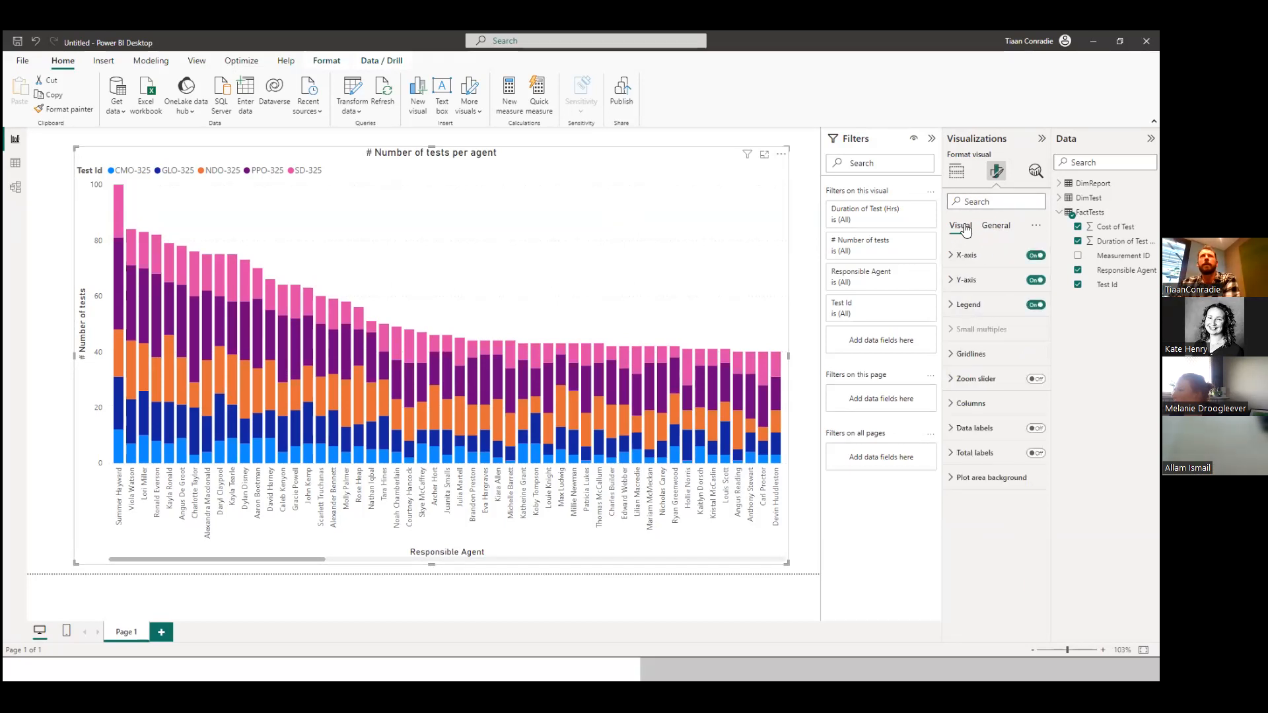
pyautogui.click(949, 306)
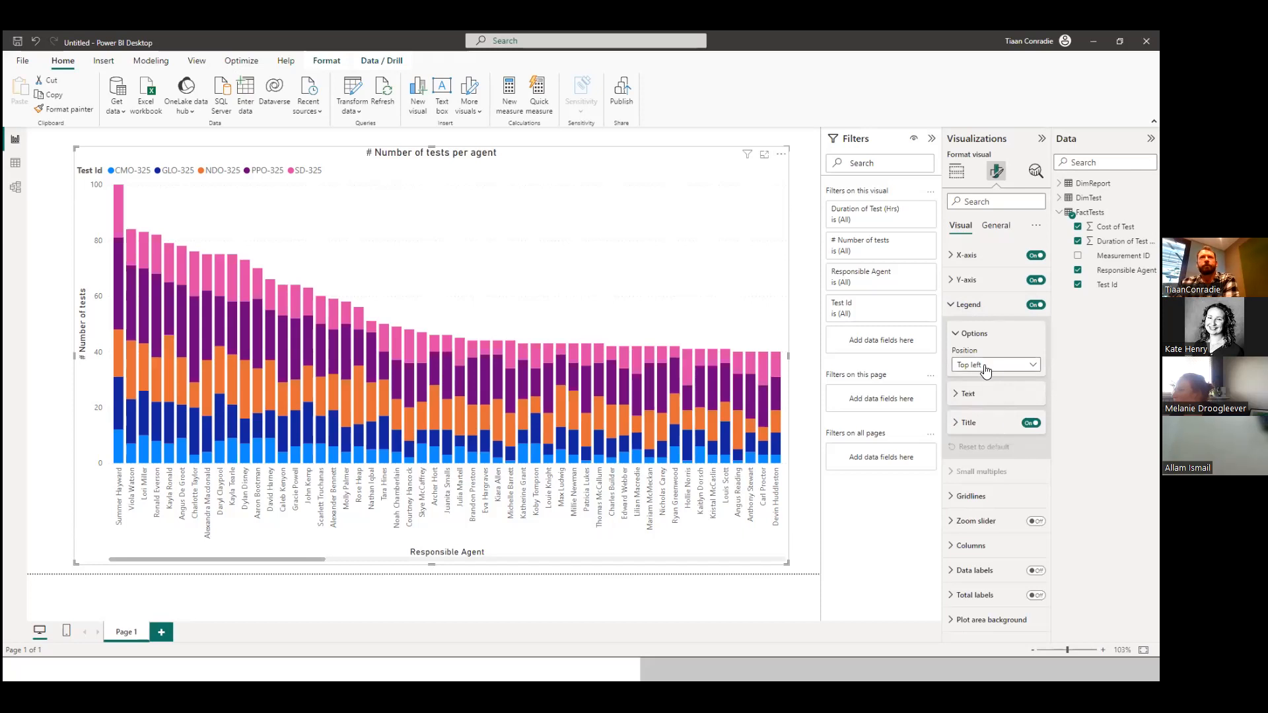
pyautogui.click(986, 371)
pyautogui.click(993, 396)
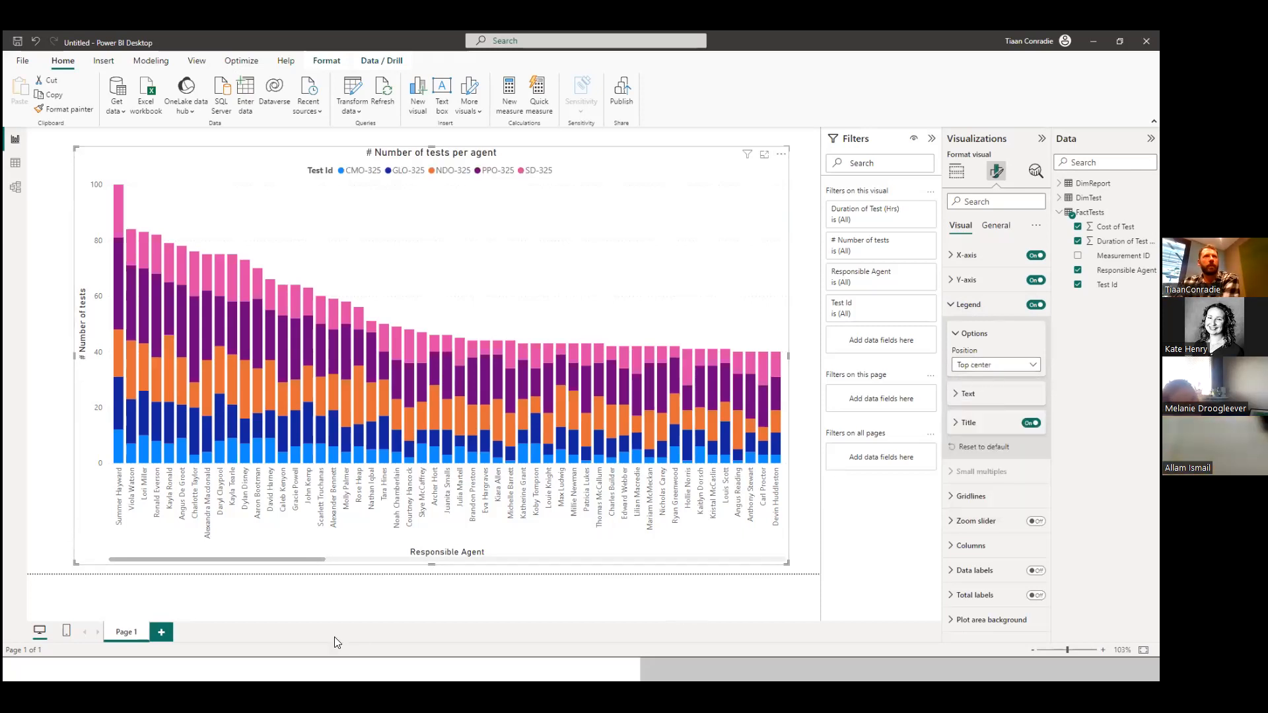
pyautogui.click(950, 308)
# Try the visual as a pie, donut and treemap chart, and return it to a stacked column chart.
pyautogui.click(957, 172)
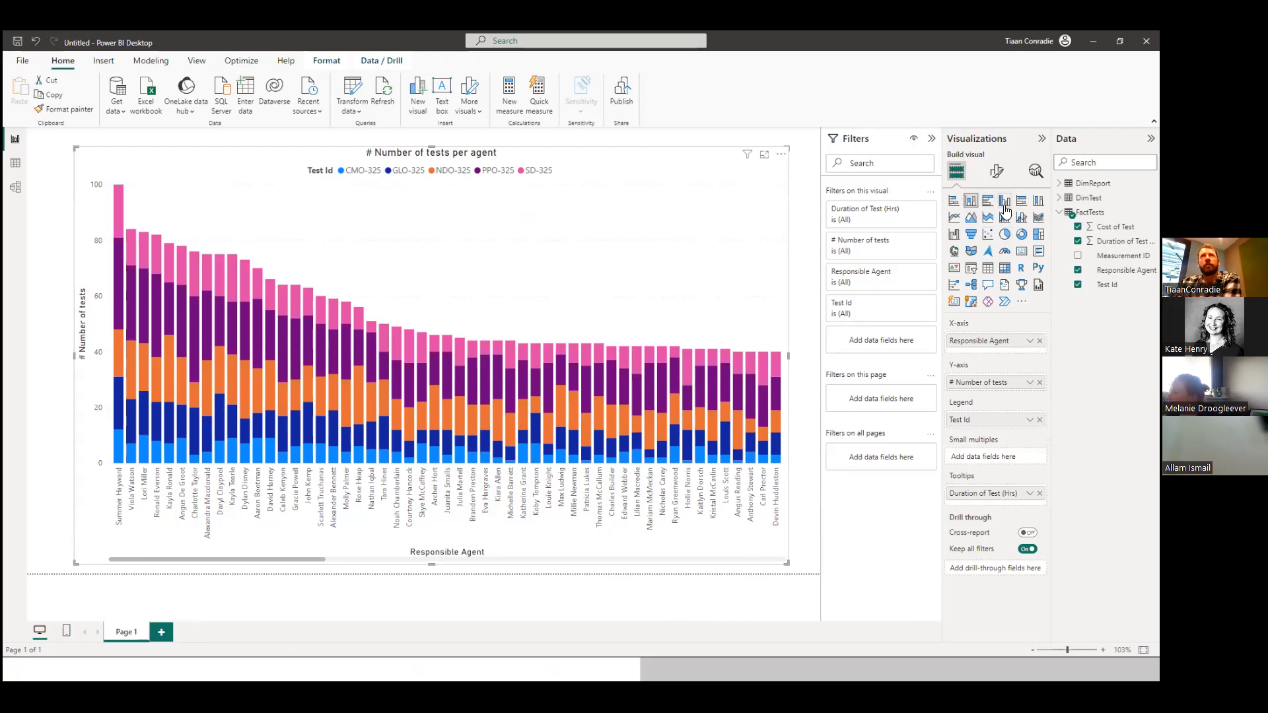
pyautogui.click(1005, 235)
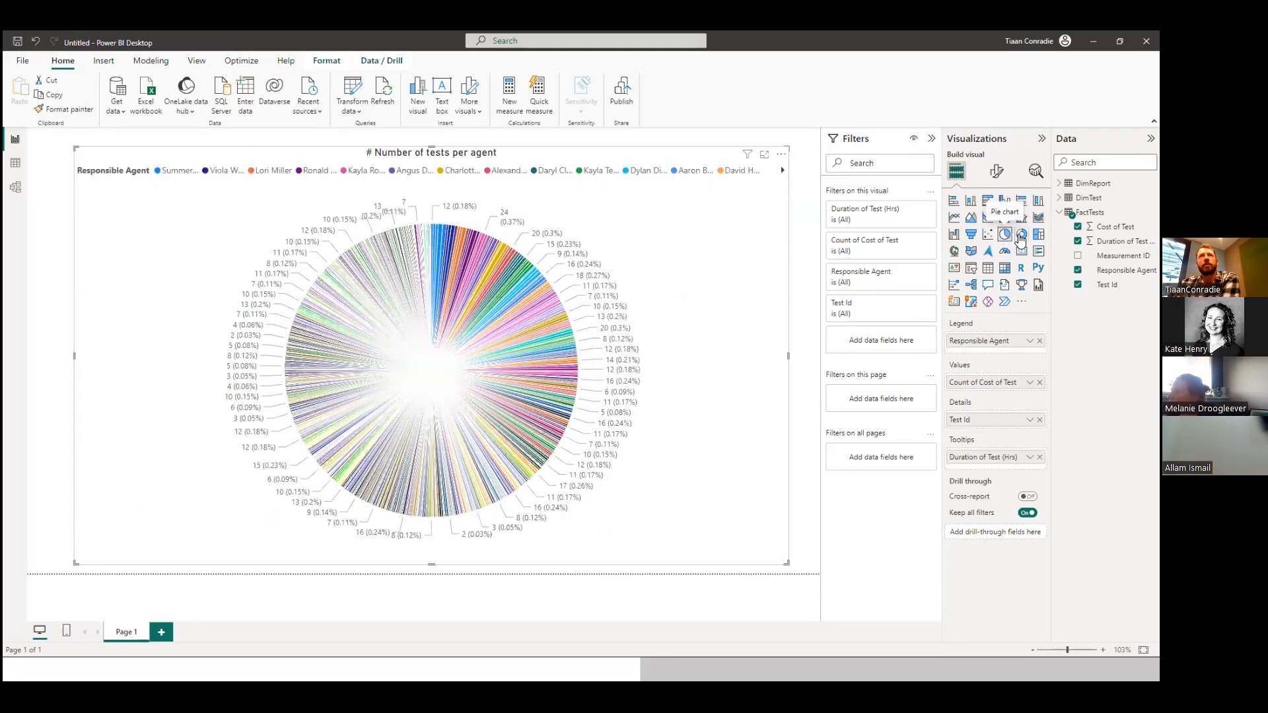
pyautogui.click(1021, 235)
pyautogui.click(1038, 235)
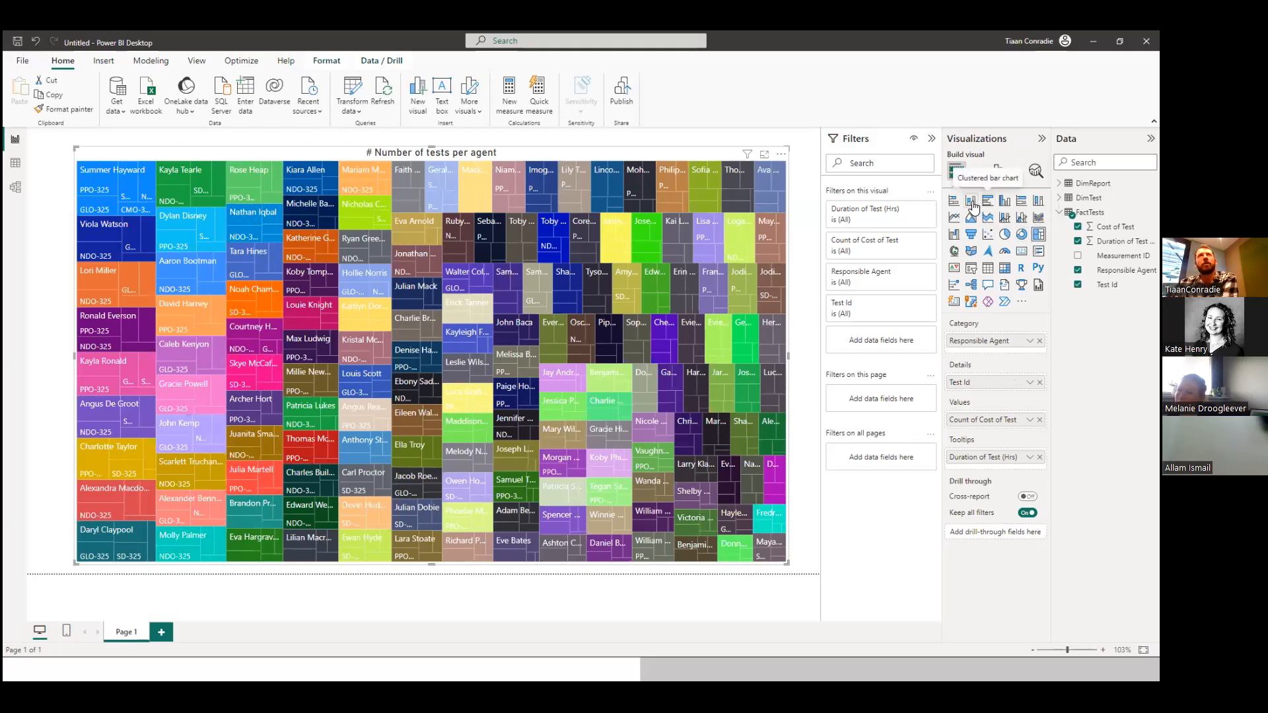
pyautogui.click(973, 203)
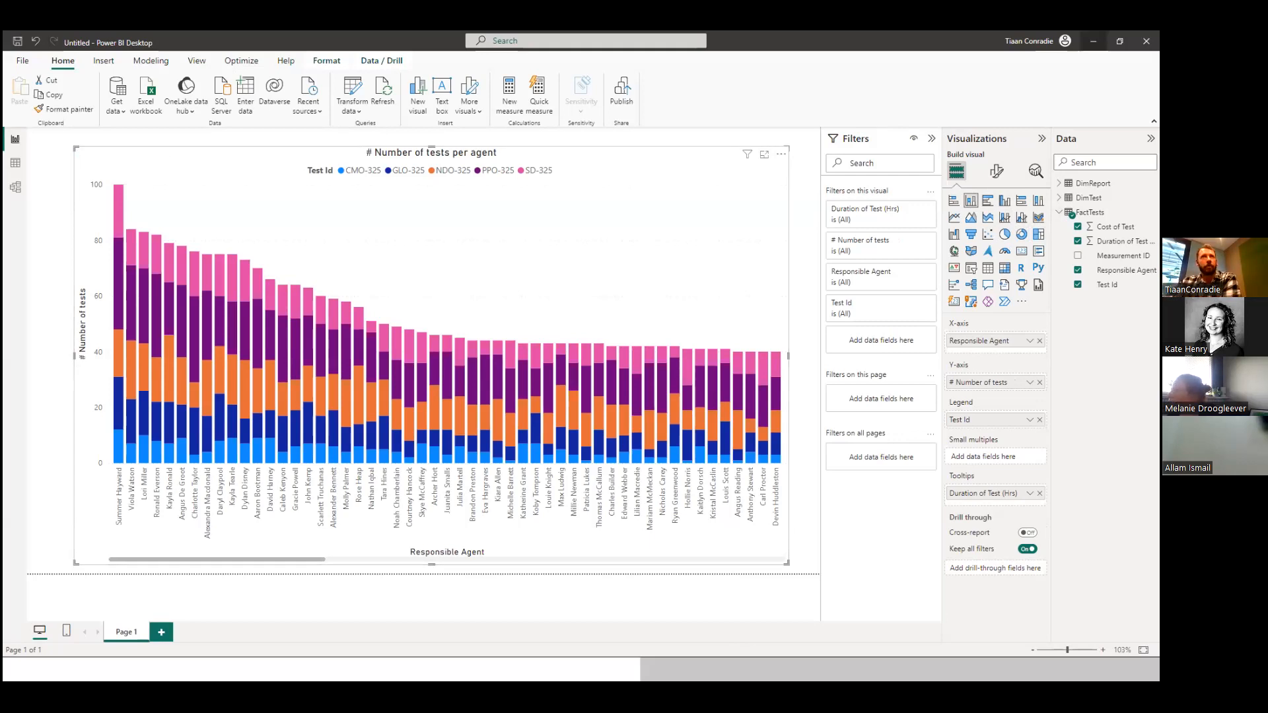
# Minimize Power BI Desktop and advance the presentation to the Exercise First Visualizations slide.
pyautogui.click(1094, 41)
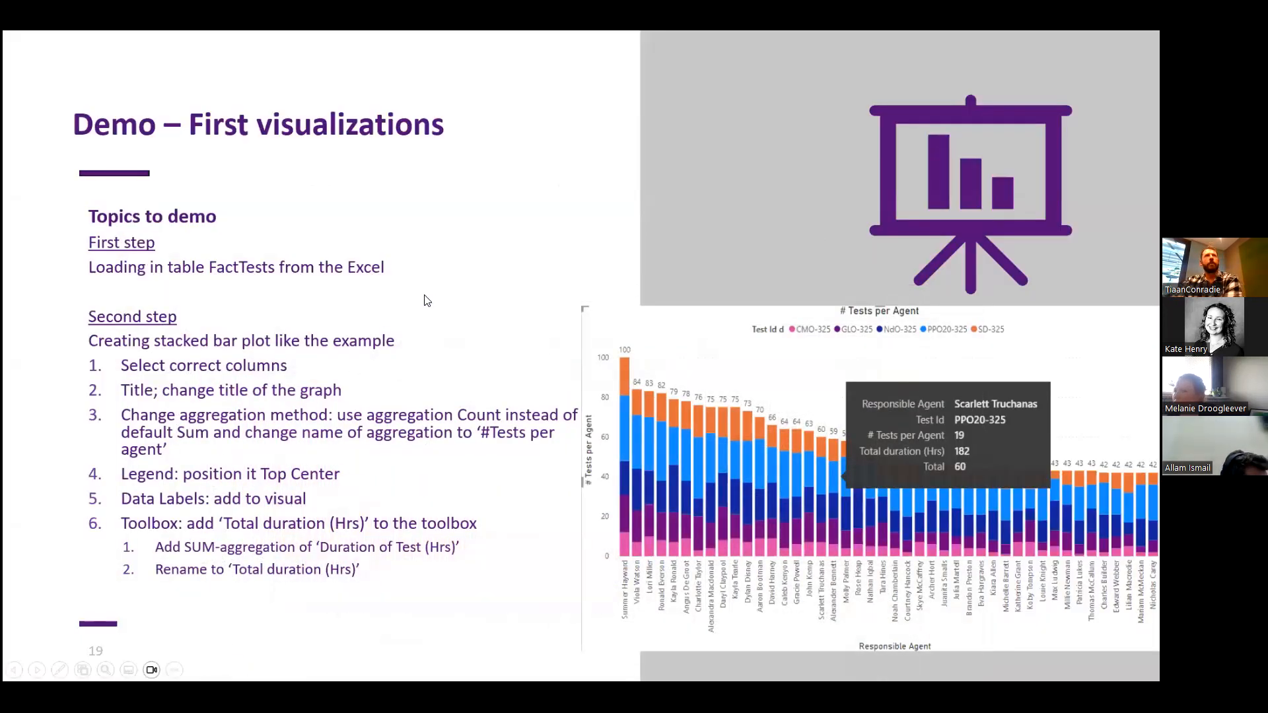
pyautogui.click(435, 294)
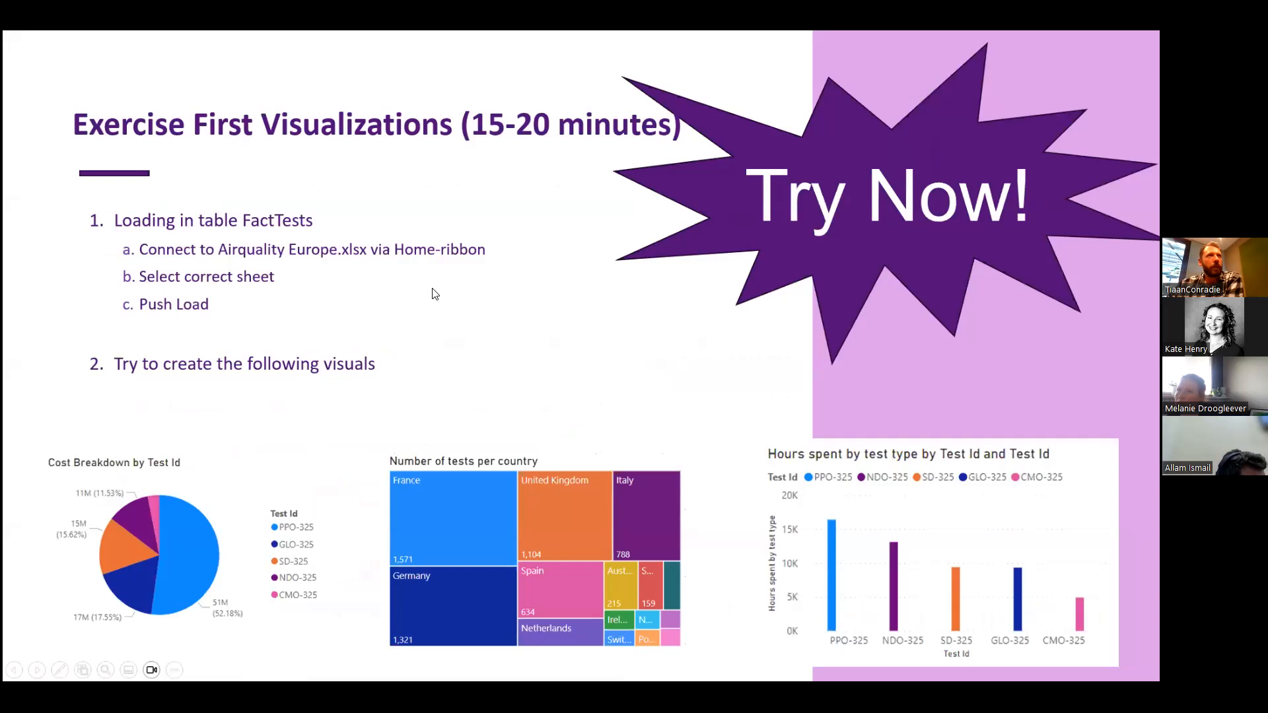
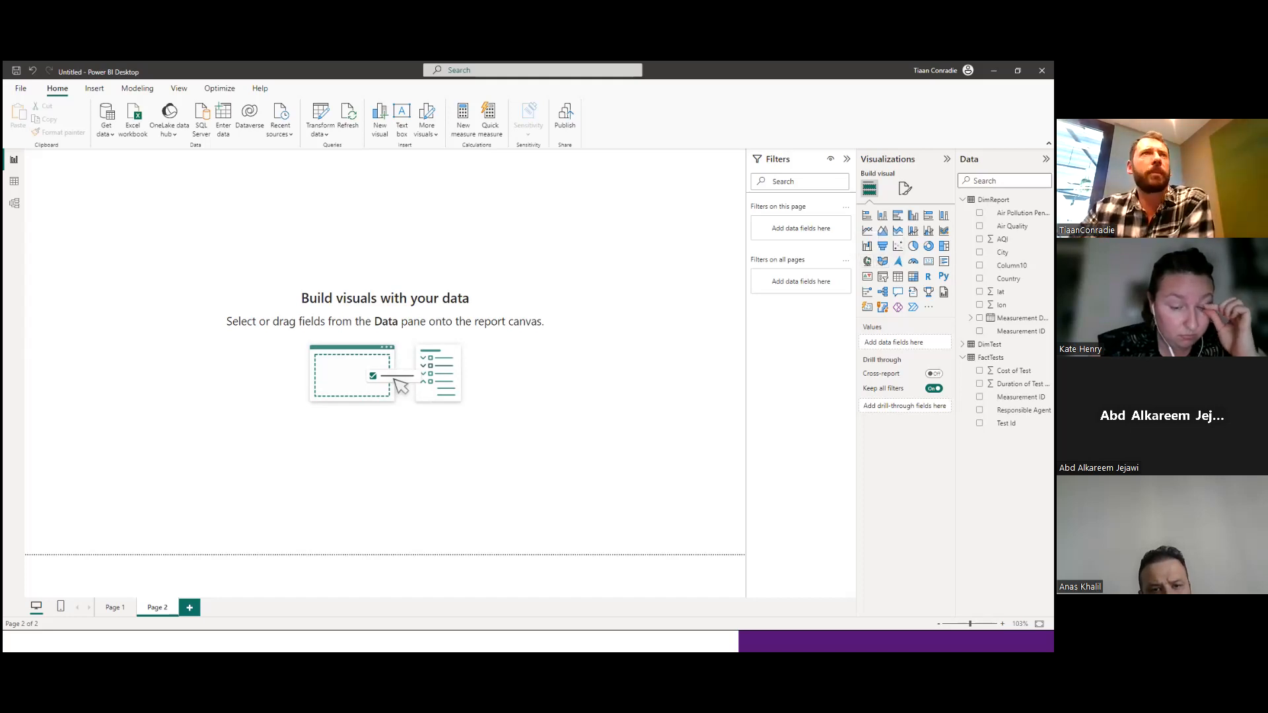
# Add a map visual to Page 2 and enlarge it to cover most of the canvas.
pyautogui.click(867, 261)
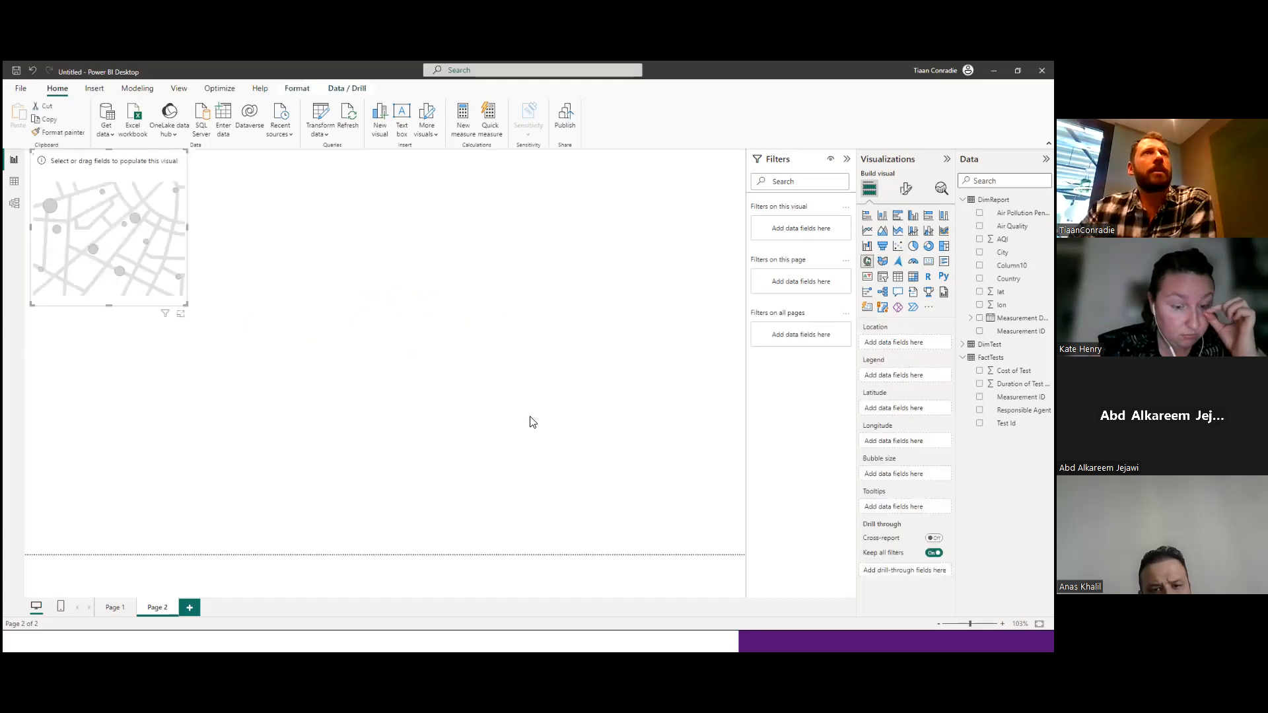
pyautogui.moveTo(115, 226); pyautogui.dragTo(165, 264)
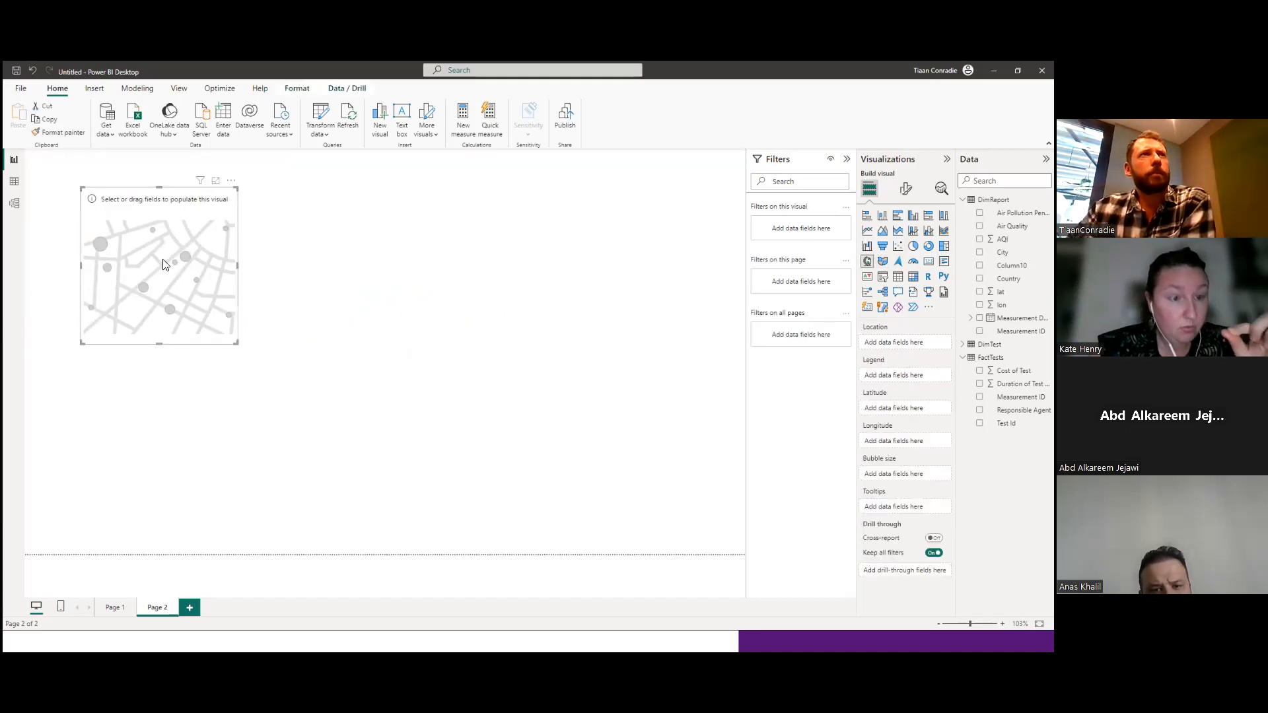
pyautogui.moveTo(238, 343); pyautogui.dragTo(702, 543)
pyautogui.moveTo(499, 404); pyautogui.dragTo(459, 381)
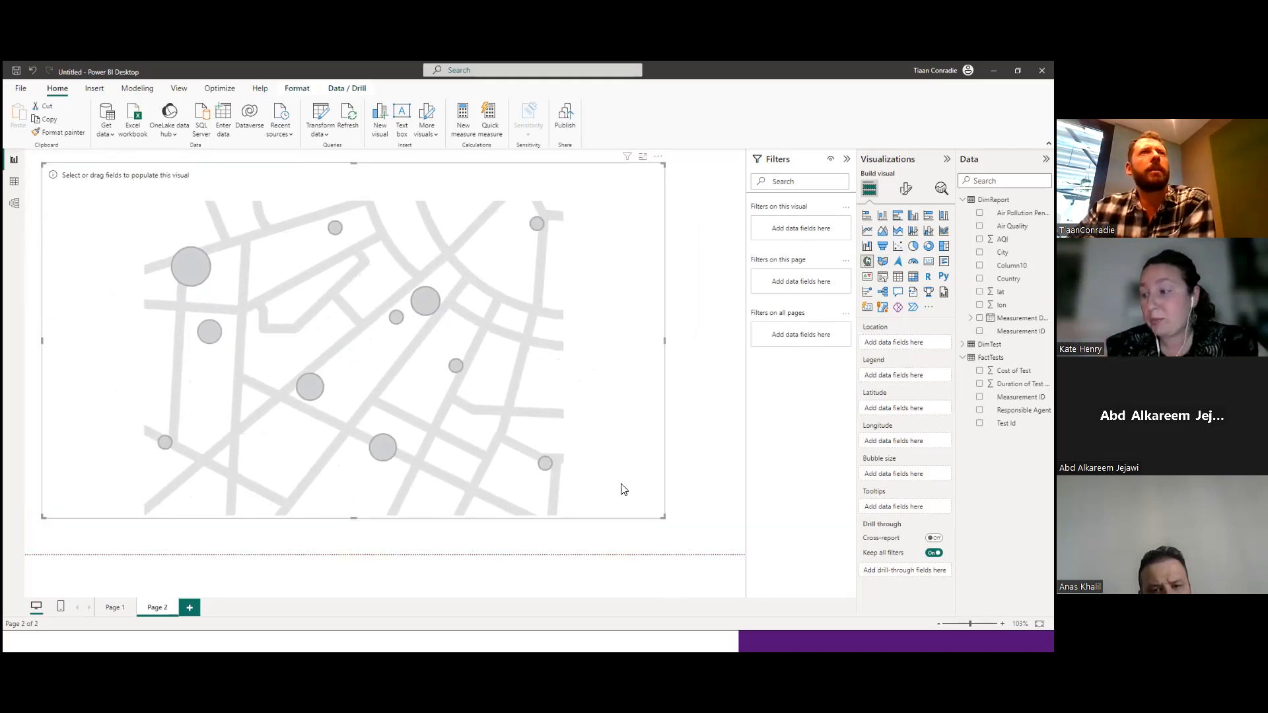
pyautogui.moveTo(664, 518); pyautogui.dragTo(722, 542)
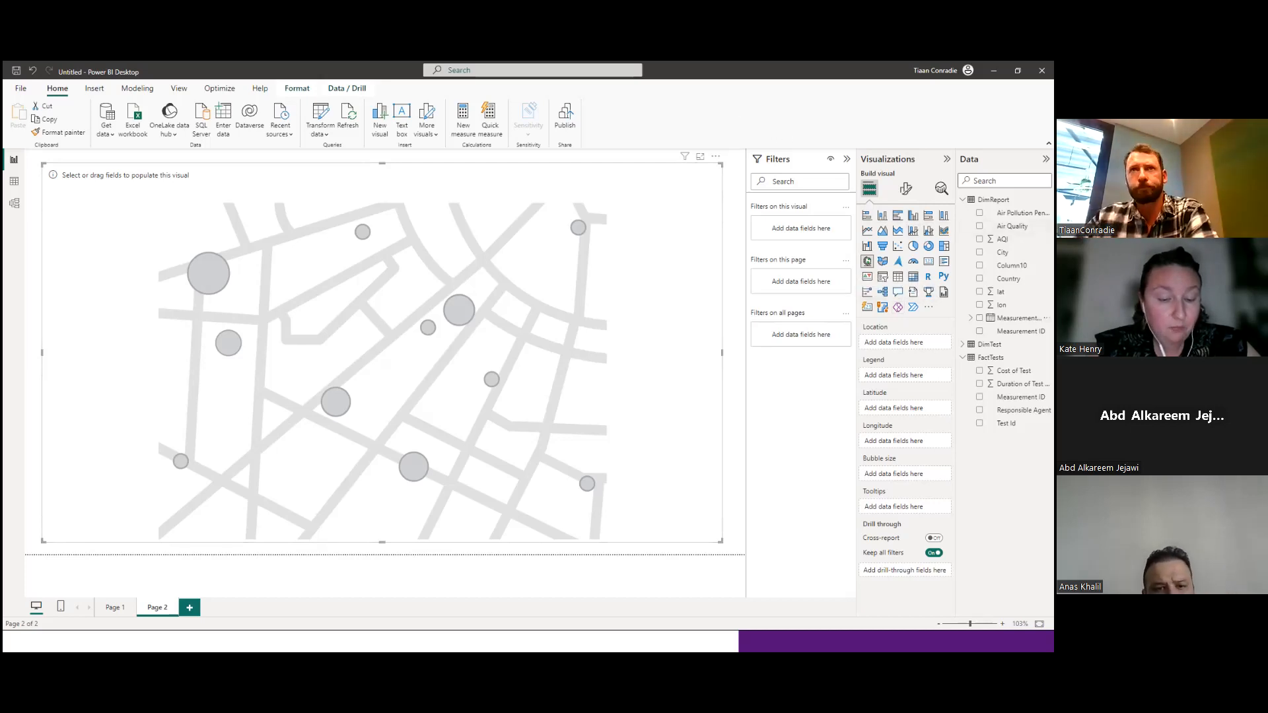
# Create a hierarchy from the Country field in the DimReport table.
pyautogui.click(963, 358)
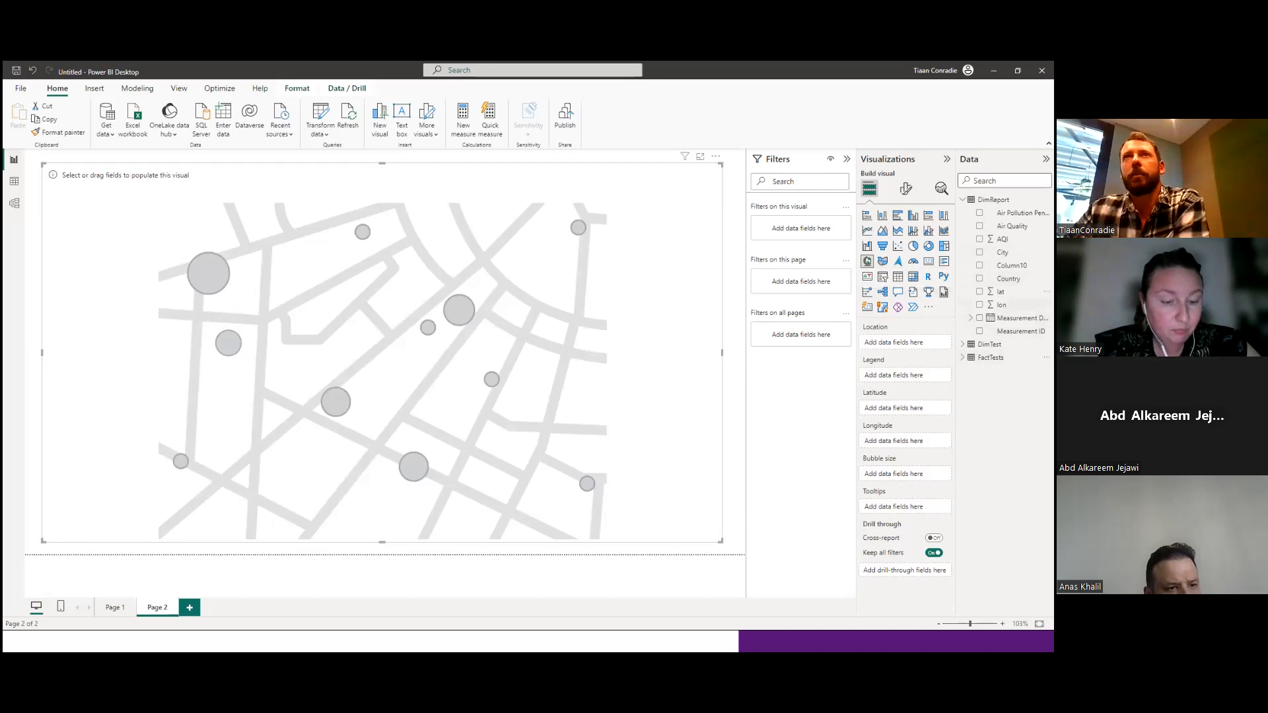
pyautogui.rightClick(1001, 279)
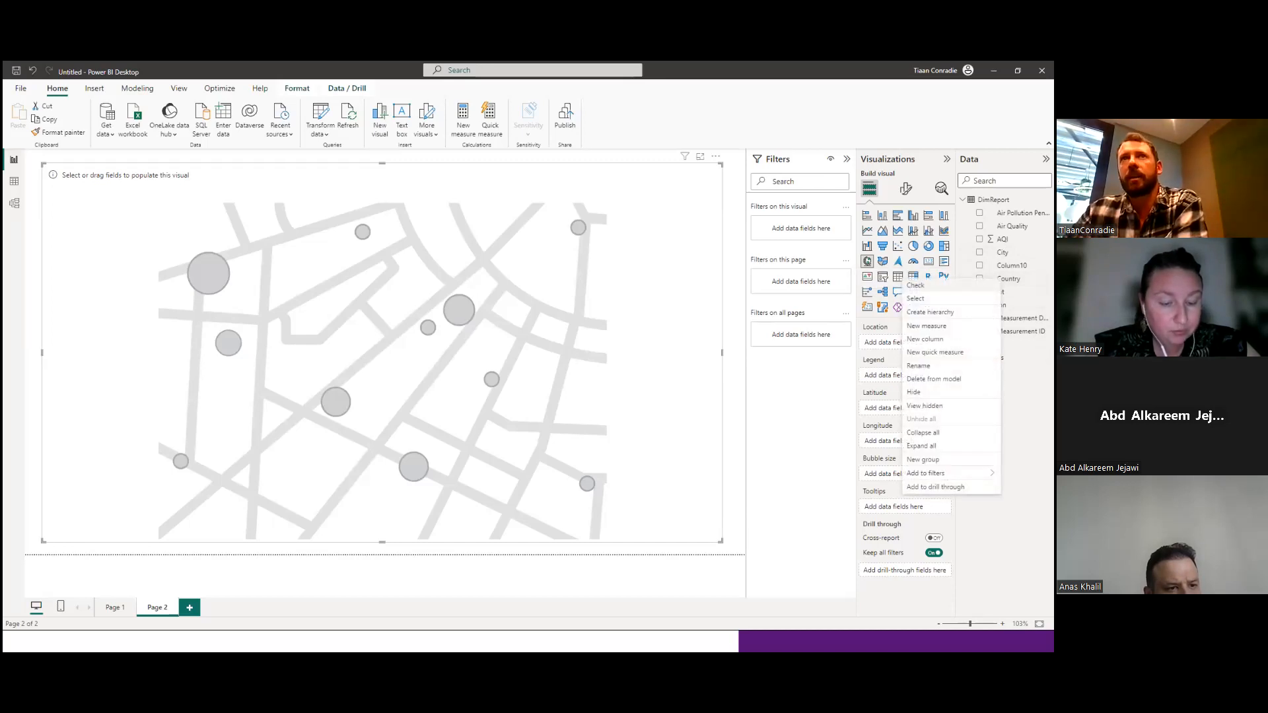
pyautogui.click(1012, 279)
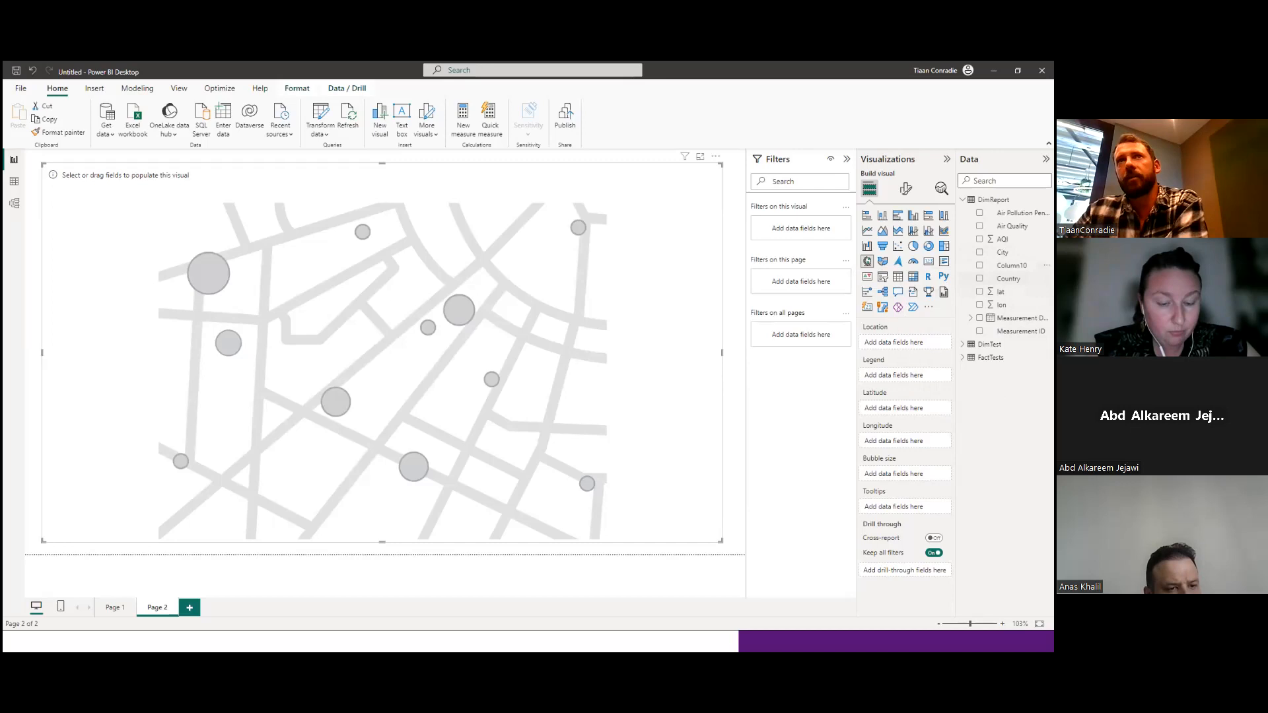
pyautogui.rightClick(1004, 280)
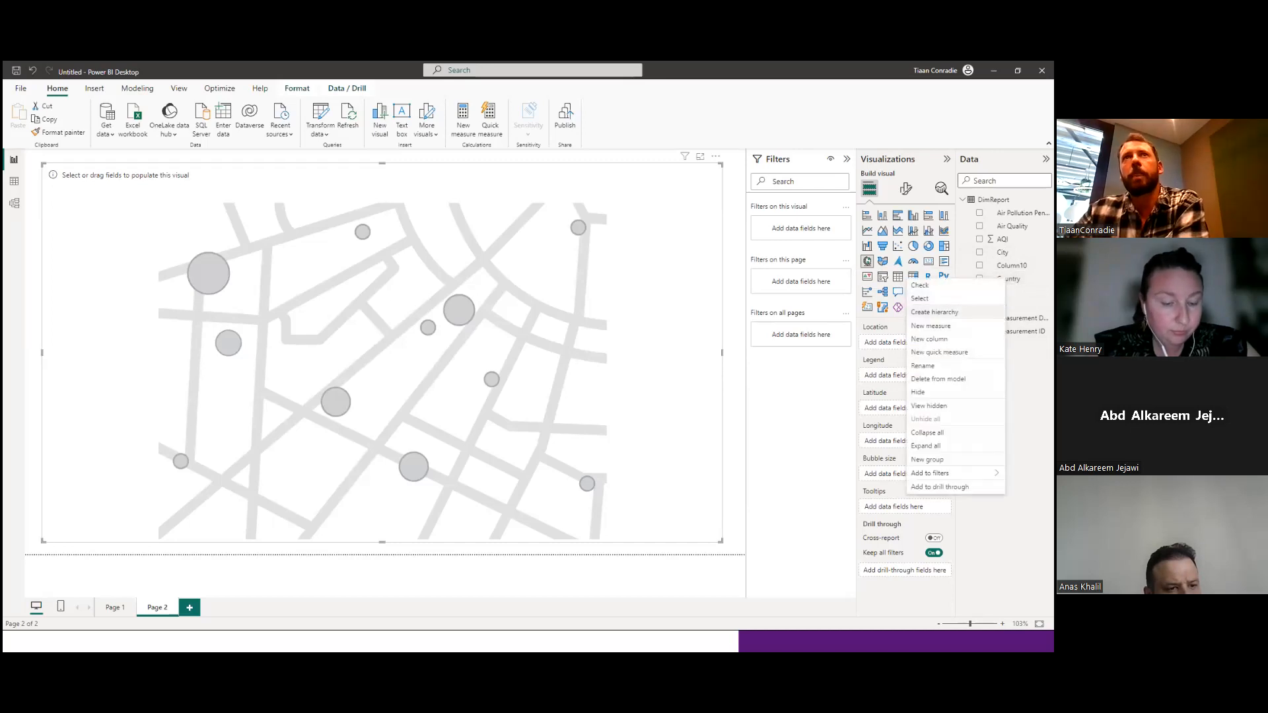
pyautogui.click(1014, 279)
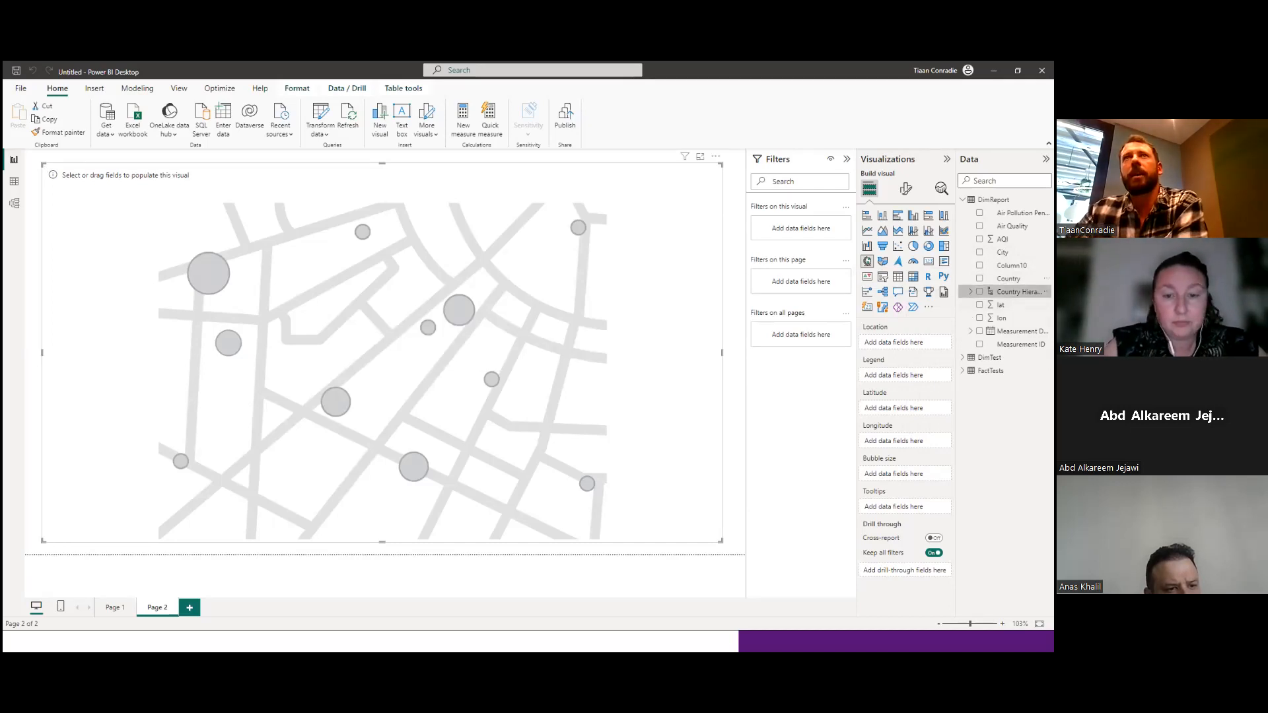
# Rename the new country hierarchy as Geography.
pyautogui.click(1045, 291)
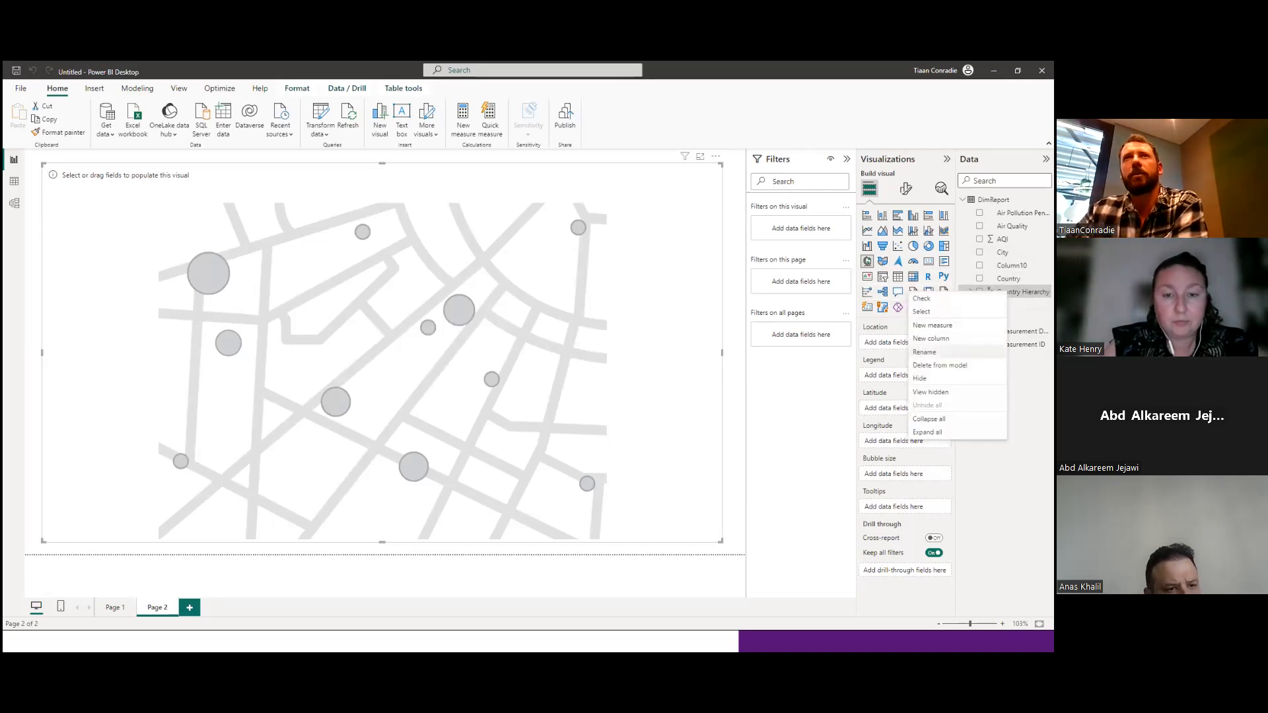
pyautogui.click(925, 352)
pyautogui.write('Ceography')
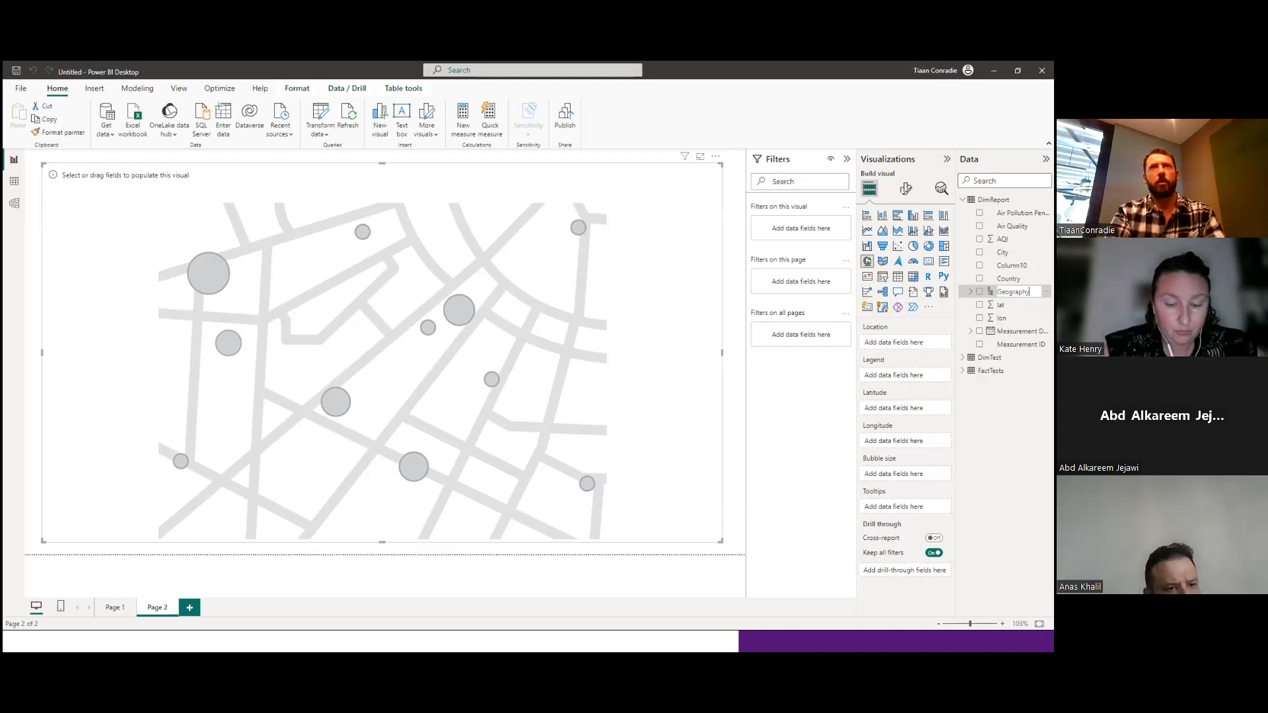
pyautogui.press('Escape')
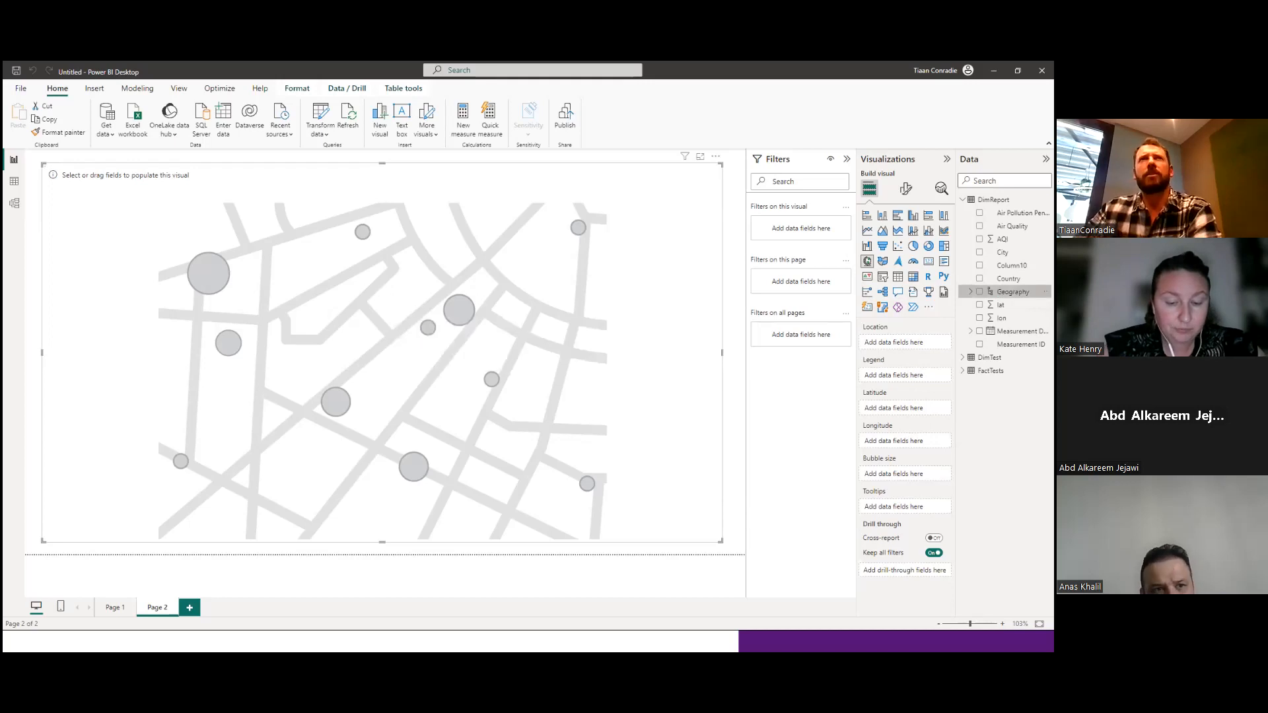
# Add the City field to the Geography hierarchy below Country.
pyautogui.click(970, 292)
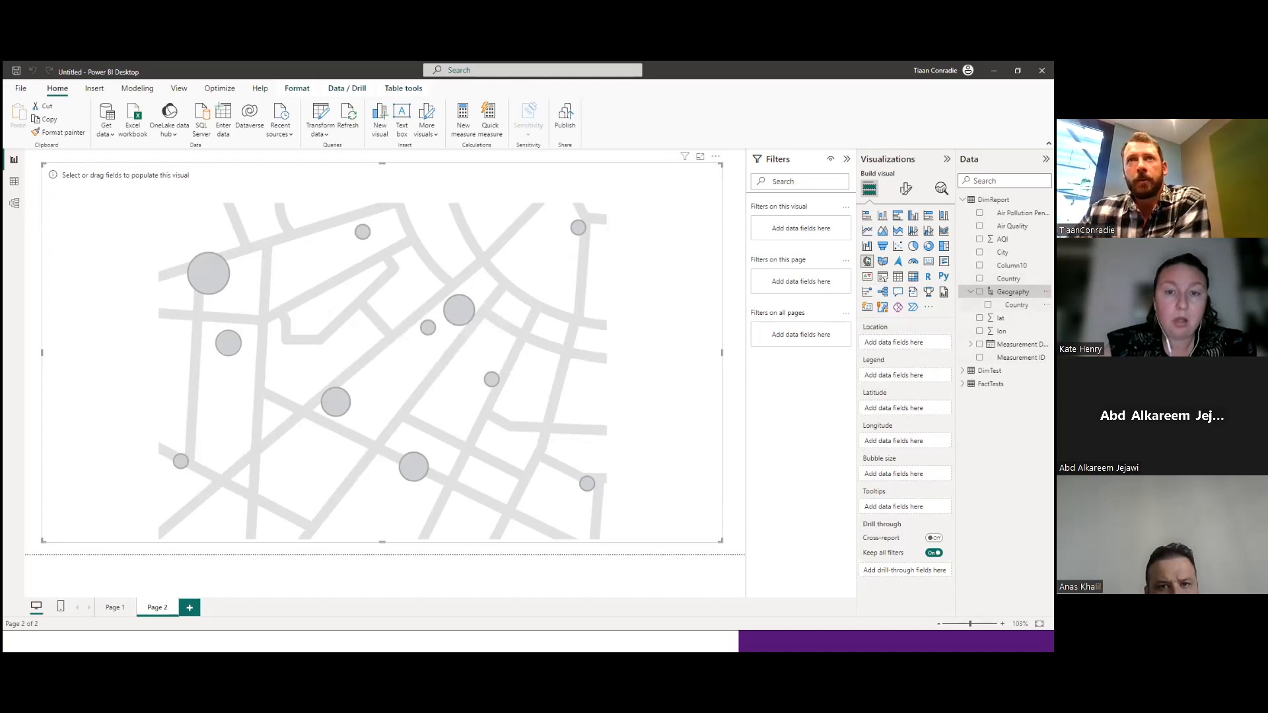
pyautogui.click(1003, 252)
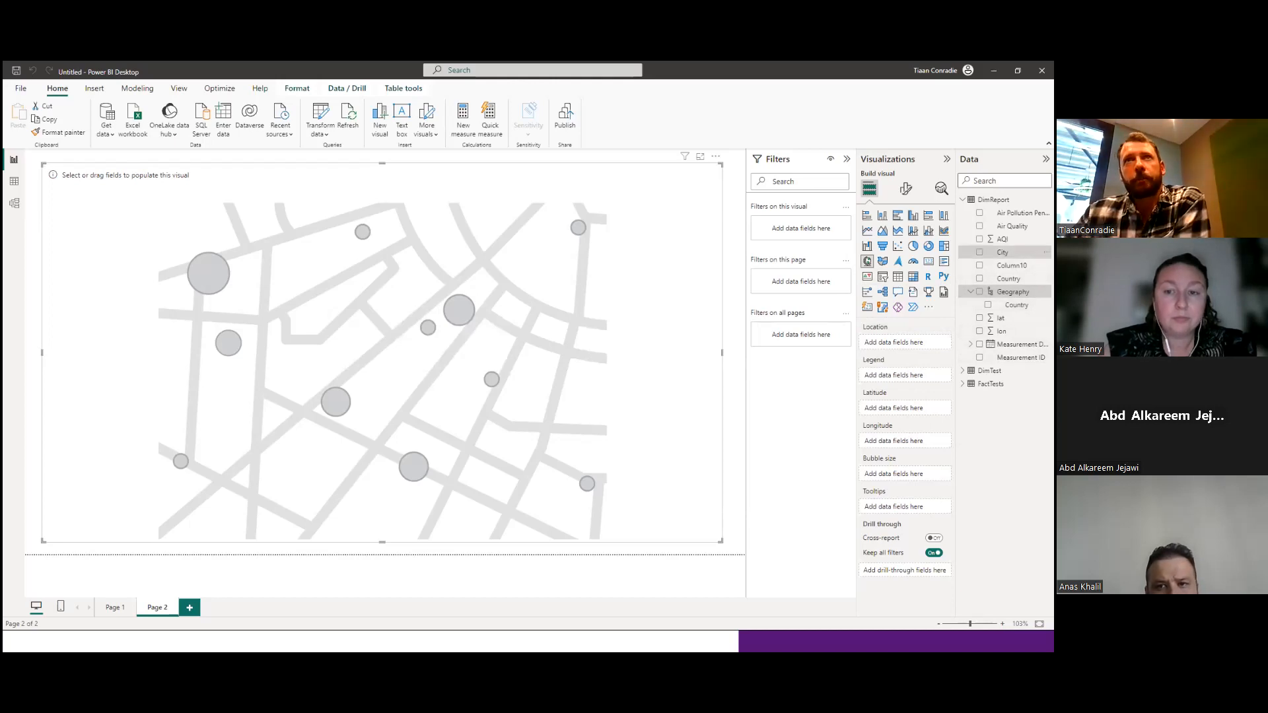
pyautogui.rightClick(1003, 253)
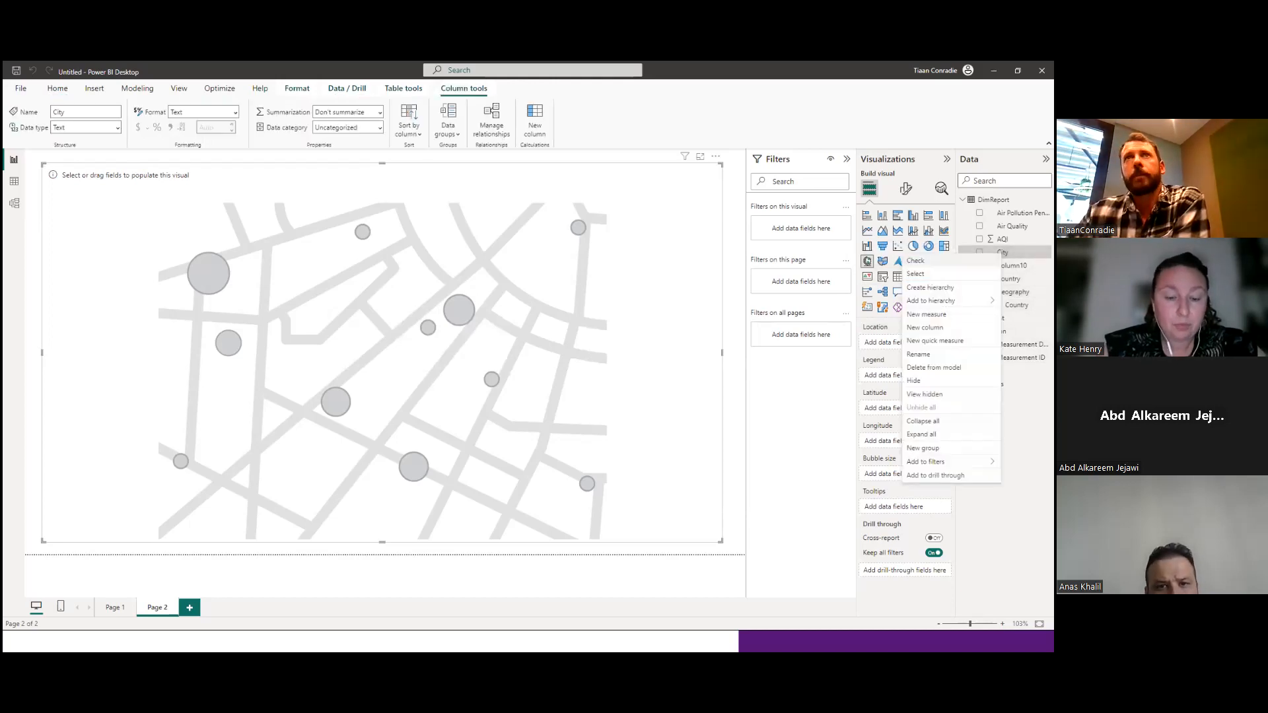
pyautogui.moveTo(951, 301)
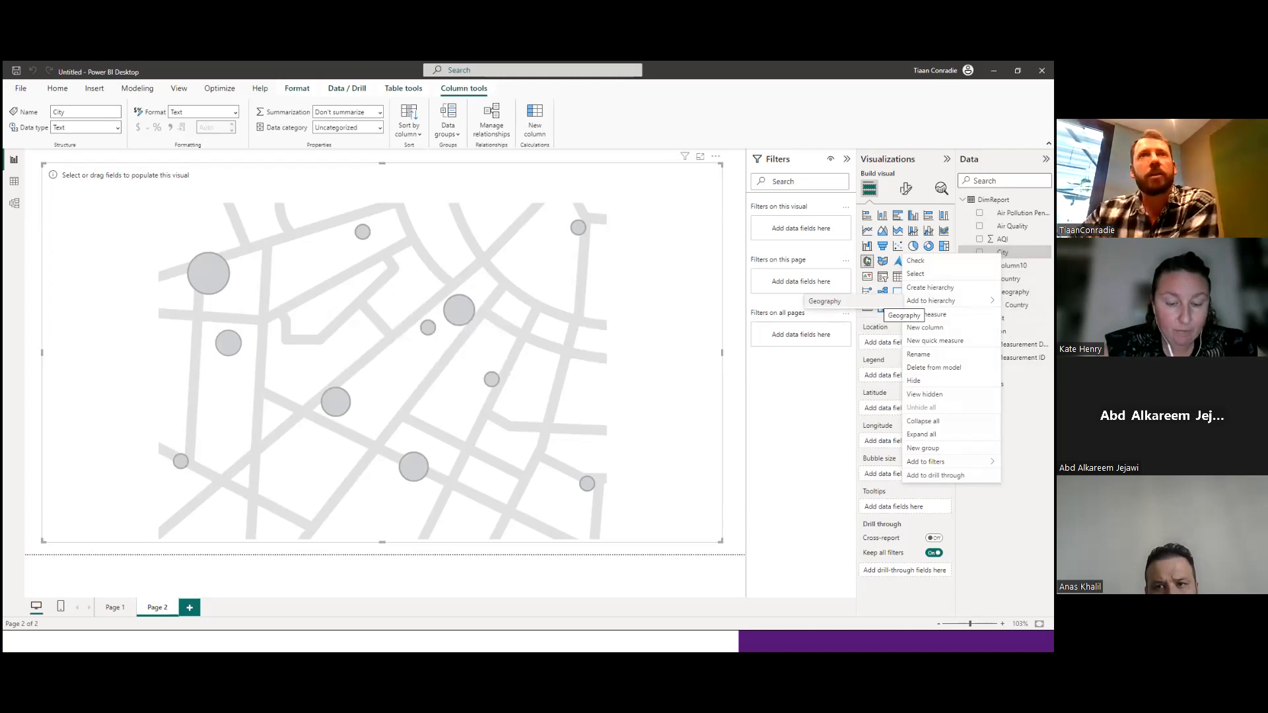
pyautogui.click(824, 301)
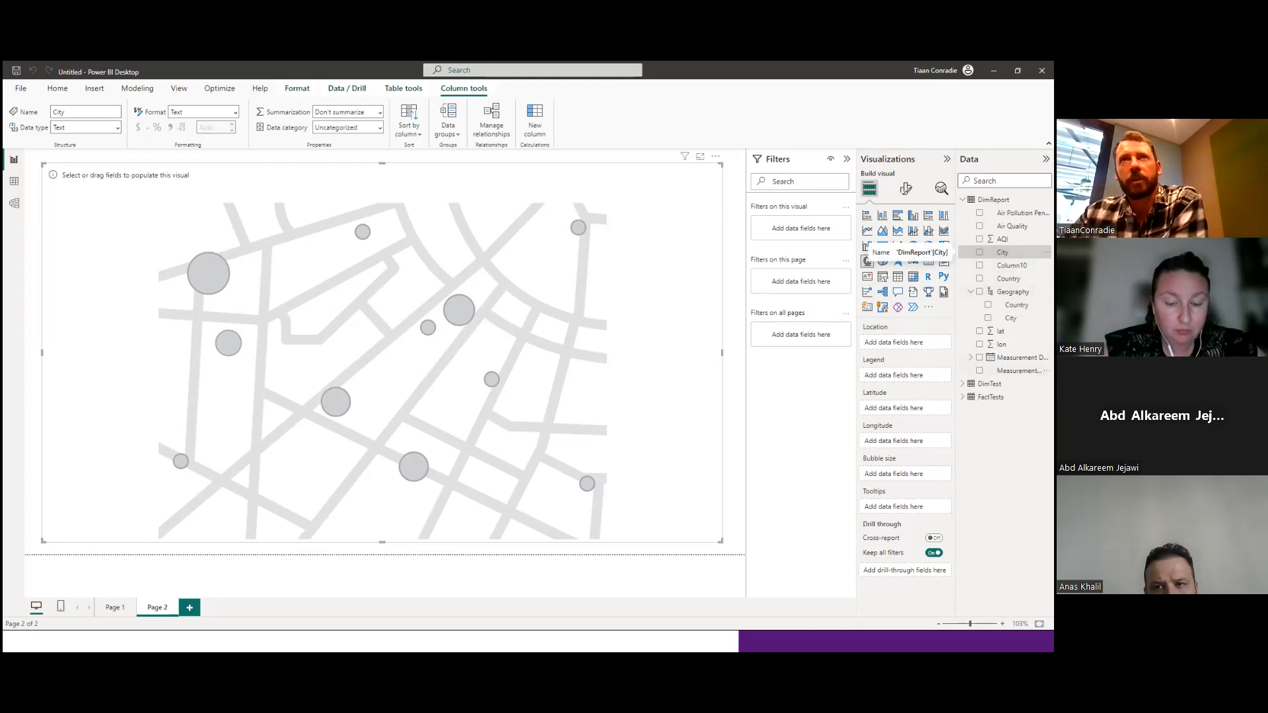
pyautogui.click(971, 291)
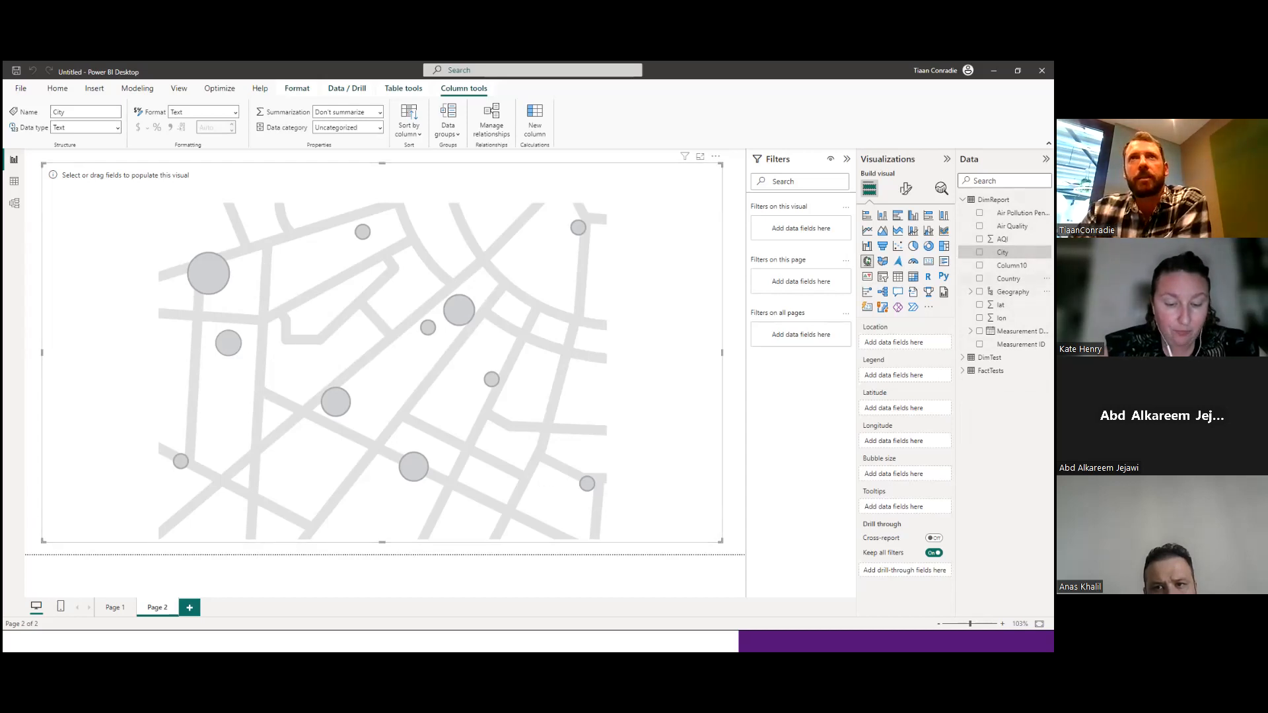
# Assign Geography to the map's location and legend, lat to its latitude and lon to its longitude.
pyautogui.moveTo(1013, 292); pyautogui.dragTo(873, 344)
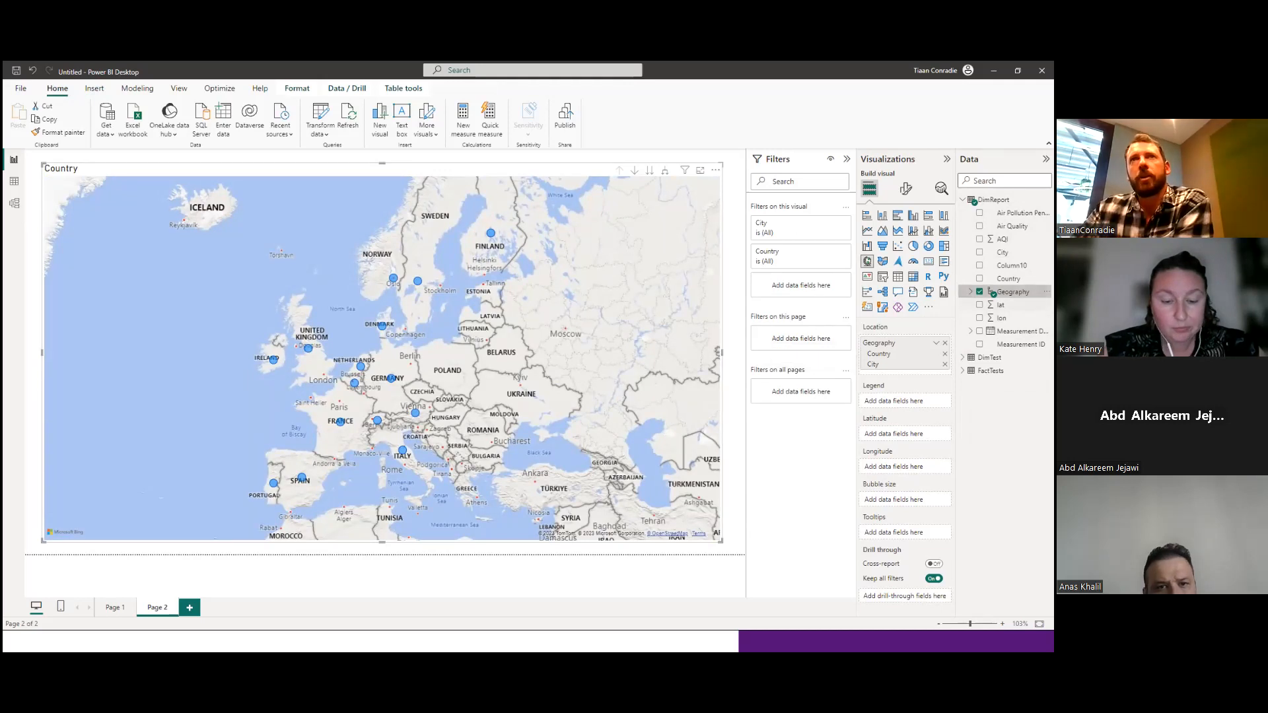
pyautogui.moveTo(1013, 292); pyautogui.dragTo(891, 402)
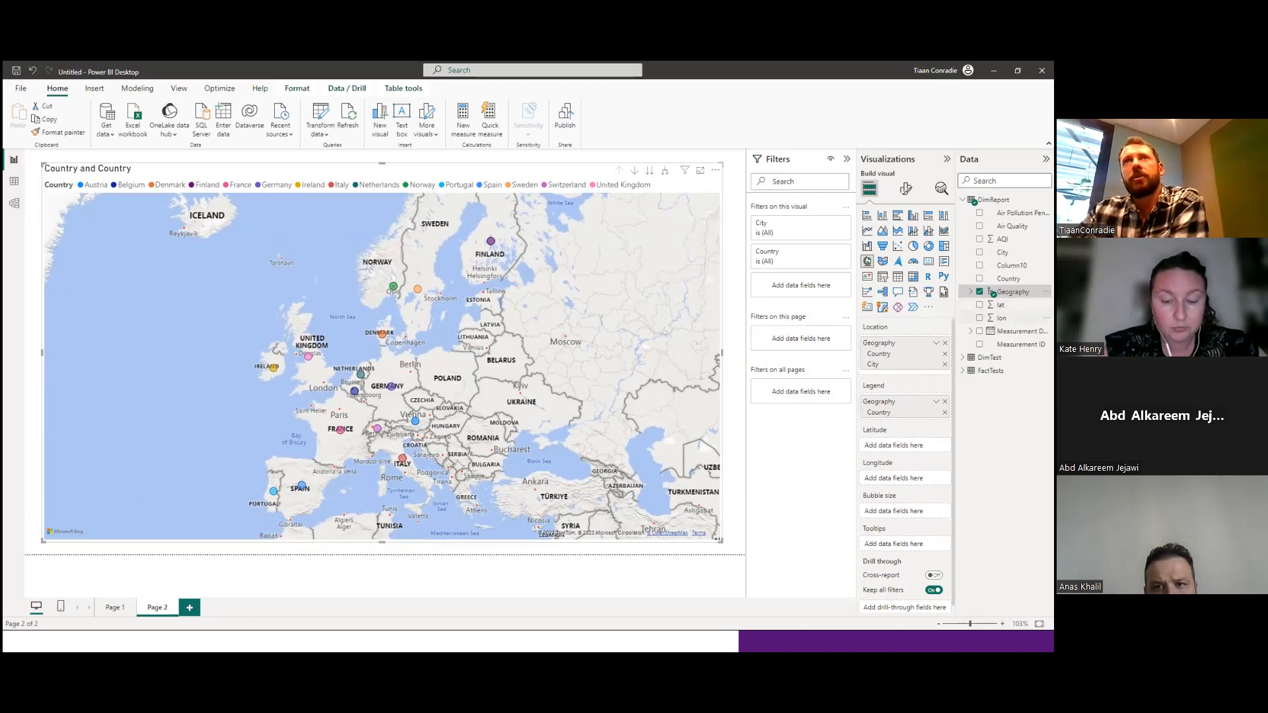
pyautogui.moveTo(1000, 304); pyautogui.dragTo(898, 446)
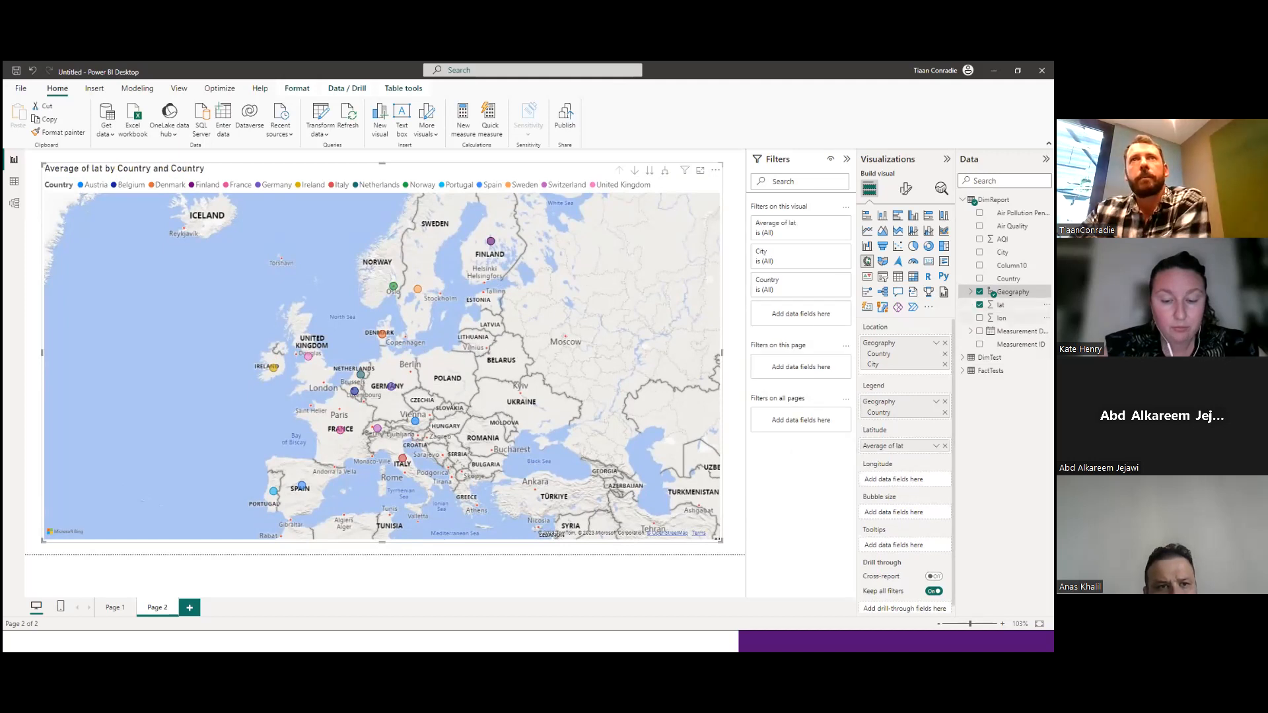
pyautogui.moveTo(1000, 317); pyautogui.dragTo(885, 481)
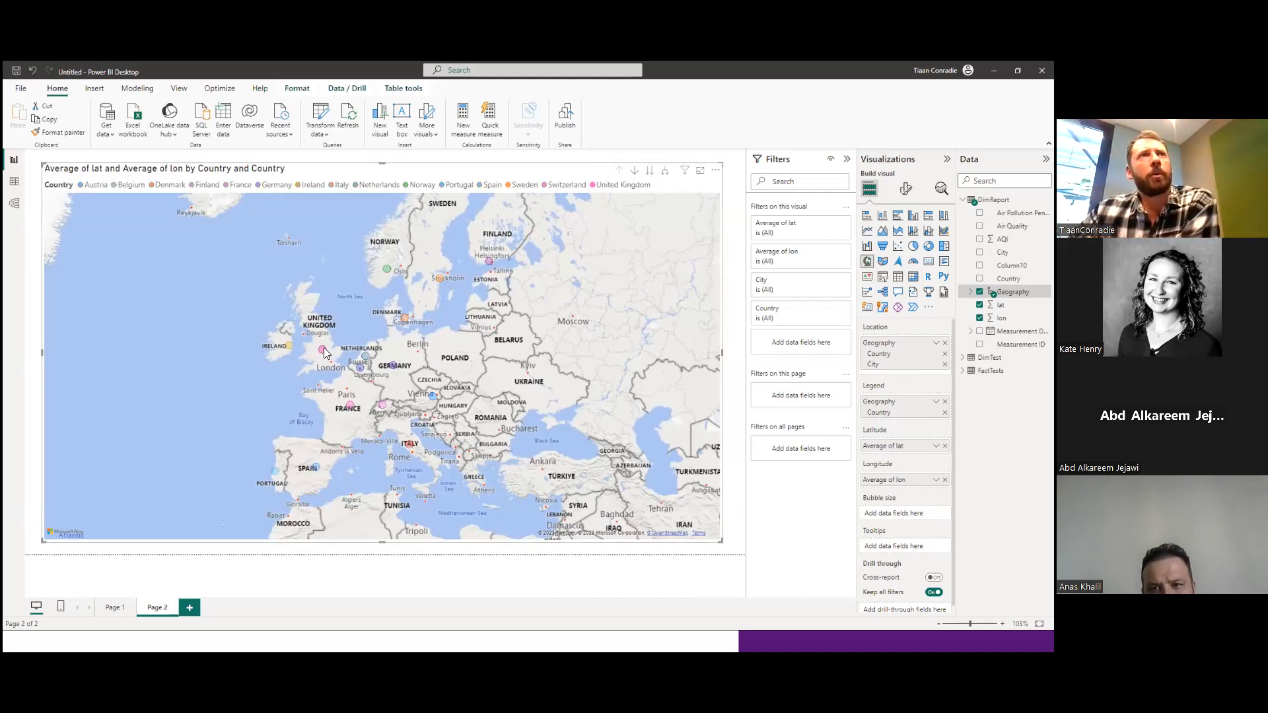
# Highlight the Belgium, Switzerland and Austria bubbles on the map one after another.
pyautogui.click(366, 357)
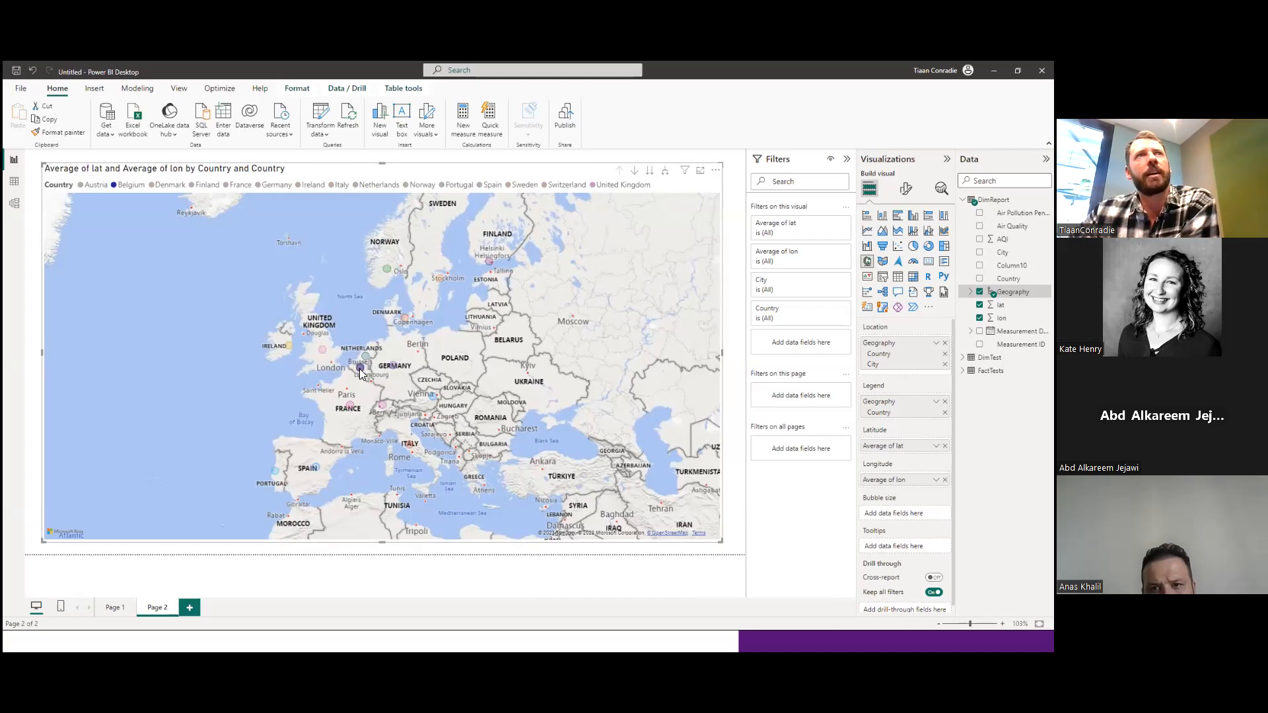
pyautogui.click(351, 404)
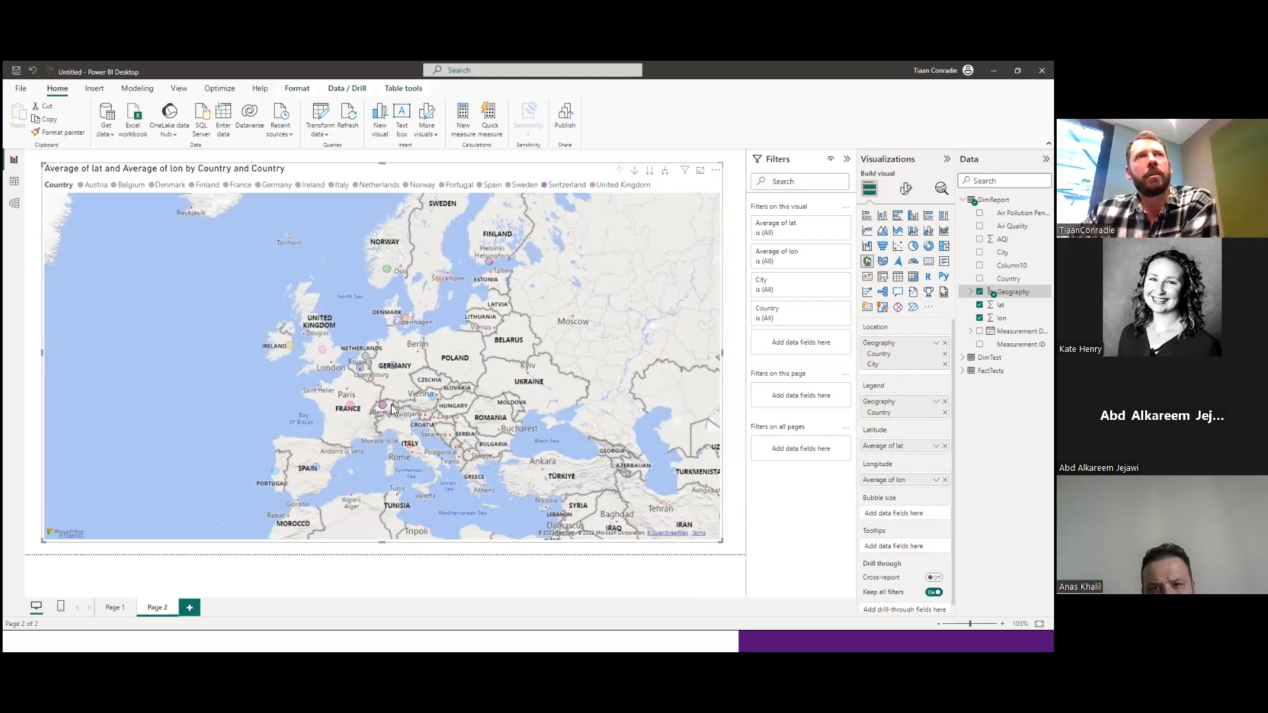
pyautogui.click(434, 397)
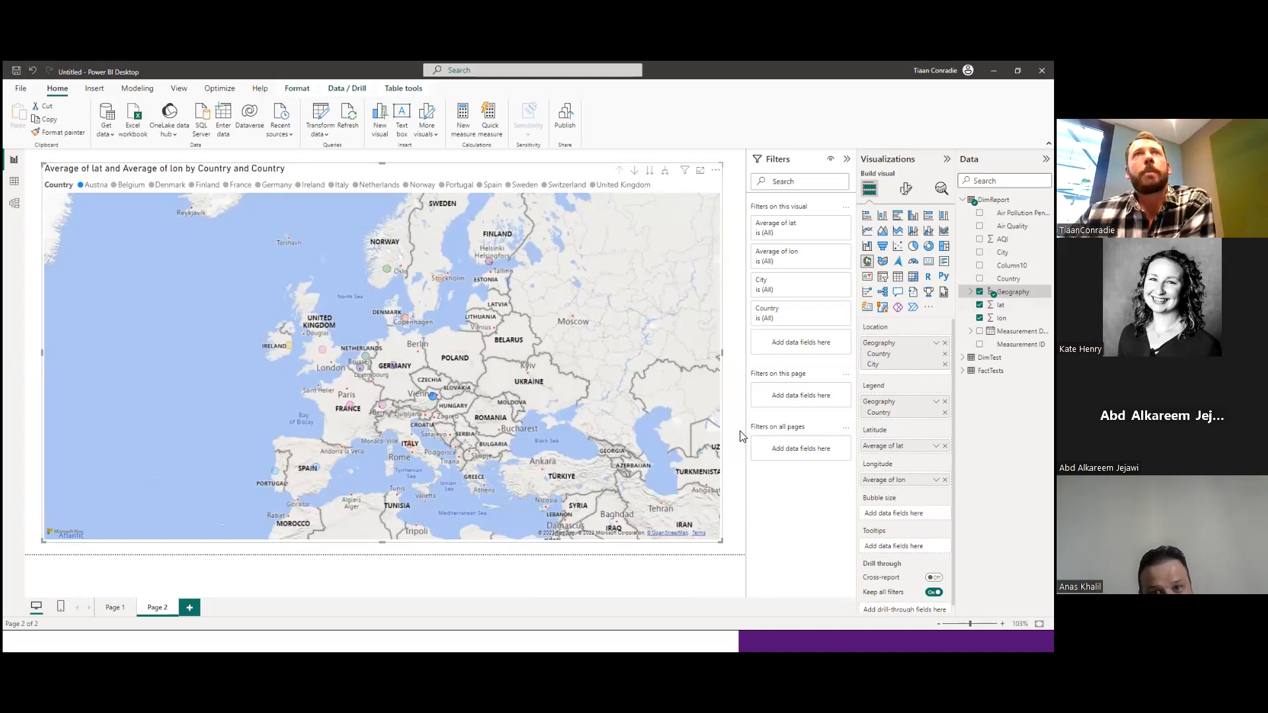
# Turn on drill-down mode for the map and drill into Germany to show its cities.
pyautogui.click(634, 172)
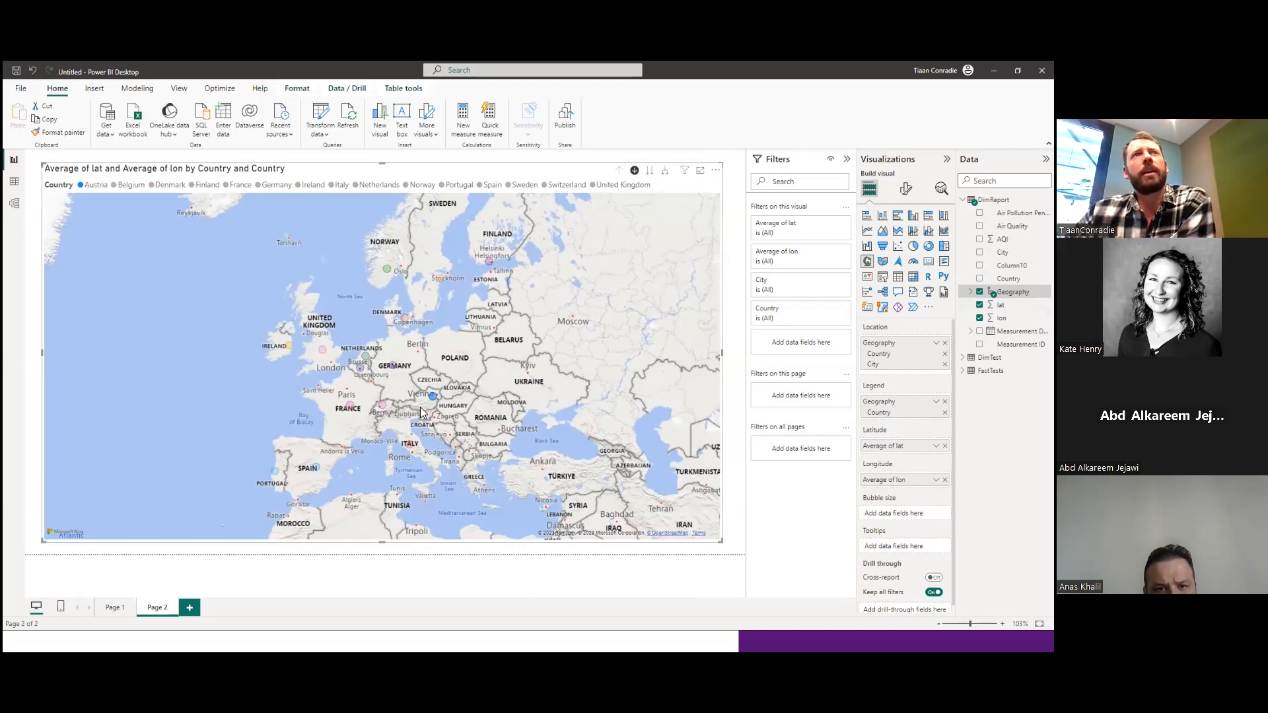
pyautogui.click(389, 363)
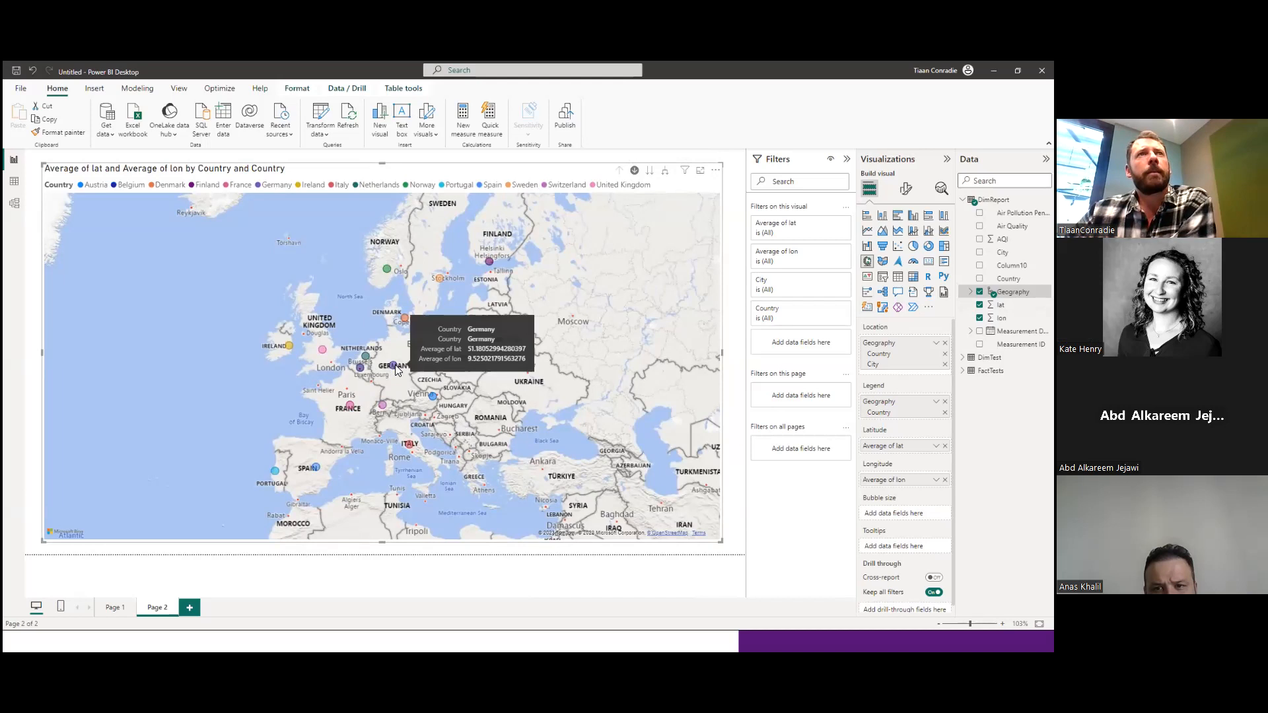
pyautogui.click(395, 366)
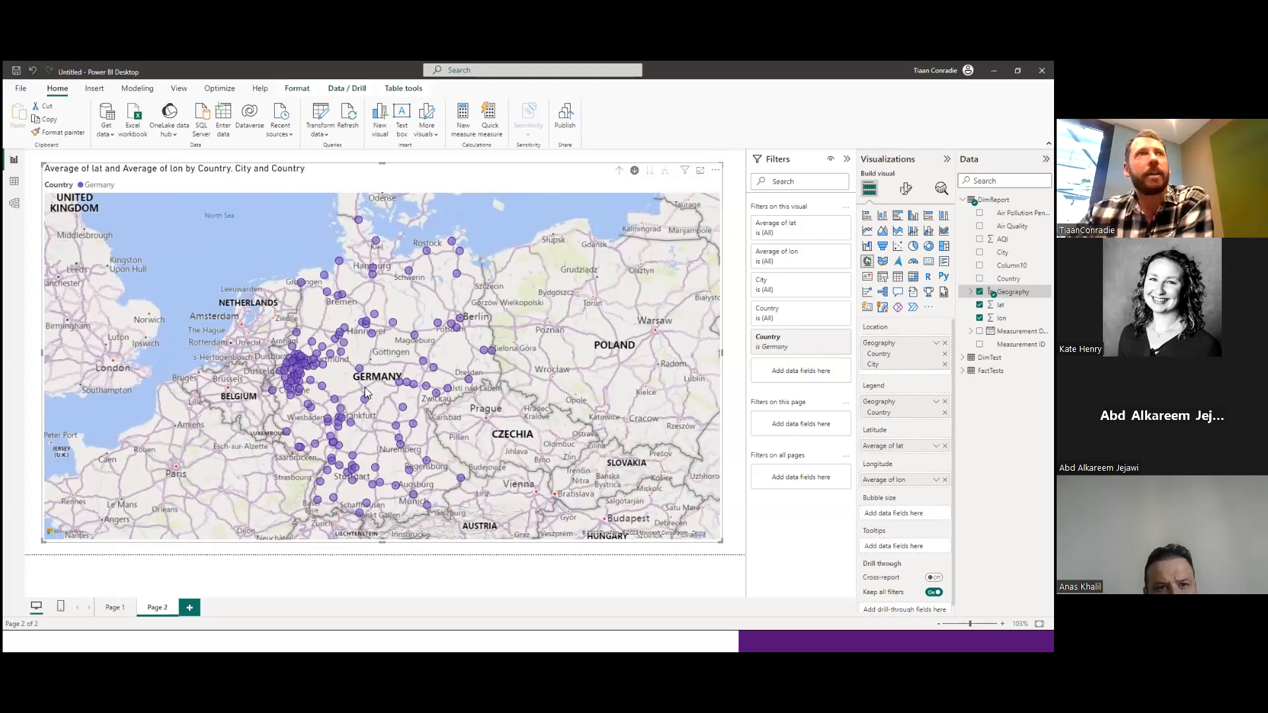
# Examine the German city points around Cologne up close, and drill the map back up to country level.
pyautogui.scroll(5, 288, 399)
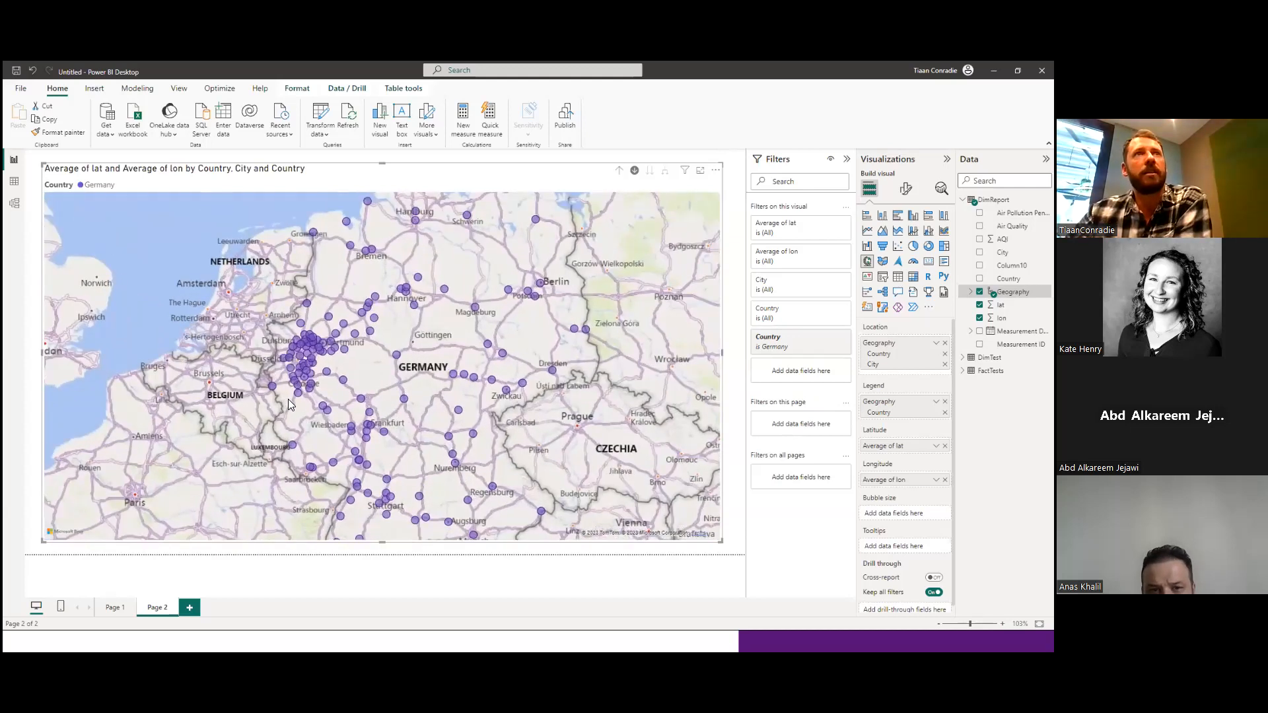
pyautogui.scroll(4, 406, 348)
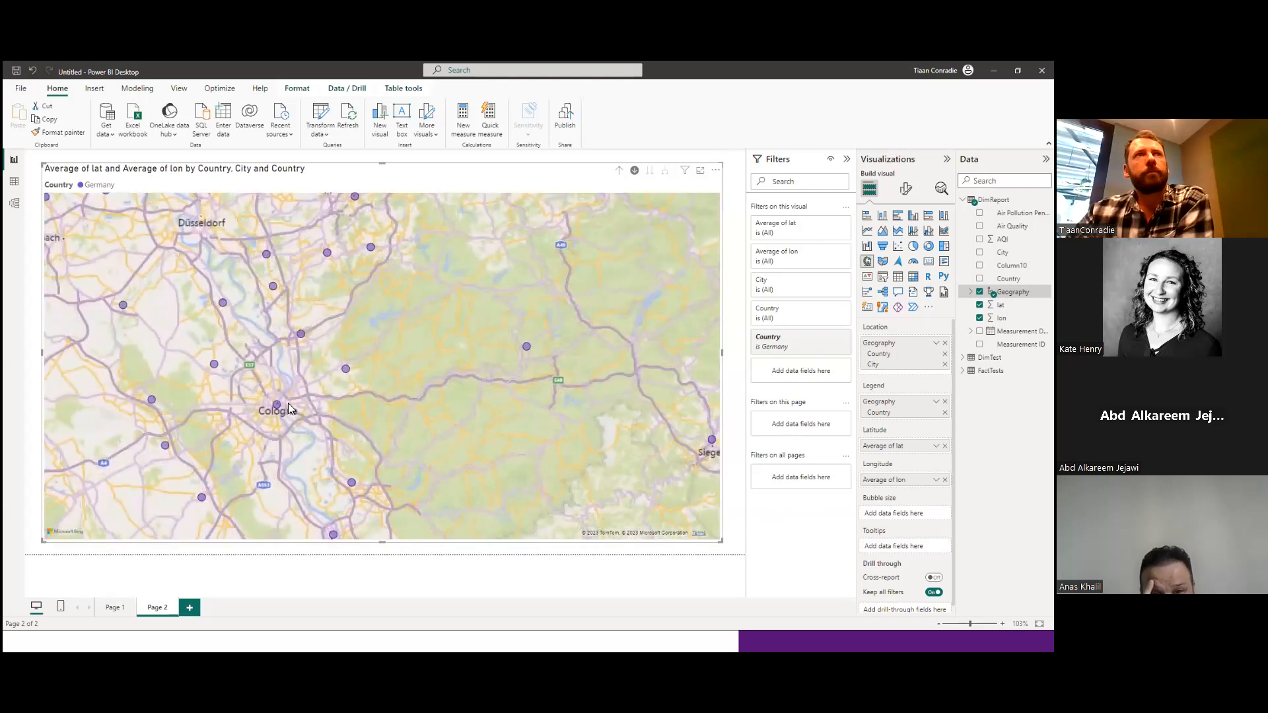
pyautogui.moveTo(276, 408)
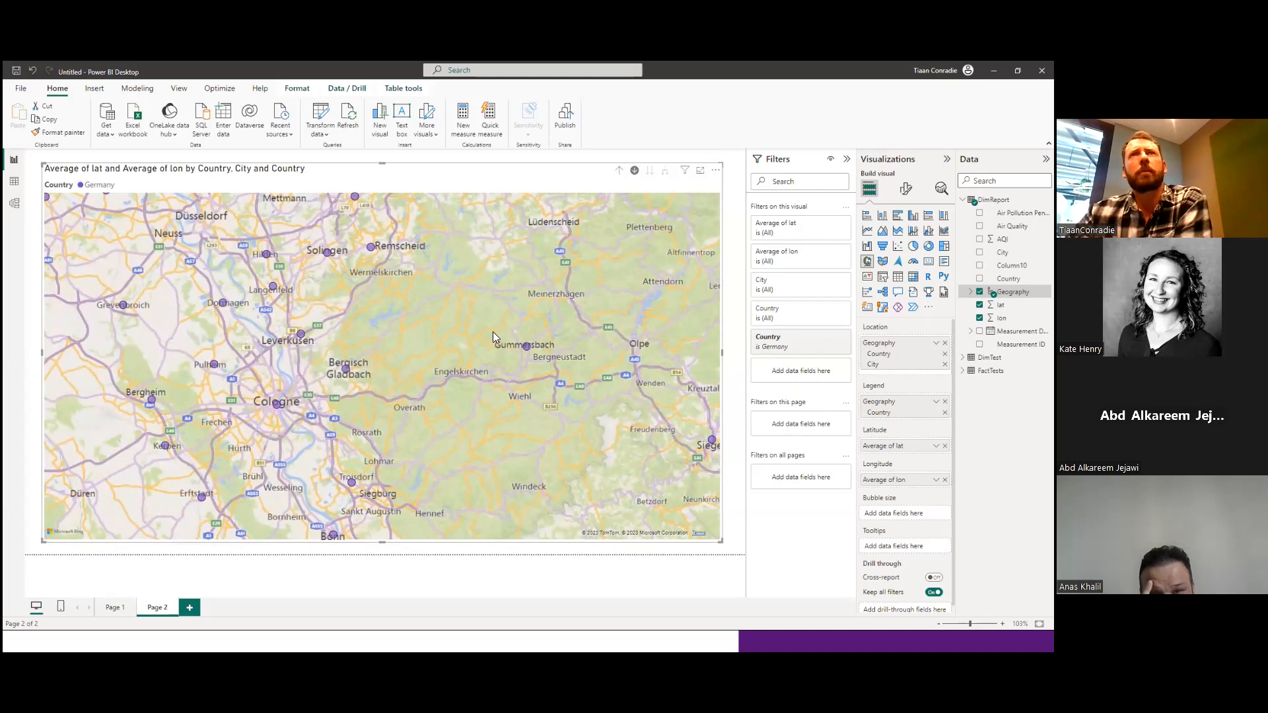
pyautogui.scroll(-2, 396, 373)
pyautogui.scroll(-5, 396, 380)
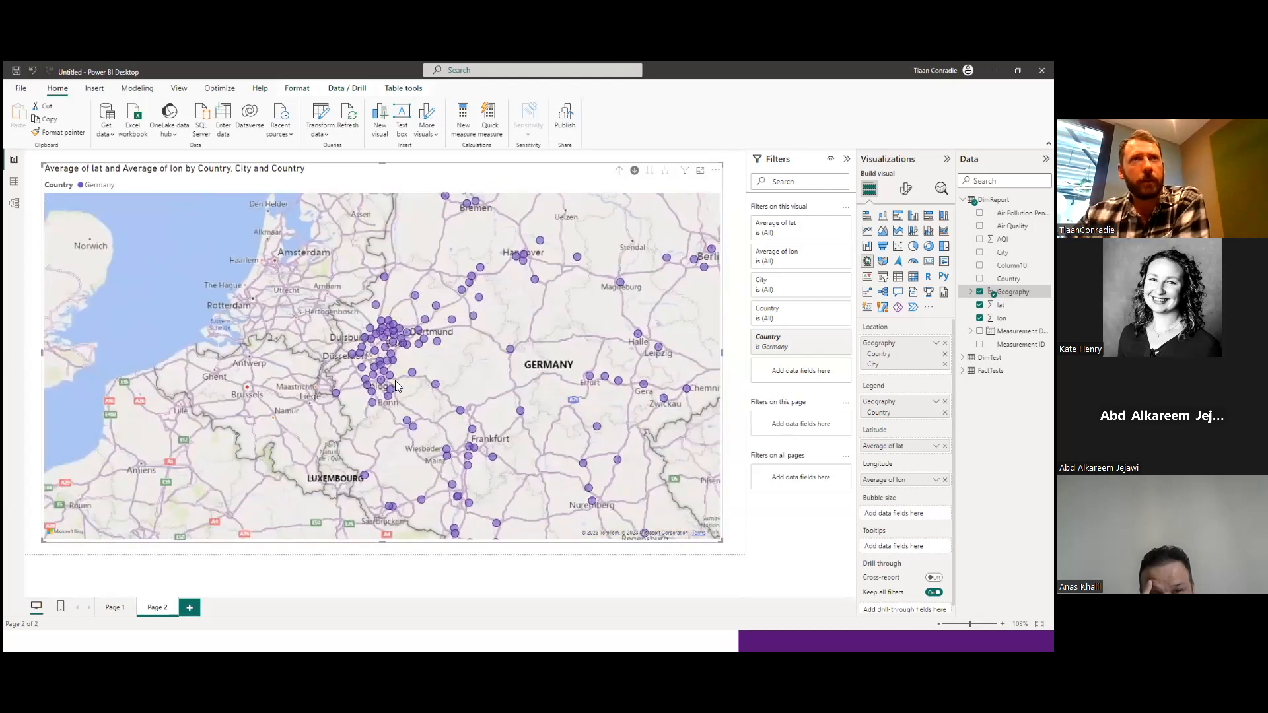
pyautogui.moveTo(506, 382); pyautogui.dragTo(471, 369)
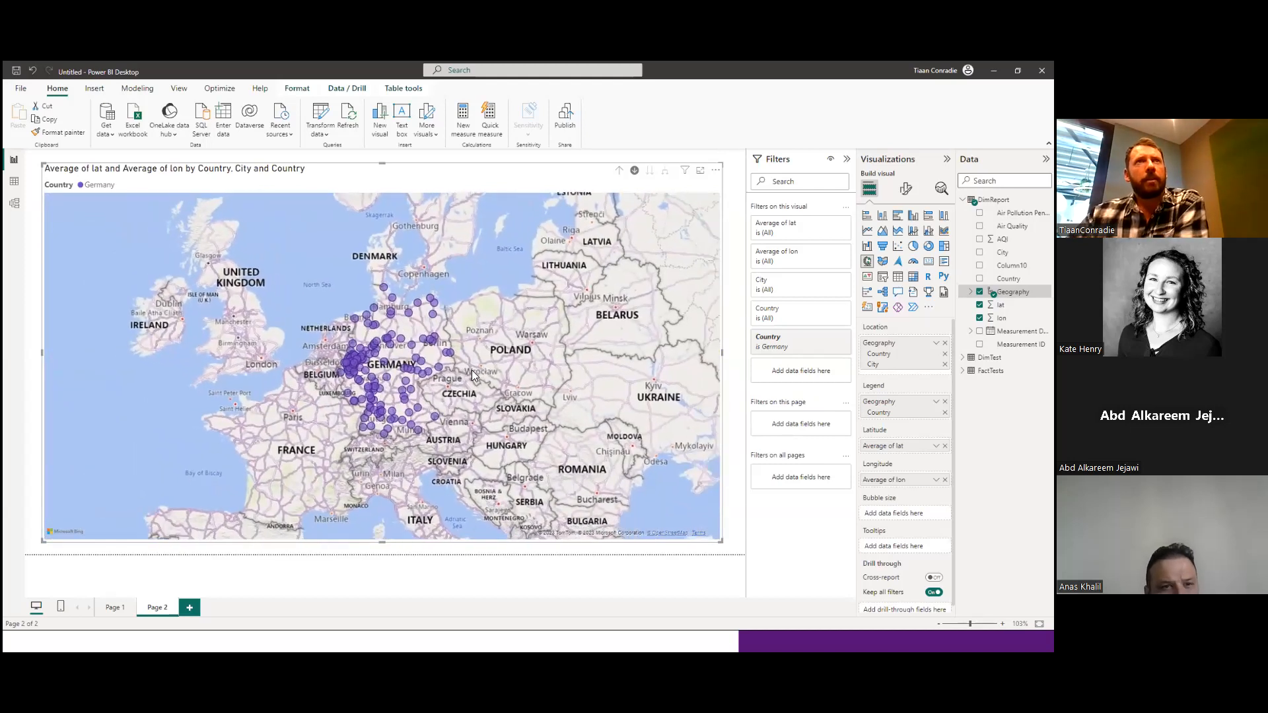
pyautogui.click(619, 173)
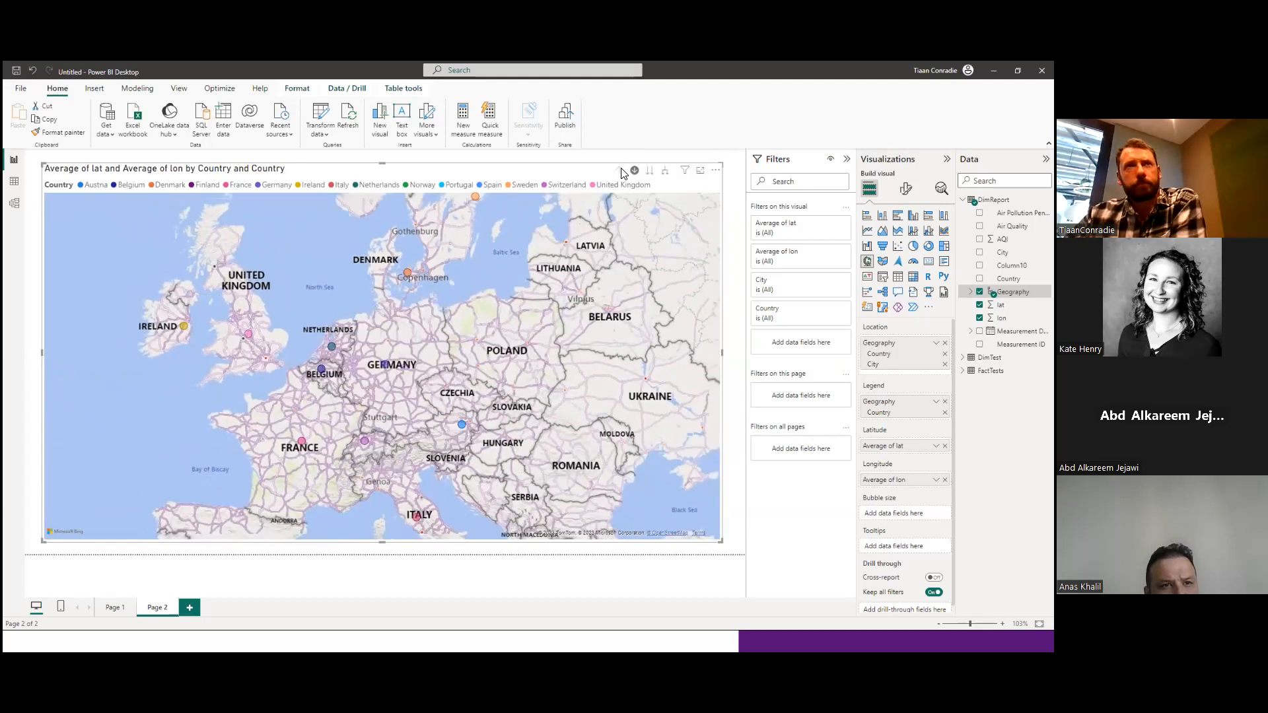
pyautogui.moveTo(486, 387); pyautogui.dragTo(464, 377)
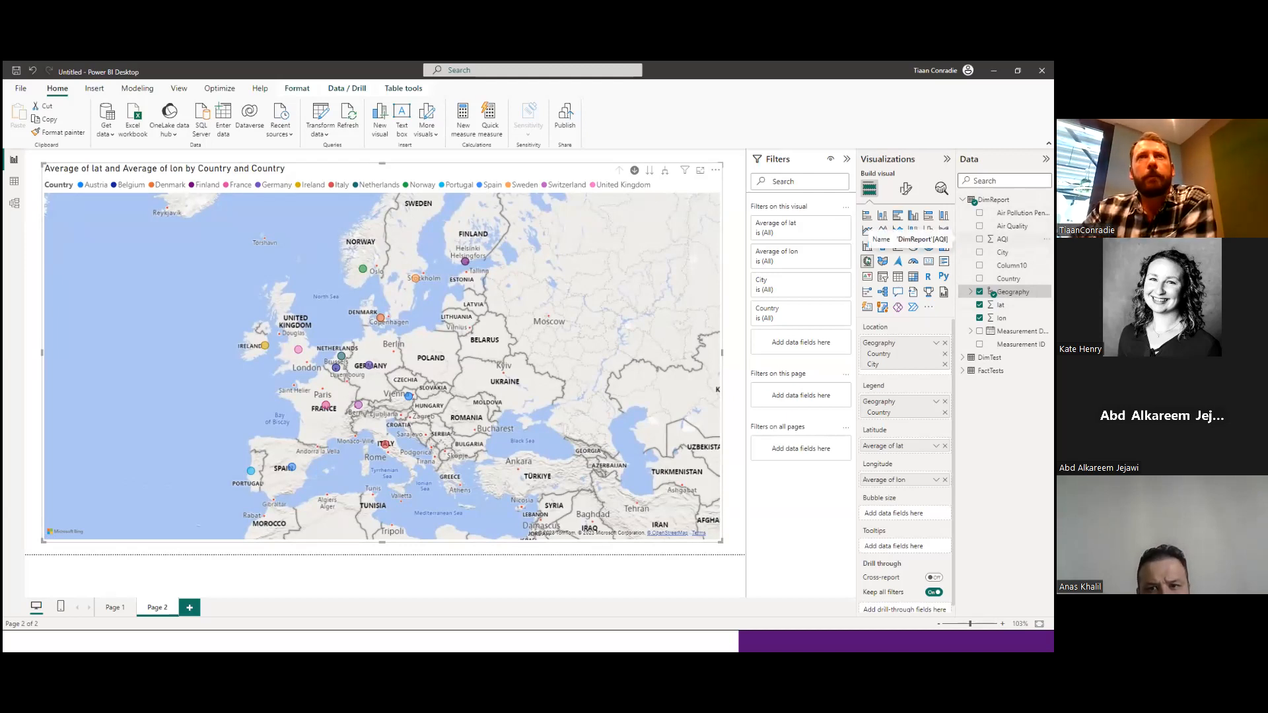
# Size the map bubbles by AQI and set its aggregation to Average.
pyautogui.moveTo(1001, 239); pyautogui.dragTo(885, 516)
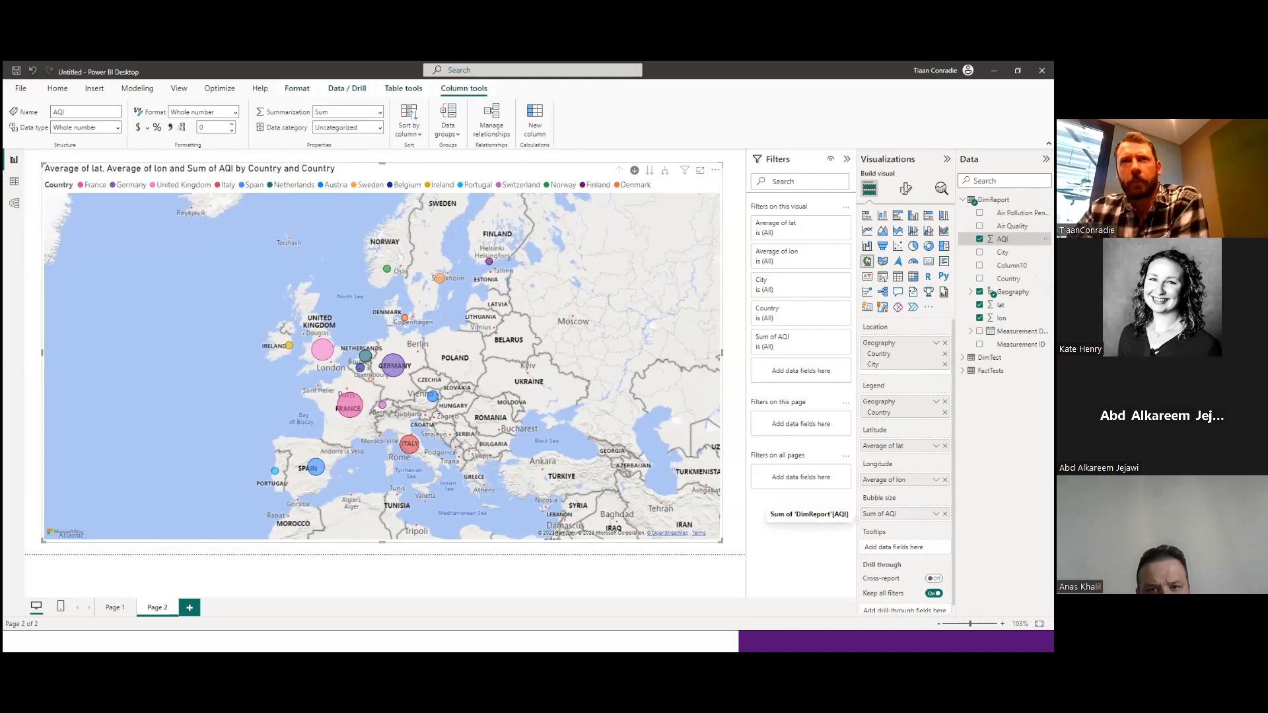
pyautogui.click(936, 514)
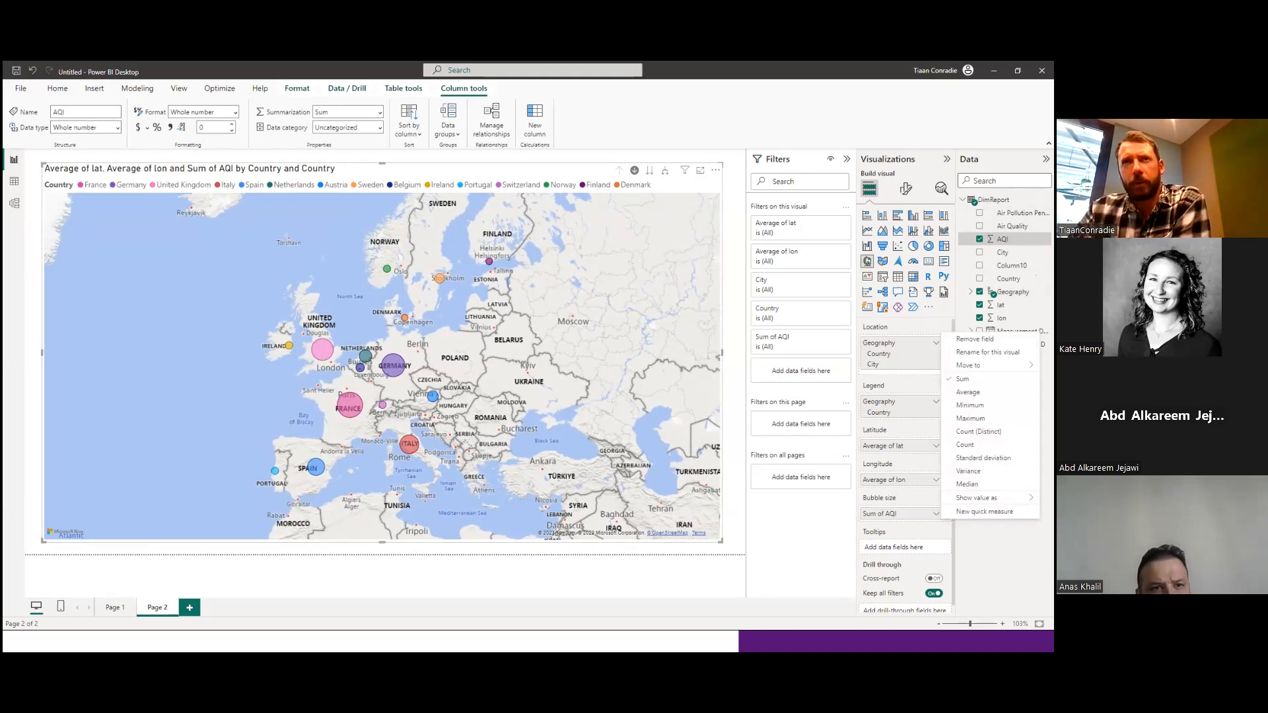
pyautogui.click(968, 392)
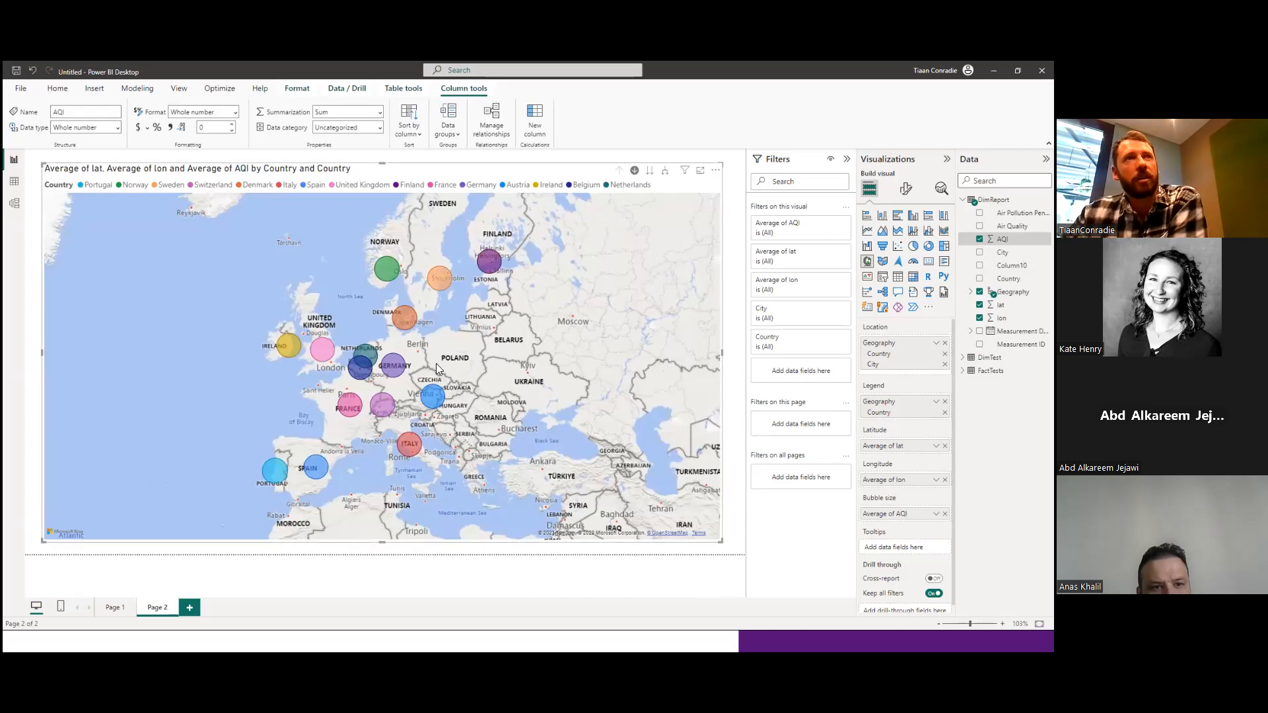
pyautogui.moveTo(378, 276)
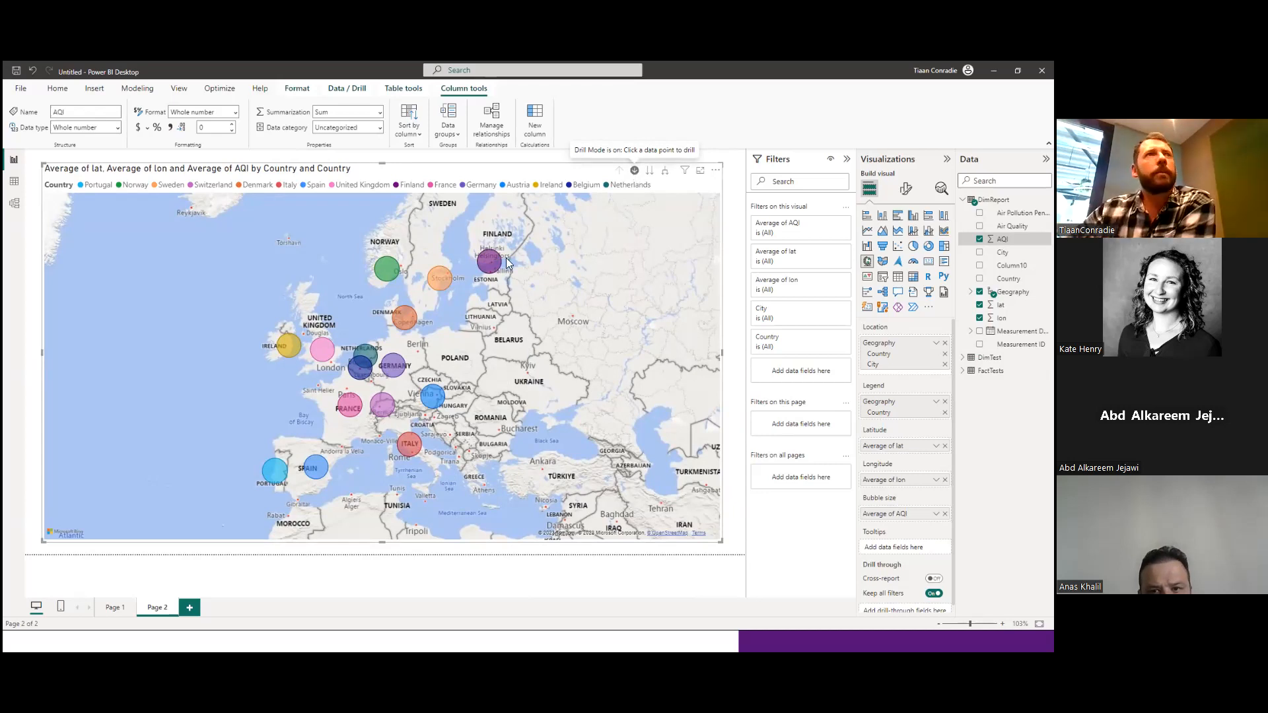
# Drill into France on the bubble map and examine the city bubbles' AQI details in the south of the country.
pyautogui.click(346, 407)
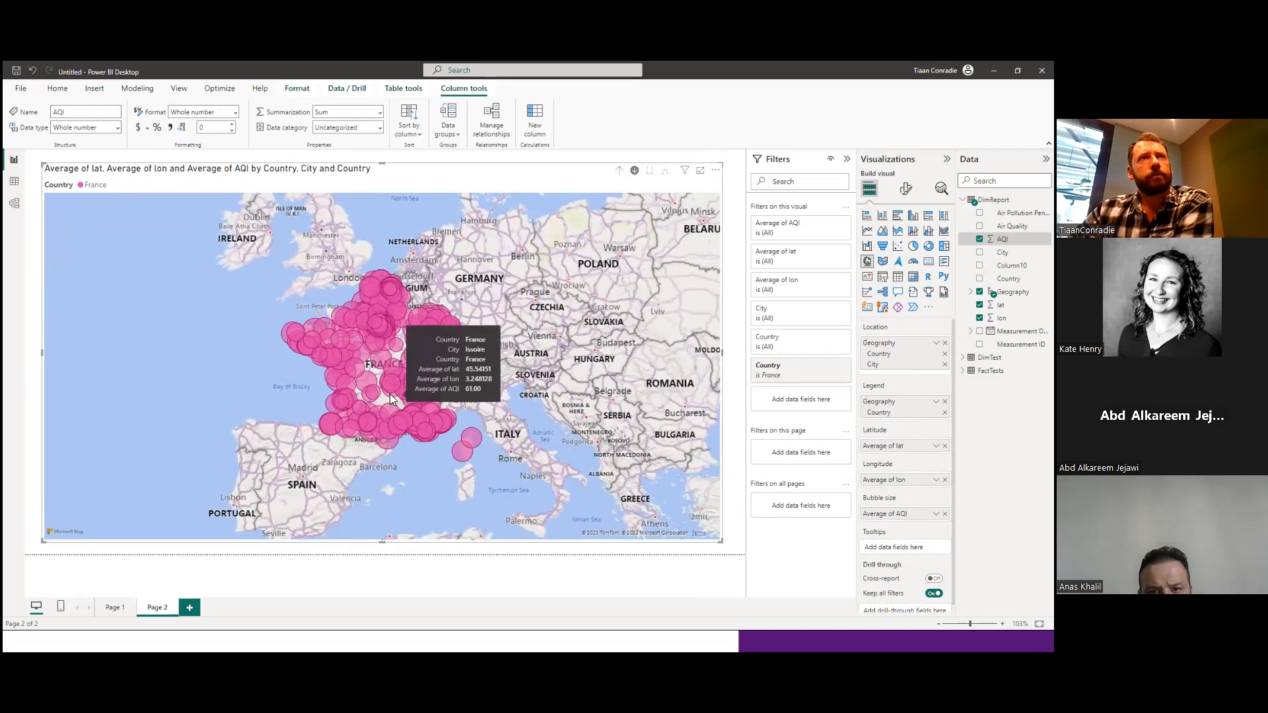
pyautogui.scroll(3, 384, 431)
pyautogui.scroll(1, 386, 431)
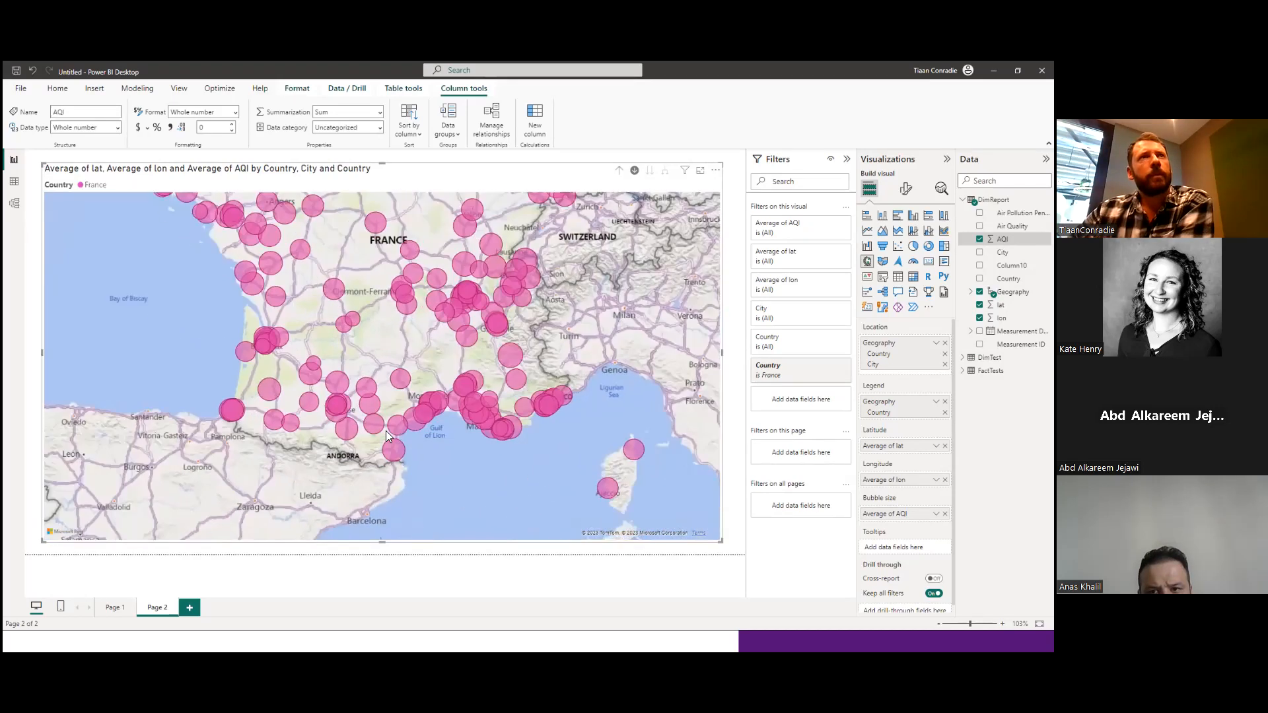
pyautogui.moveTo(435, 329); pyautogui.dragTo(407, 375)
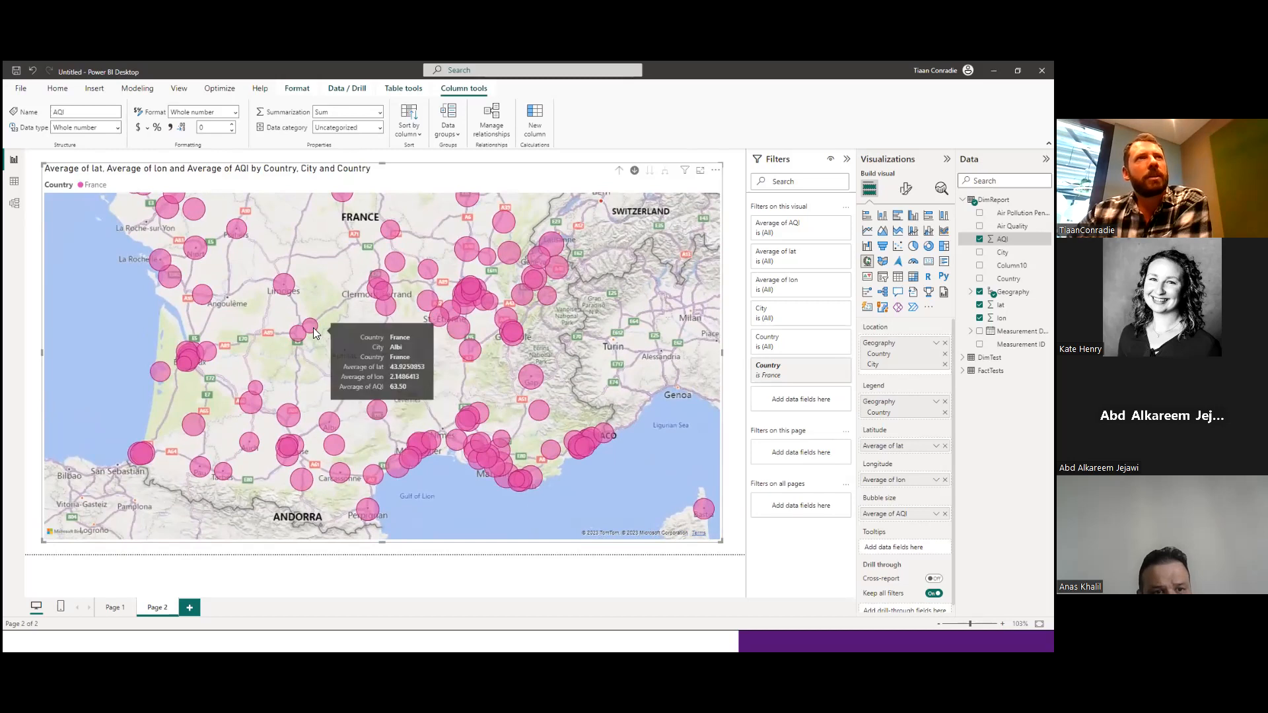
pyautogui.moveTo(311, 328)
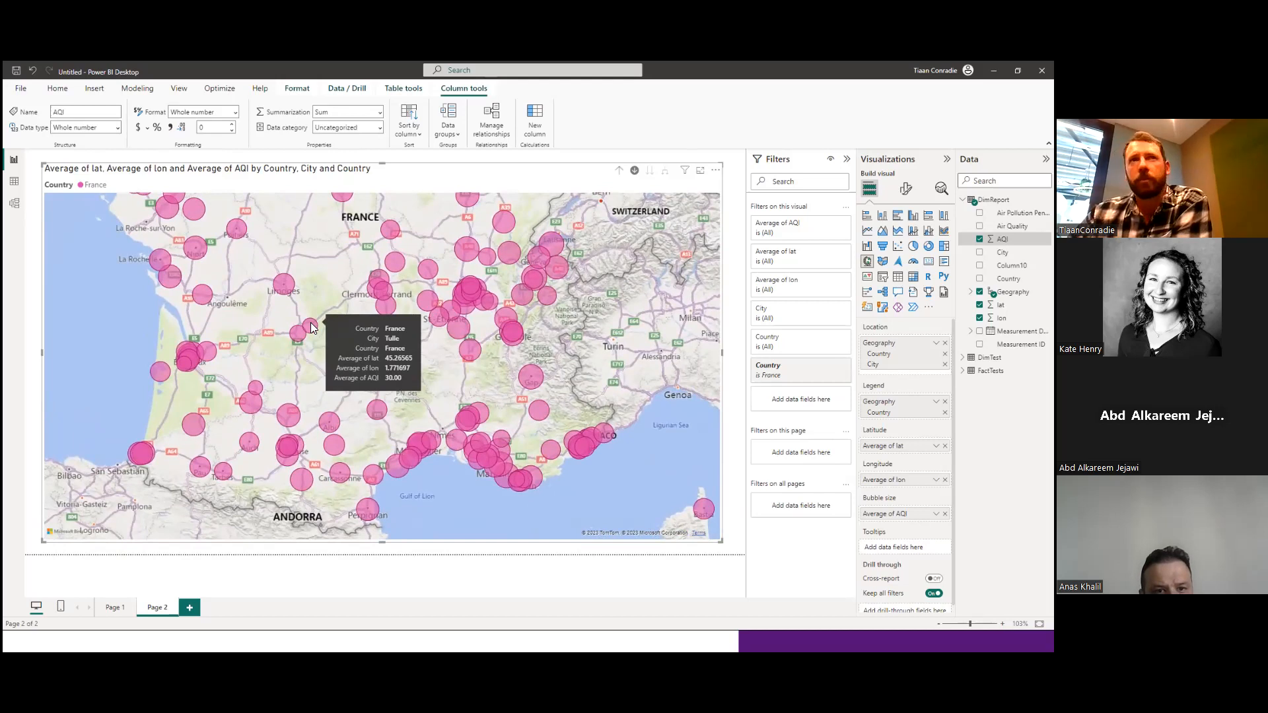
pyautogui.moveTo(462, 329)
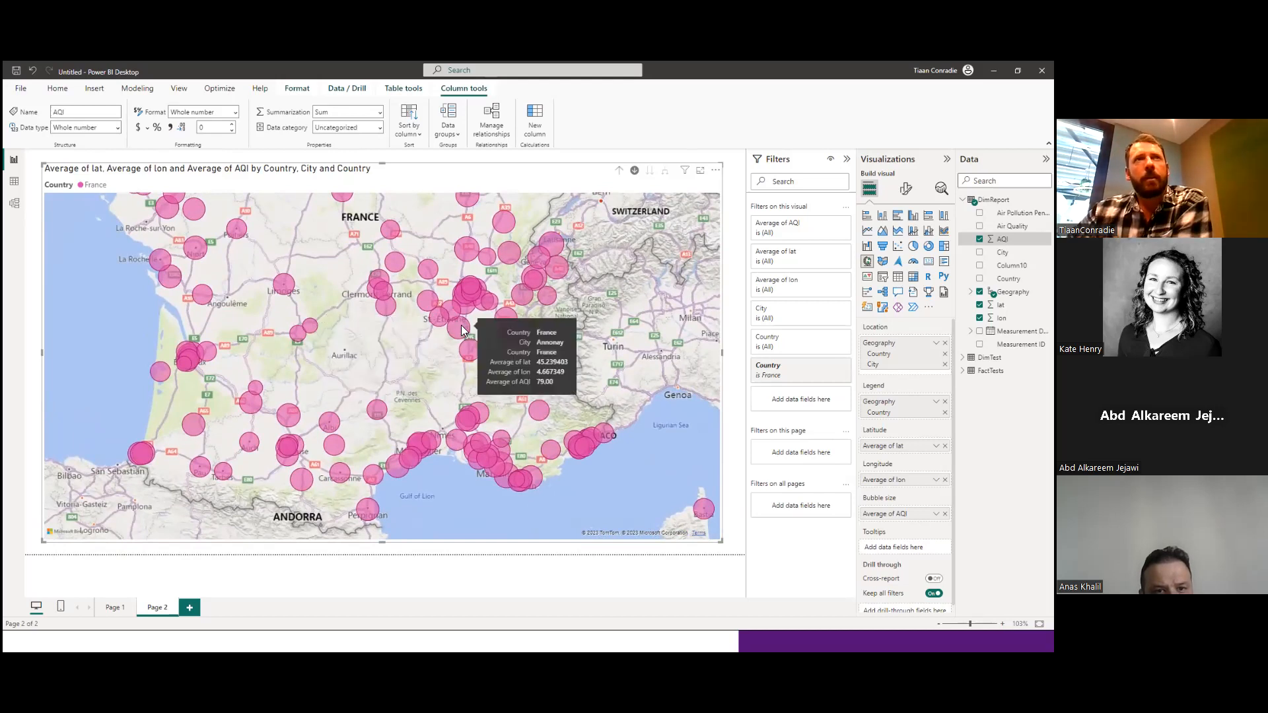
pyautogui.moveTo(468, 292)
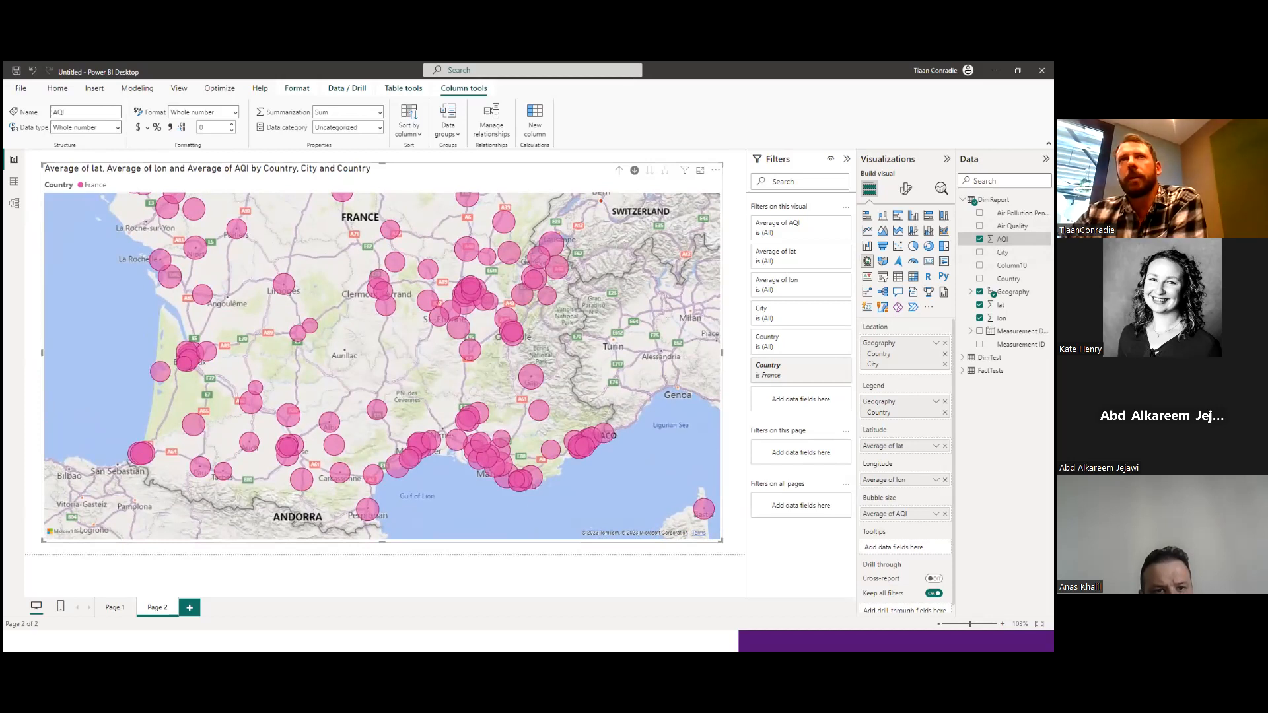
pyautogui.moveTo(801, 507); pyautogui.dragTo(802, 508)
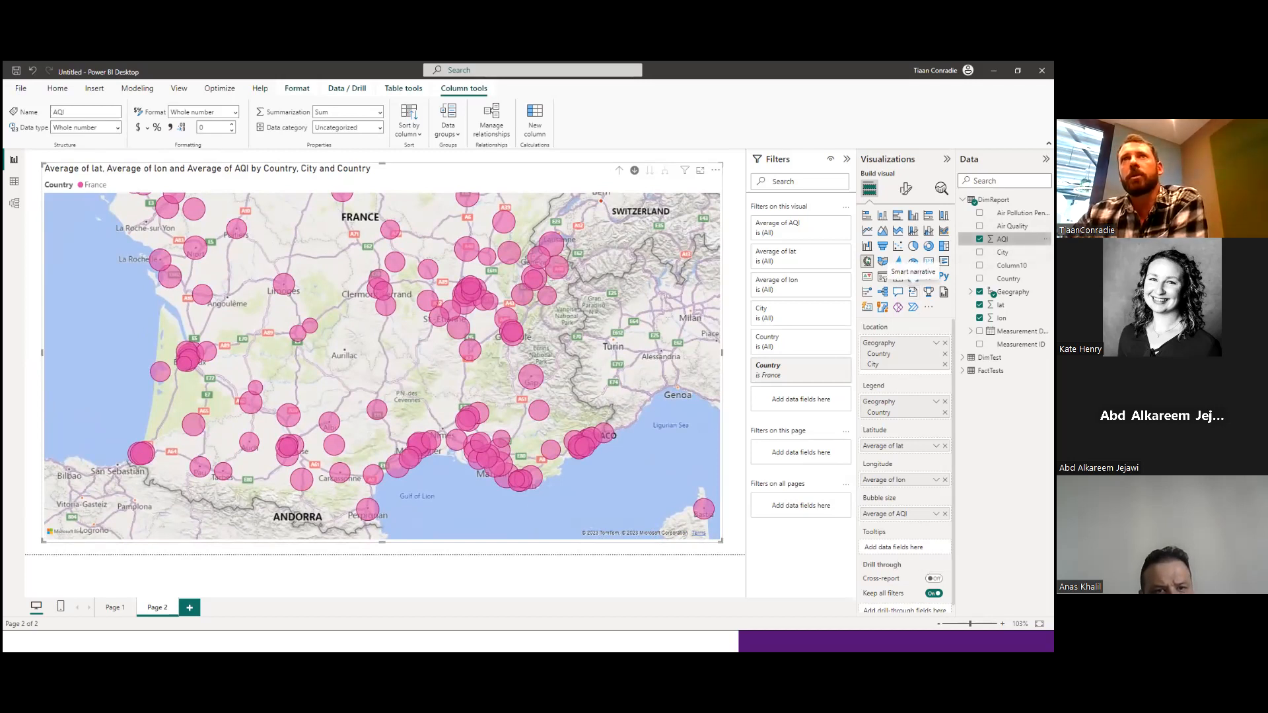
# Add Air Quality to the bubble map's tooltips and drill the map back up to country level.
pyautogui.moveTo(1012, 226); pyautogui.dragTo(898, 546)
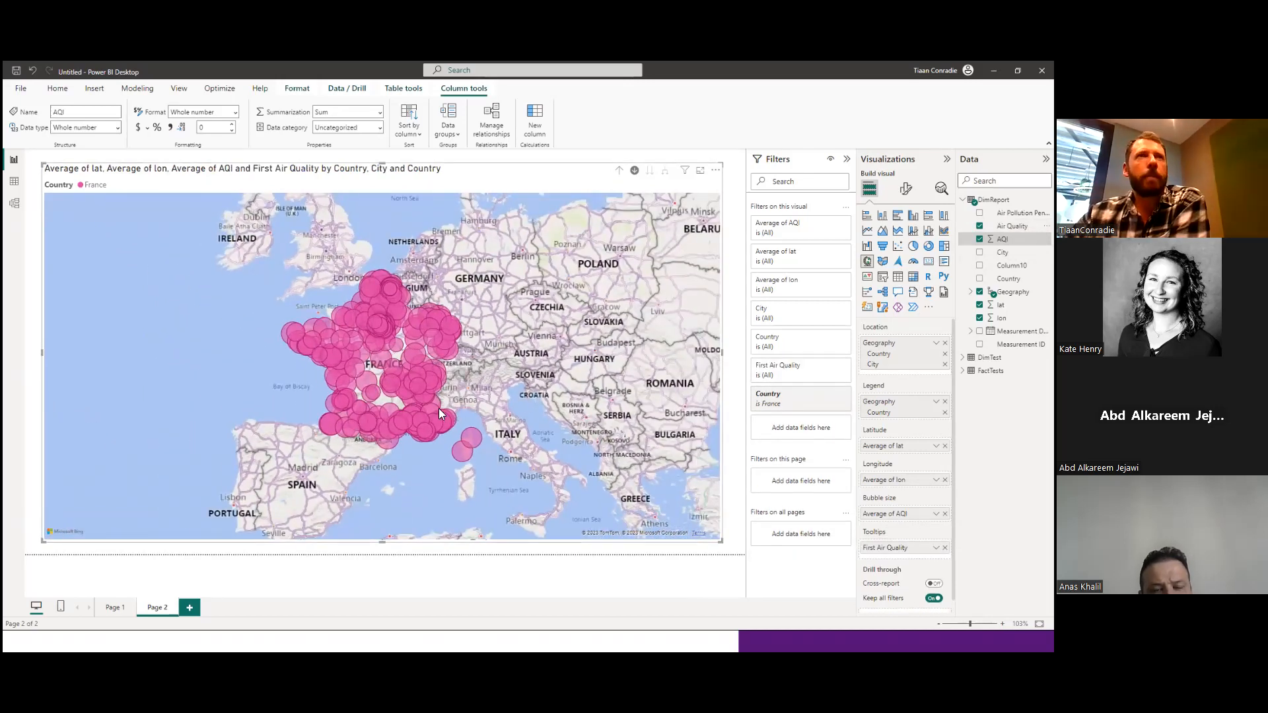
pyautogui.scroll(3, 439, 408)
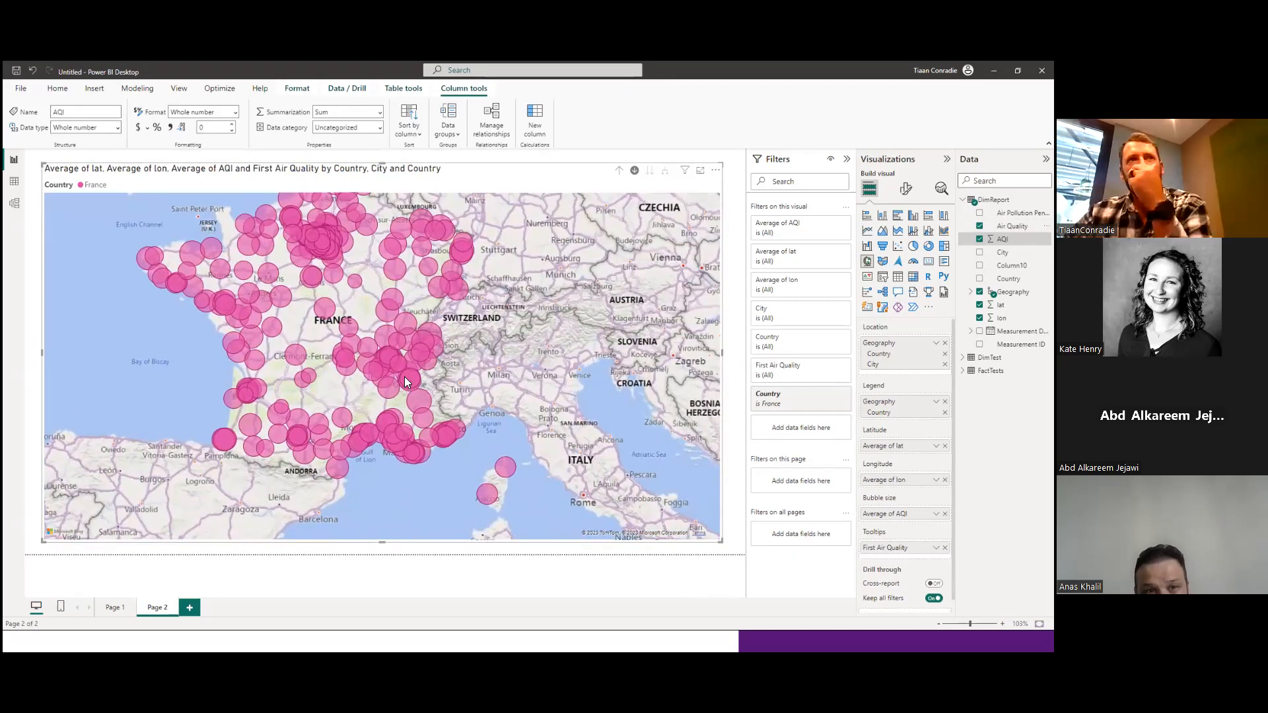
pyautogui.moveTo(407, 379)
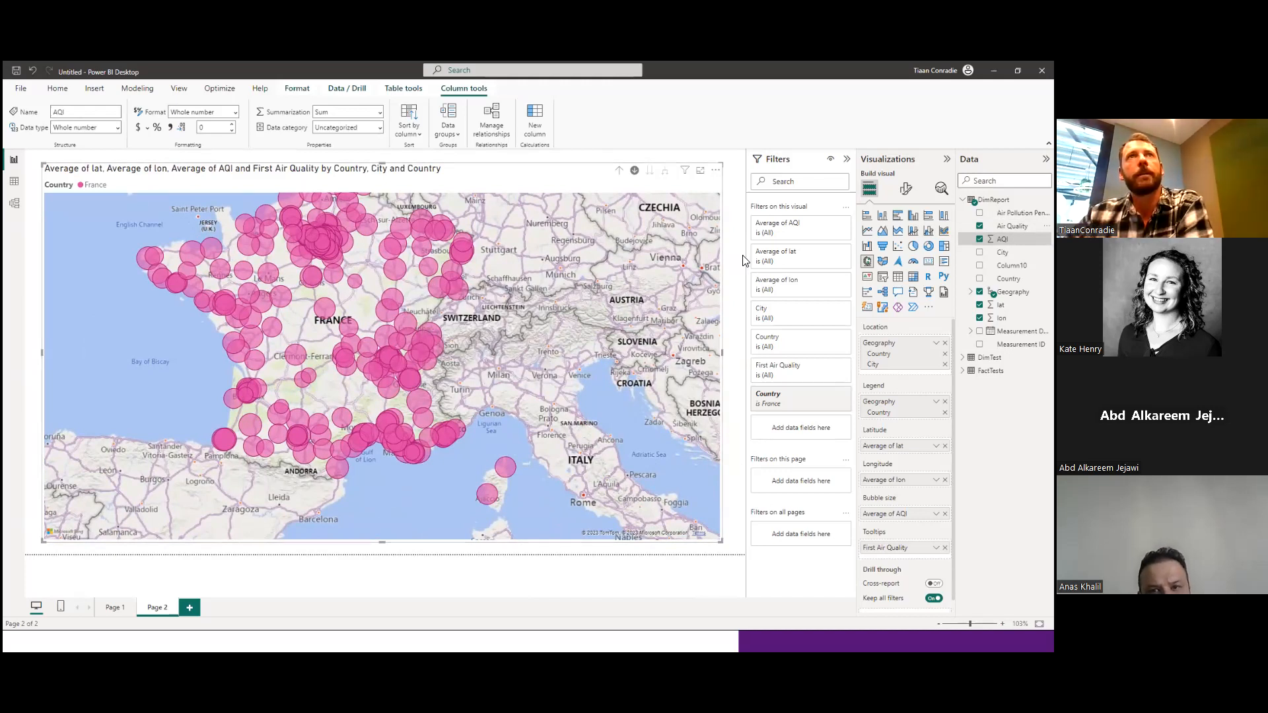
pyautogui.click(618, 171)
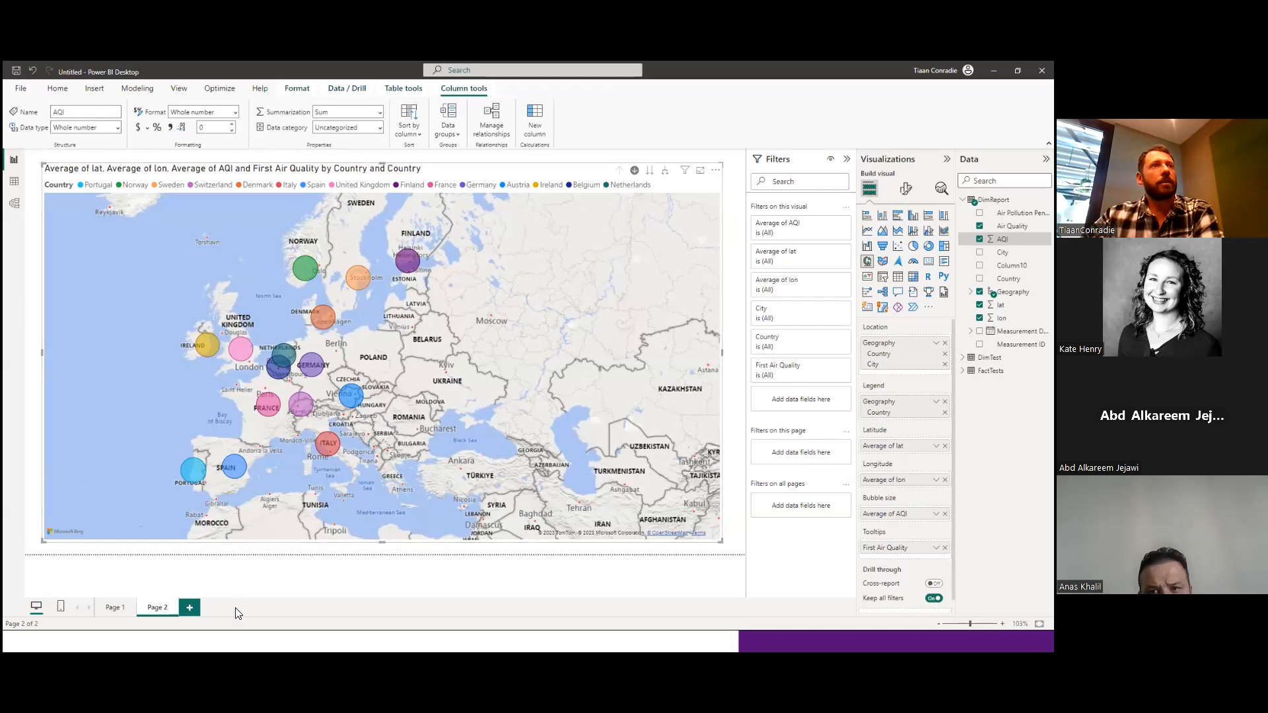
# Add a new report page with an empty filled map and enlarge it to cover most of the canvas.
pyautogui.click(192, 608)
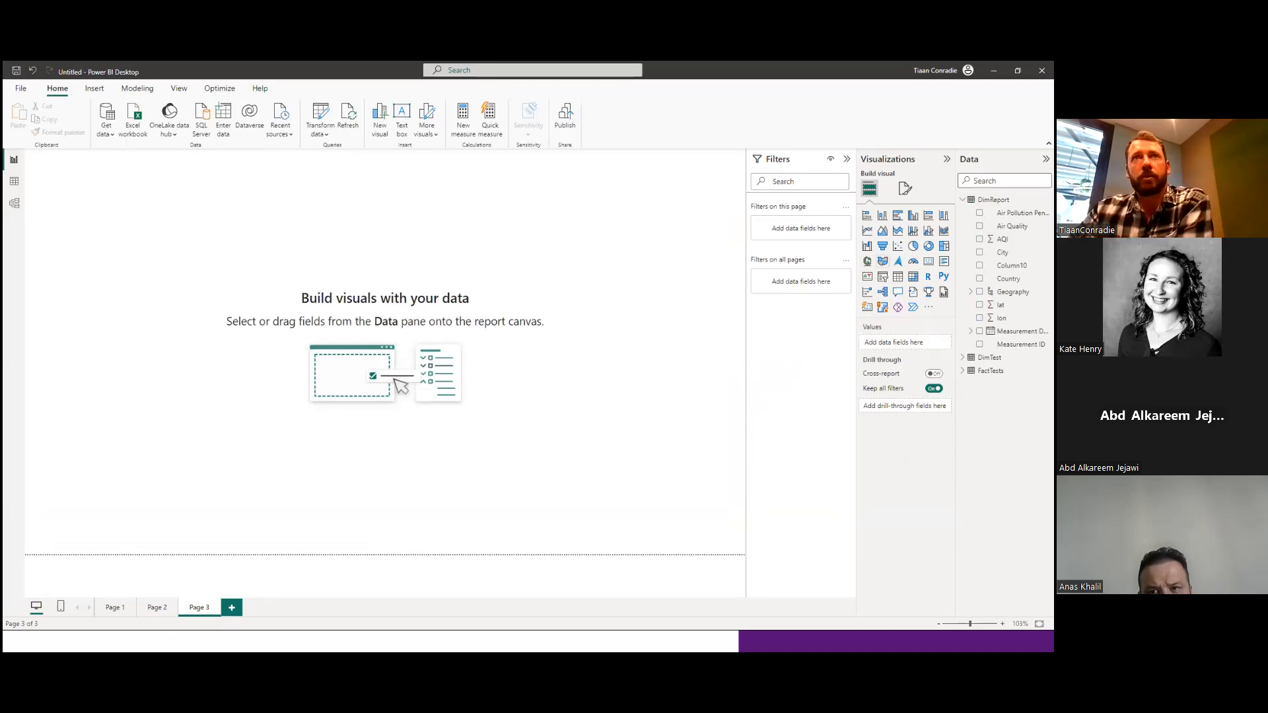
pyautogui.click(882, 261)
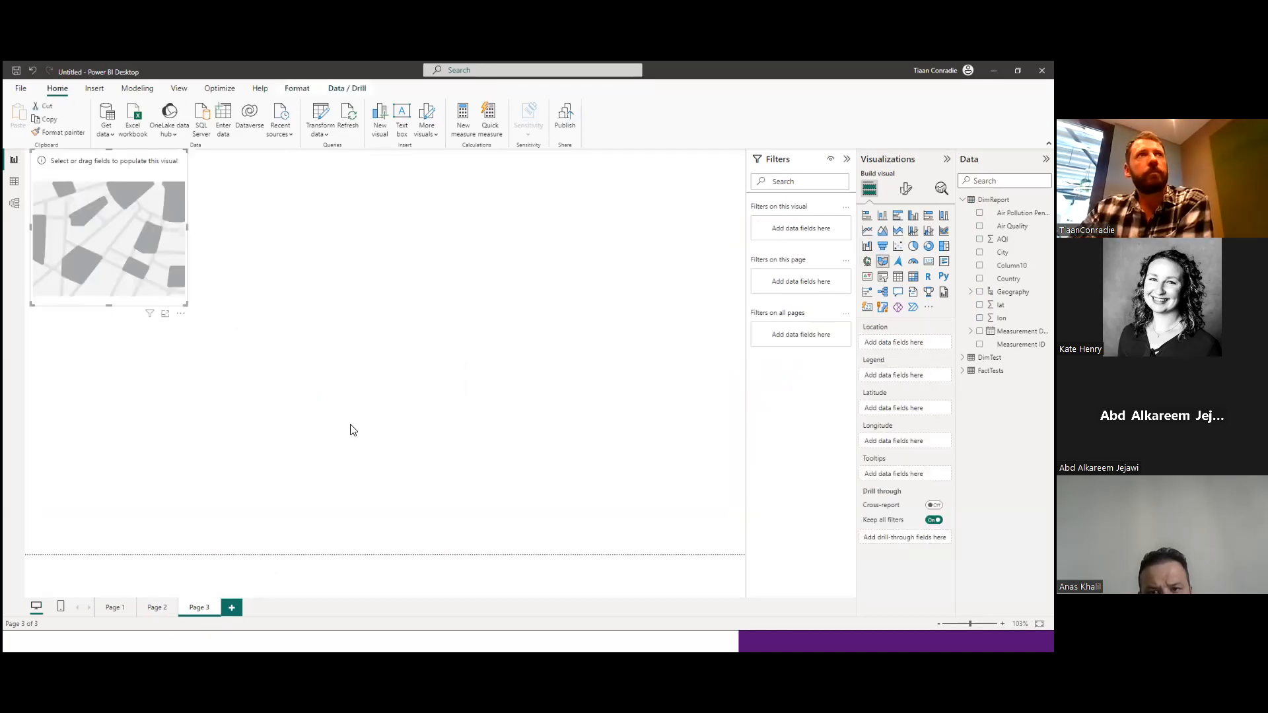
pyautogui.moveTo(126, 245); pyautogui.dragTo(150, 265)
pyautogui.moveTo(208, 329); pyautogui.dragTo(718, 537)
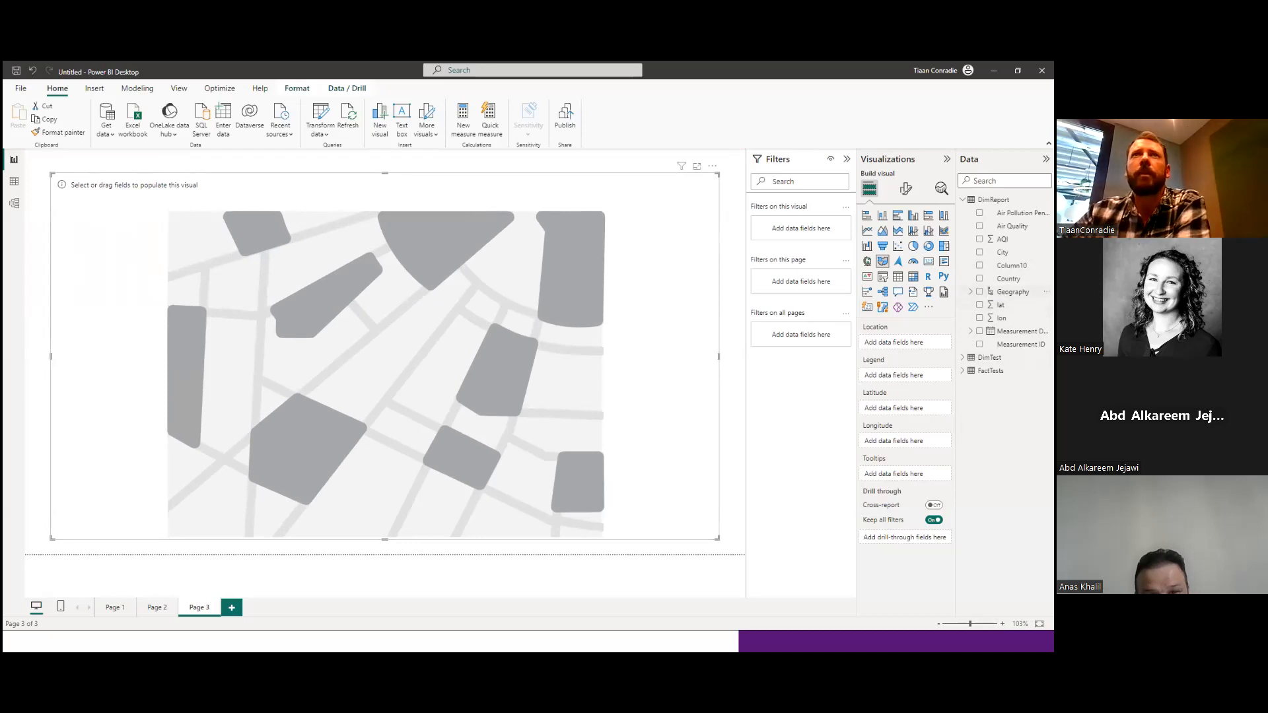
# Assign the Geography hierarchy to the filled map's location and legend.
pyautogui.moveTo(1013, 291); pyautogui.dragTo(889, 342)
pyautogui.moveTo(1012, 291); pyautogui.dragTo(909, 402)
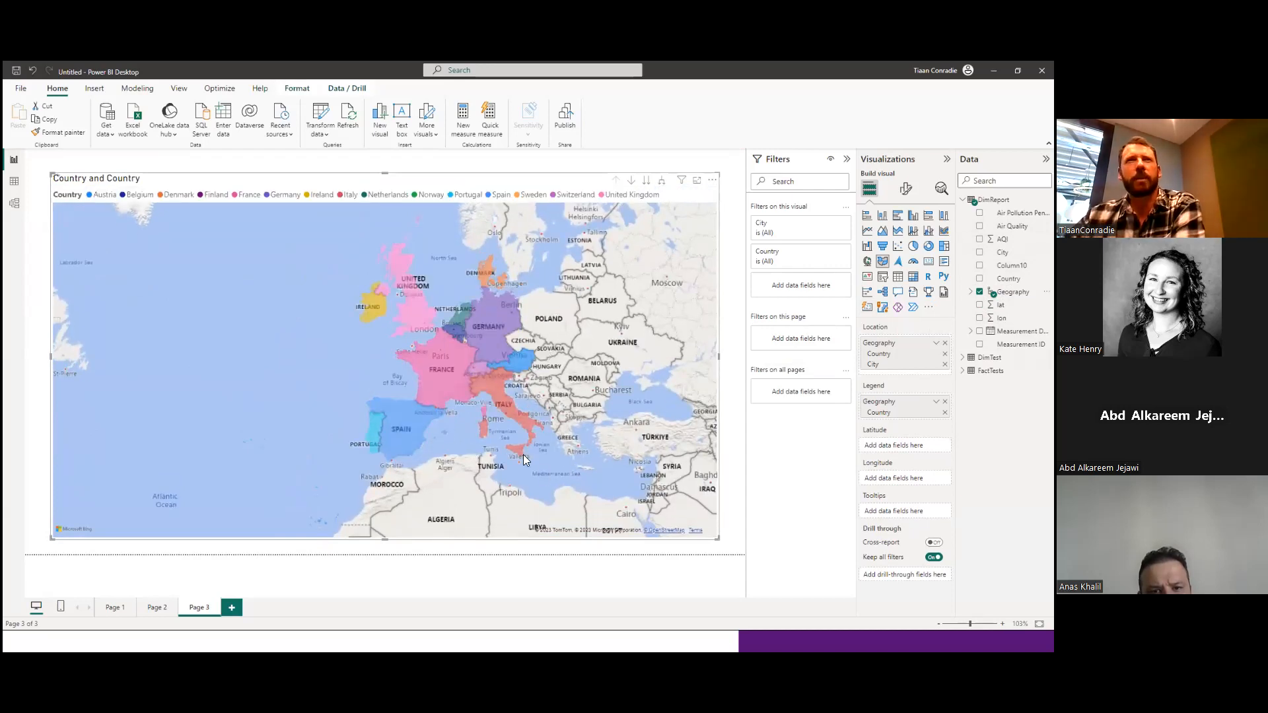
pyautogui.moveTo(605, 370); pyautogui.dragTo(516, 378)
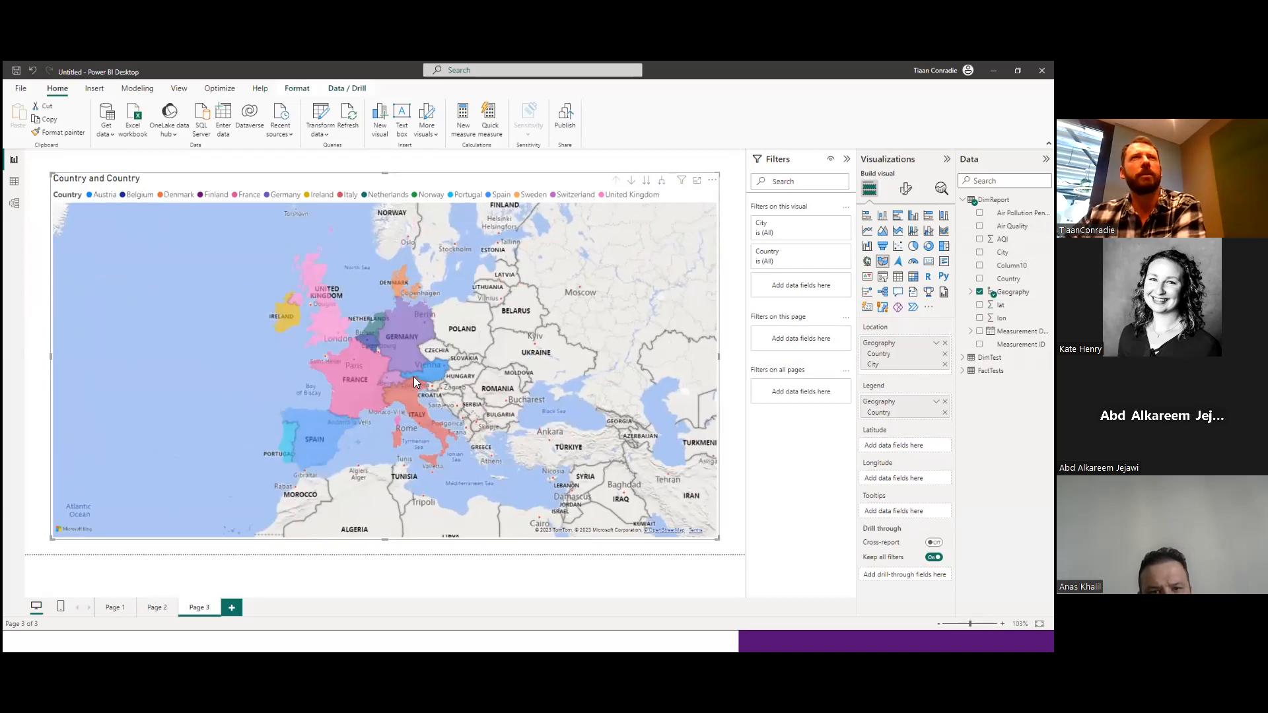
pyautogui.scroll(-3, 413, 376)
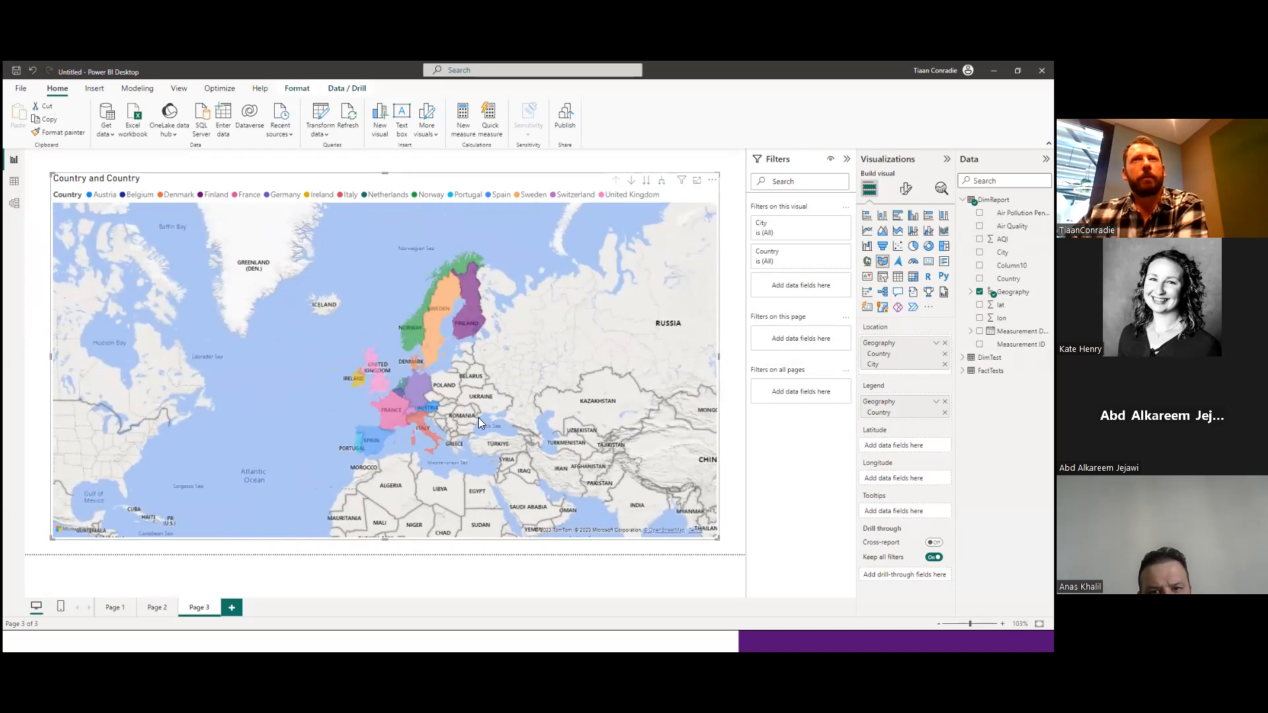
# Assign lat to the filled map's latitude and lon to its longitude, both as averages.
pyautogui.moveTo(1001, 305); pyautogui.dragTo(886, 479)
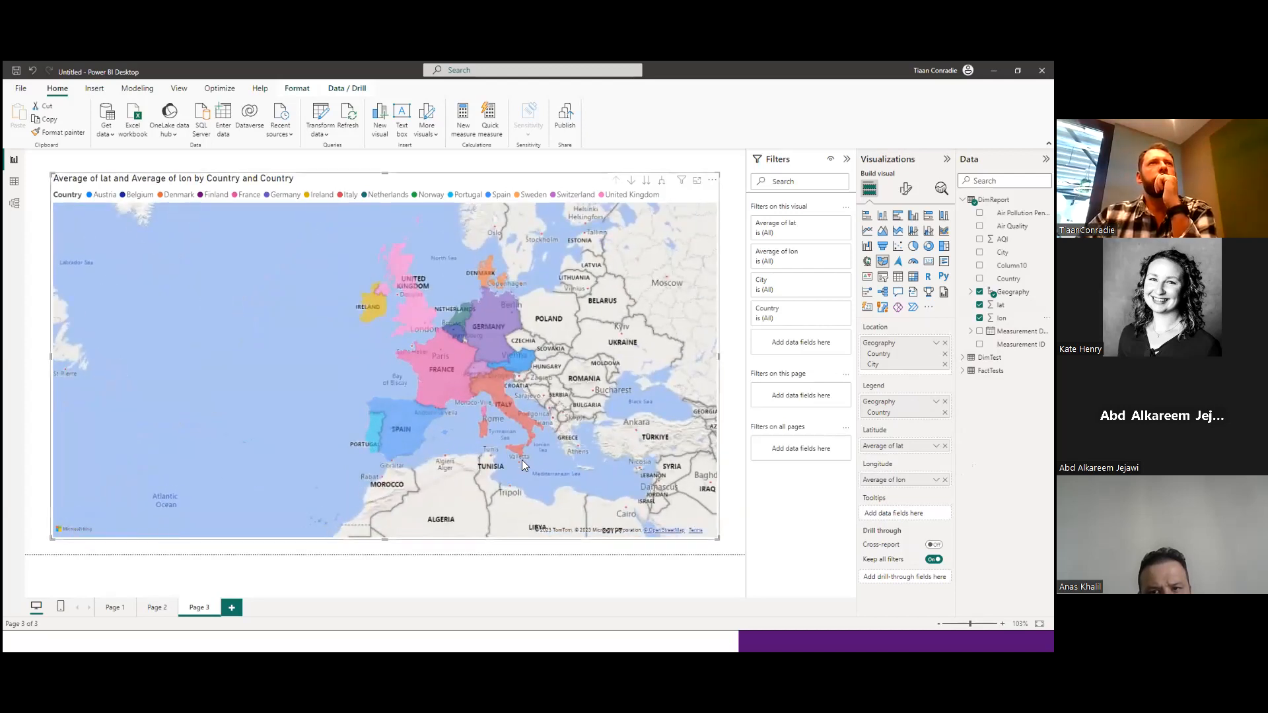
pyautogui.moveTo(556, 451); pyautogui.dragTo(430, 461)
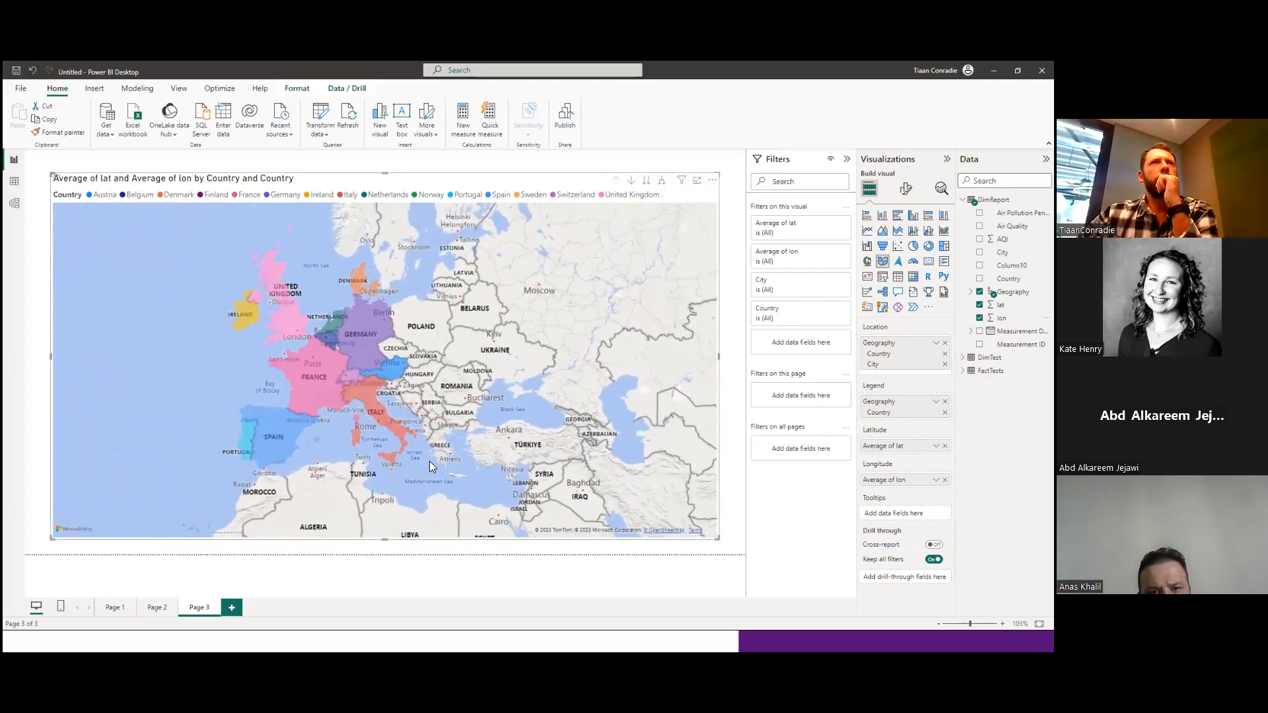
pyautogui.scroll(-3, 476, 478)
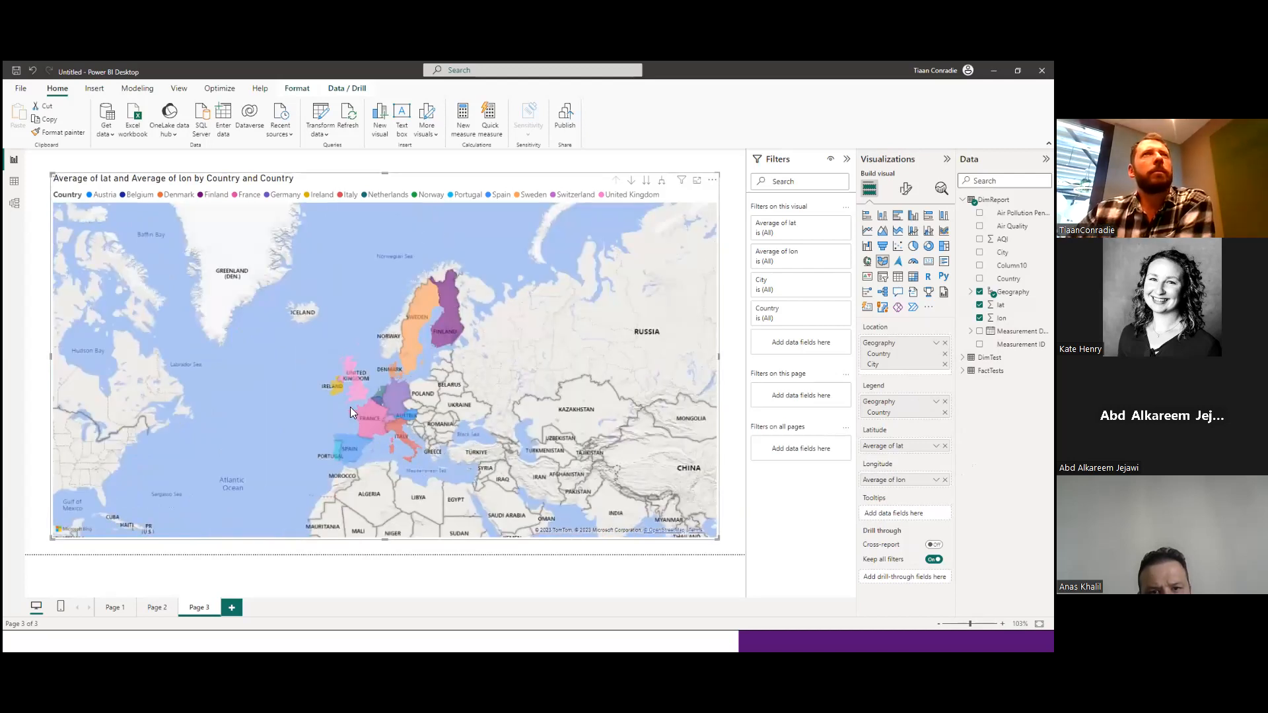
# Turn on drill-down mode for the filled map and drill into France to show its city areas.
pyautogui.click(632, 180)
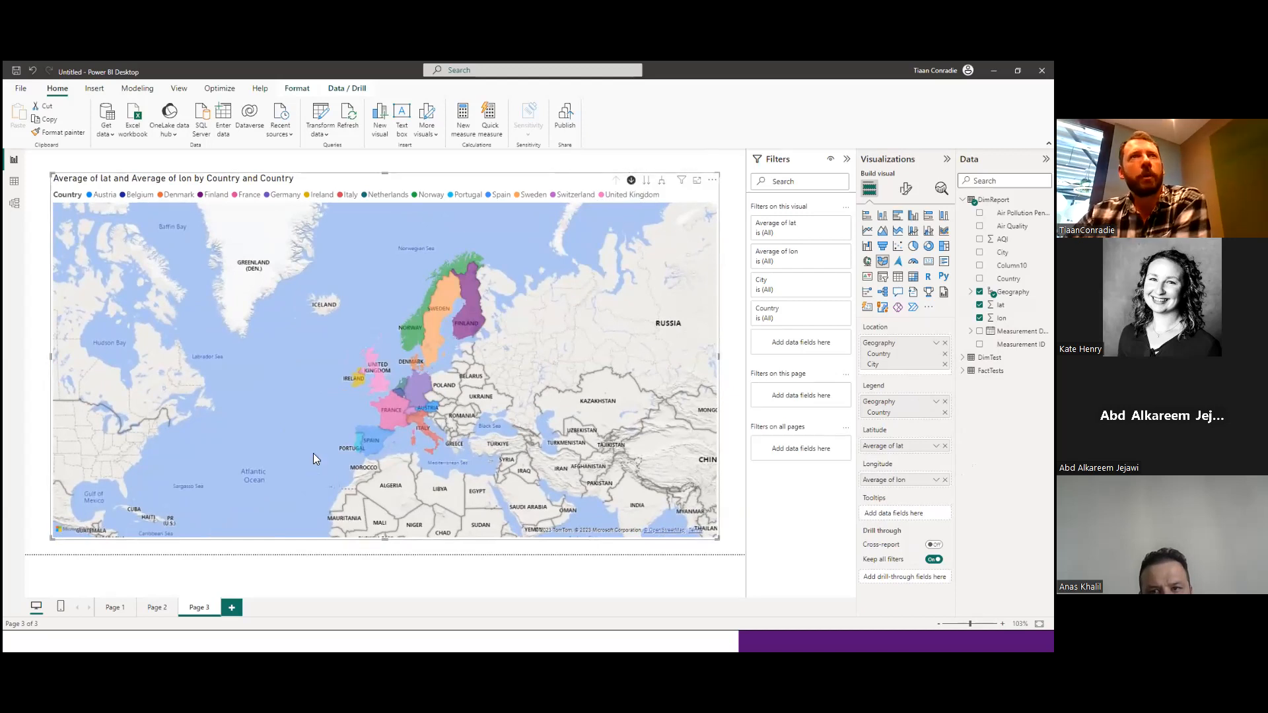
pyautogui.click(389, 410)
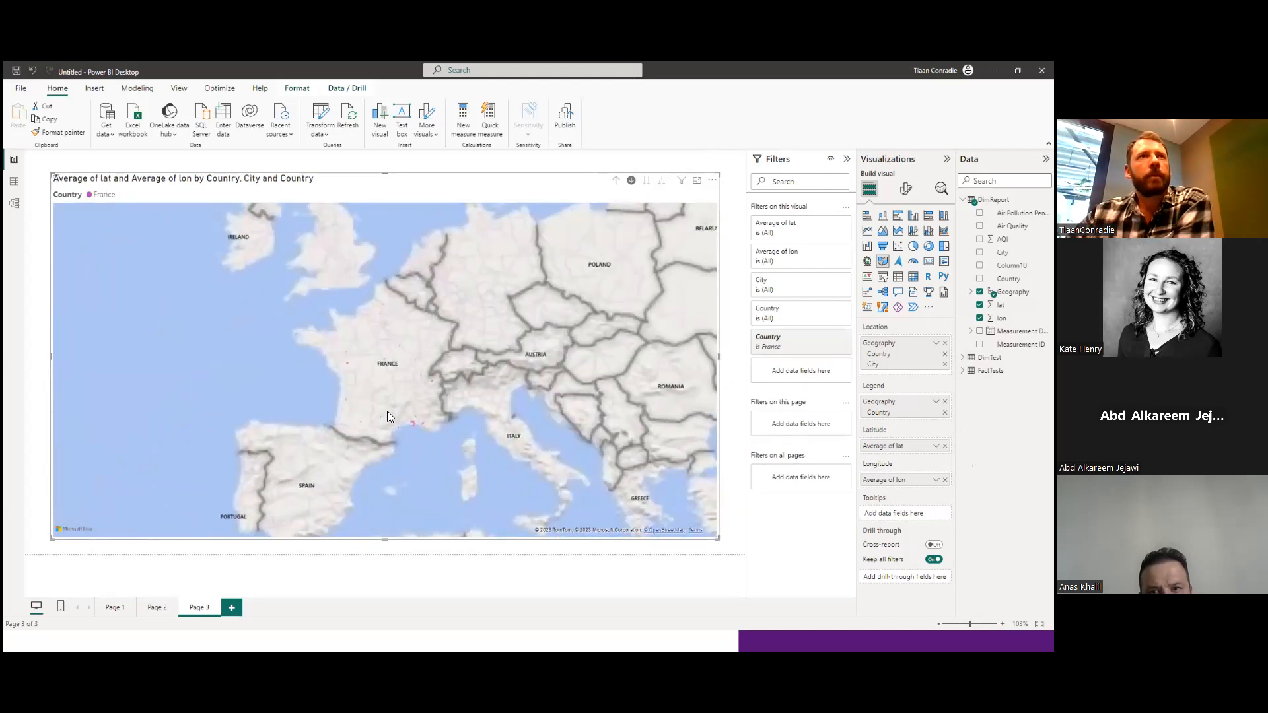
pyautogui.scroll(5, 388, 409)
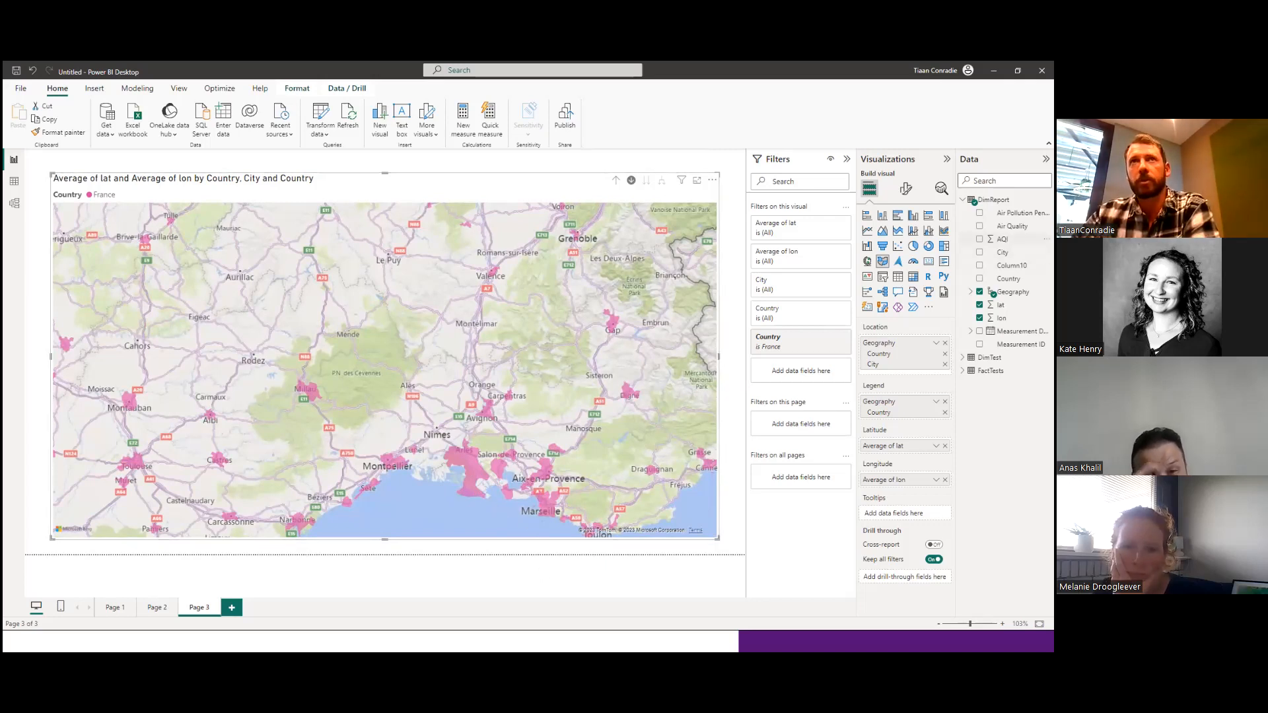
# Add Air Pollution Penalties to the filled map's tooltips and check a city area in southern France.
pyautogui.moveTo(1017, 213); pyautogui.dragTo(879, 514)
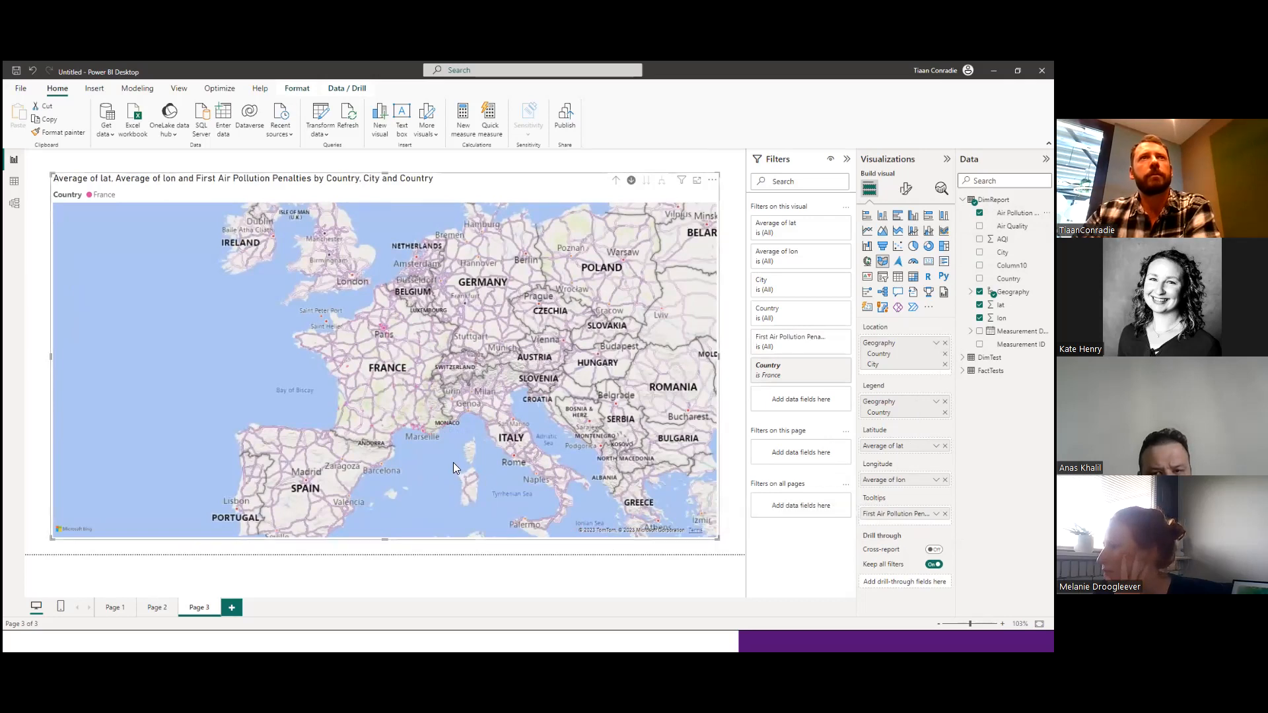
pyautogui.scroll(5, 418, 445)
pyautogui.moveTo(383, 343); pyautogui.dragTo(376, 470)
pyautogui.moveTo(369, 396)
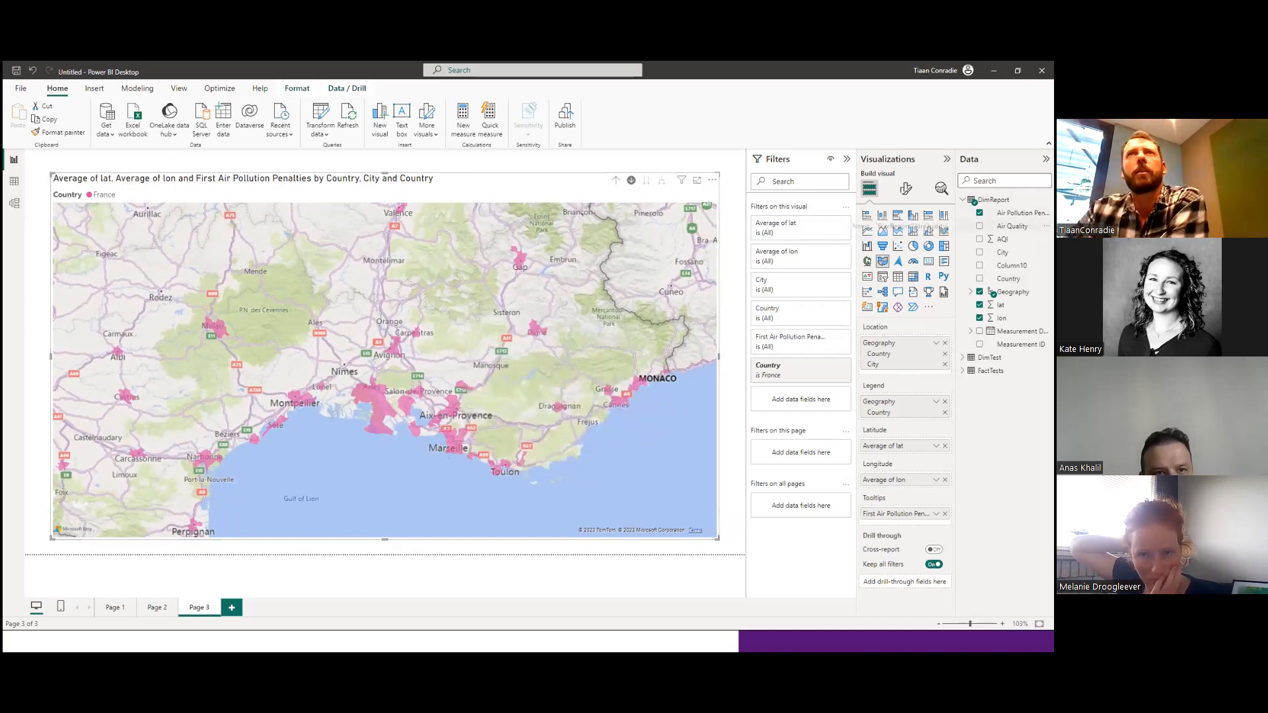
# Add Air Quality to the filled map's tooltips and inspect the details of the city areas around Montpellier.
pyautogui.moveTo(1012, 226); pyautogui.dragTo(900, 522)
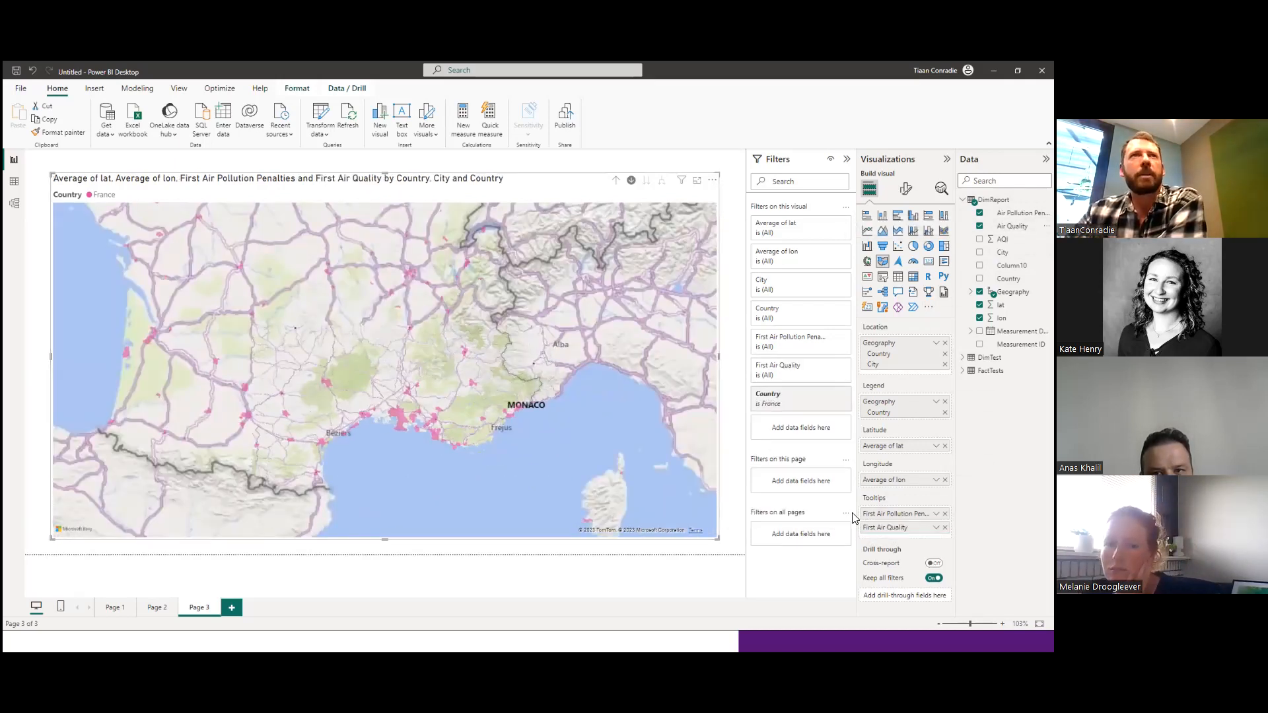
pyautogui.scroll(3, 392, 436)
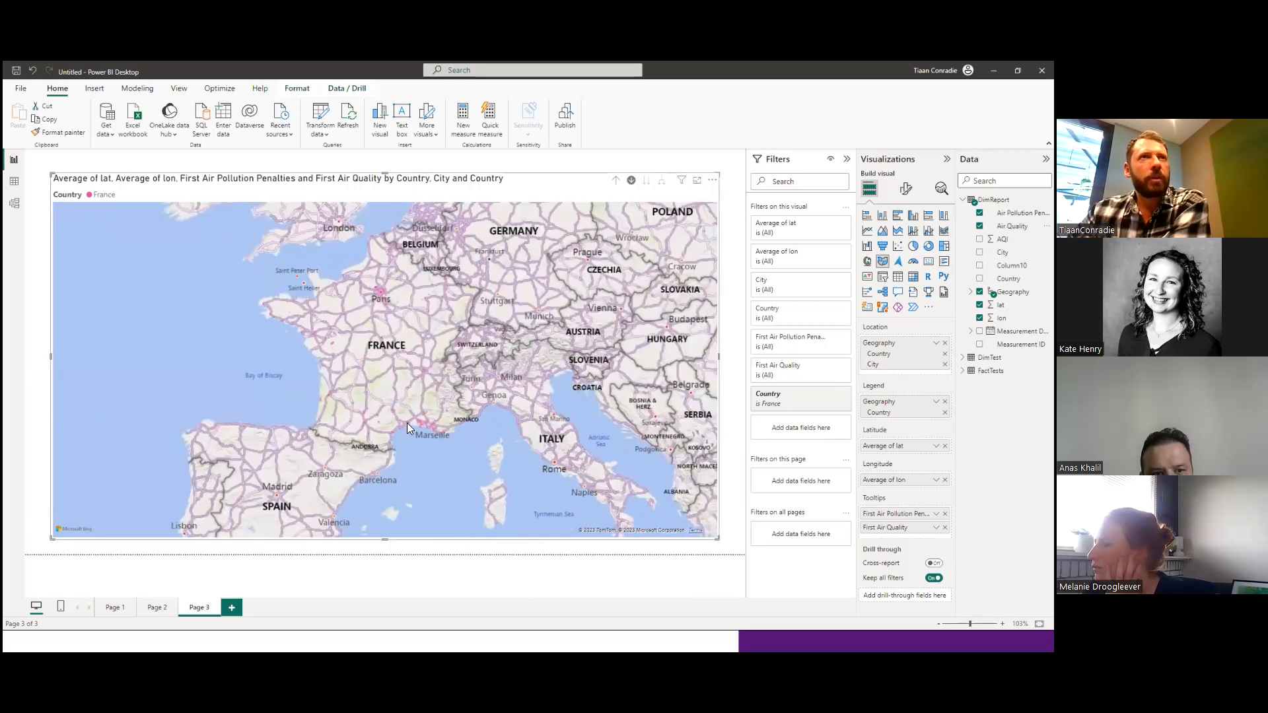
pyautogui.scroll(3, 424, 419)
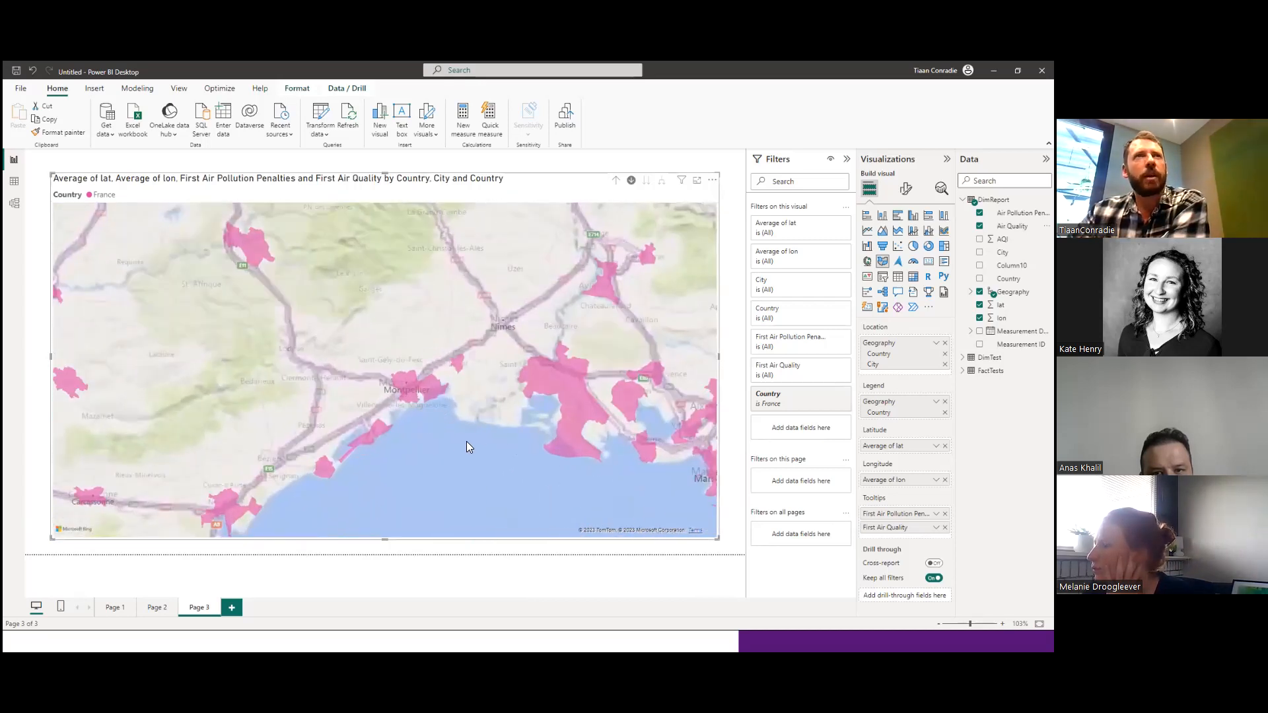
pyautogui.moveTo(419, 386)
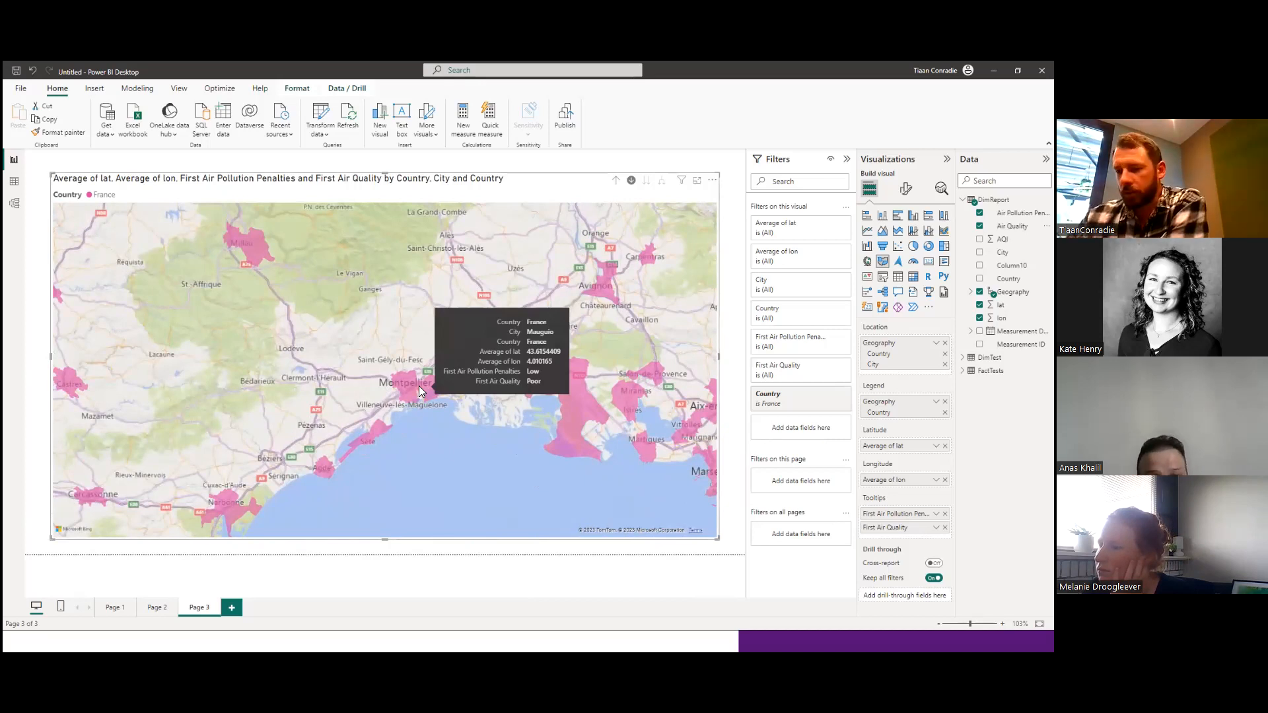
pyautogui.moveTo(575, 415)
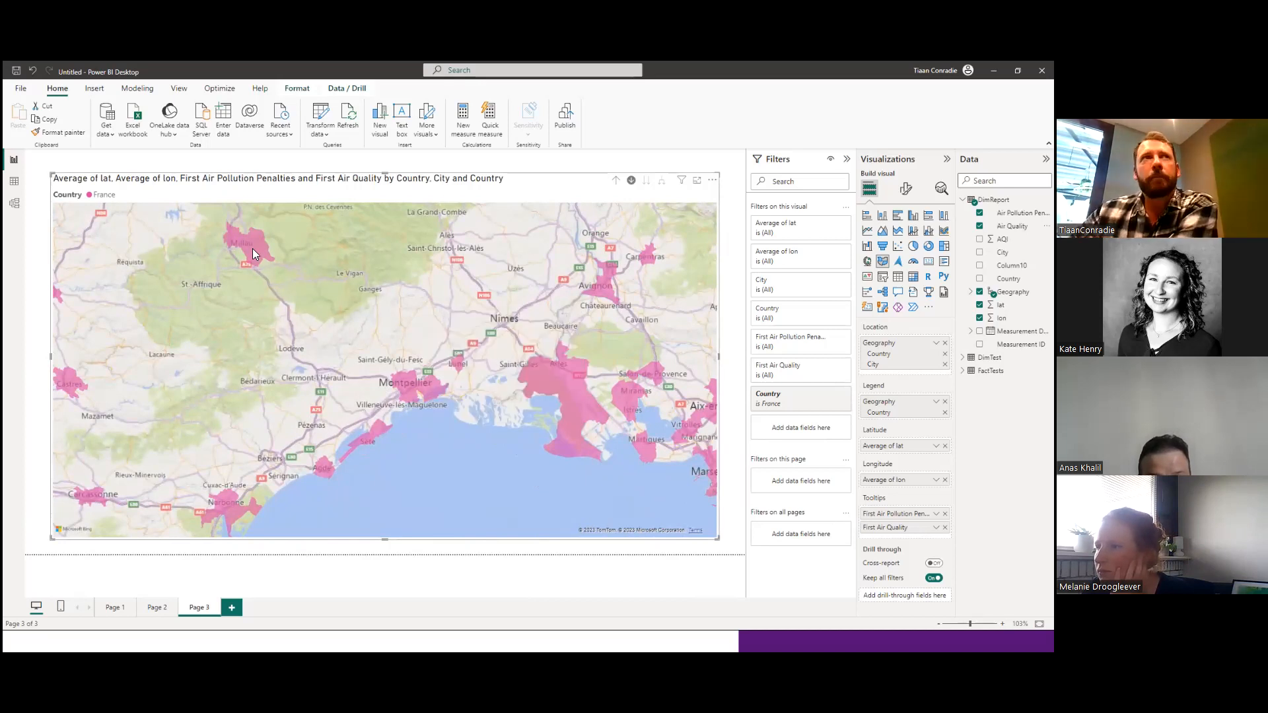
pyautogui.moveTo(253, 251)
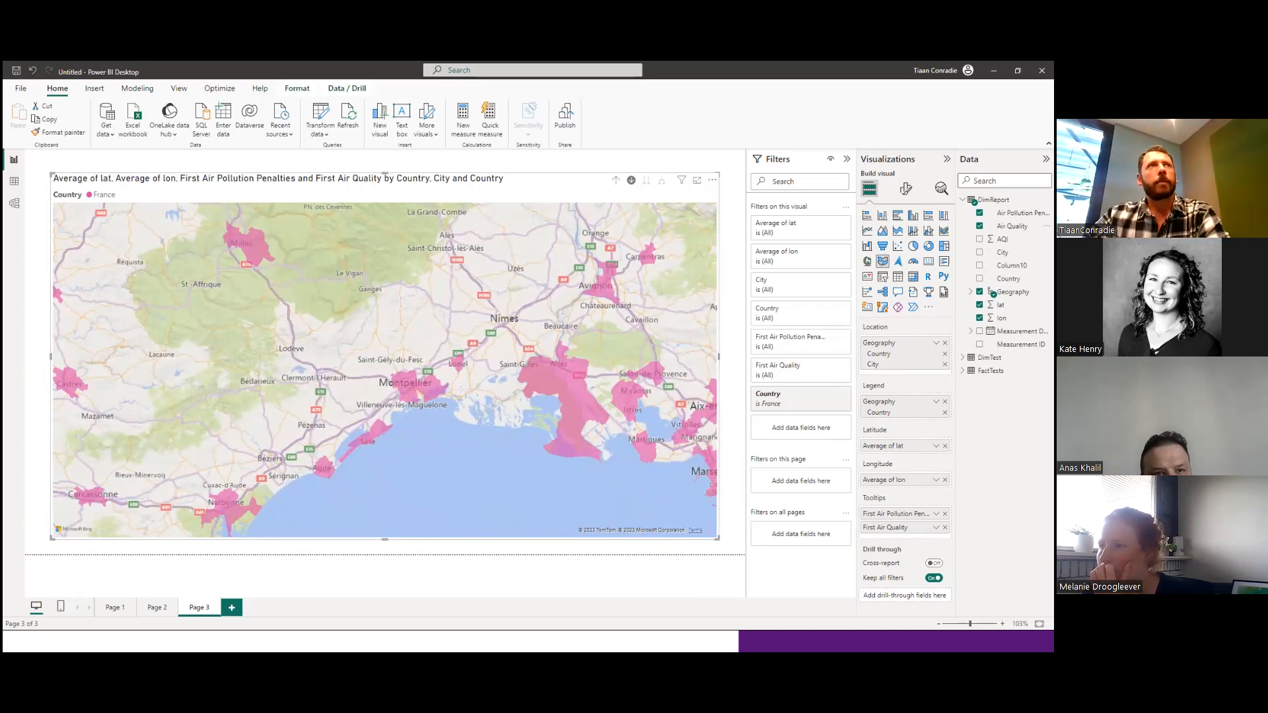
# Drill the filled map back up from France's city areas to the country level of the Geography hierarchy.
pyautogui.scroll(-5, 418, 427)
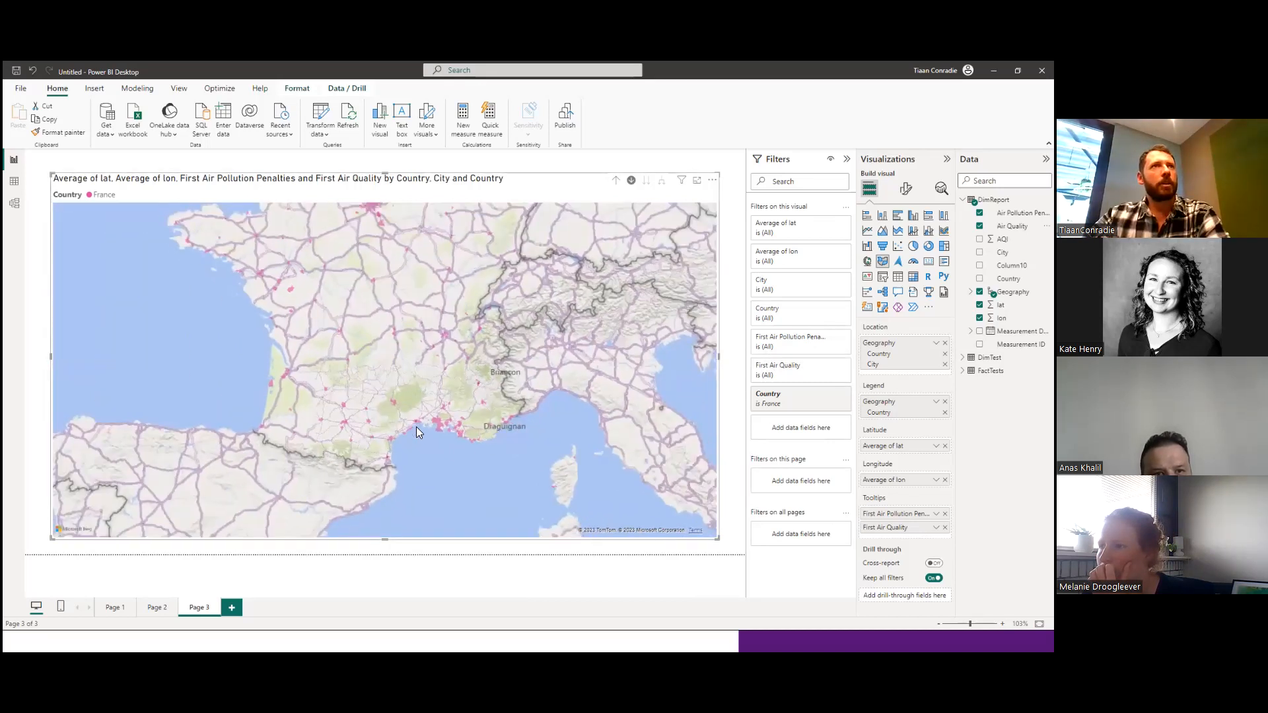
pyautogui.scroll(-5, 416, 427)
pyautogui.click(616, 180)
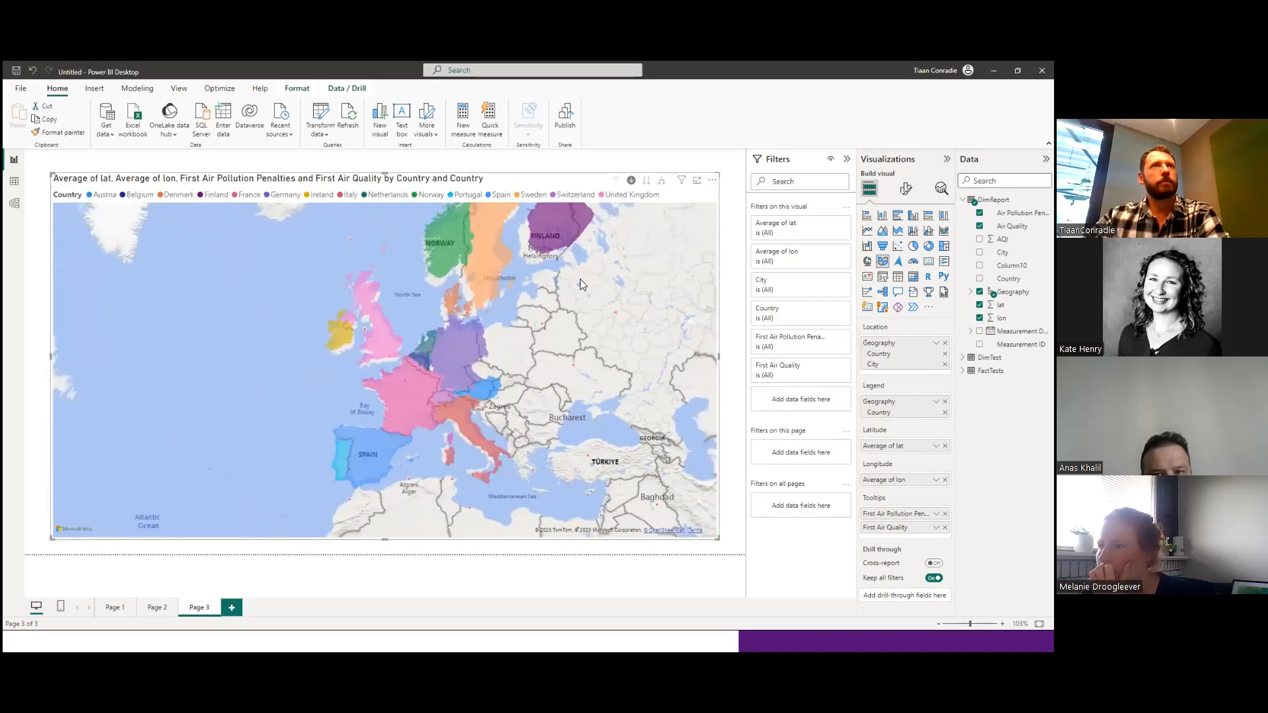
pyautogui.scroll(-1, 580, 280)
pyautogui.moveTo(531, 334); pyautogui.dragTo(436, 344)
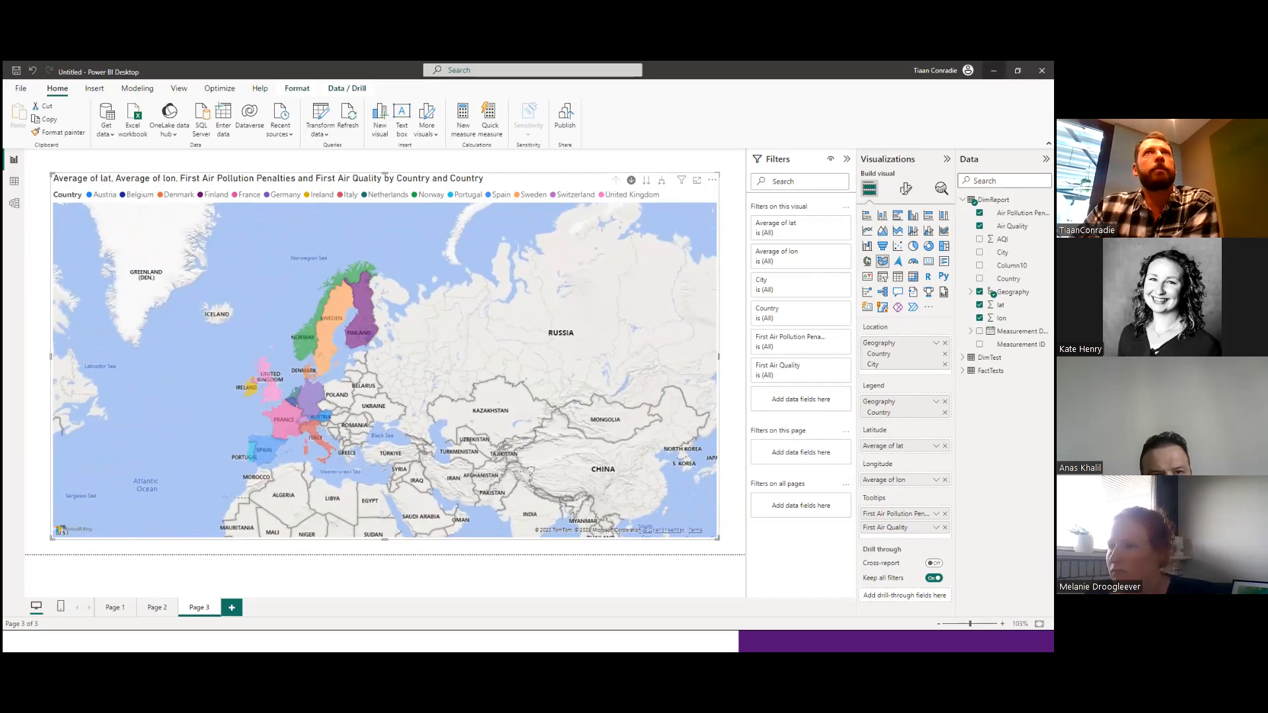
pyautogui.click(994, 71)
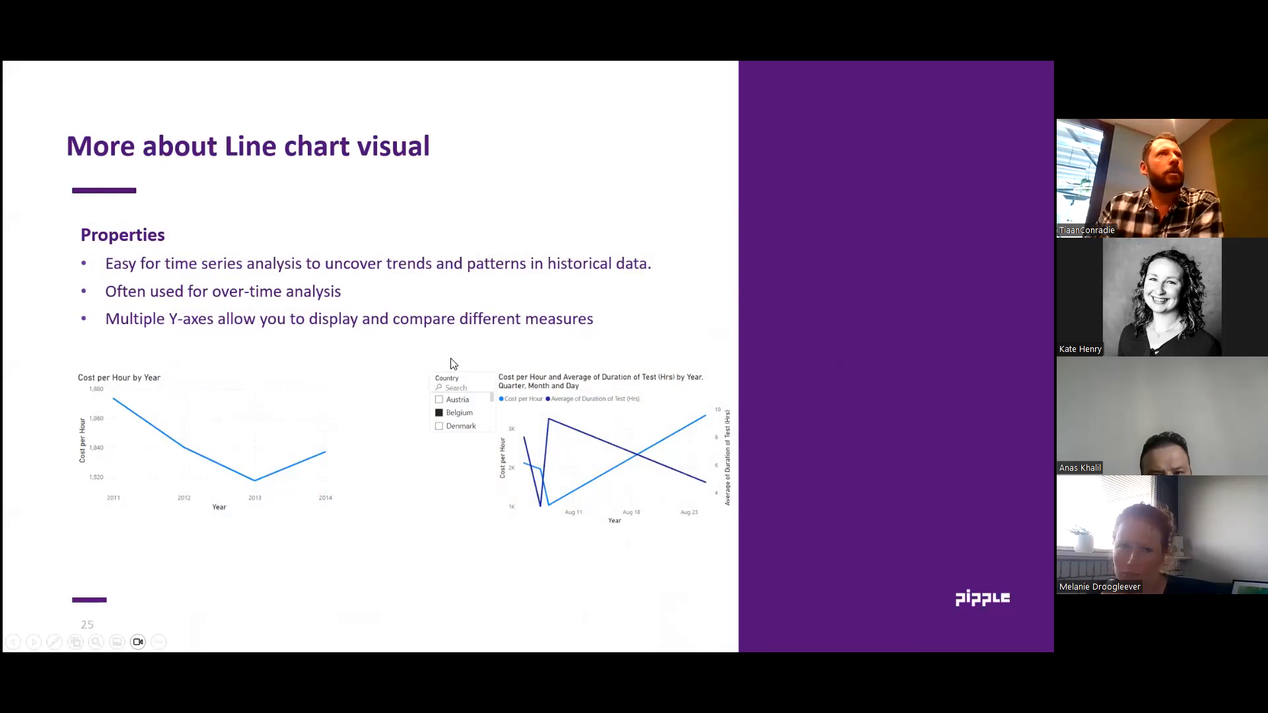
pyautogui.click(348, 357)
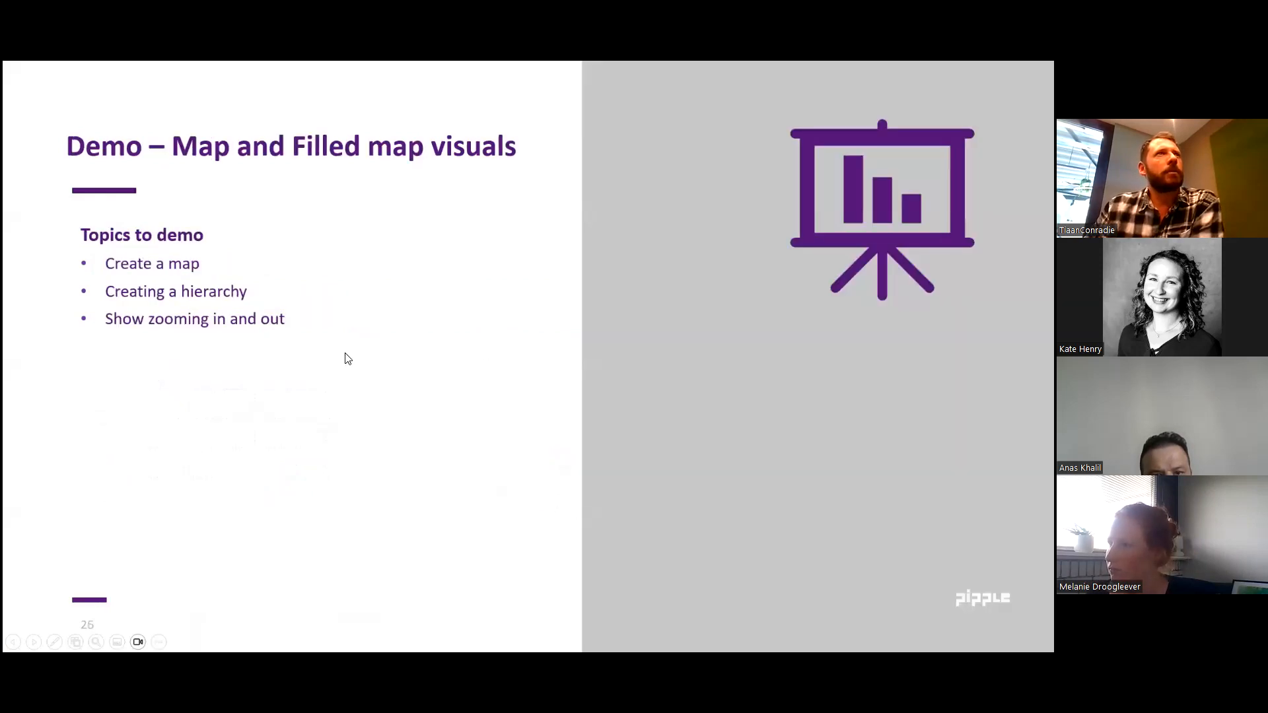
pyautogui.click(229, 362)
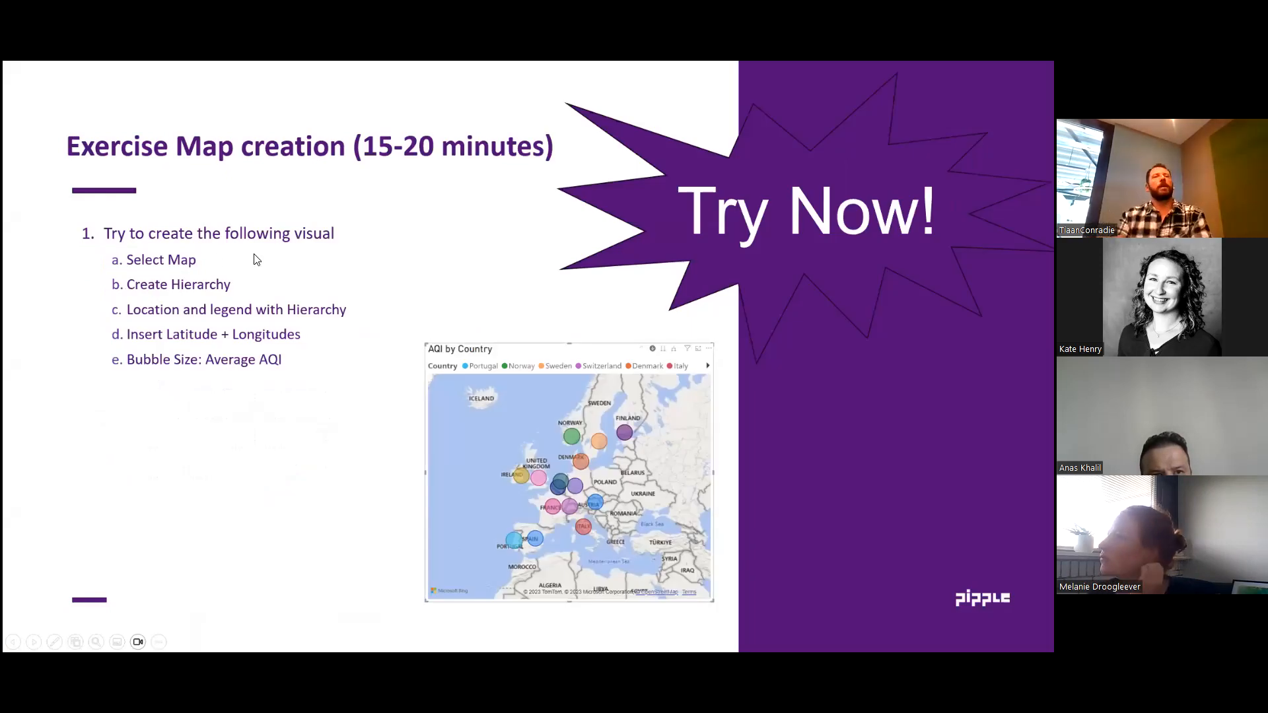
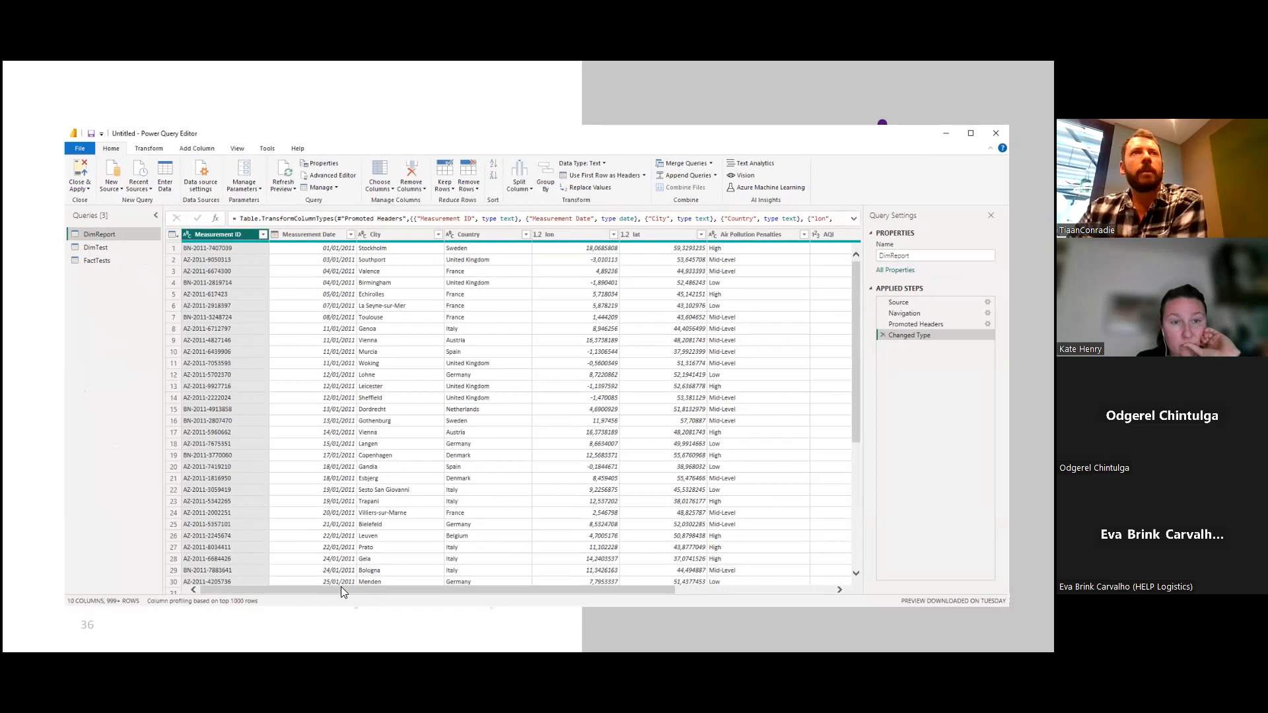
# Remove the empty Column10 from the DimReport query and delete that removal from the applied steps.
pyautogui.moveTo(341, 590); pyautogui.dragTo(566, 603)
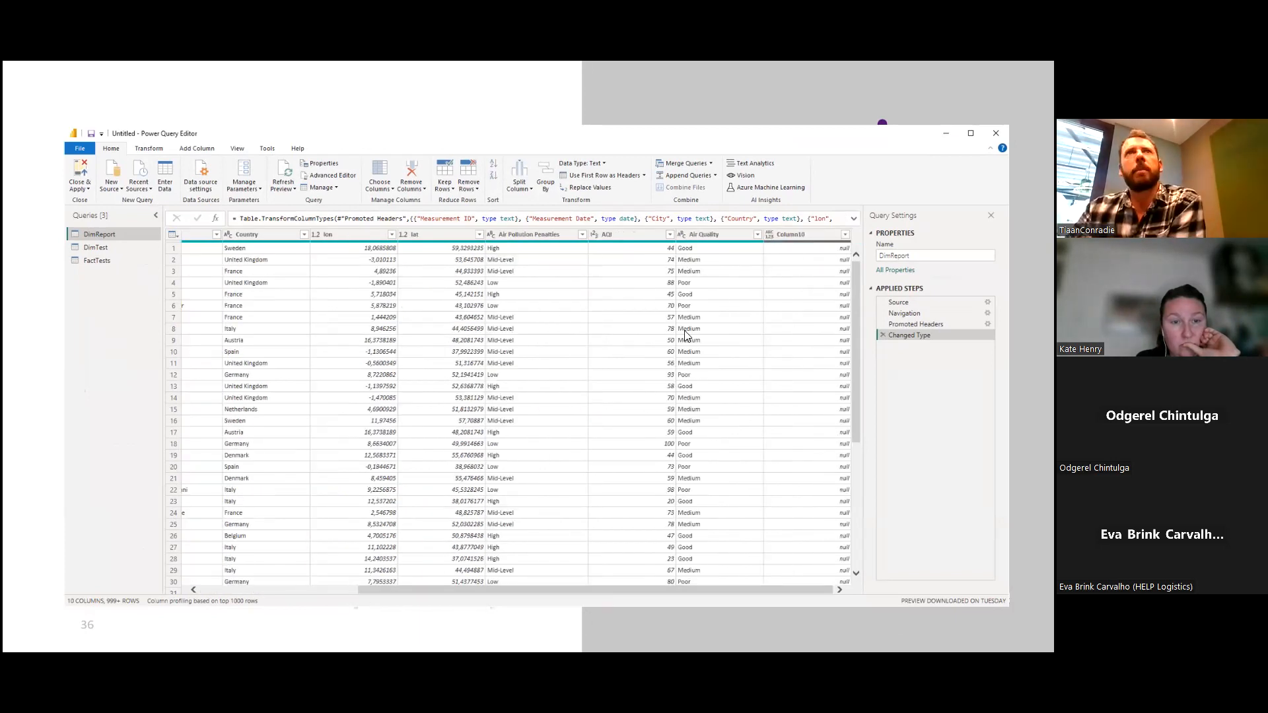
pyautogui.click(789, 236)
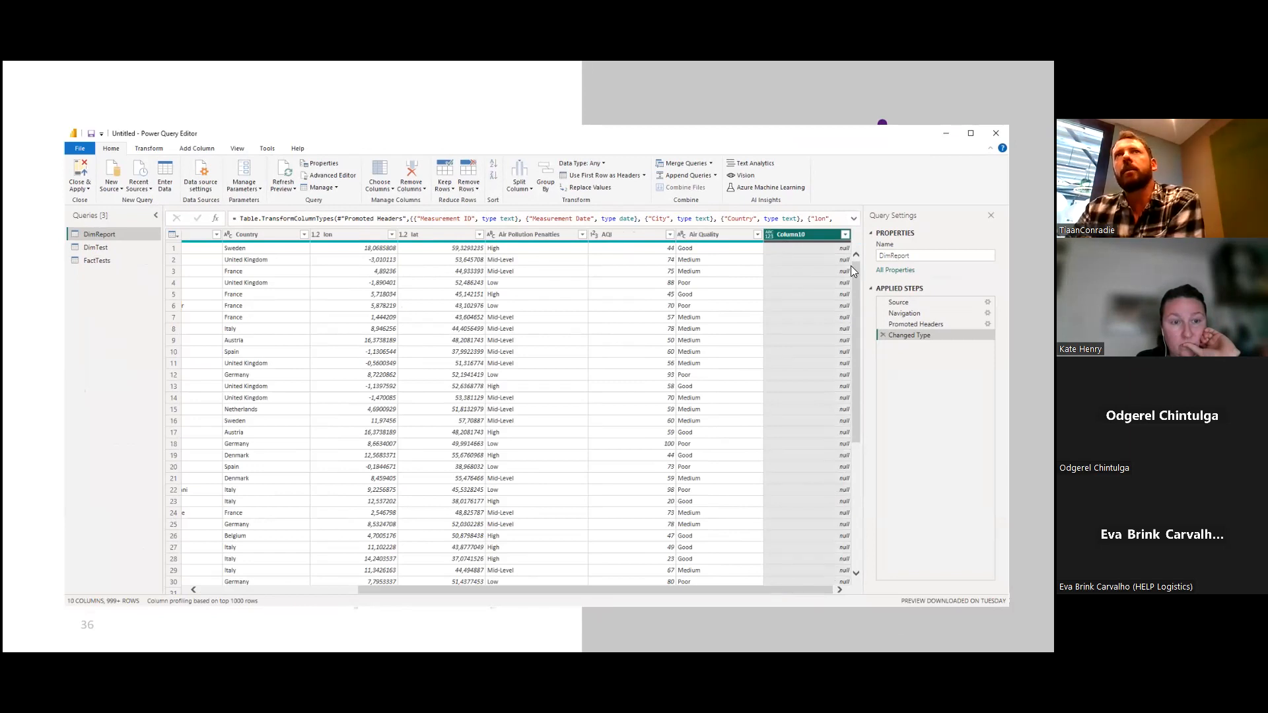
pyautogui.moveTo(856, 271)
pyautogui.mouseDown()
pyautogui.moveTo(856, 522)
pyautogui.moveTo(856, 264)
pyautogui.mouseUp()
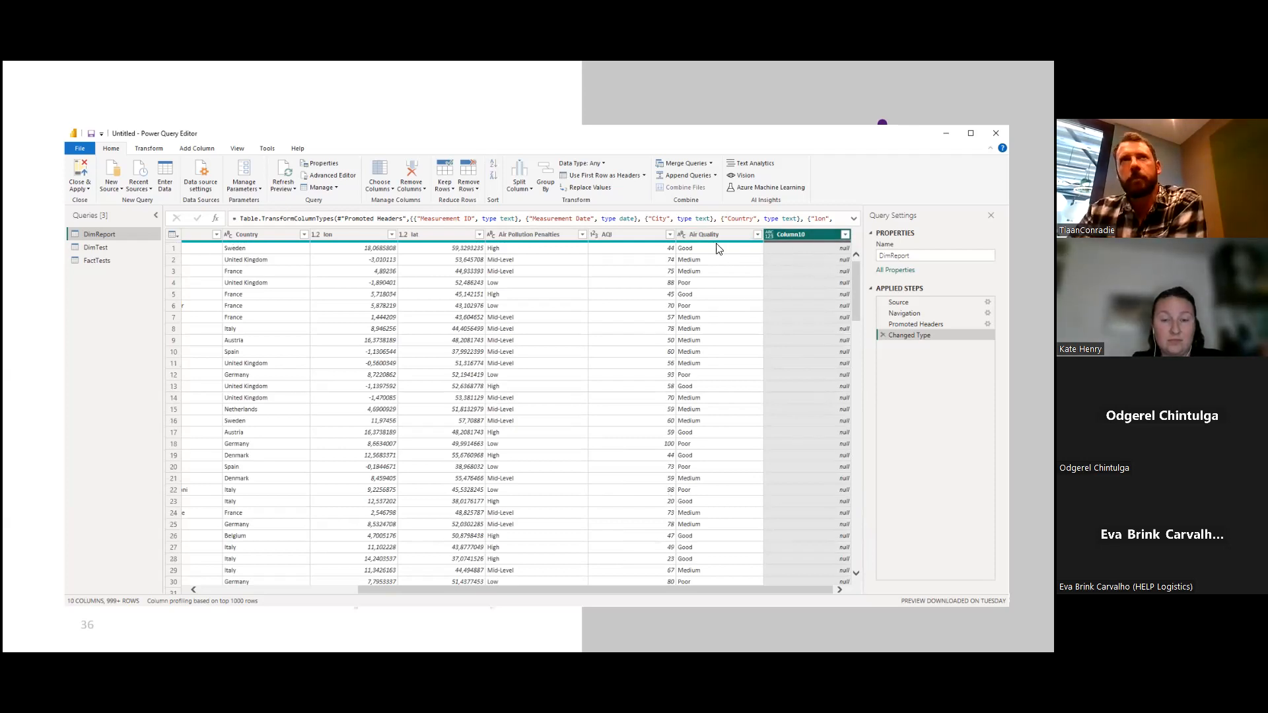
pyautogui.moveTo(712, 239)
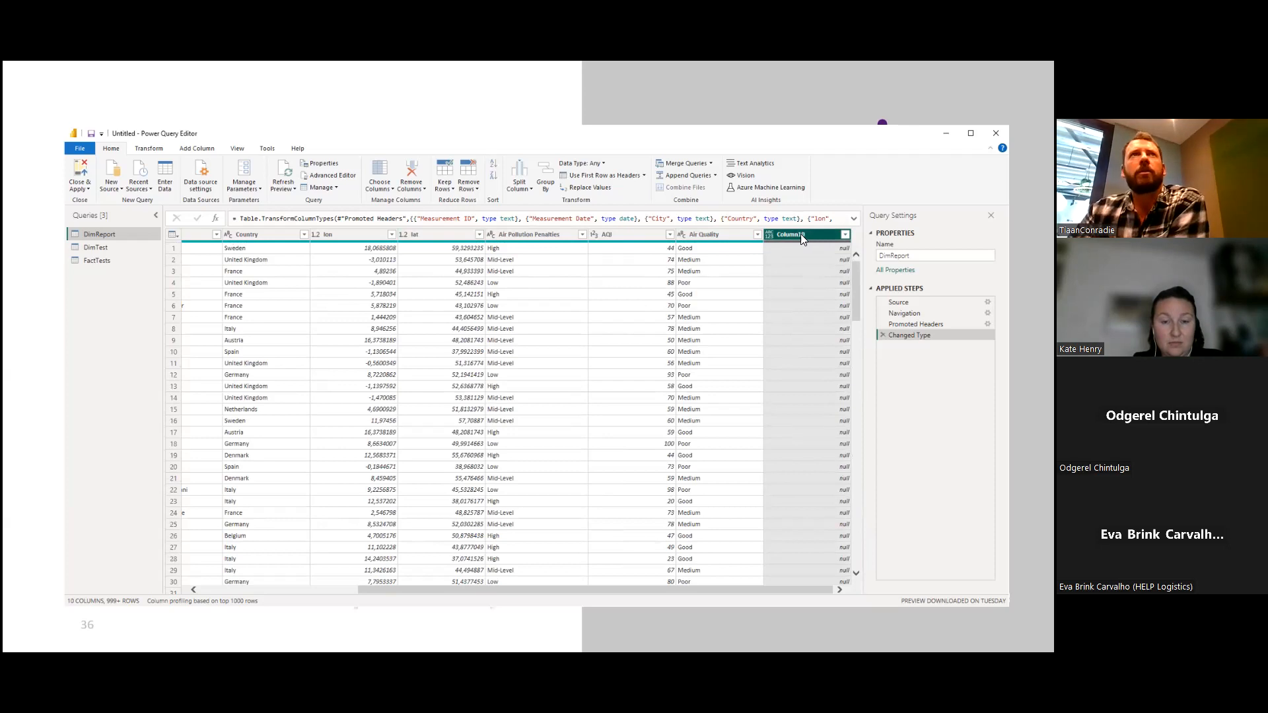
pyautogui.click(413, 171)
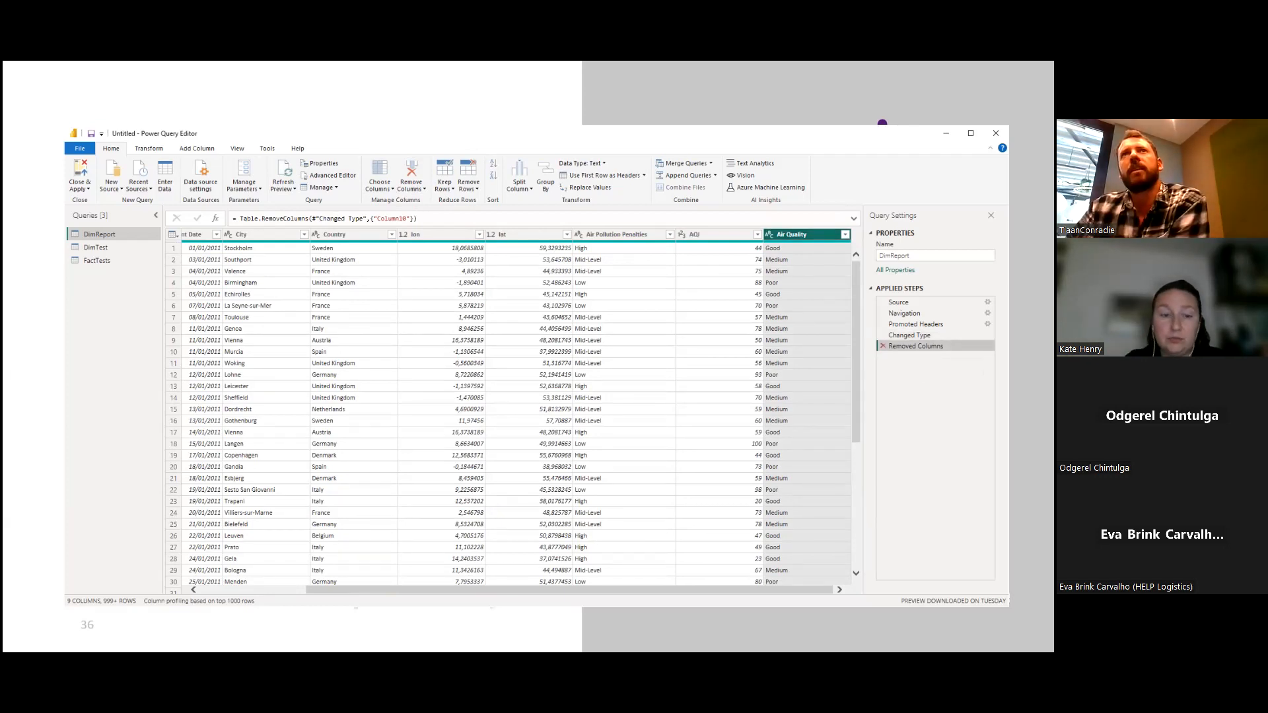
pyautogui.click(883, 346)
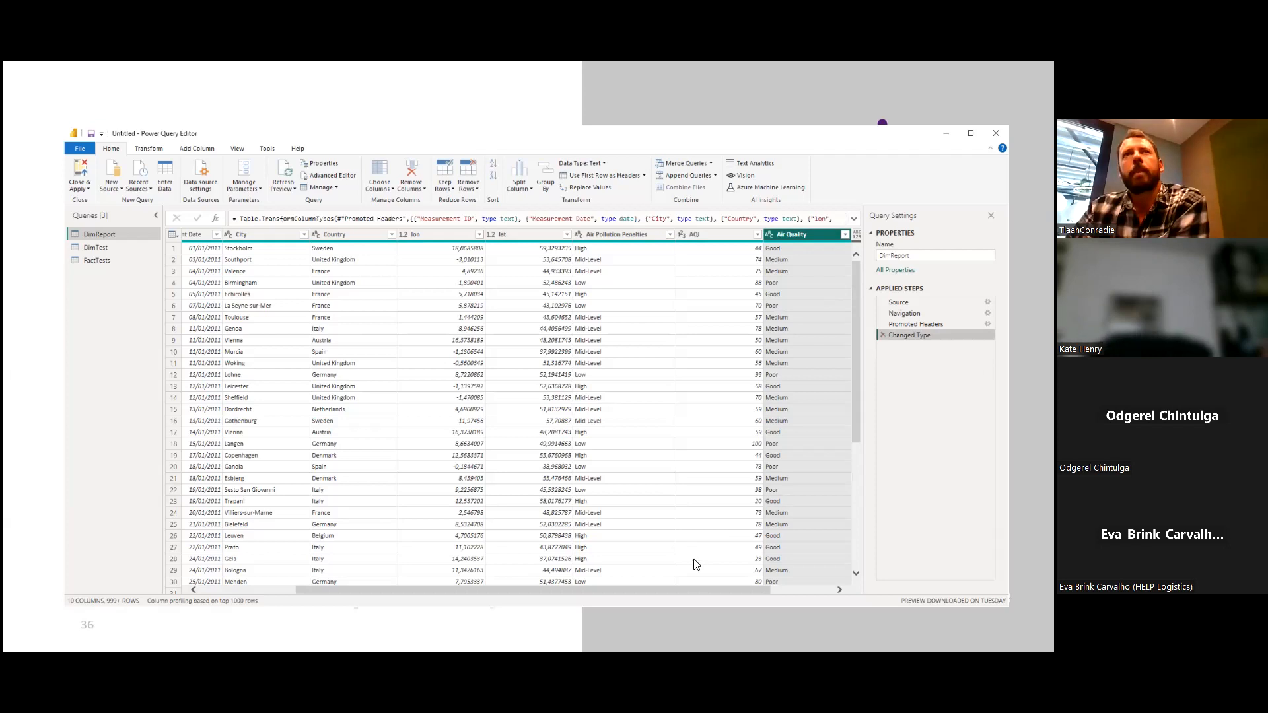
# Remove Column10 from the DimReport query again and compare the table at the Changed Type and Removed Columns steps.
pyautogui.moveTo(695, 589); pyautogui.dragTo(802, 594)
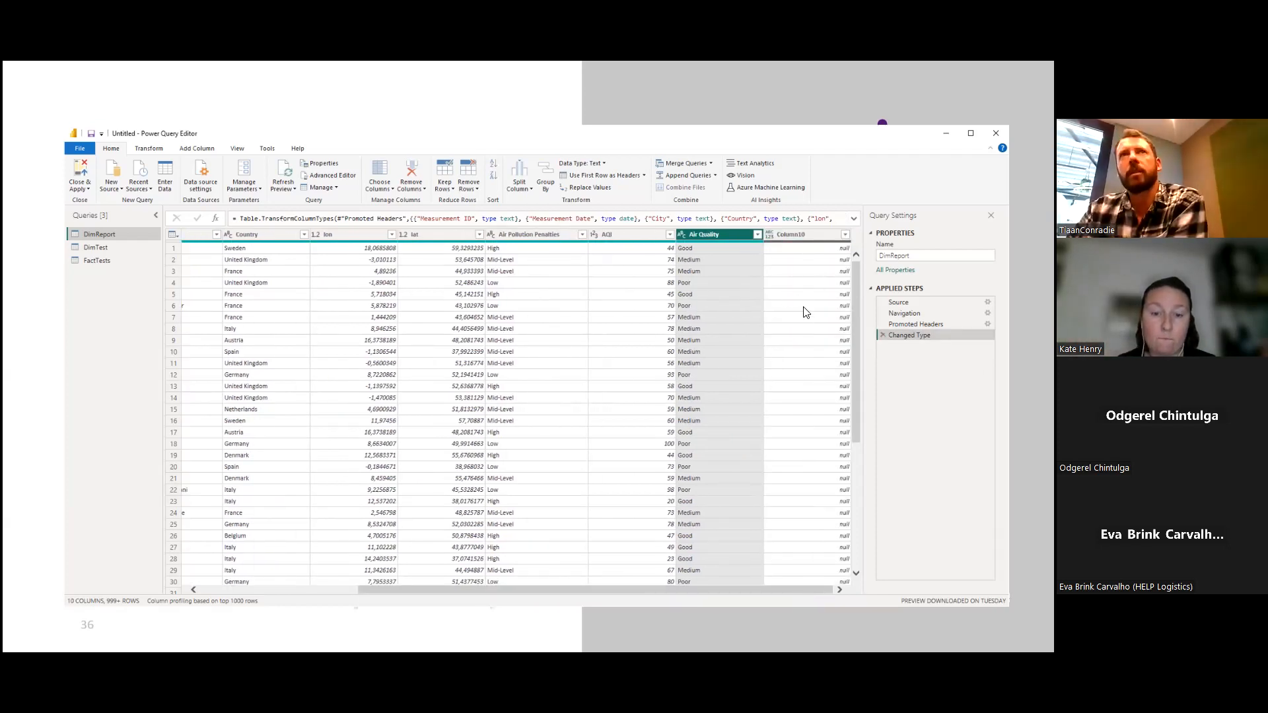
pyautogui.click(796, 234)
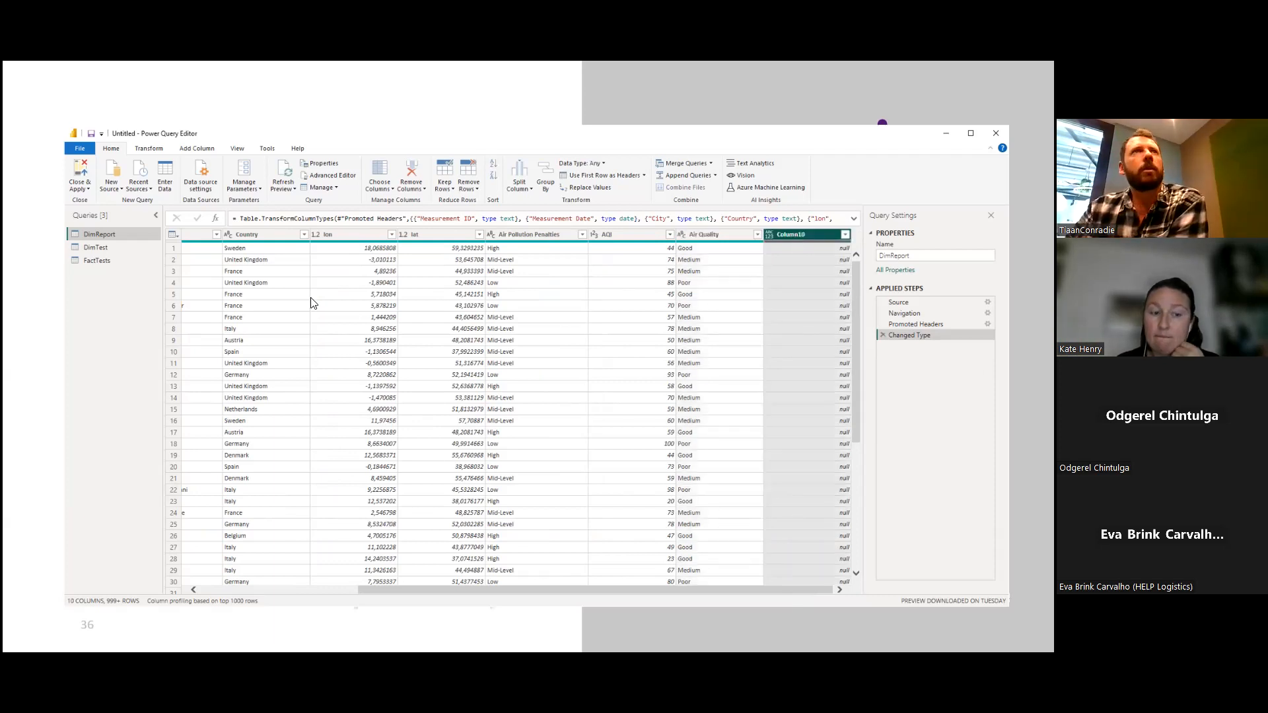
pyautogui.click(414, 168)
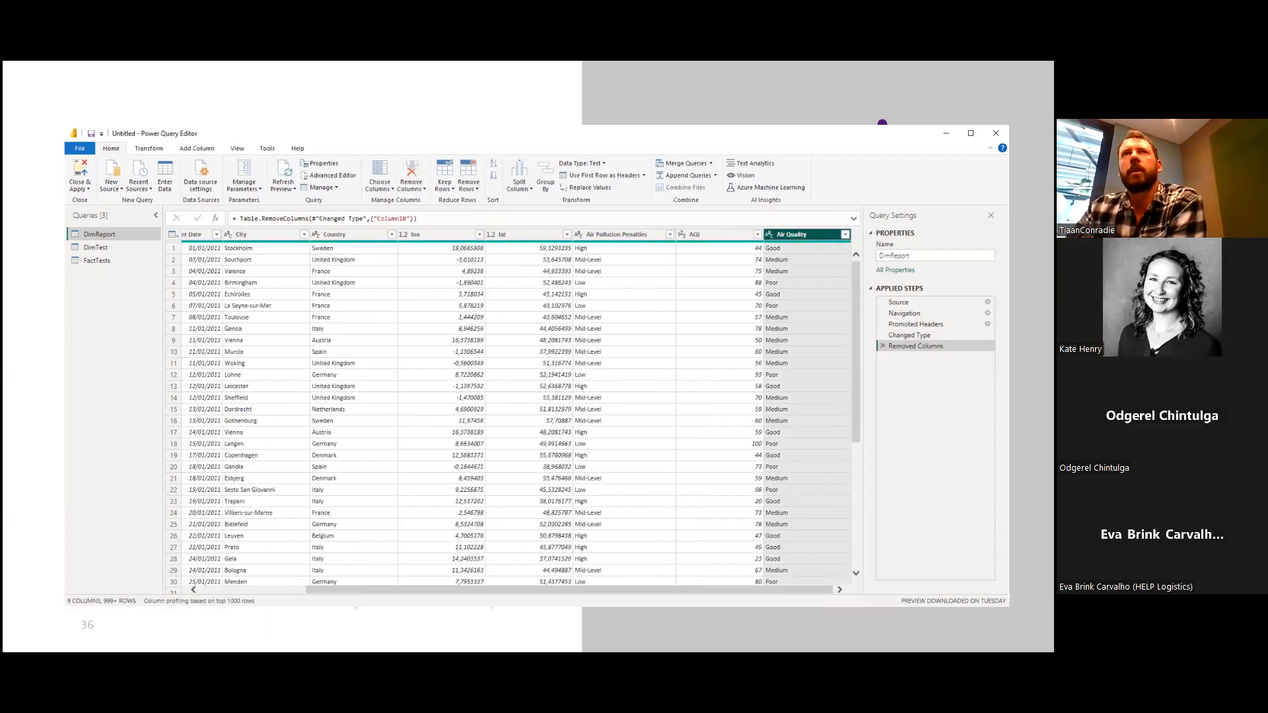
pyautogui.click(909, 335)
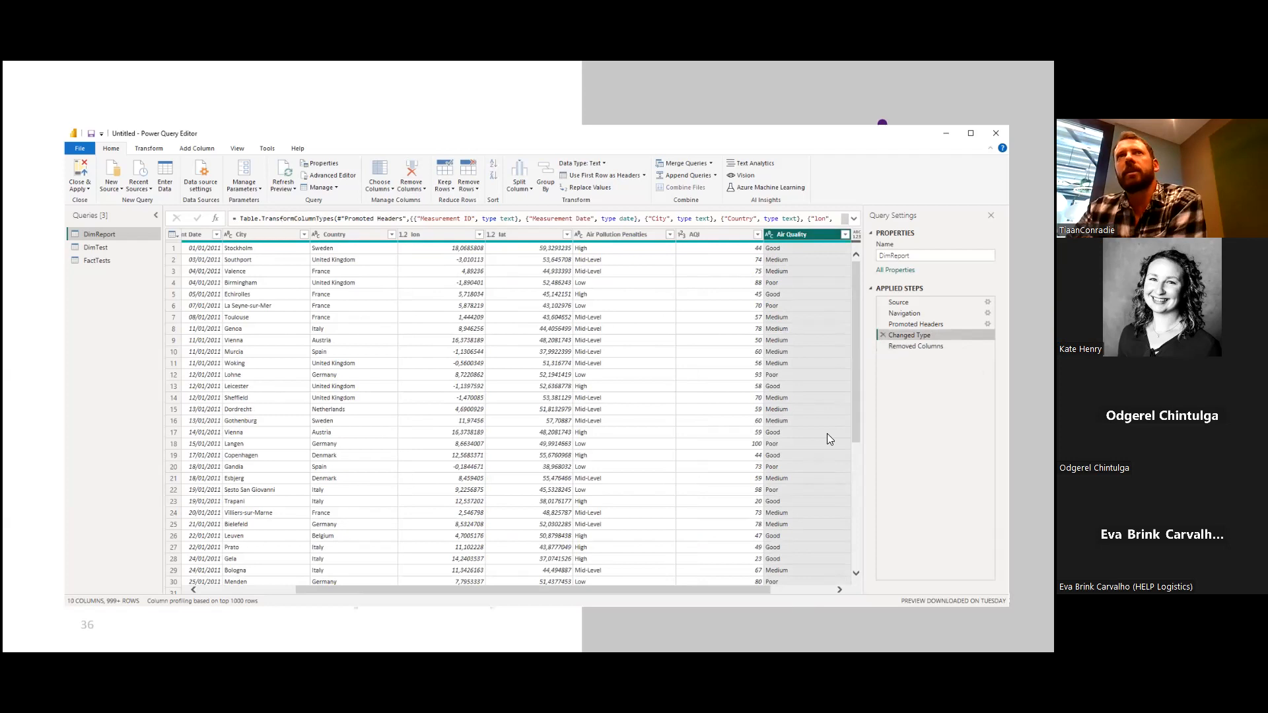
pyautogui.moveTo(674, 590); pyautogui.dragTo(776, 600)
pyautogui.click(916, 346)
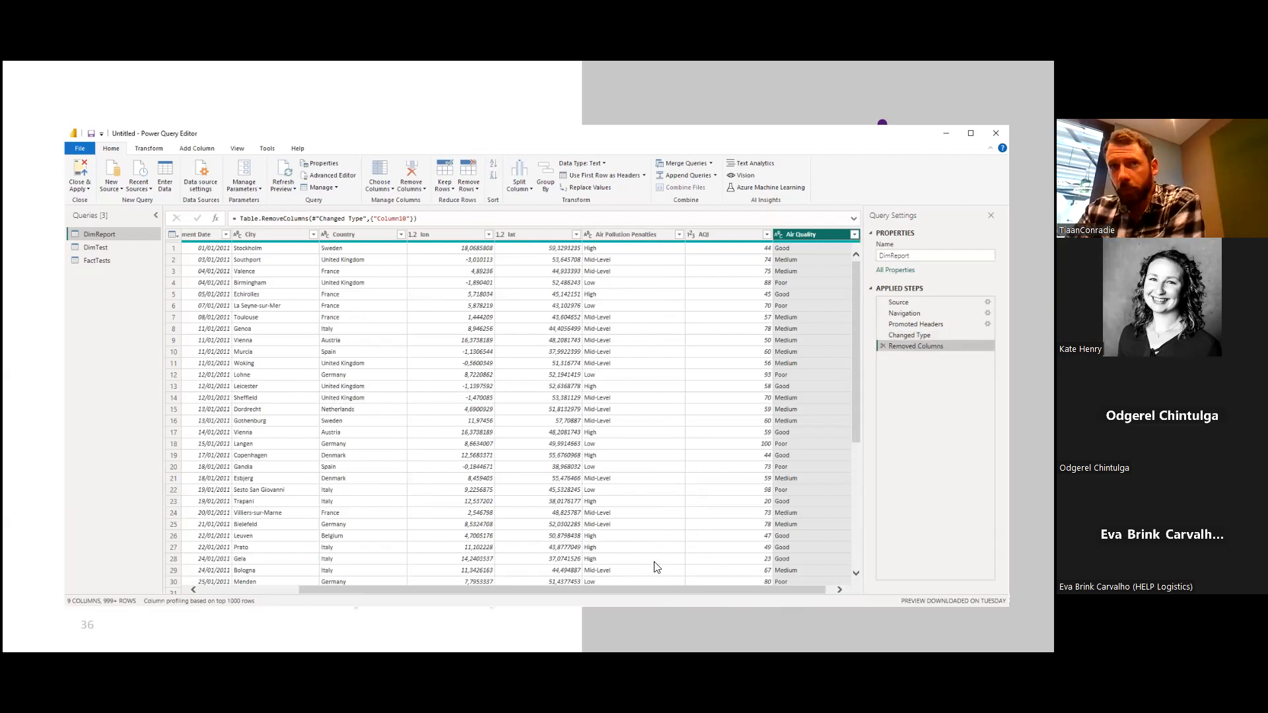
pyautogui.moveTo(701, 589); pyautogui.dragTo(673, 594)
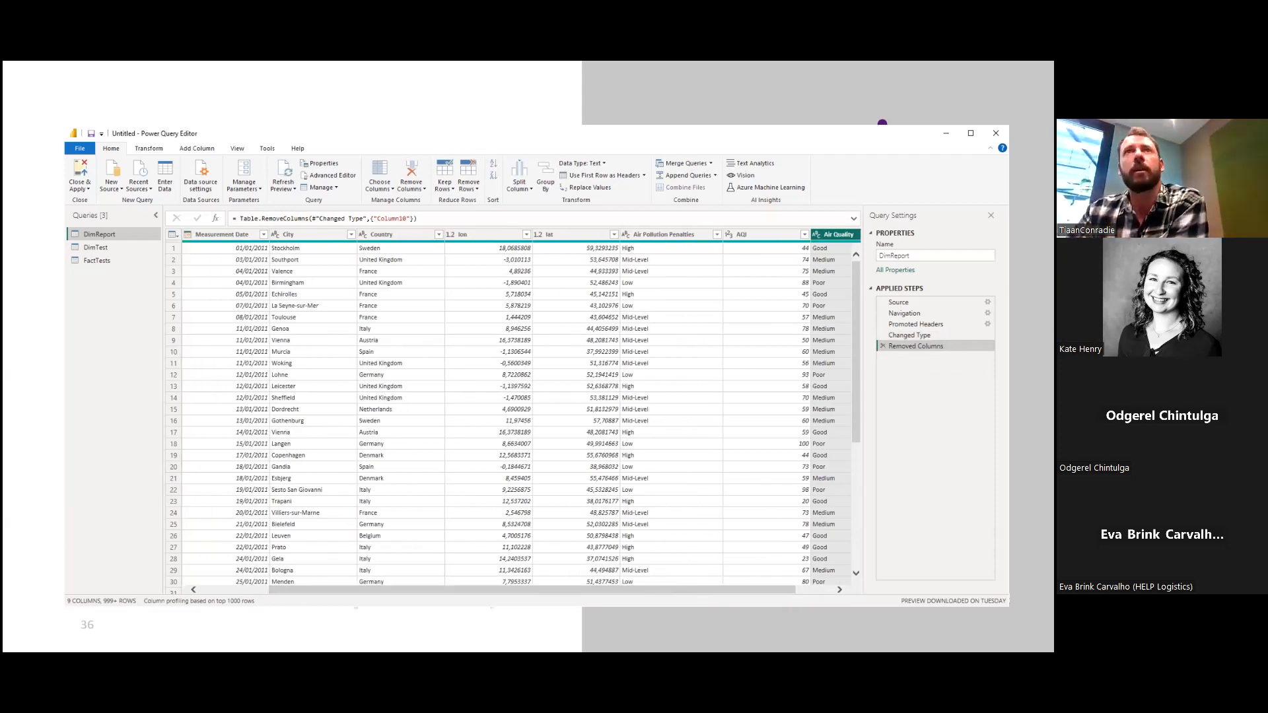
pyautogui.moveTo(696, 594); pyautogui.dragTo(760, 598)
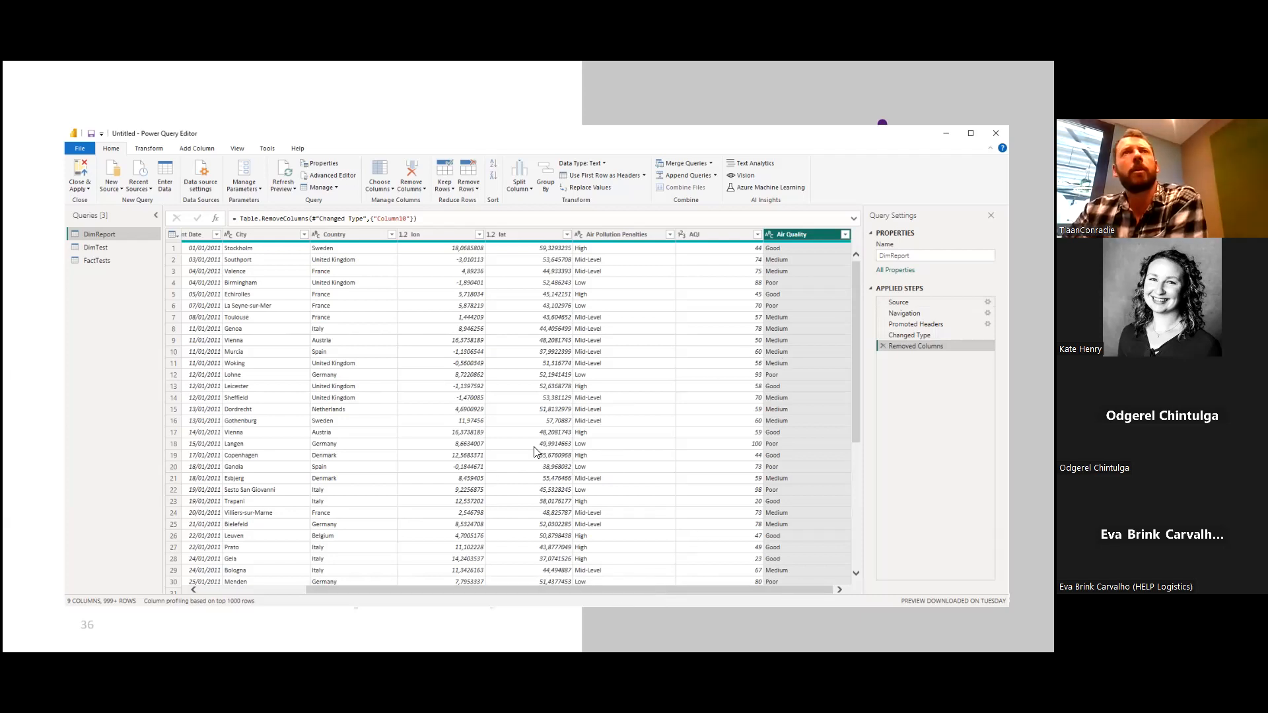
# Replace "-Level" with an empty value in DimReport's Air Pollution Penalties column.
pyautogui.click(616, 235)
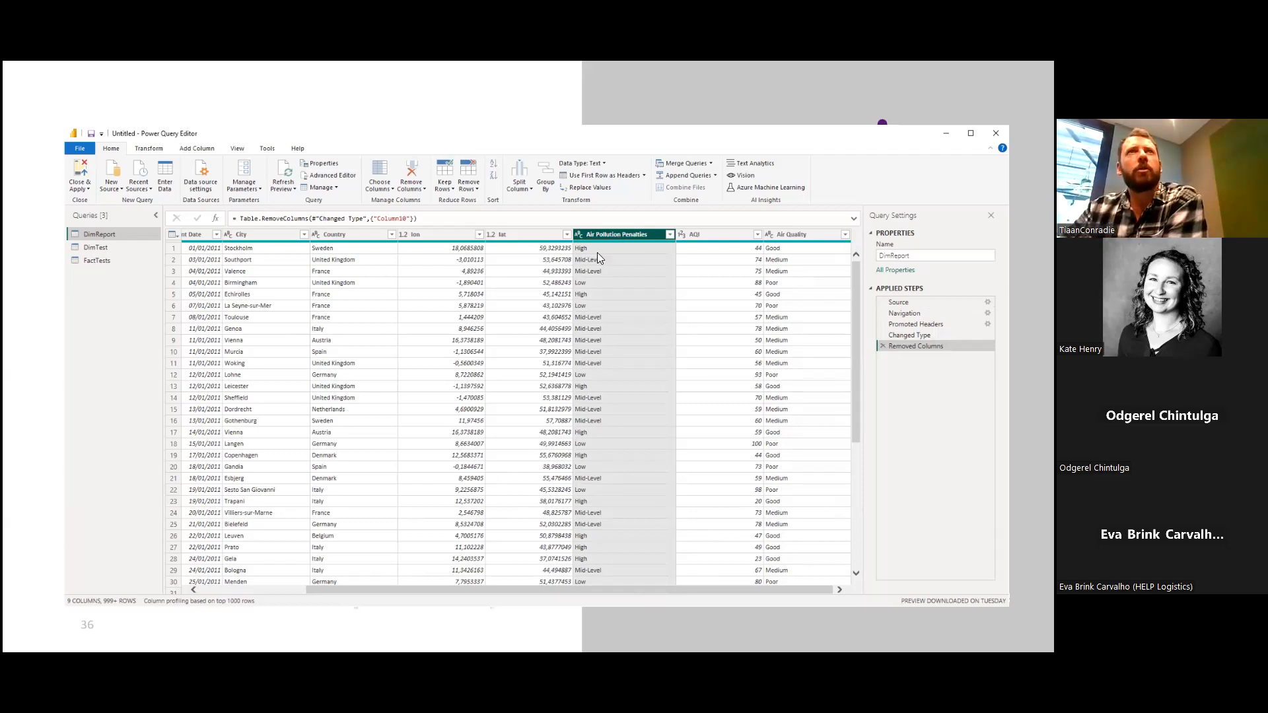
pyautogui.click(146, 149)
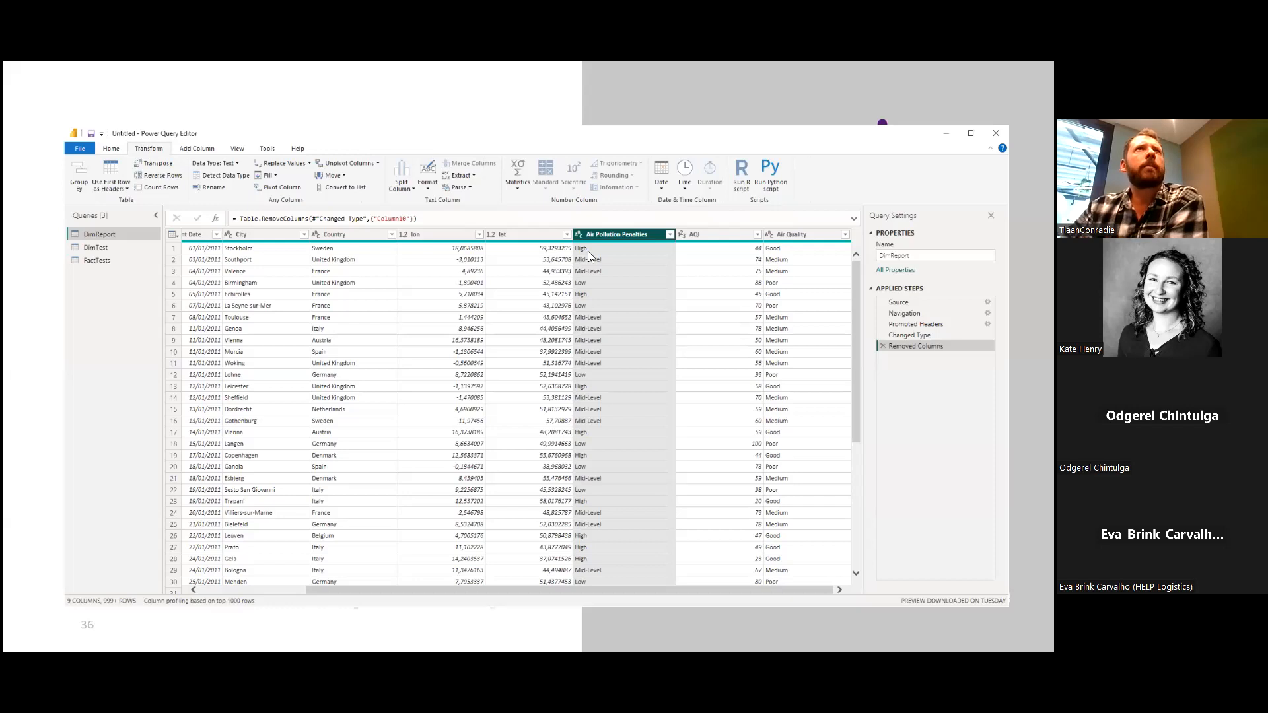
pyautogui.rightClick(599, 236)
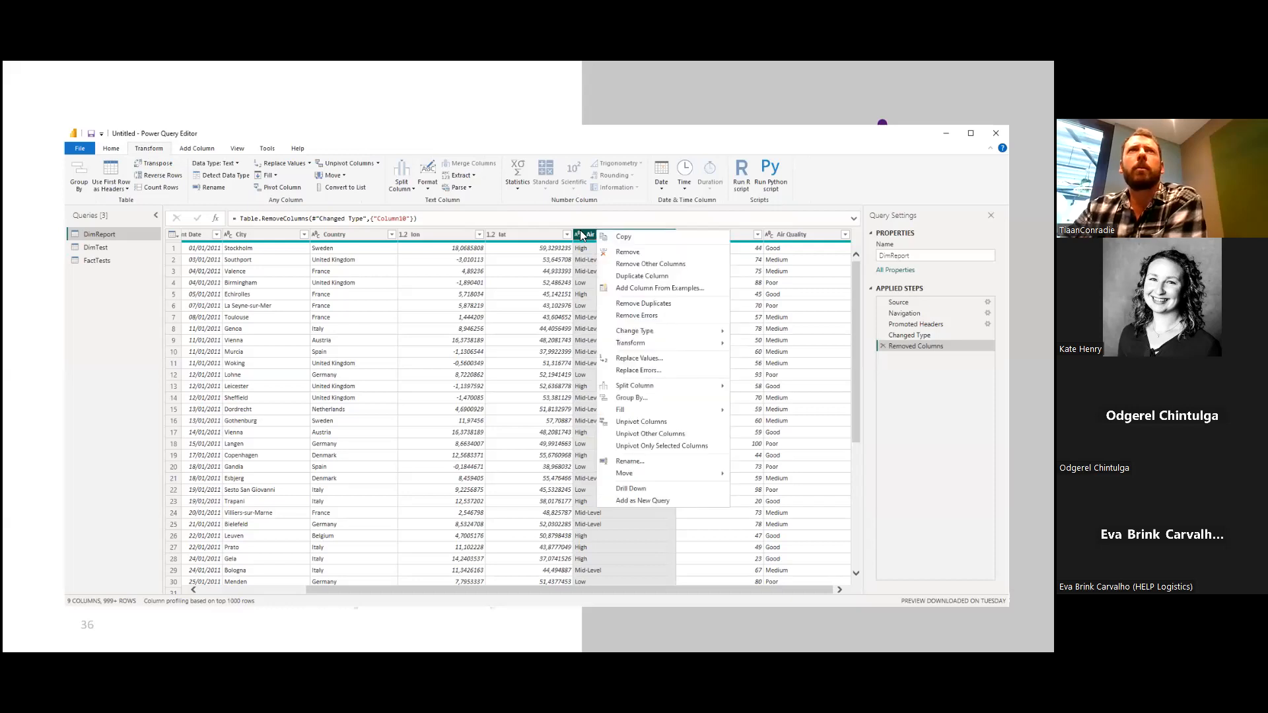
pyautogui.click(587, 239)
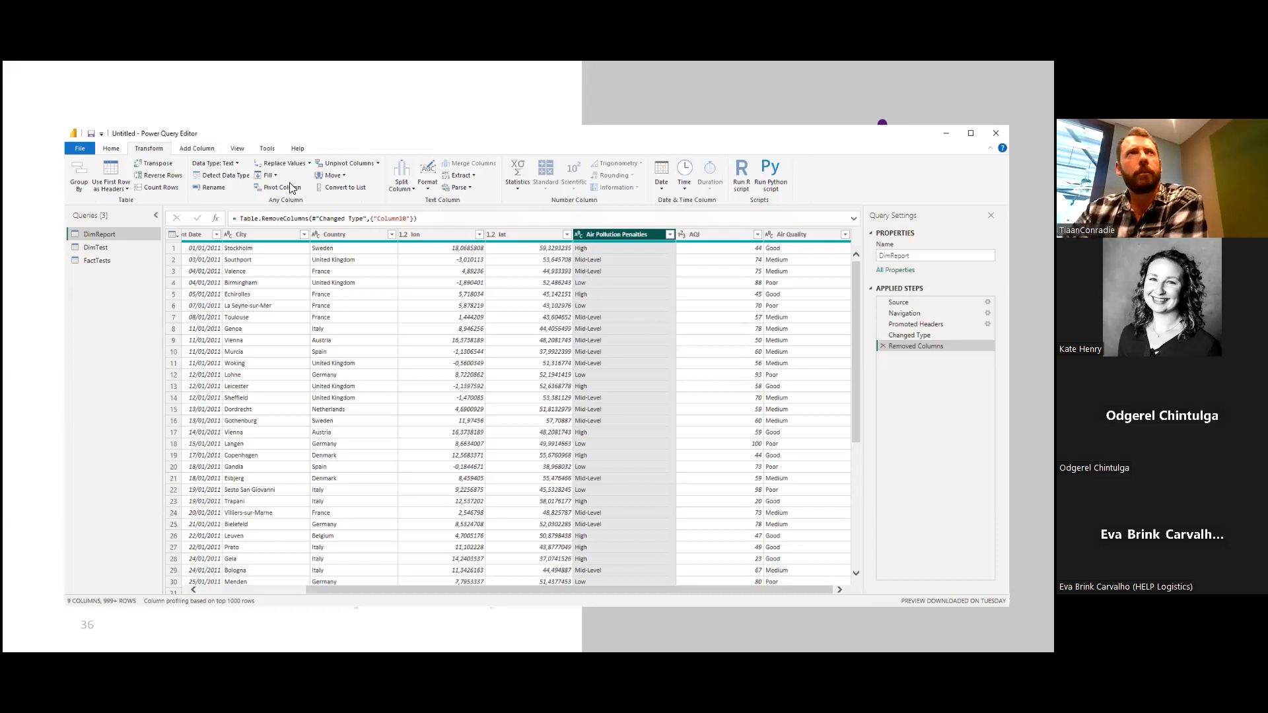
pyautogui.click(273, 162)
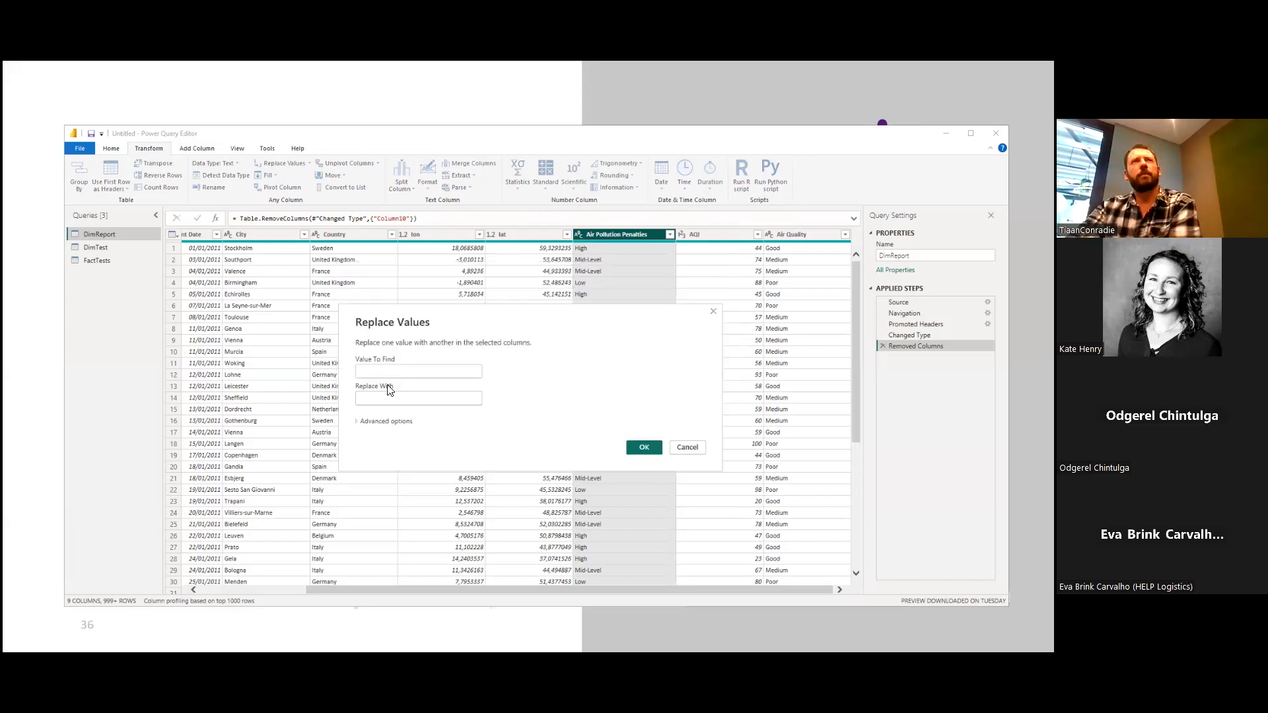
pyautogui.click(372, 374)
pyautogui.write('-Lev')
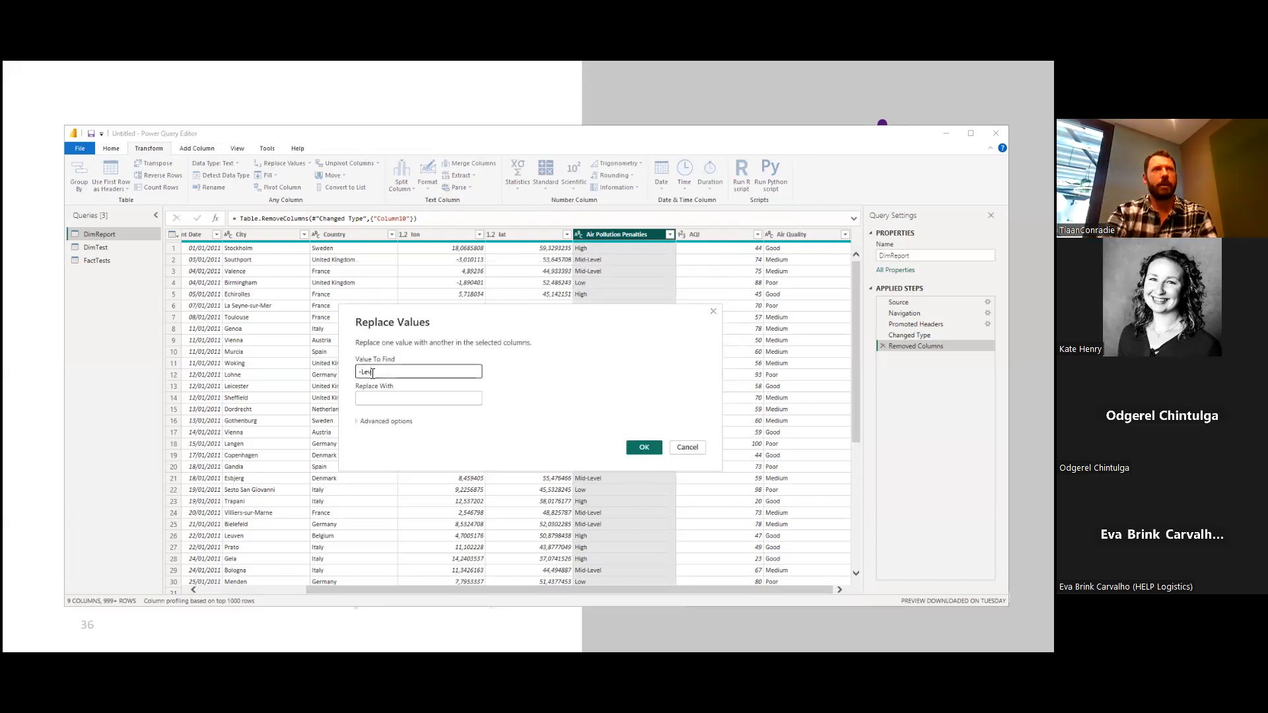
pyautogui.write('el')
pyautogui.click(404, 399)
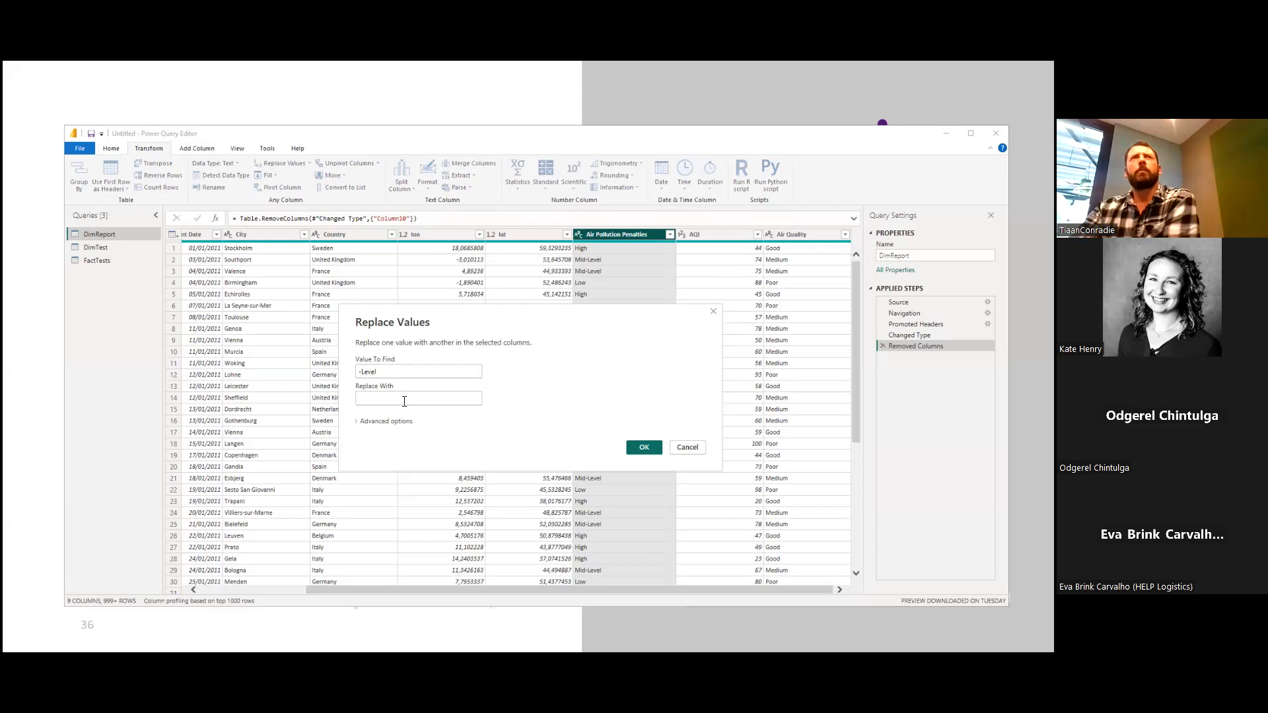
pyautogui.click(650, 447)
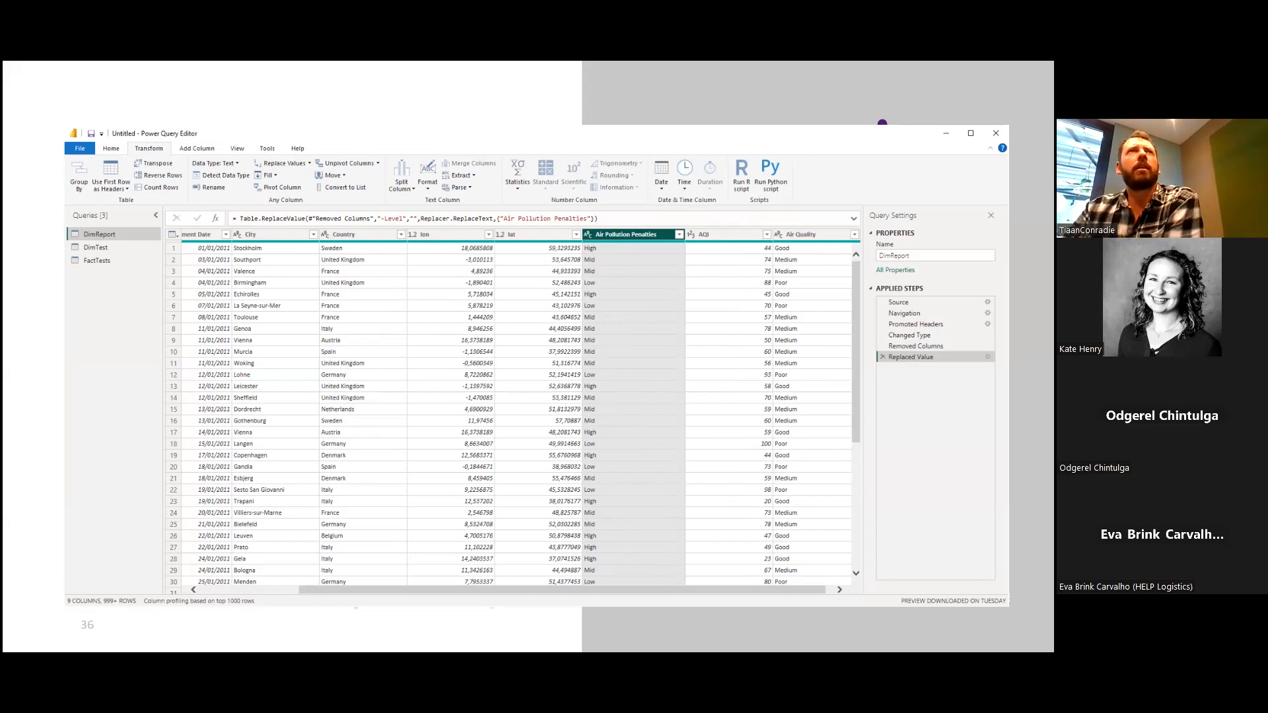
# Compare the applied steps before and after the value replacement, and convert the Air Pollution Penalties column to lowercase.
pyautogui.click(916, 346)
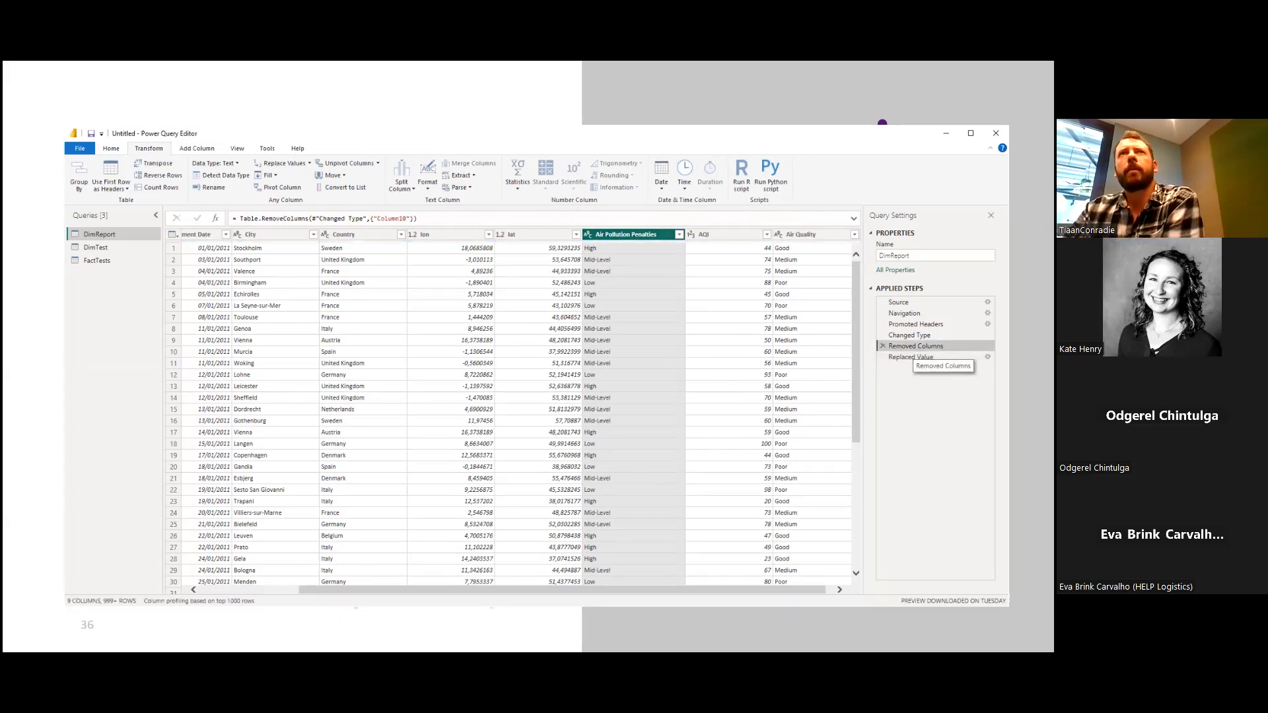
pyautogui.click(912, 357)
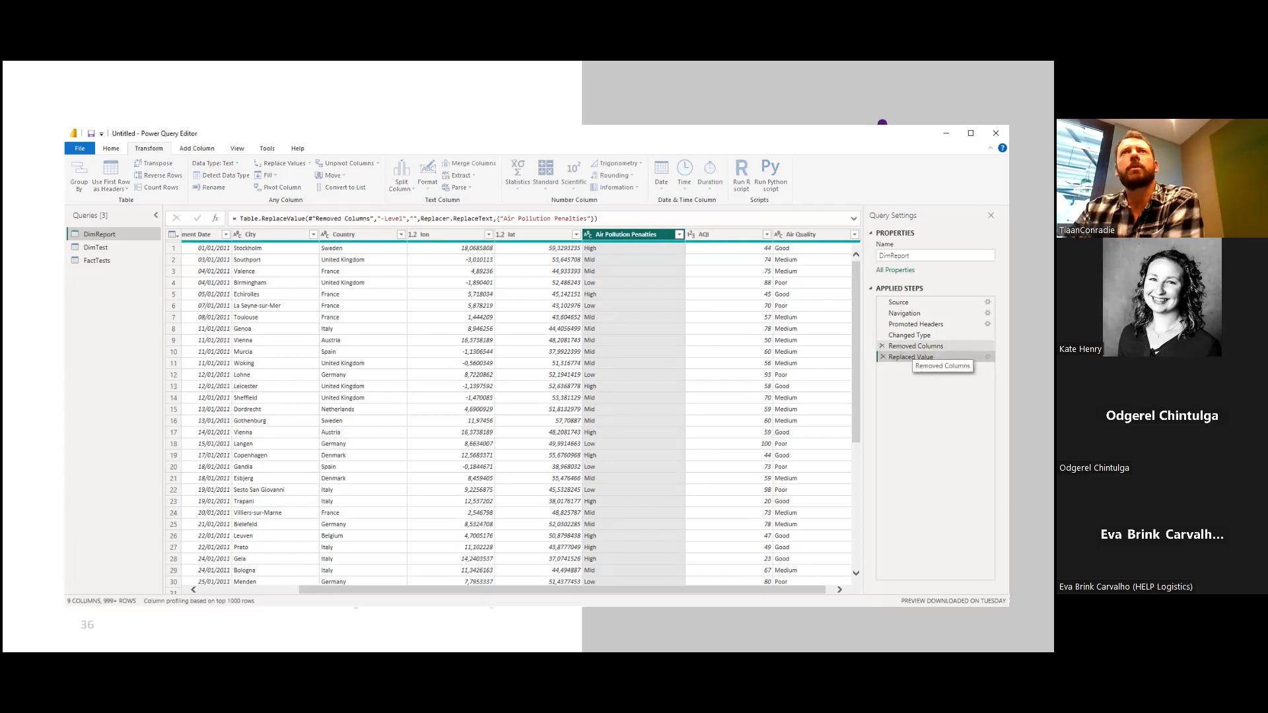
pyautogui.click(914, 346)
pyautogui.click(913, 335)
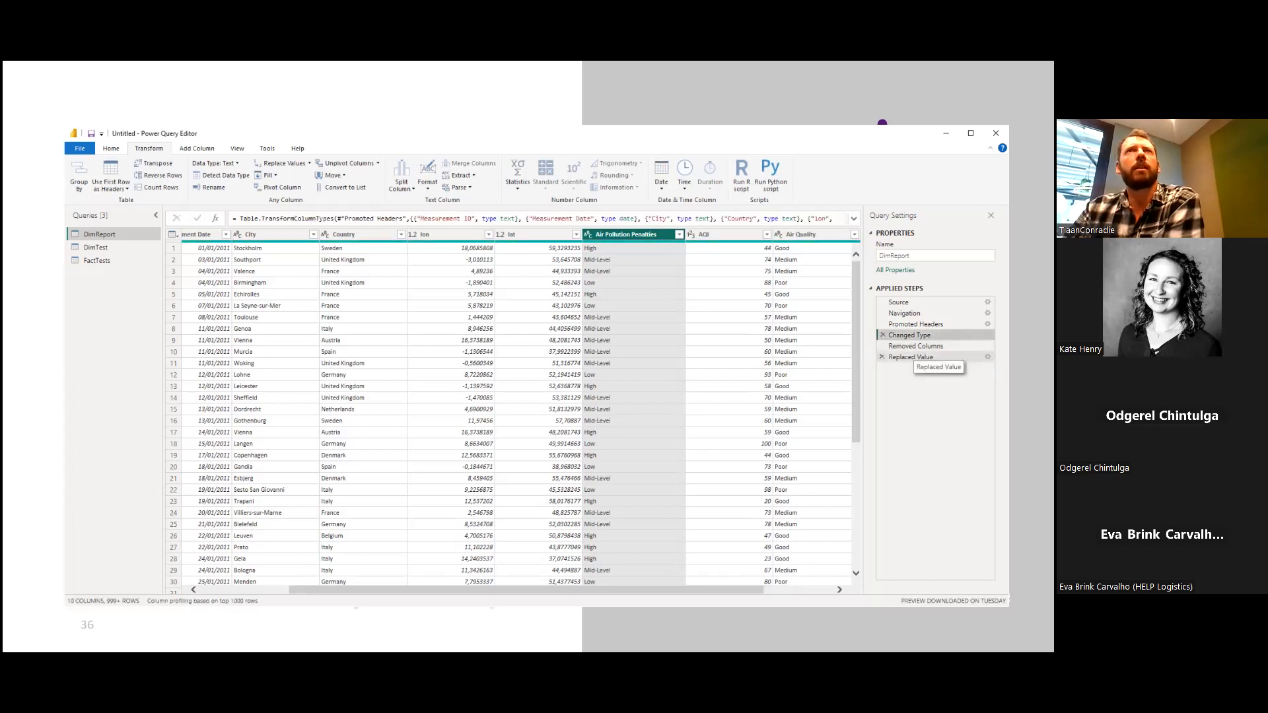
pyautogui.click(914, 357)
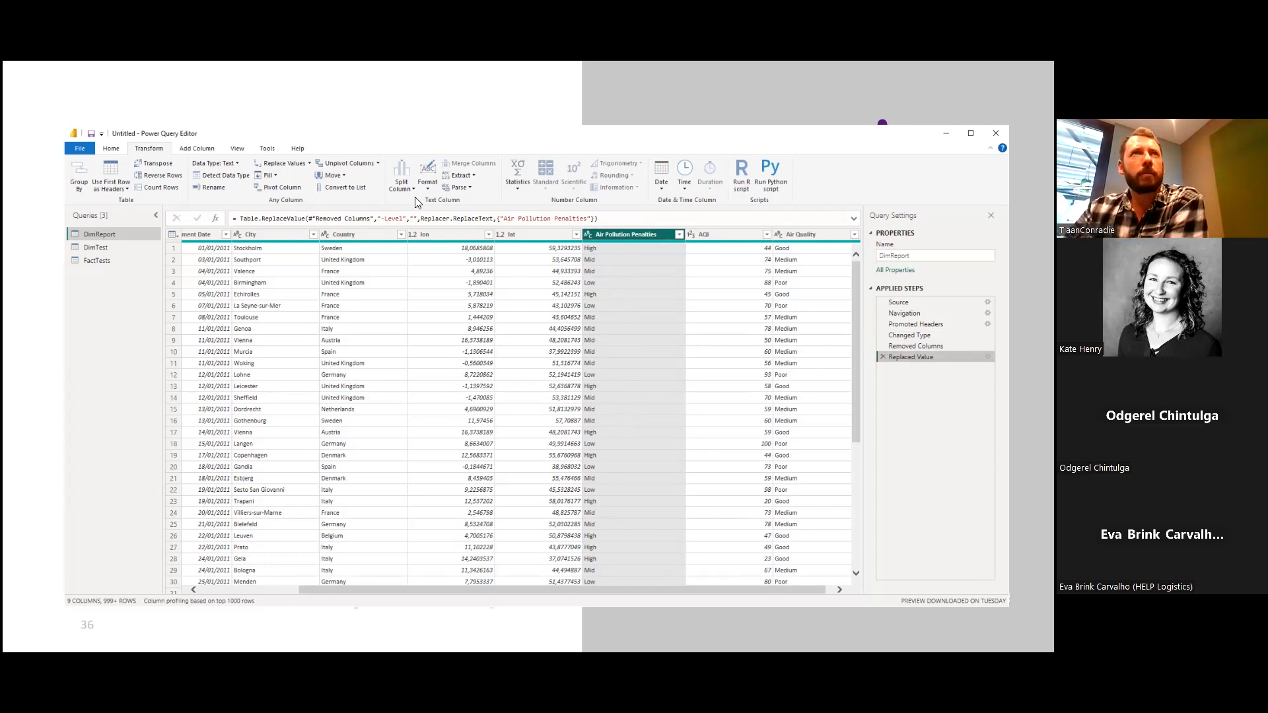
pyautogui.click(432, 191)
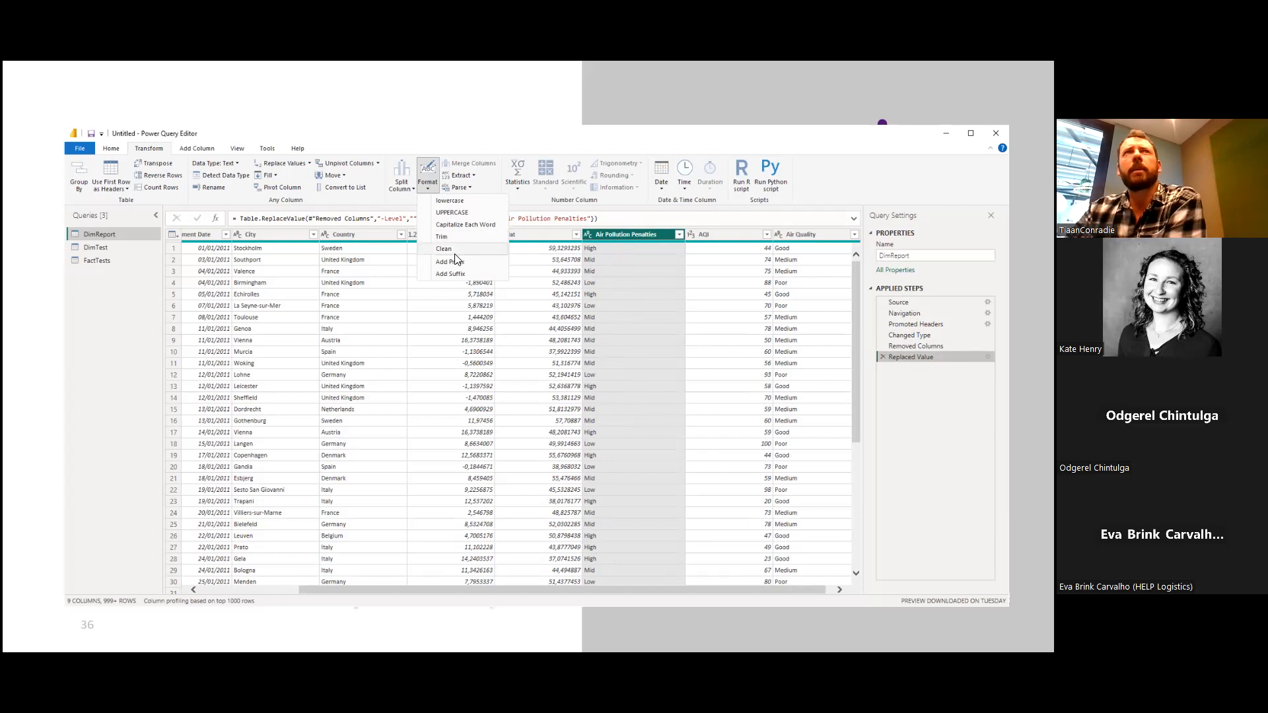
pyautogui.click(449, 202)
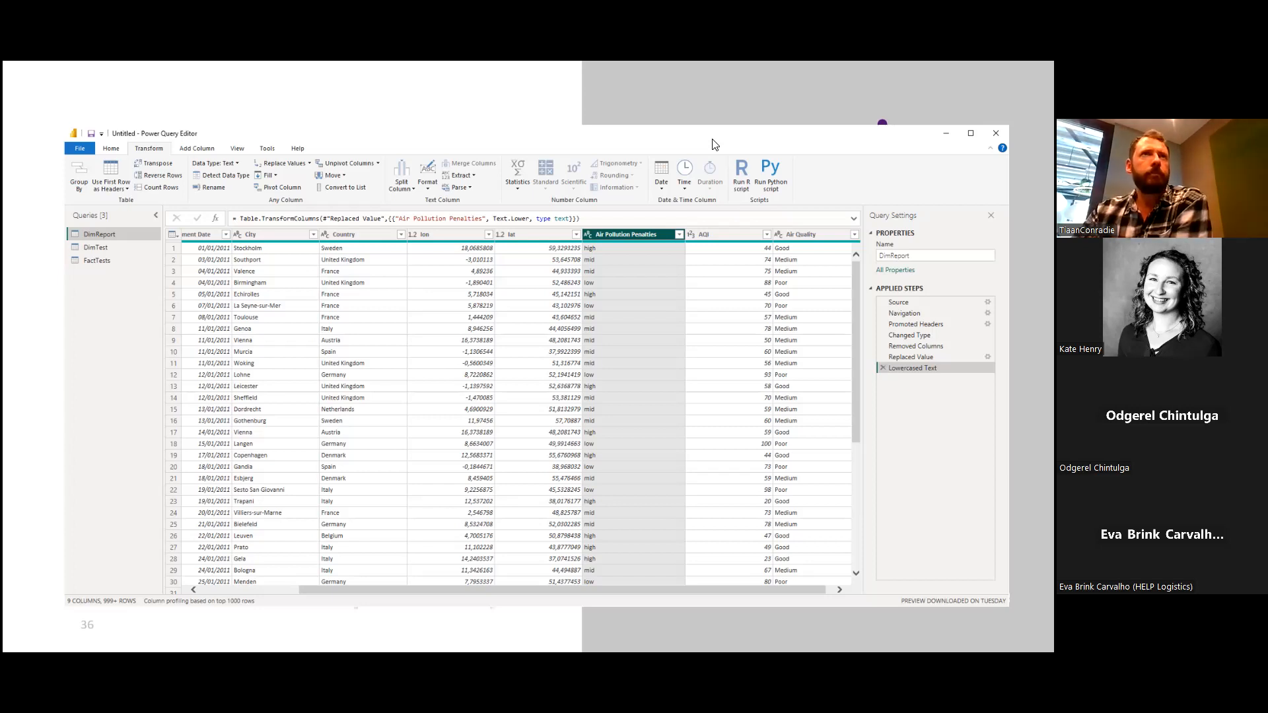
# Rename the Cost p/h column in the DimTest query to "Max Allowed Cost".
pyautogui.moveTo(713, 140); pyautogui.dragTo(705, 133)
pyautogui.click(80, 243)
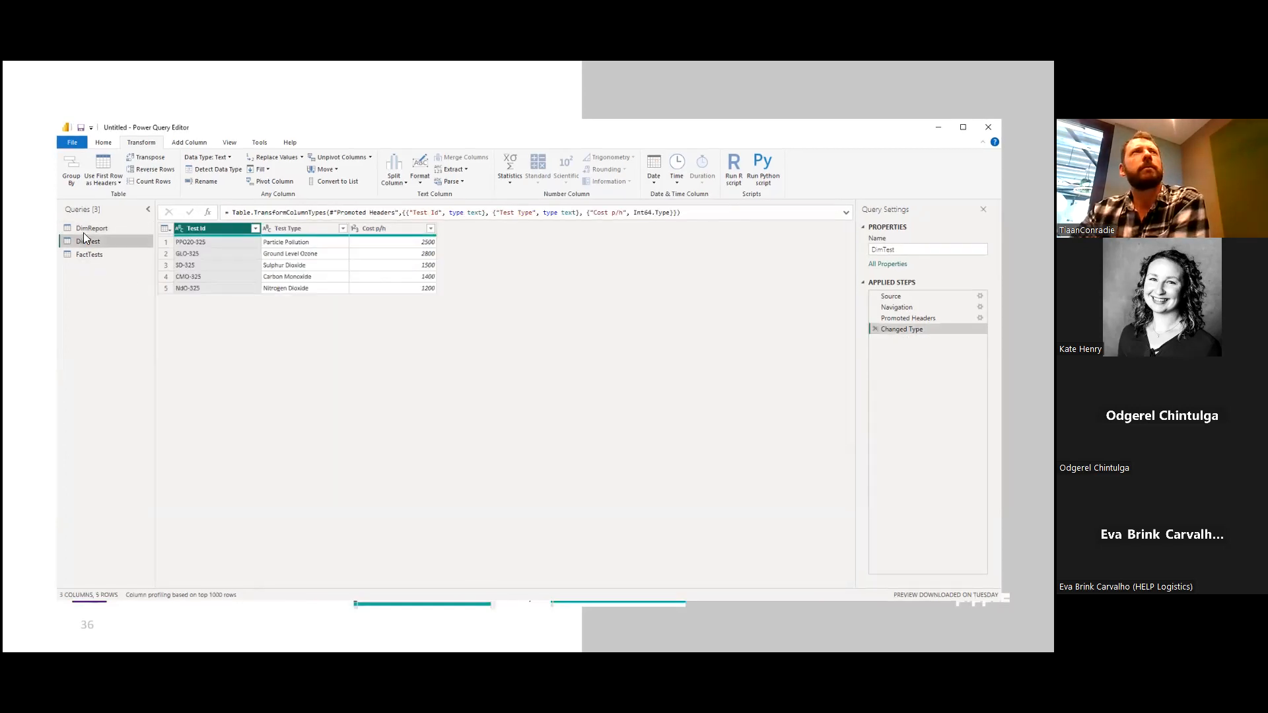
pyautogui.click(88, 228)
pyautogui.click(96, 241)
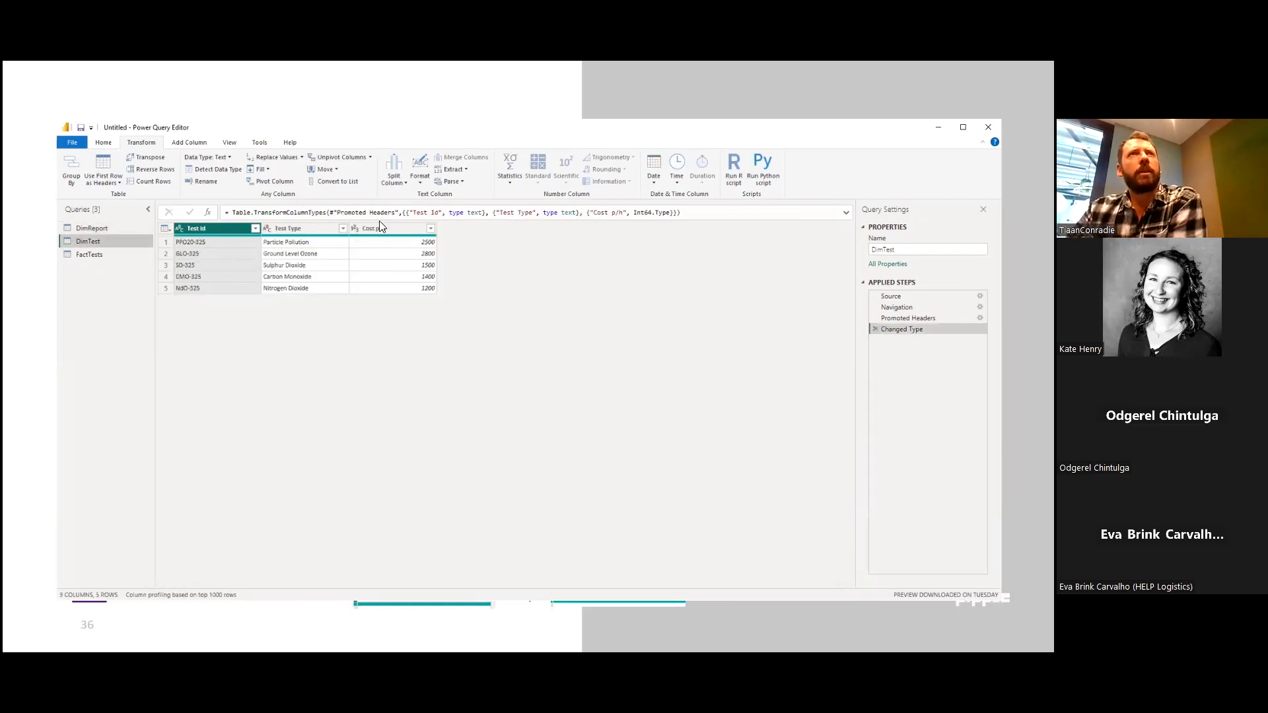
pyautogui.click(383, 230)
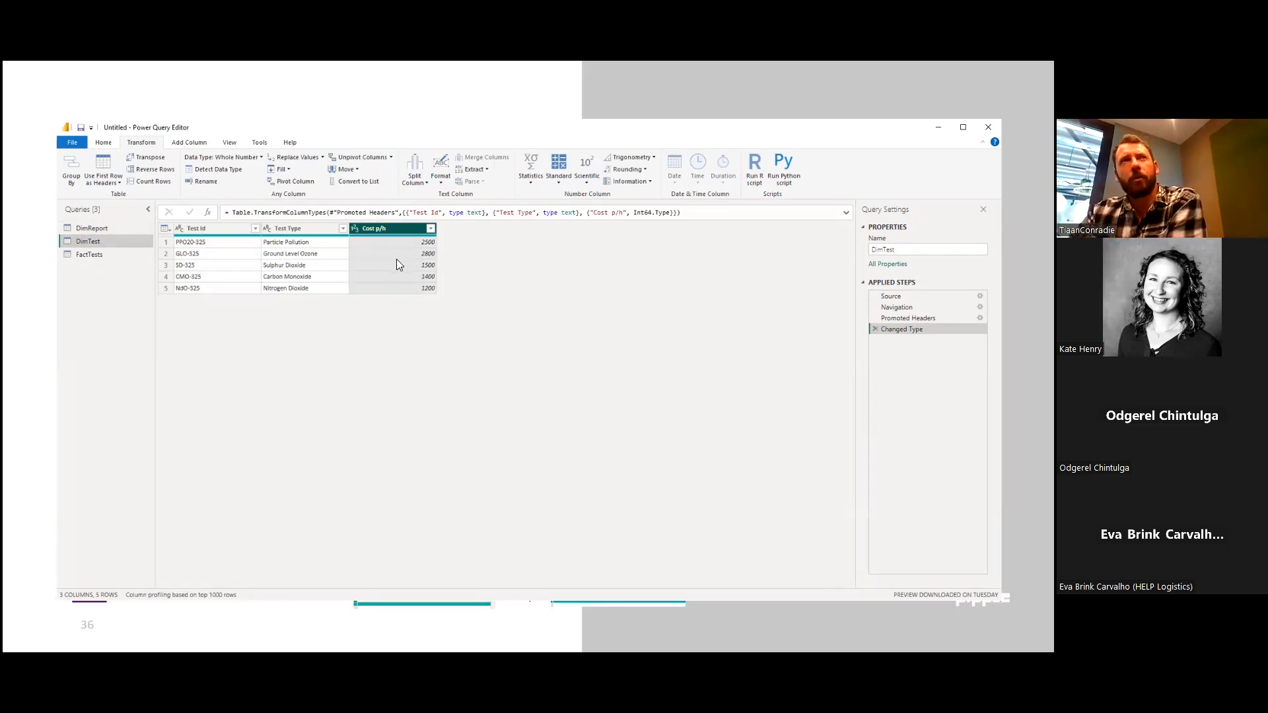
pyautogui.rightClick(380, 229)
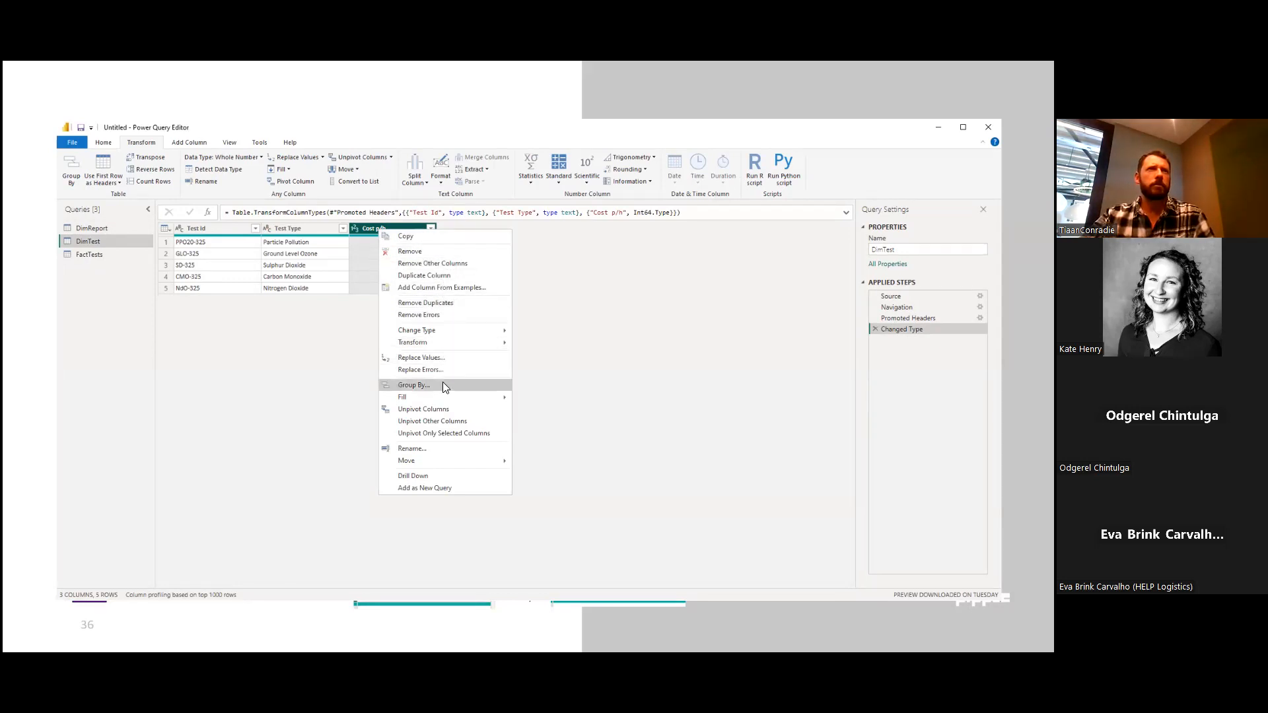
pyautogui.click(444, 448)
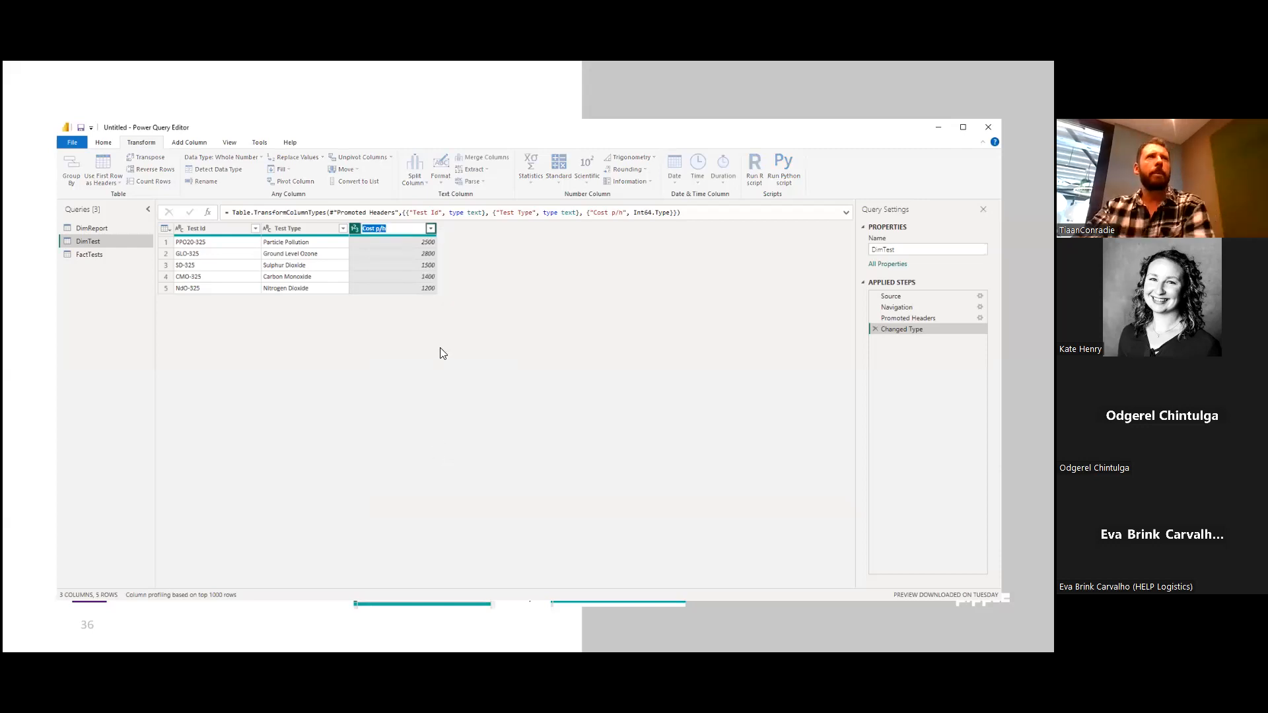
pyautogui.write('Max All')
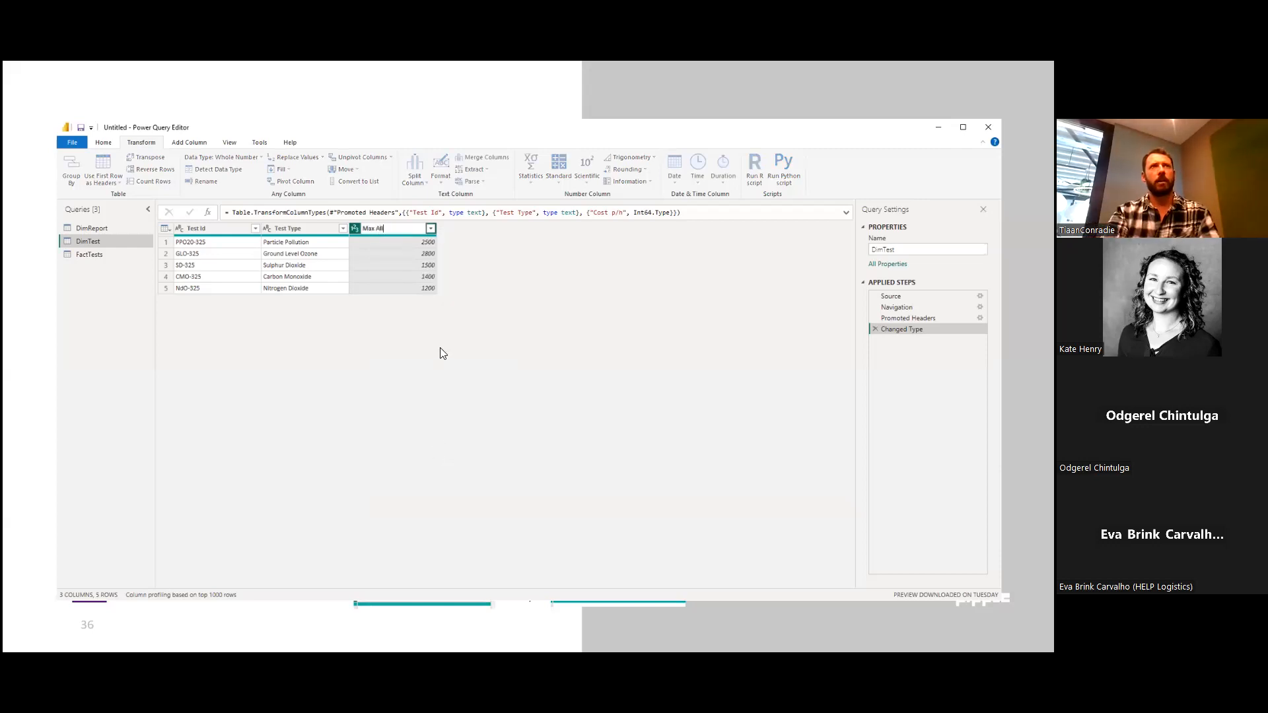
pyautogui.write('owed Cost')
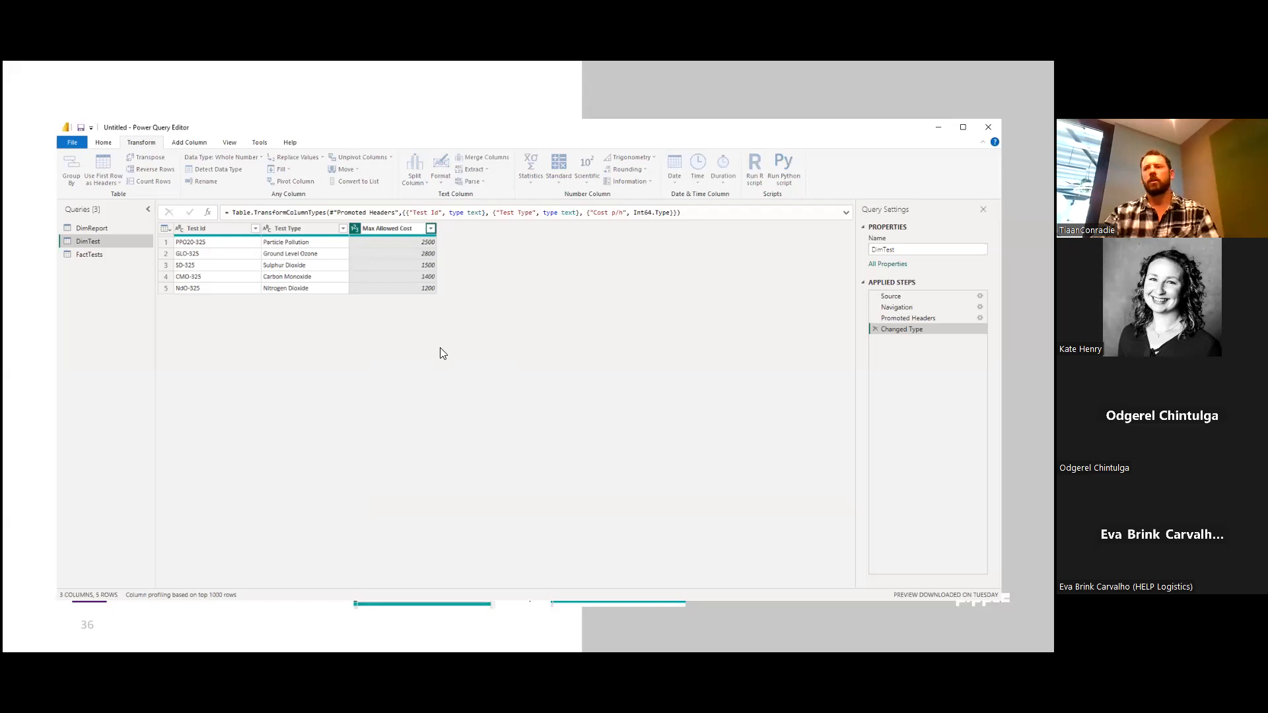
pyautogui.press('Return')
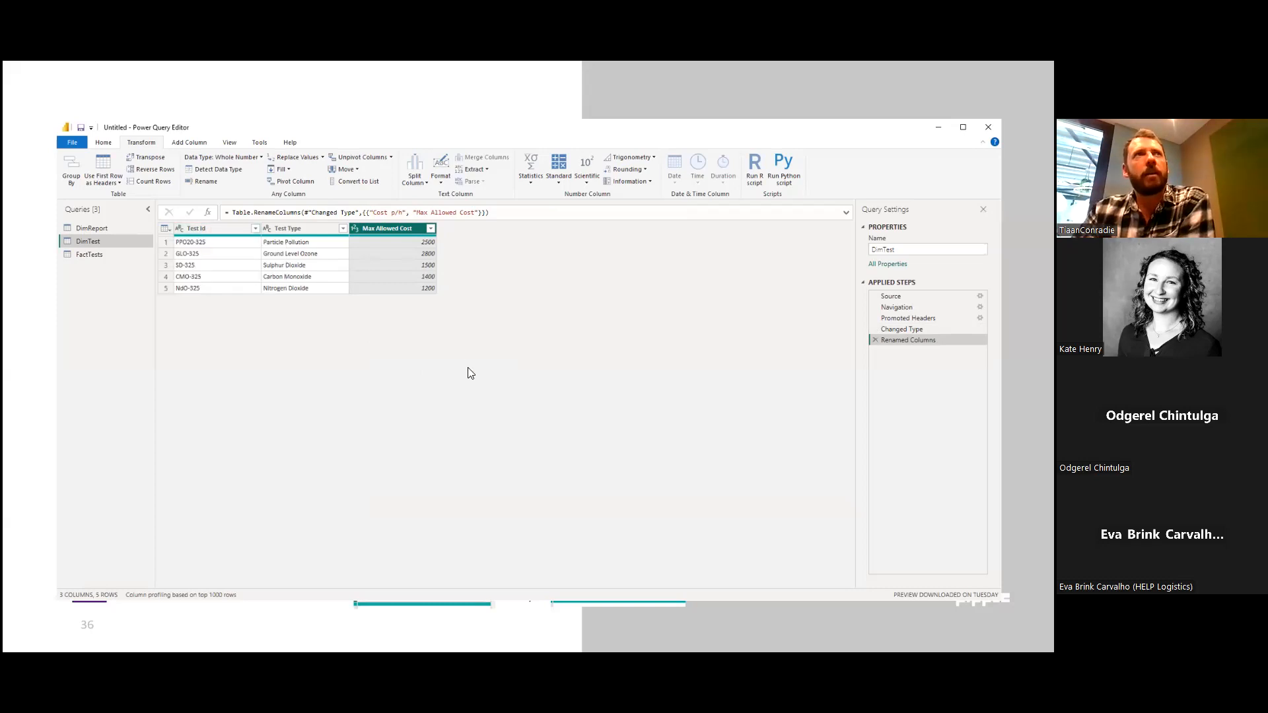
# Compare the codes in DimTest's Test Id column with the Test Id codes in the FactTests query.
pyautogui.click(195, 227)
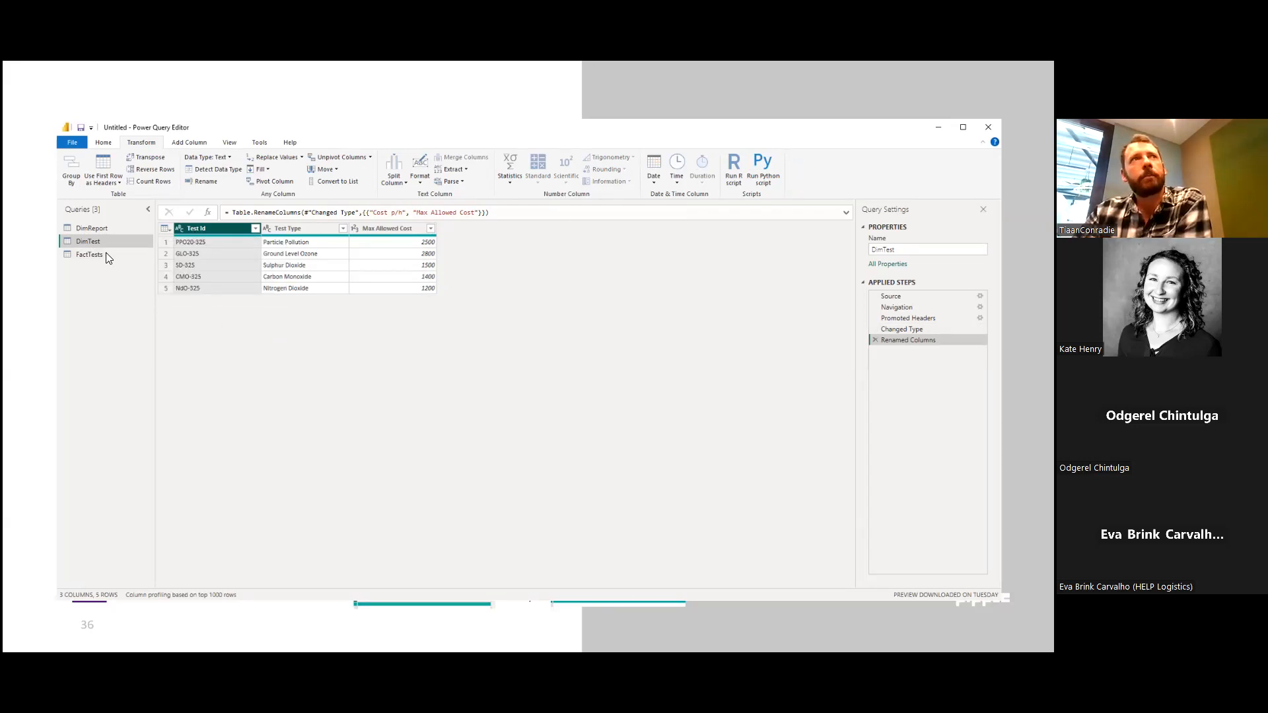
pyautogui.click(83, 255)
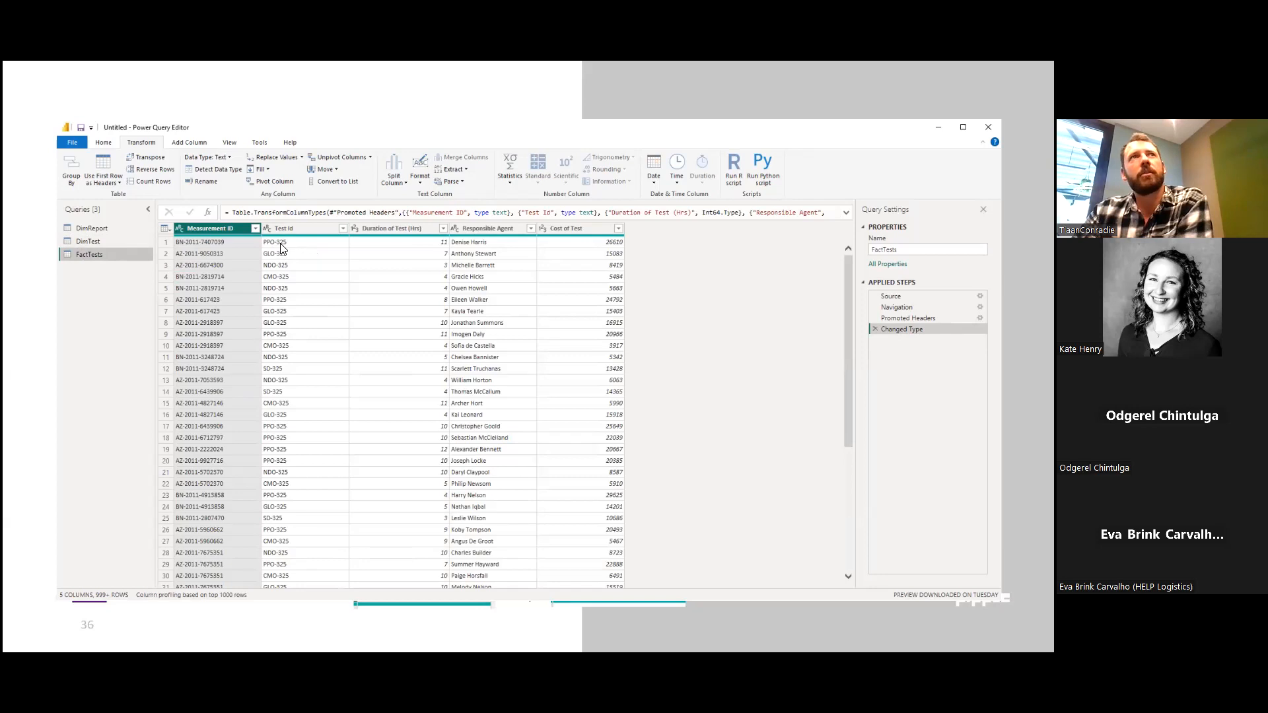
pyautogui.click(81, 241)
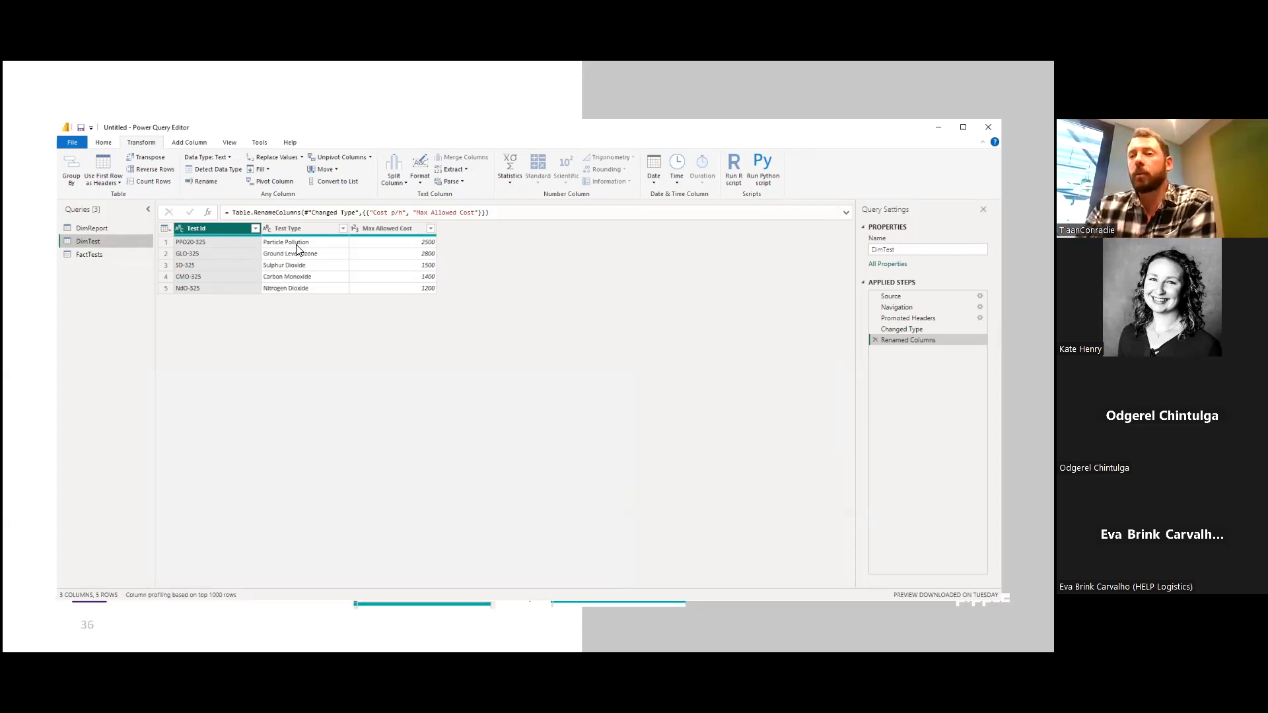
# Replace "PPO20" with "PPO" in the Test Id column of the DimTest query.
pyautogui.rightClick(208, 232)
pyautogui.click(195, 225)
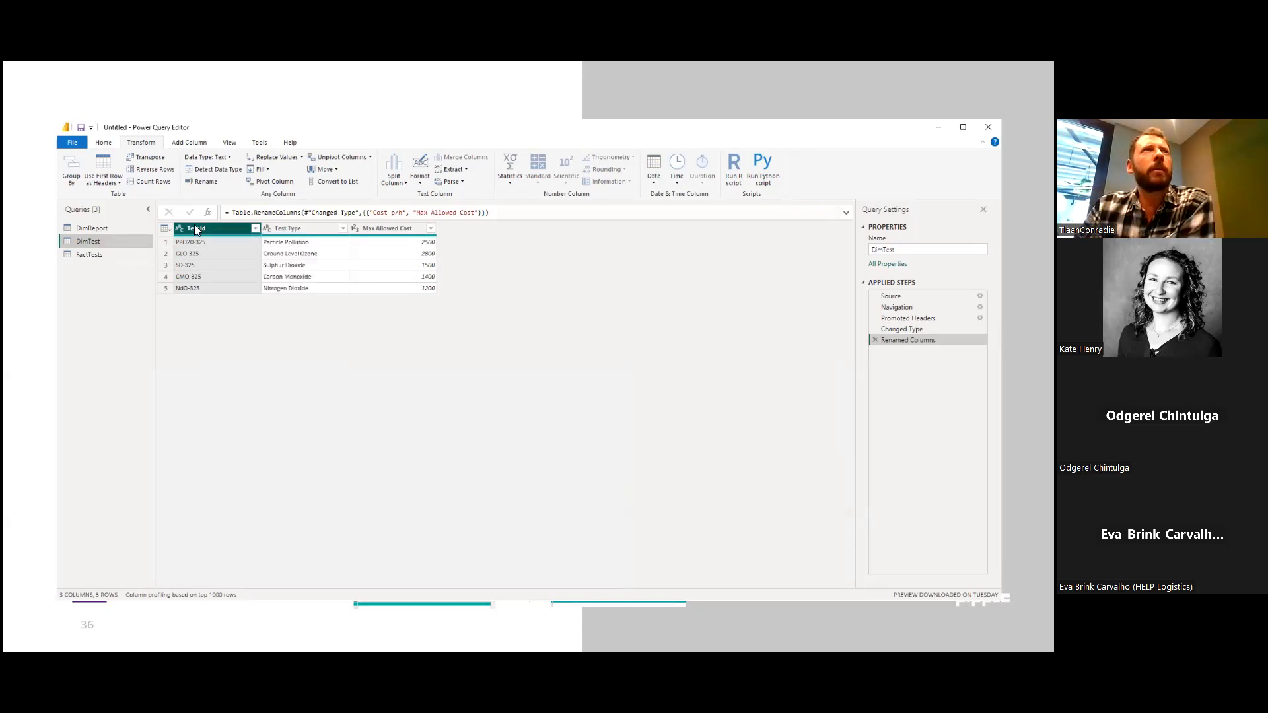
pyautogui.click(274, 158)
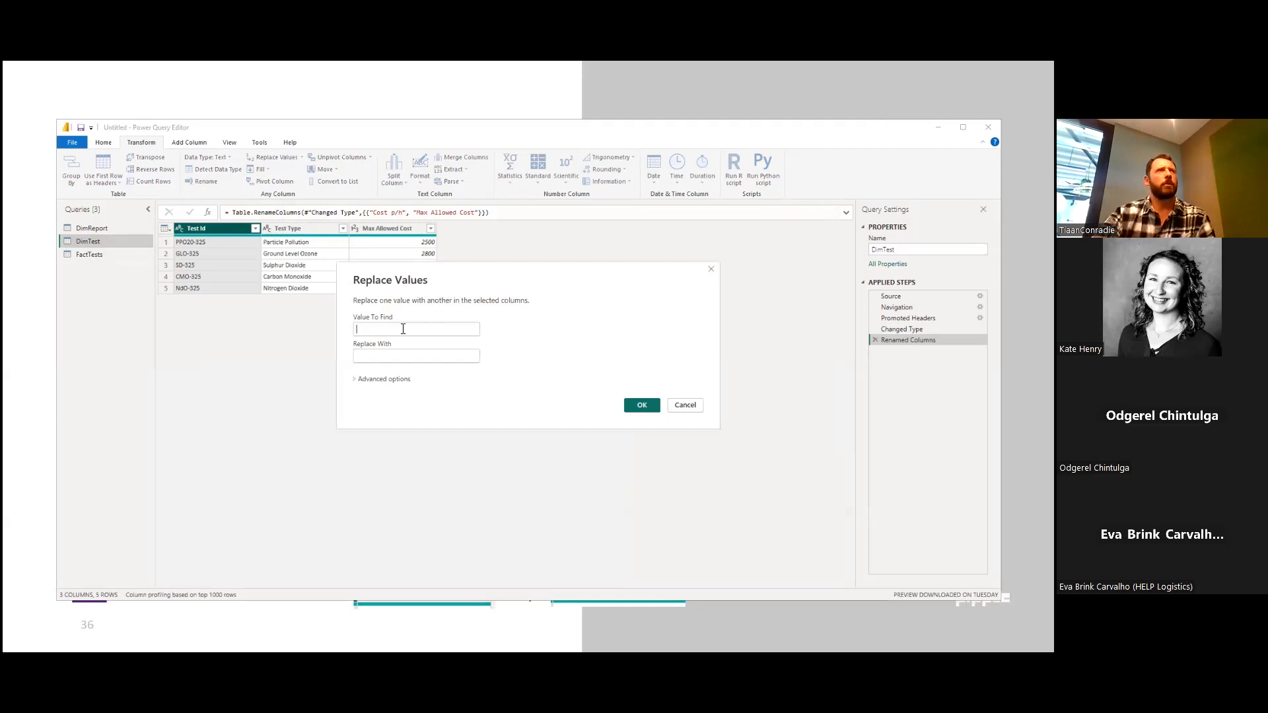
pyautogui.write('PP')
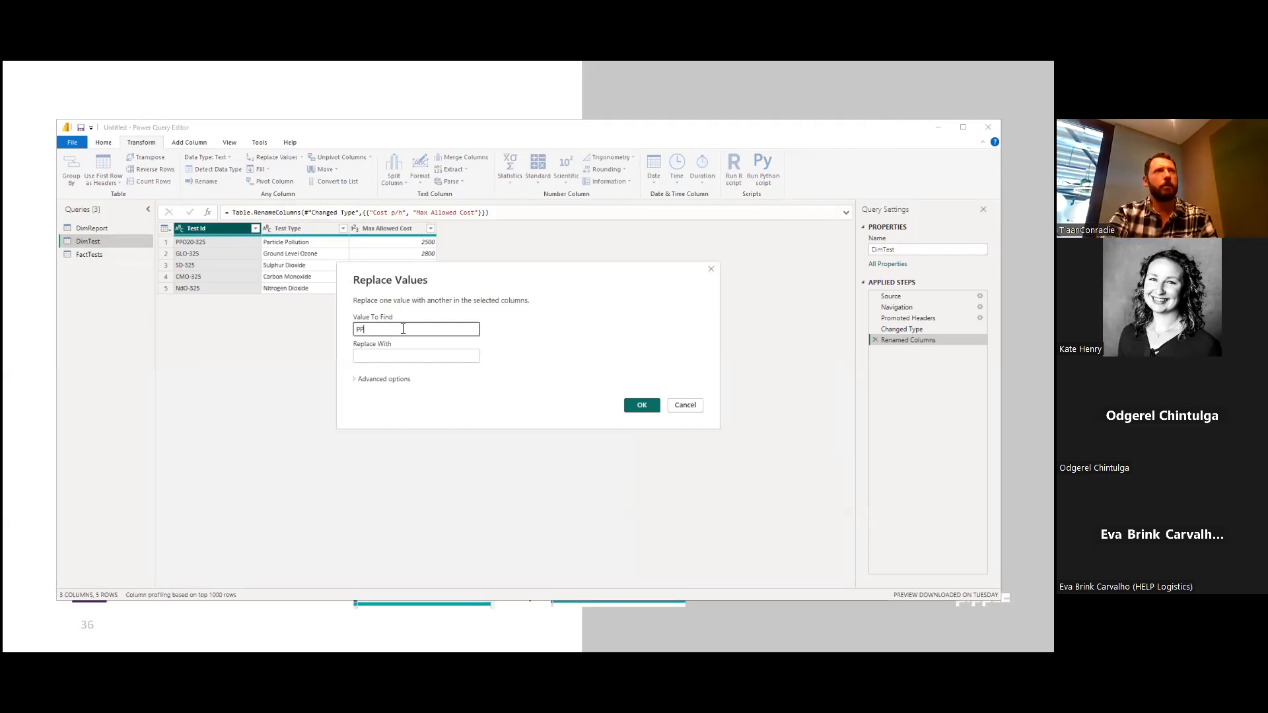
pyautogui.write('O20')
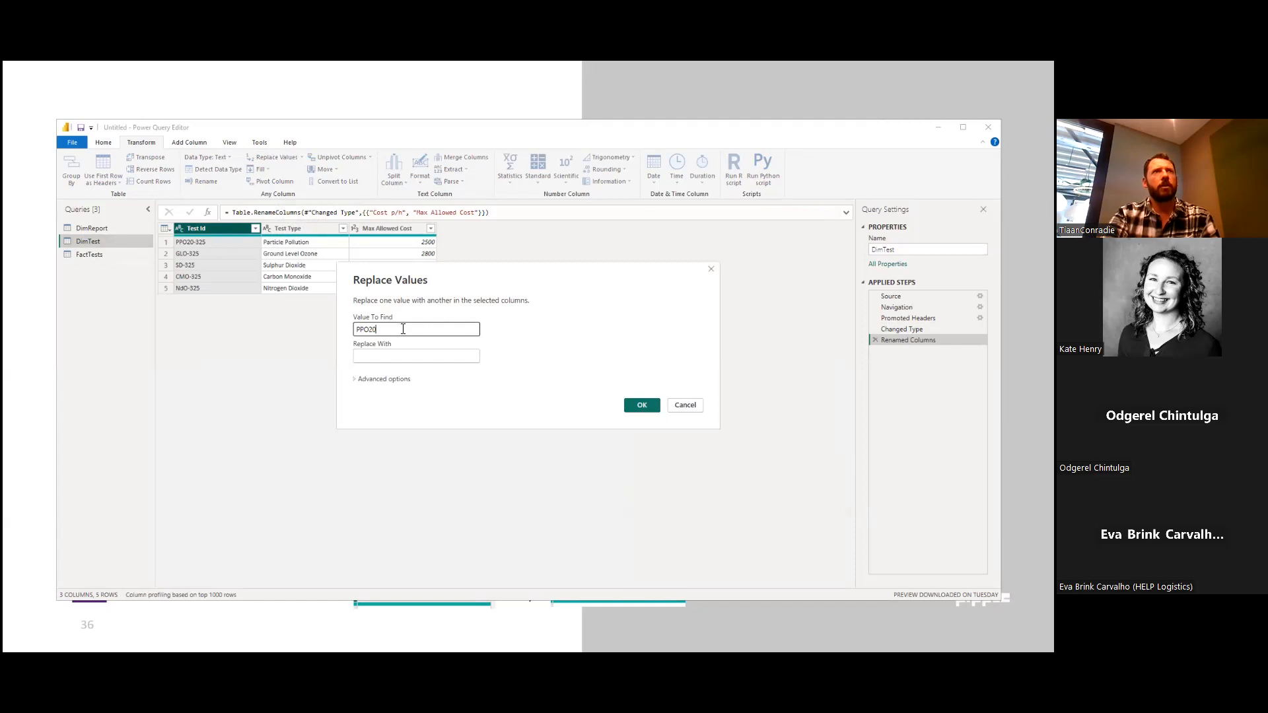
pyautogui.click(381, 357)
pyautogui.write('PPO')
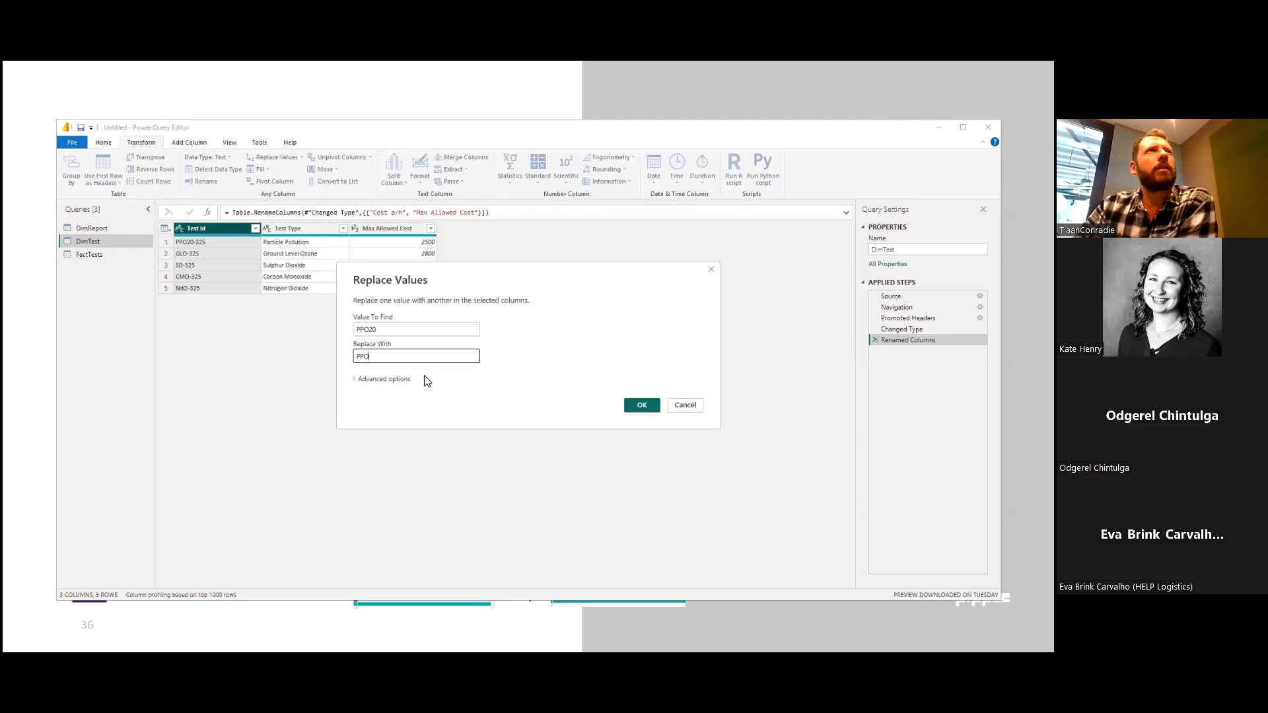
pyautogui.click(641, 404)
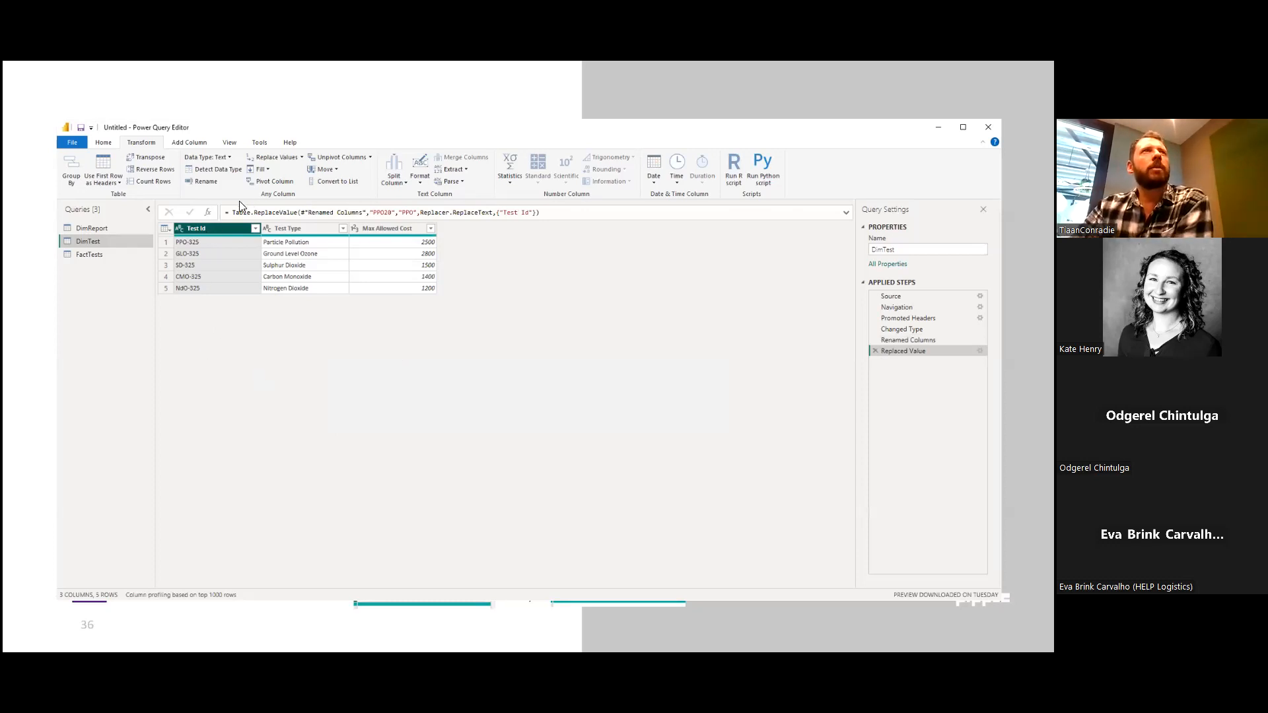
# Replace "NdO" with "NDO" in DimTest's Test Id column.
pyautogui.click(267, 157)
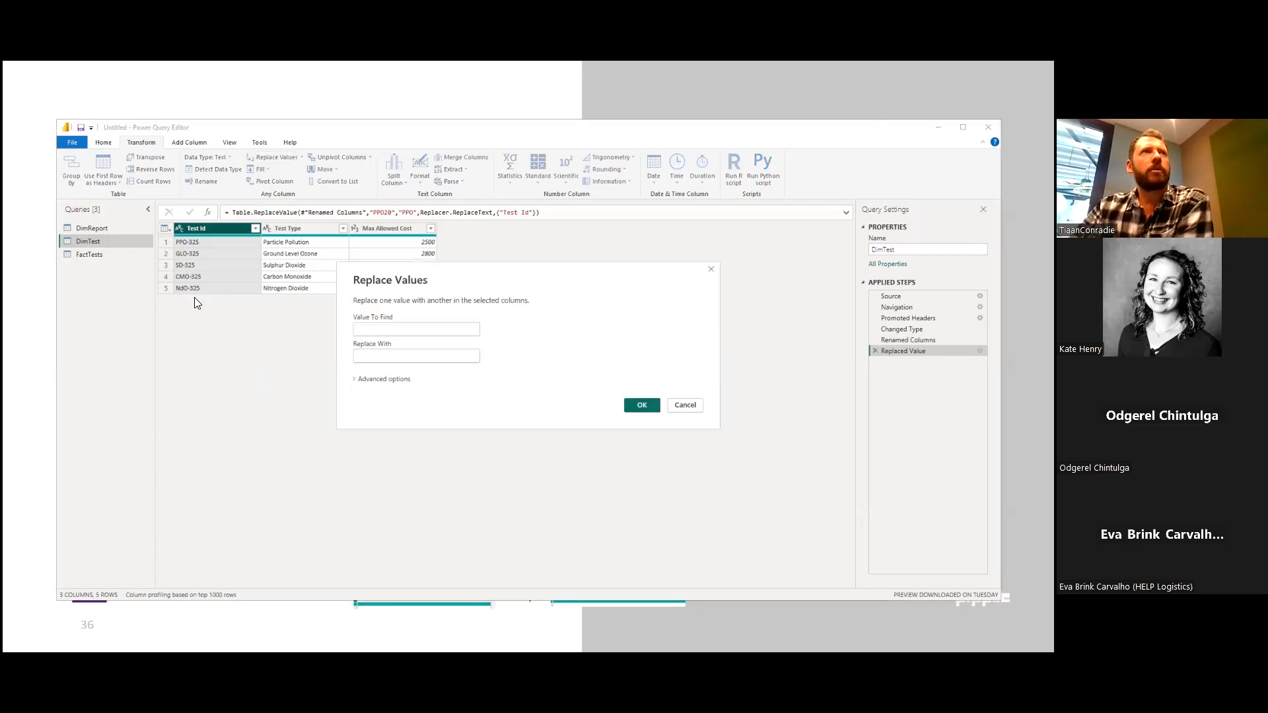
pyautogui.click(373, 330)
pyautogui.write('Nd')
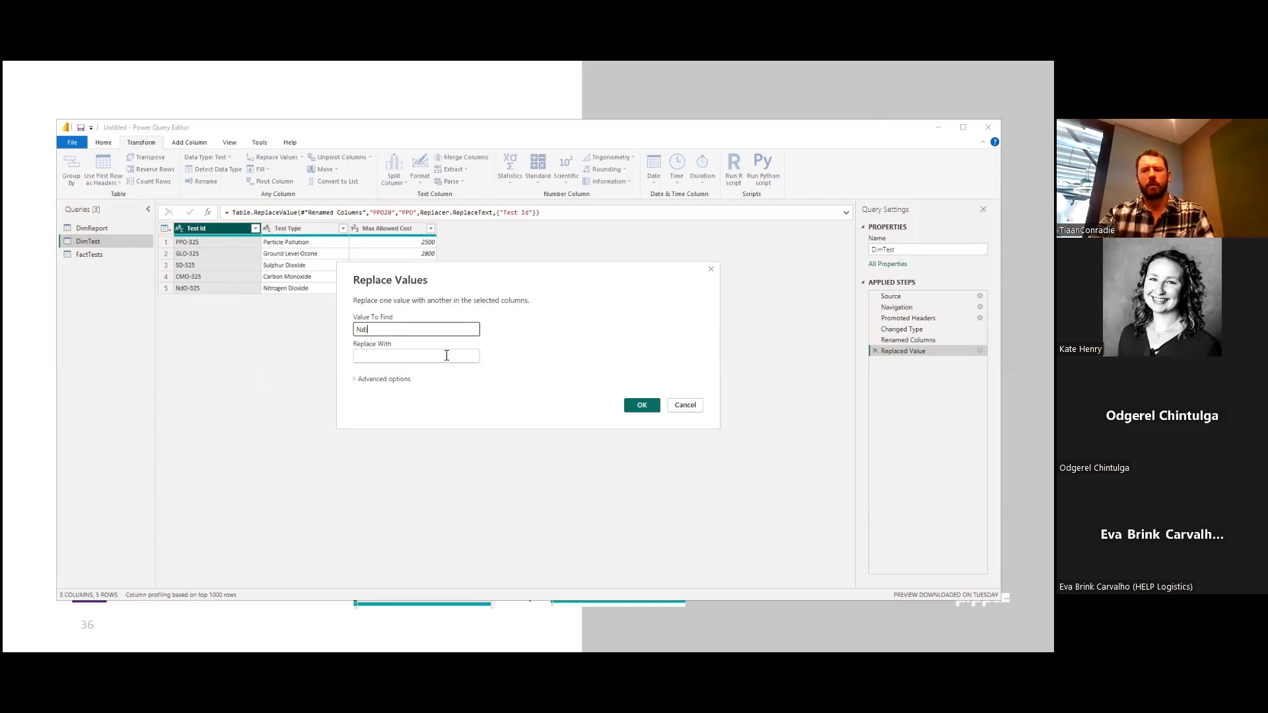
pyautogui.write('O')
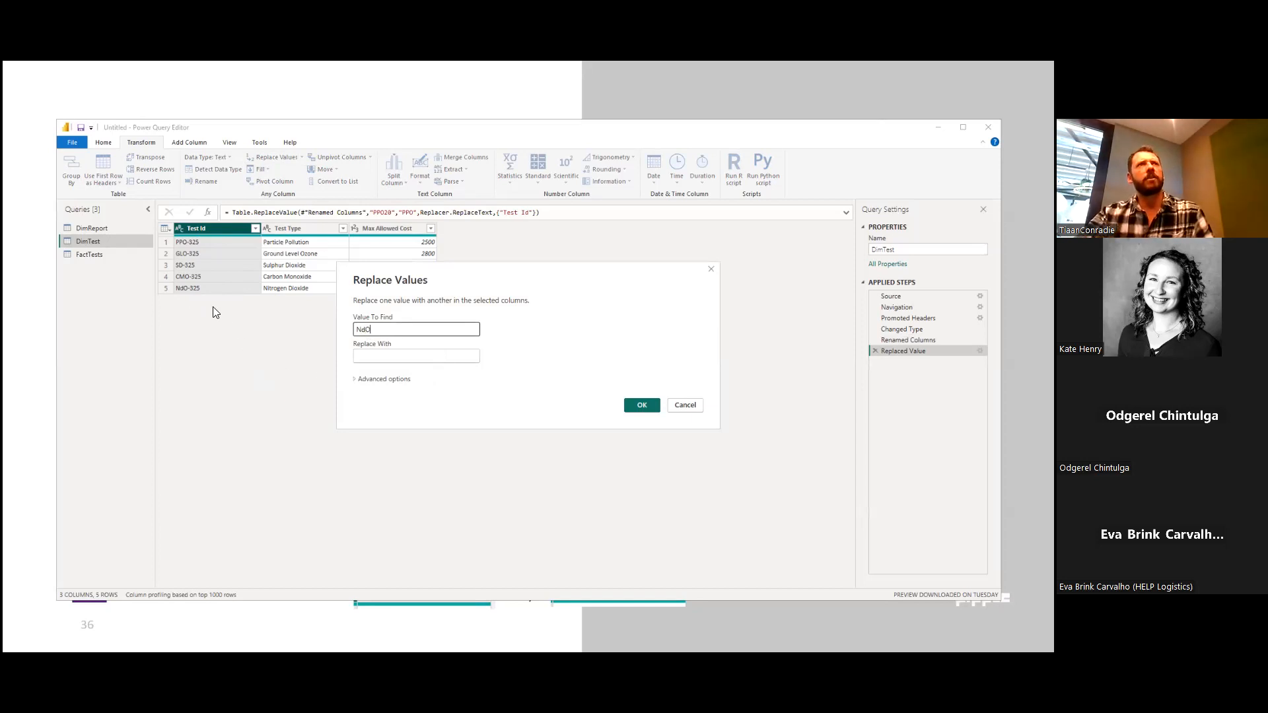
pyautogui.click(370, 354)
pyautogui.write('NDO')
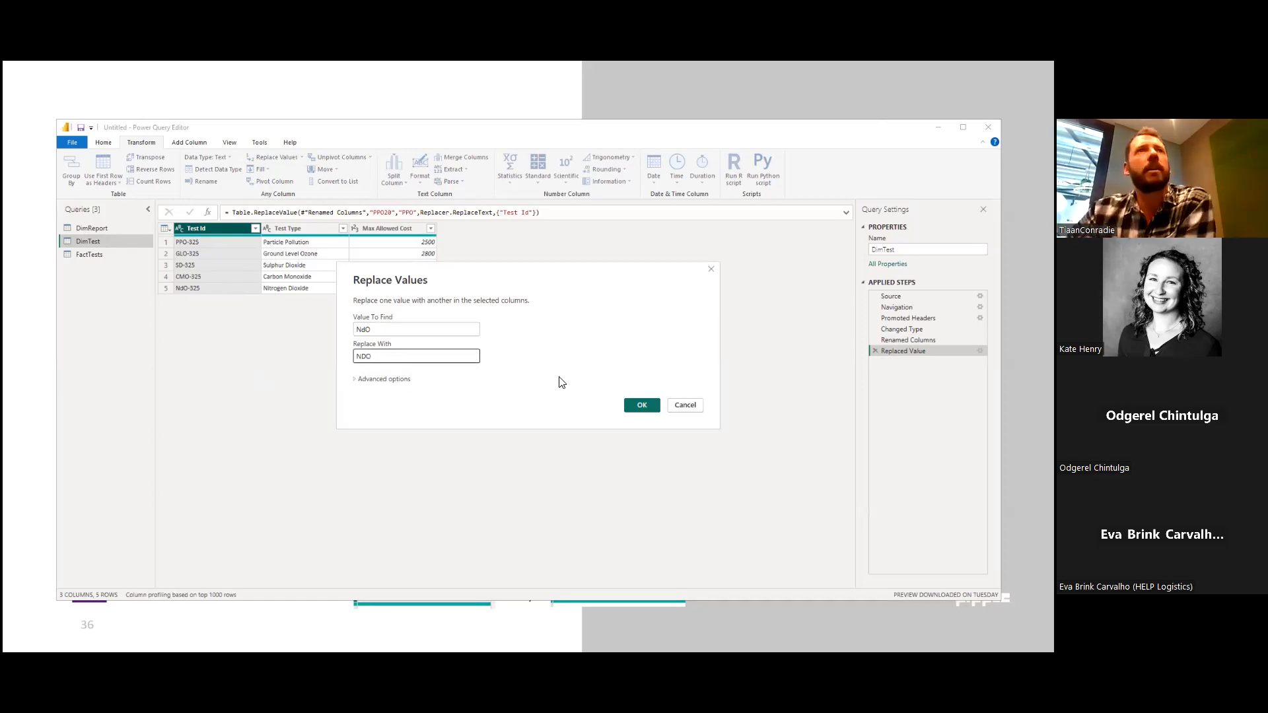
pyautogui.click(649, 407)
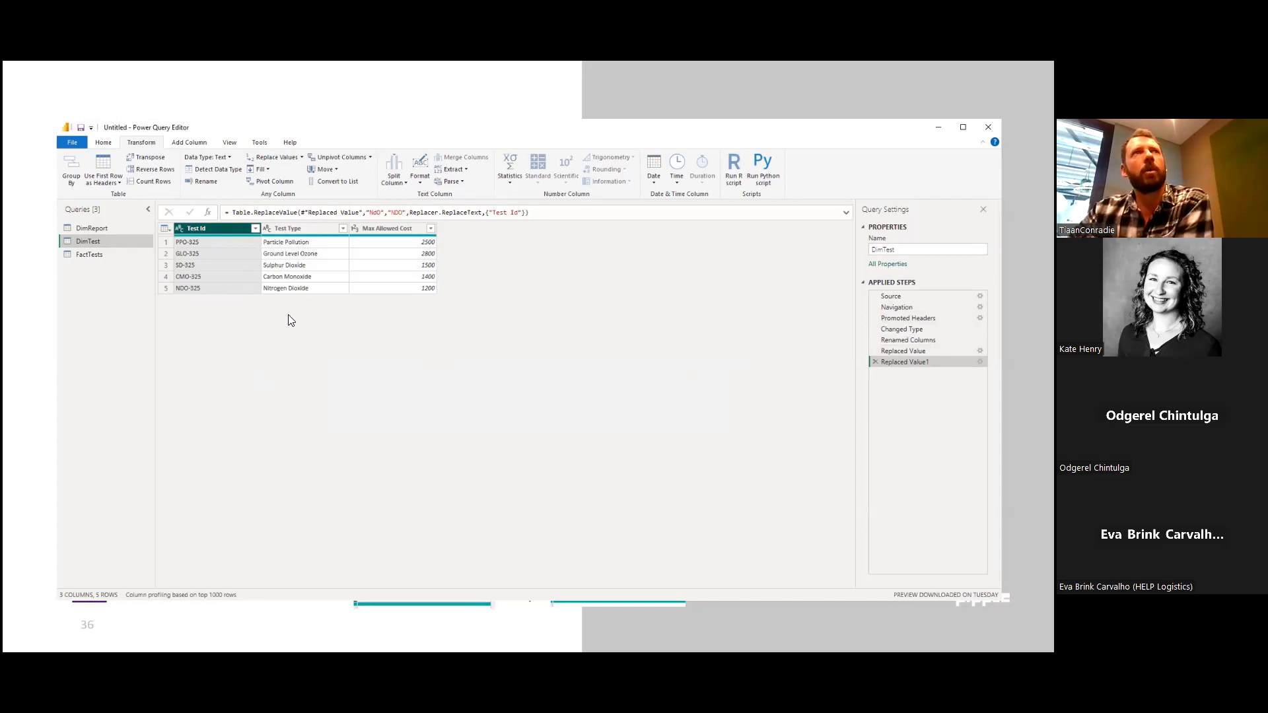
pyautogui.click(87, 225)
pyautogui.click(88, 240)
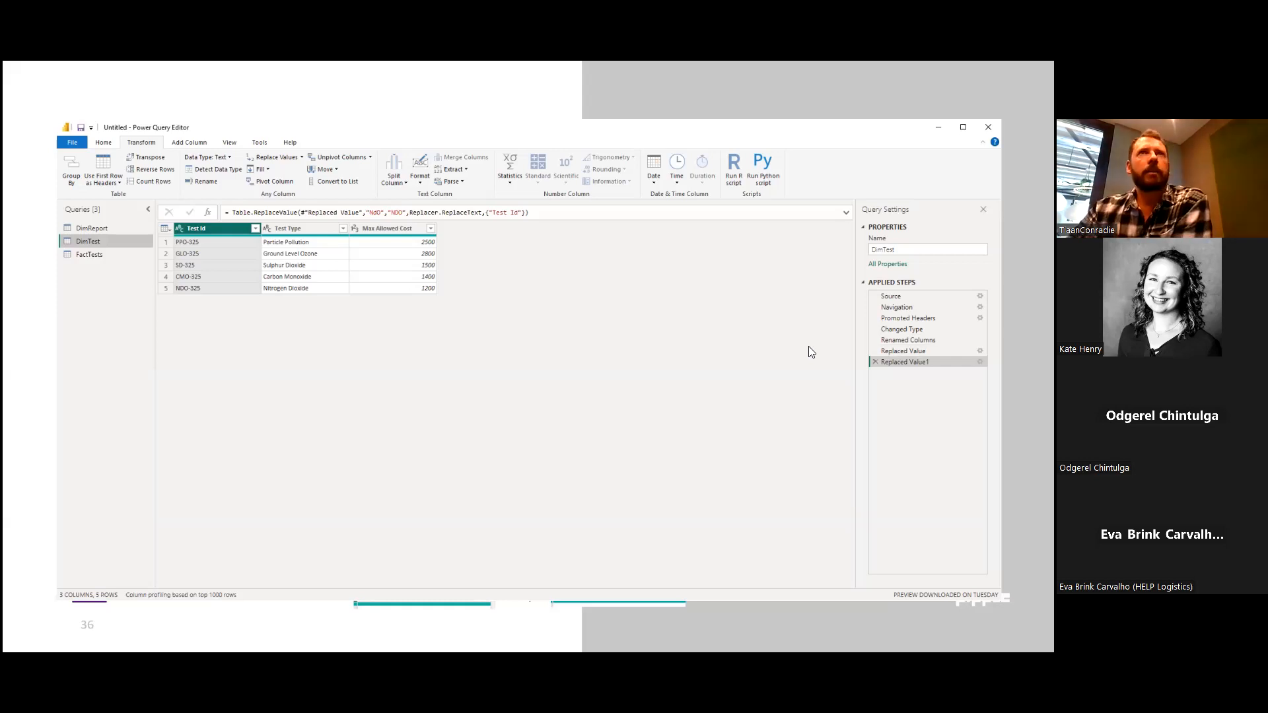
# Start a custom column in the FactTests query and name it "Cost per hour (pq)".
pyautogui.moveTo(539, 127); pyautogui.dragTo(535, 113)
pyautogui.click(79, 239)
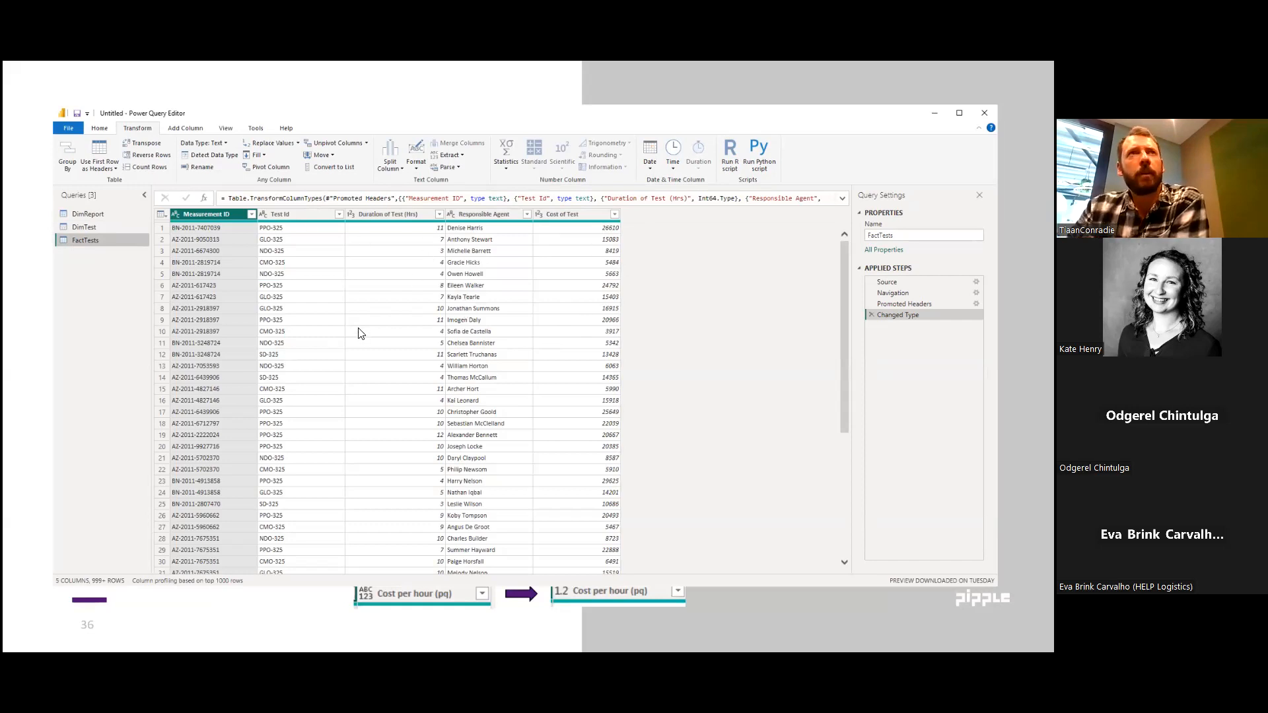
pyautogui.click(185, 129)
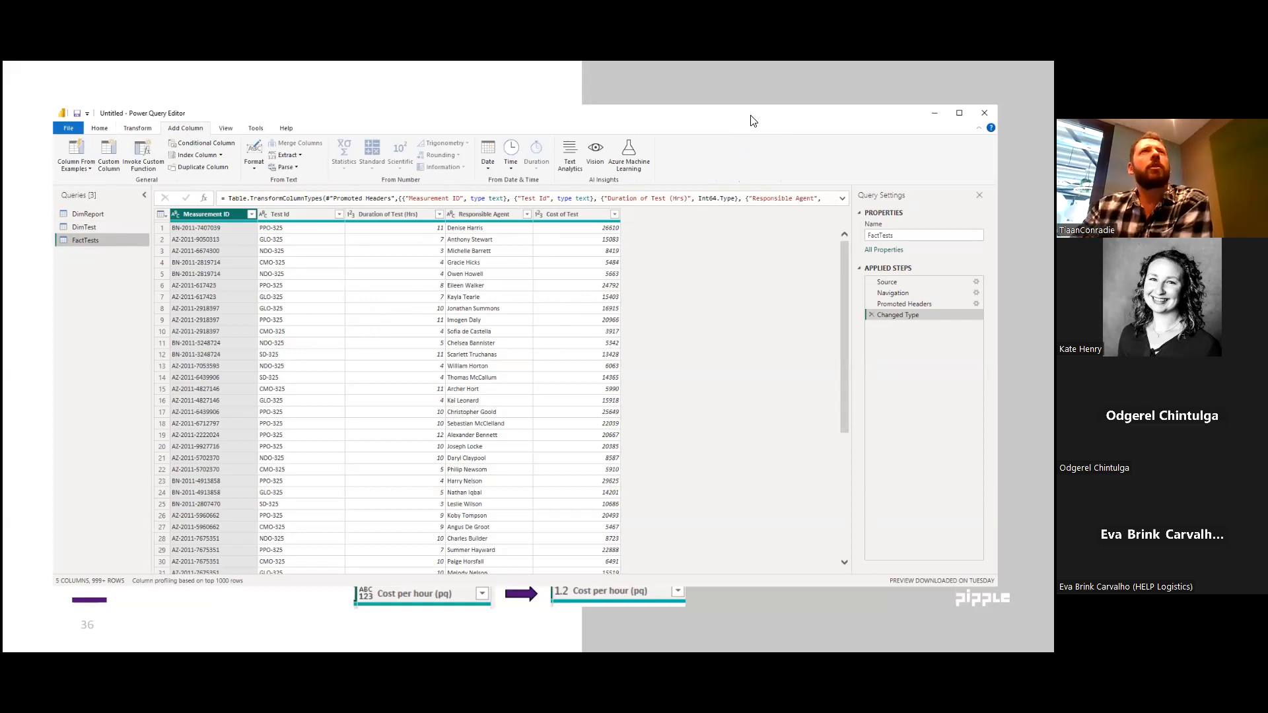
pyautogui.moveTo(753, 120); pyautogui.dragTo(771, 133)
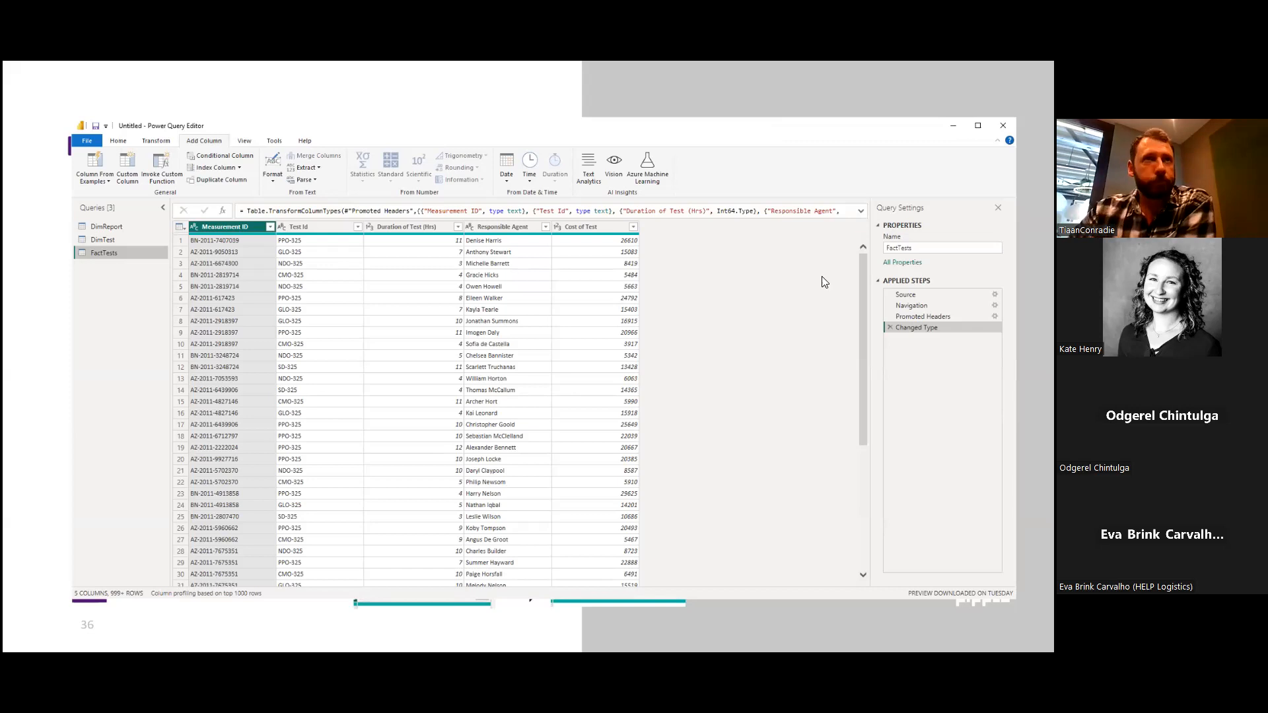
pyautogui.click(128, 170)
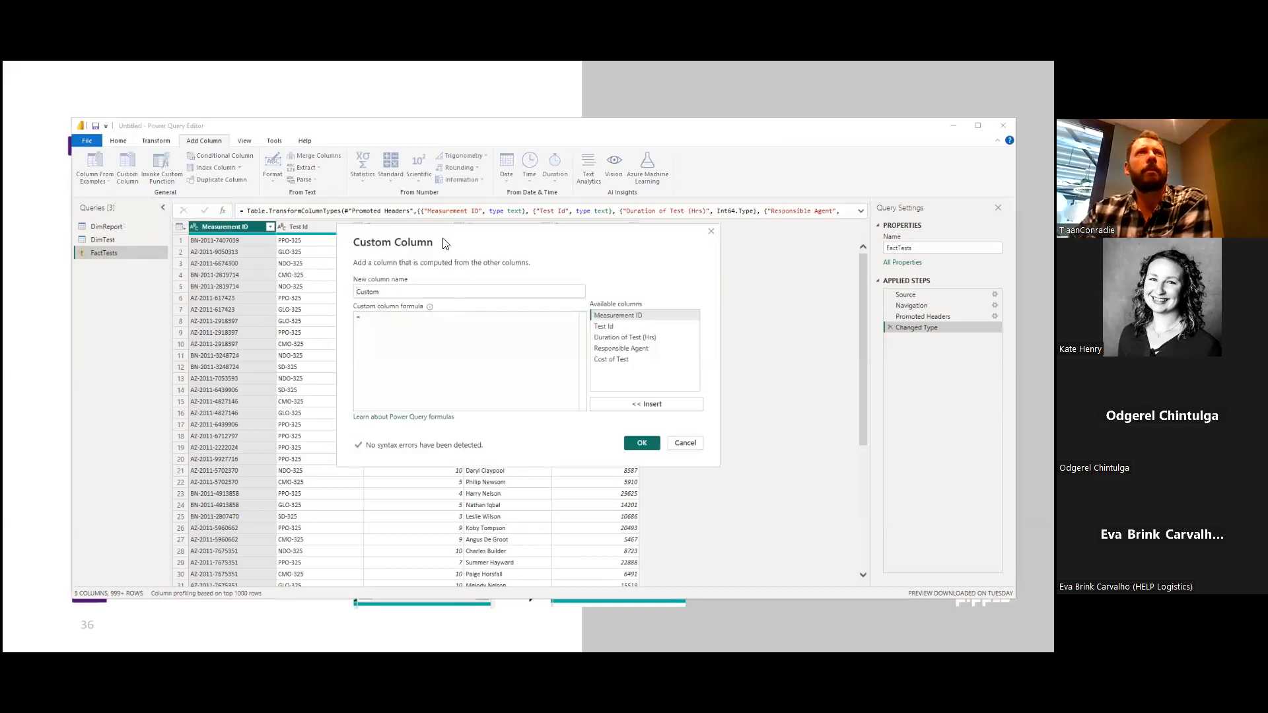
pyautogui.moveTo(464, 323); pyautogui.dragTo(434, 323)
pyautogui.write('dost ')
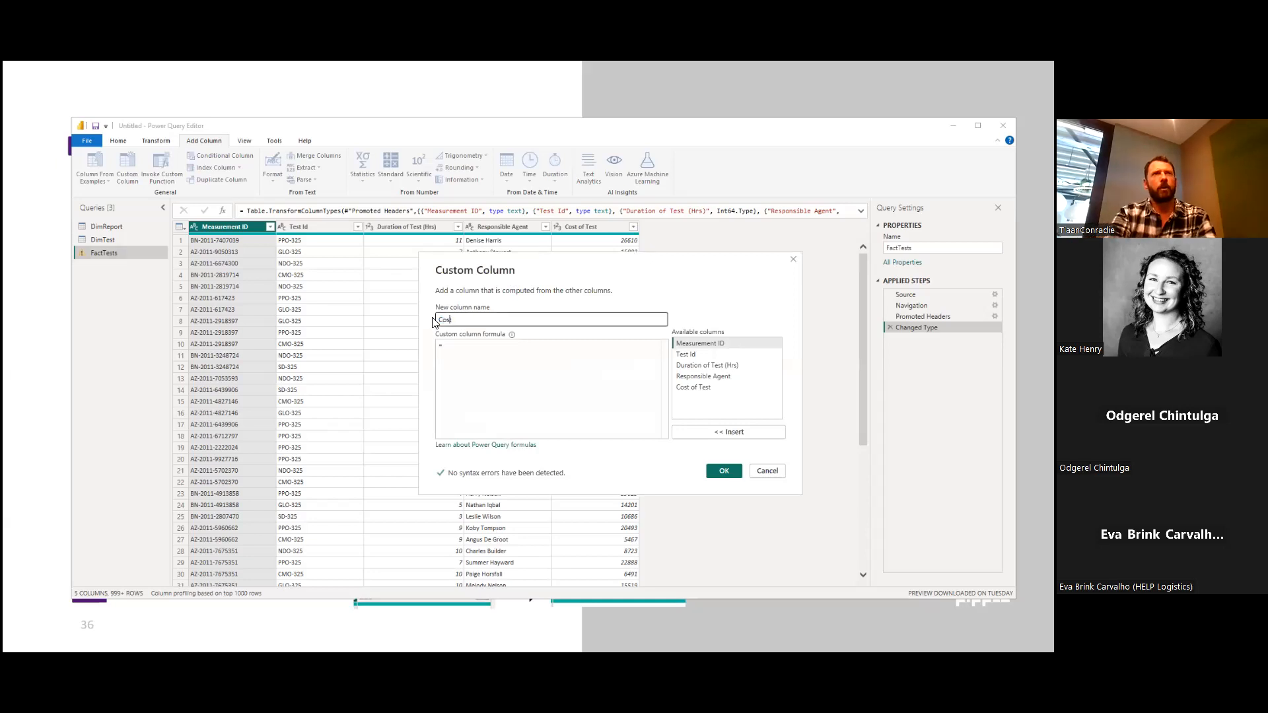
pyautogui.write('per hour')
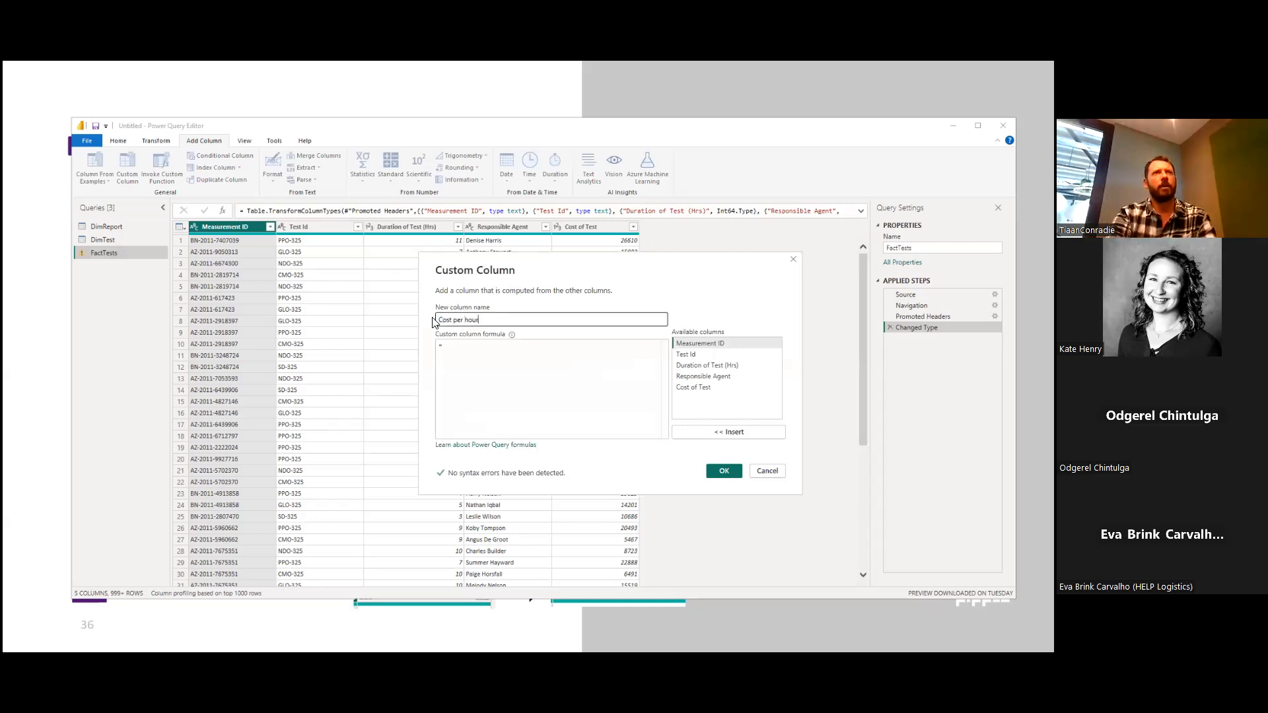
pyautogui.write(' ()')
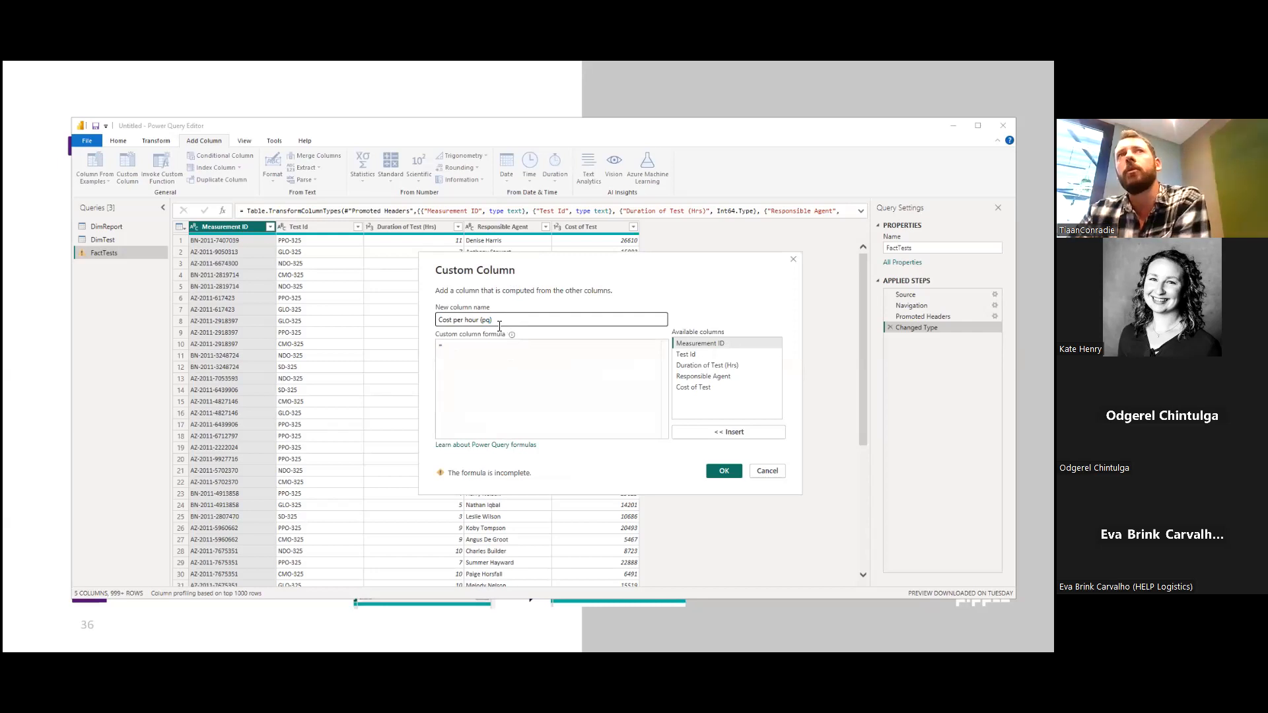
# Define the custom column's formula as [Cost of Test] / [#"Duration of Test (Hrs)"] and add the column to FactTests.
pyautogui.click(461, 345)
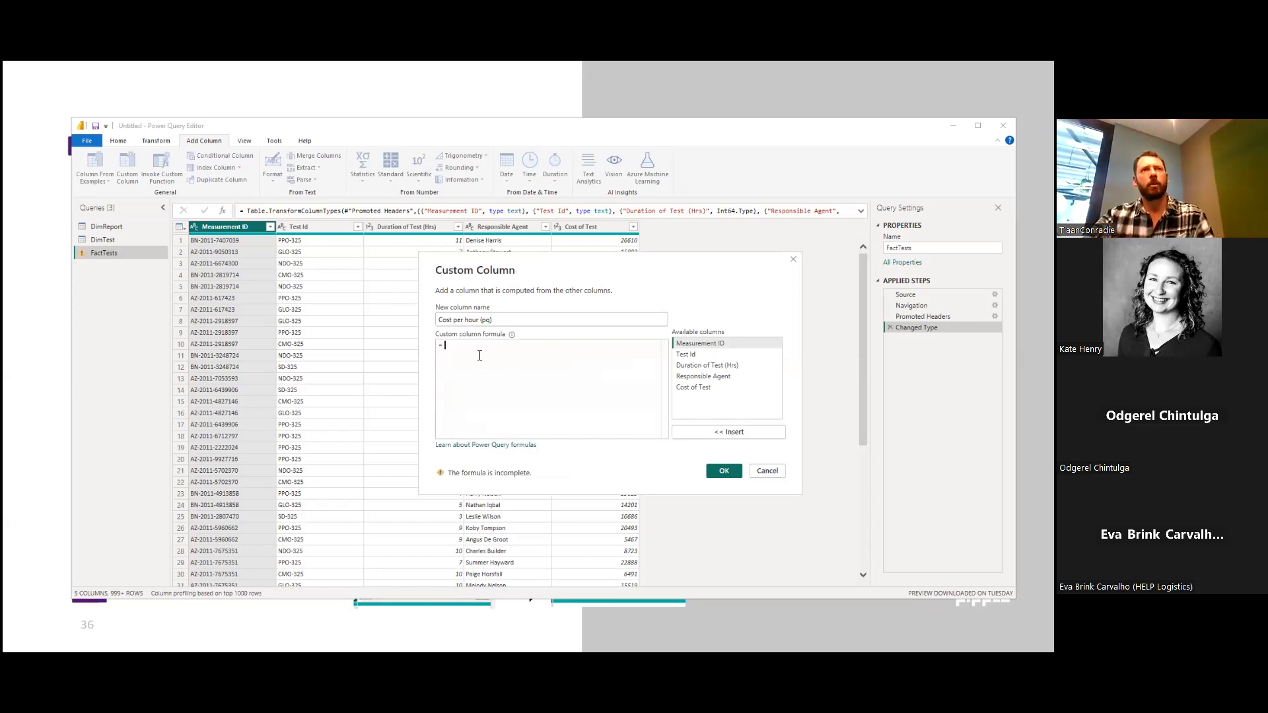
pyautogui.write('Cost')
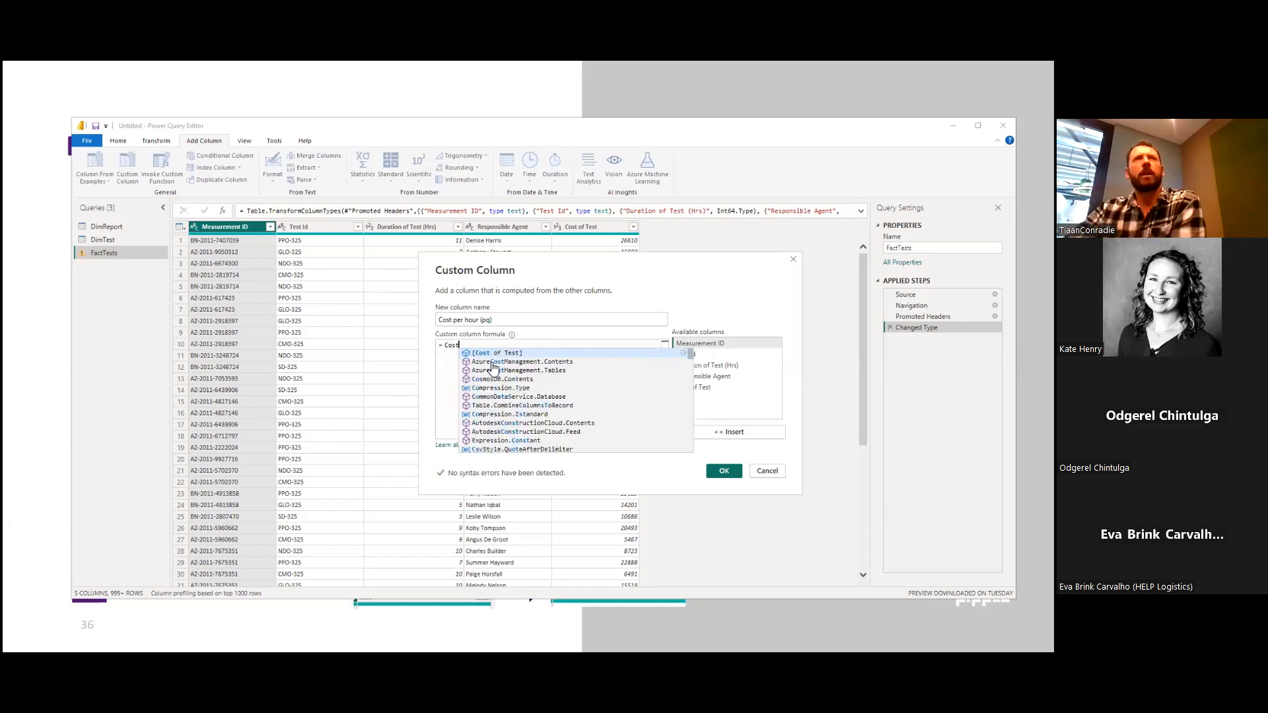
pyautogui.click(502, 353)
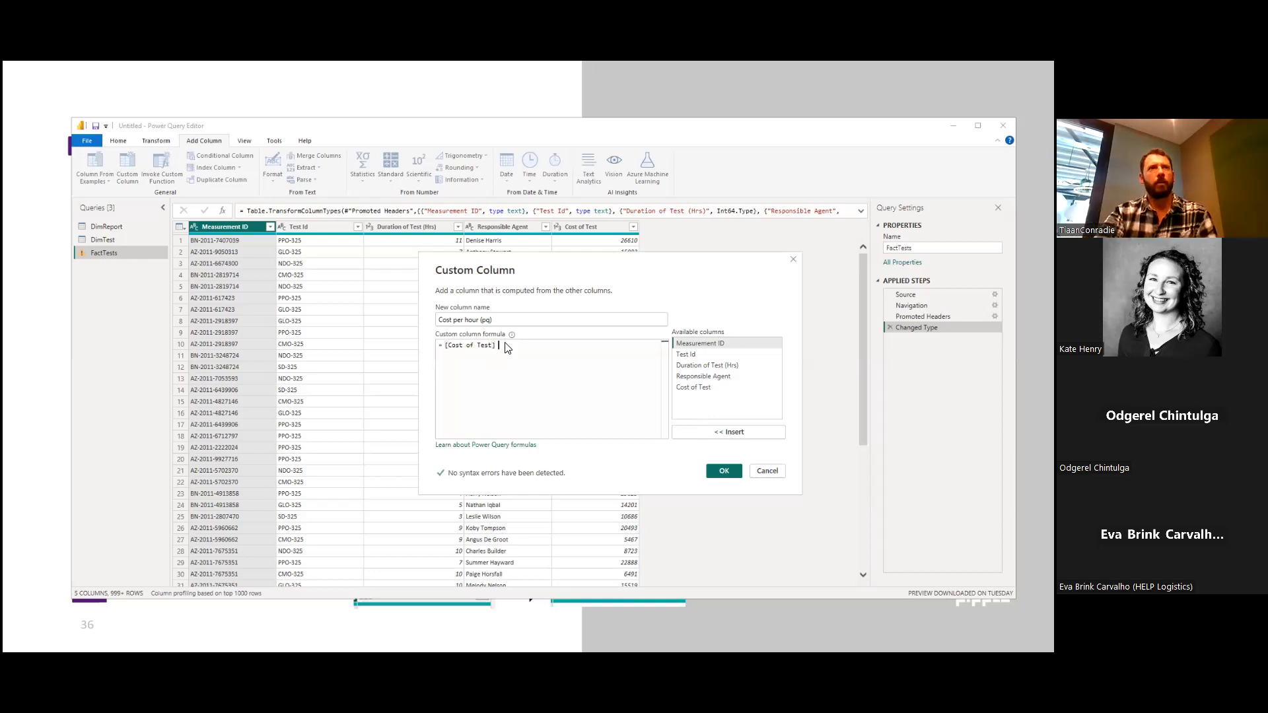
pyautogui.write('/')
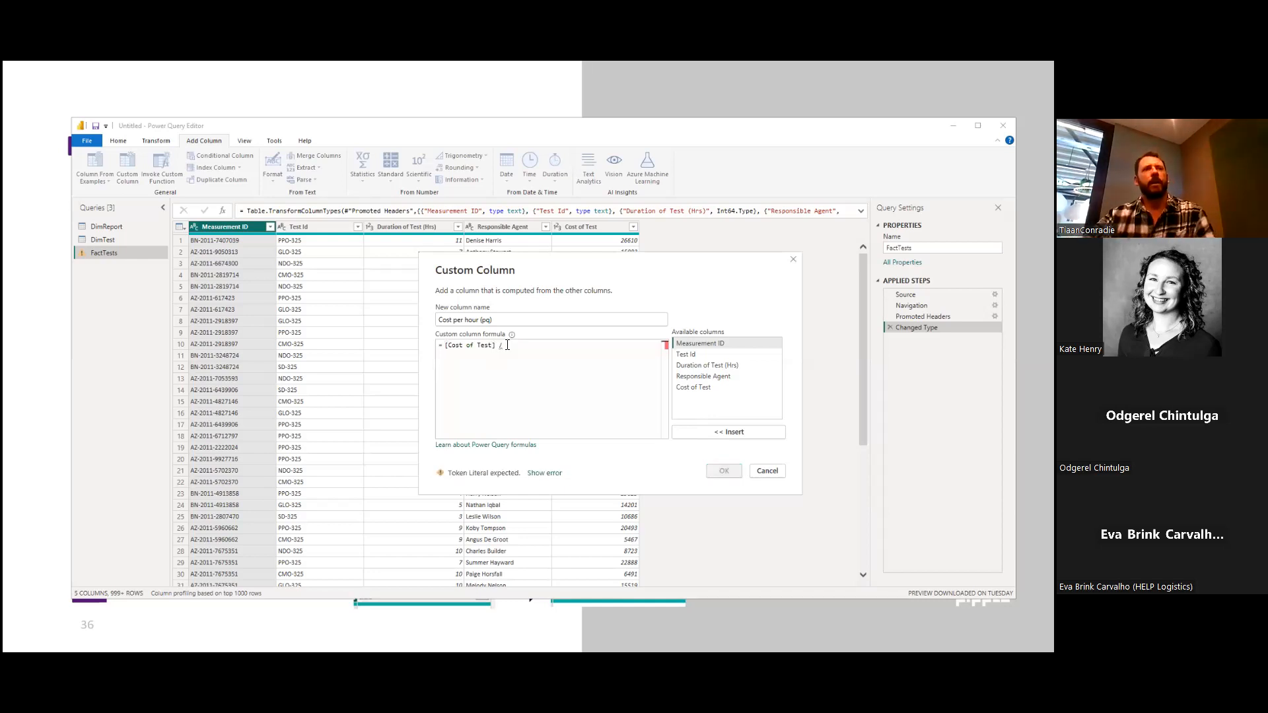
pyautogui.write(' Dura')
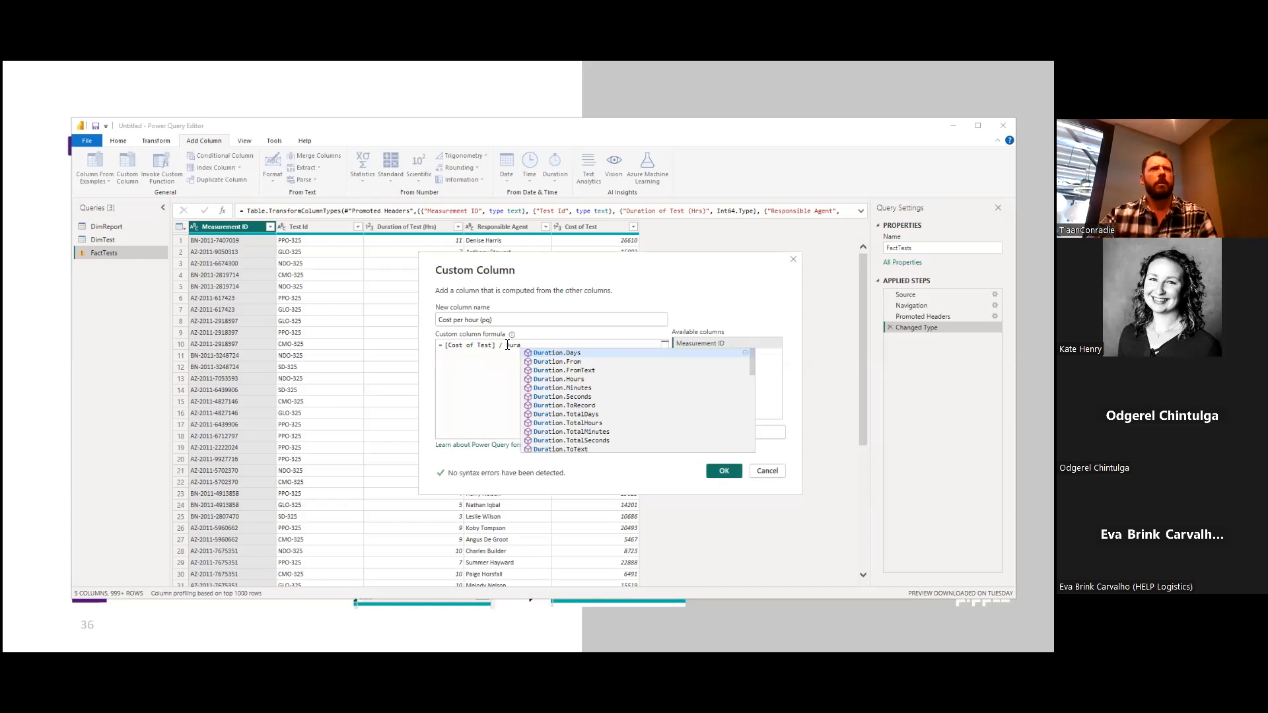
pyautogui.write('n')
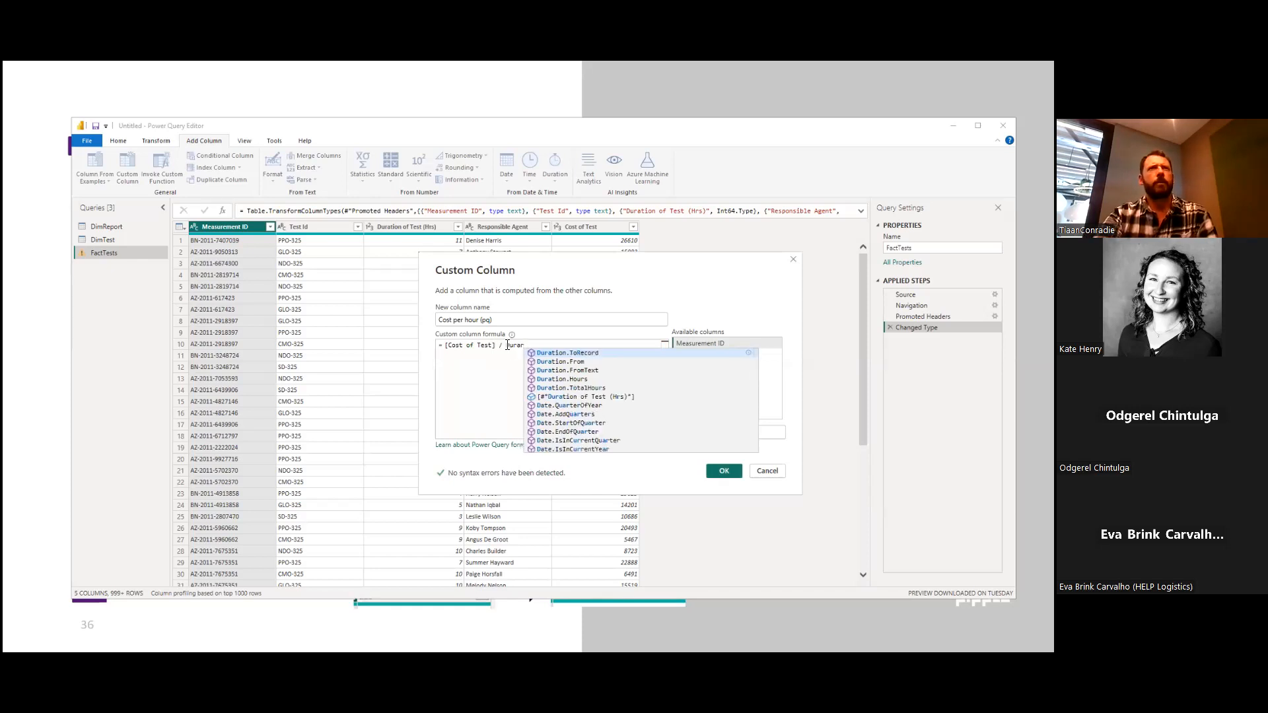
pyautogui.click(565, 398)
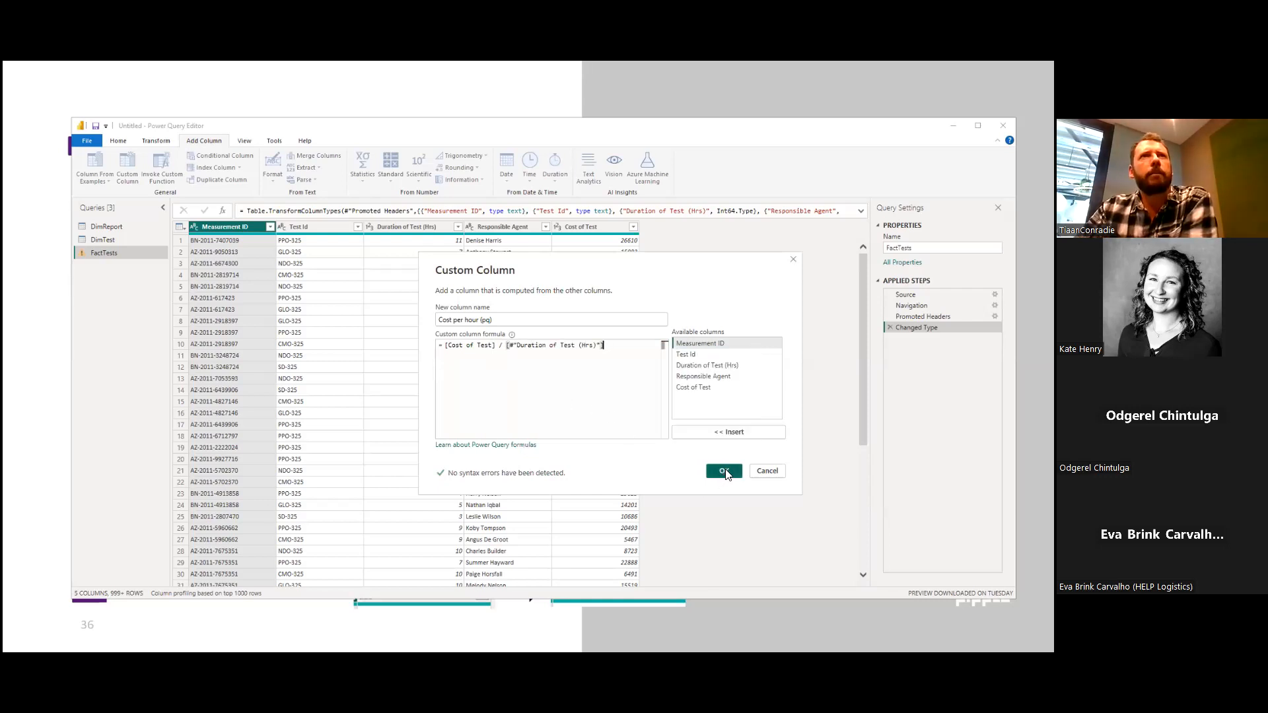
pyautogui.click(724, 471)
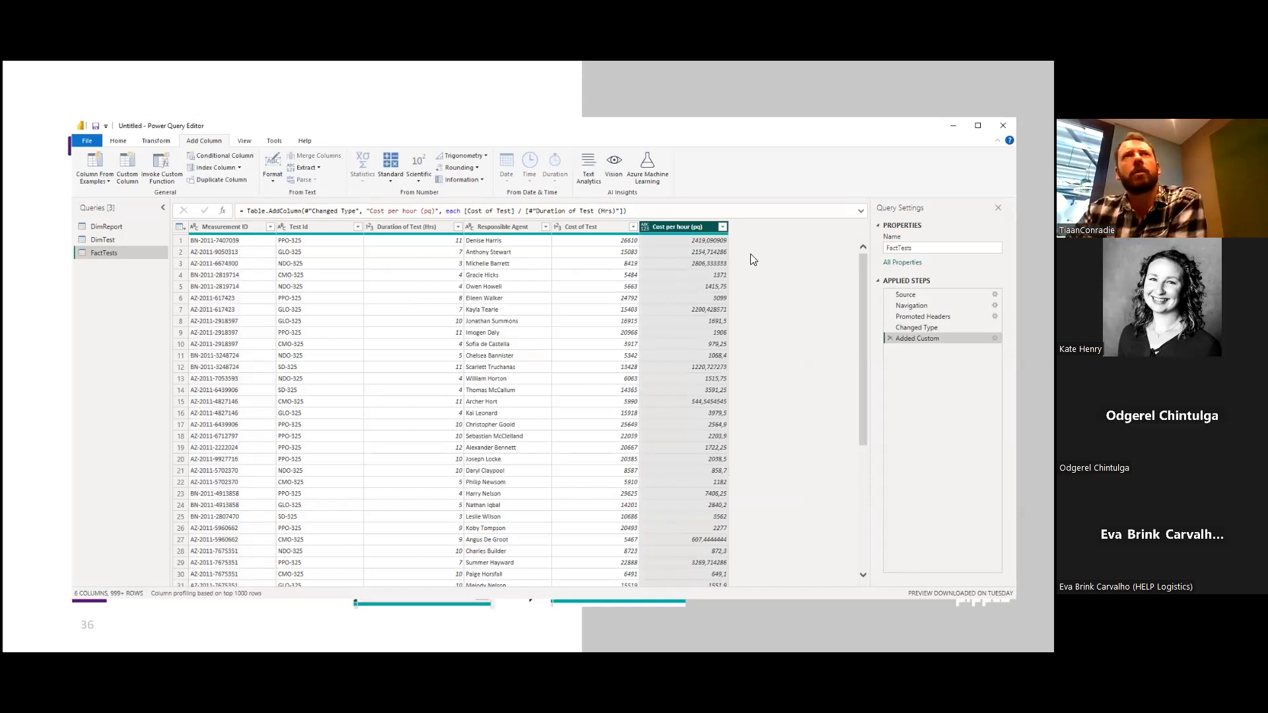
# Check the first row's cost per hour against its Cost of Test and Duration of Test (Hrs) values.
pyautogui.click(570, 227)
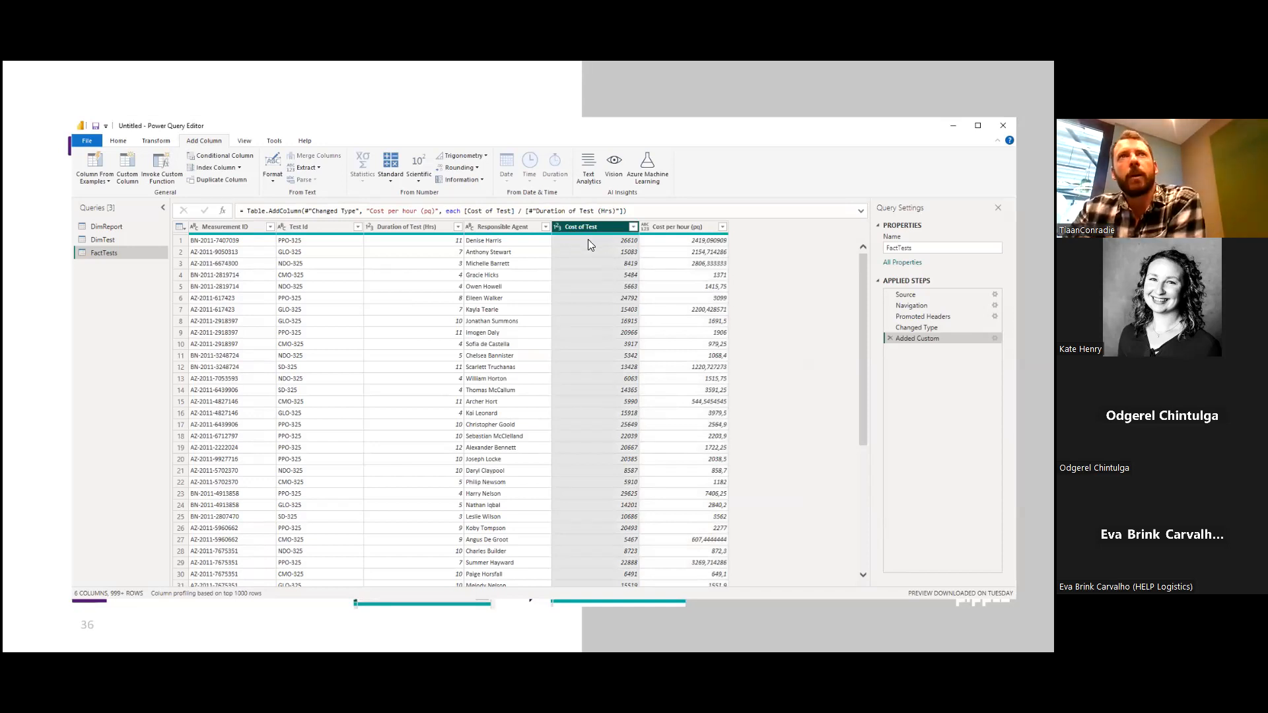
pyautogui.click(430, 240)
pyautogui.click(663, 240)
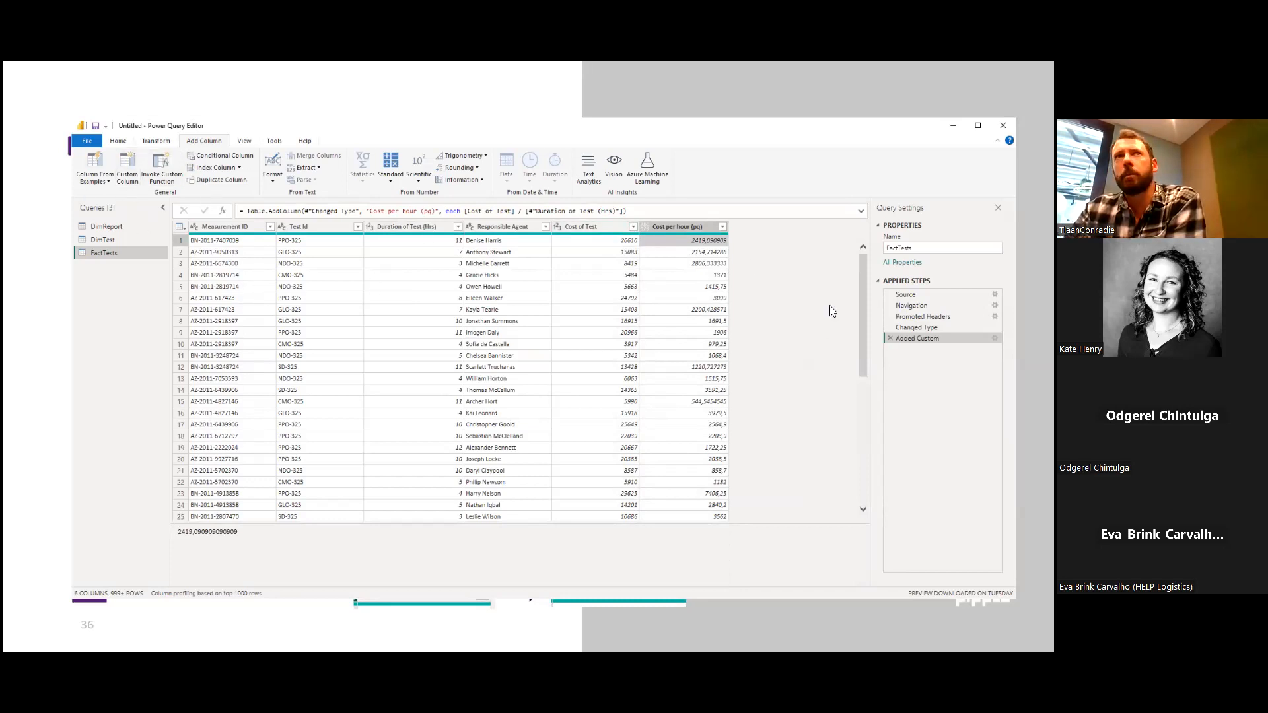
# Add a column to FactTests that rounds Cost per hour (pq) to 2 decimal places.
pyautogui.click(679, 231)
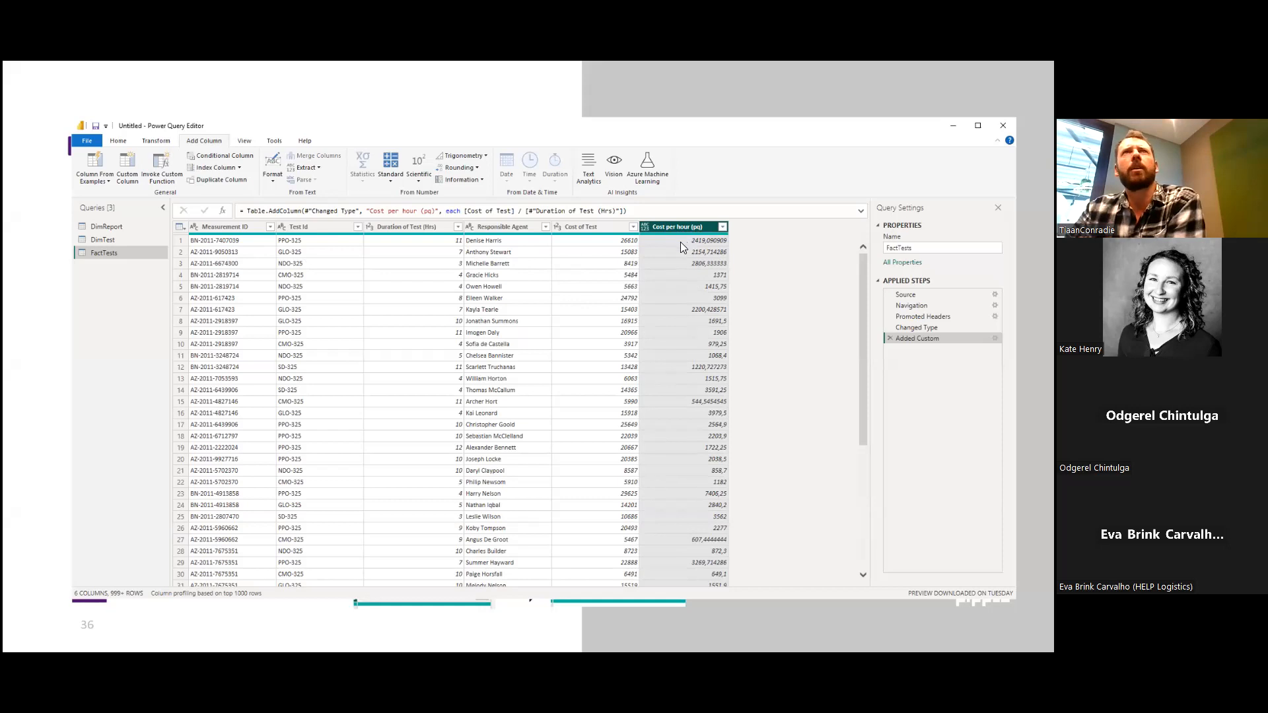
pyautogui.click(475, 168)
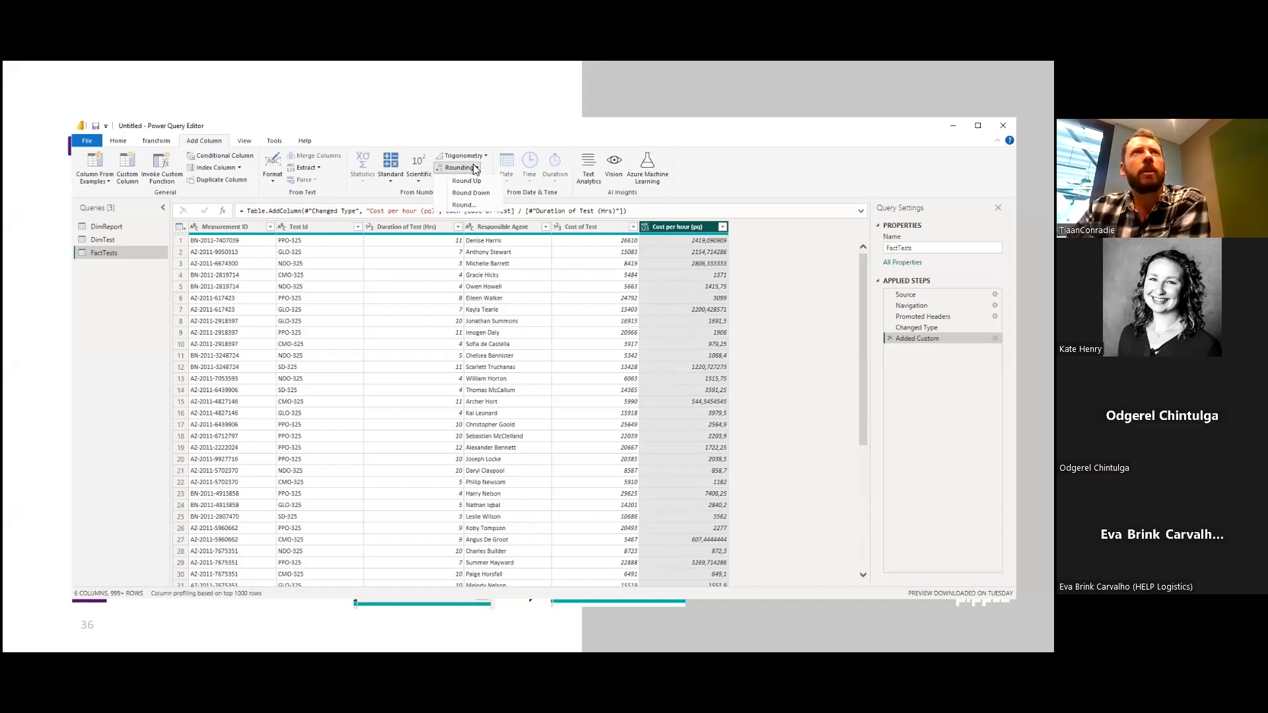
pyautogui.click(465, 205)
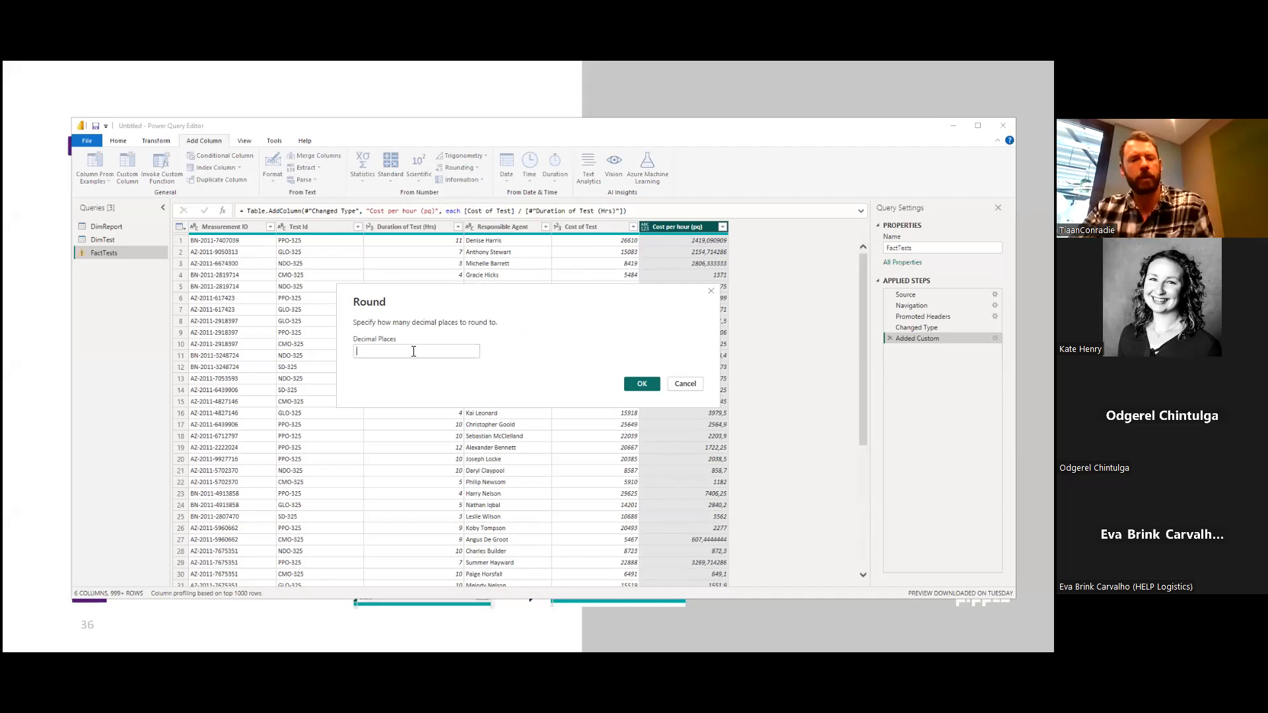
pyautogui.write('2')
pyautogui.click(639, 386)
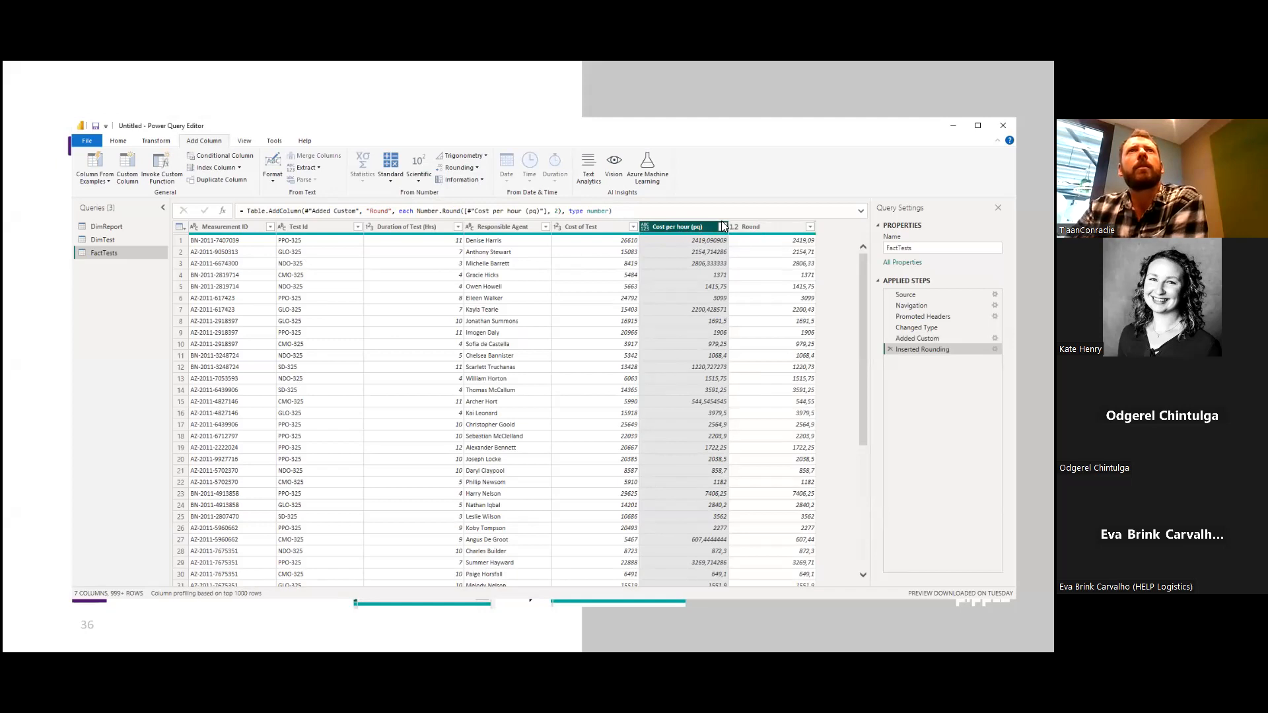
# Remove the newly added Round column from FactTests.
pyautogui.click(778, 228)
pyautogui.rightClick(777, 228)
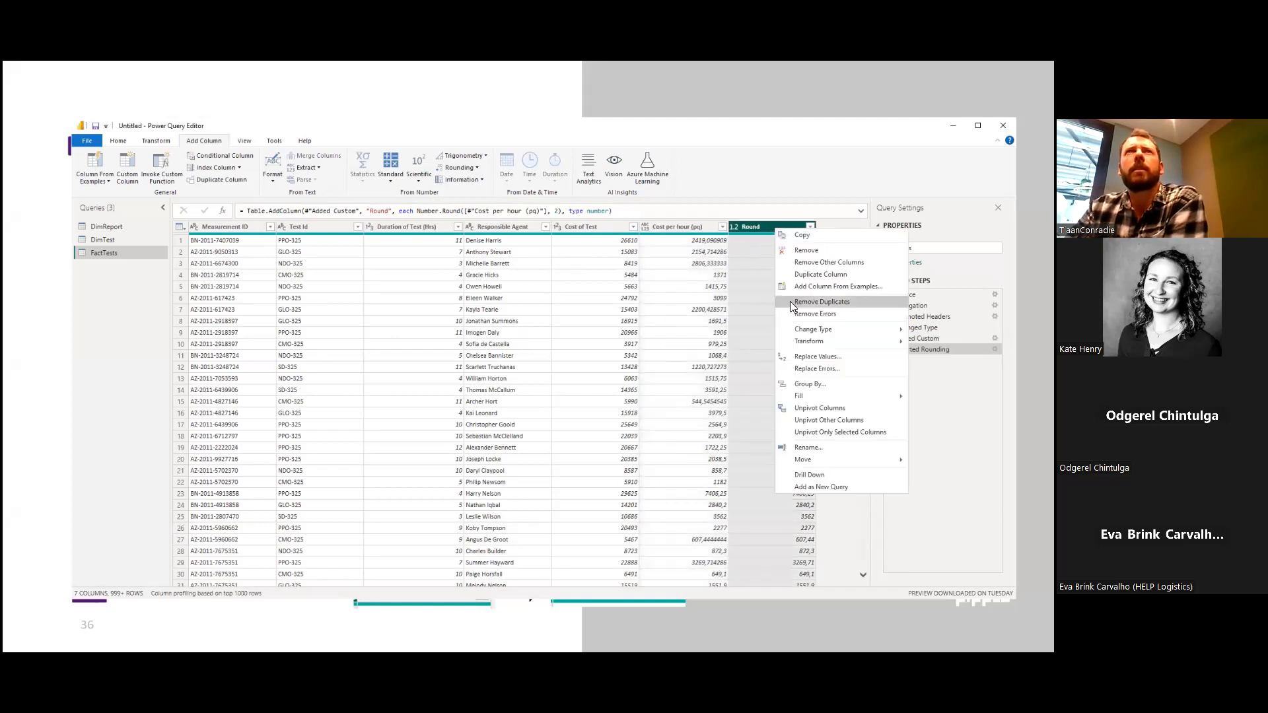
pyautogui.click(827, 250)
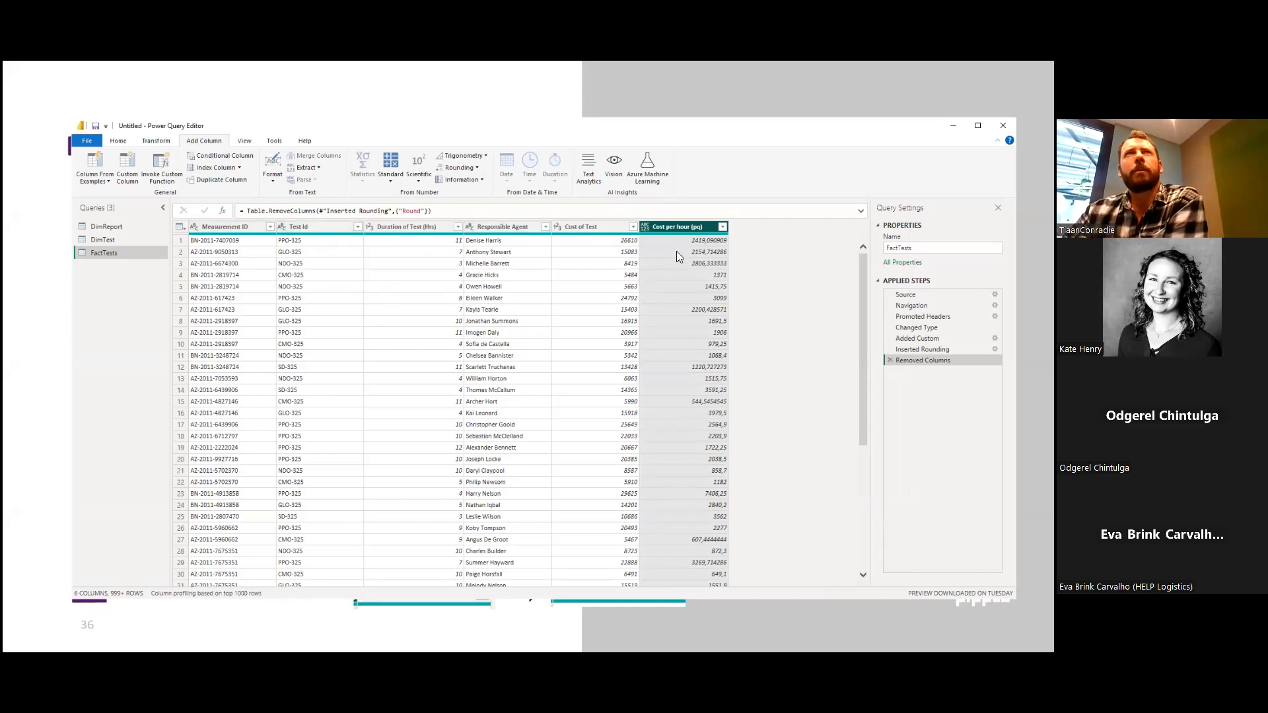
# Set Cost per hour (pq) to the Decimal Number type and add a column rounding it to 2 decimal places.
pyautogui.click(643, 227)
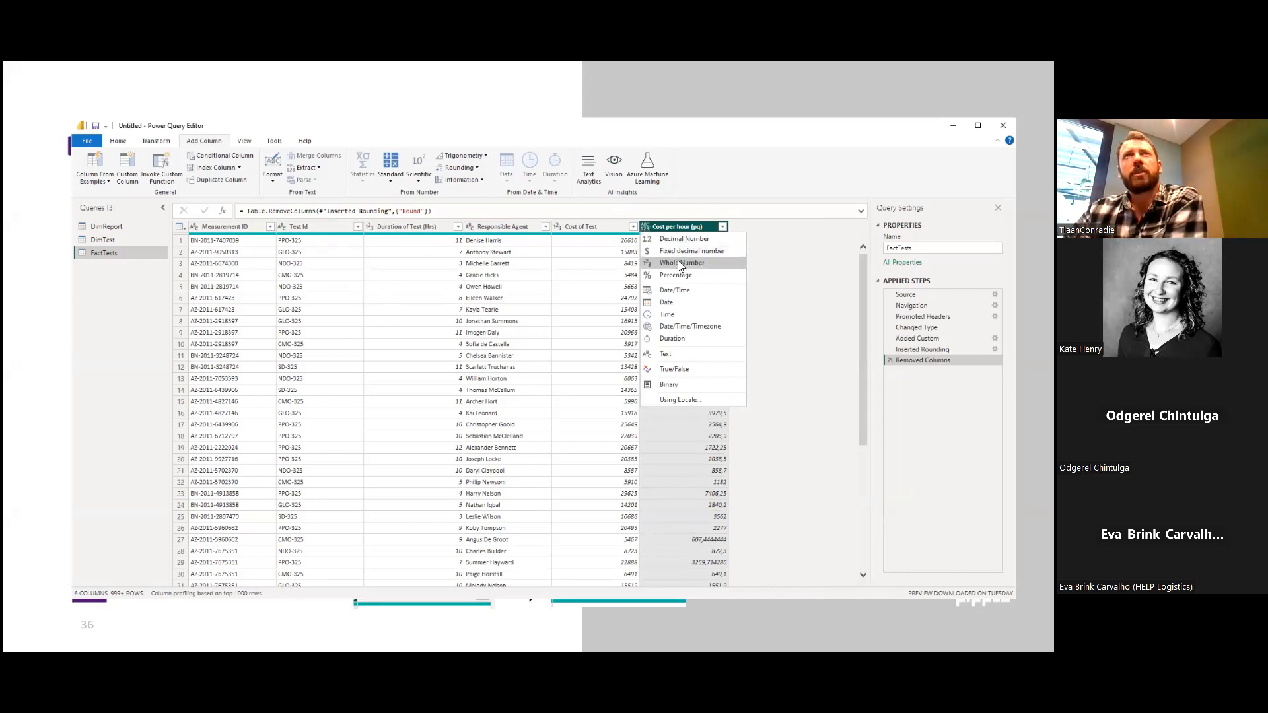
pyautogui.click(675, 239)
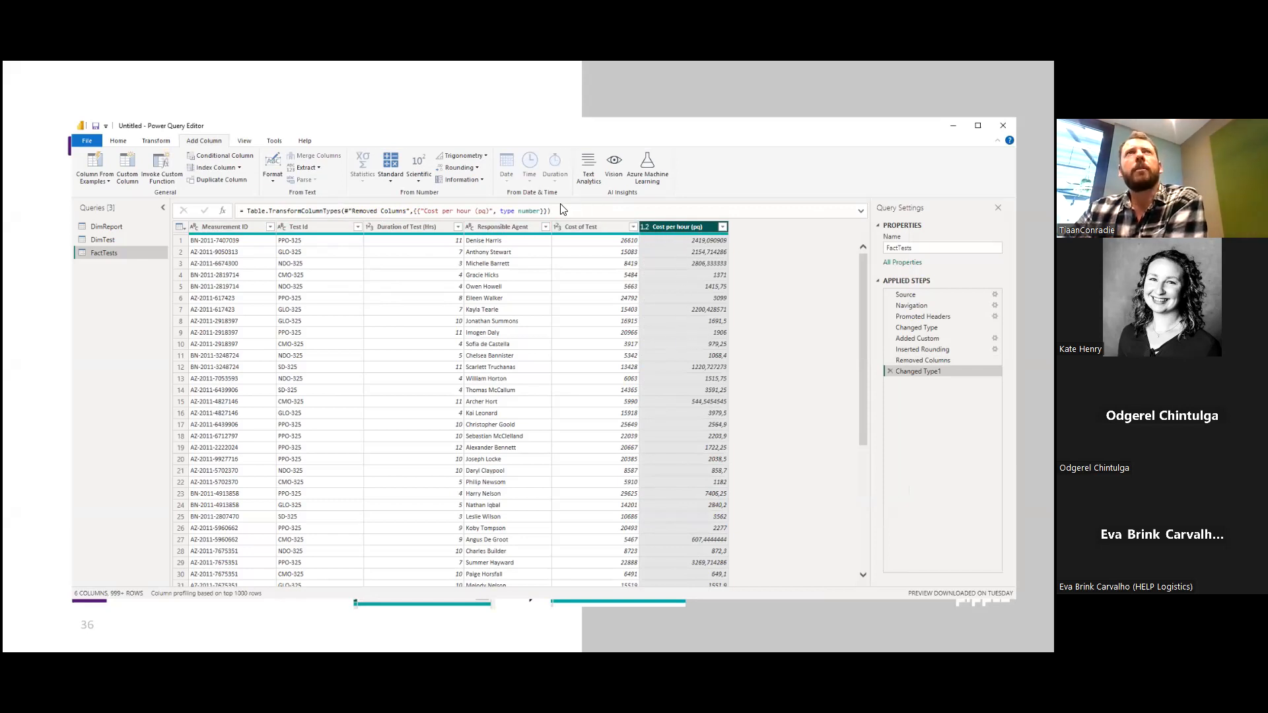
pyautogui.click(459, 167)
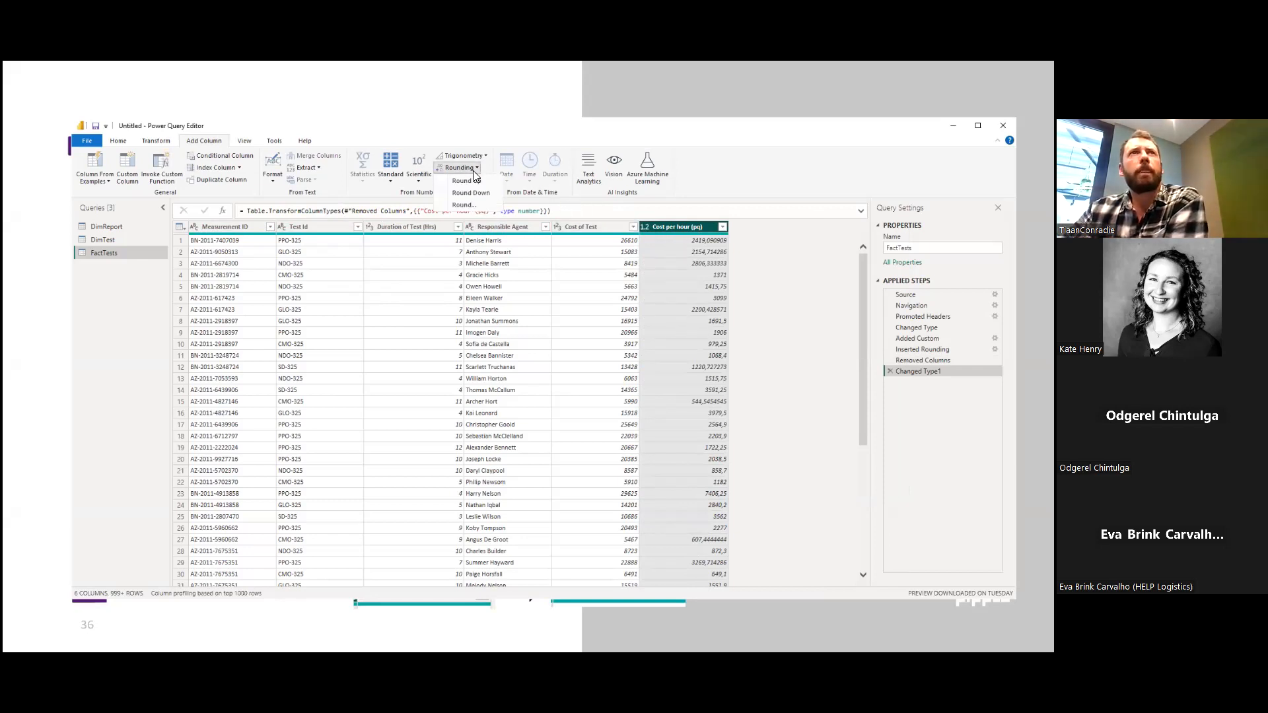
pyautogui.click(464, 206)
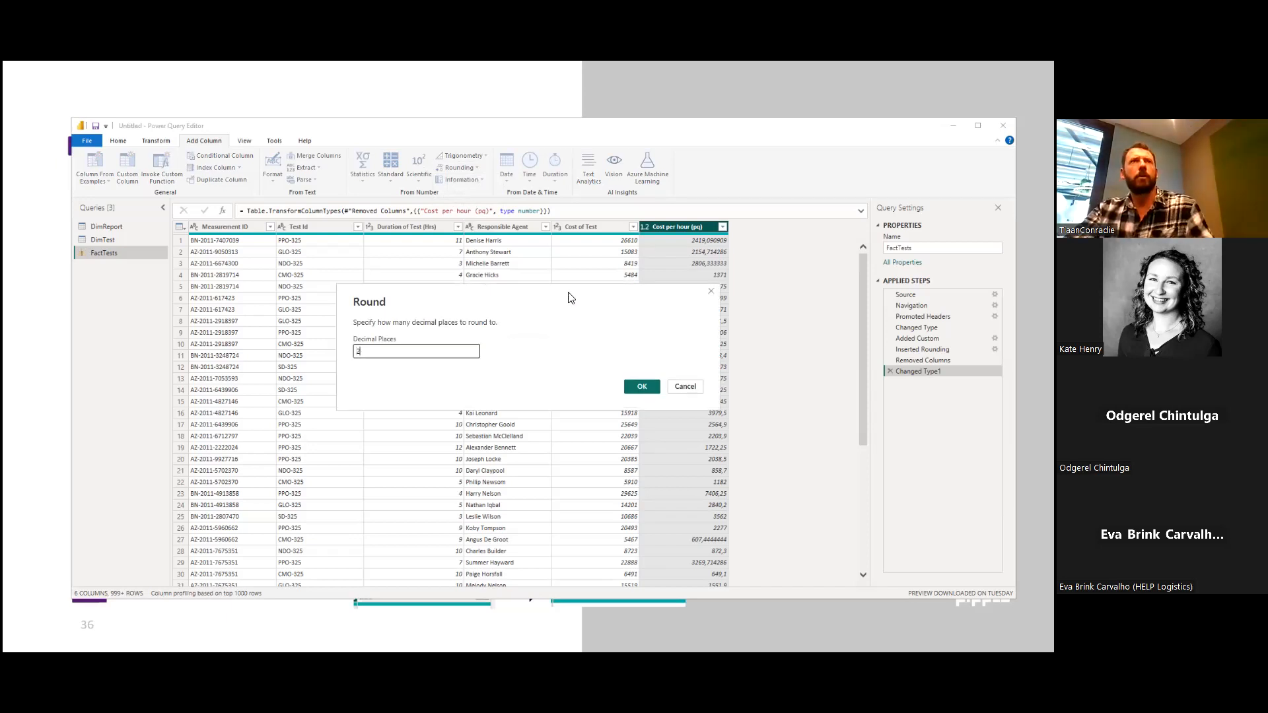
pyautogui.click(642, 383)
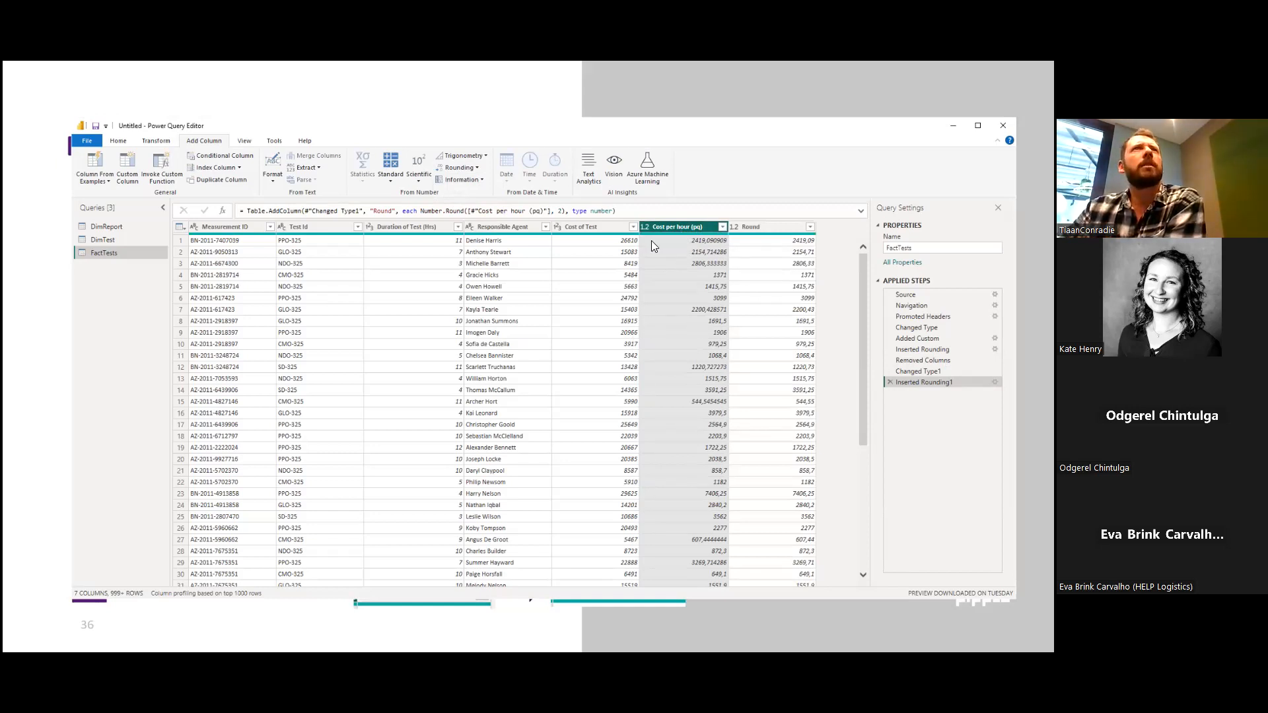
# Compare the Round column with the unrounded Cost per hour (pq) column and remove the unrounded one from FactTests.
pyautogui.click(746, 227)
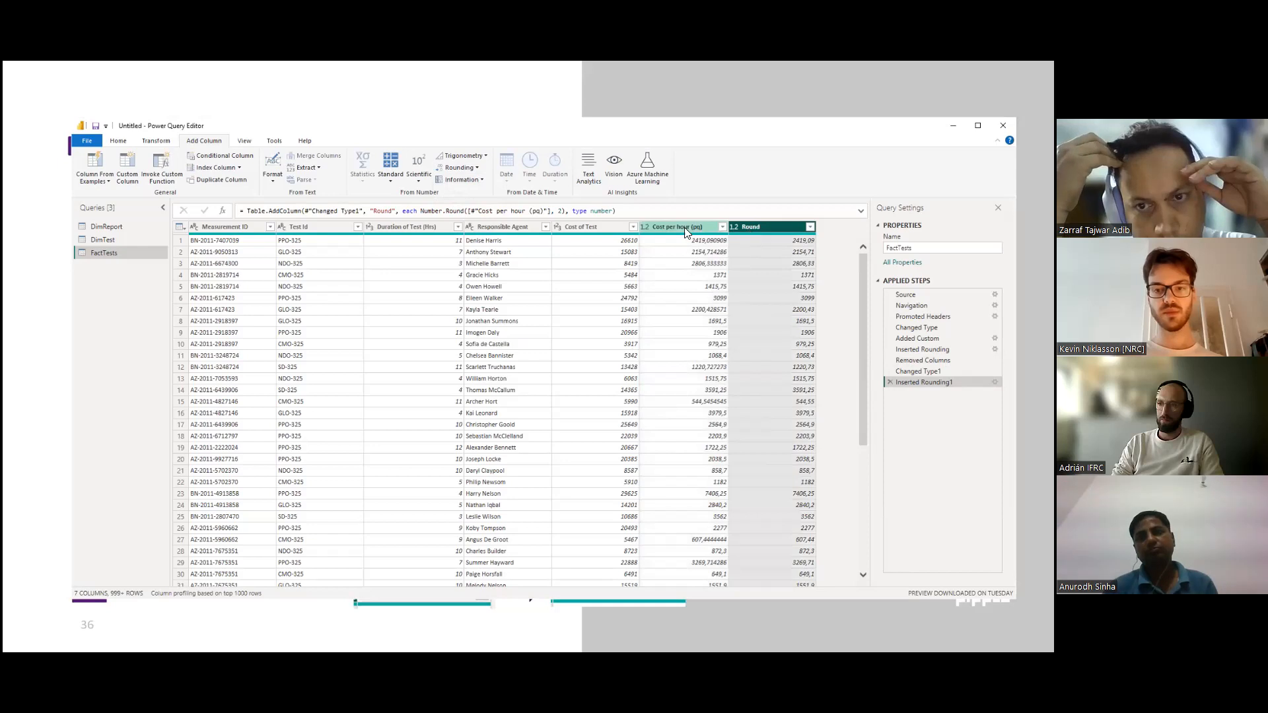
pyautogui.click(684, 227)
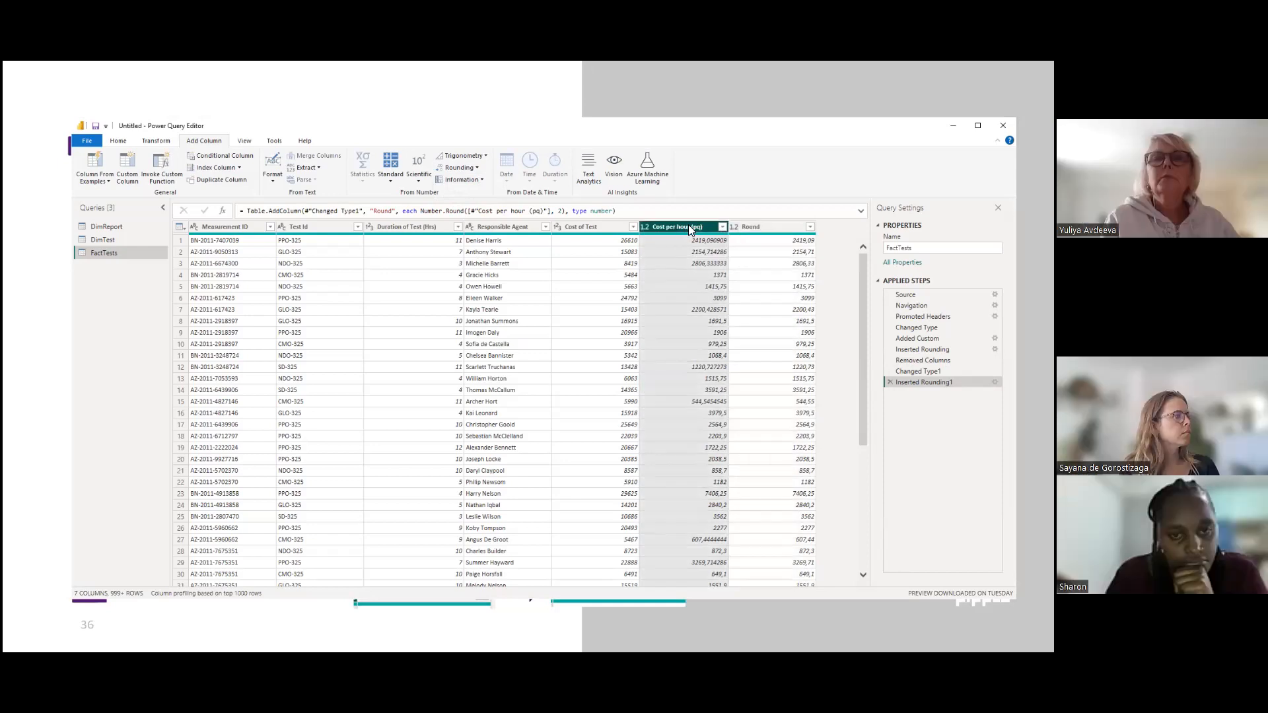
pyautogui.click(770, 227)
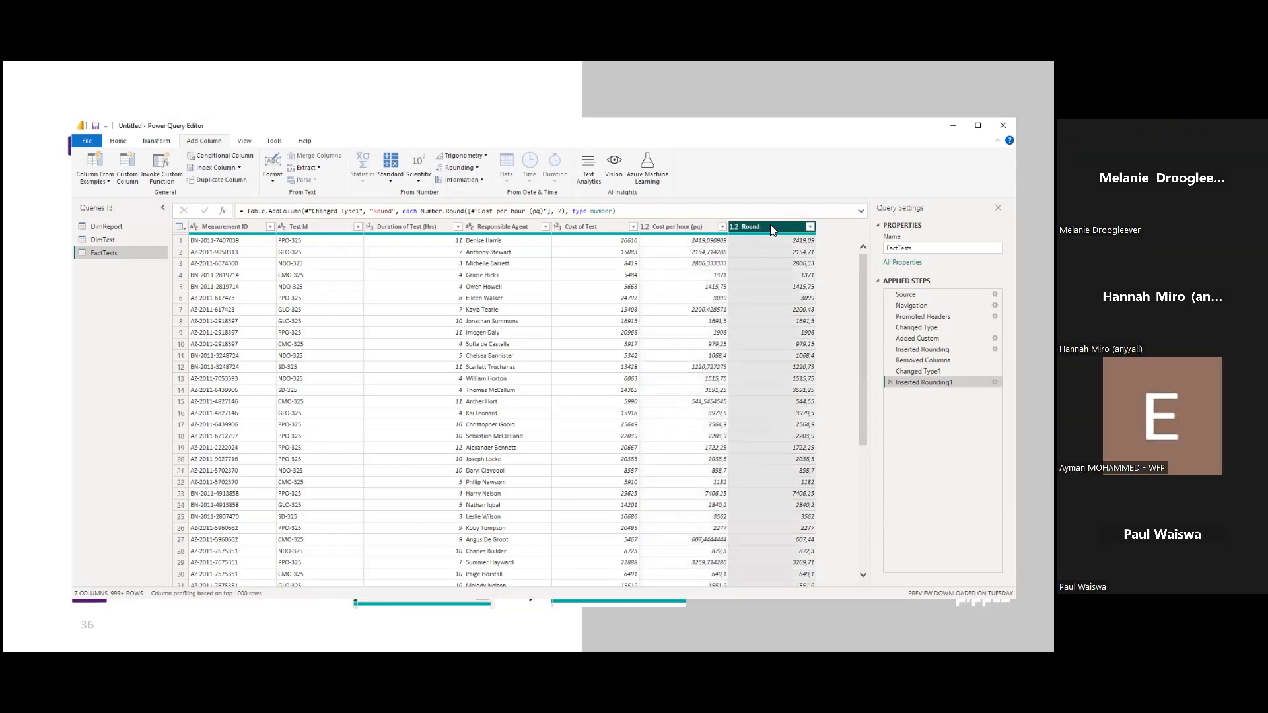
pyautogui.click(687, 226)
pyautogui.rightClick(694, 227)
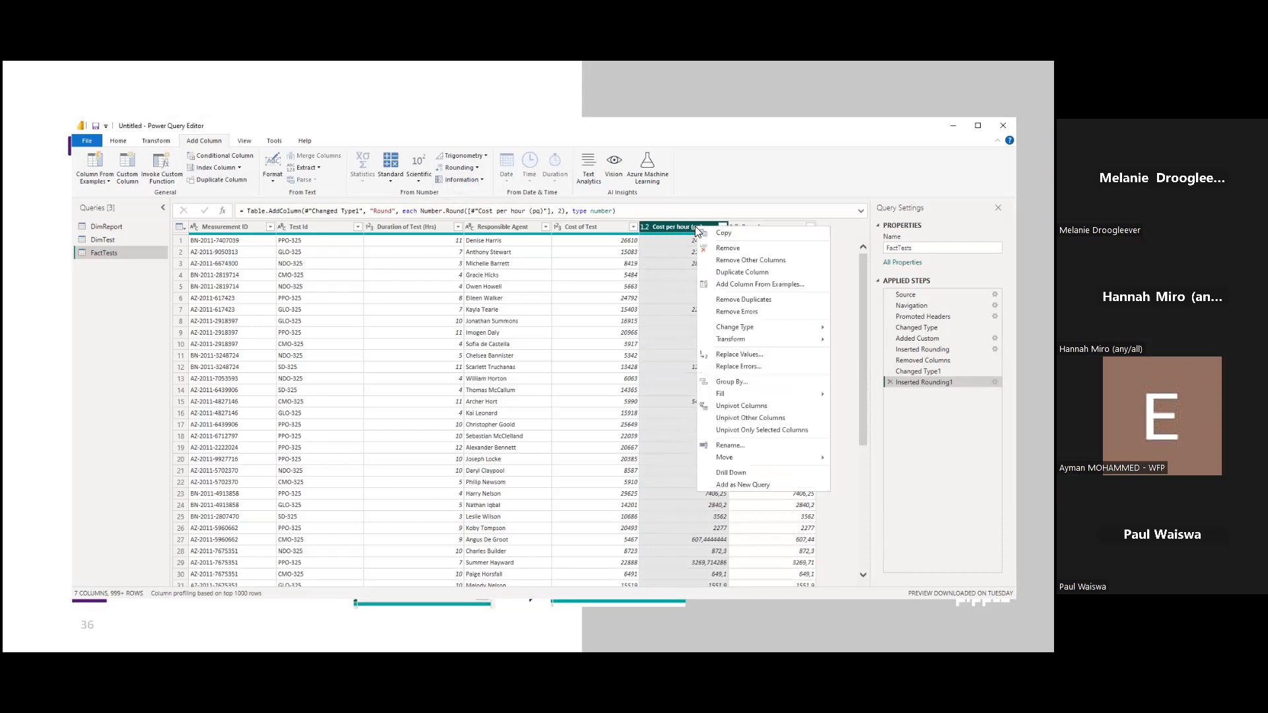
pyautogui.click(738, 250)
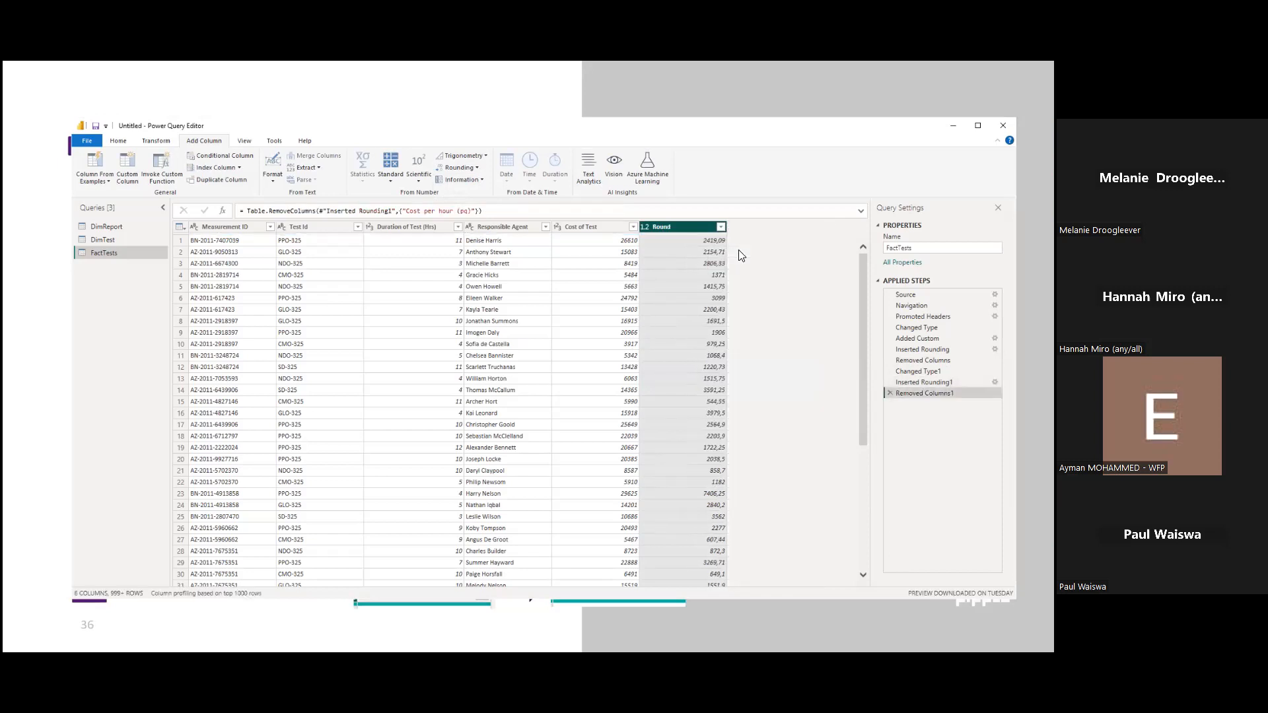
# Rename the Round column as "Cost per hour (pq)".
pyautogui.rightClick(675, 226)
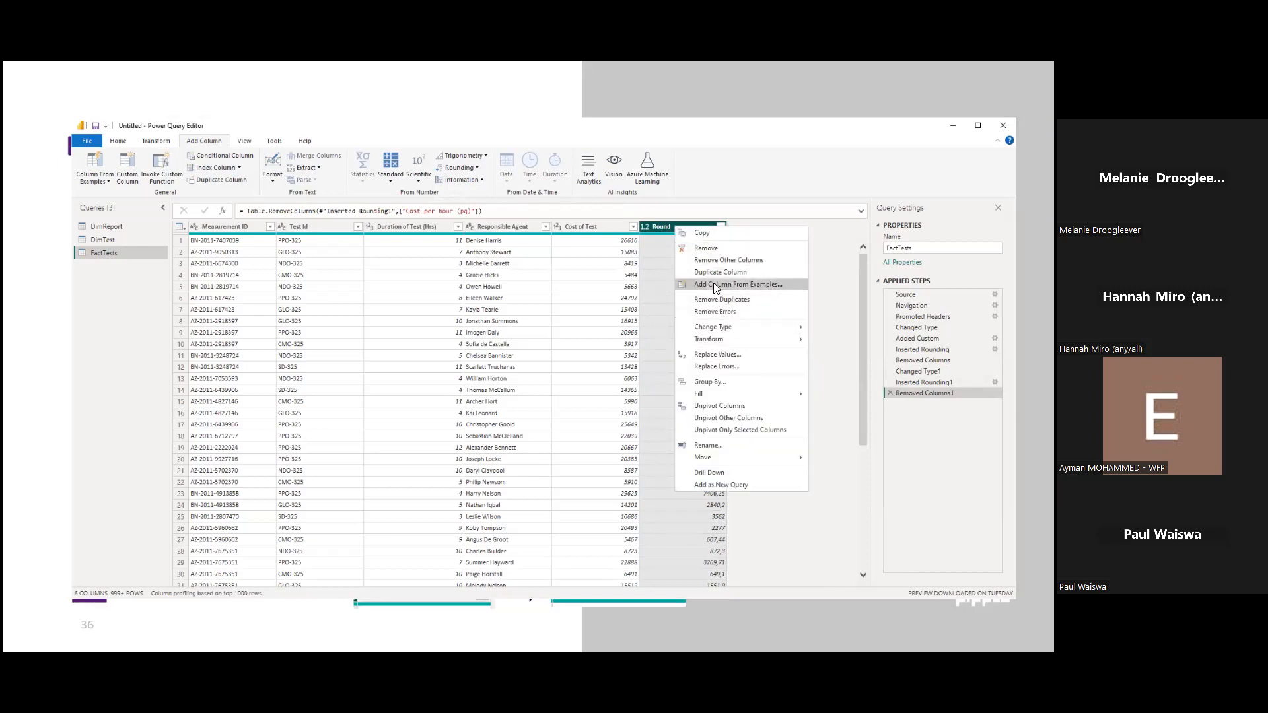
pyautogui.click(717, 445)
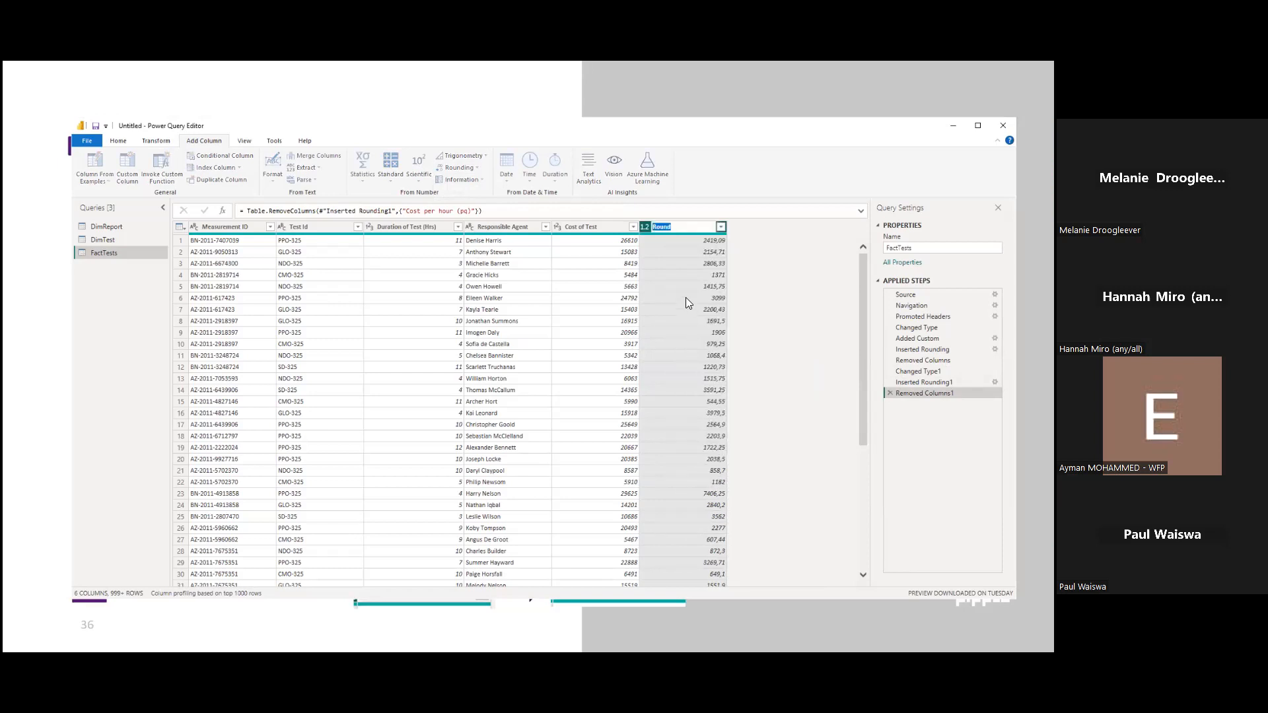
pyautogui.write('Cost per hour (pq')
pyautogui.click(756, 249)
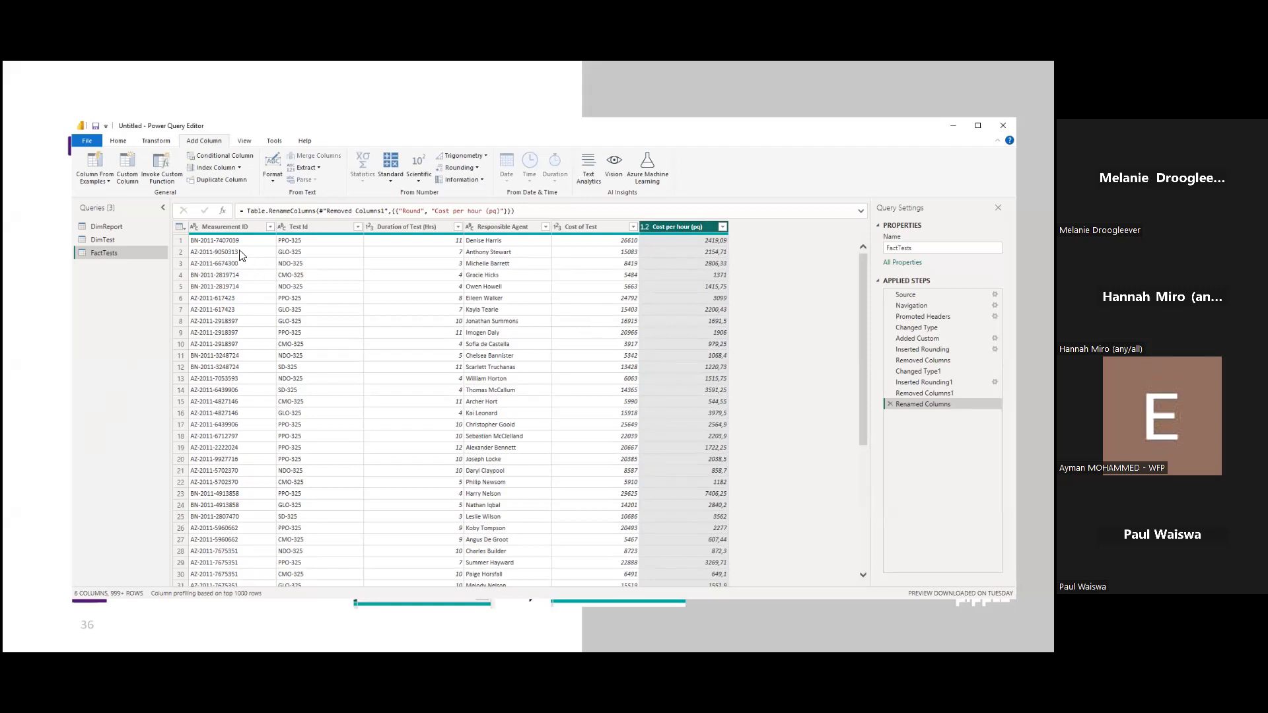
# Close and apply the edited DimReport, DimTest and FactTests queries and switch to the Power BI Desktop report.
pyautogui.click(128, 142)
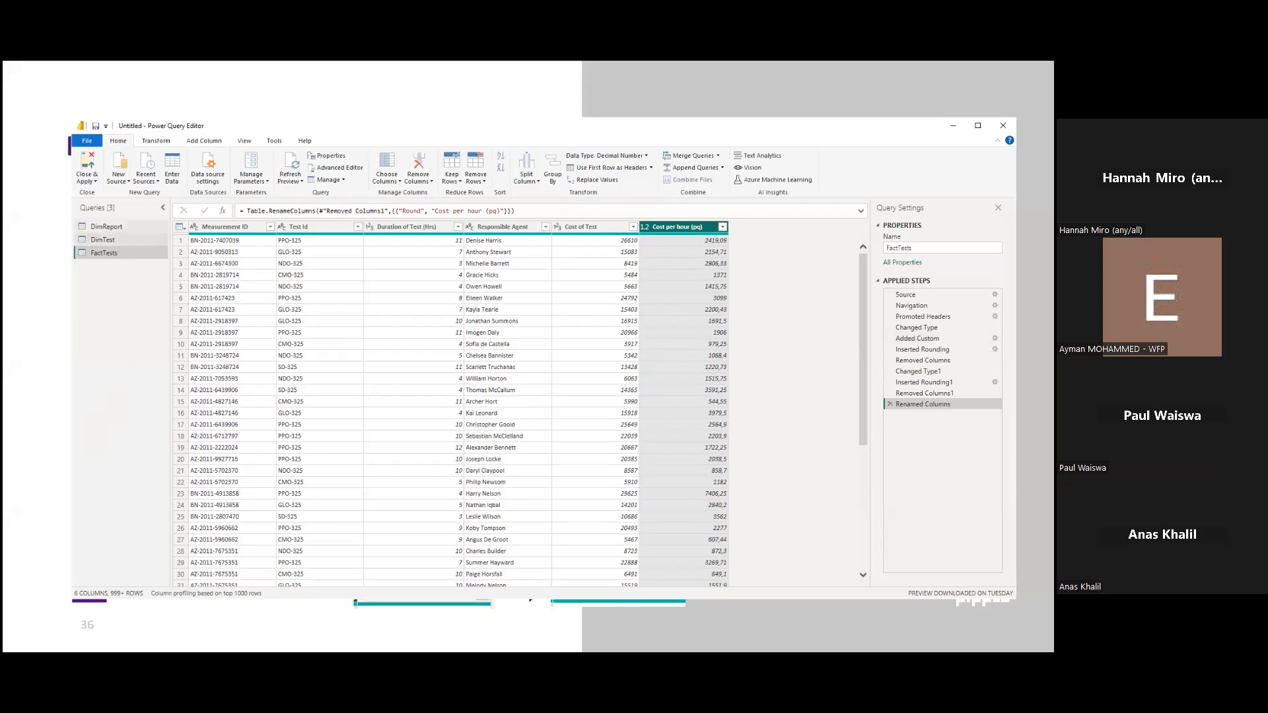
pyautogui.click(99, 226)
pyautogui.click(109, 240)
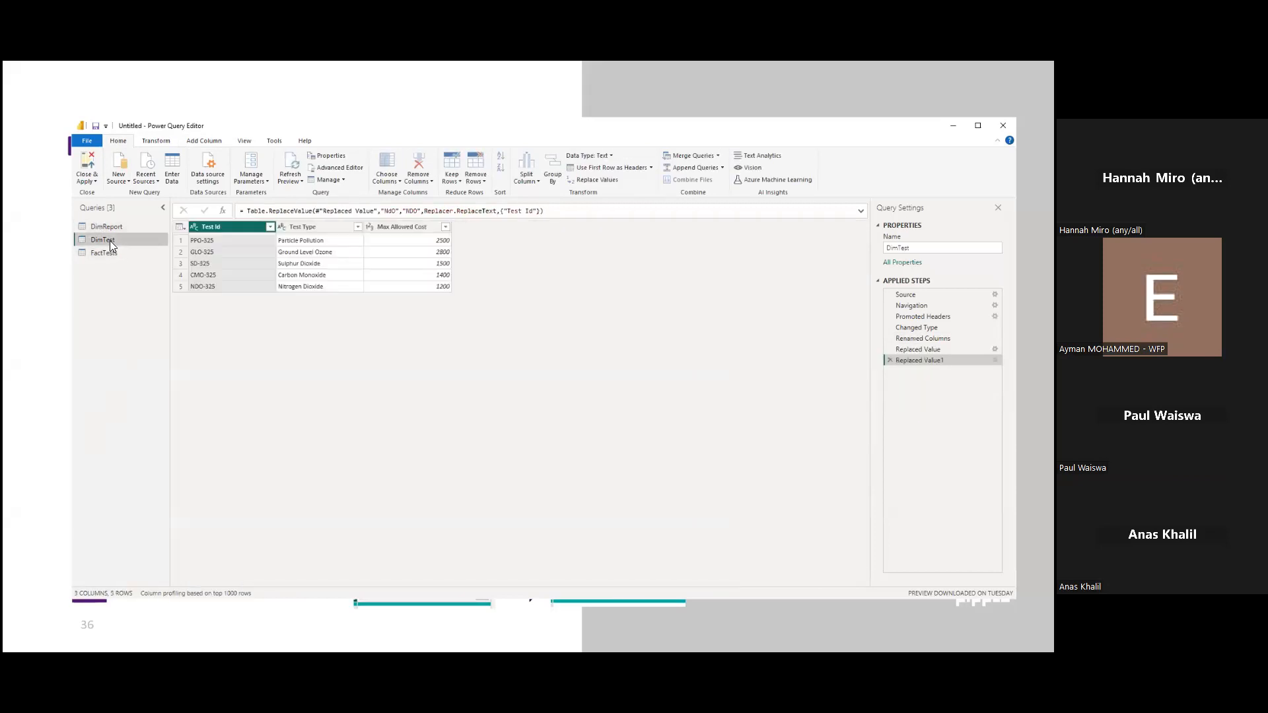
pyautogui.click(102, 252)
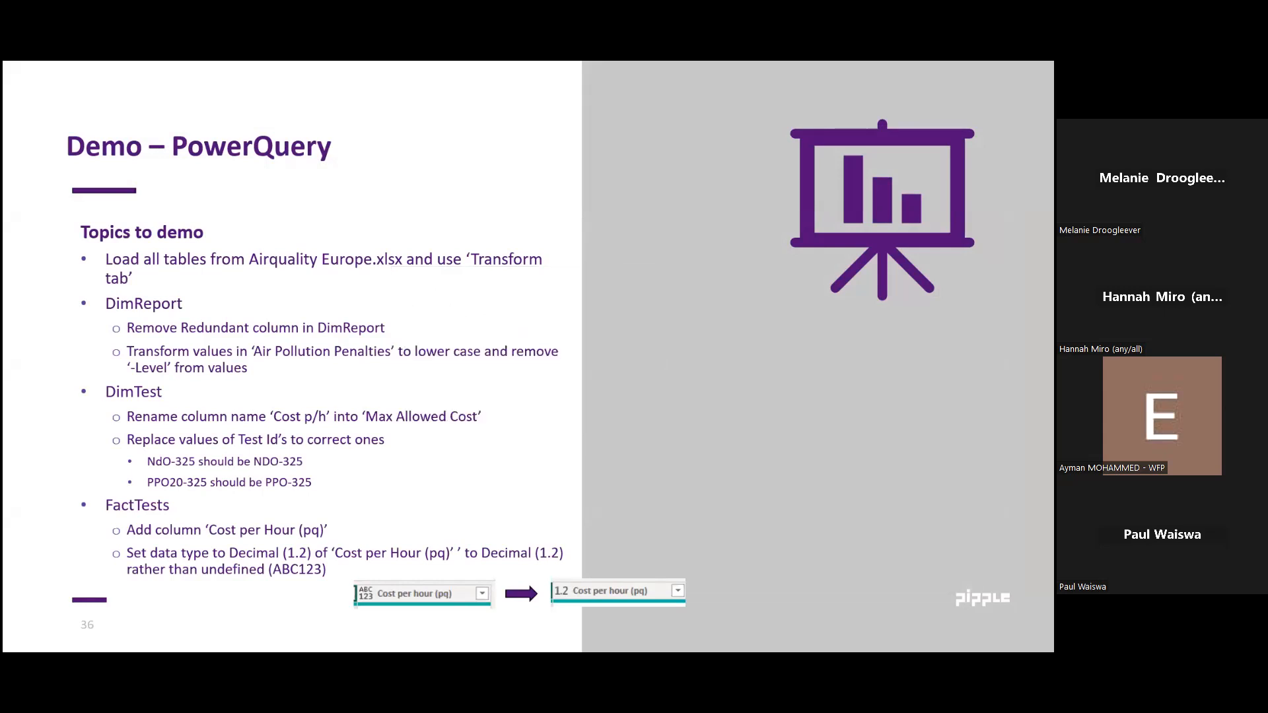
pyautogui.hotkey('alt', 'Tab')
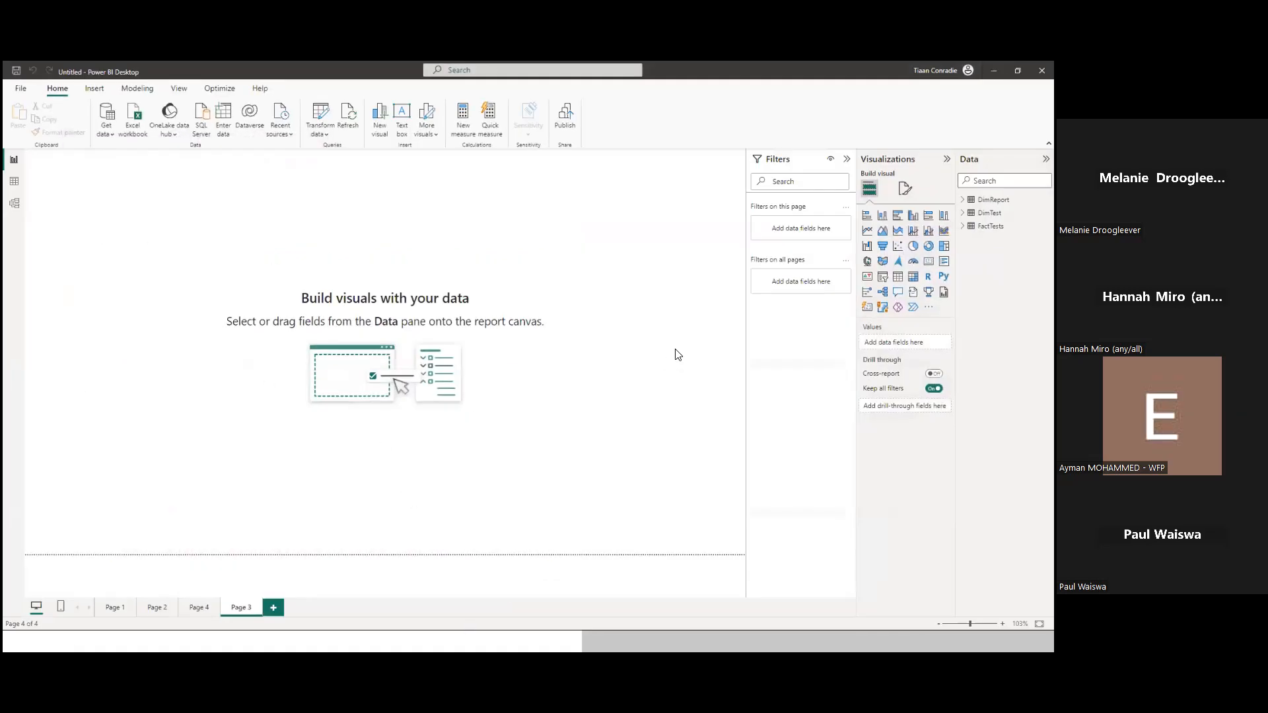
# Check the loaded data of DimReport, DimTest and FactTests in Table view and return to the presentation slide.
pyautogui.click(14, 181)
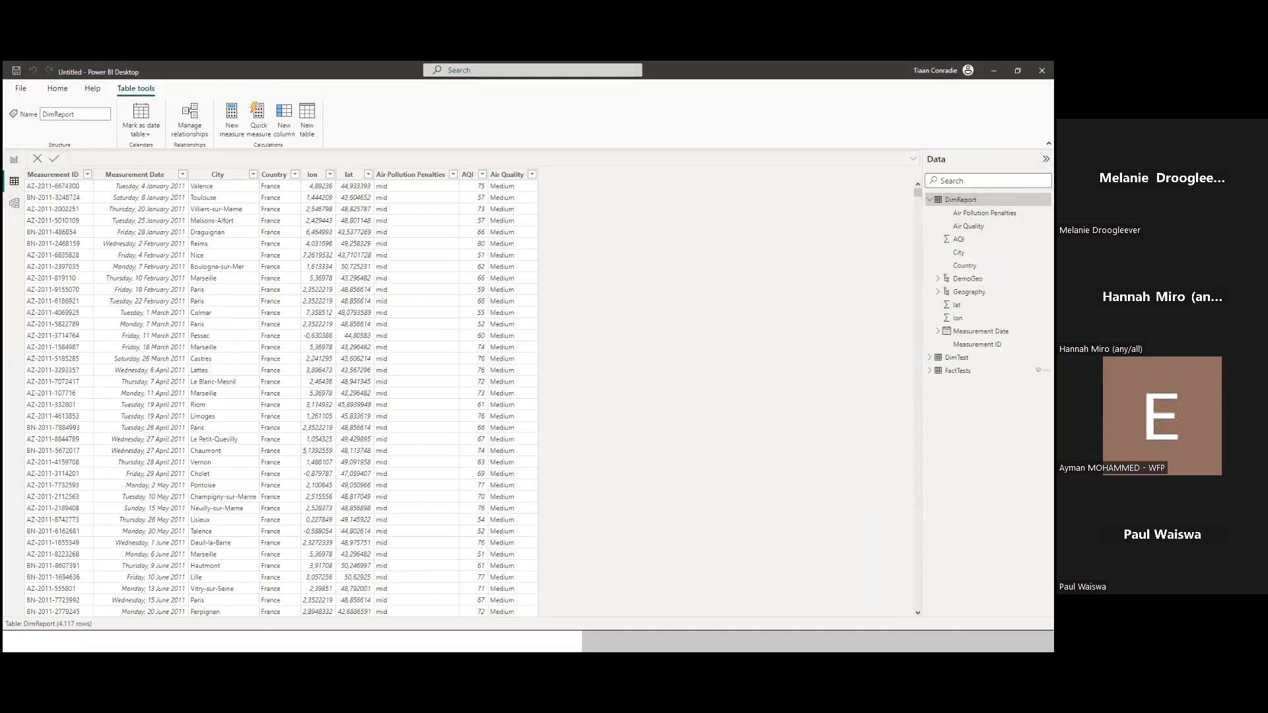
pyautogui.click(957, 358)
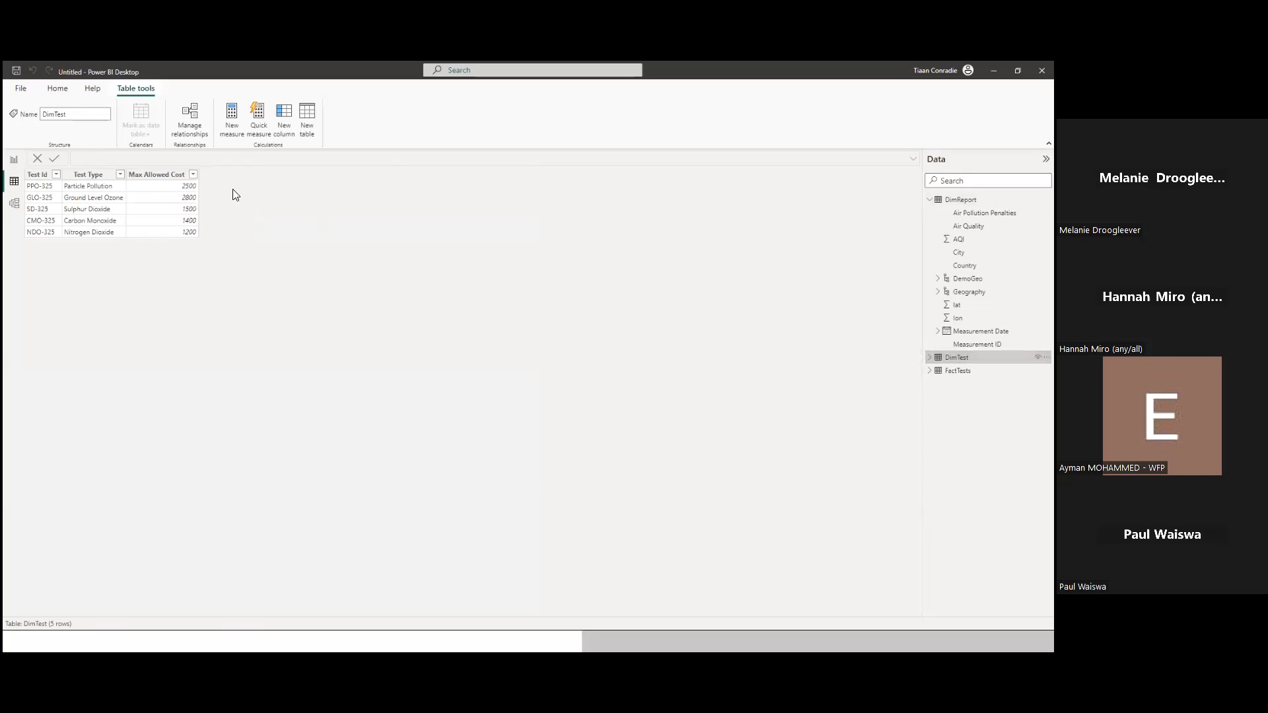
pyautogui.click(957, 370)
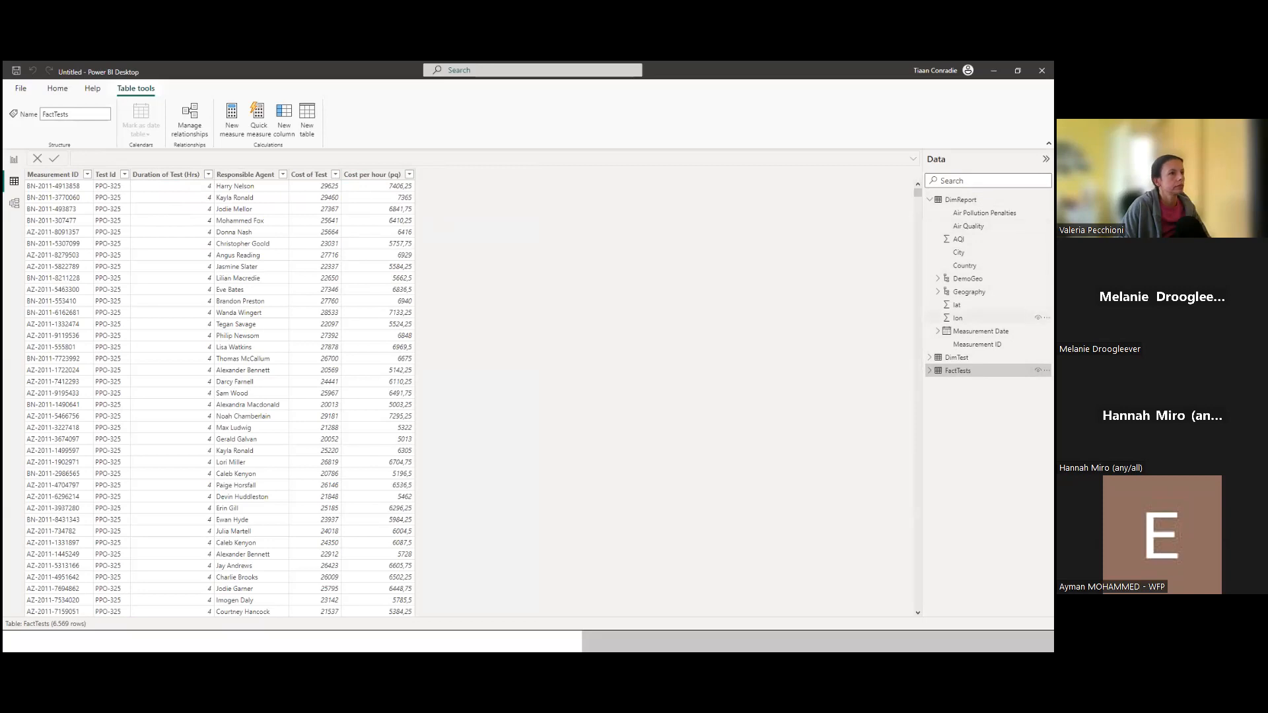
pyautogui.click(957, 357)
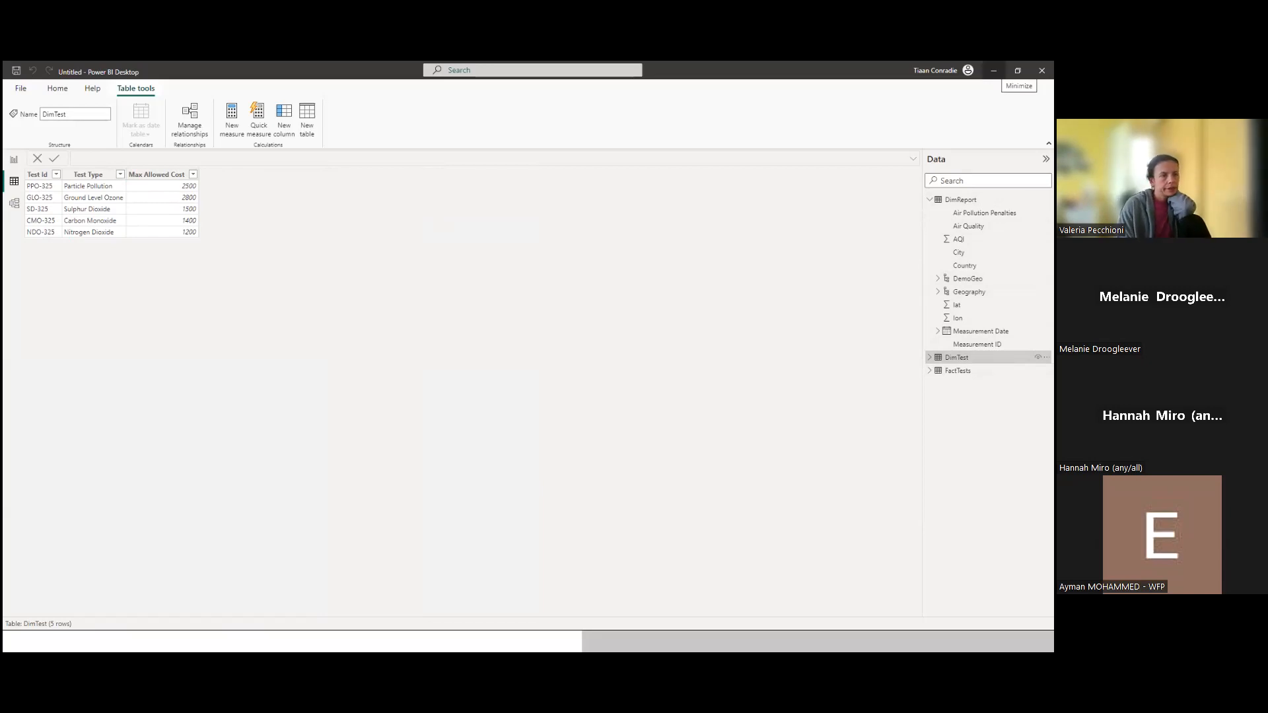
pyautogui.click(994, 70)
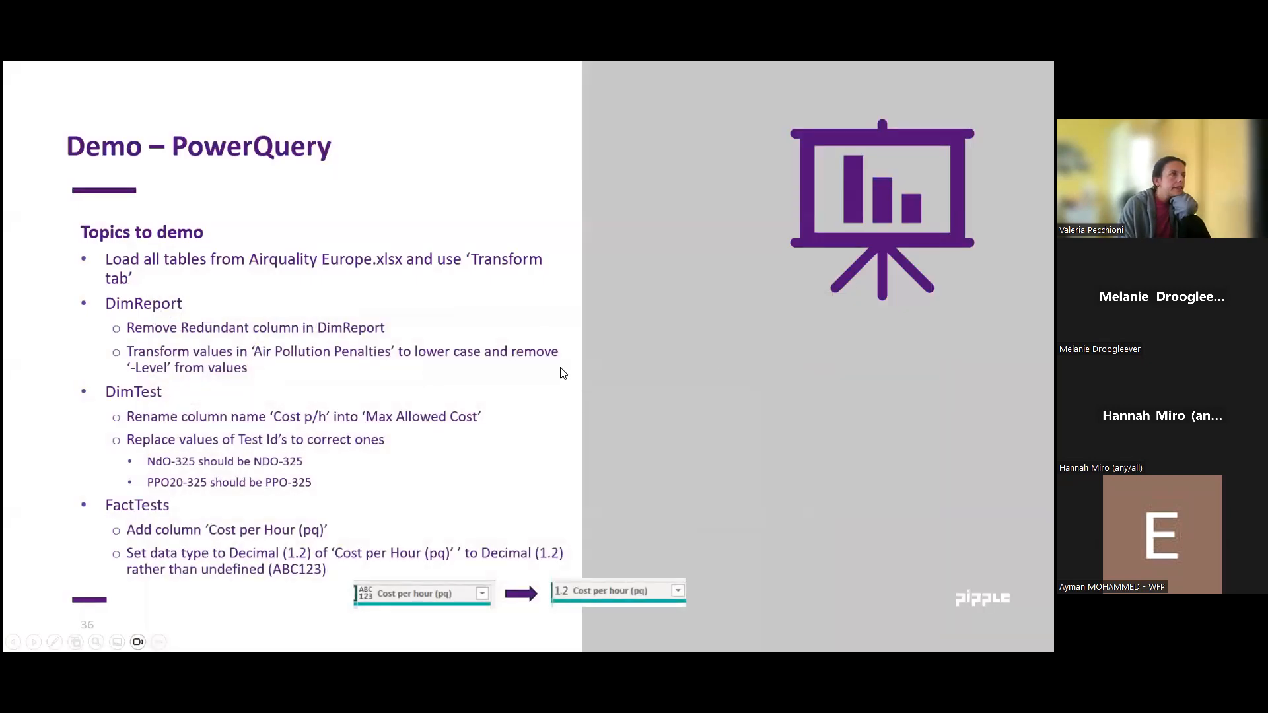
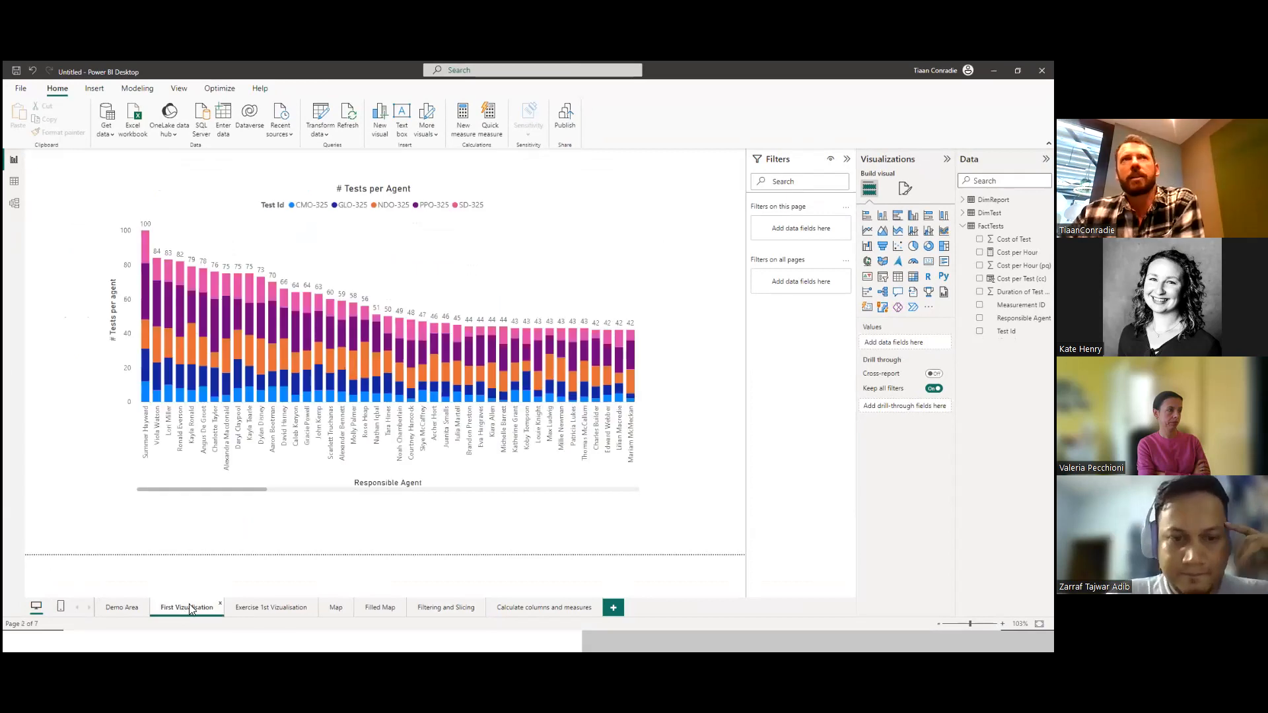
# Add an empty slicer to the Filtering and Slicing page, shrunk to fit below the test duration column chart.
pyautogui.click(251, 604)
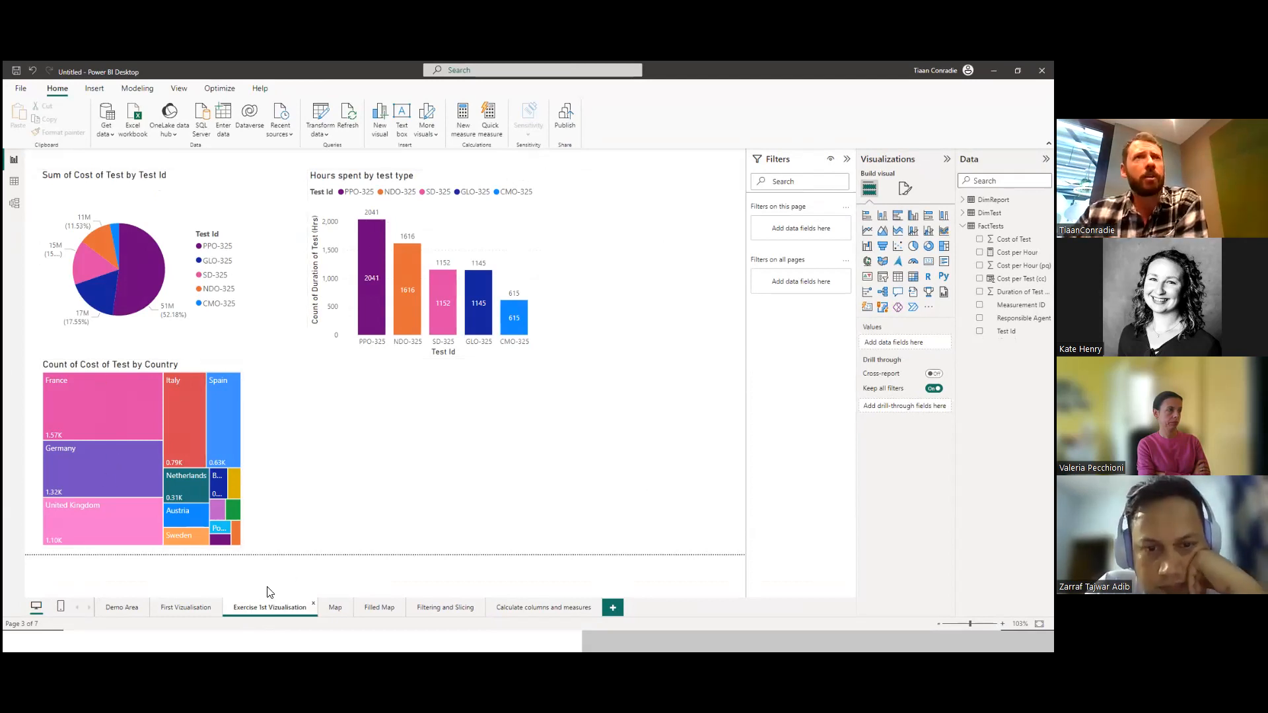
pyautogui.click(441, 607)
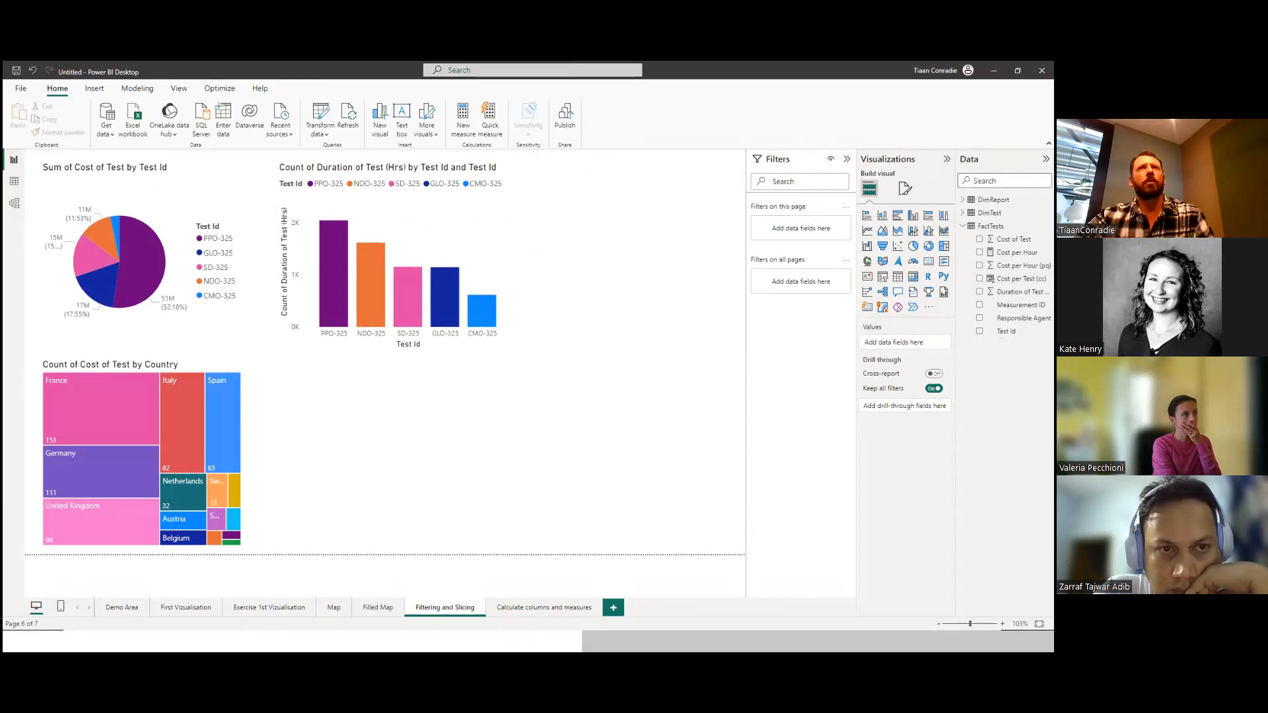
pyautogui.click(1018, 71)
pyautogui.click(952, 132)
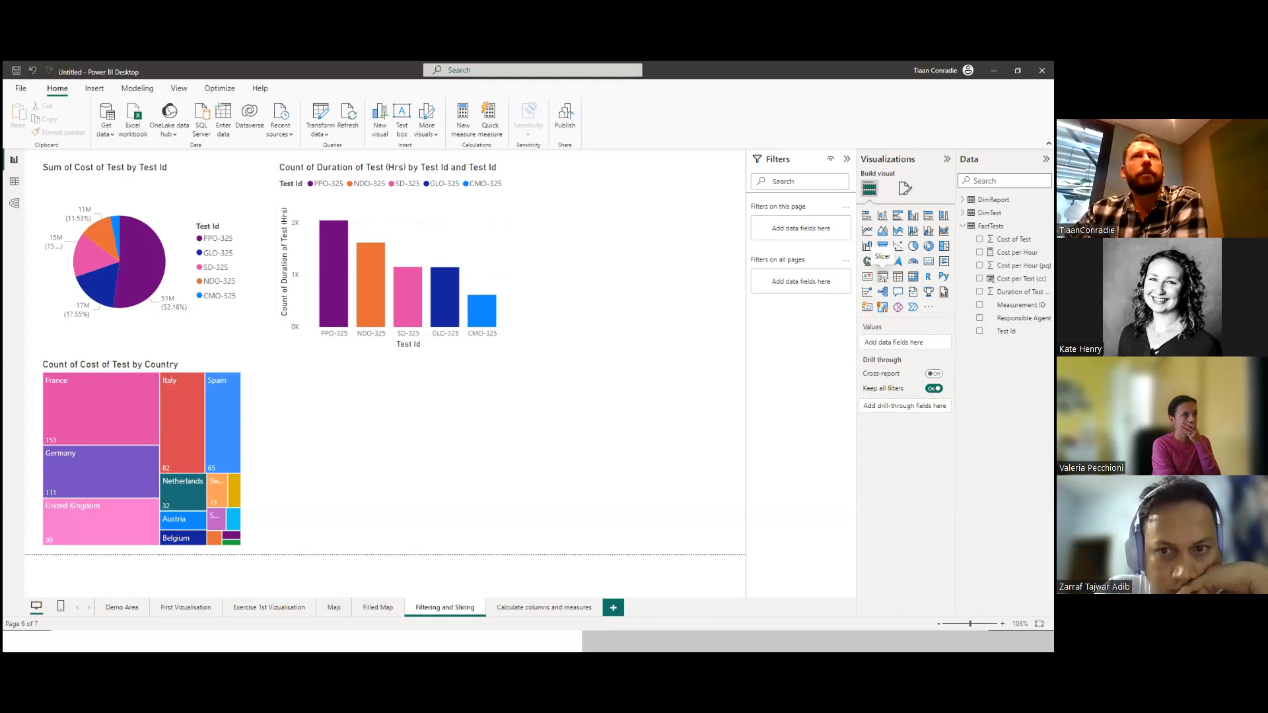
pyautogui.click(883, 276)
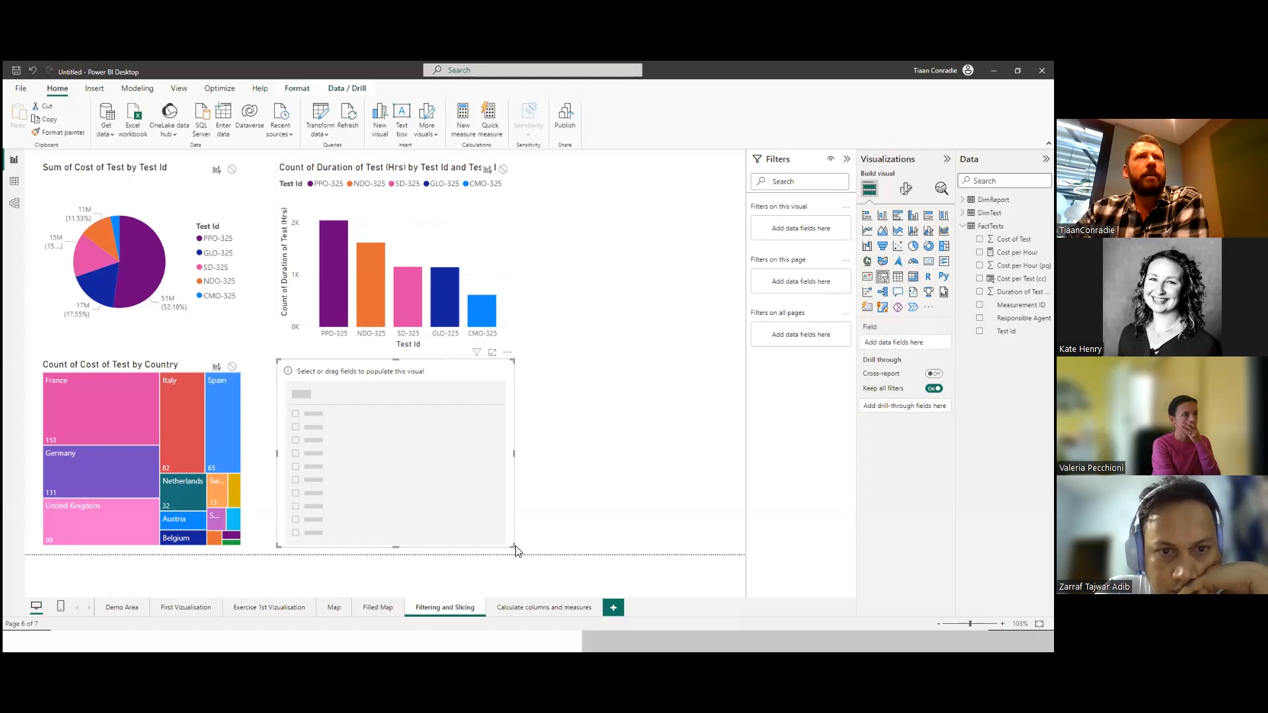
pyautogui.moveTo(514, 547); pyautogui.dragTo(504, 504)
pyautogui.moveTo(457, 370); pyautogui.dragTo(490, 391)
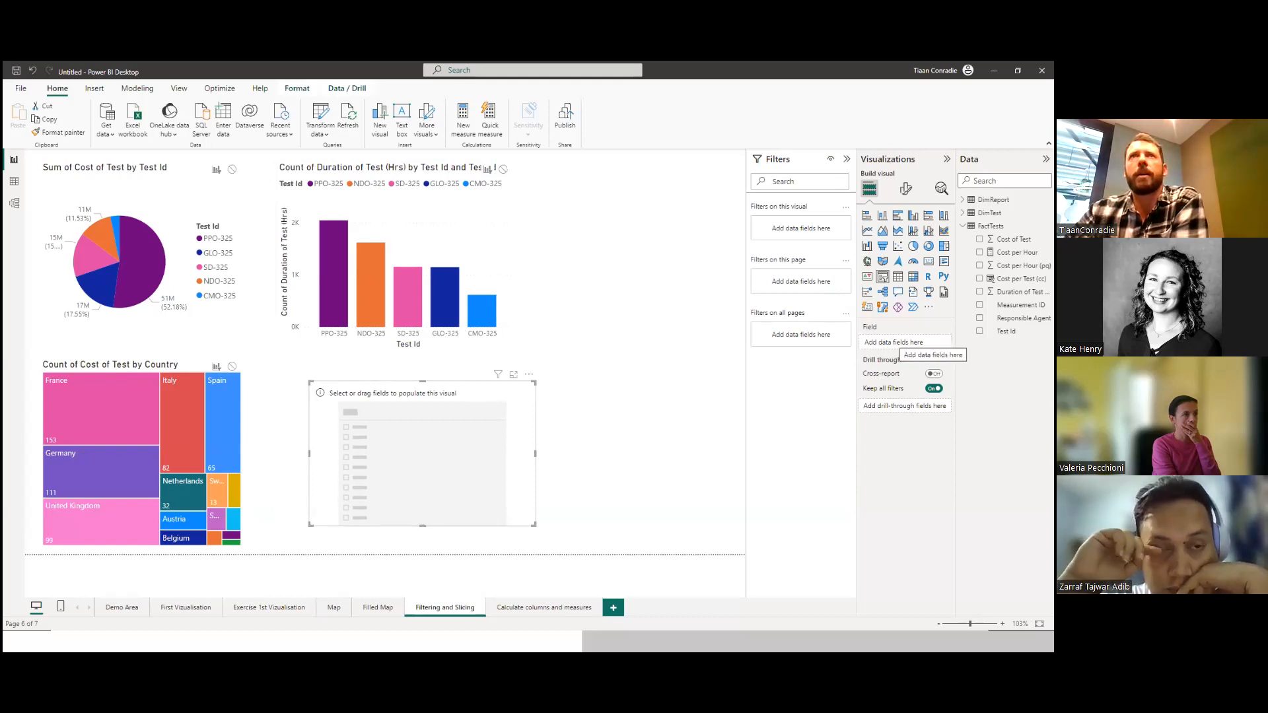
# Populate the slicer with the Responsible Agent field from FactTests and look through its list of agents.
pyautogui.moveTo(1014, 318); pyautogui.dragTo(469, 453)
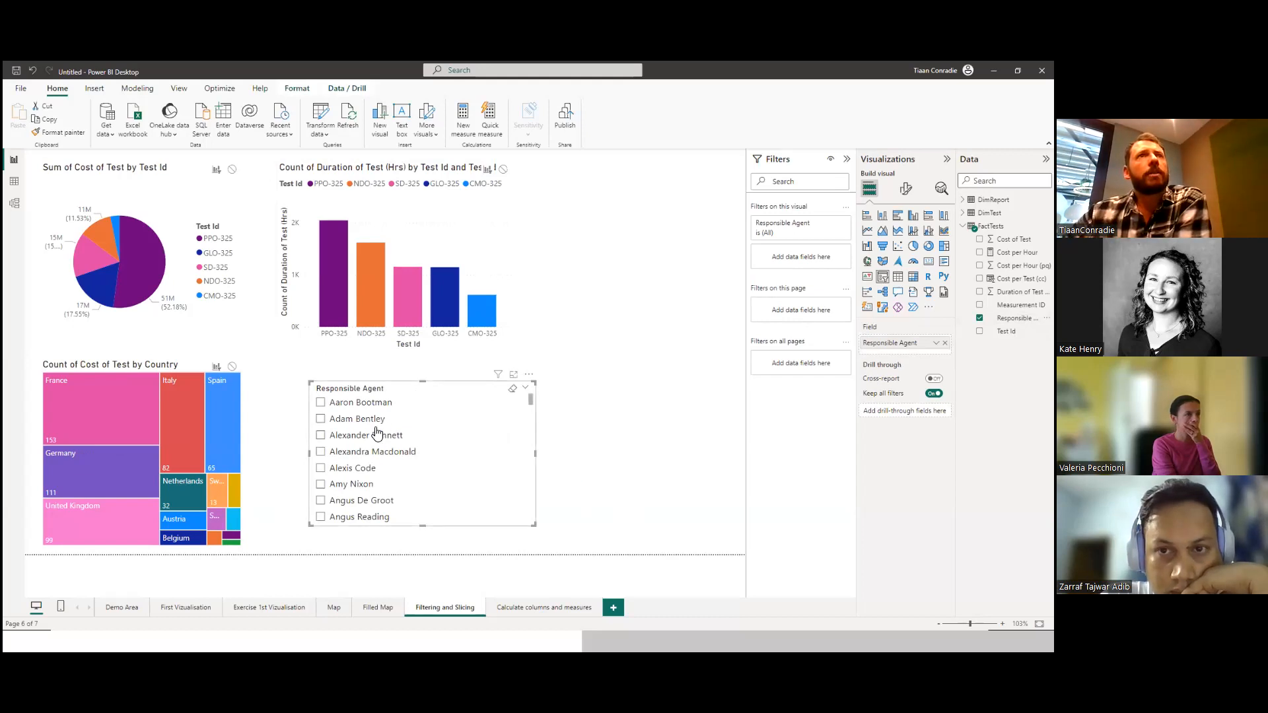
pyautogui.scroll(-8, 487, 447)
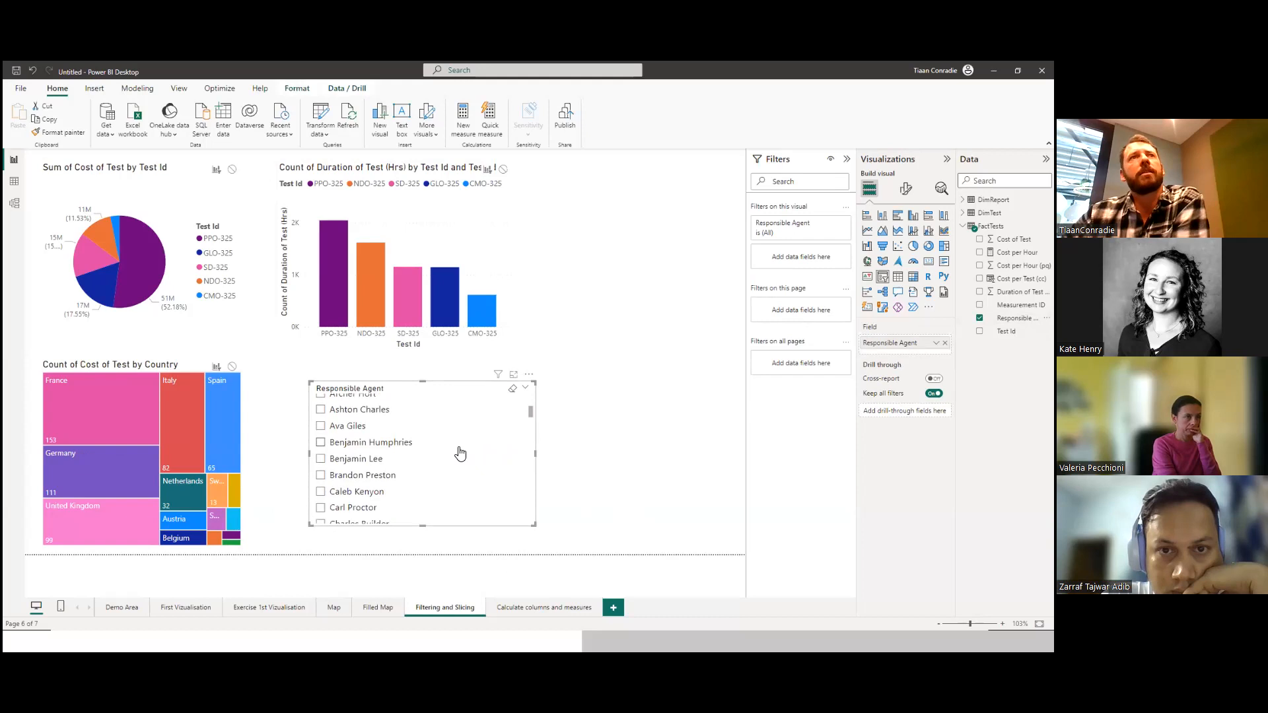
pyautogui.scroll(-3, 489, 447)
pyautogui.moveTo(530, 425); pyautogui.dragTo(528, 394)
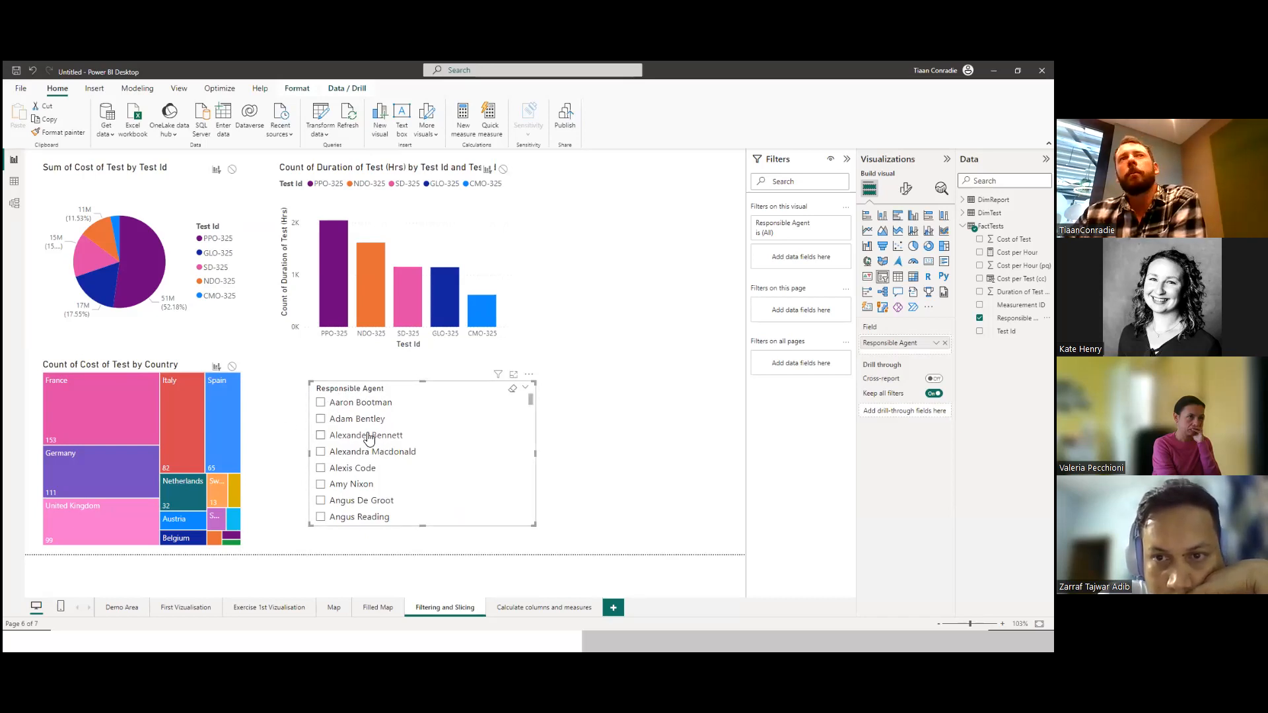
pyautogui.moveTo(224, 403)
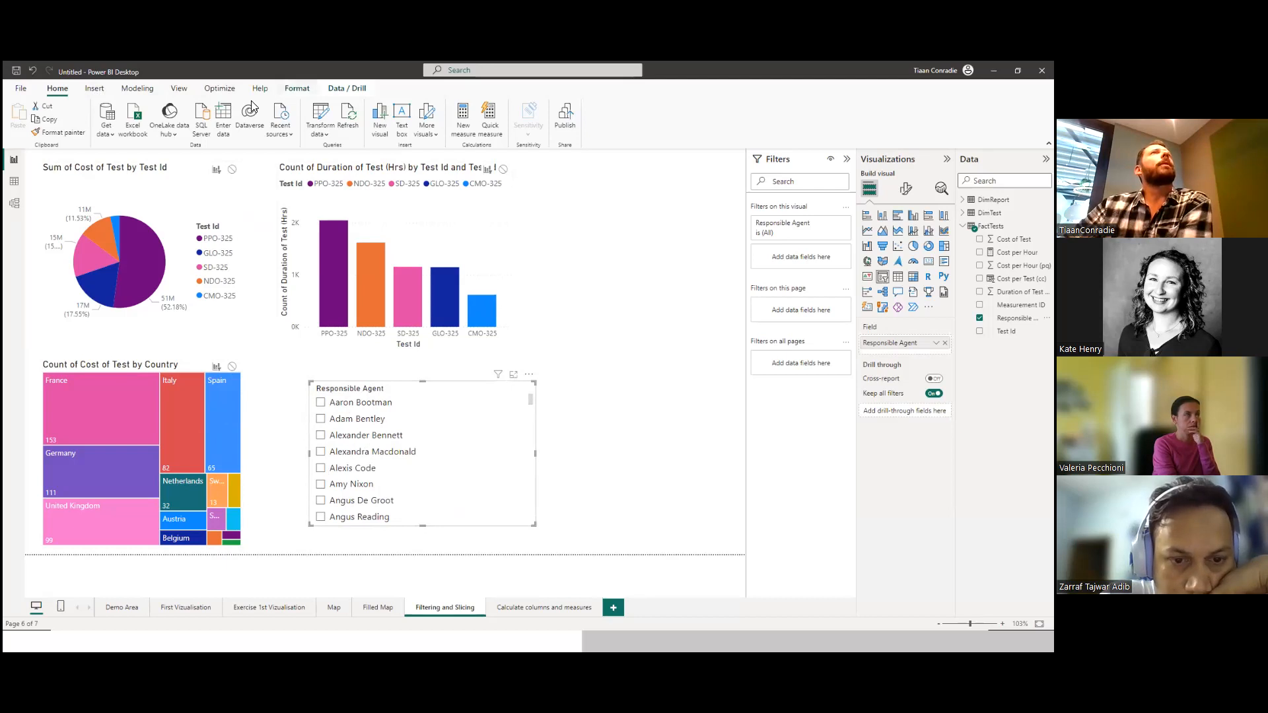
# Turn off Edit interactions for the slicer and deselect it.
pyautogui.click(297, 89)
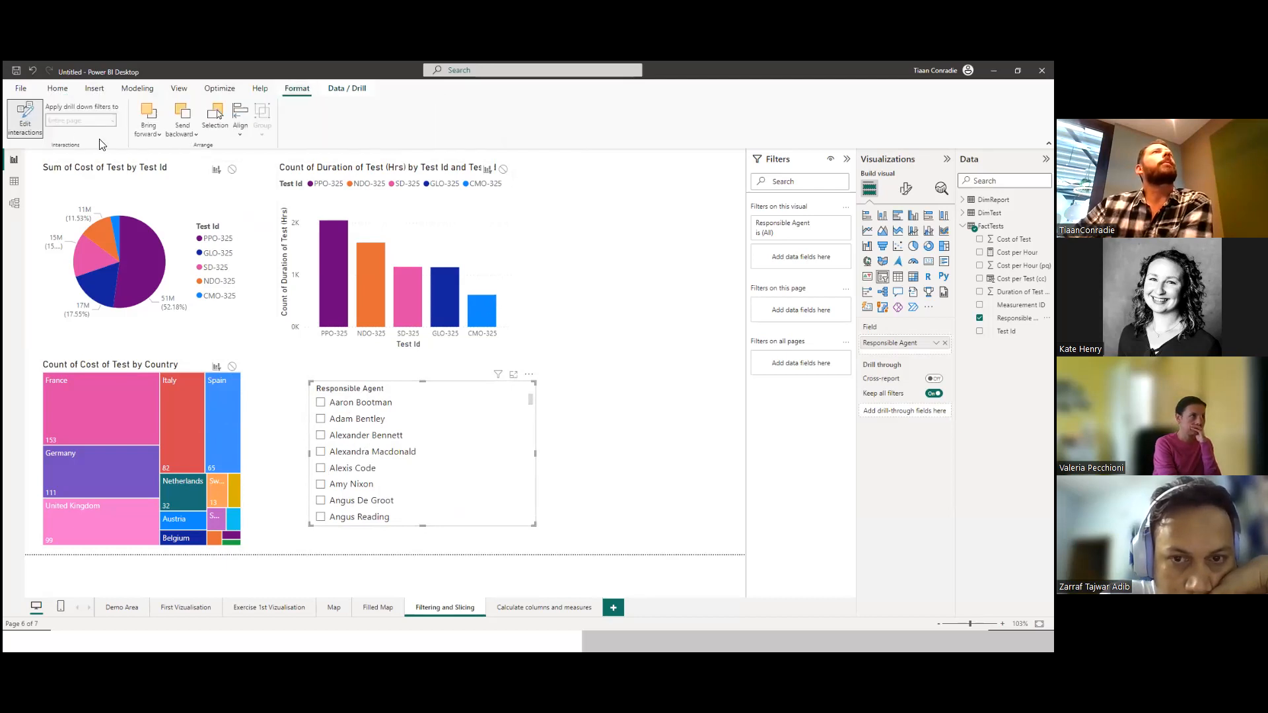
pyautogui.click(30, 122)
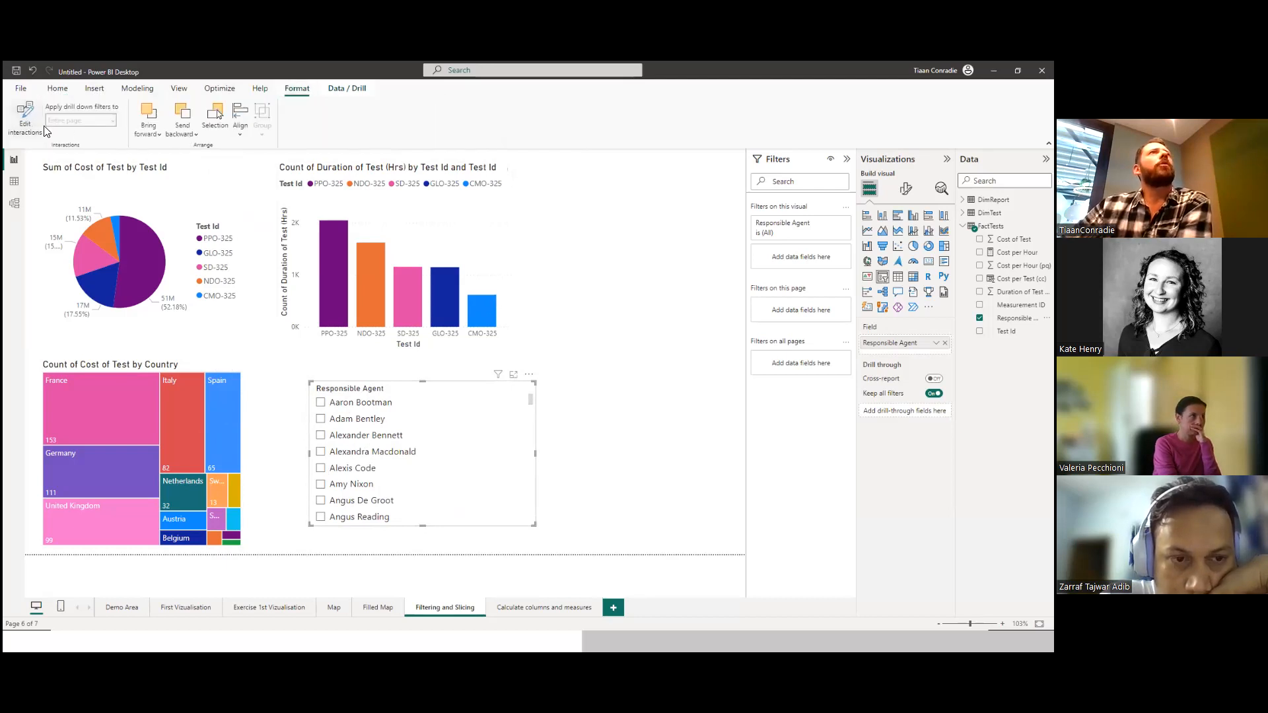
pyautogui.click(57, 89)
pyautogui.click(553, 329)
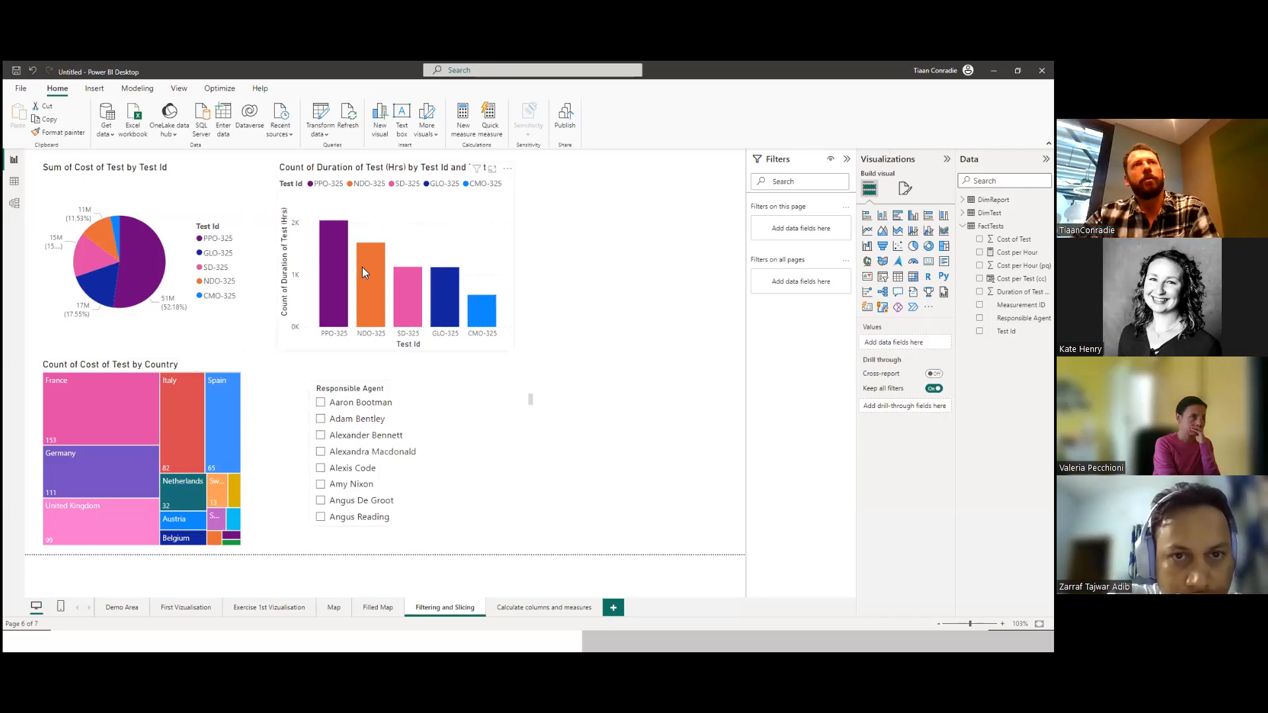
# Filter the page by the first responsible agent in the slicer and examine the column and pie charts.
pyautogui.moveTo(362, 268)
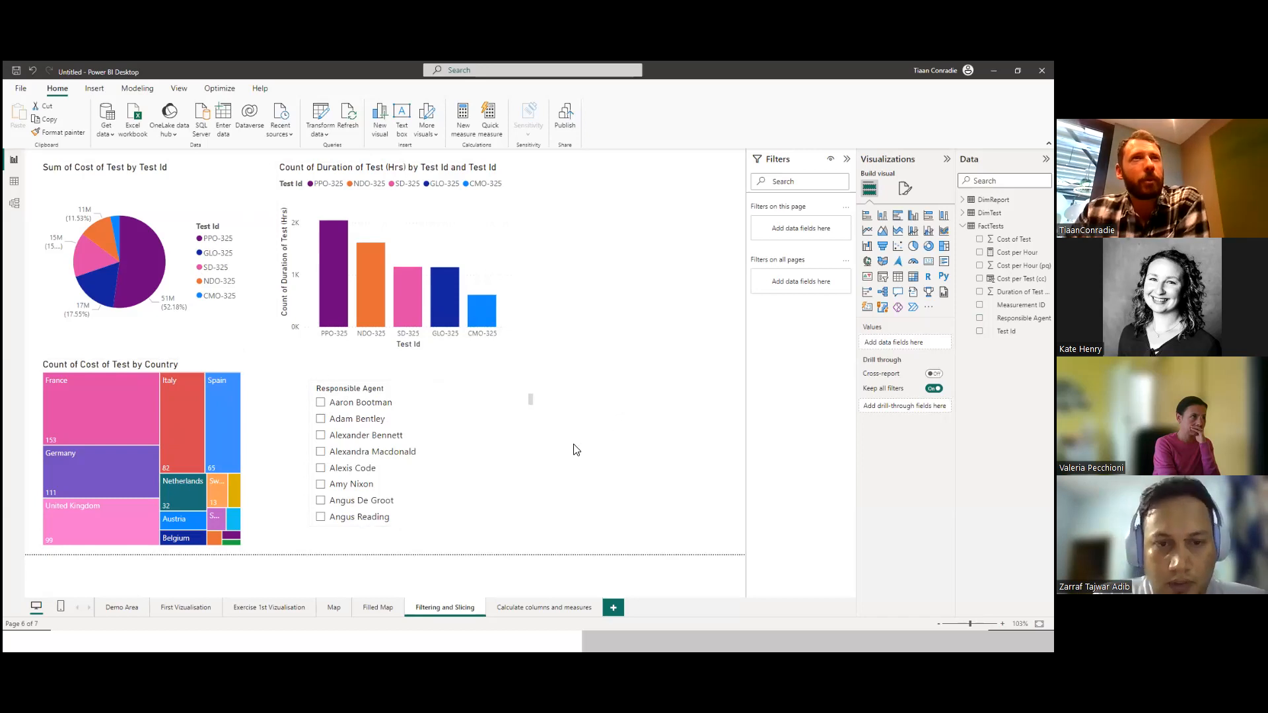
pyautogui.click(320, 404)
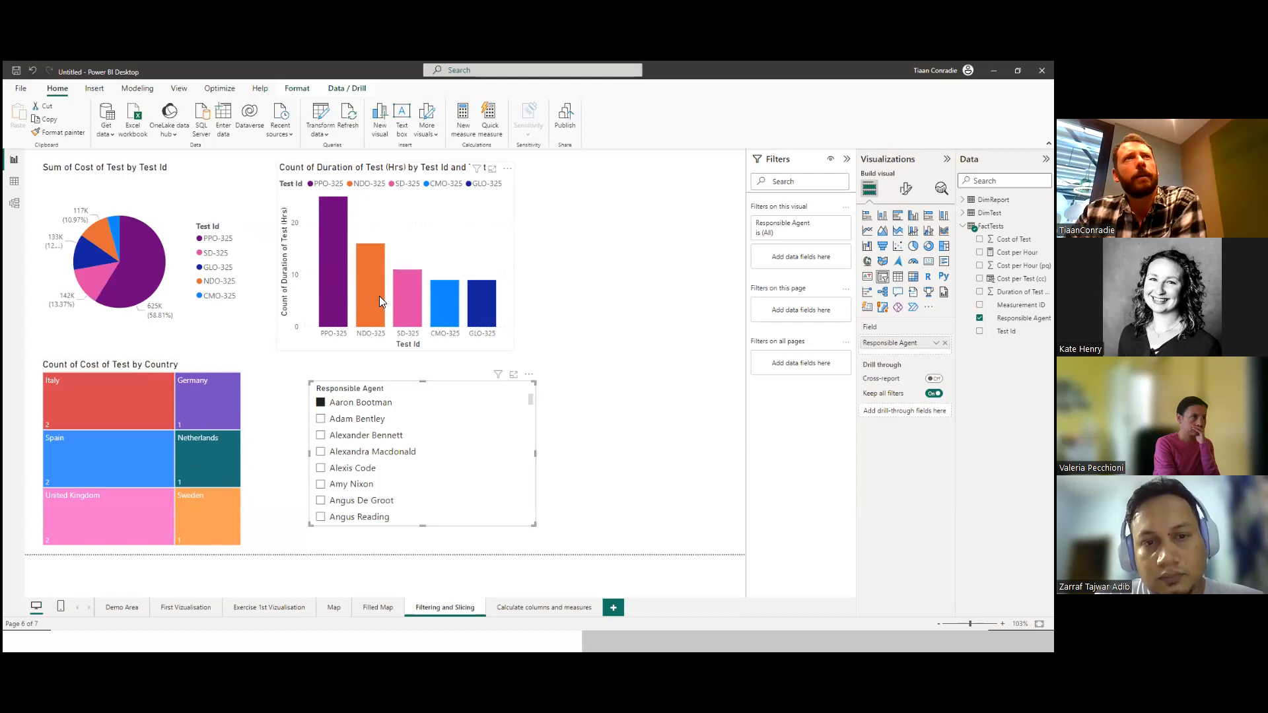
pyautogui.moveTo(367, 291)
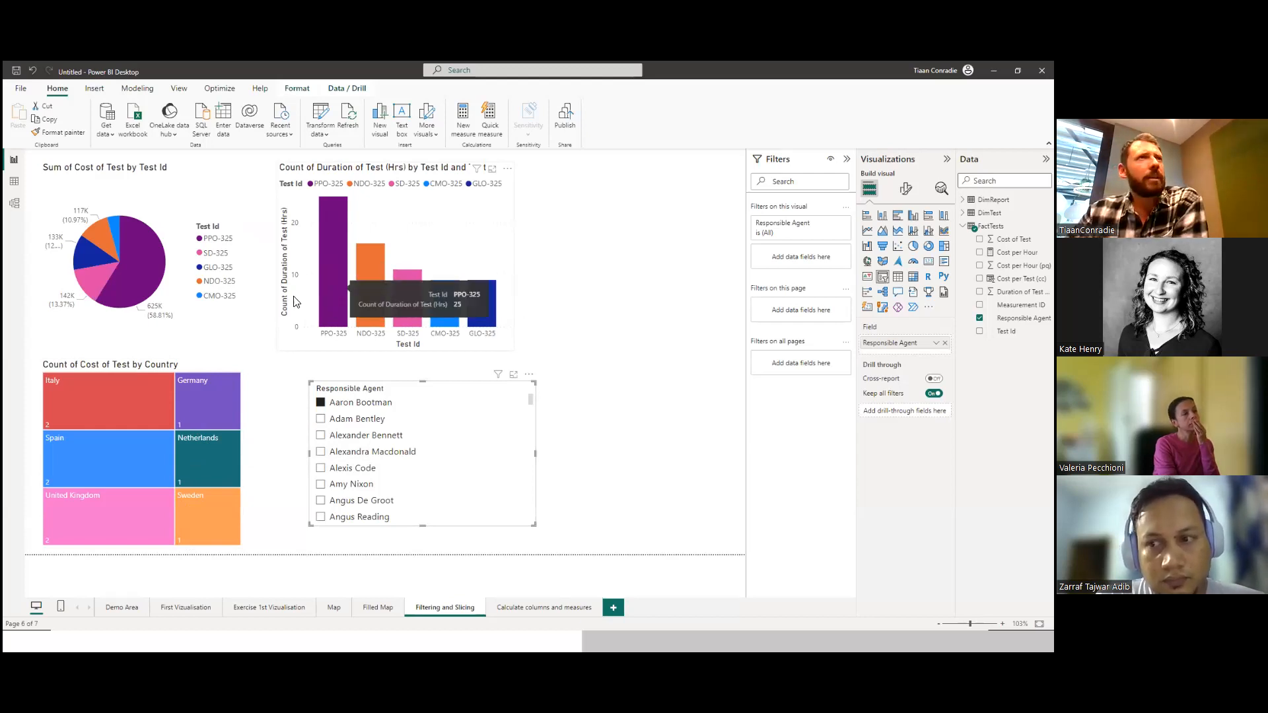
pyautogui.moveTo(131, 261)
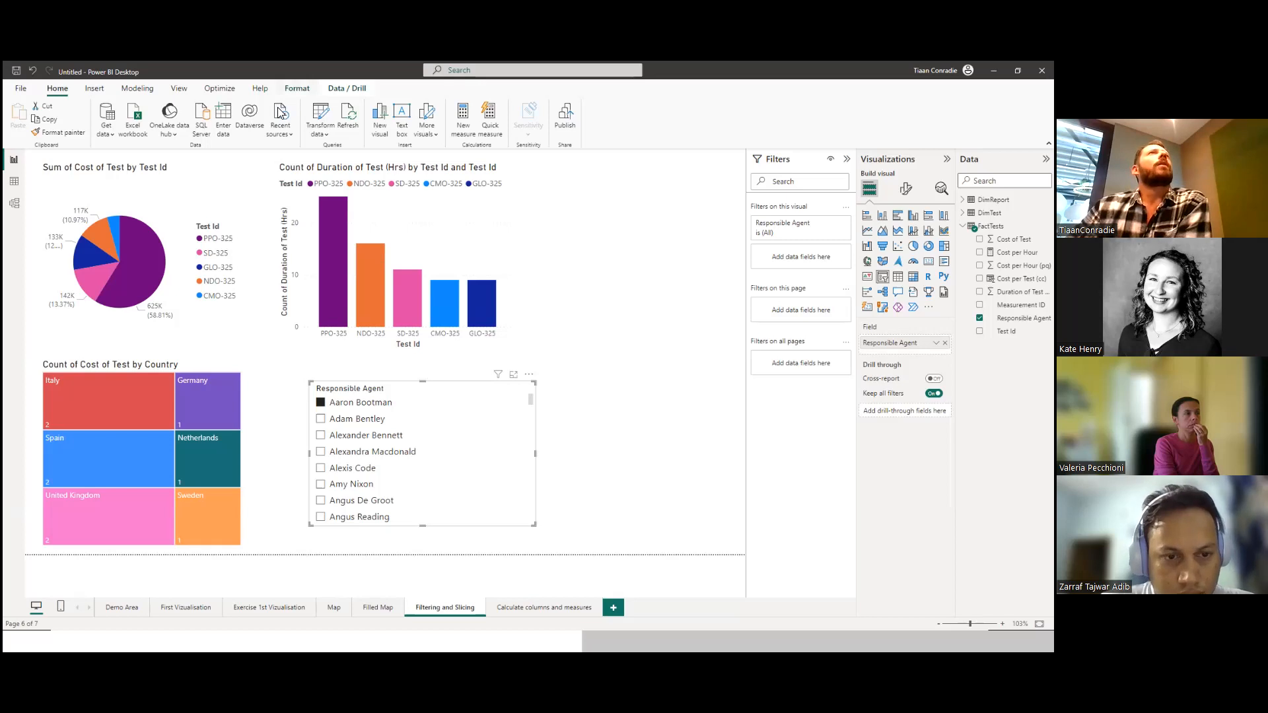
# Turn on Edit interactions for the Responsible Agent slicer and deselect the slicer.
pyautogui.click(297, 88)
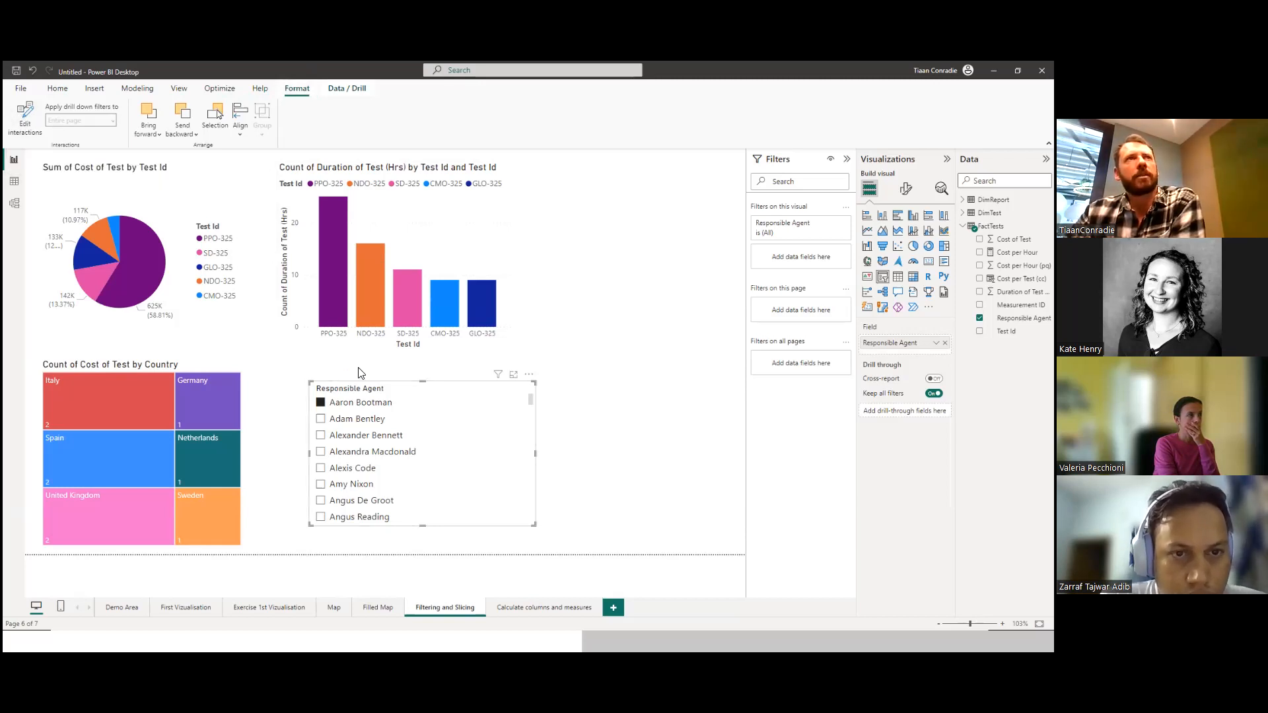
pyautogui.click(20, 114)
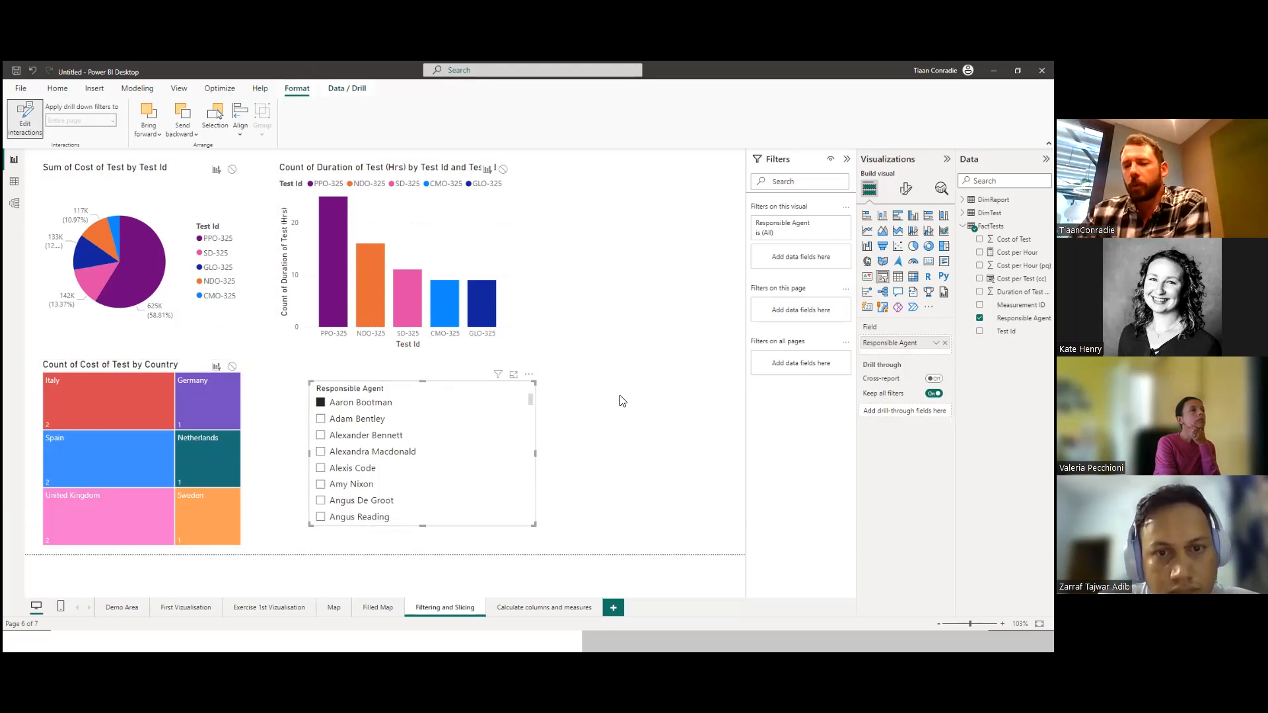
pyautogui.click(629, 356)
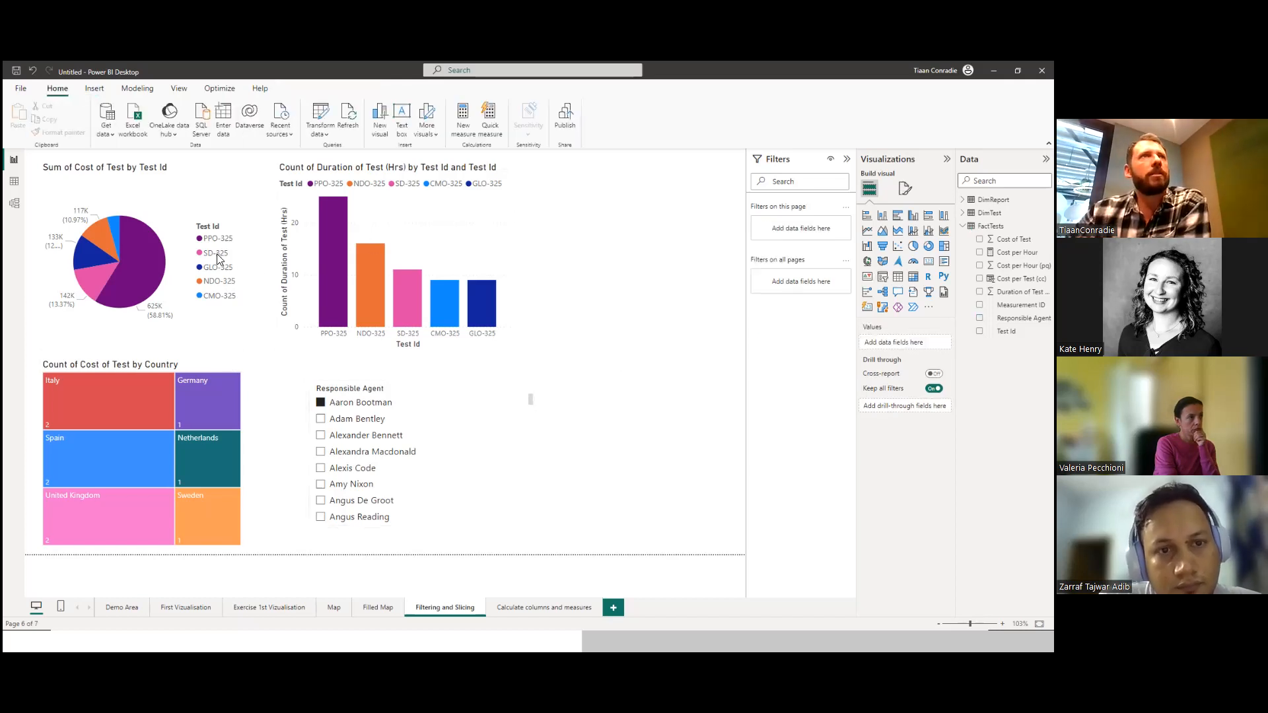
# Try different agents in the Responsible Agent slicer and finish with only the first agent selected.
pyautogui.click(322, 404)
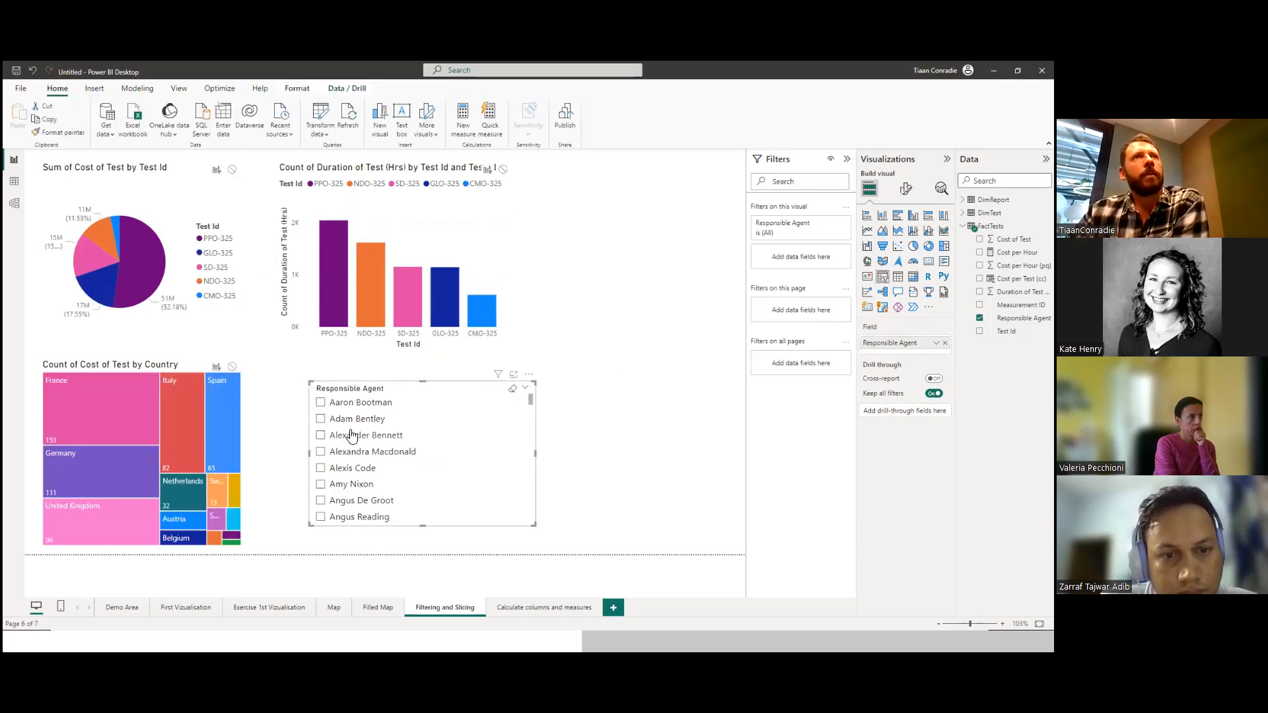
pyautogui.click(321, 419)
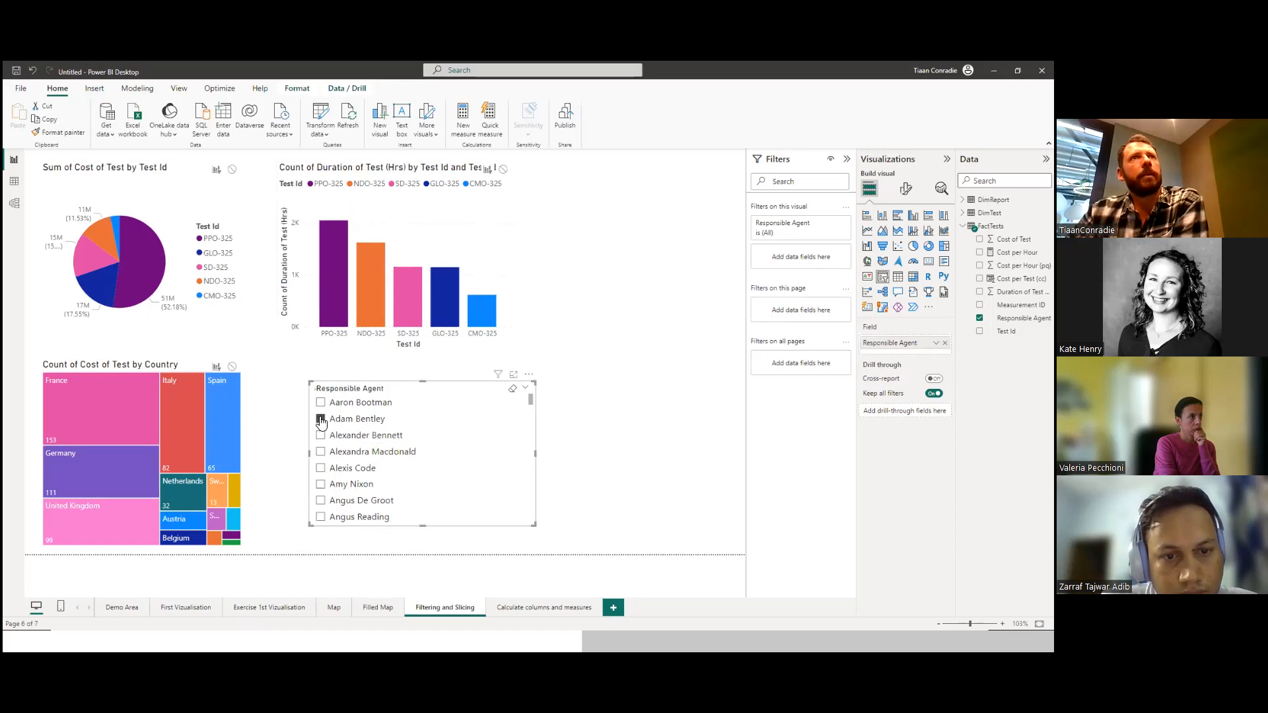
pyautogui.click(321, 402)
pyautogui.click(321, 453)
pyautogui.click(322, 403)
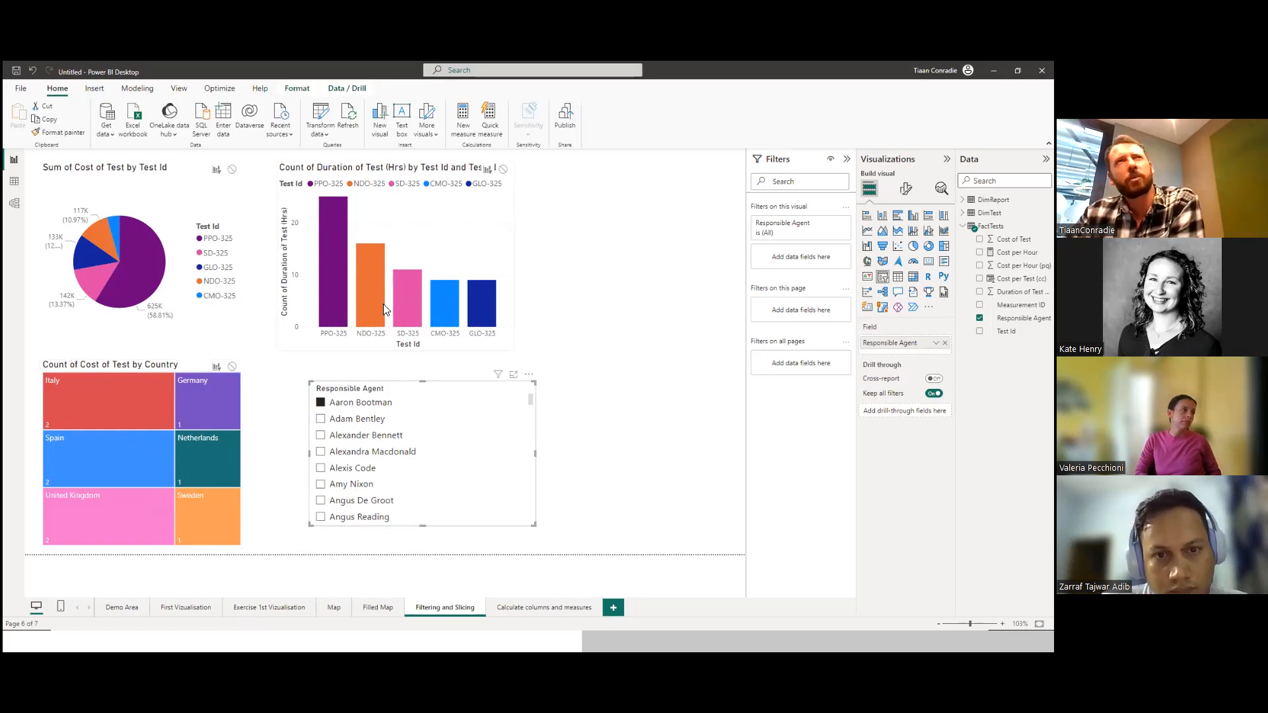
# Set the Responsible Agent slicer's interaction with the Sum of Cost of Test by Test Id pie chart to None.
pyautogui.click(156, 197)
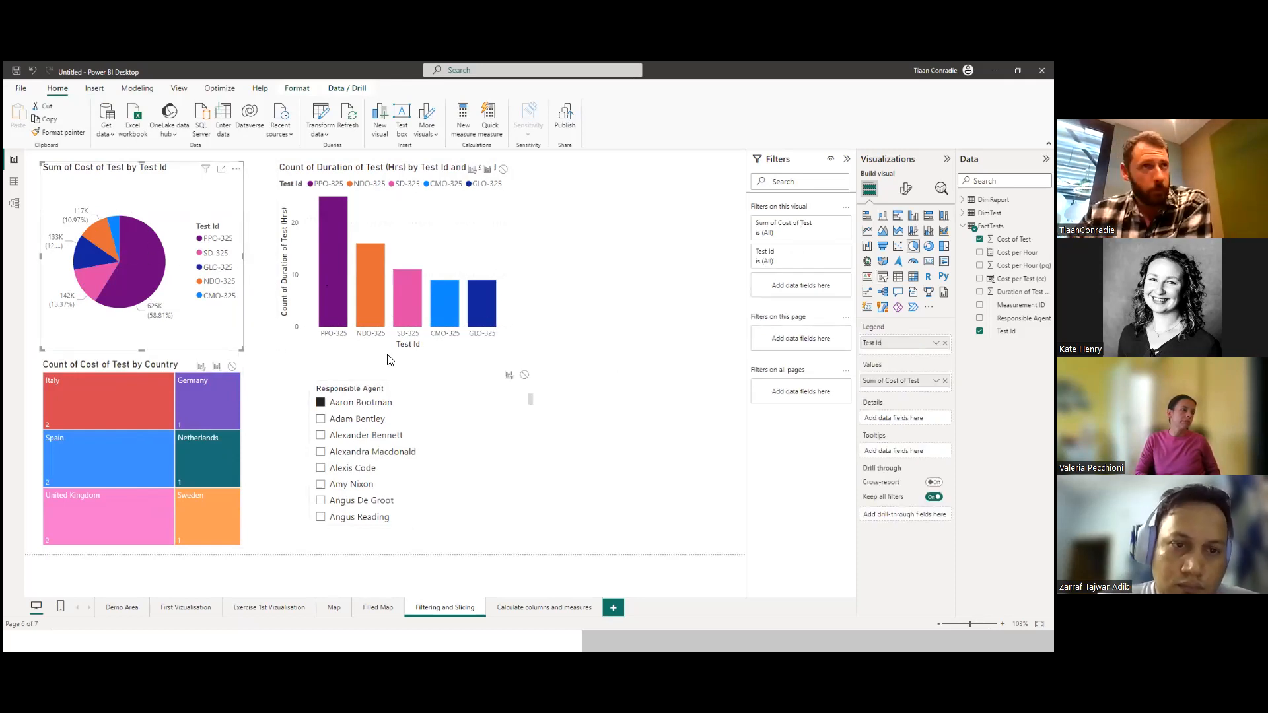
pyautogui.click(461, 375)
pyautogui.click(461, 395)
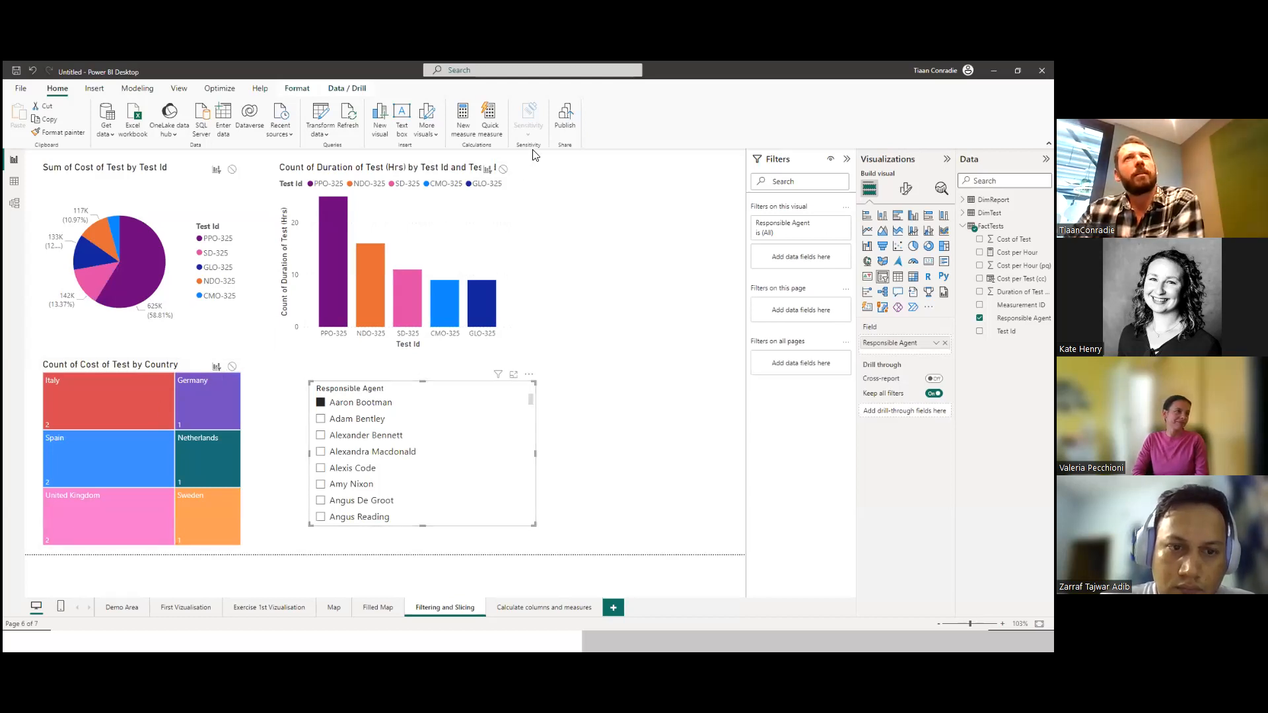
pyautogui.click(233, 173)
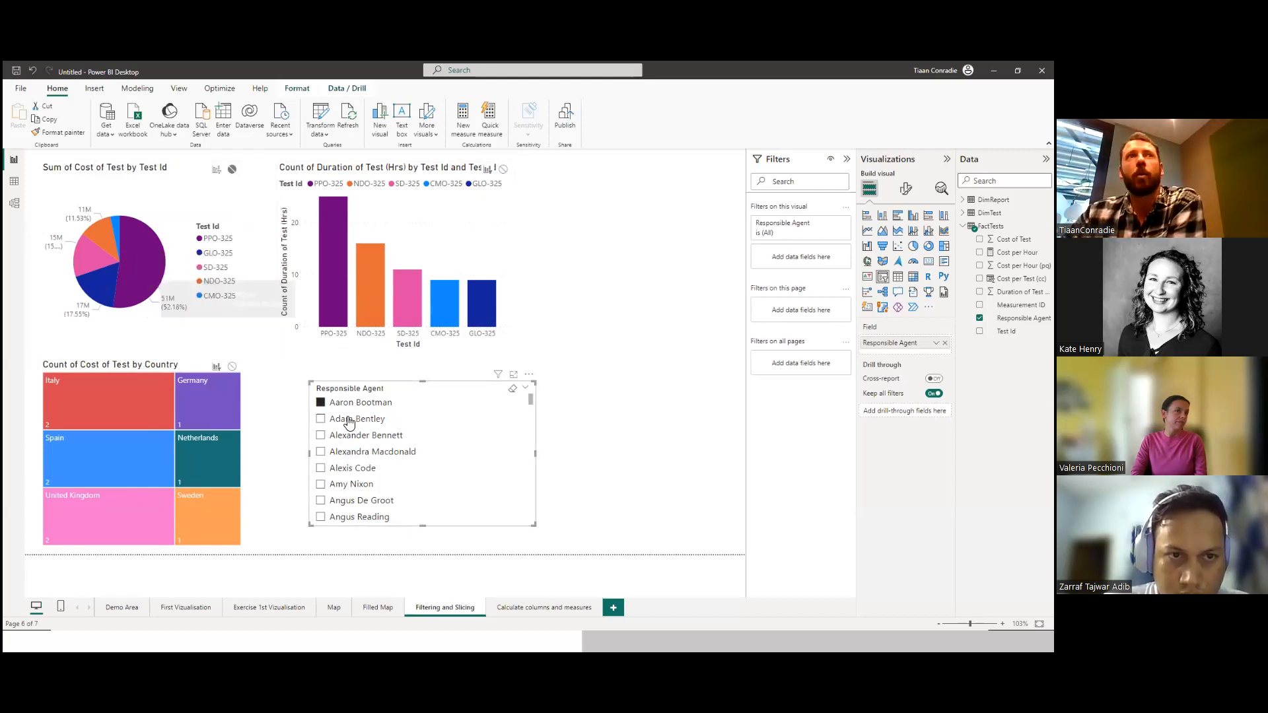
# Test the slicer's effect on the charts with single agents and a multi-selection of the first five agents.
pyautogui.click(321, 404)
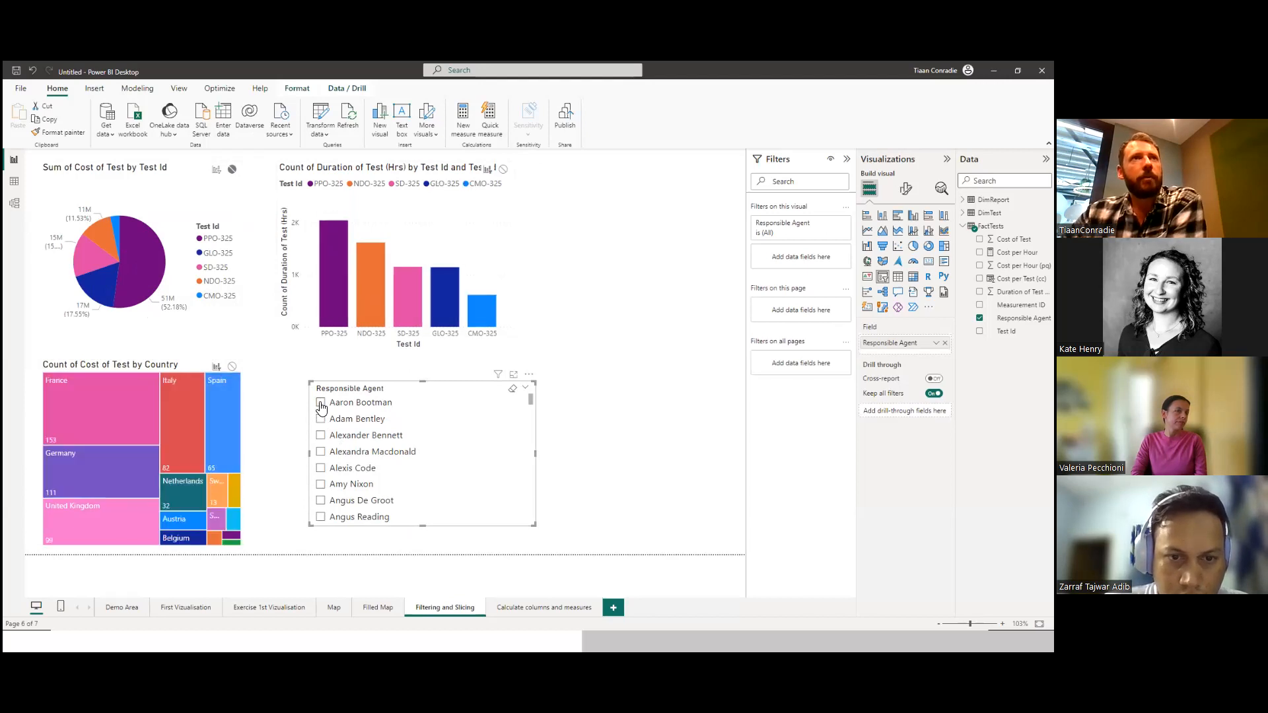
pyautogui.click(322, 420)
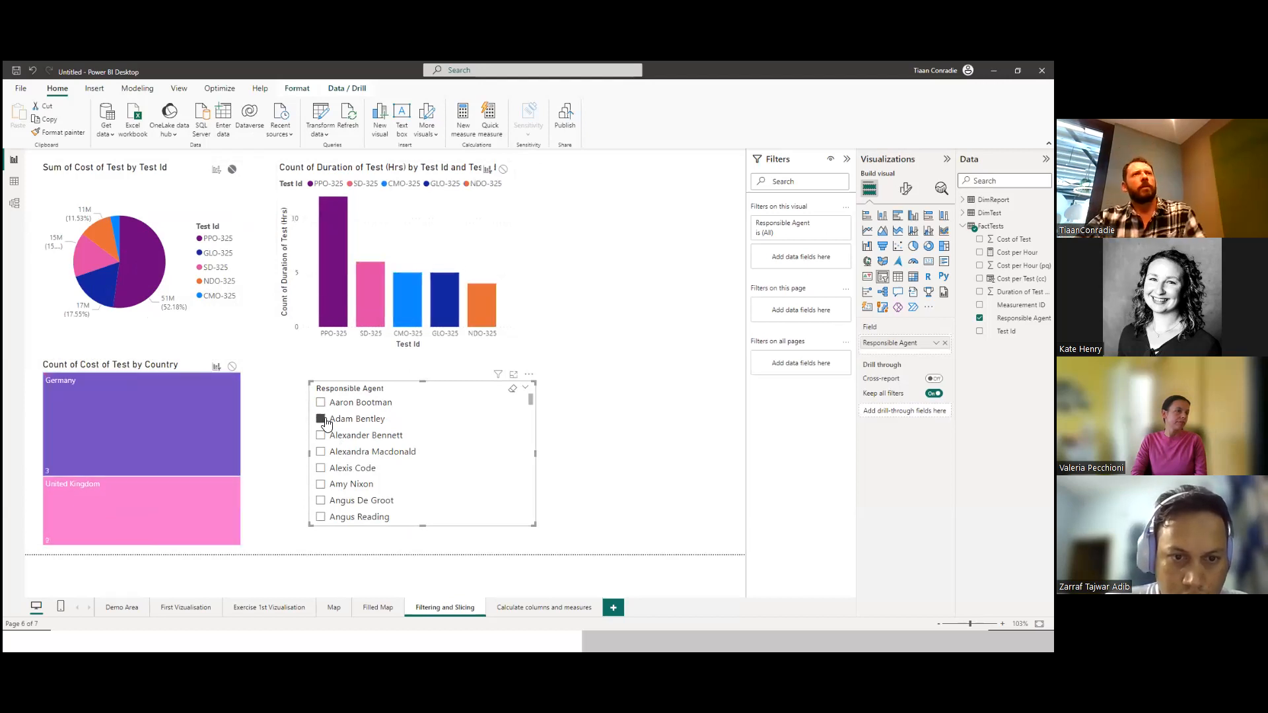
pyautogui.click(321, 435)
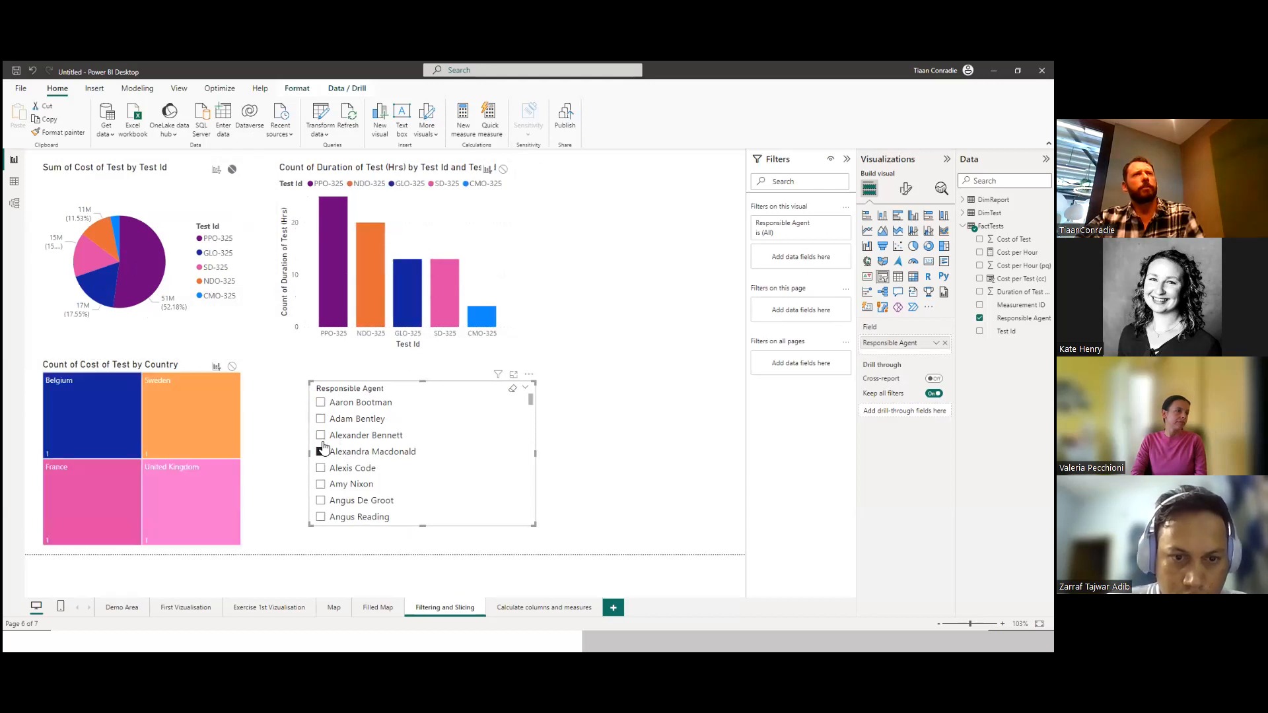
pyautogui.click(321, 419)
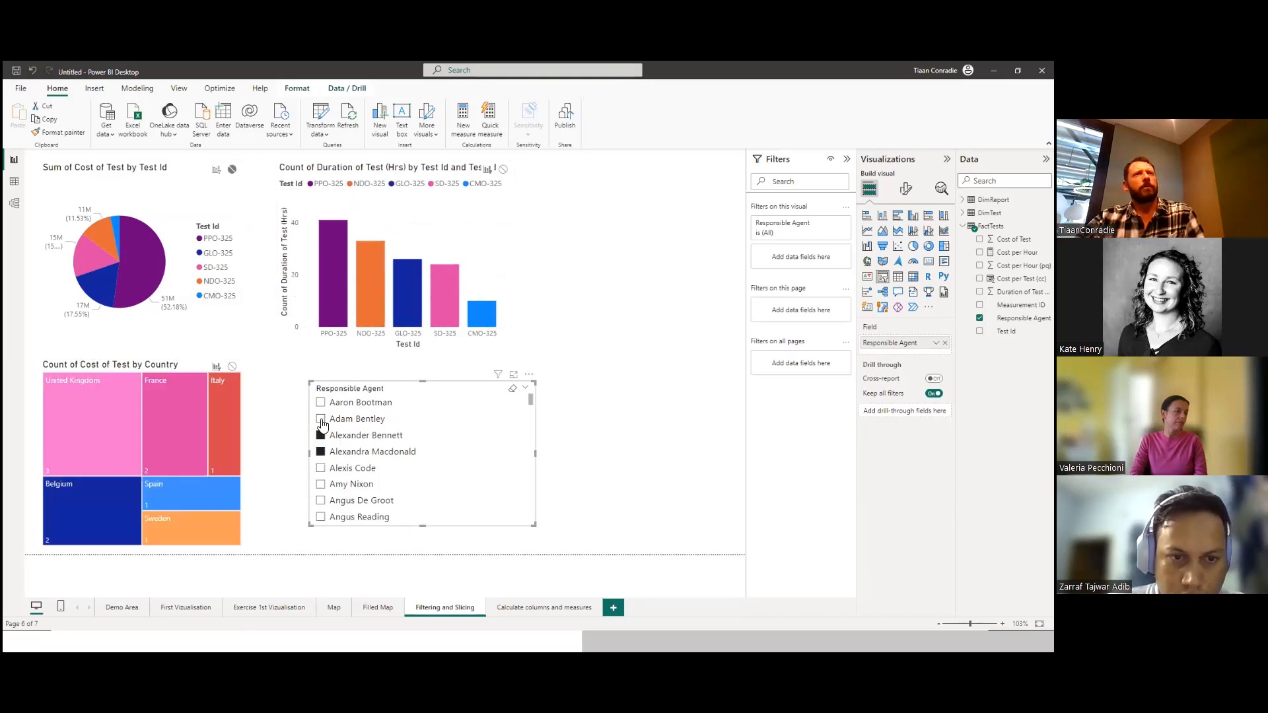
pyautogui.click(321, 403)
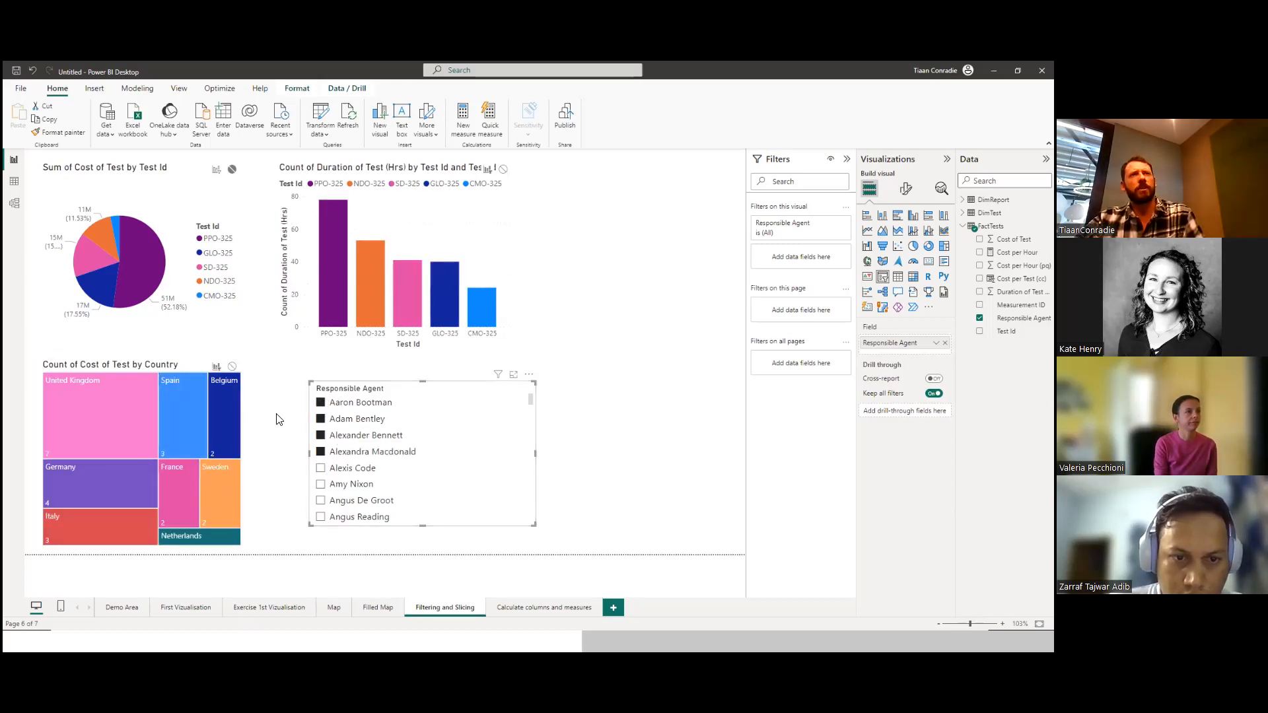
pyautogui.click(321, 470)
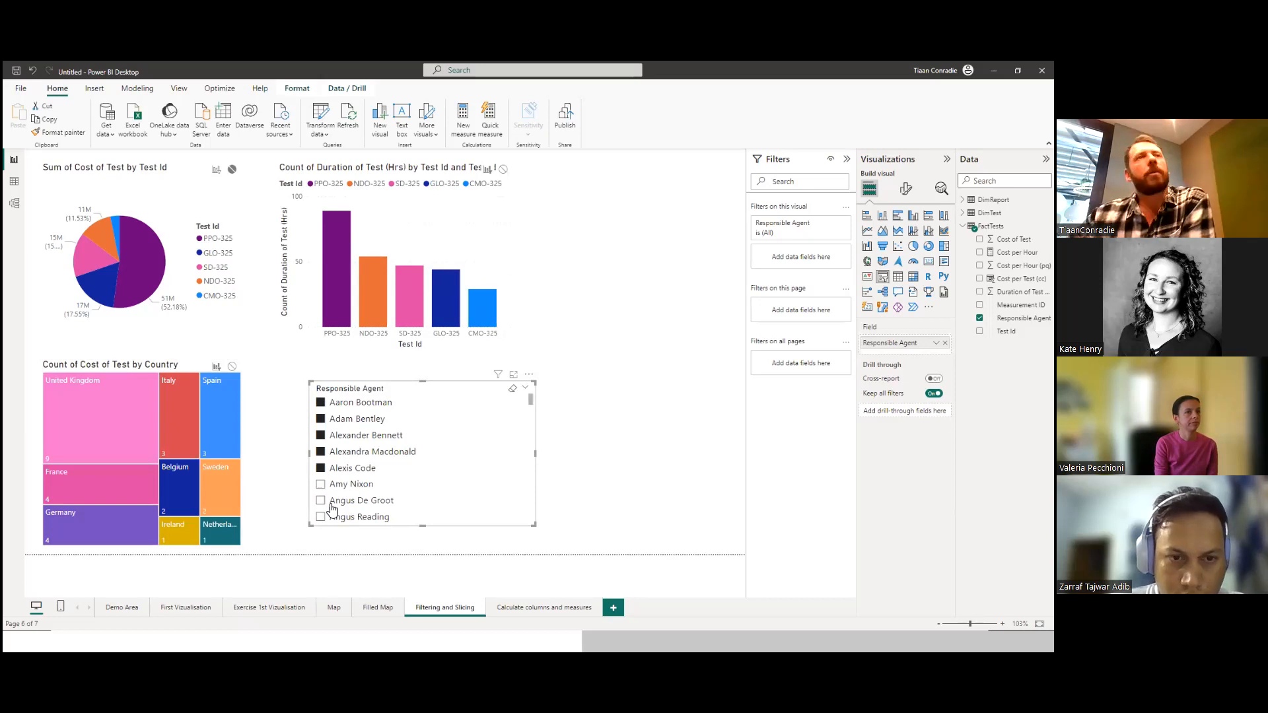
# Clear the multiple agent selection and filter the Responsible Agent slicer by the first agent only.
pyautogui.click(321, 470)
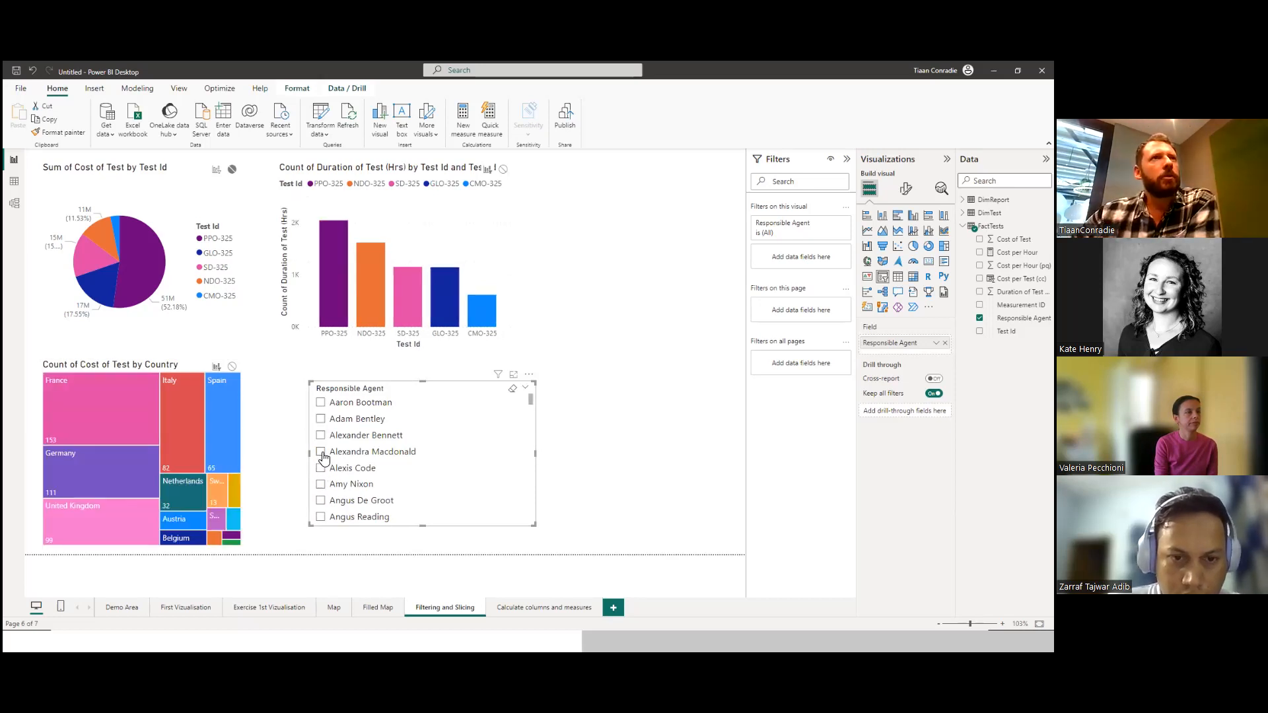
pyautogui.click(321, 452)
pyautogui.click(321, 402)
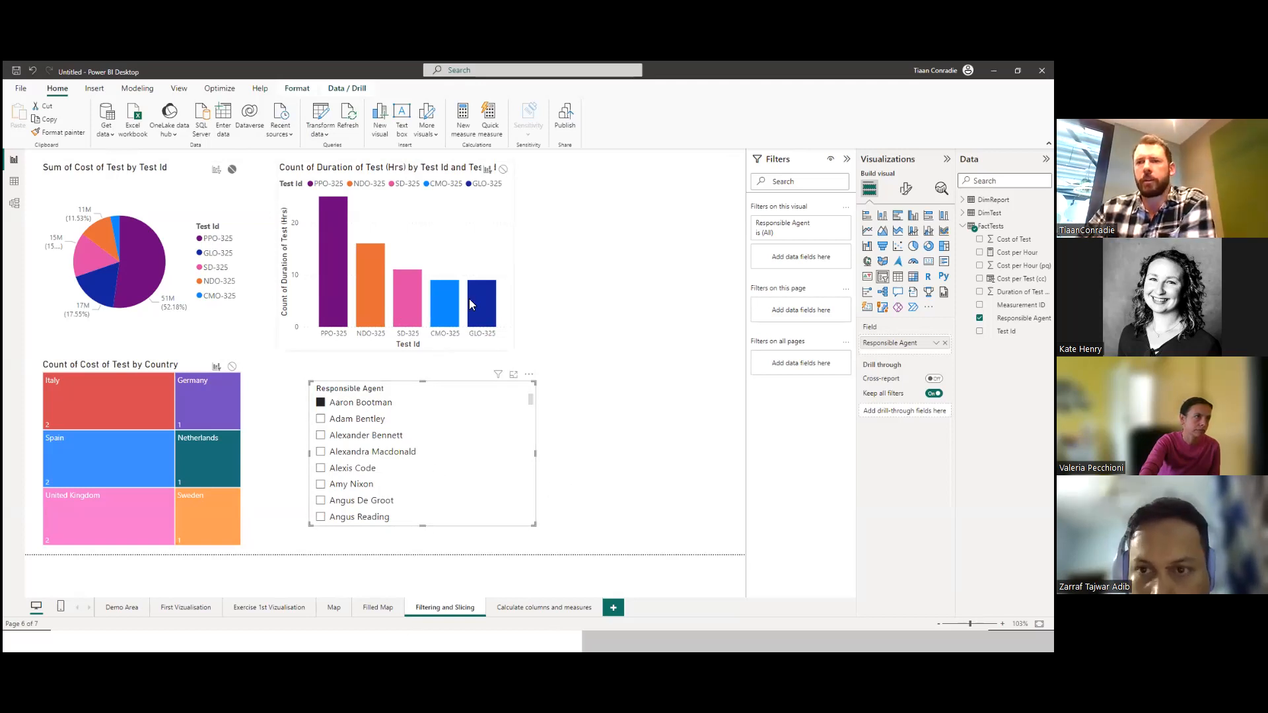
# Remove CMO-325 from the Test Id filter on the Count of Cost of Test by Country treemap.
pyautogui.click(154, 362)
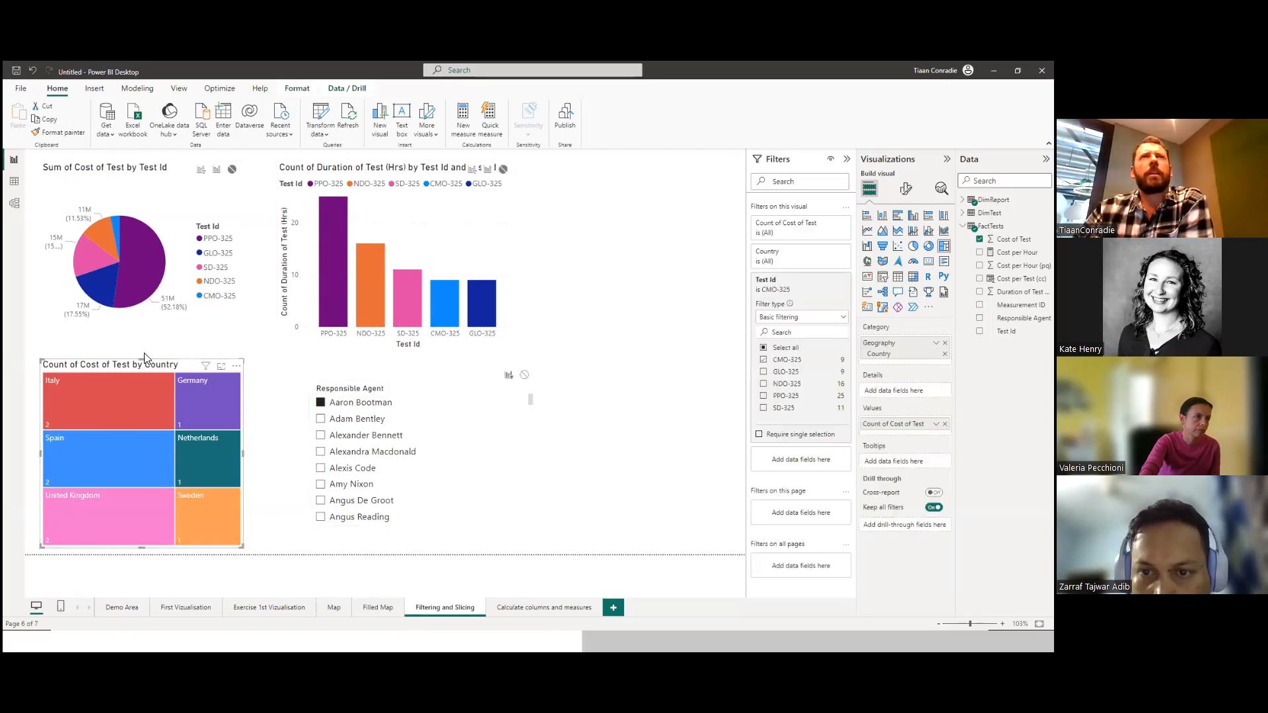
pyautogui.click(764, 361)
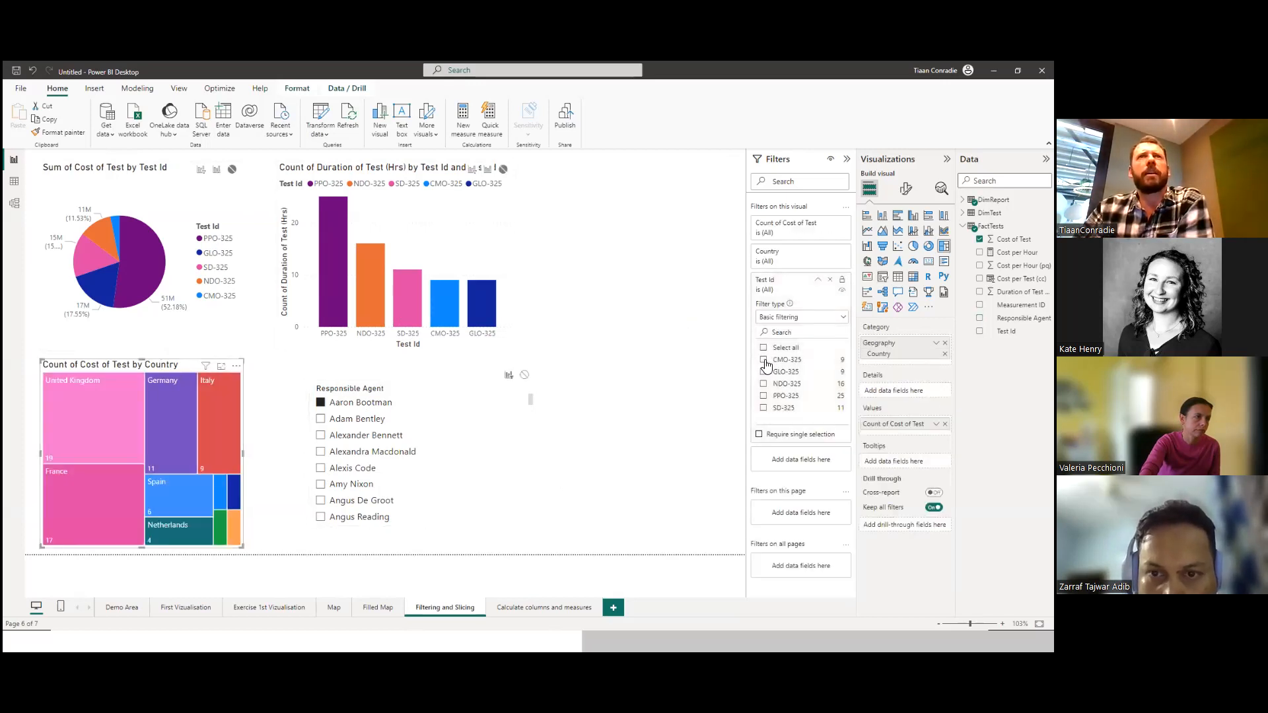
# Remove the Test Id filter from the Count of Cost of Test by Country treemap.
pyautogui.click(830, 280)
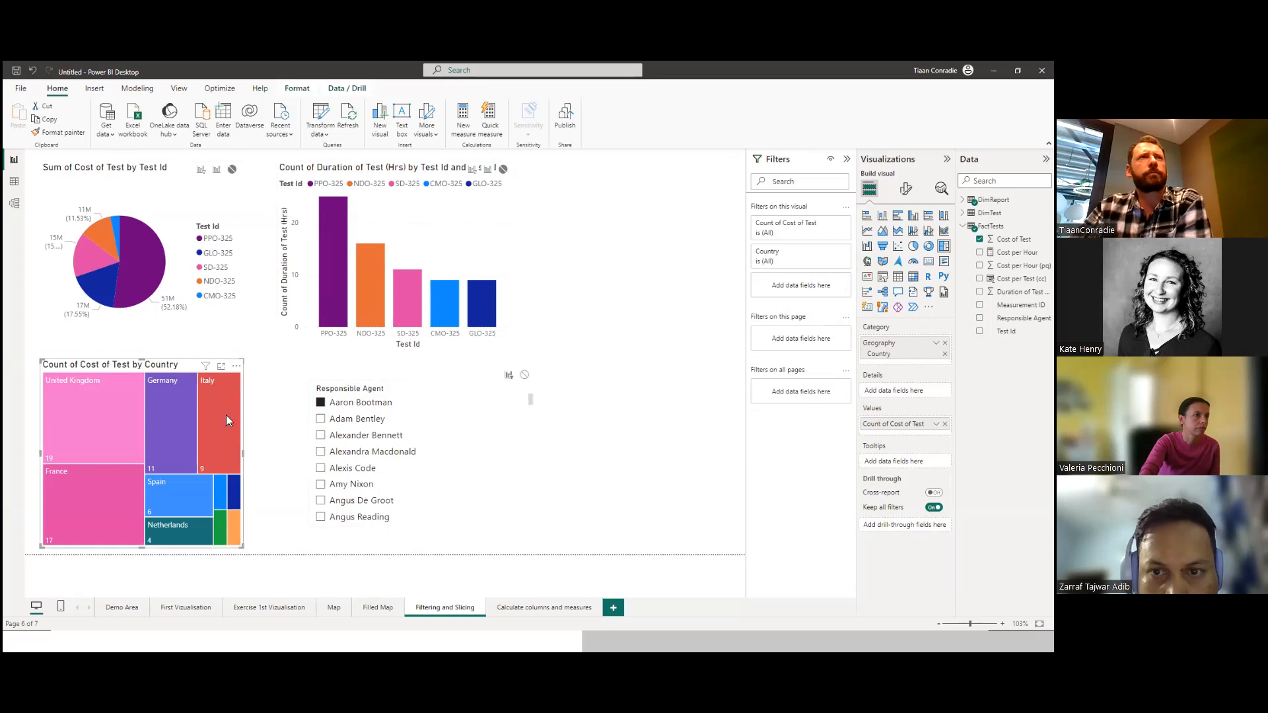
pyautogui.click(585, 442)
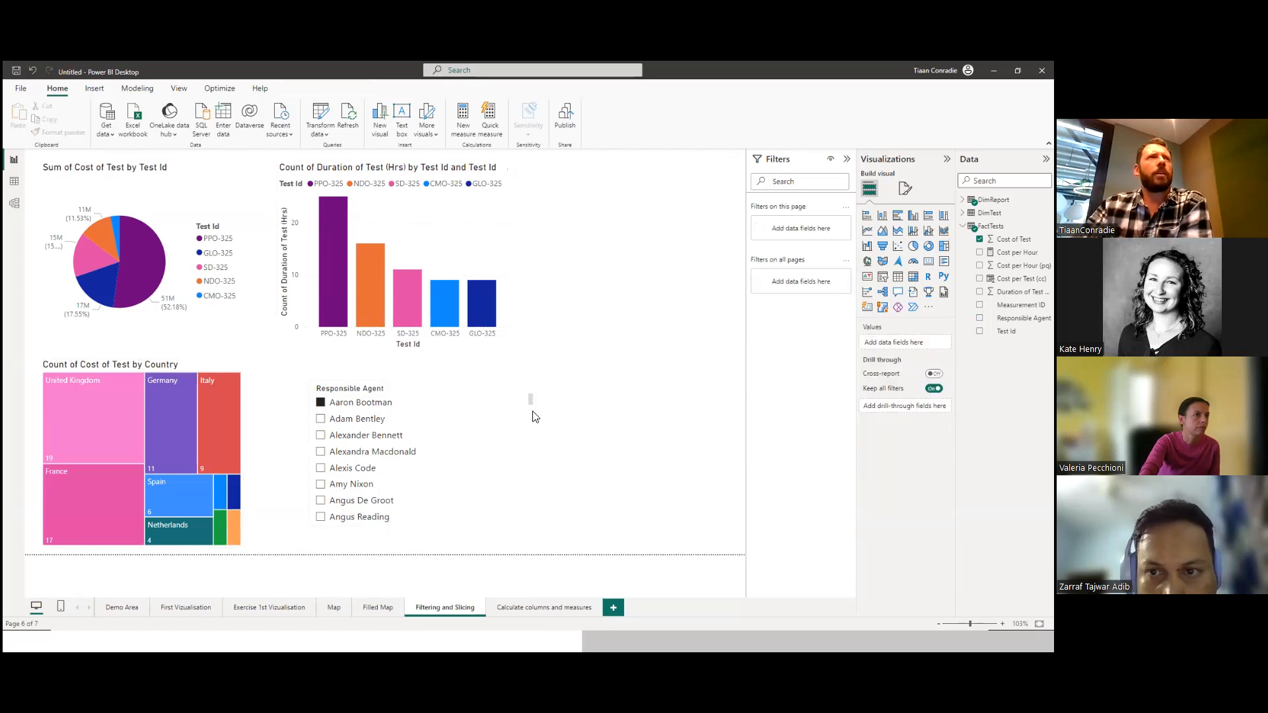
# Add Test Id as a visual-level filter on the Count of Cost of Test by Country treemap and restrict it to CMO-325.
pyautogui.click(178, 367)
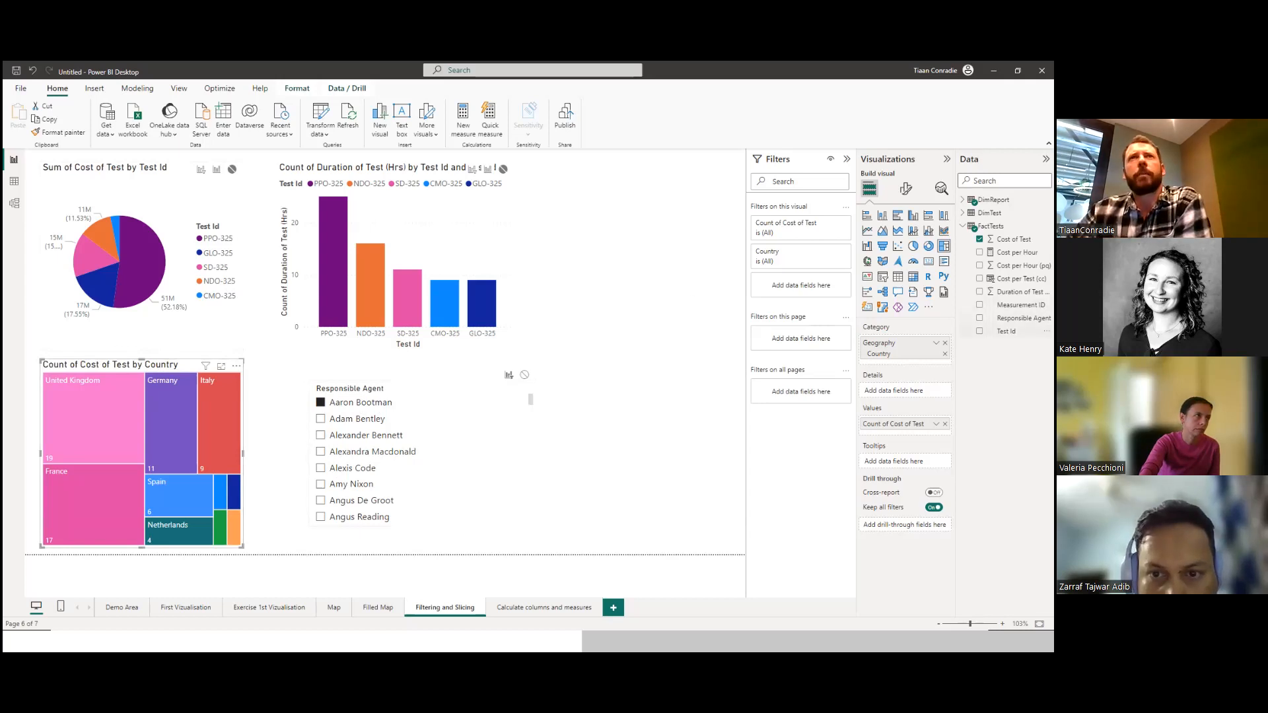
pyautogui.moveTo(1007, 331); pyautogui.dragTo(815, 291)
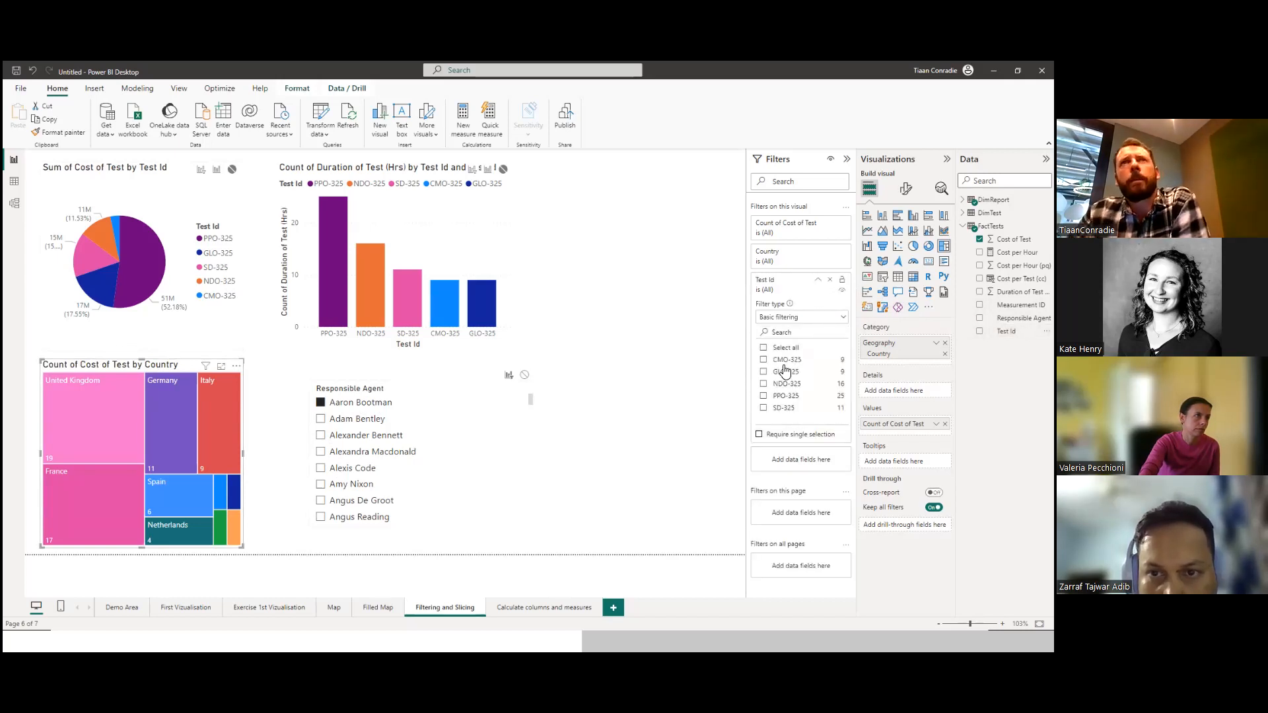
pyautogui.click(763, 360)
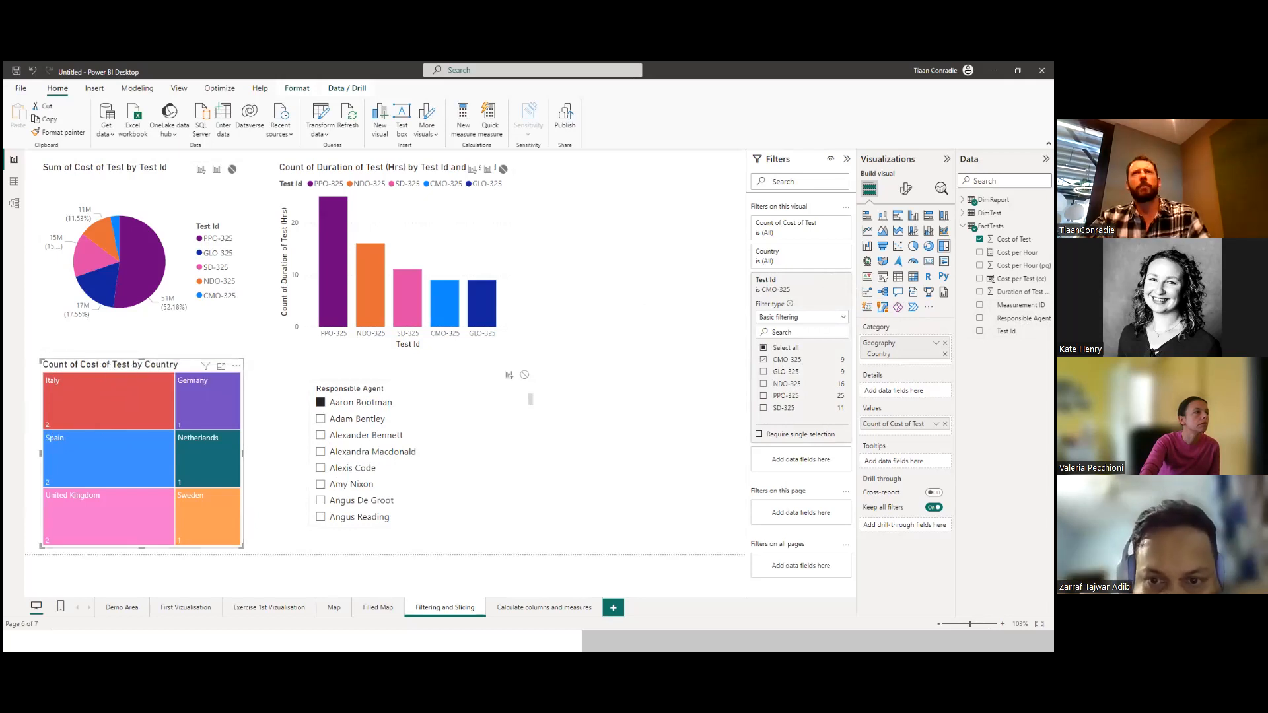
# Change the treemap's title text to "#Number of CMO-325 by country".
pyautogui.click(906, 189)
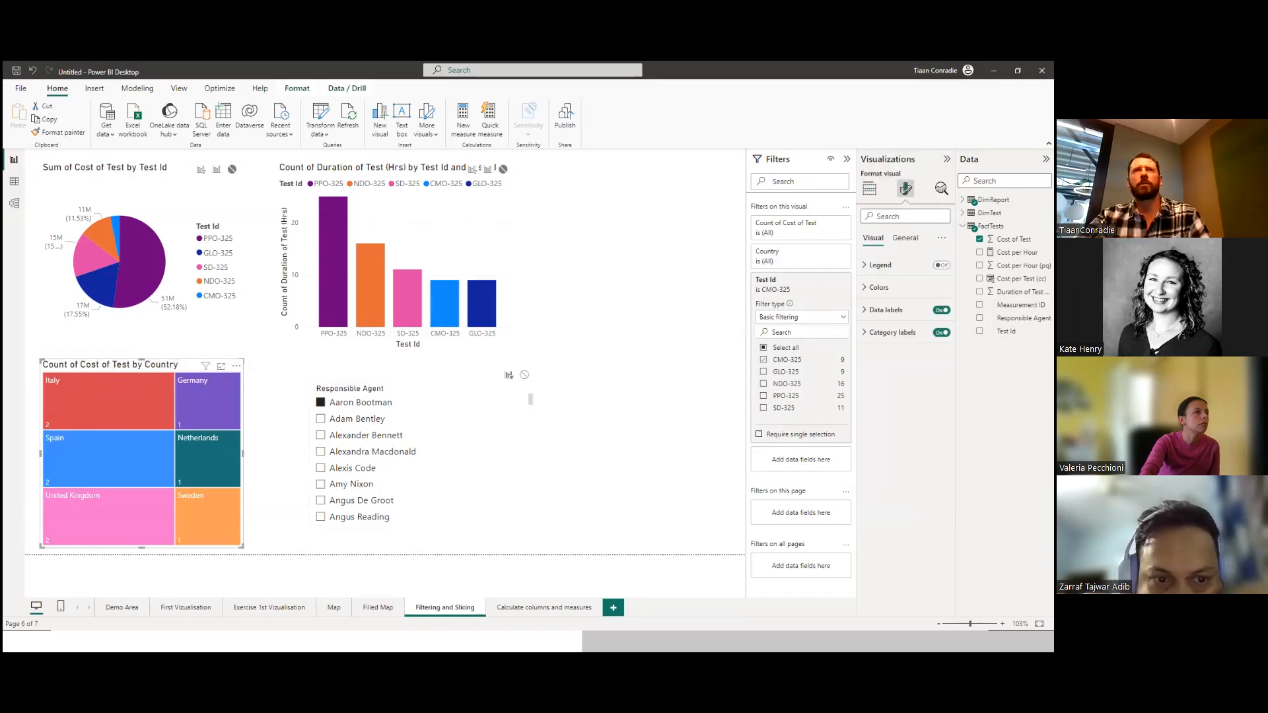
pyautogui.click(905, 238)
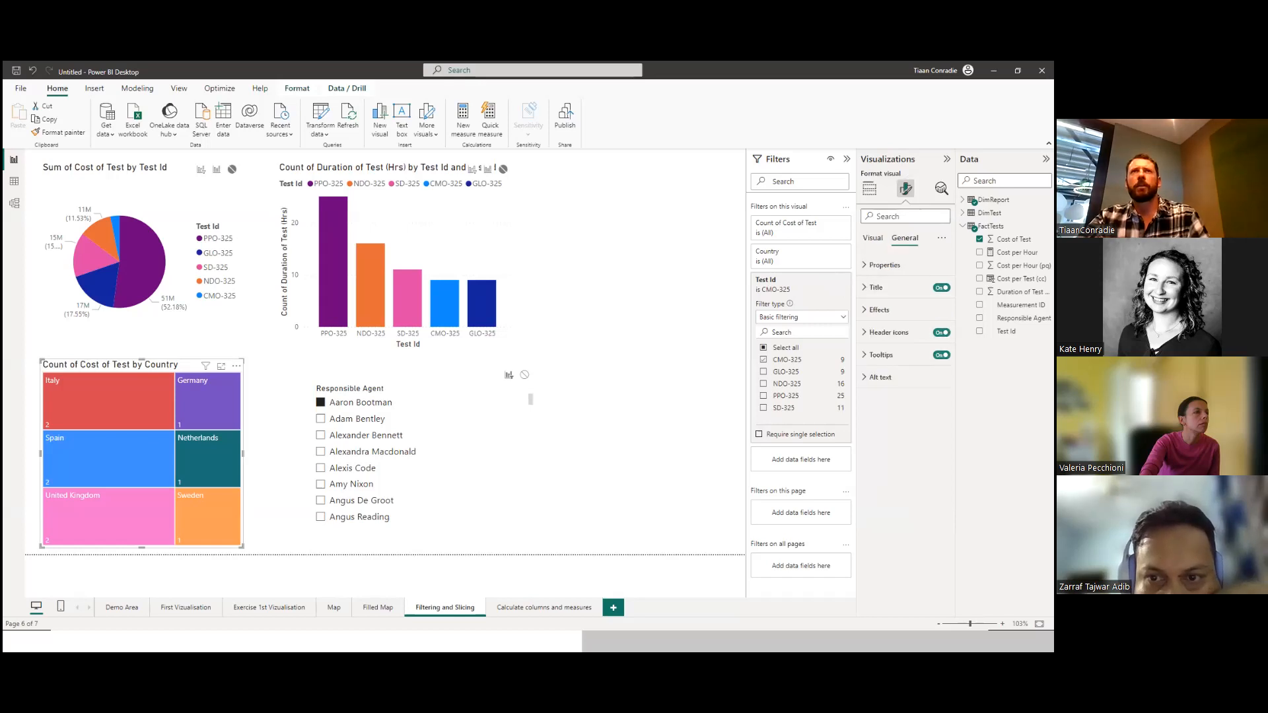
pyautogui.click(875, 288)
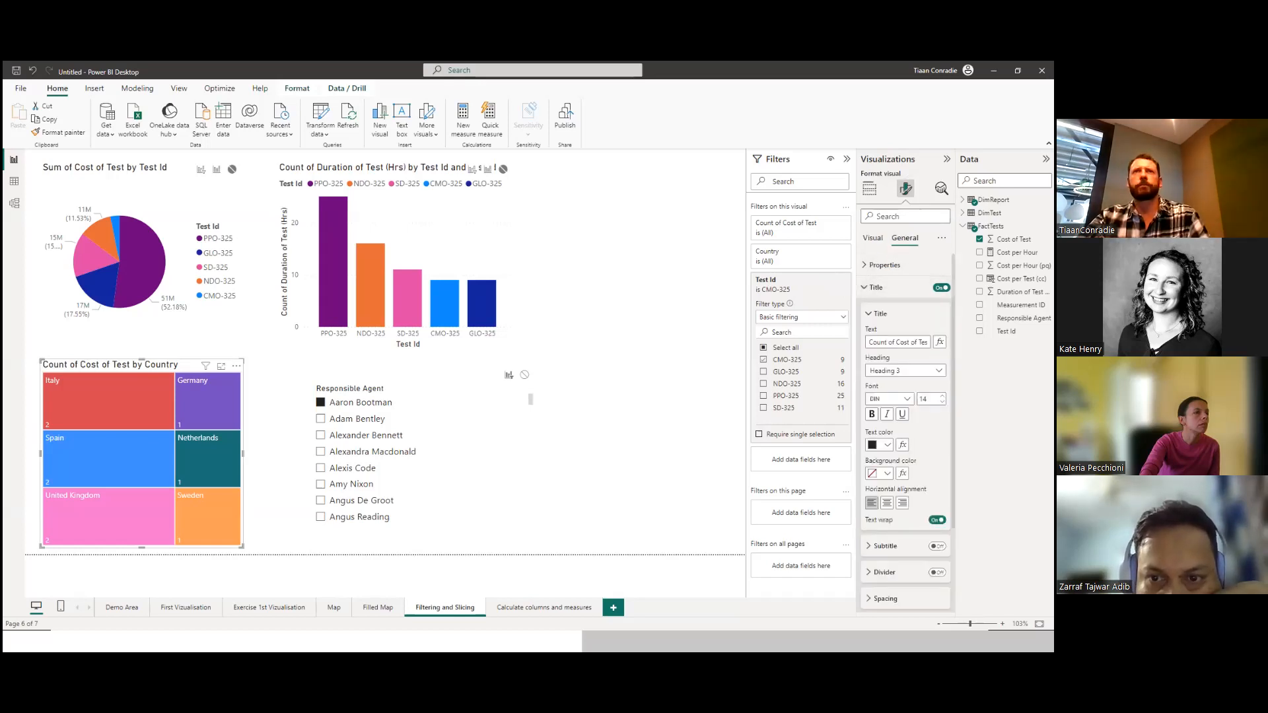
pyautogui.click(920, 342)
pyautogui.press('BackSpace')
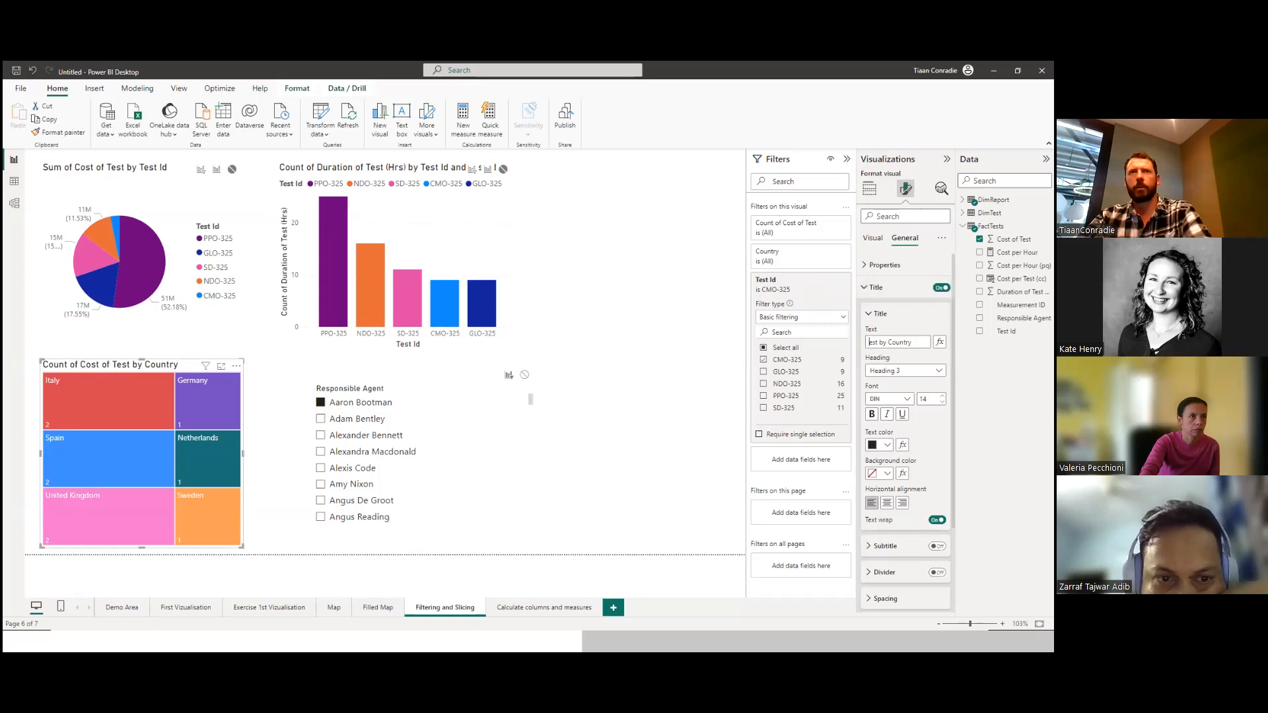
pyautogui.hotkey('ctrl', 'a')
pyautogui.press('BackSpace')
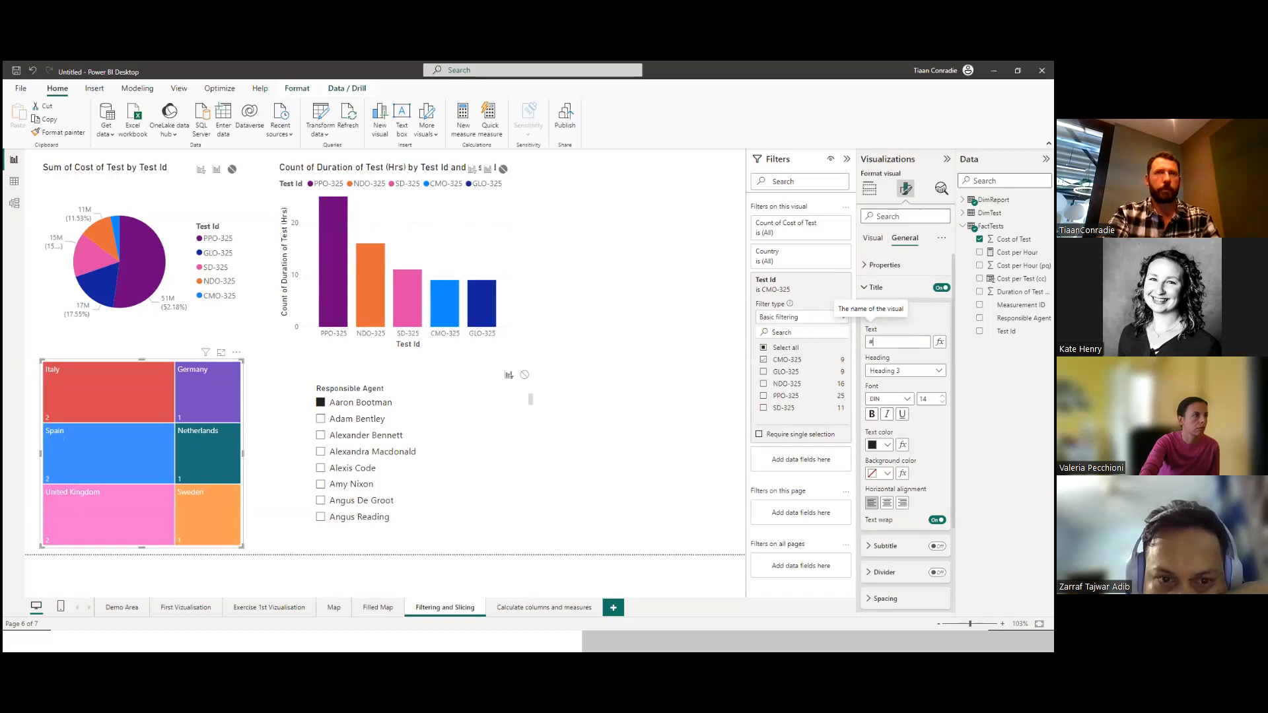
pyautogui.write('Number of')
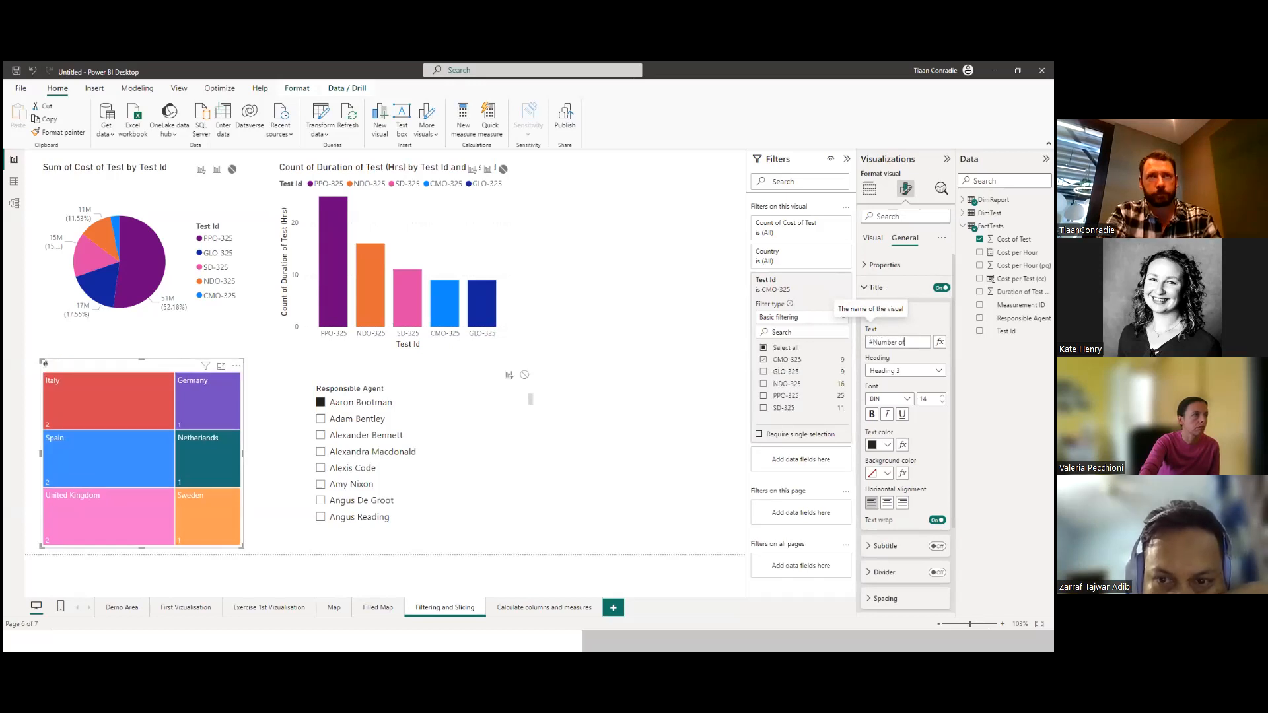
pyautogui.write(' CMO-325 by country')
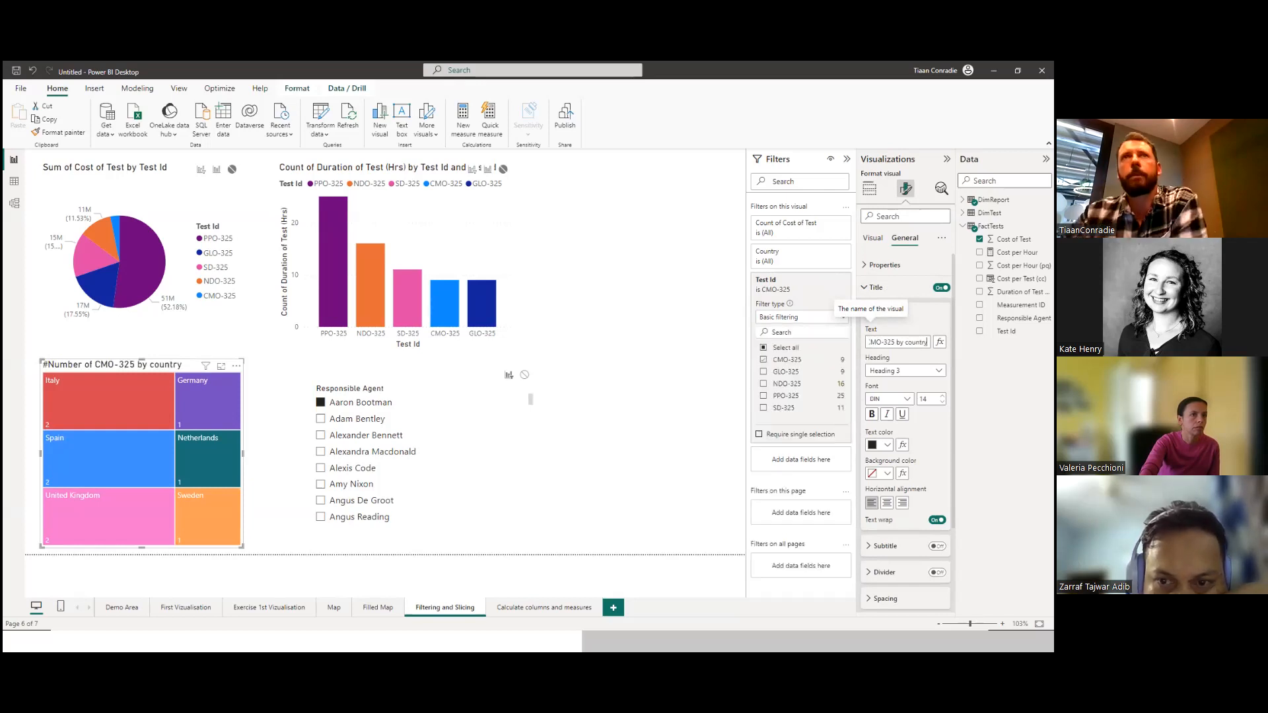
pyautogui.click(609, 385)
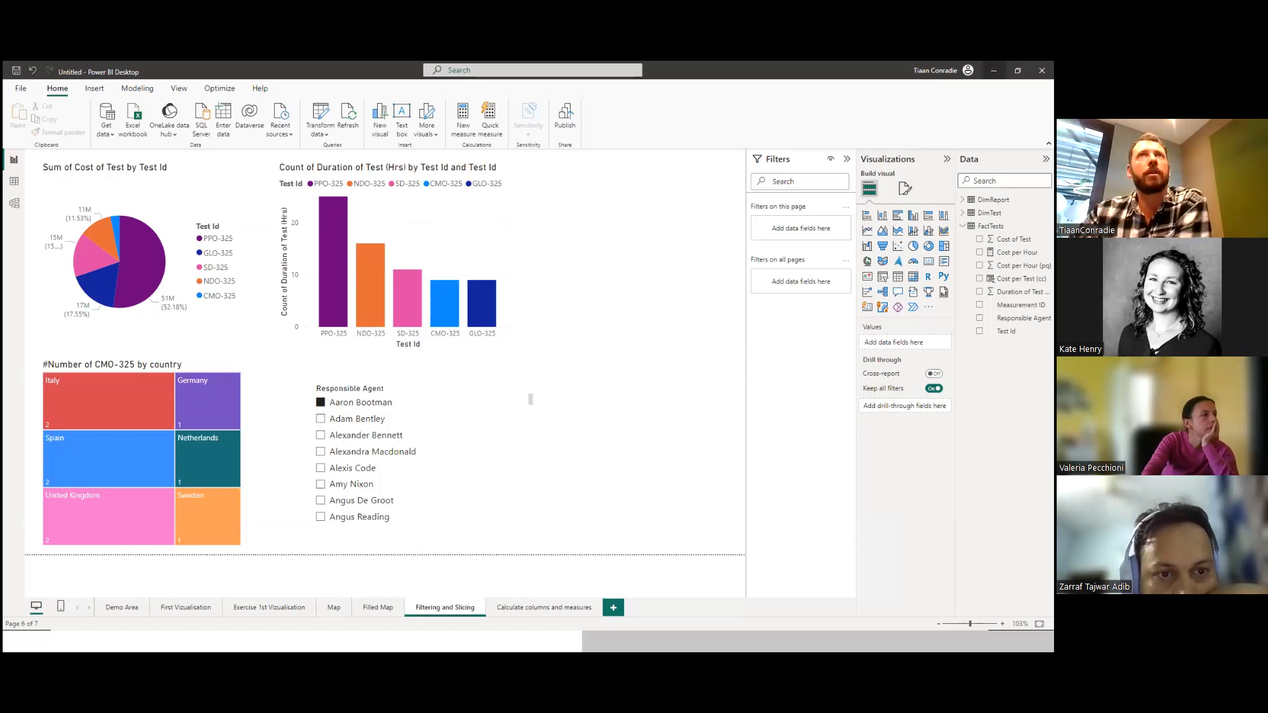
# Minimize the report window and switch to the slide presentation showing the Filtering and Slicers exercise.
pyautogui.click(994, 71)
pyautogui.click(481, 380)
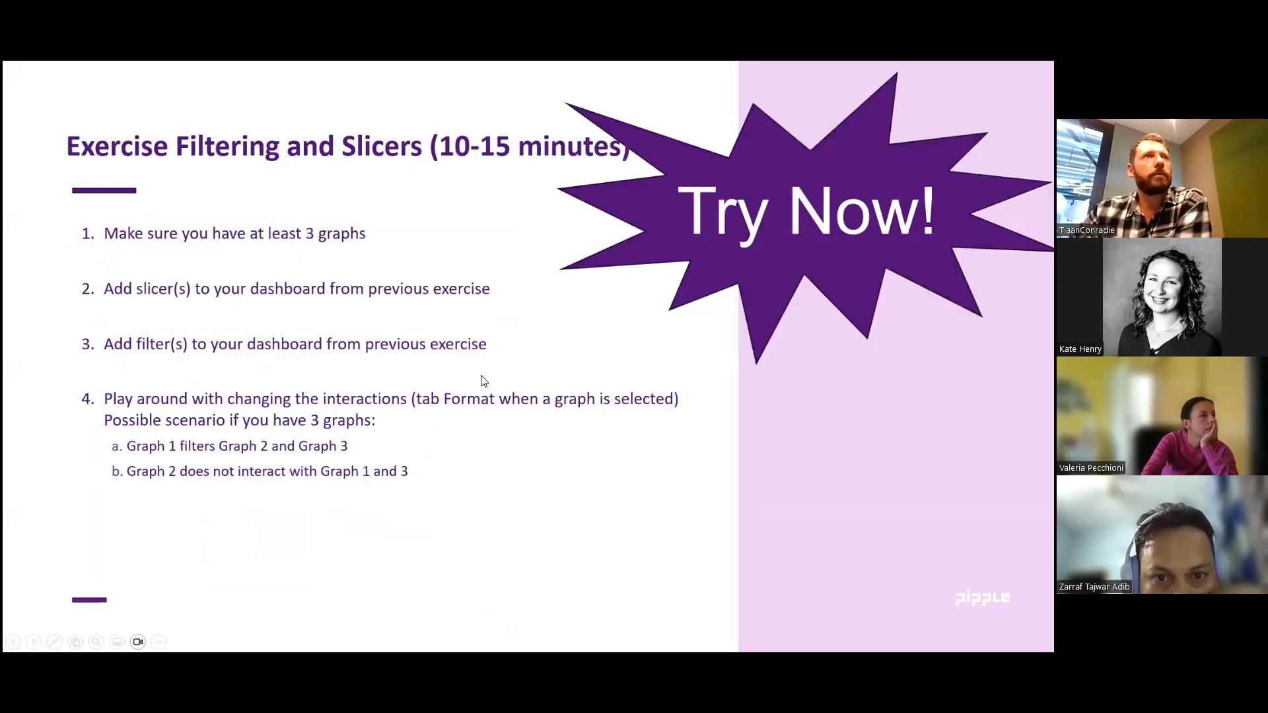
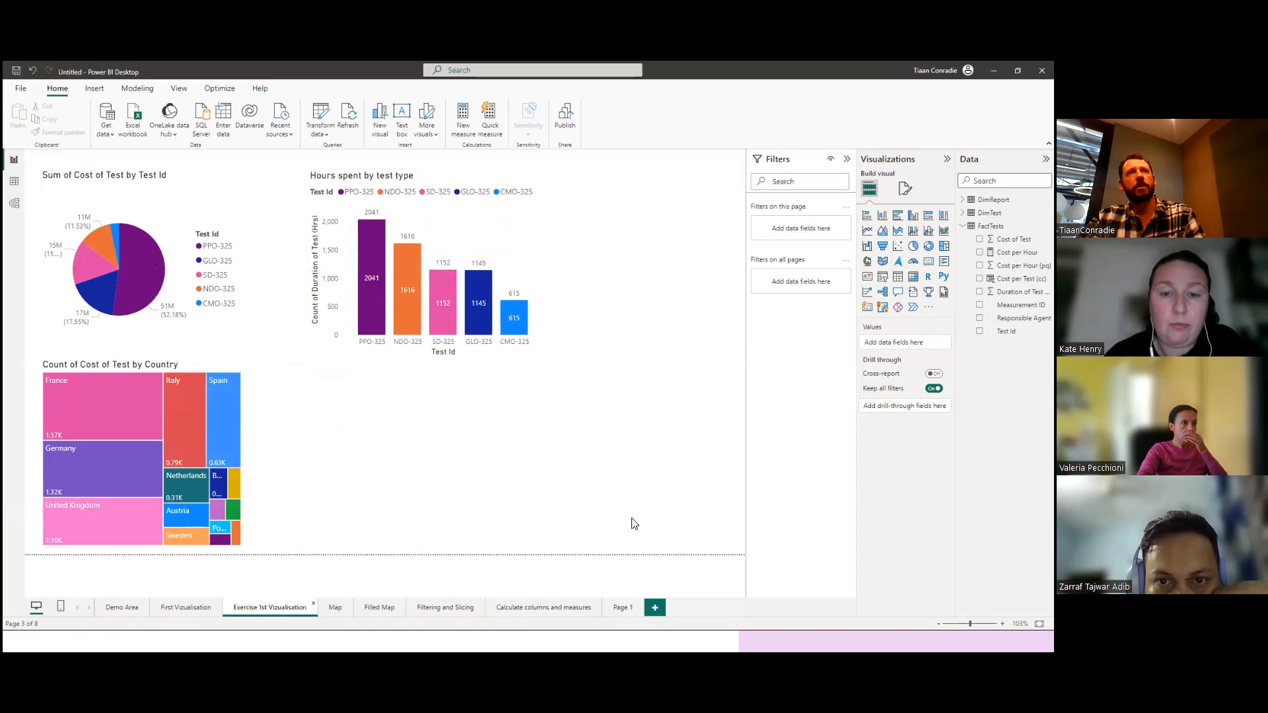
# Copy the pie chart, column chart and treemap from the Exercise 1st Visualisation page onto the empty Page 1.
pyautogui.moveTo(663, 551); pyautogui.dragTo(7, 161)
pyautogui.hotkey('ctrl', 'c')
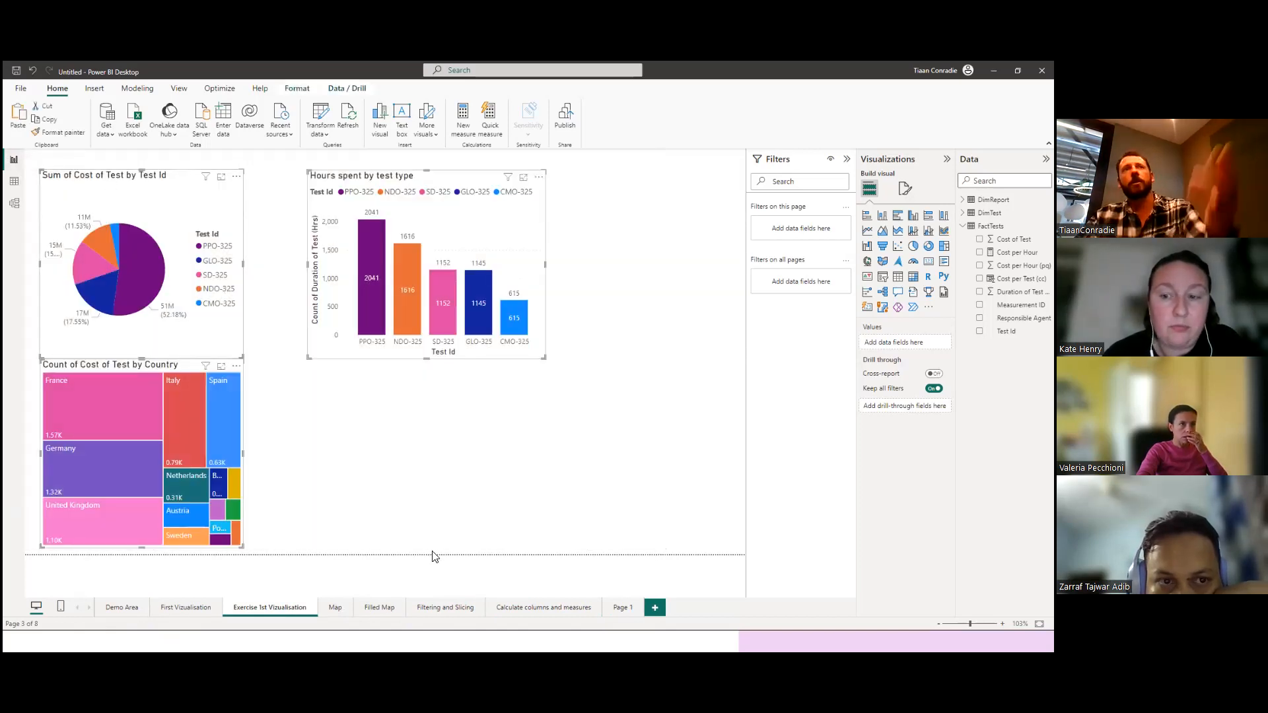
pyautogui.click(621, 607)
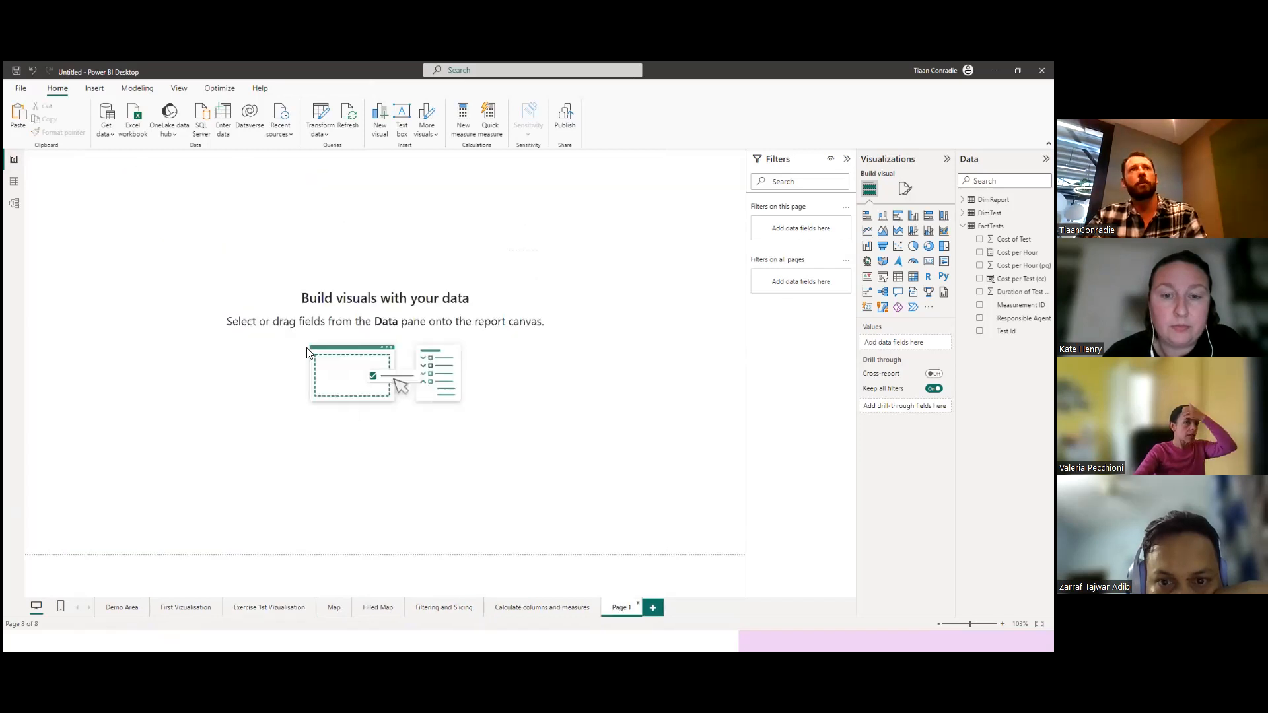
pyautogui.hotkey('ctrl', 'v')
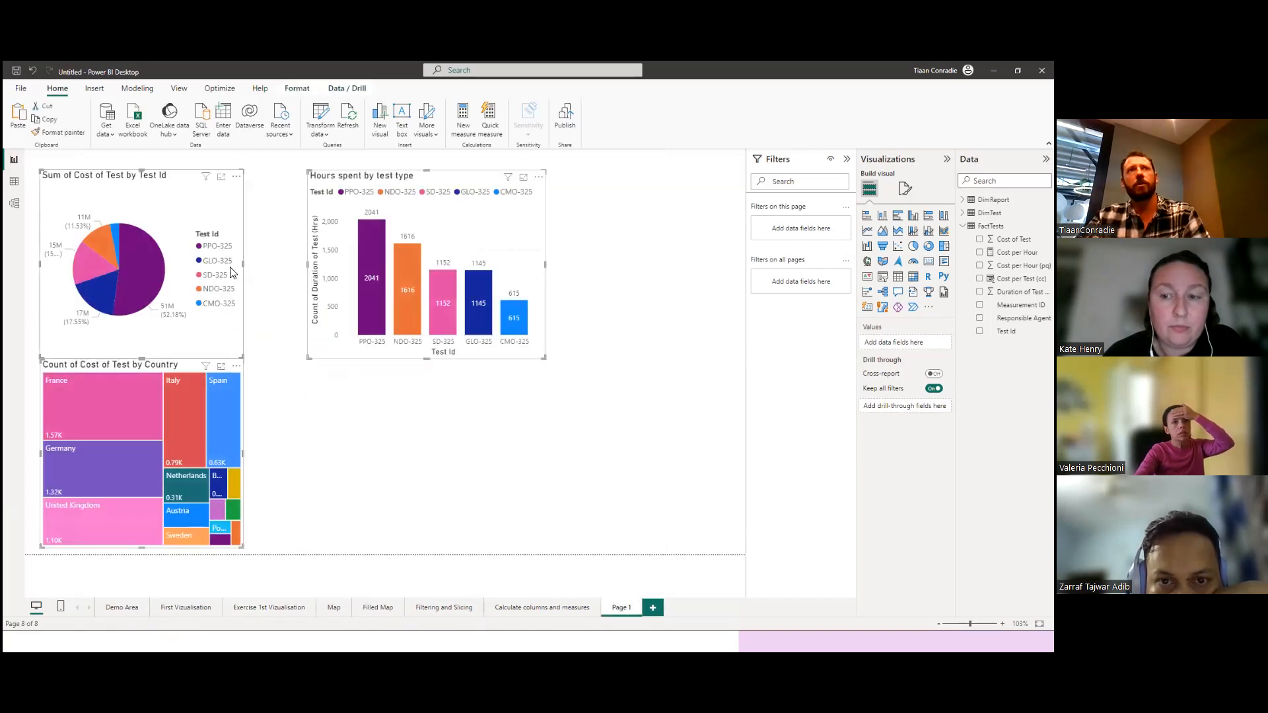
pyautogui.click(273, 390)
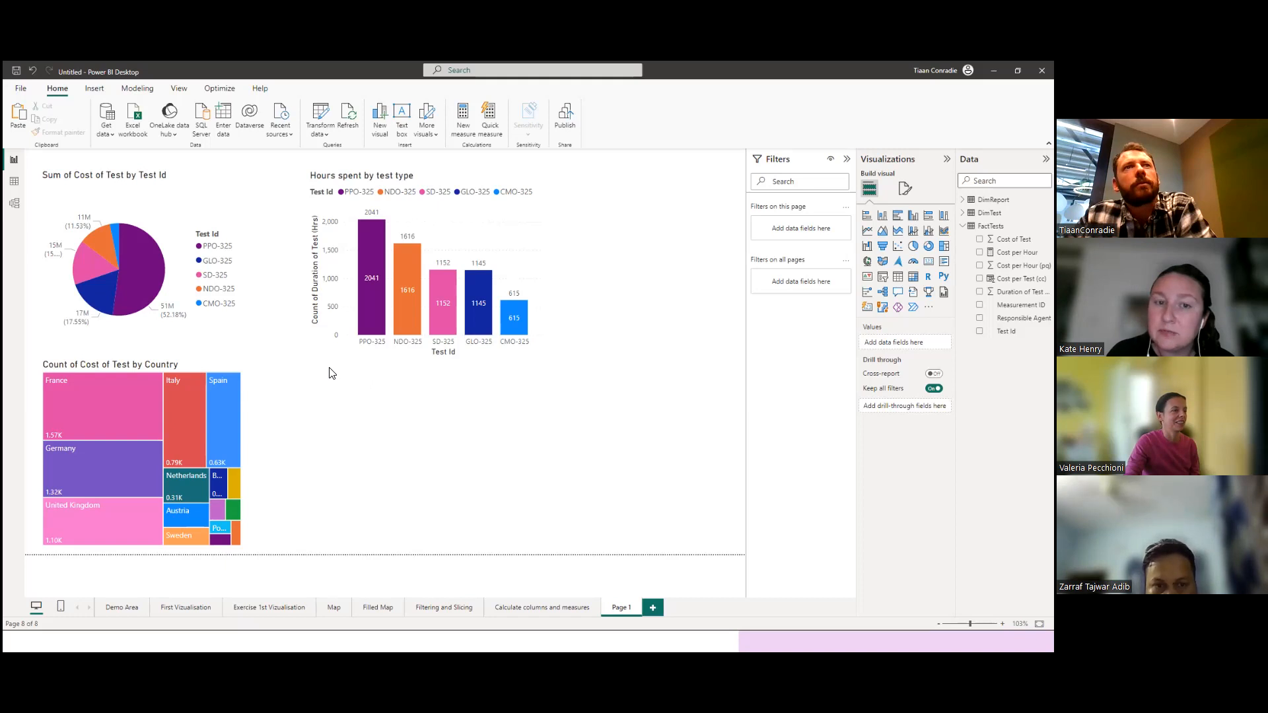
# Clear the agent selection in the Responsible Agent slicer on the Filtering and Slicing page and select the "#Number of CMO-325 by country" treemap.
pyautogui.click(544, 611)
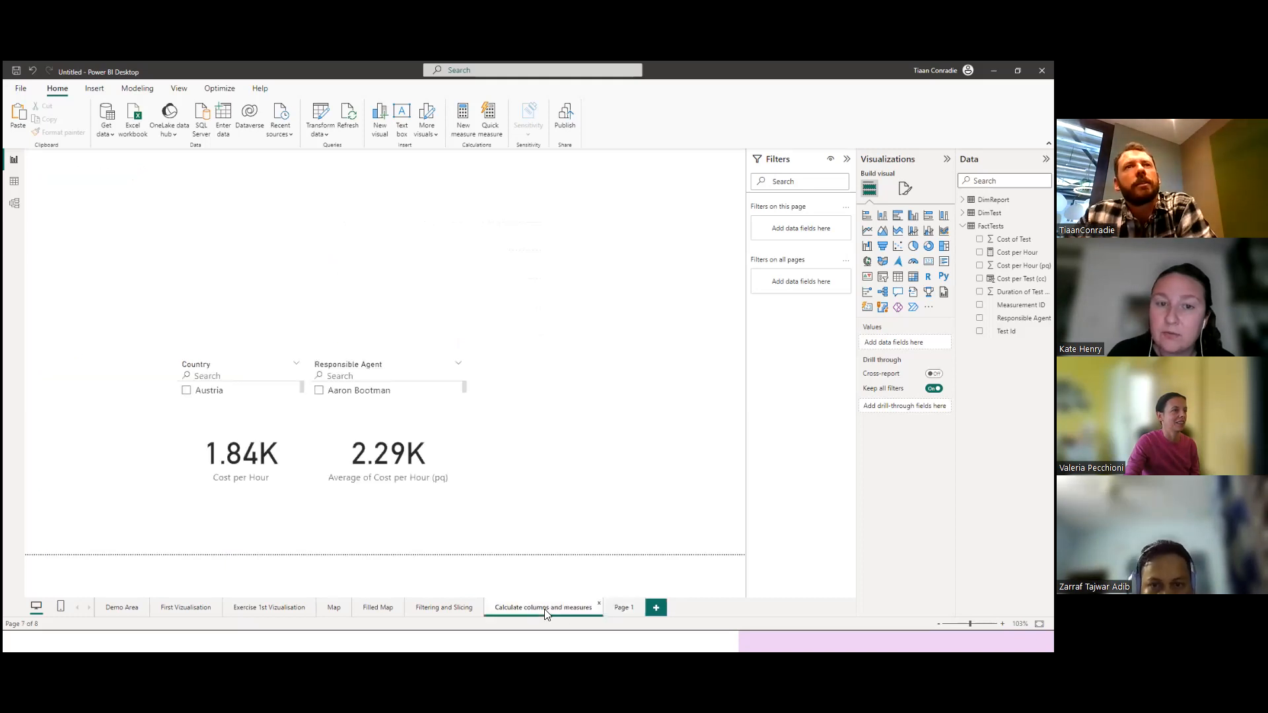
pyautogui.click(436, 612)
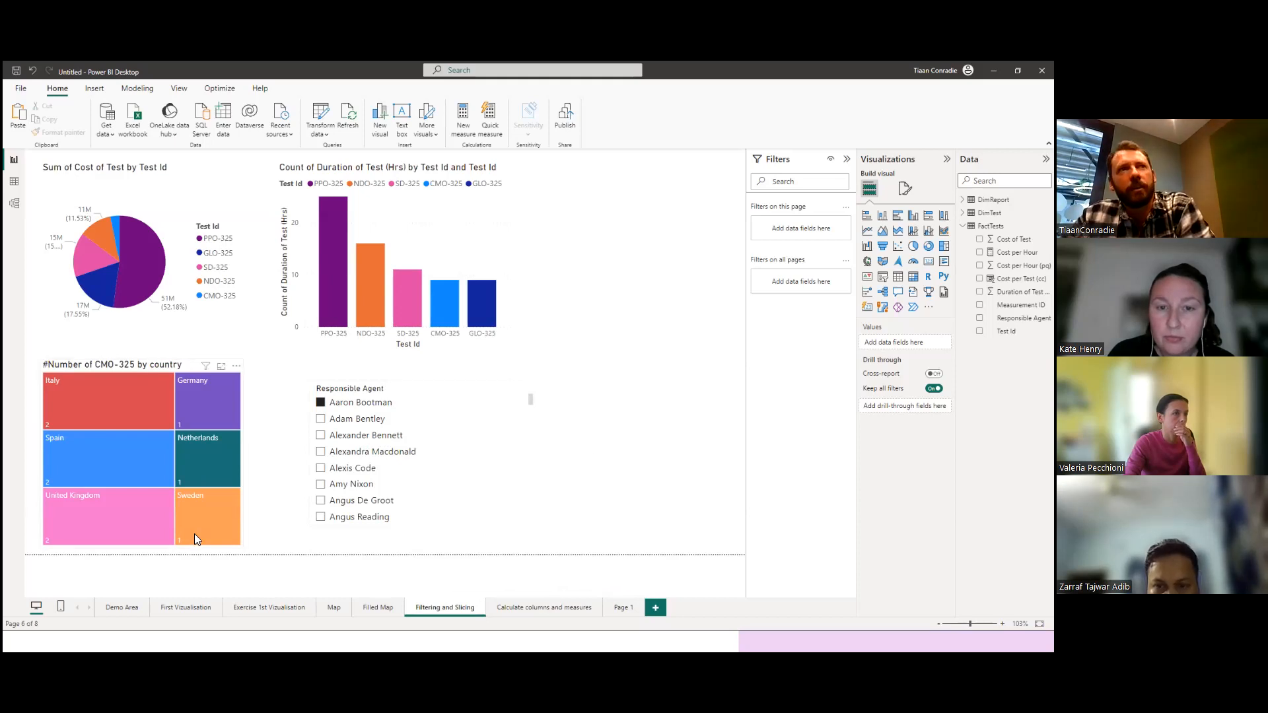
pyautogui.click(322, 403)
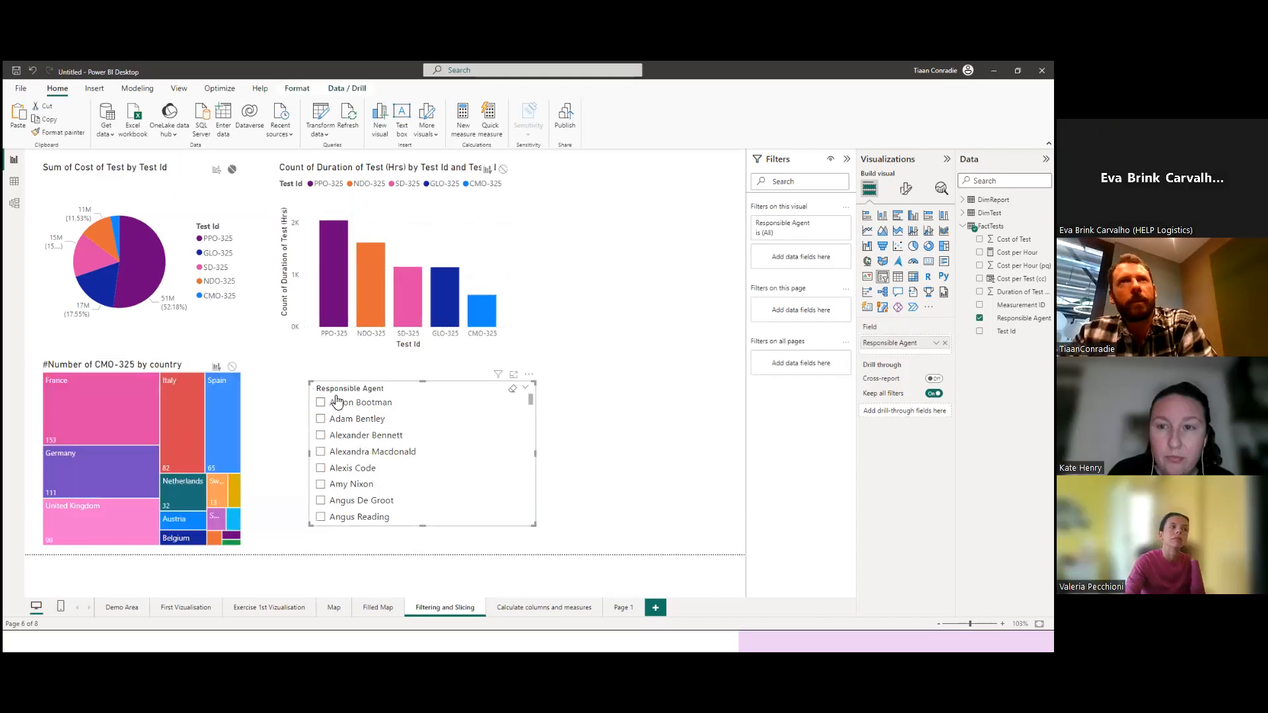
pyautogui.click(169, 365)
pyautogui.moveTo(145, 377)
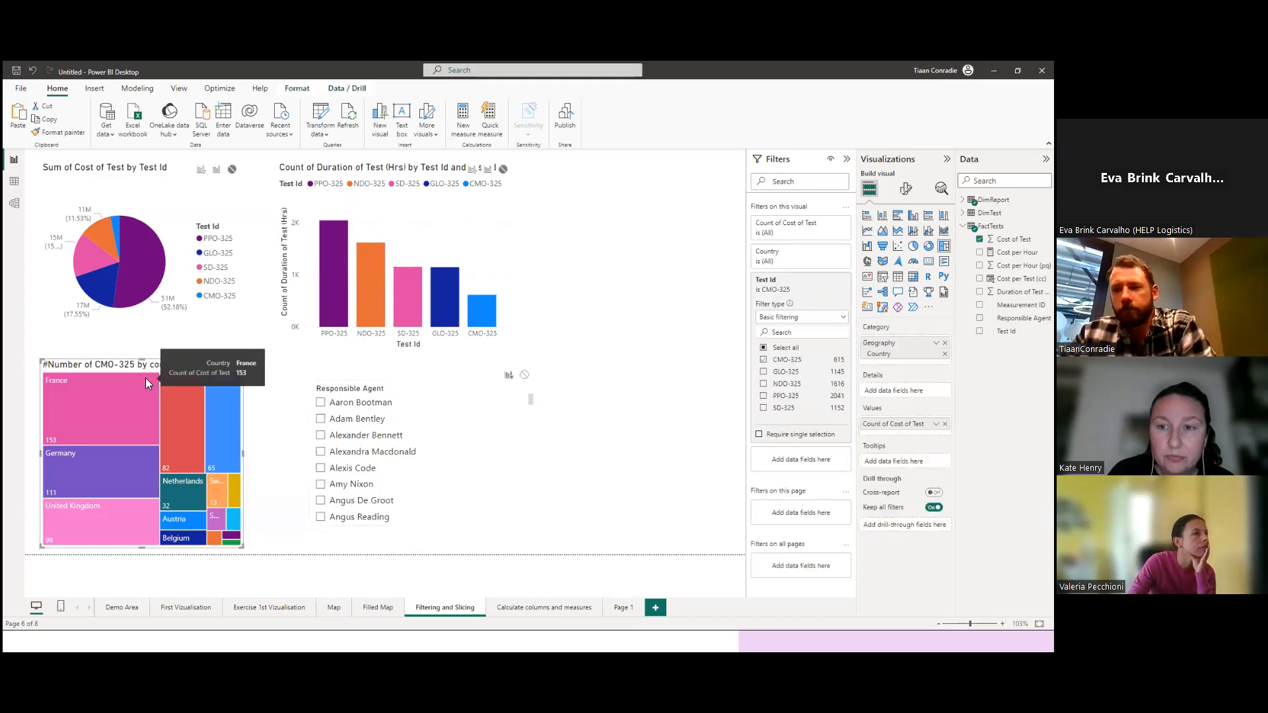
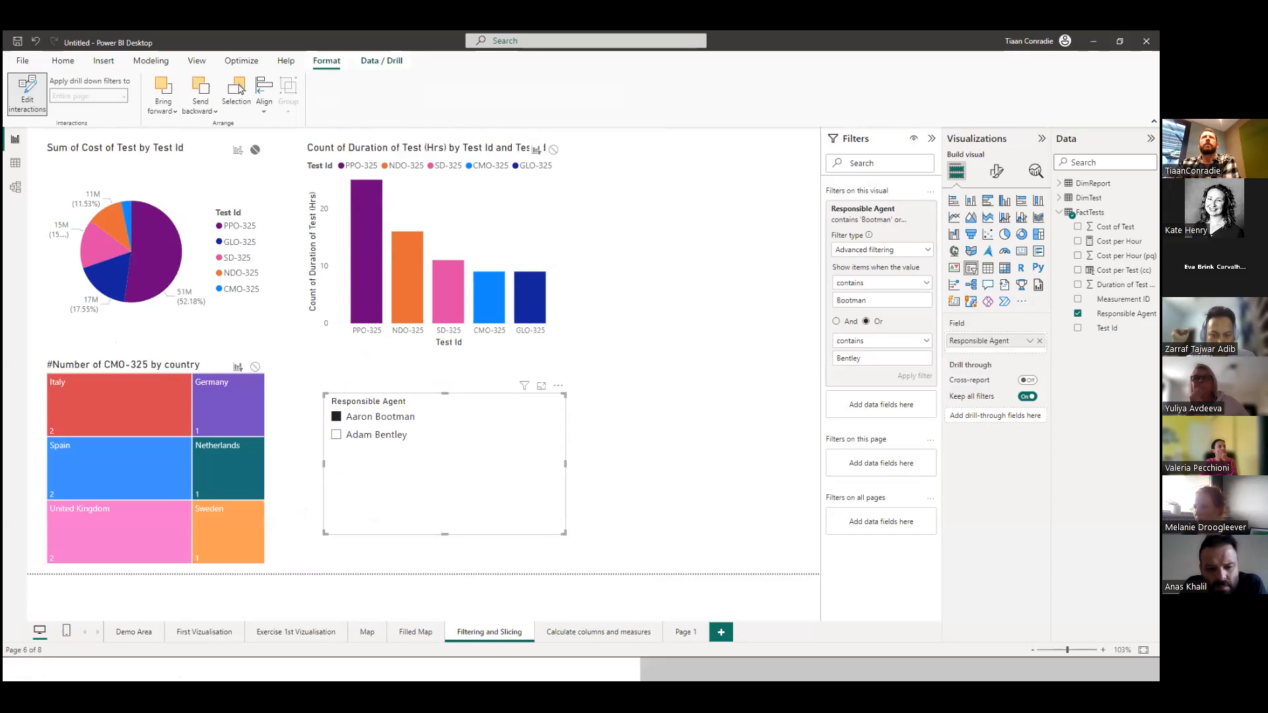
# Switch to the four-page Power BI report and start a new calculated column in FactTests named "Cost per hour (cc)".
pyautogui.click(1093, 41)
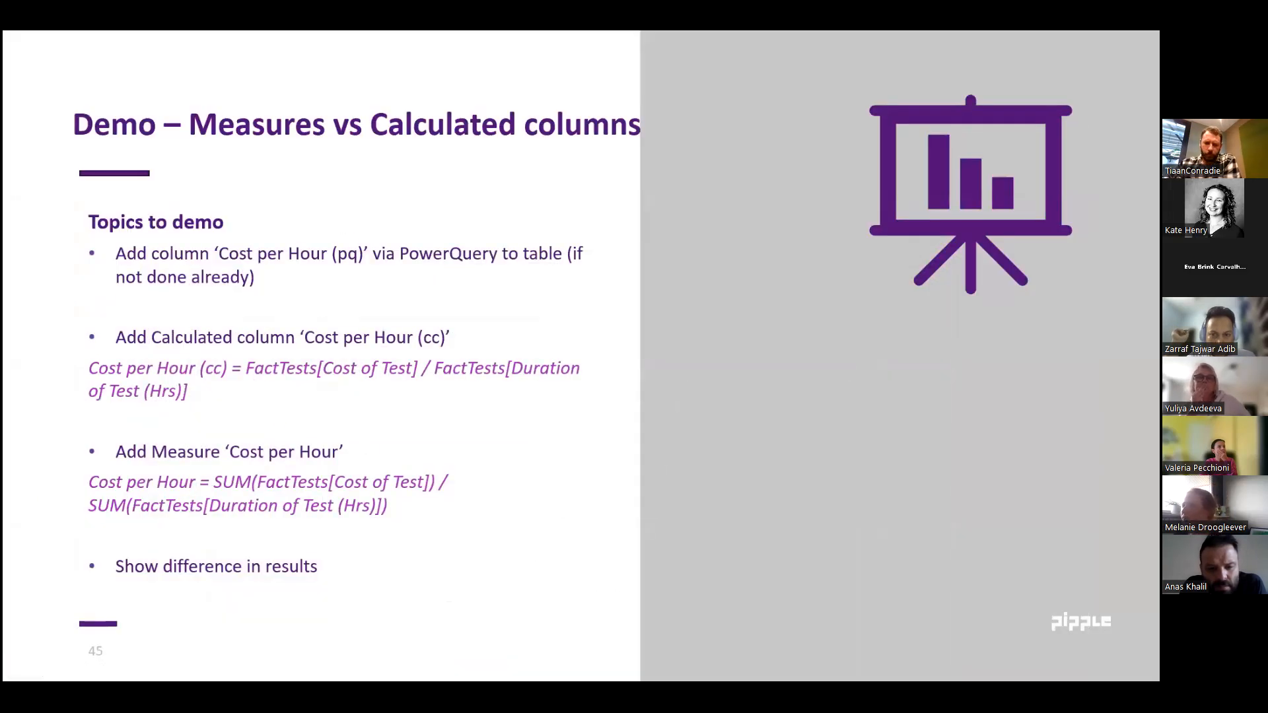
pyautogui.click(180, 669)
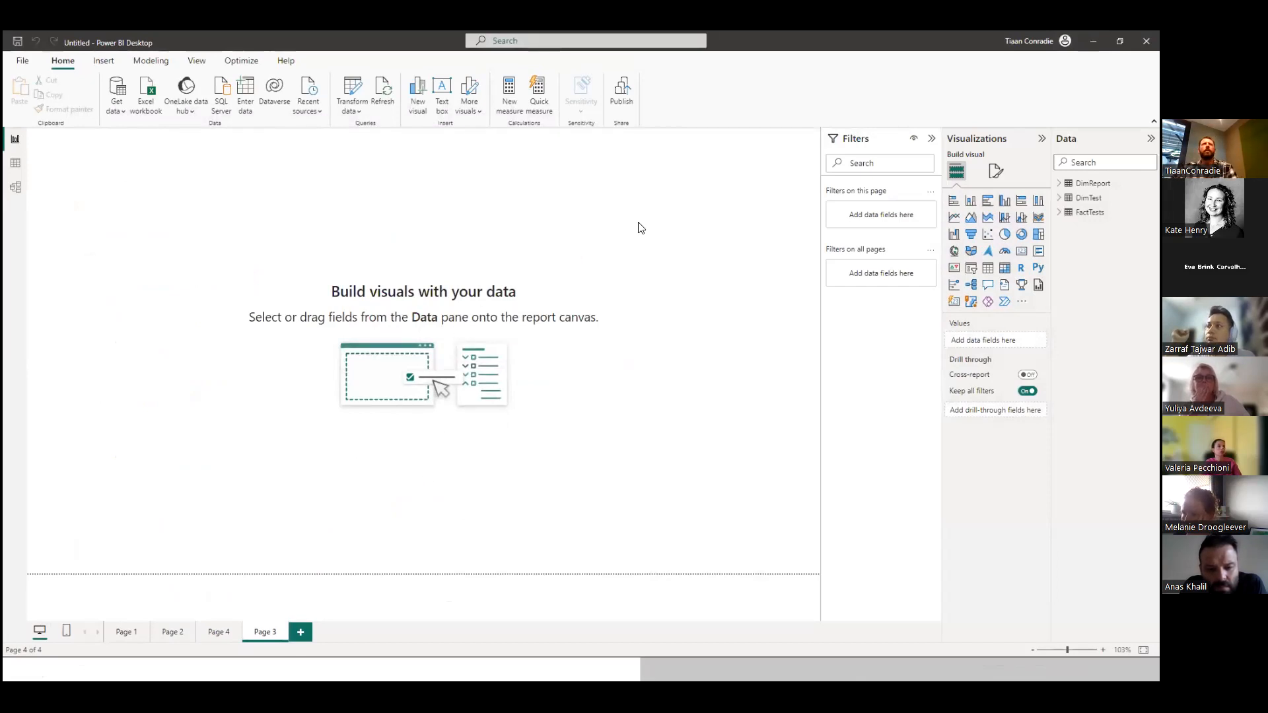
pyautogui.click(1089, 212)
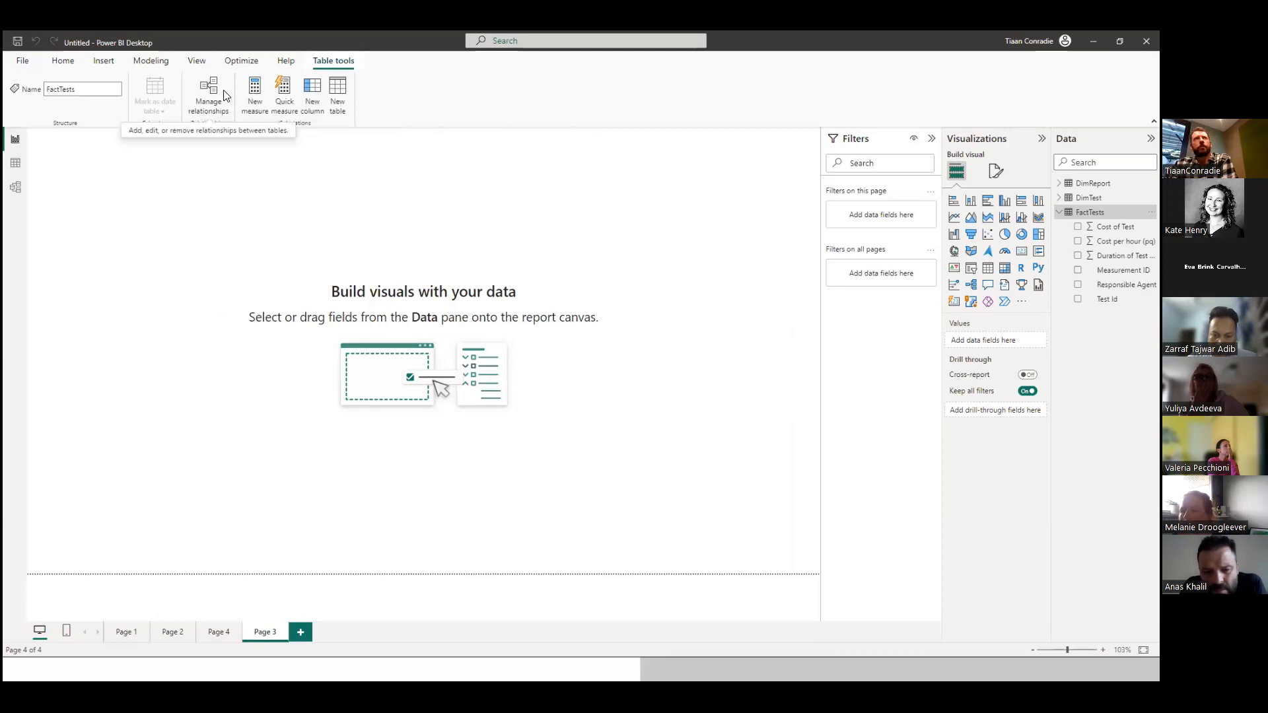
pyautogui.click(313, 92)
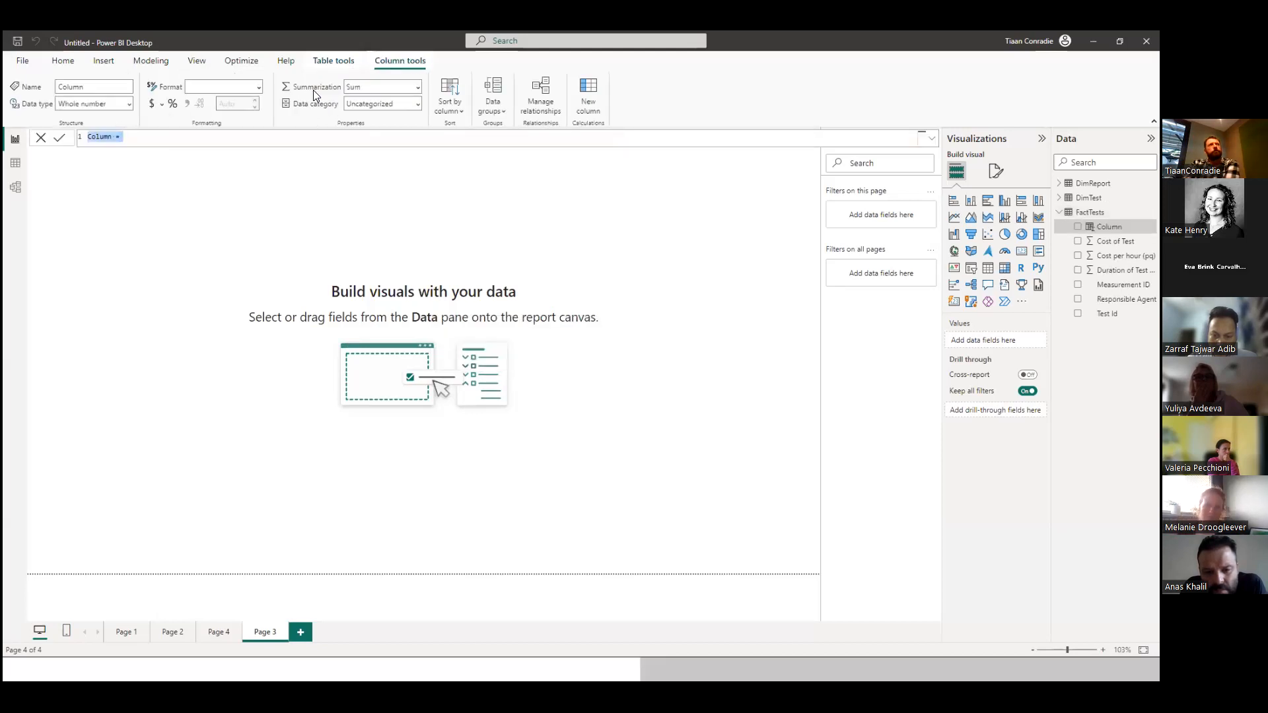
pyautogui.click(133, 140)
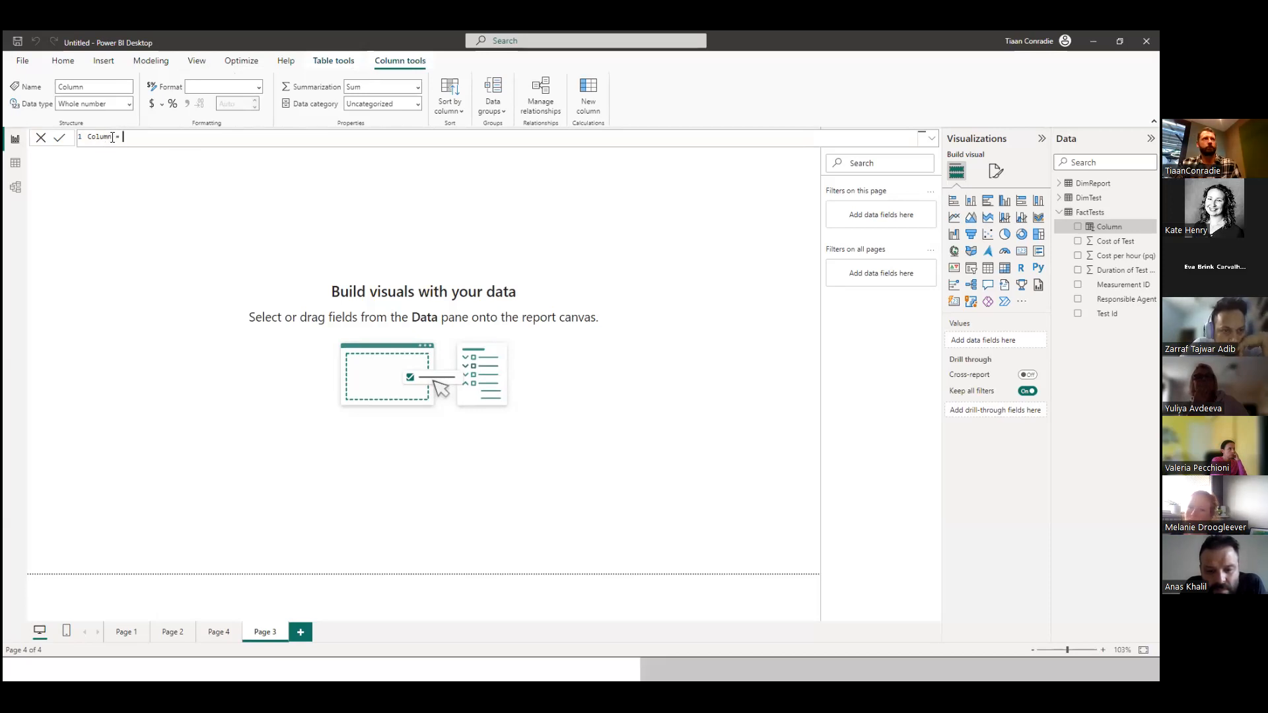
pyautogui.write('Cost per hour (cc')
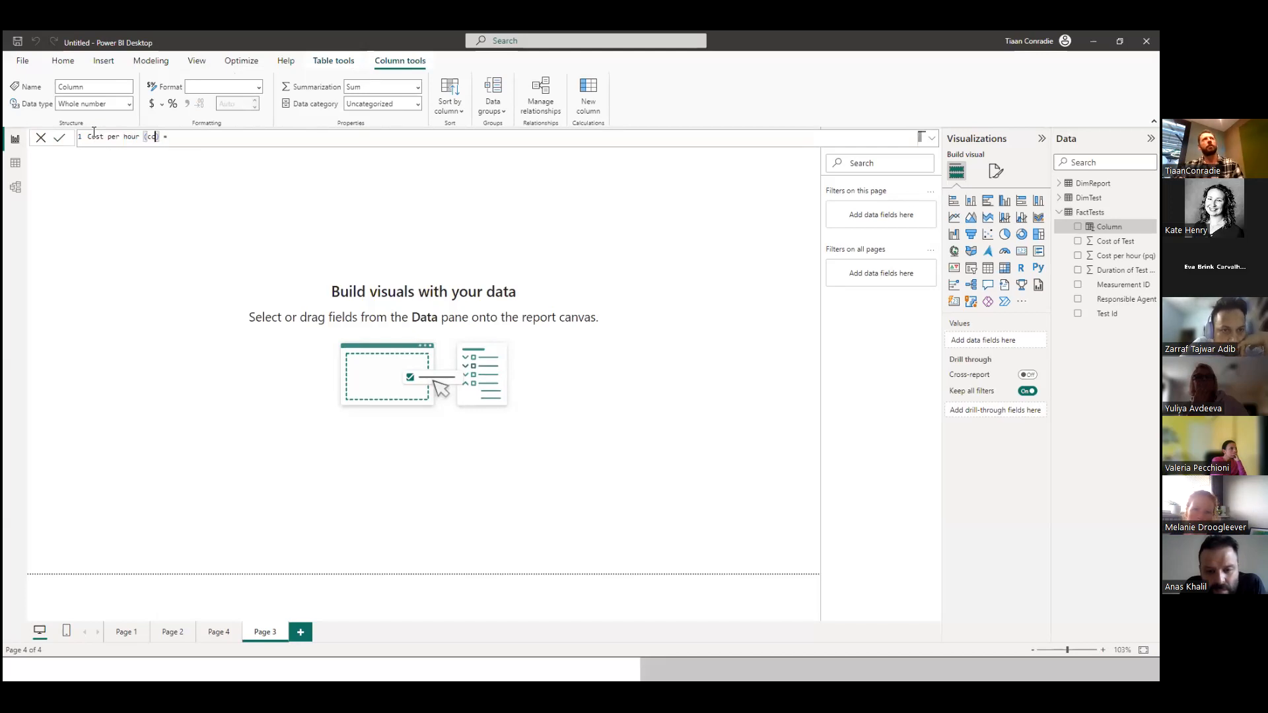
pyautogui.click(194, 141)
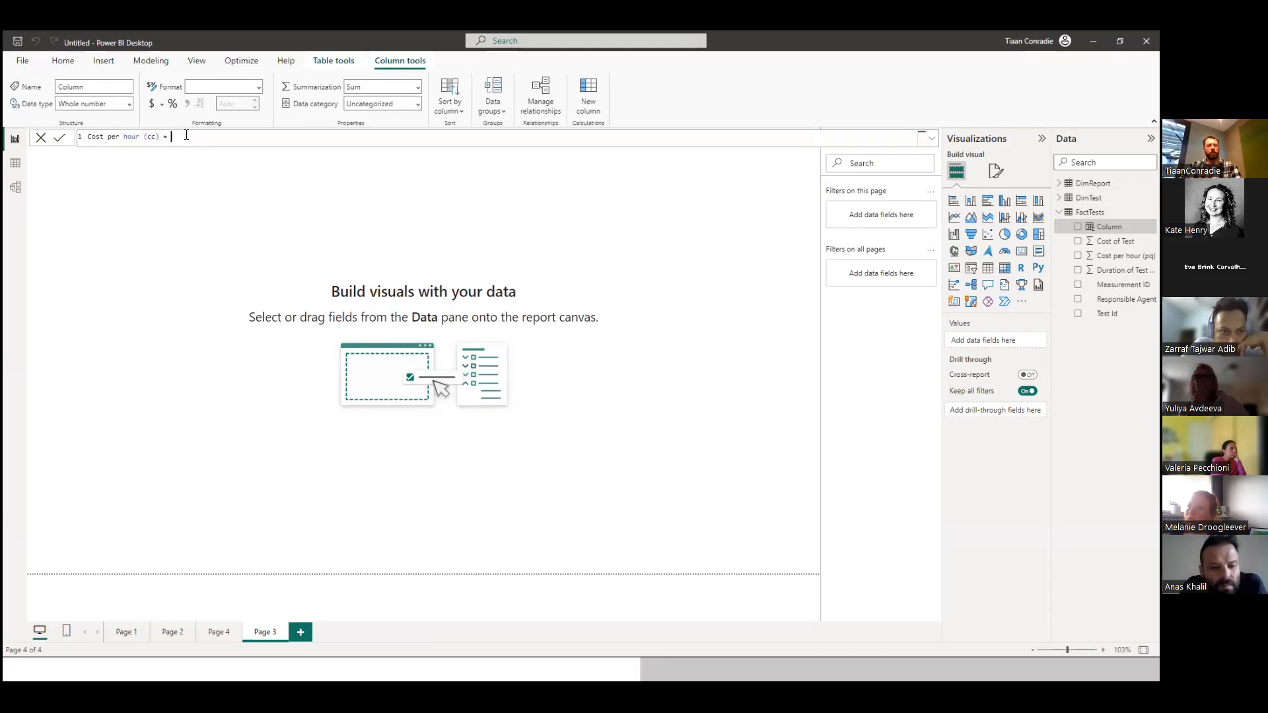
# Define the new column's formula as FactTests[Cost of Test] / FactTests[Duration of Test (Hrs)].
pyautogui.write('Fac')
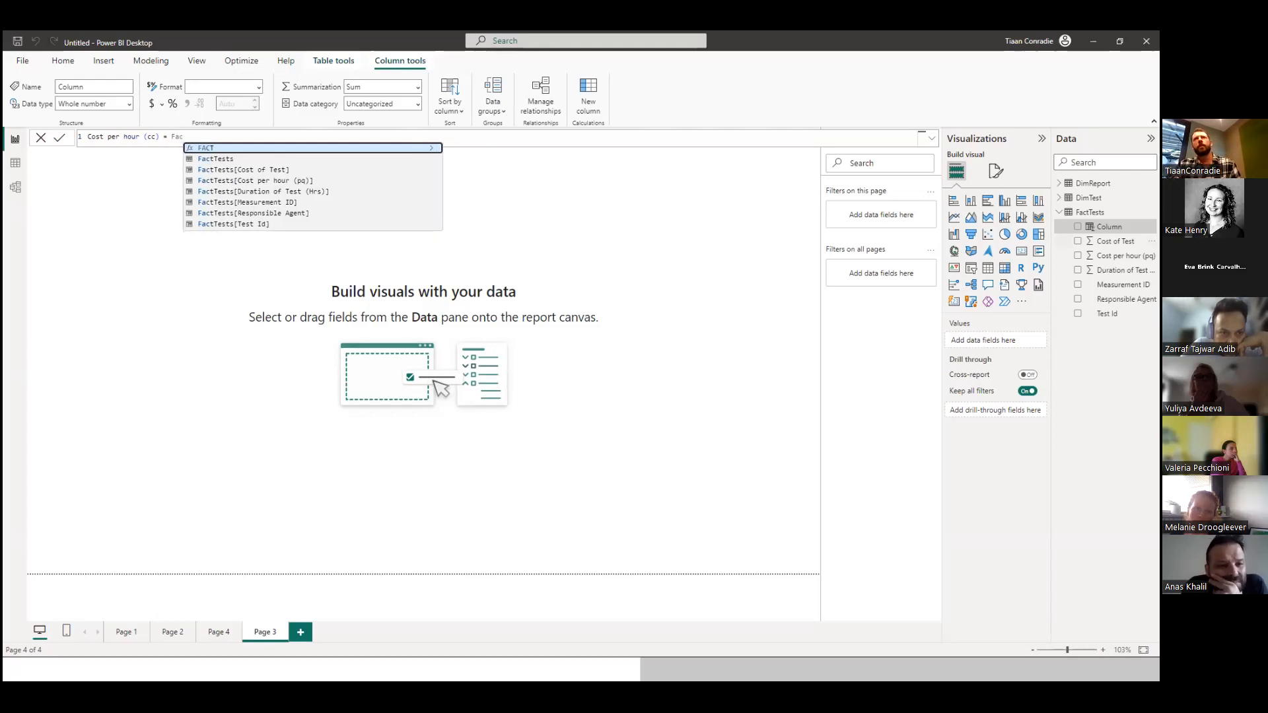
pyautogui.click(235, 171)
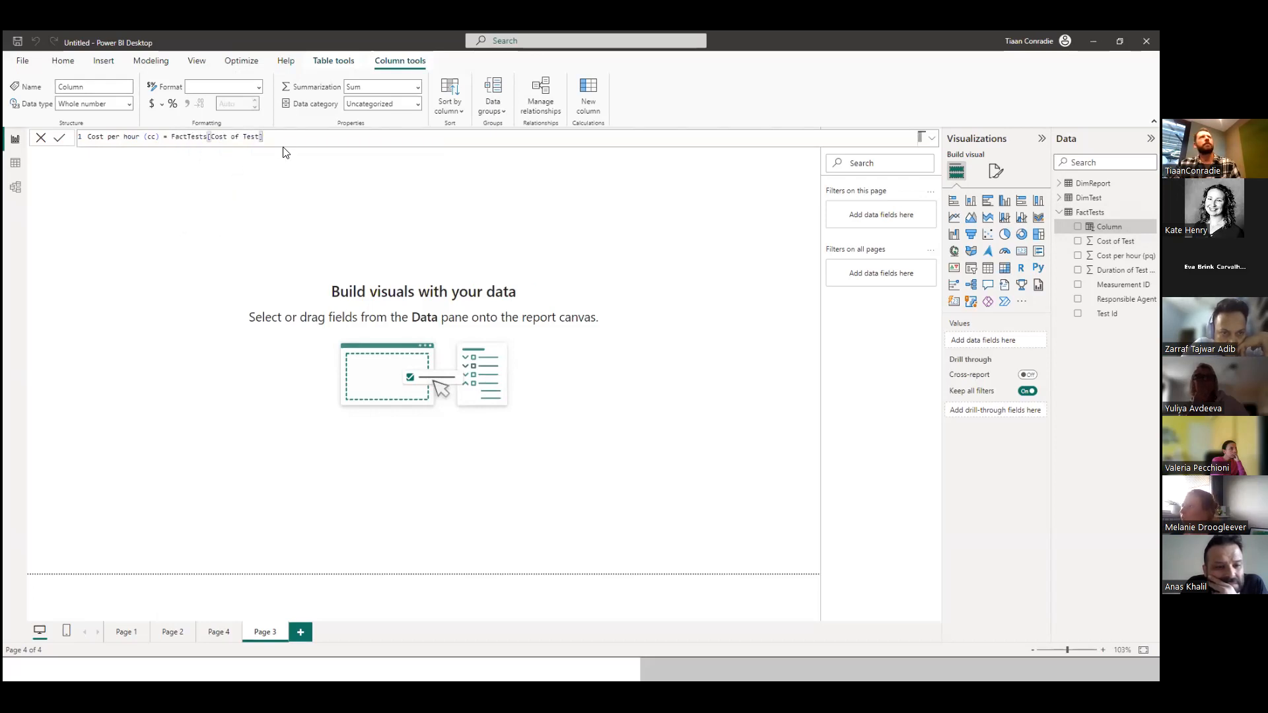
pyautogui.write('/ ')
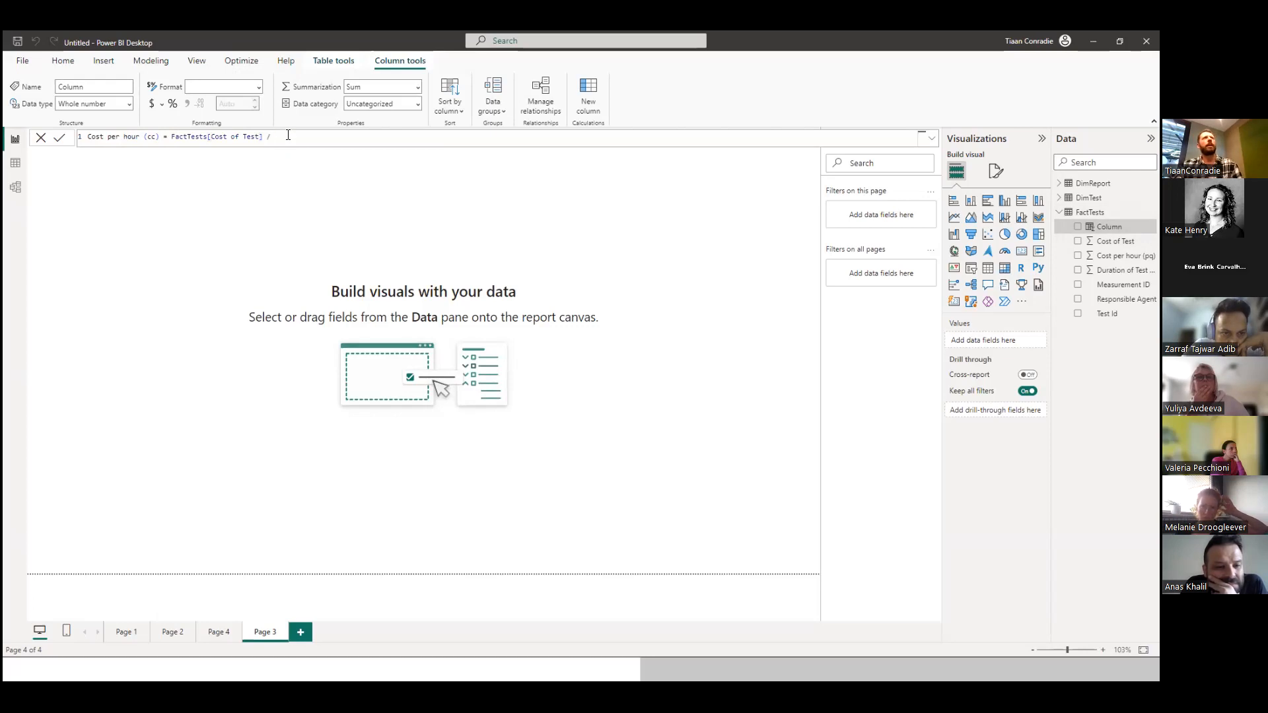
pyautogui.write('Fa')
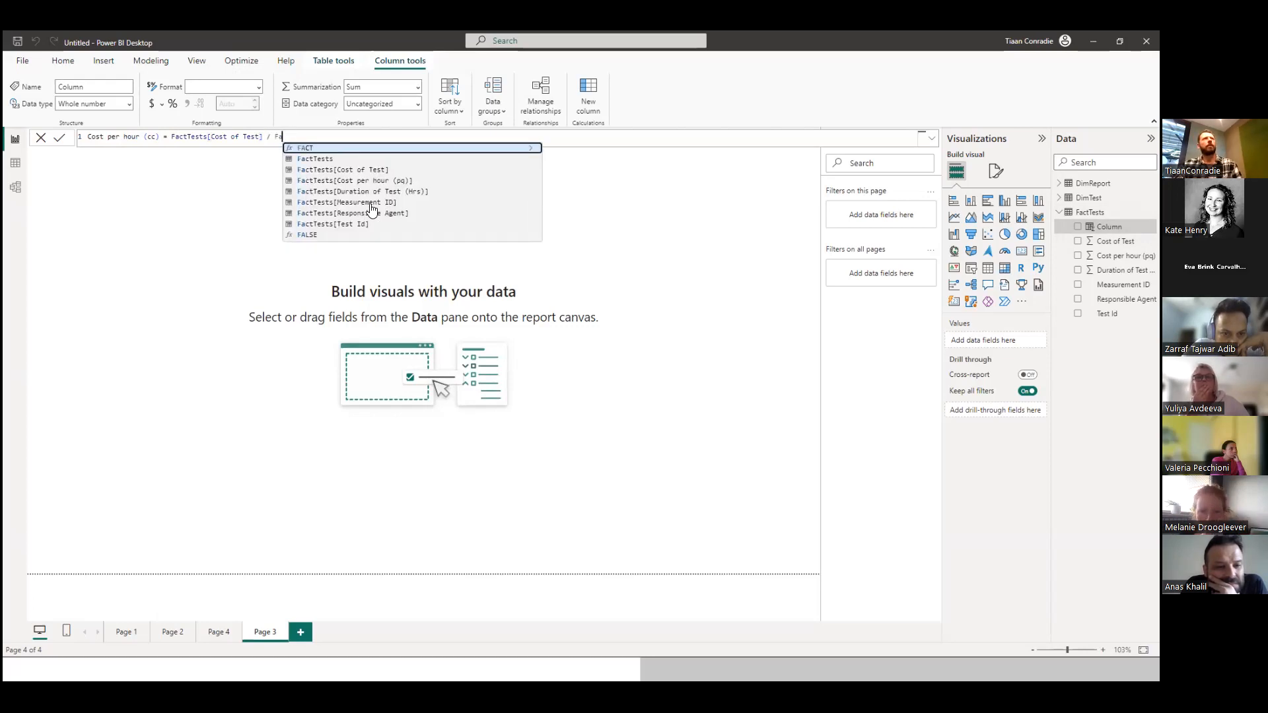
pyautogui.click(368, 191)
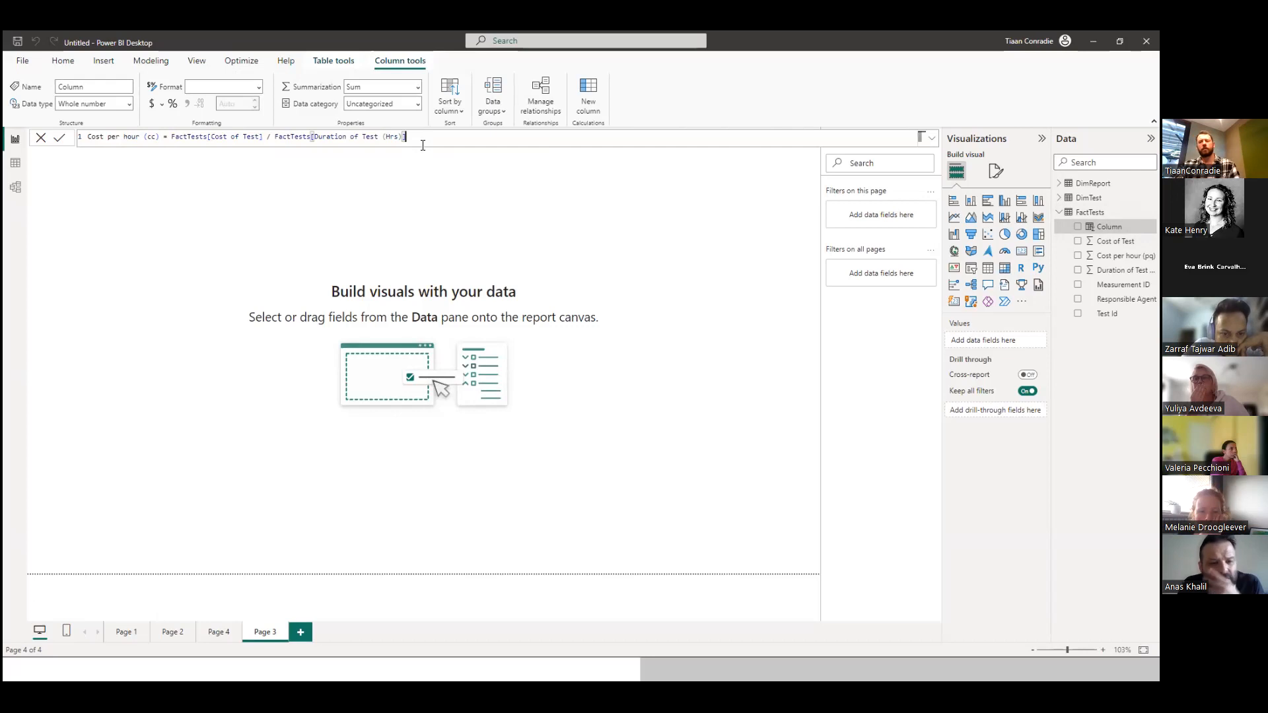
pyautogui.press('Return')
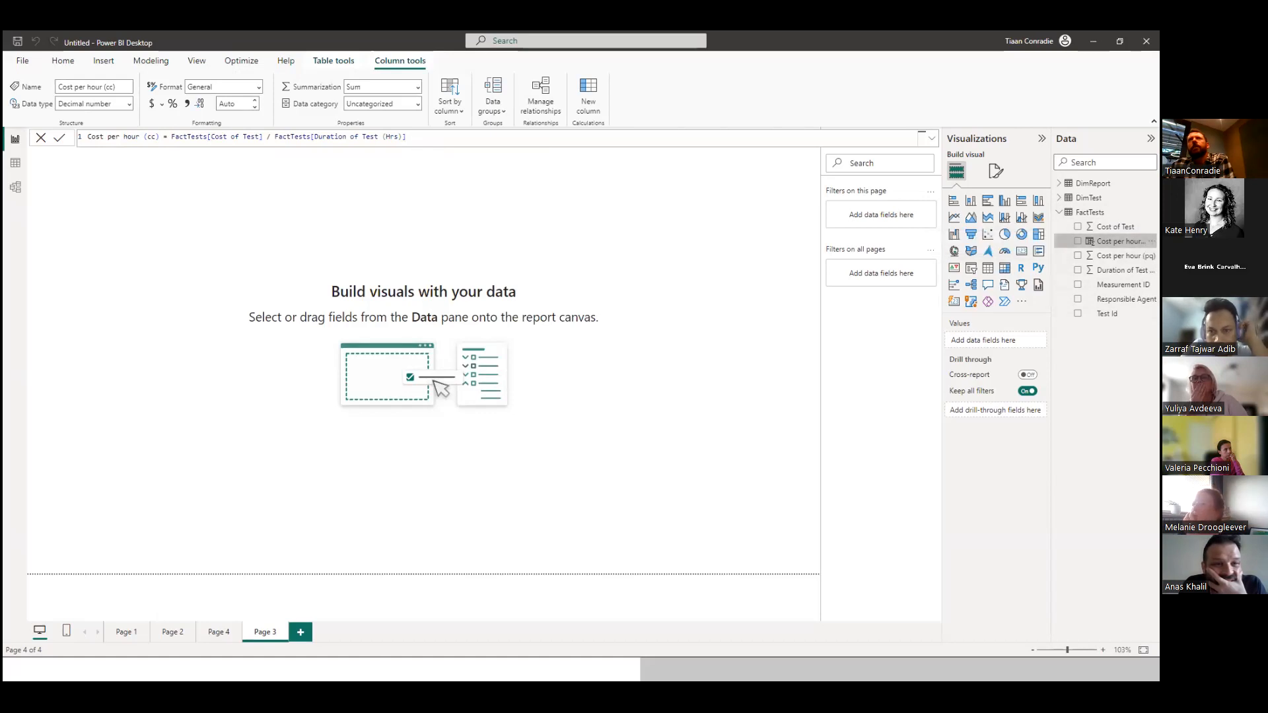
# Compare the "Cost per hour (pq)" and "Cost per hour (cc)" columns in the FactTests table data.
pyautogui.click(8, 163)
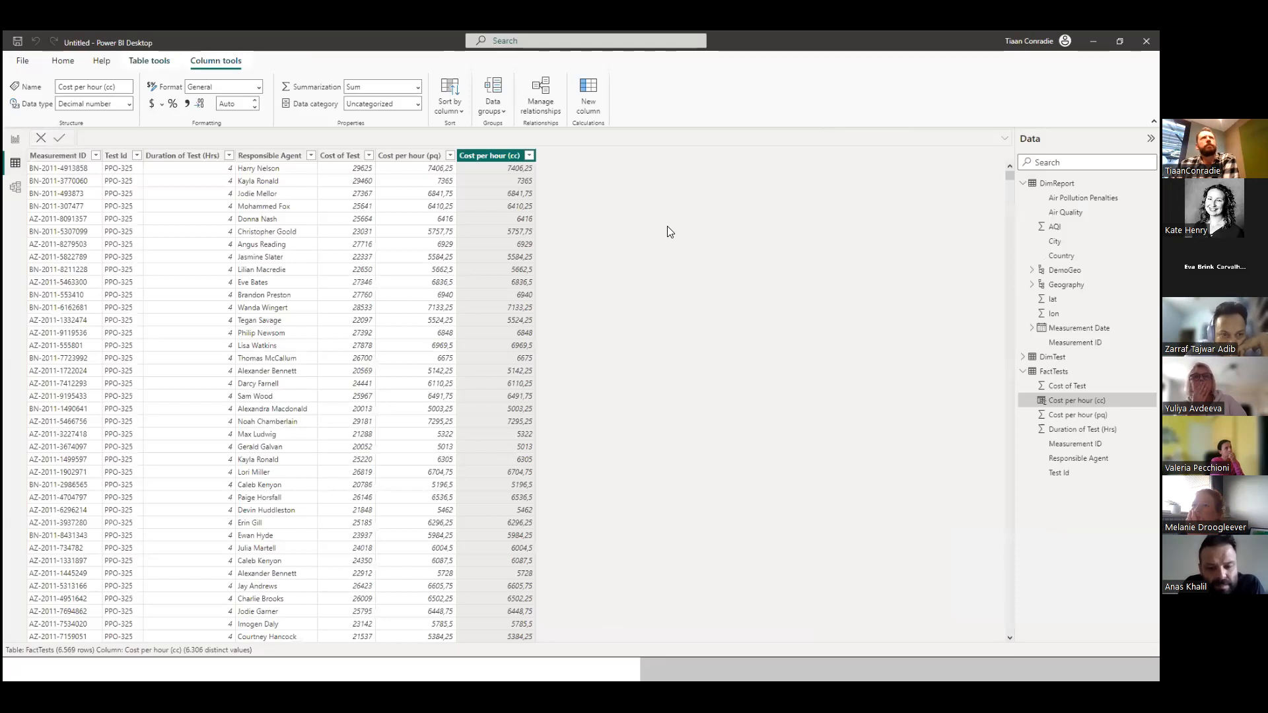
pyautogui.click(403, 159)
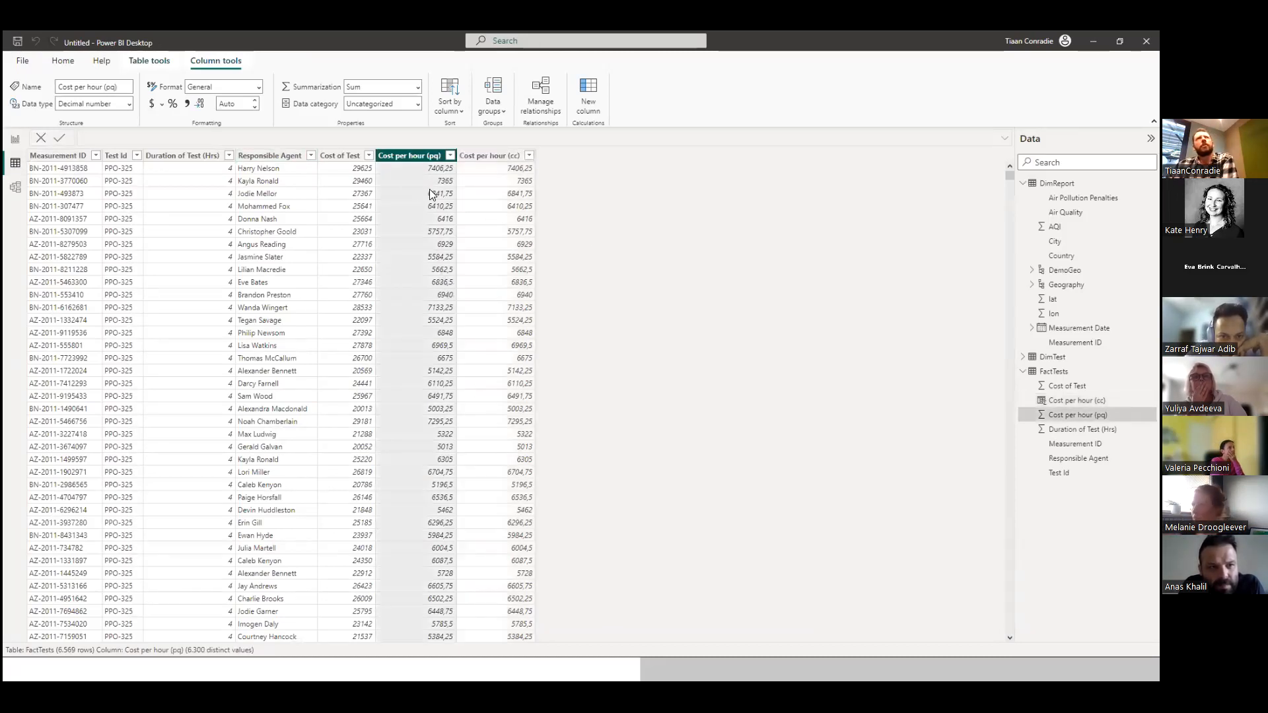
pyautogui.click(482, 156)
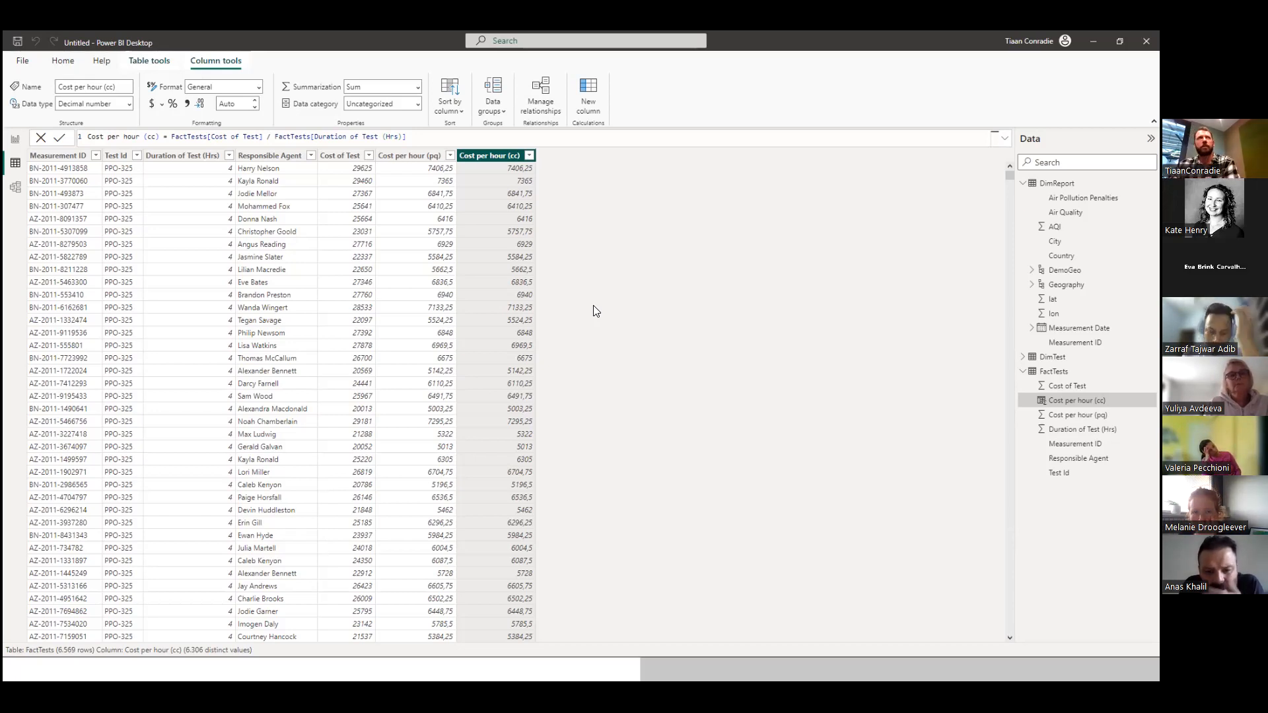
# Return to the report view and start a new measure in FactTests named "Cost per Hour".
pyautogui.click(15, 141)
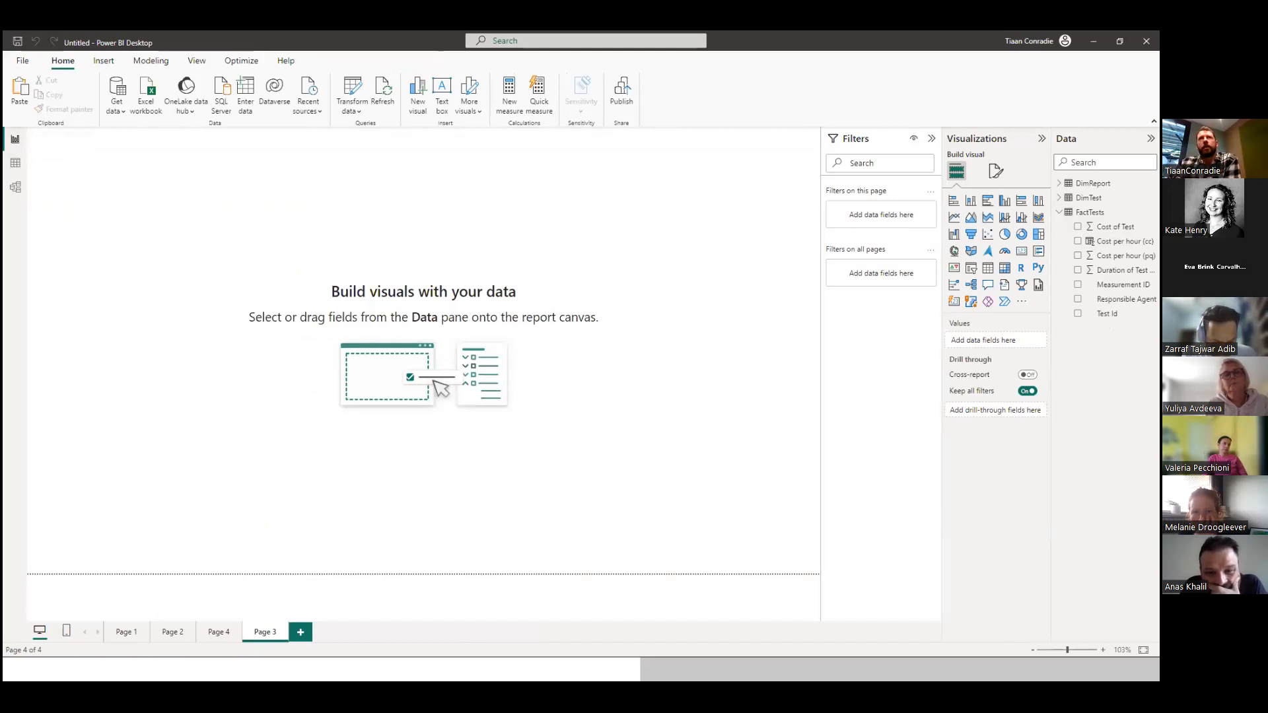
pyautogui.click(1090, 213)
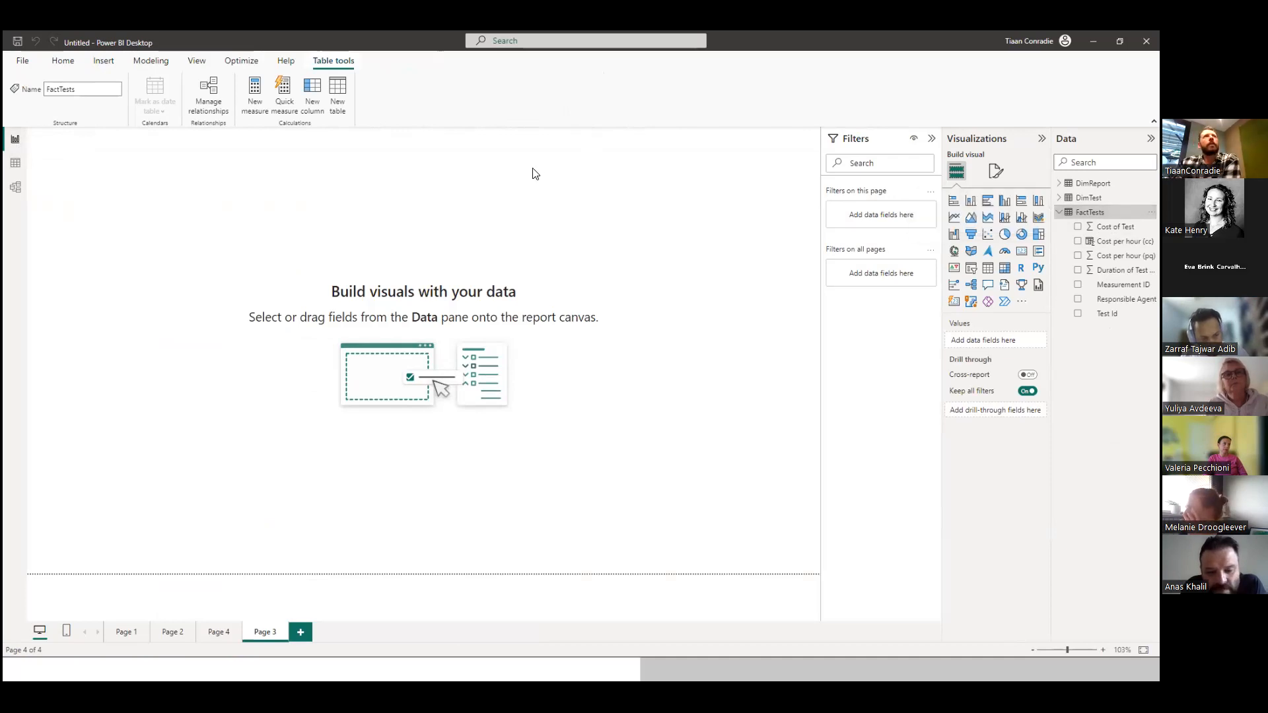
pyautogui.click(256, 92)
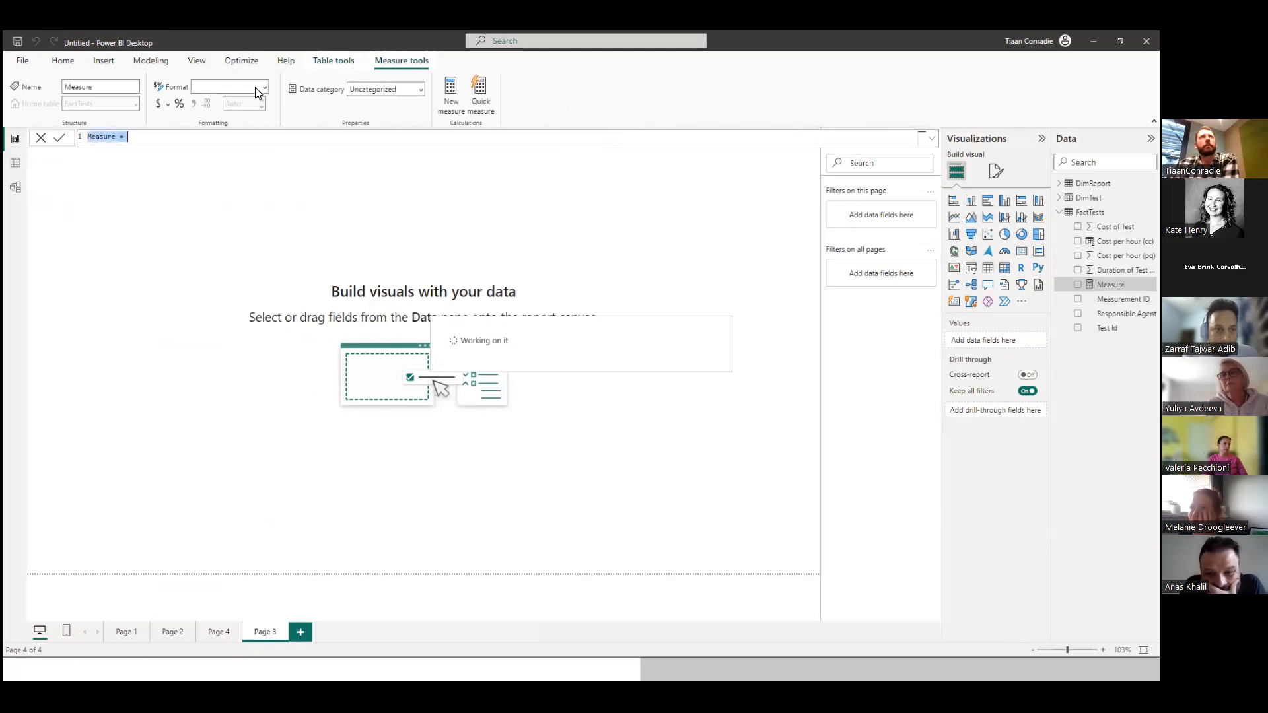
pyautogui.doubleClick(117, 137)
pyautogui.write('Meas')
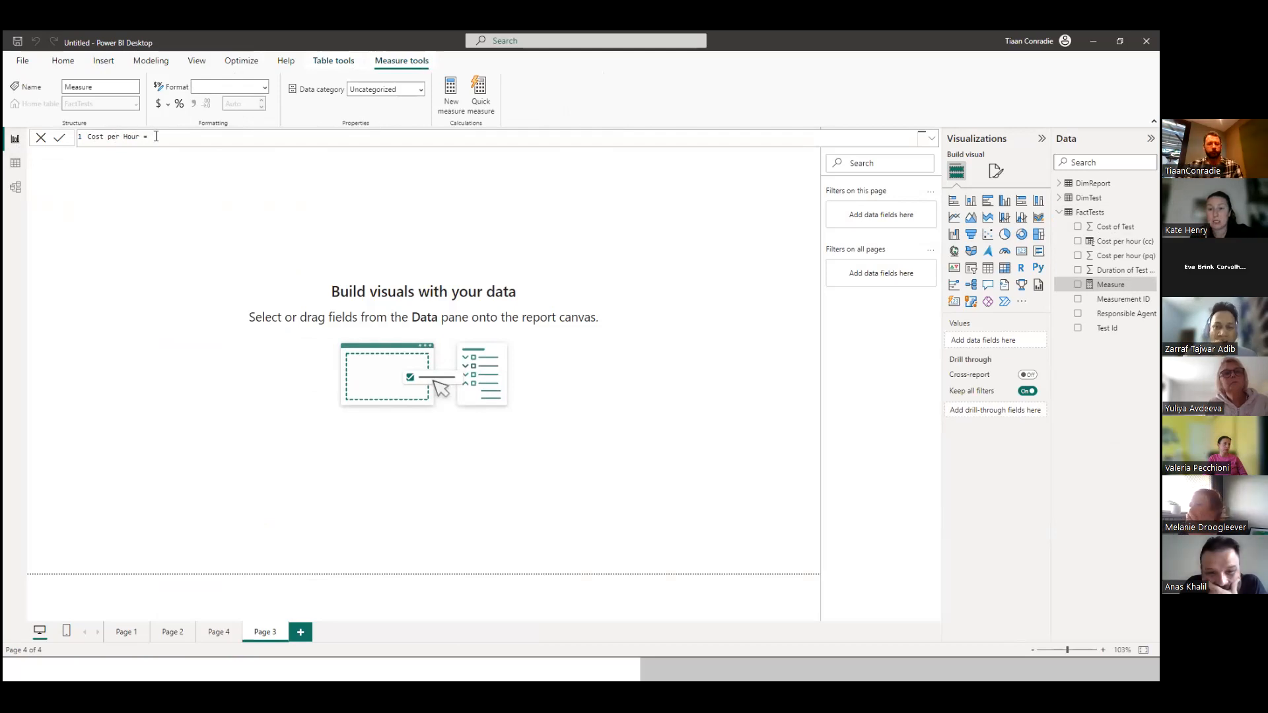
# Enter the SUM of FactTests[Cost of Test] as the first part of the Cost per Hour measure's formula.
pyautogui.write('SUM')
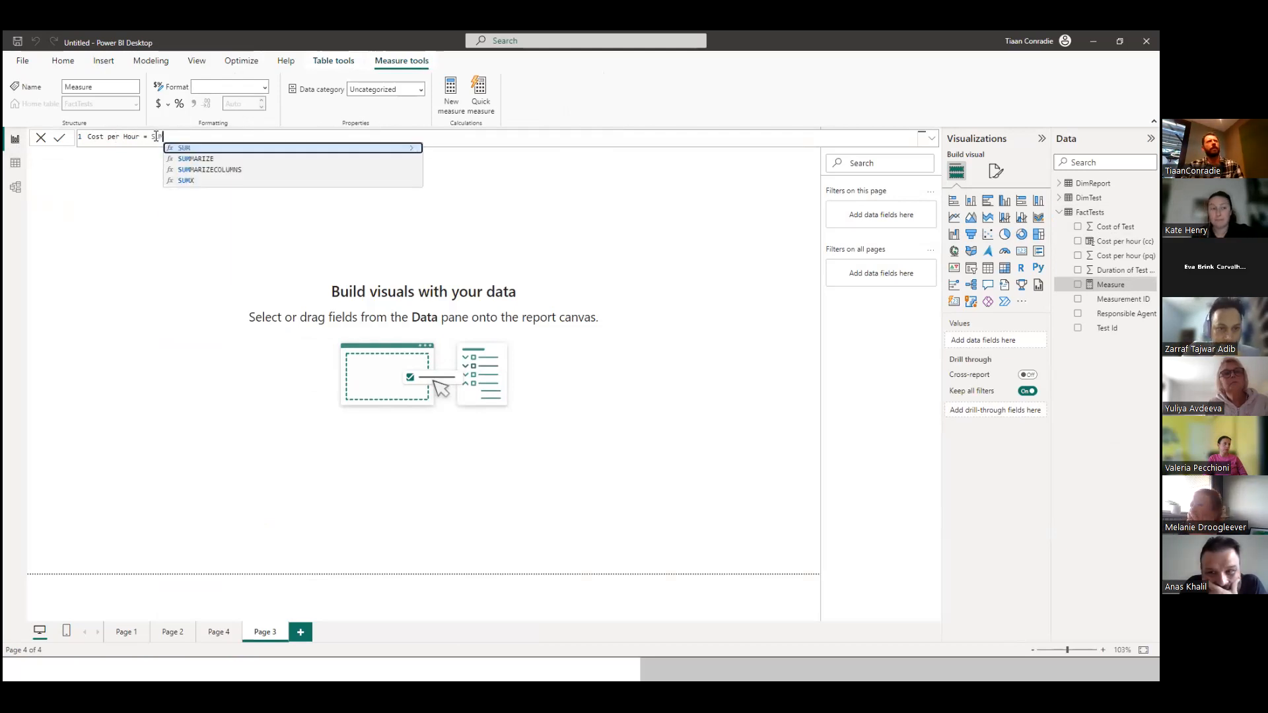
pyautogui.write('(')
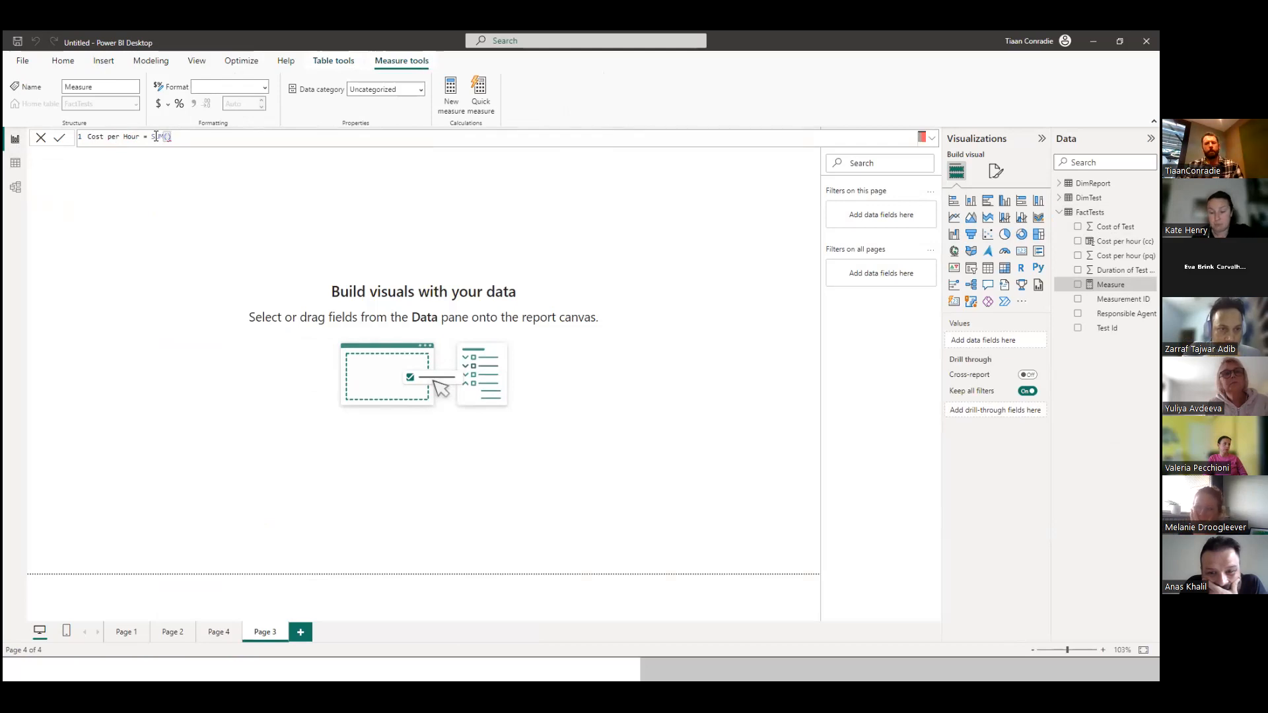
pyautogui.press('Delete')
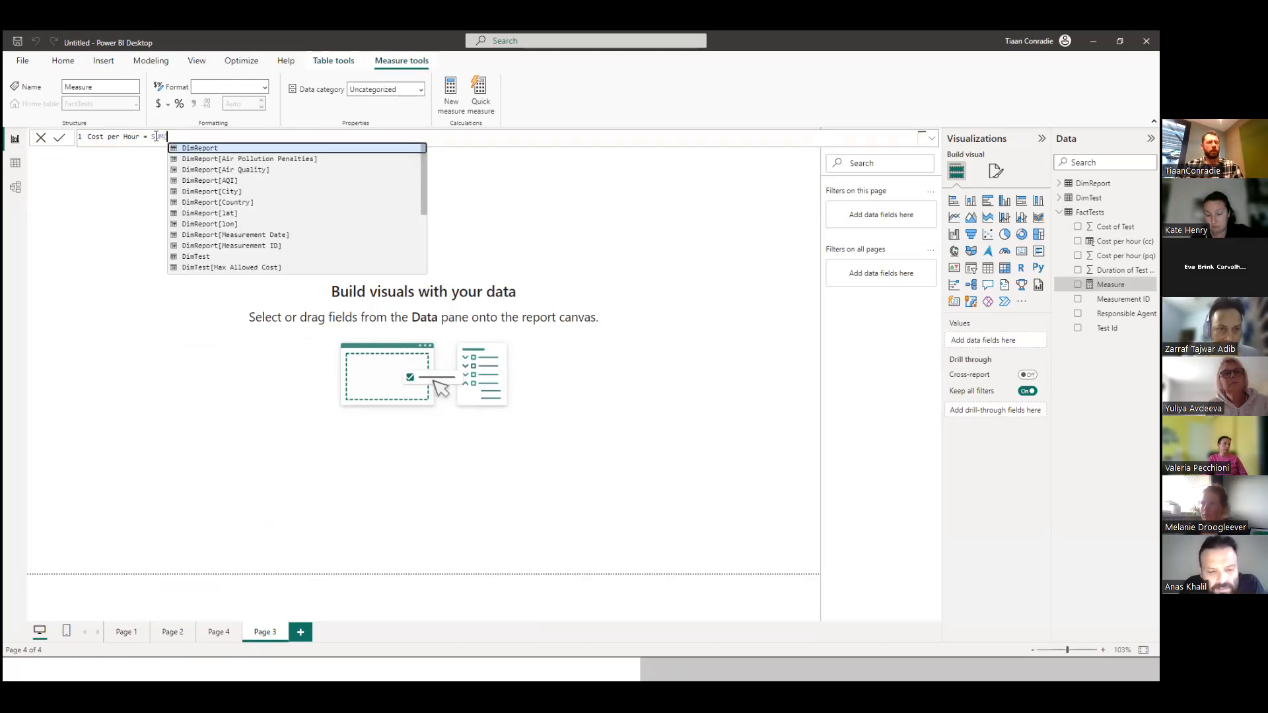
pyautogui.write('Fa')
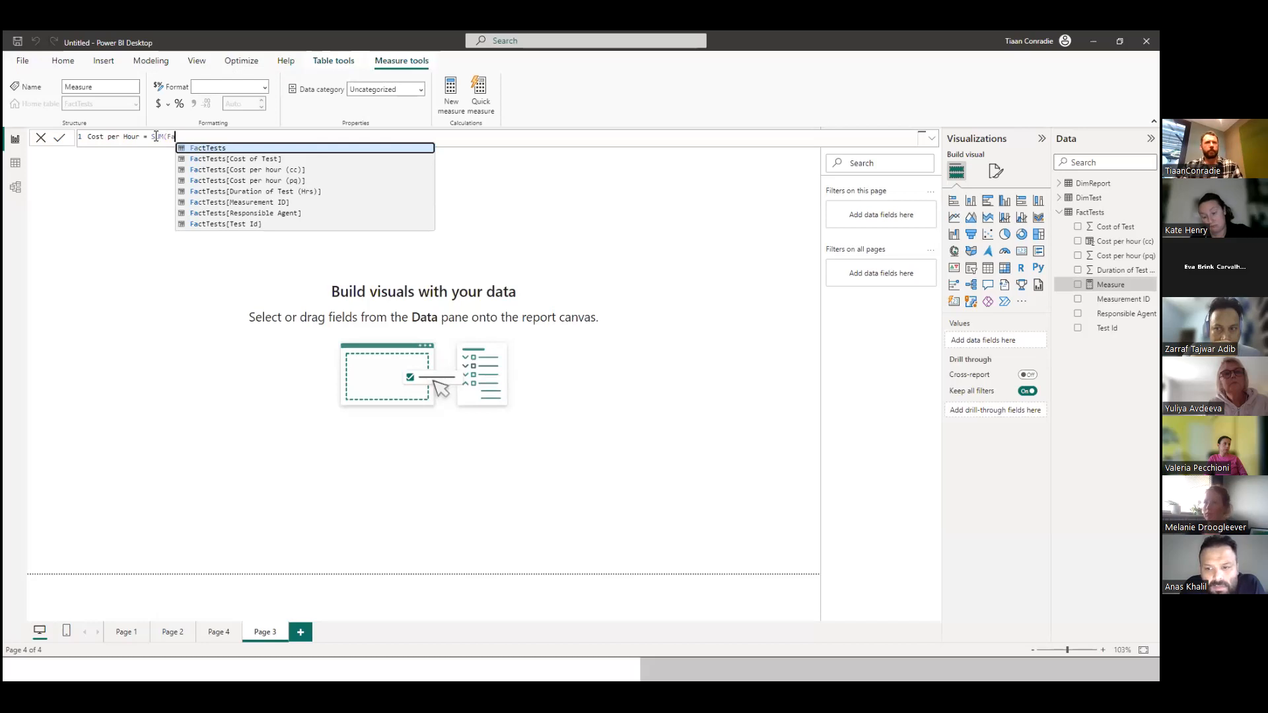
pyautogui.press('Down')
pyautogui.press('Down')
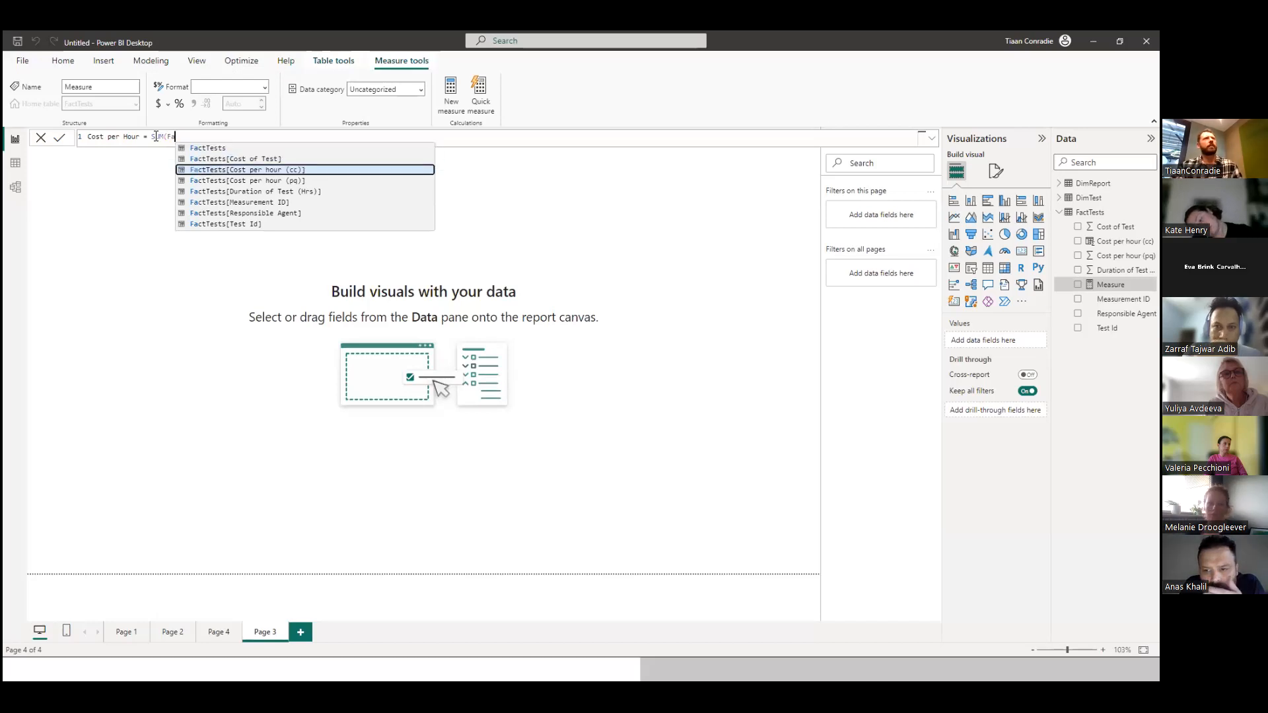
pyautogui.press('Up')
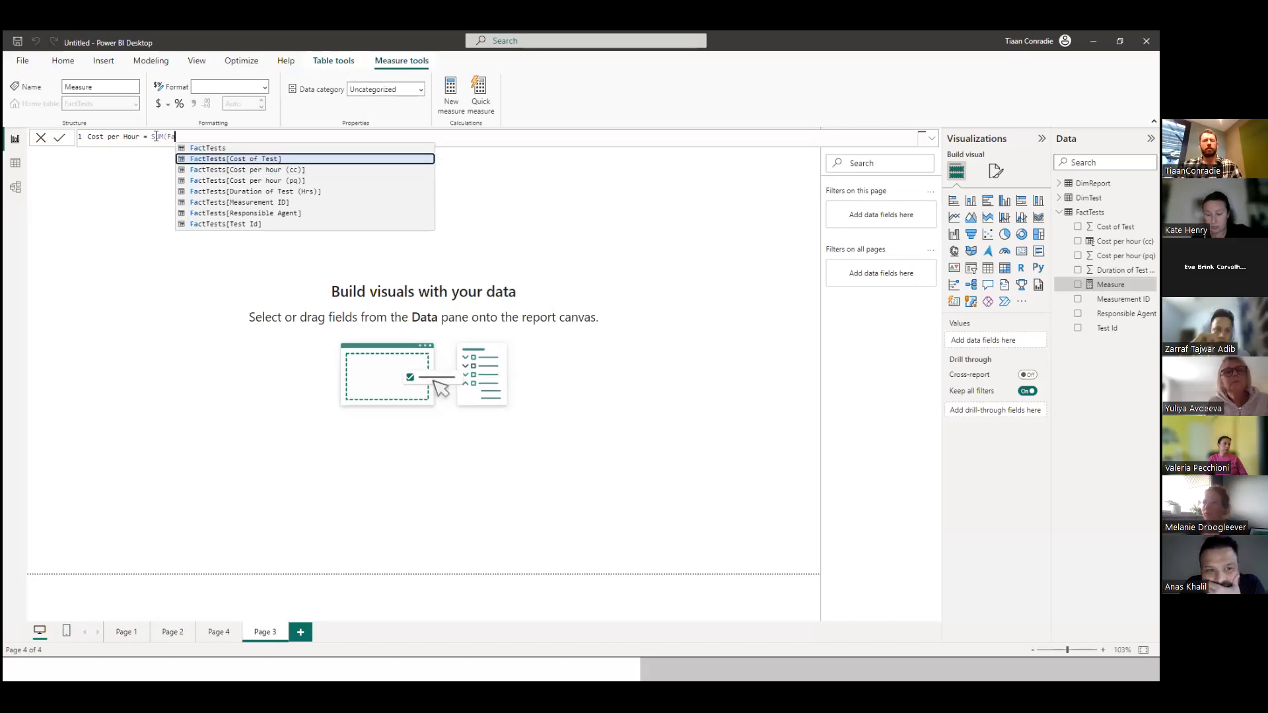
pyautogui.press('Tab')
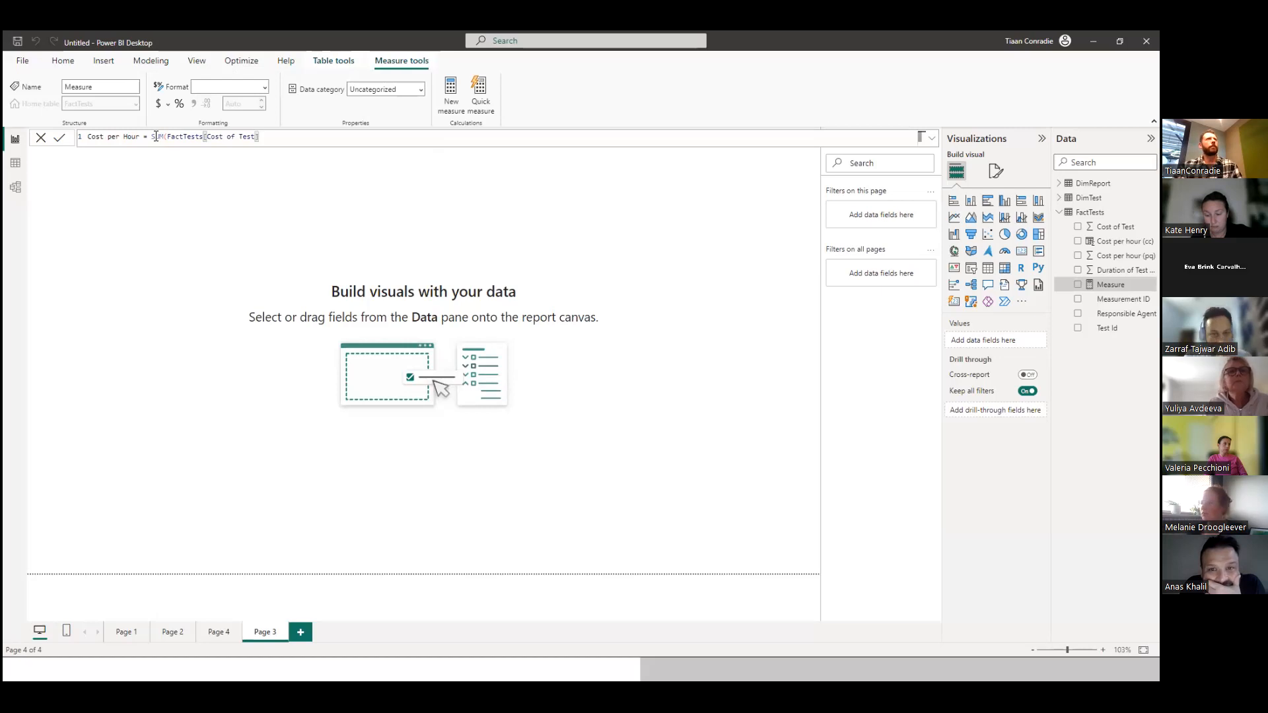
# Add the division by the SUM of FactTests[Duration of Test (Hrs)] to the Cost per Hour formula.
pyautogui.write('/ ')
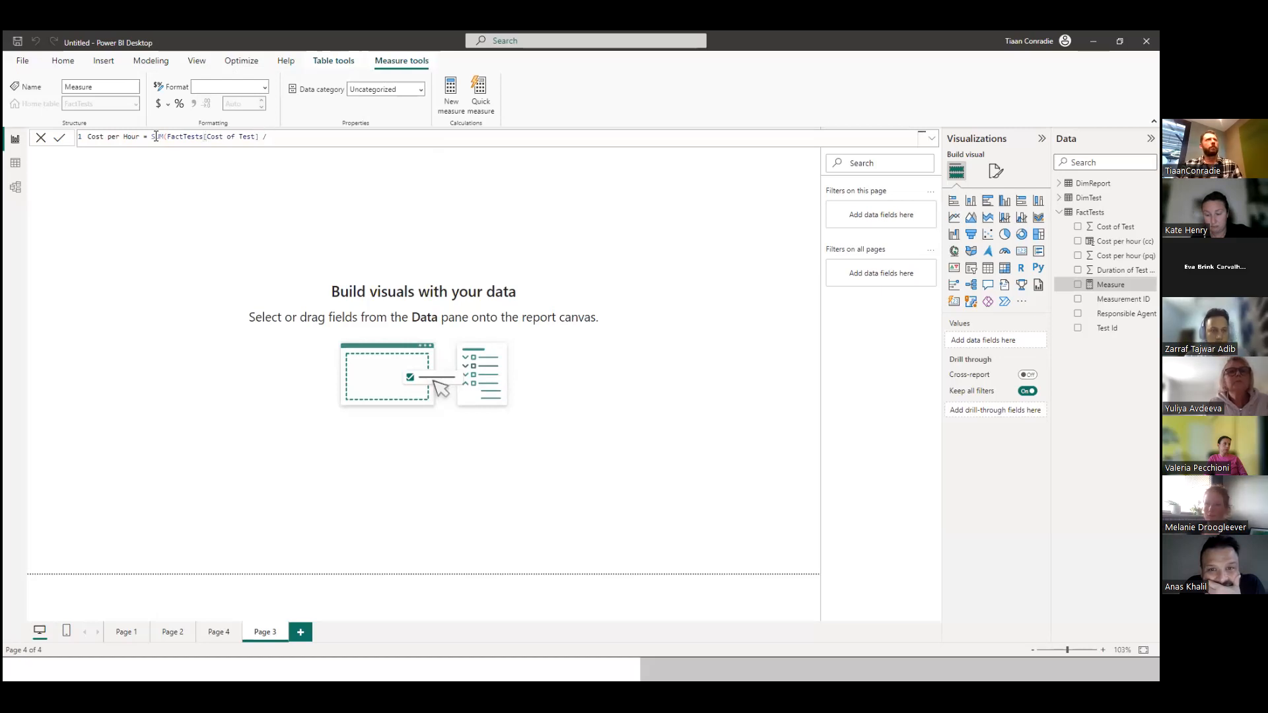
pyautogui.write('SUM')
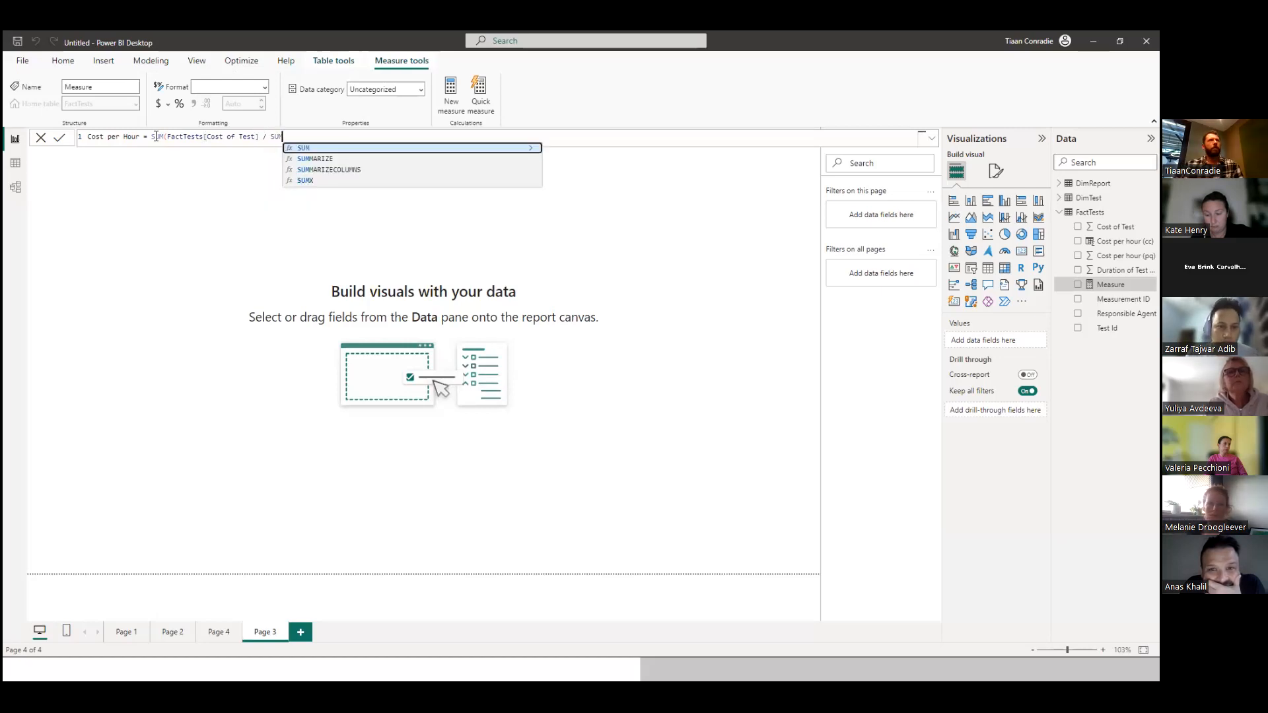
pyautogui.write('(')
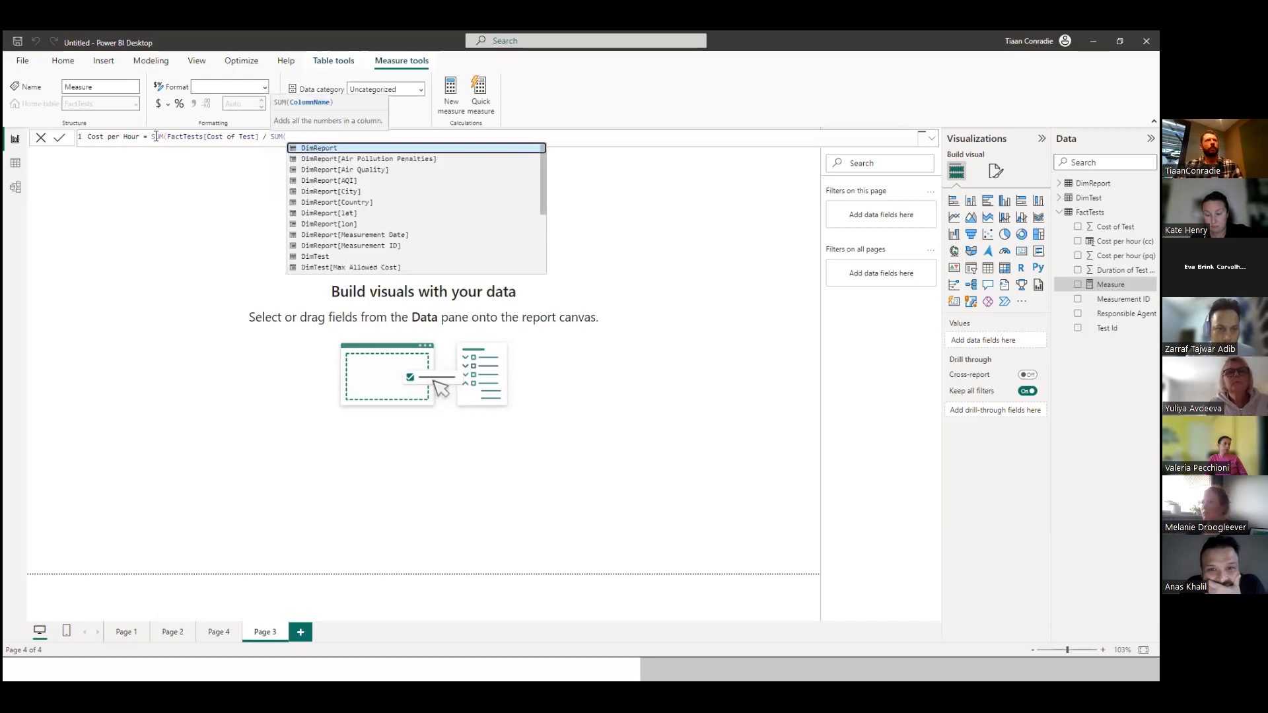
pyautogui.write('Fa')
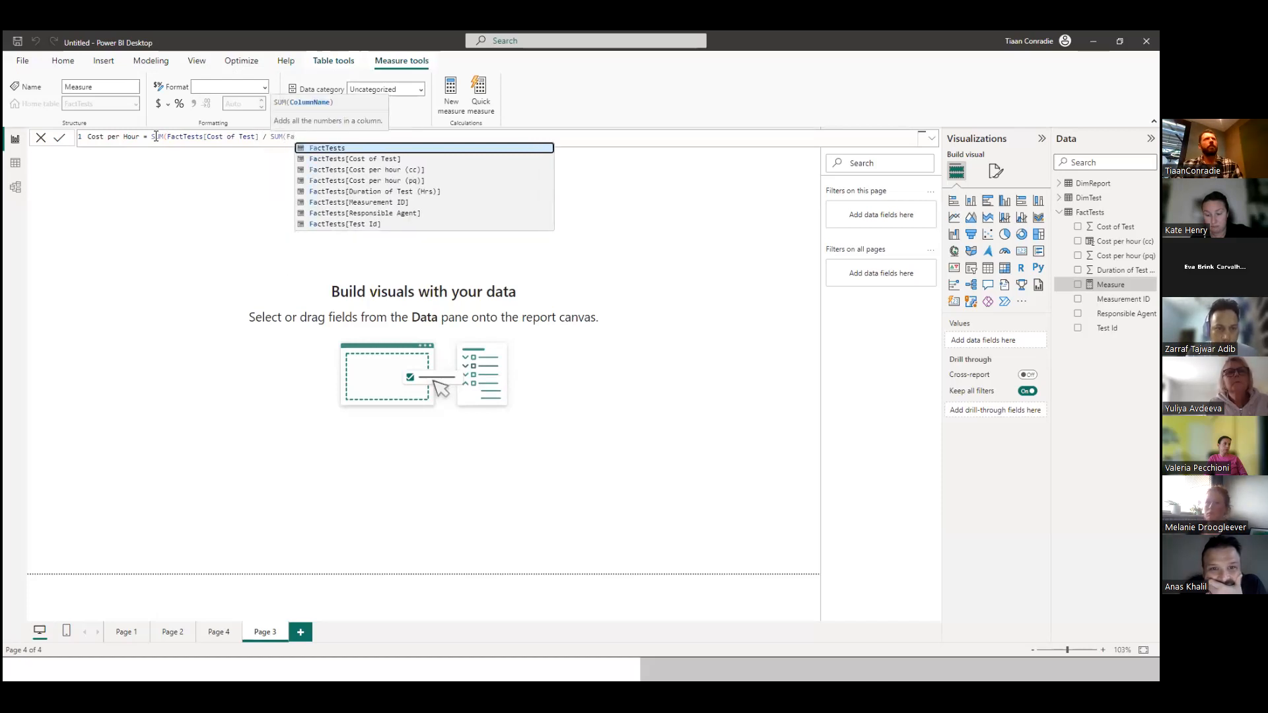
pyautogui.click(373, 192)
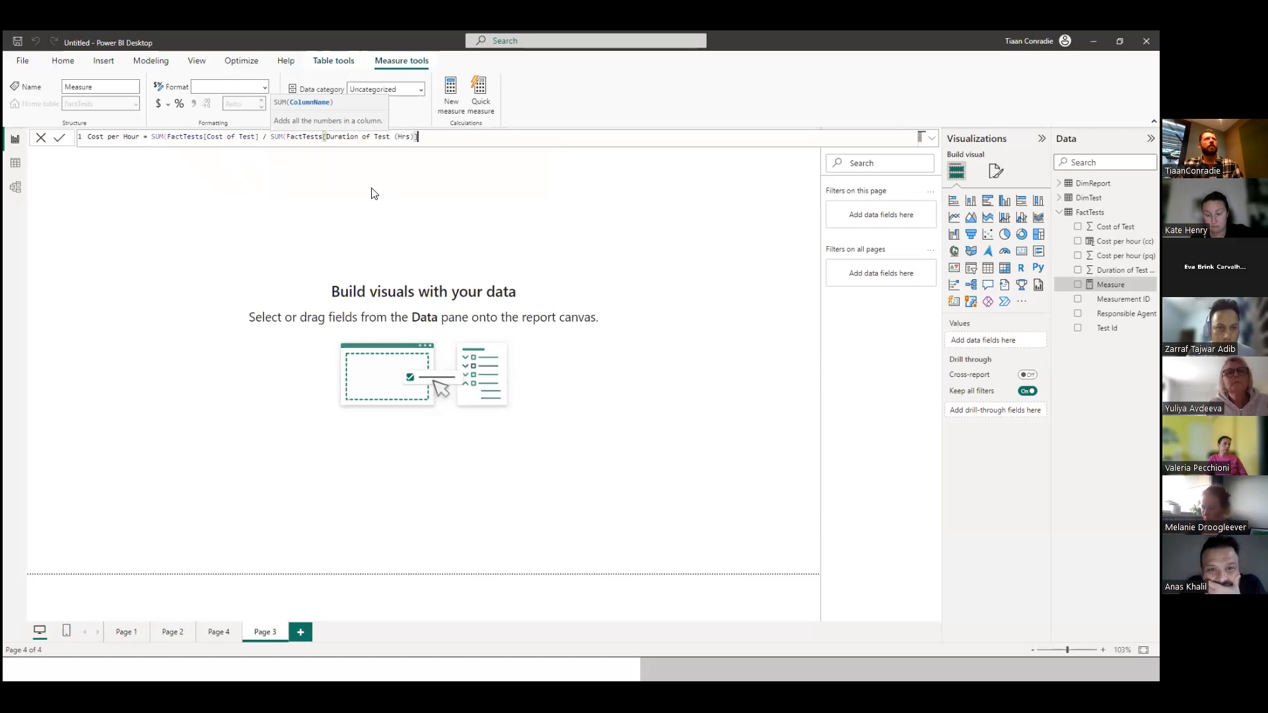
pyautogui.click(437, 148)
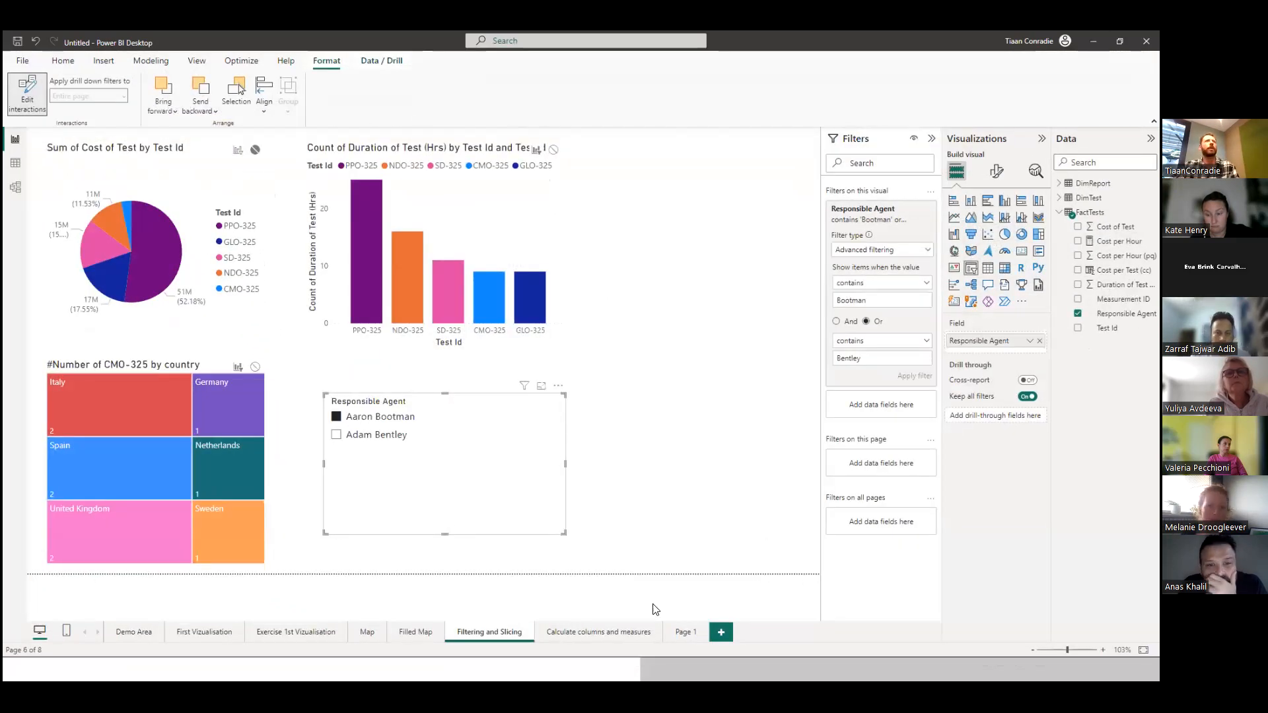
# In the original eight-page report, open the "Calculate columns and measures" page and display the formula of Cost per Test (cc) in FactTests.
pyautogui.click(572, 634)
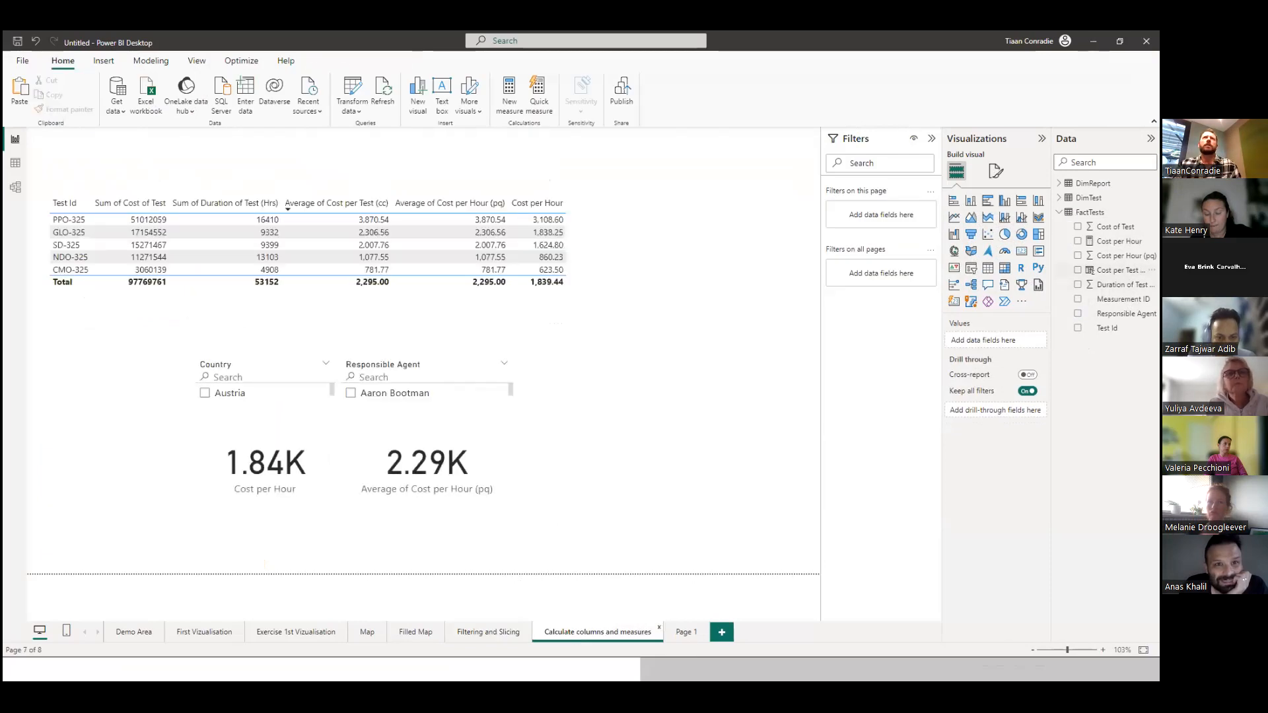
pyautogui.click(1123, 271)
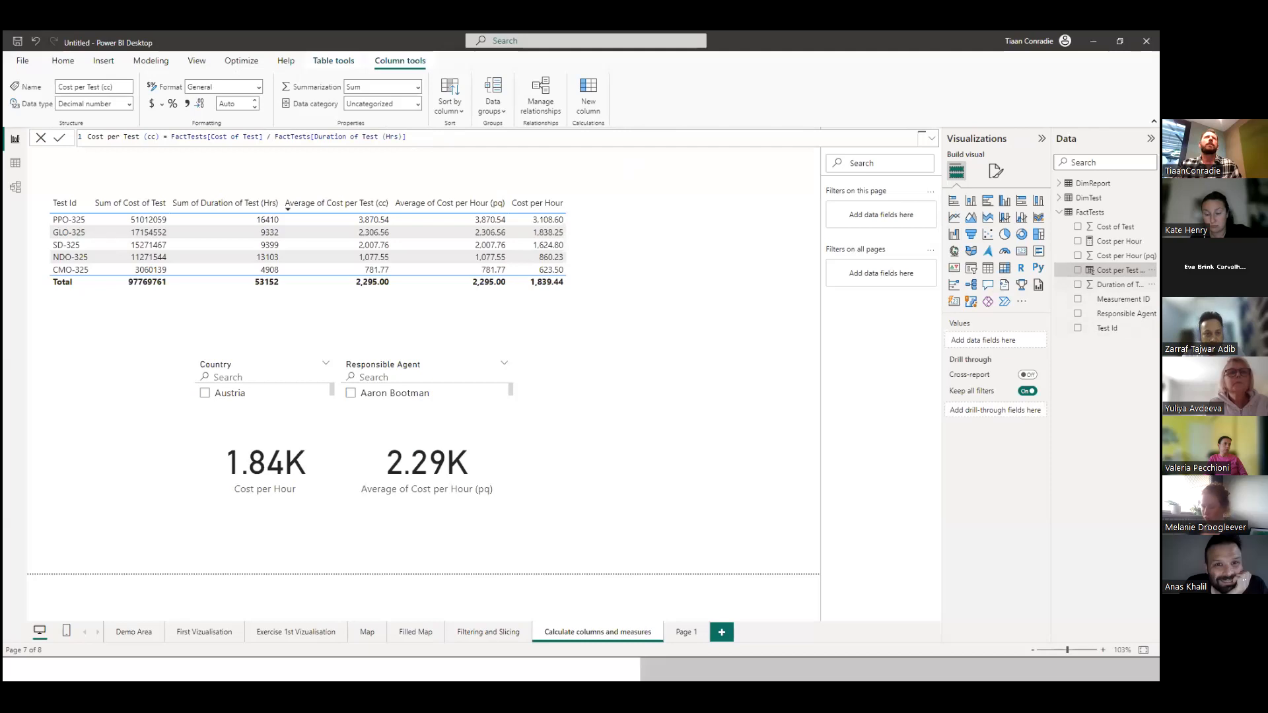
# Copy the complete Cost per Hour measure formula from FactTests in the original eight-page report.
pyautogui.click(1120, 285)
pyautogui.click(1120, 241)
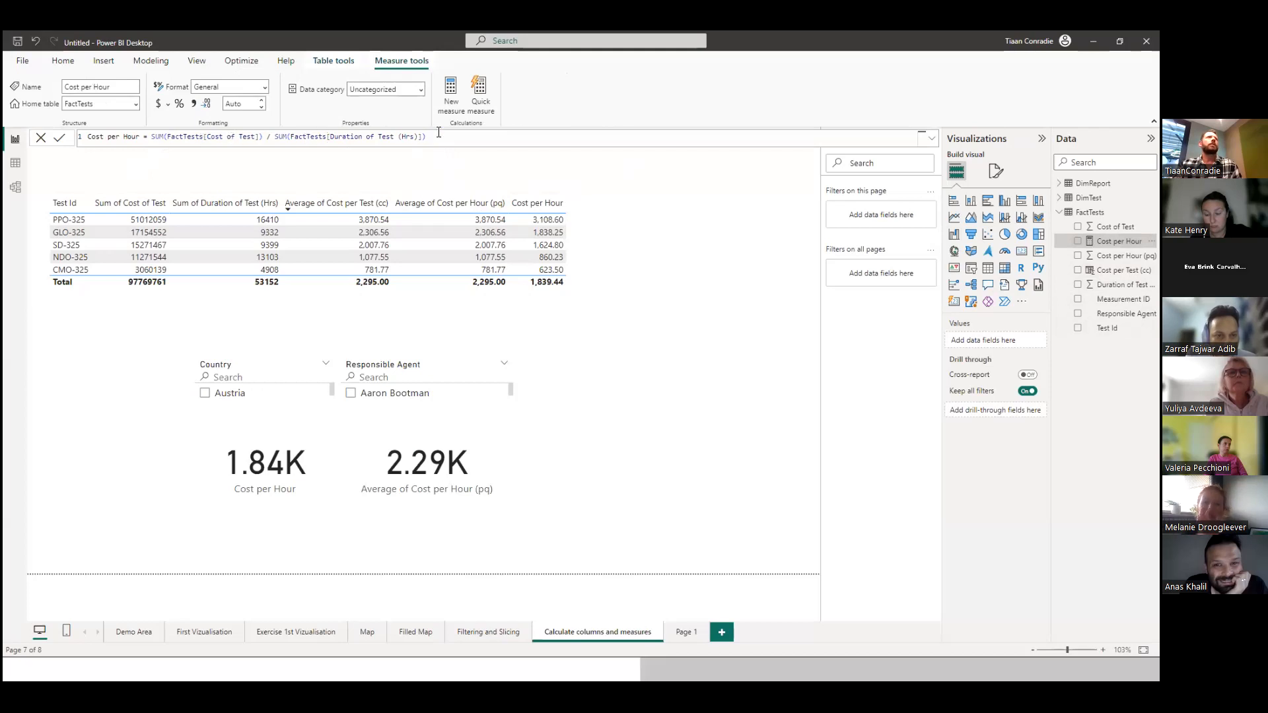
pyautogui.moveTo(447, 139); pyautogui.dragTo(93, 138)
pyautogui.hotkey('ctrl', 'c')
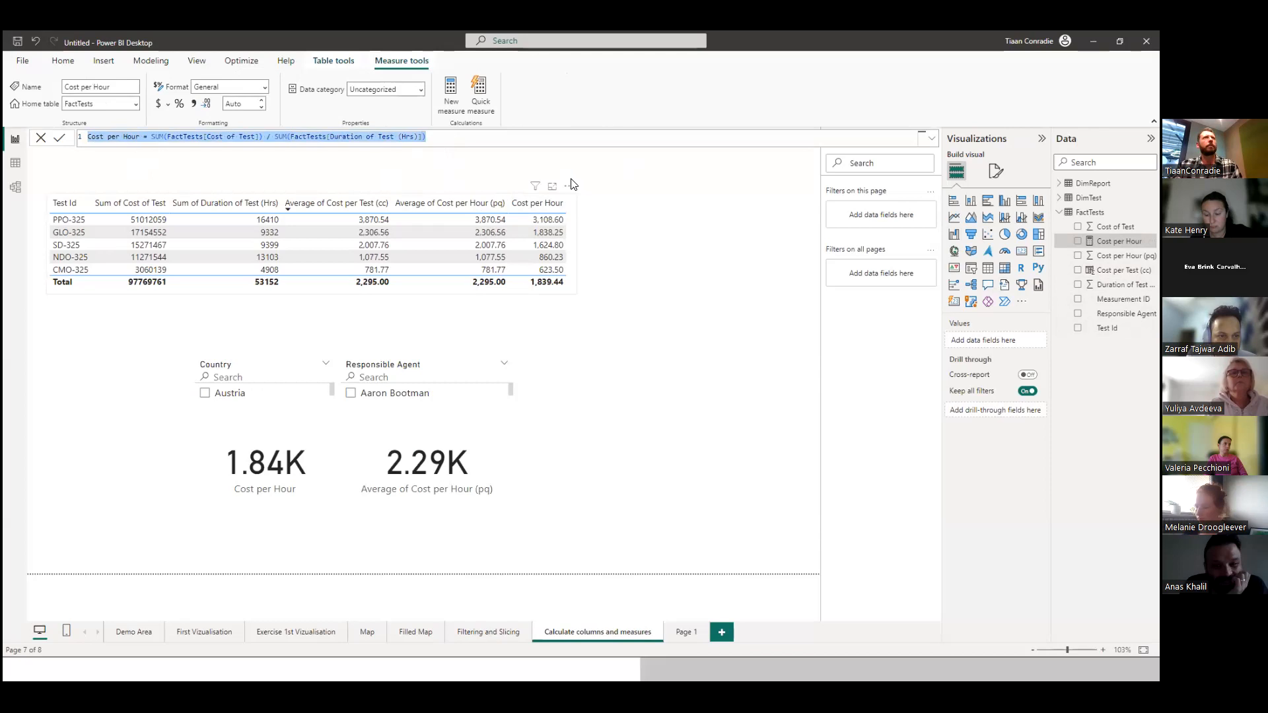
pyautogui.click(538, 204)
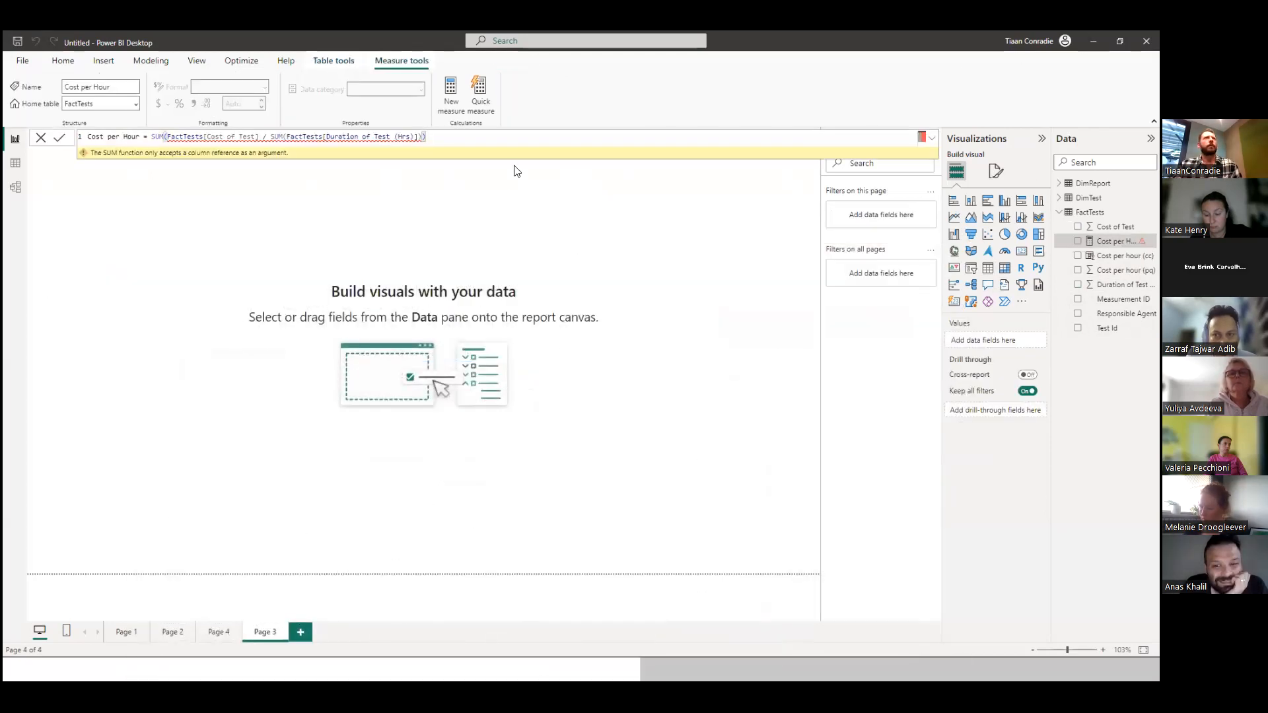
# In the four-page report, replace the Cost per Hour measure's formula with the copied SUM-by-SUM division and commit it.
pyautogui.moveTo(444, 138); pyautogui.dragTo(63, 141)
pyautogui.hotkey('ctrl', 'v')
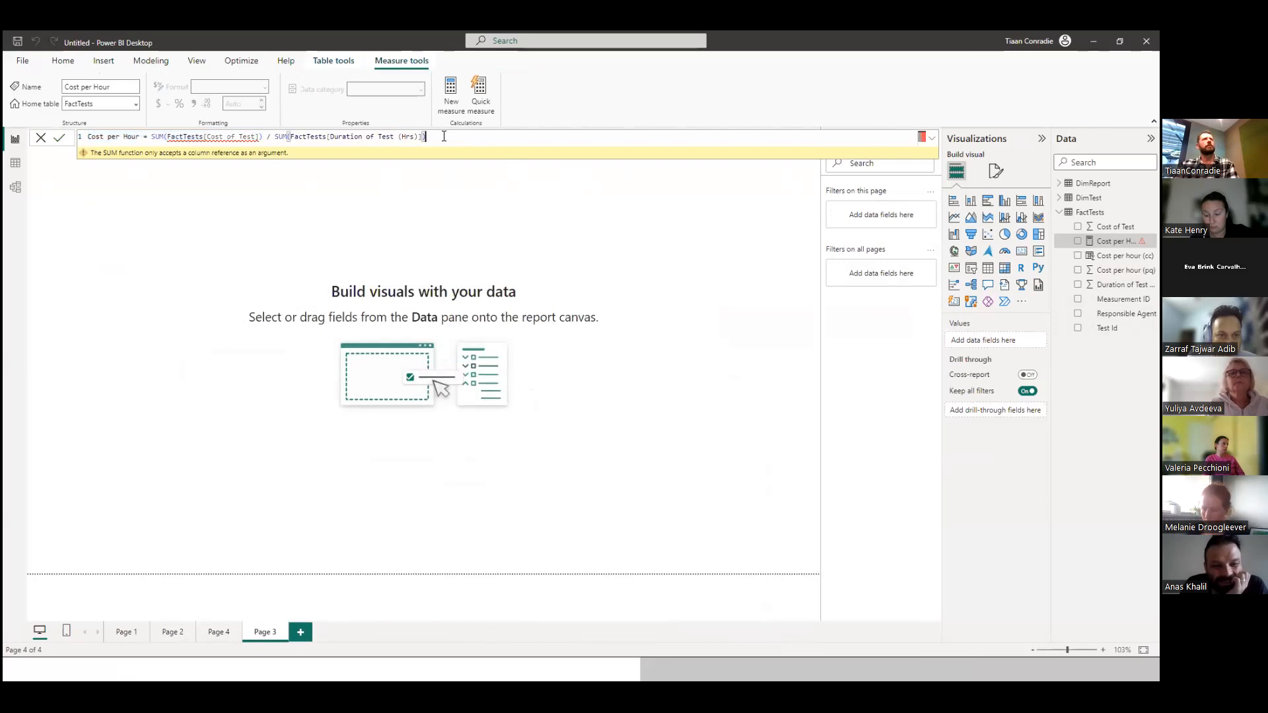
pyautogui.press('Return')
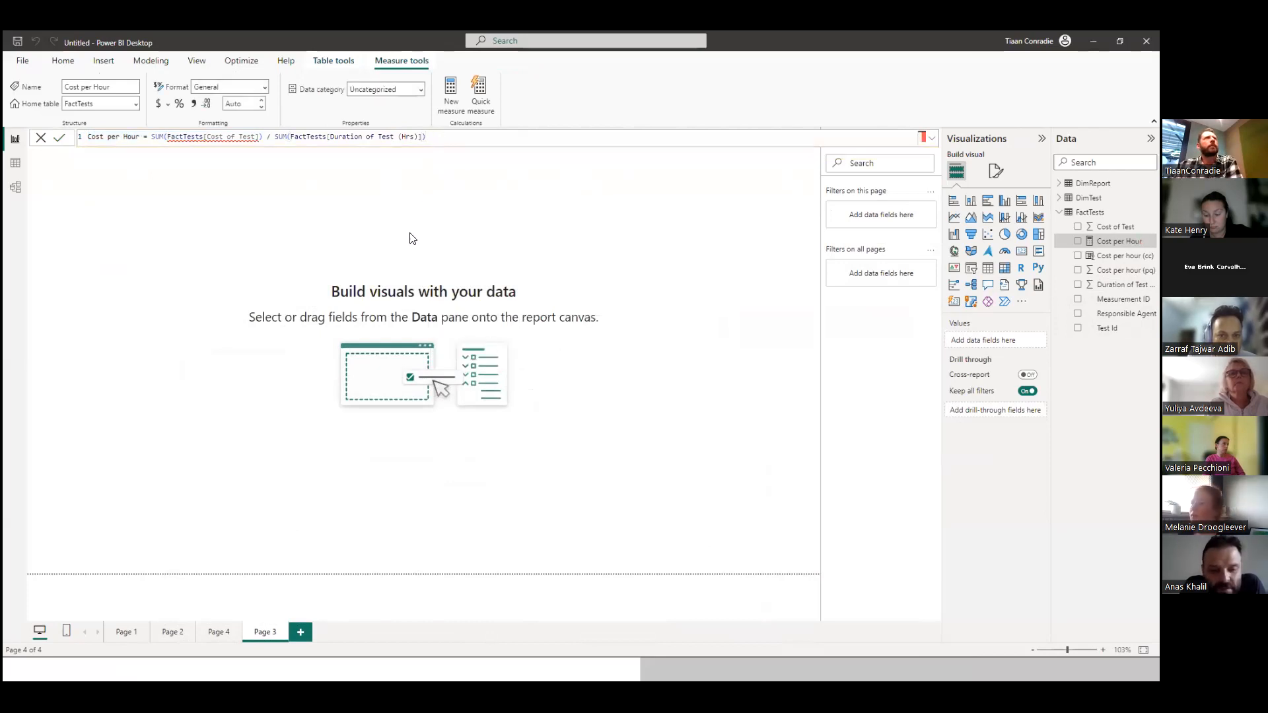
pyautogui.click(350, 235)
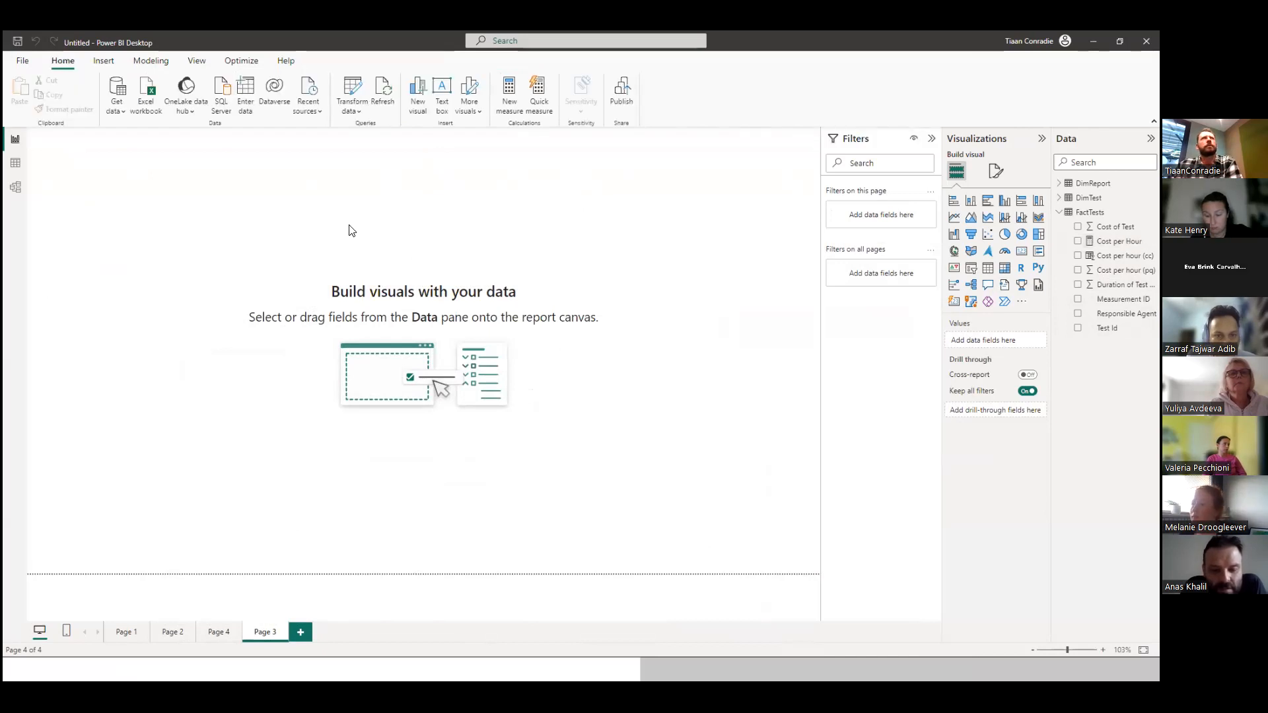
# Display the Cost per Hour measure's formula, check the FactTests columns in the table view and return to the report view.
pyautogui.click(1118, 241)
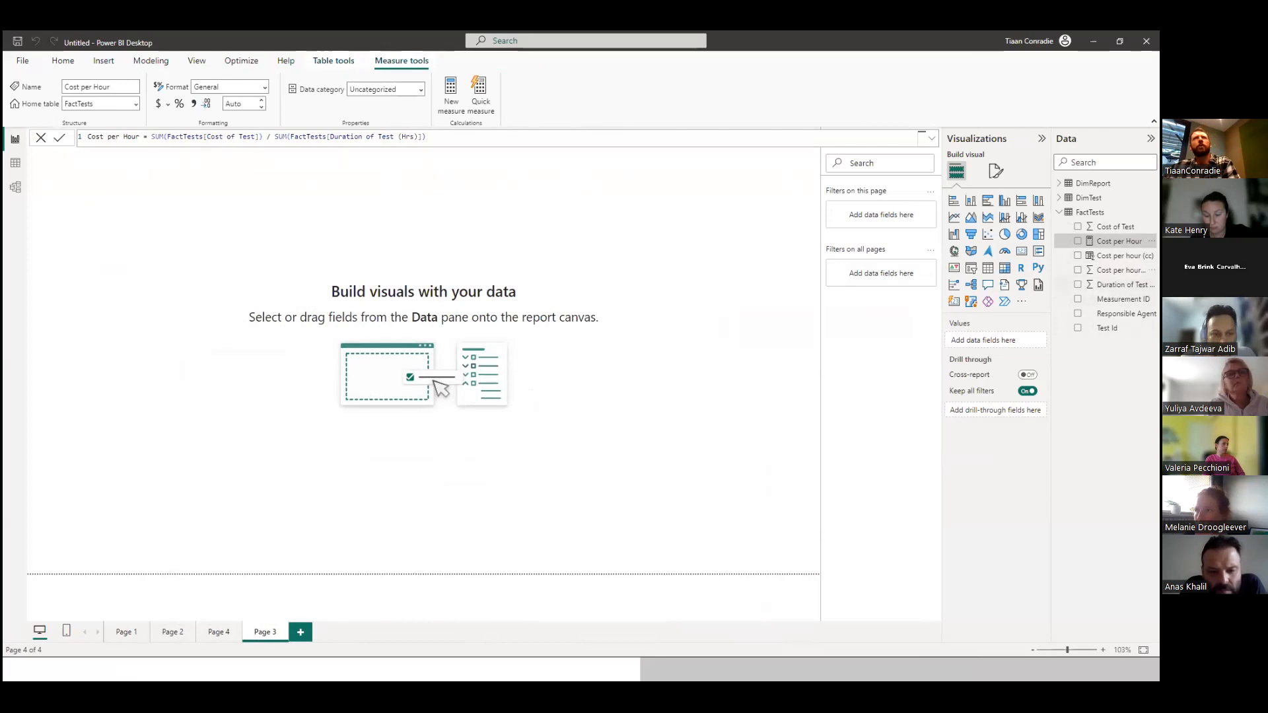
pyautogui.click(14, 165)
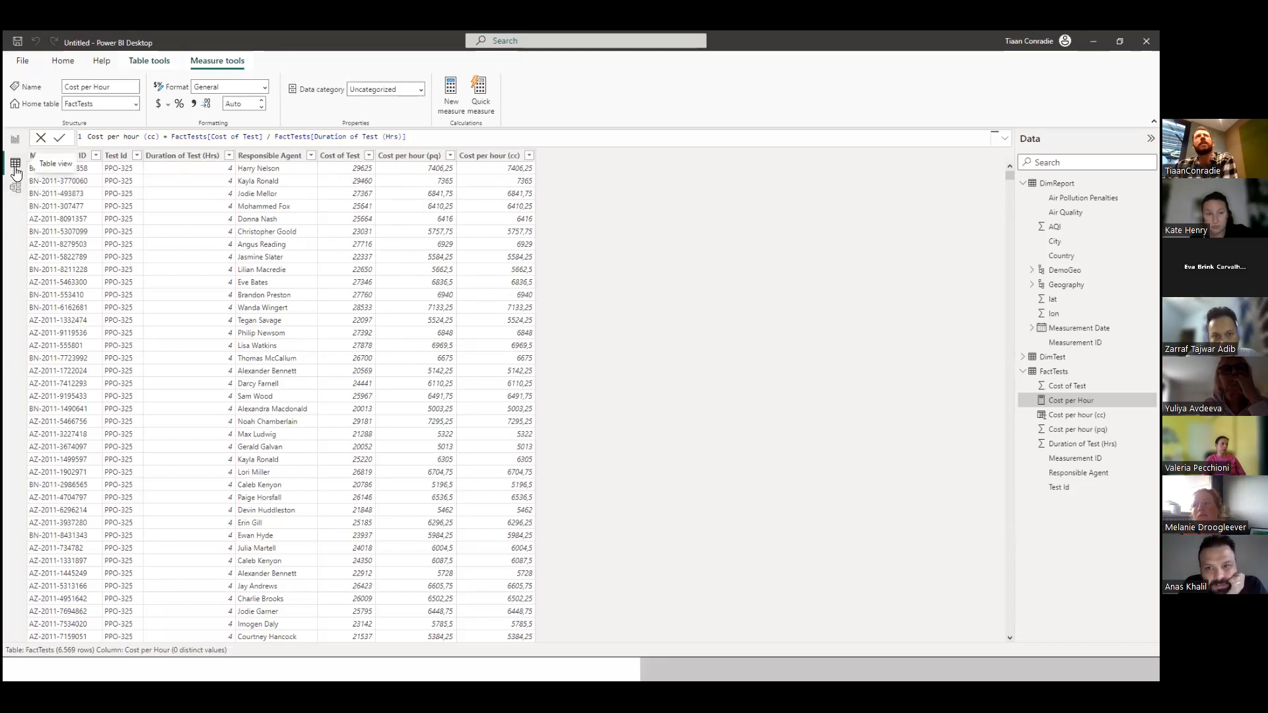
pyautogui.click(16, 138)
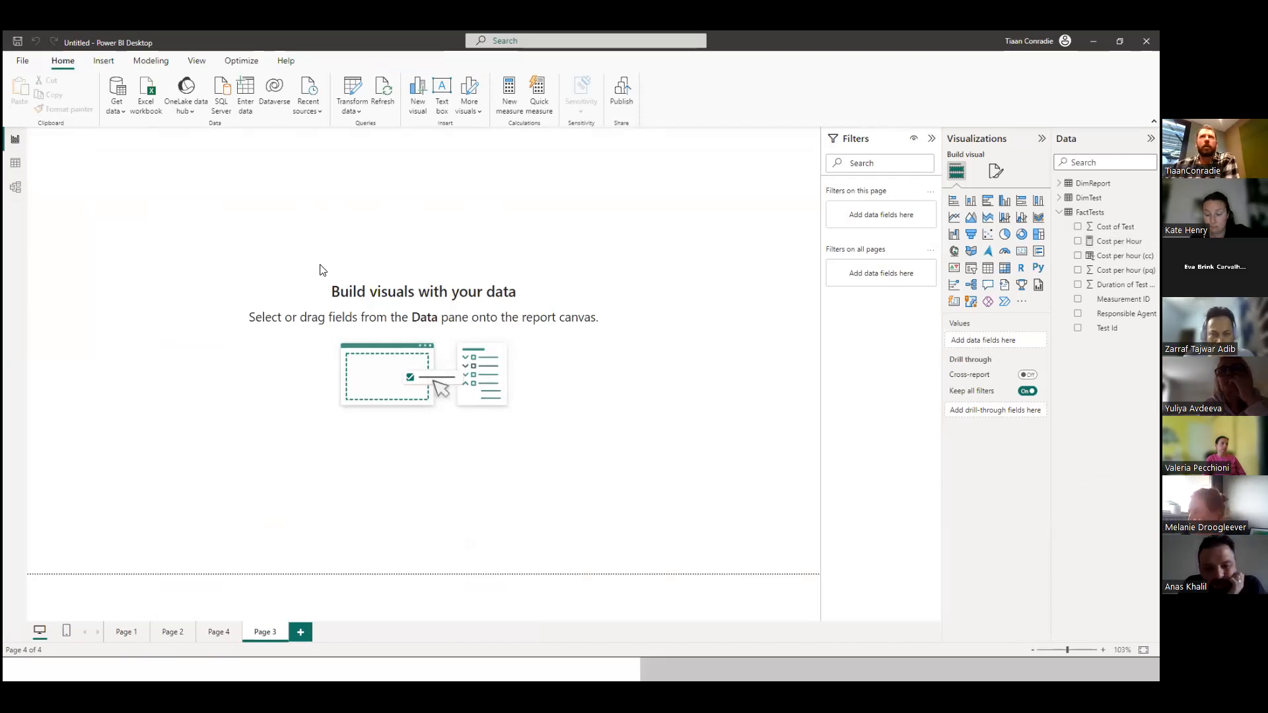
# Add a wide table visual in the upper part of Page 3 with the Test Id and Cost of Test fields.
pyautogui.click(987, 270)
pyautogui.moveTo(127, 203); pyautogui.dragTo(132, 269)
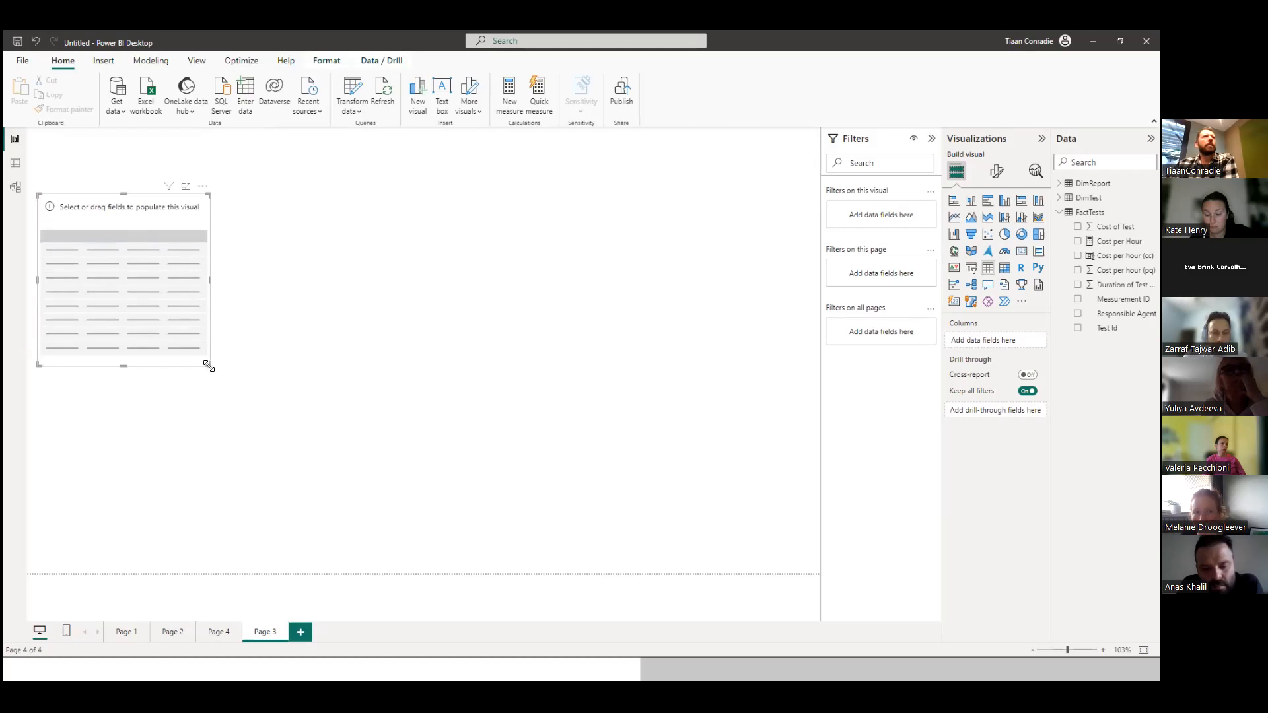
pyautogui.moveTo(209, 364); pyautogui.dragTo(577, 326)
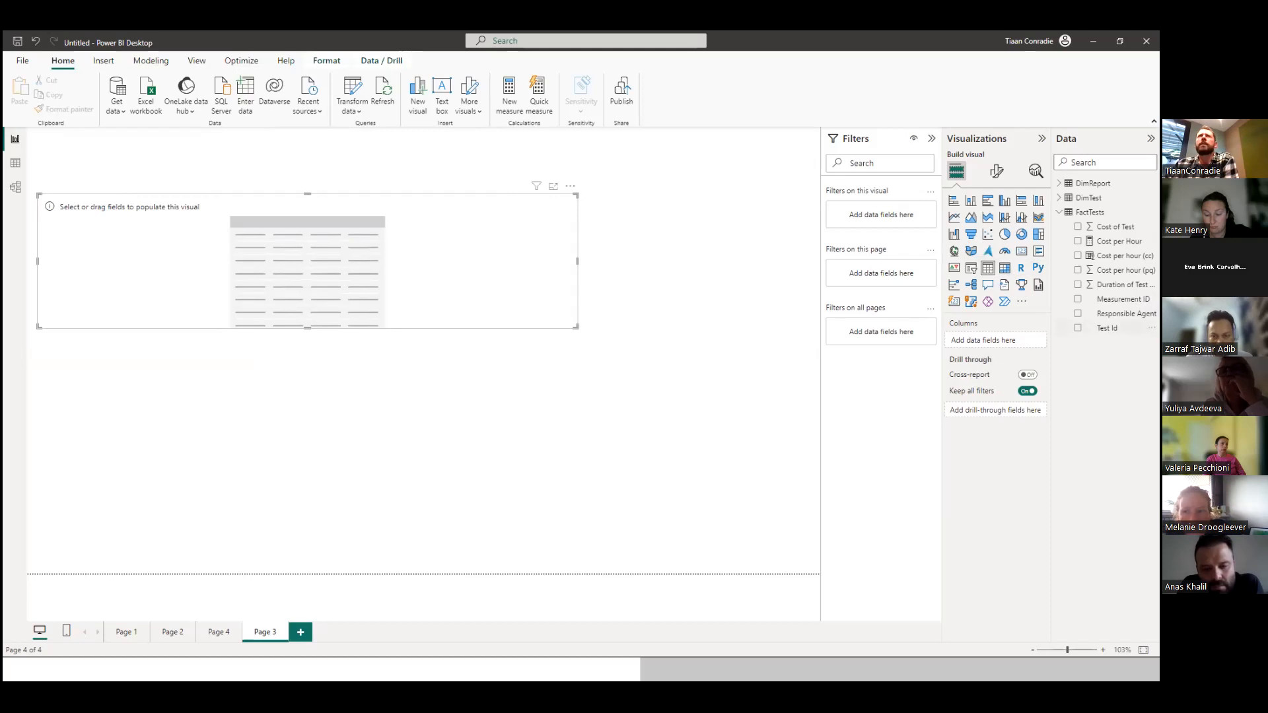
pyautogui.moveTo(1107, 328); pyautogui.dragTo(342, 276)
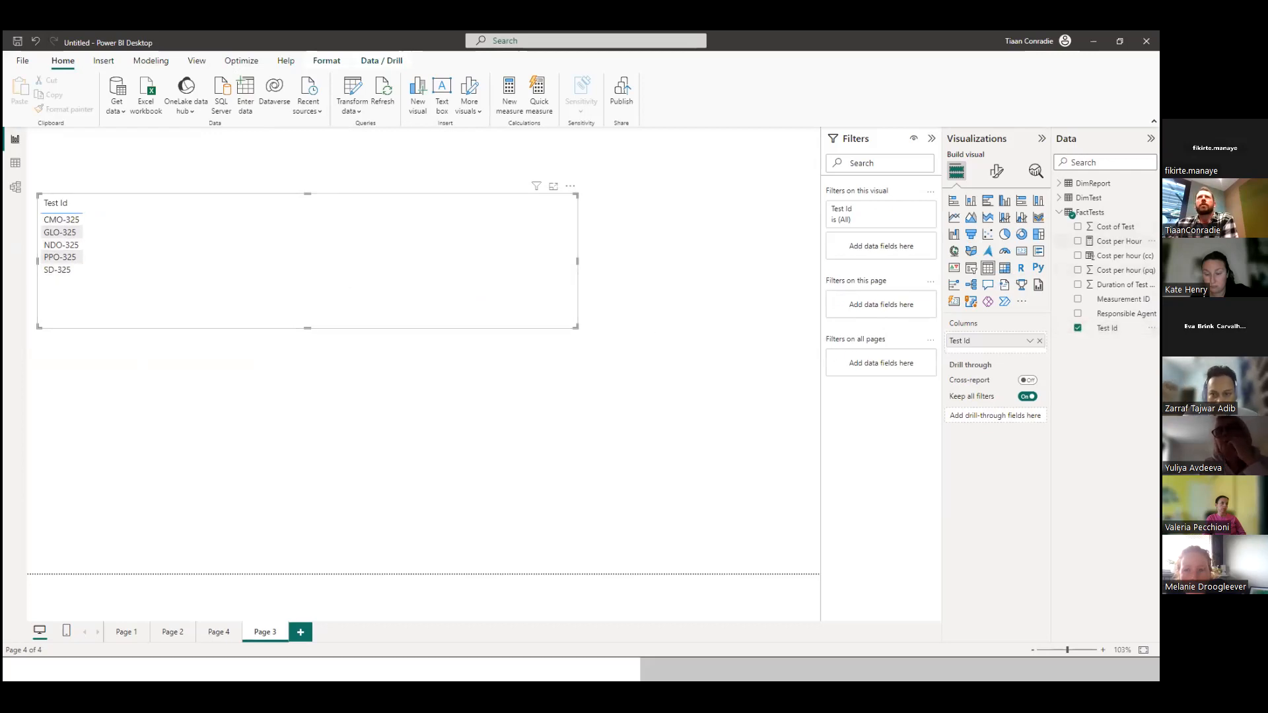
pyautogui.moveTo(1116, 226); pyautogui.dragTo(191, 259)
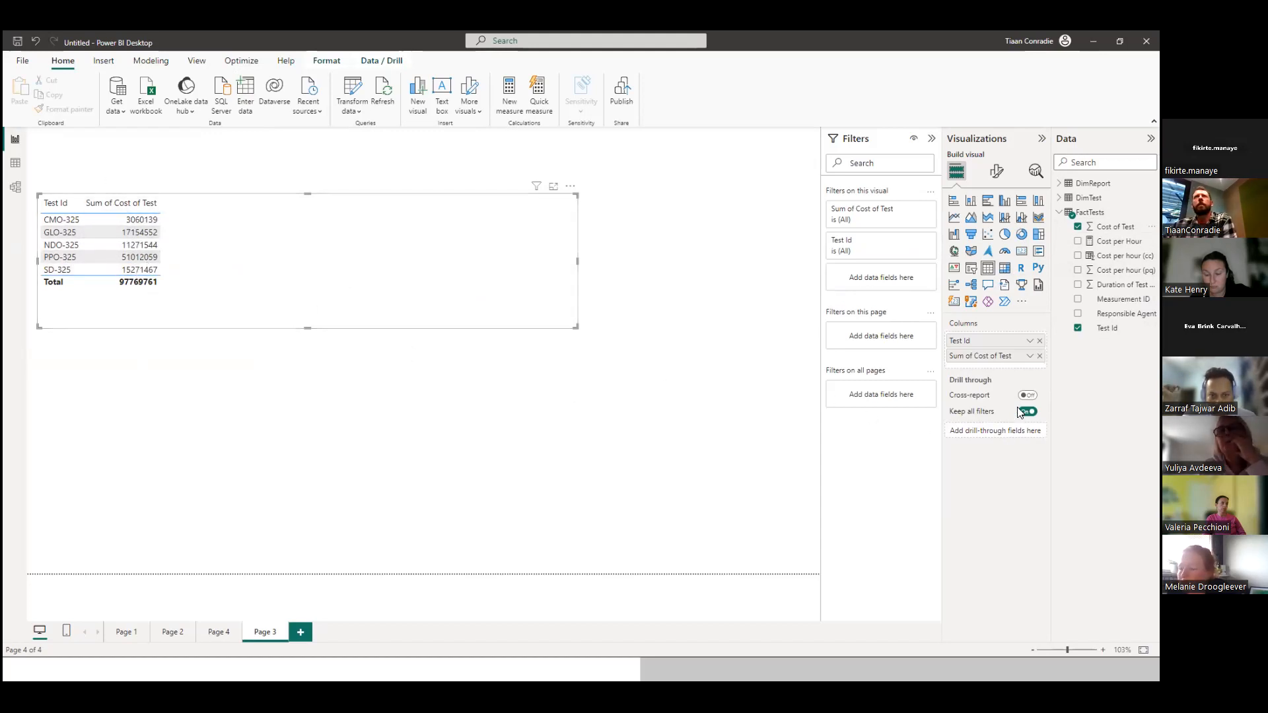
# Add Cost per hour (pq) to the table visual and summarize it as an average.
pyautogui.moveTo(1120, 270); pyautogui.dragTo(228, 246)
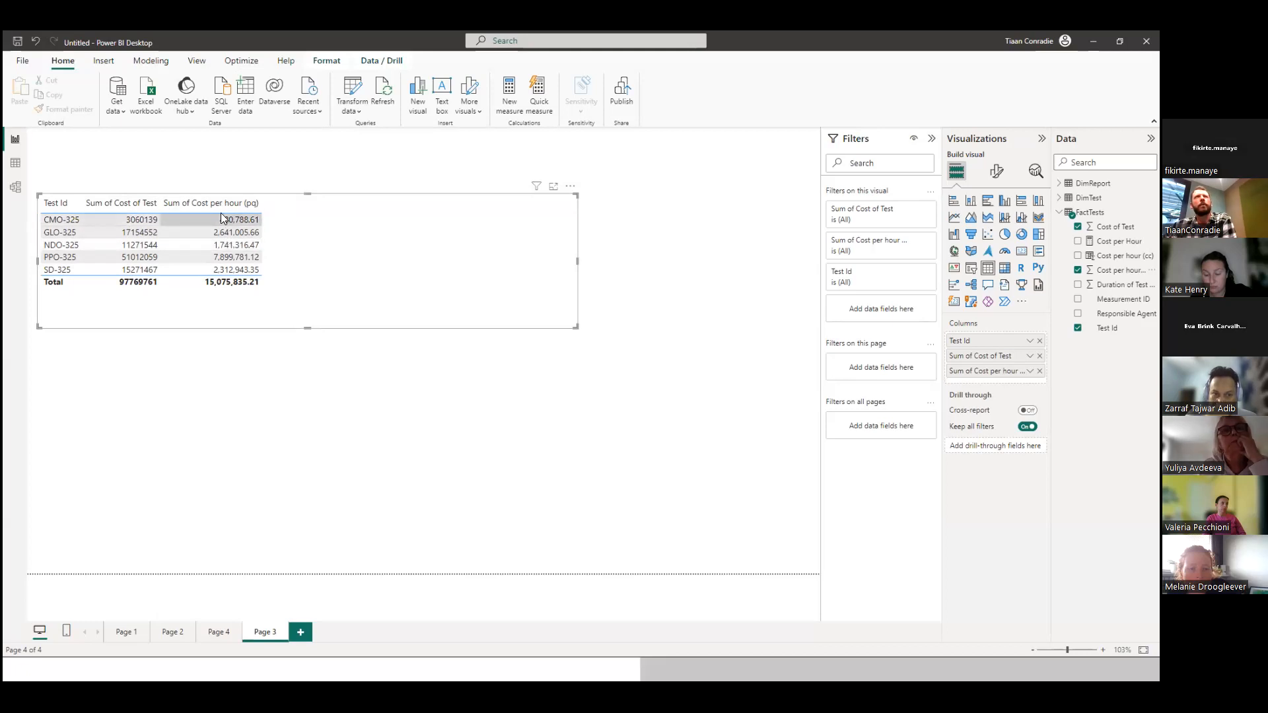
pyautogui.click(1030, 371)
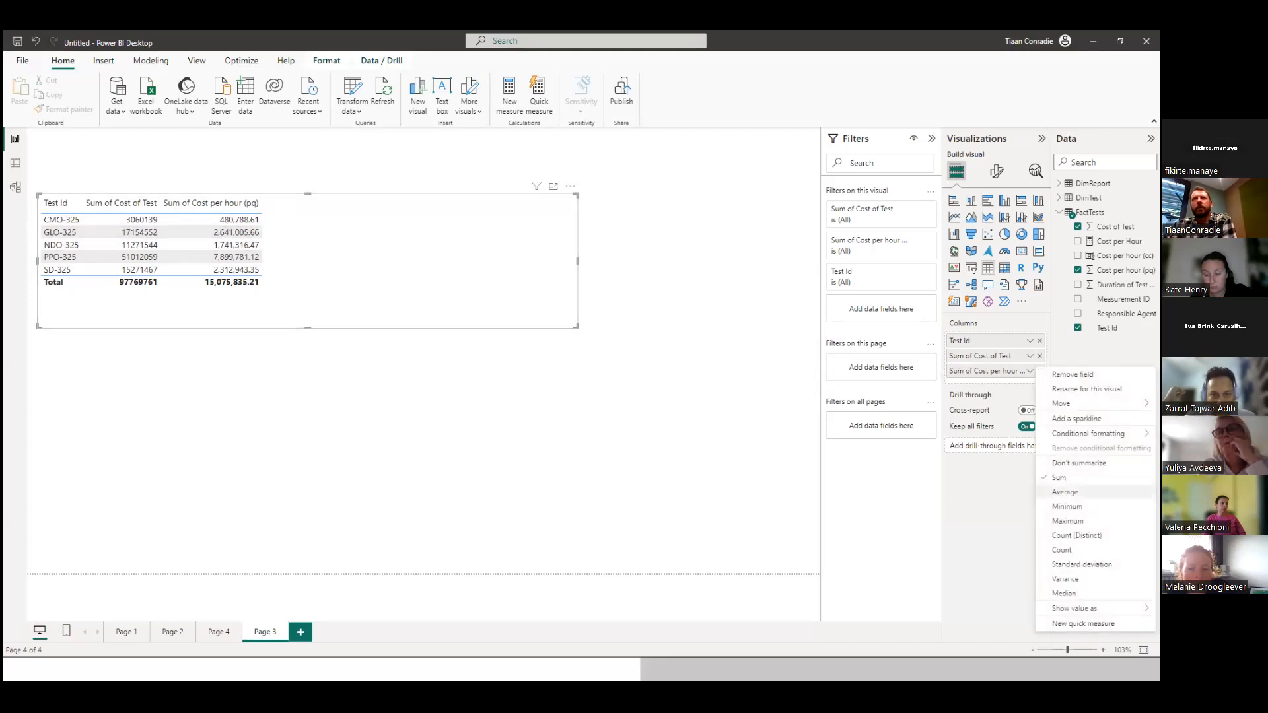
pyautogui.click(1065, 492)
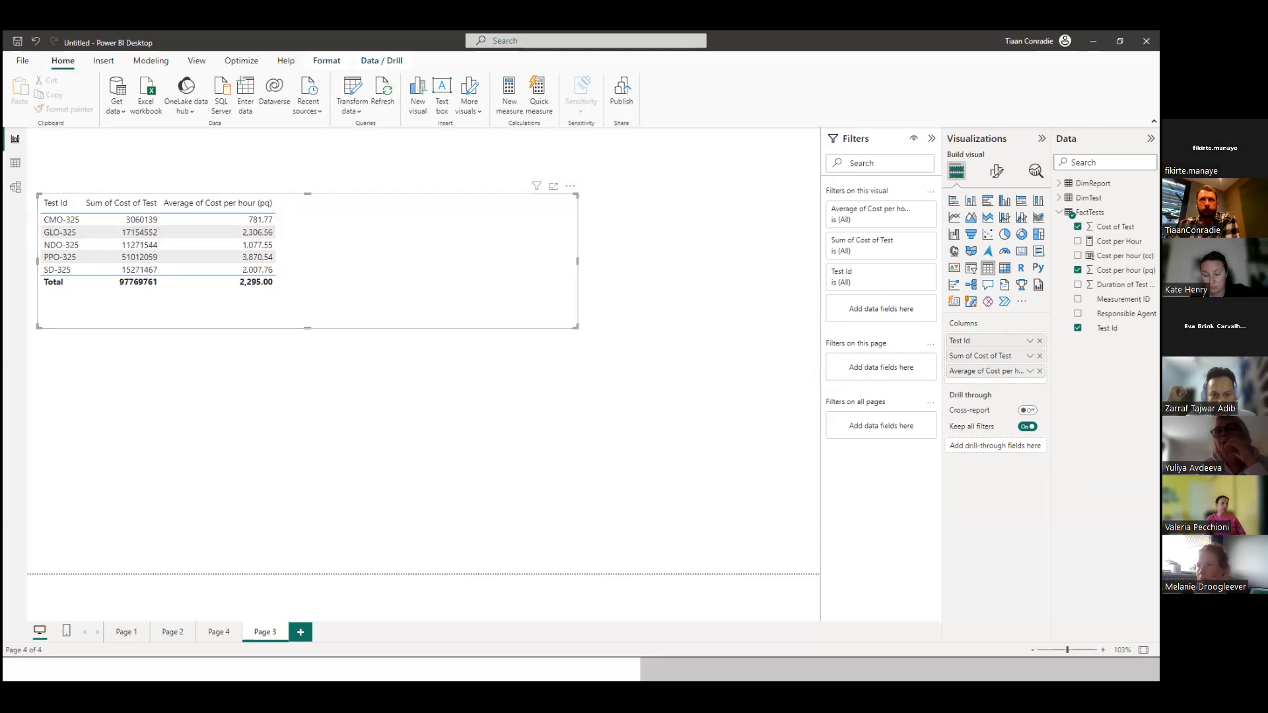
# Add Cost per hour (cc) to the table visual as an average, followed by the Cost per Hour measure.
pyautogui.moveTo(1121, 255); pyautogui.dragTo(360, 257)
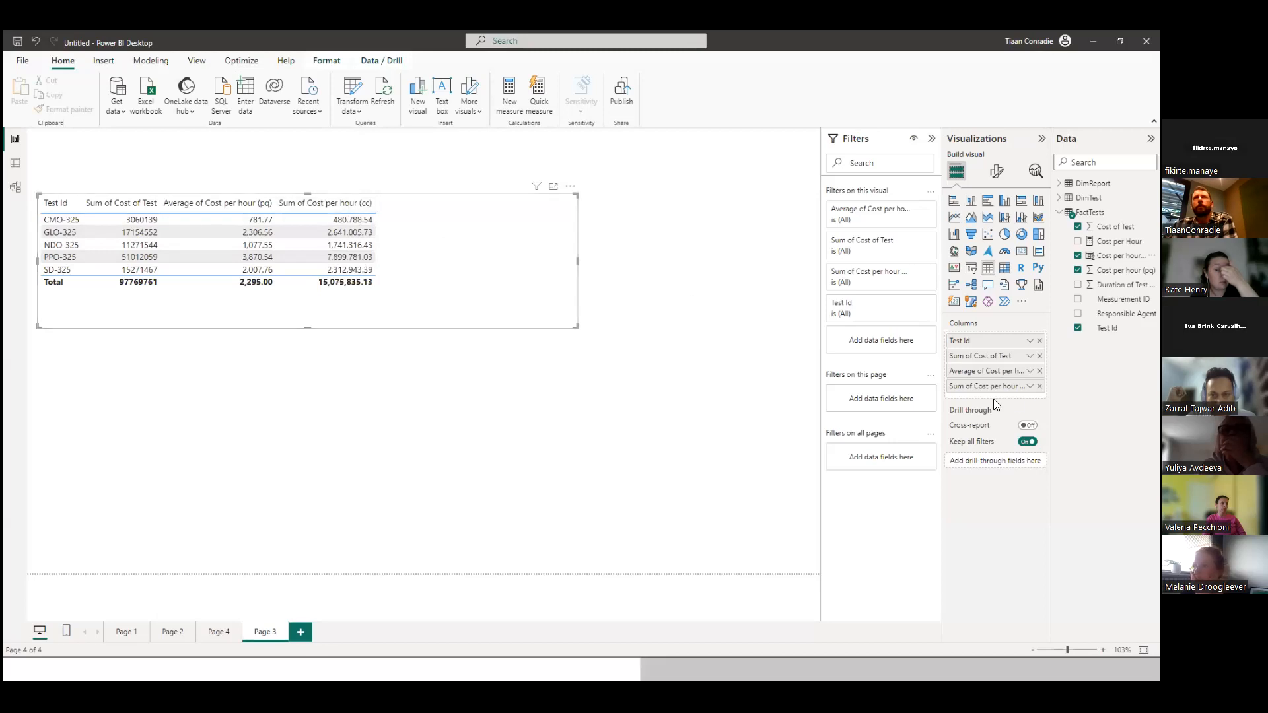
pyautogui.click(1030, 385)
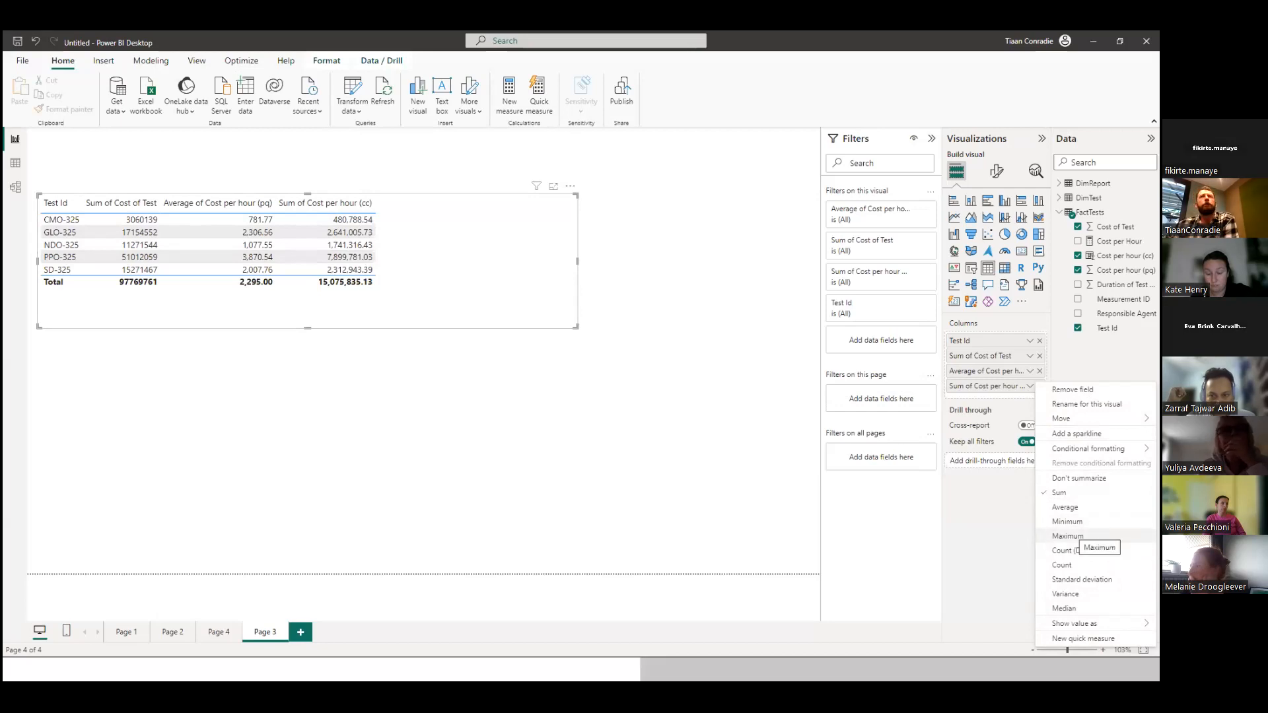
pyautogui.click(1065, 506)
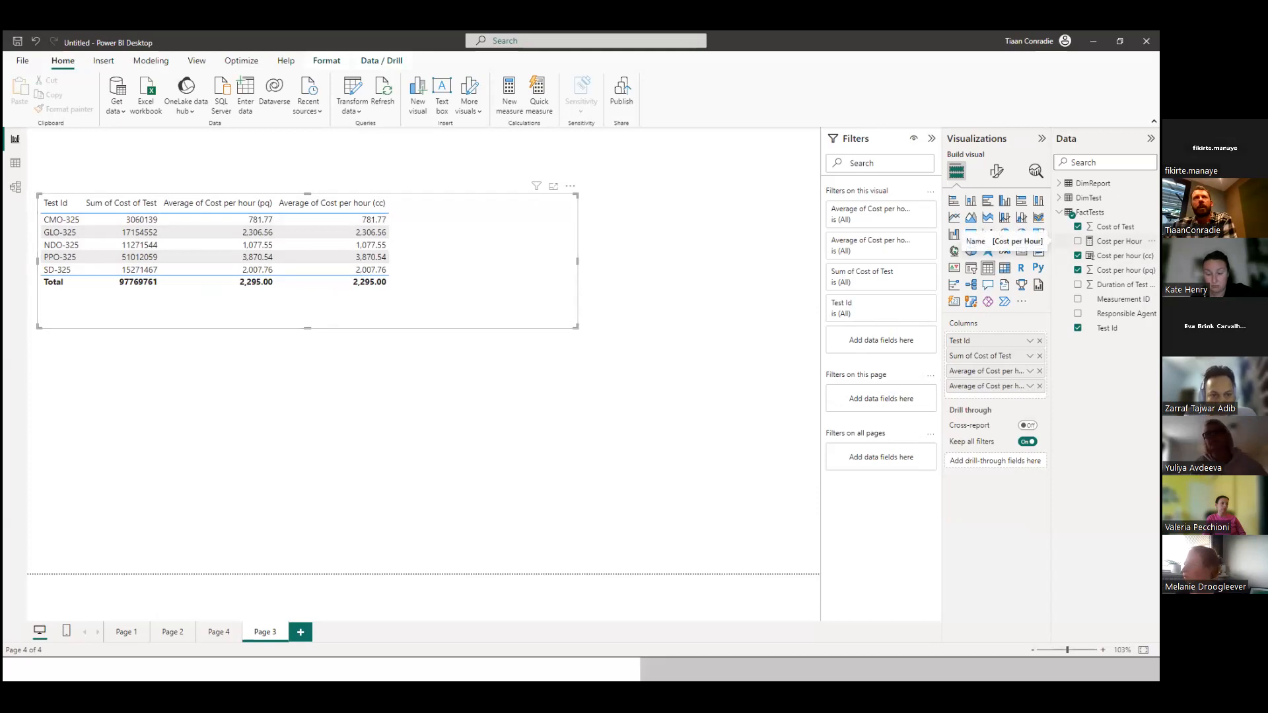
pyautogui.moveTo(1120, 241); pyautogui.dragTo(487, 266)
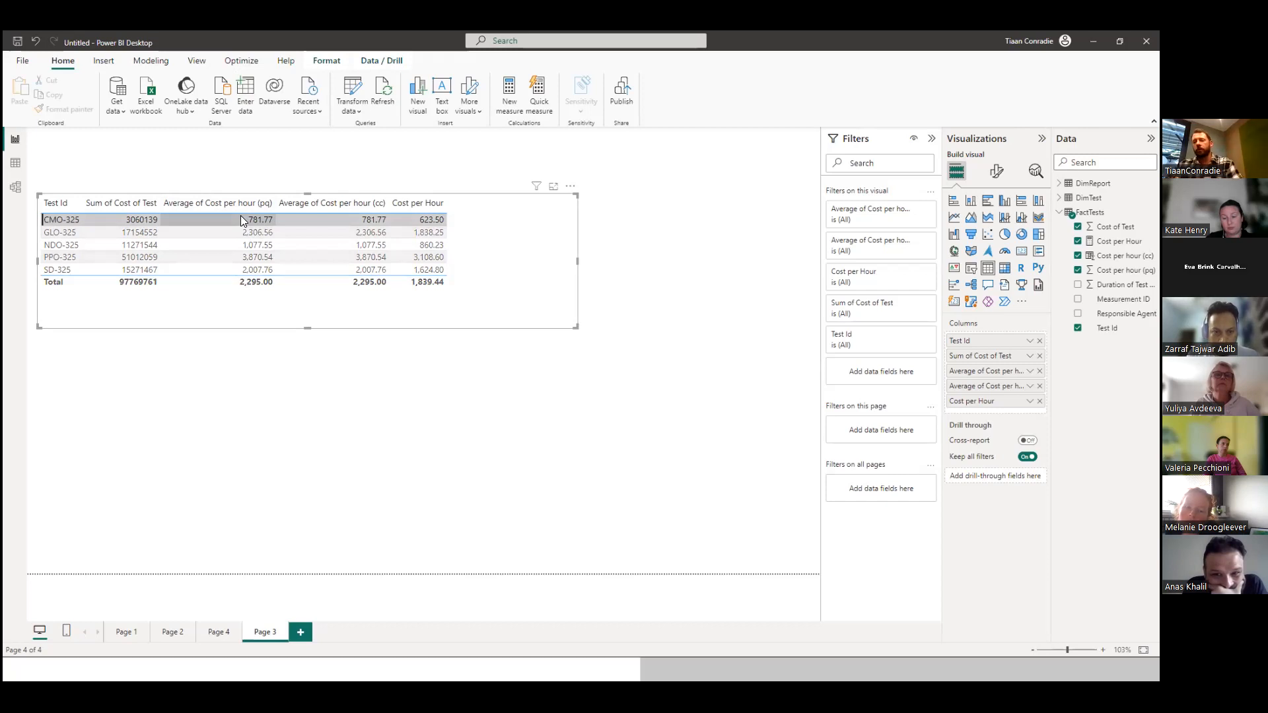
# Check the FactTests rows in the table view, return to the report and select the CMO-325 row.
pyautogui.click(16, 165)
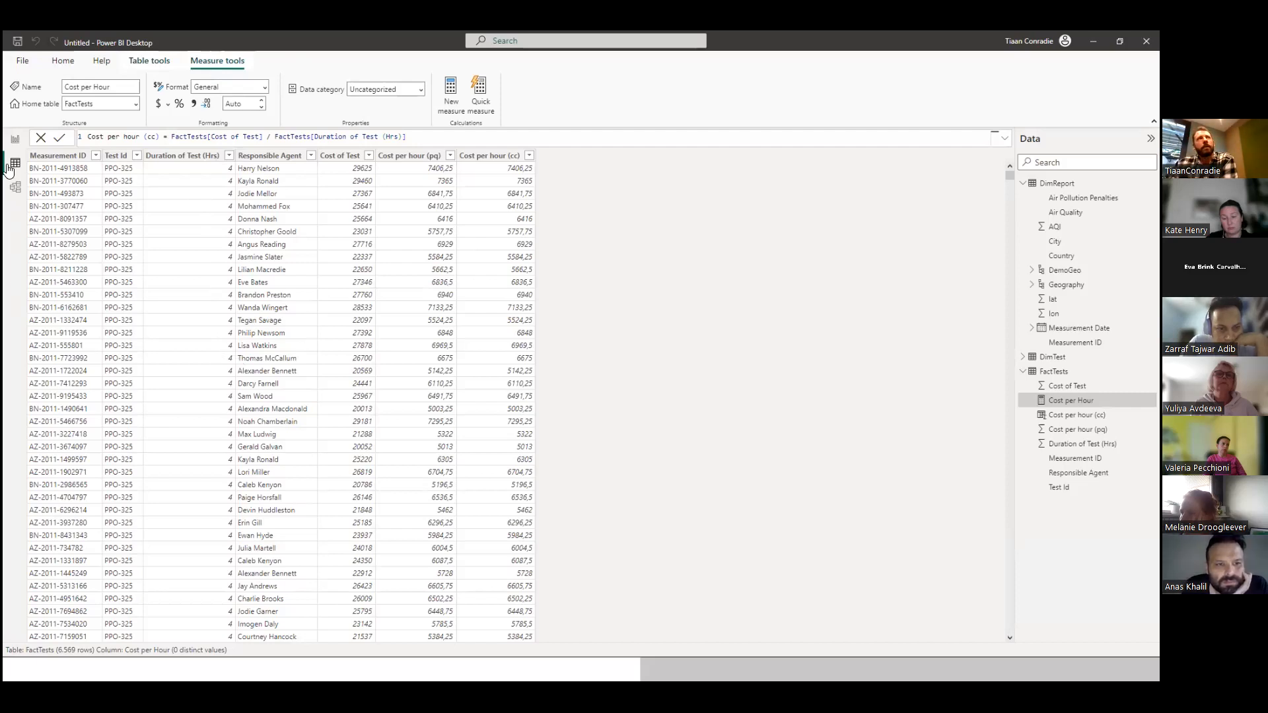
pyautogui.click(14, 138)
pyautogui.click(62, 219)
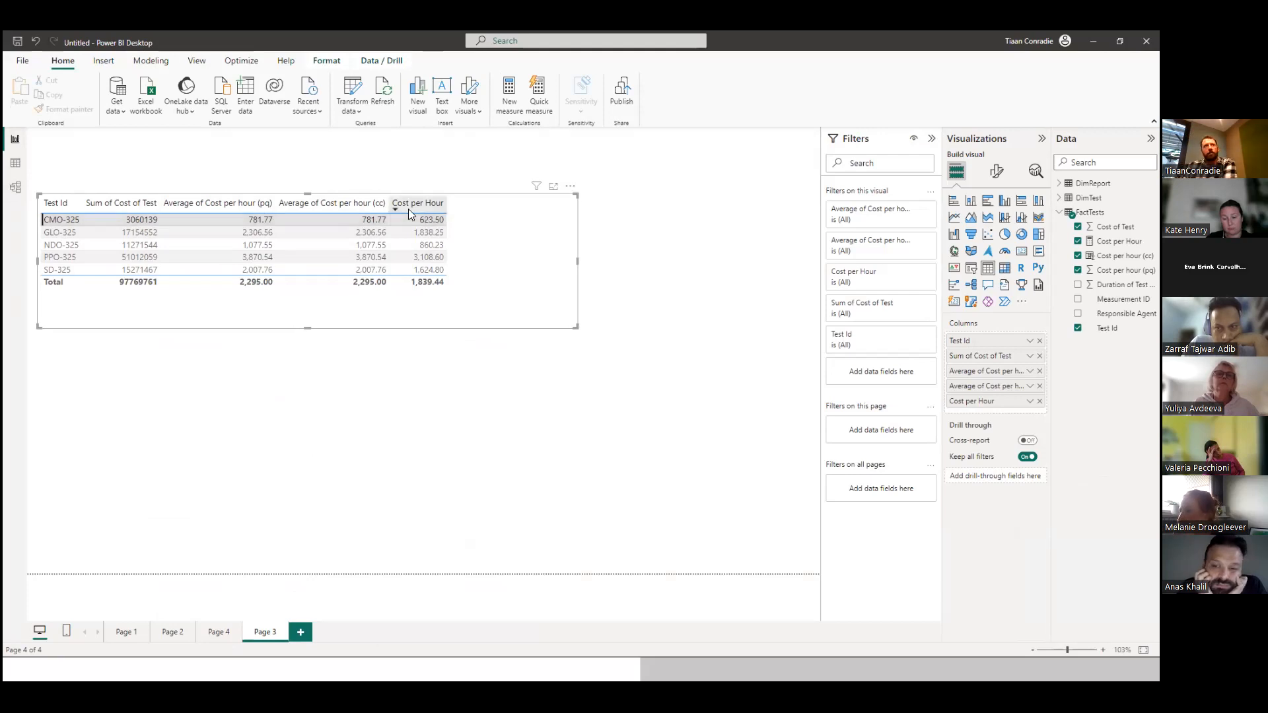
# Shrink the table visual to fit its contents and sort it descending by Average of Cost per hour (cc).
pyautogui.moveTo(307, 327); pyautogui.dragTo(307, 308)
pyautogui.moveTo(578, 247); pyautogui.dragTo(470, 247)
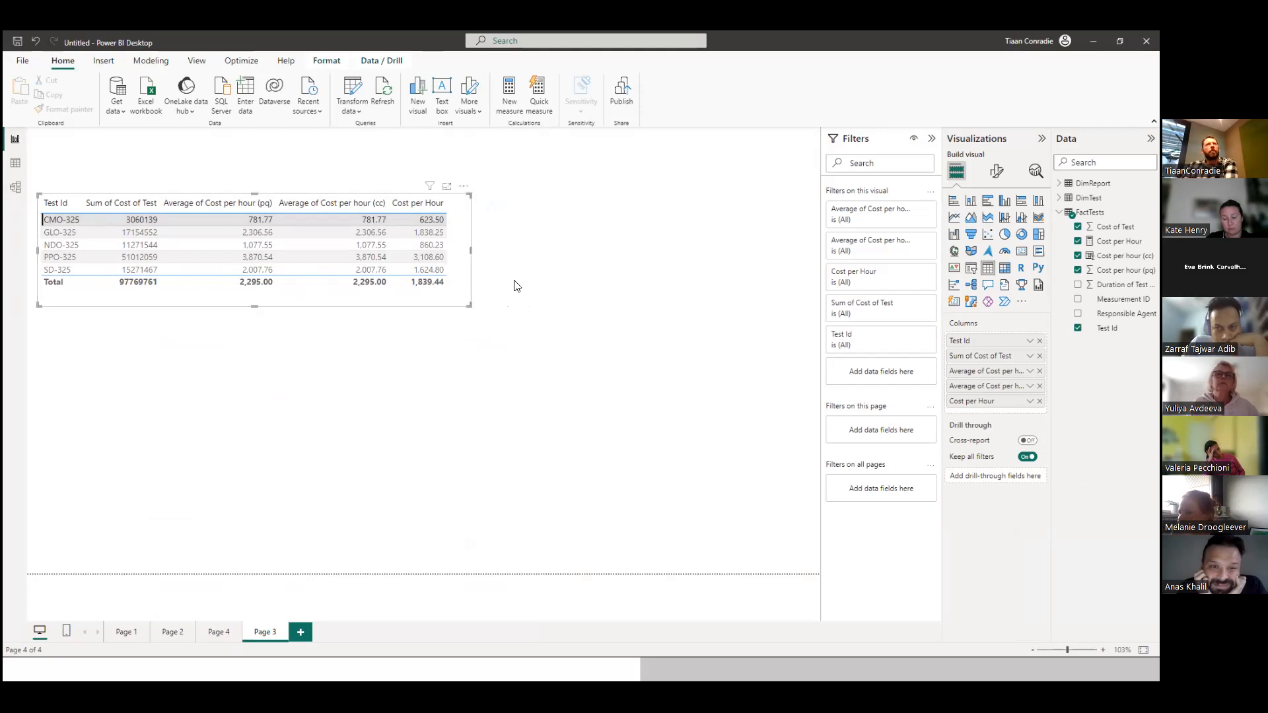
pyautogui.click(499, 340)
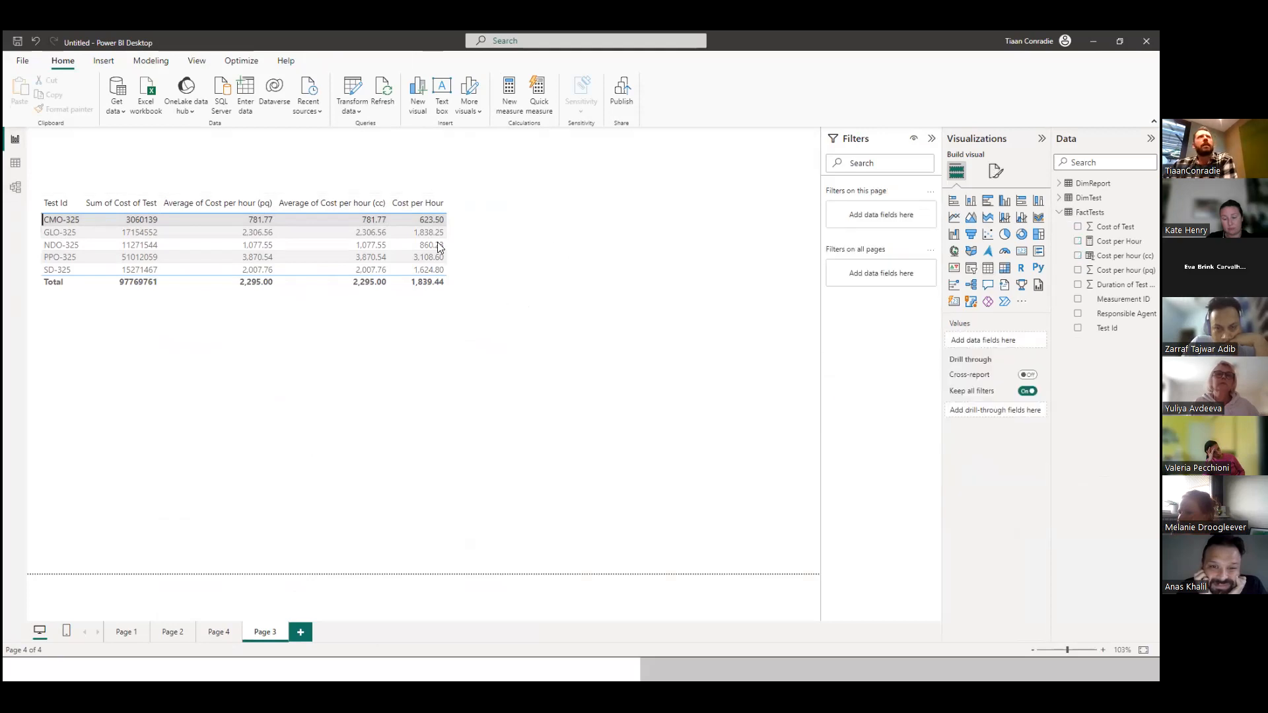
pyautogui.click(383, 203)
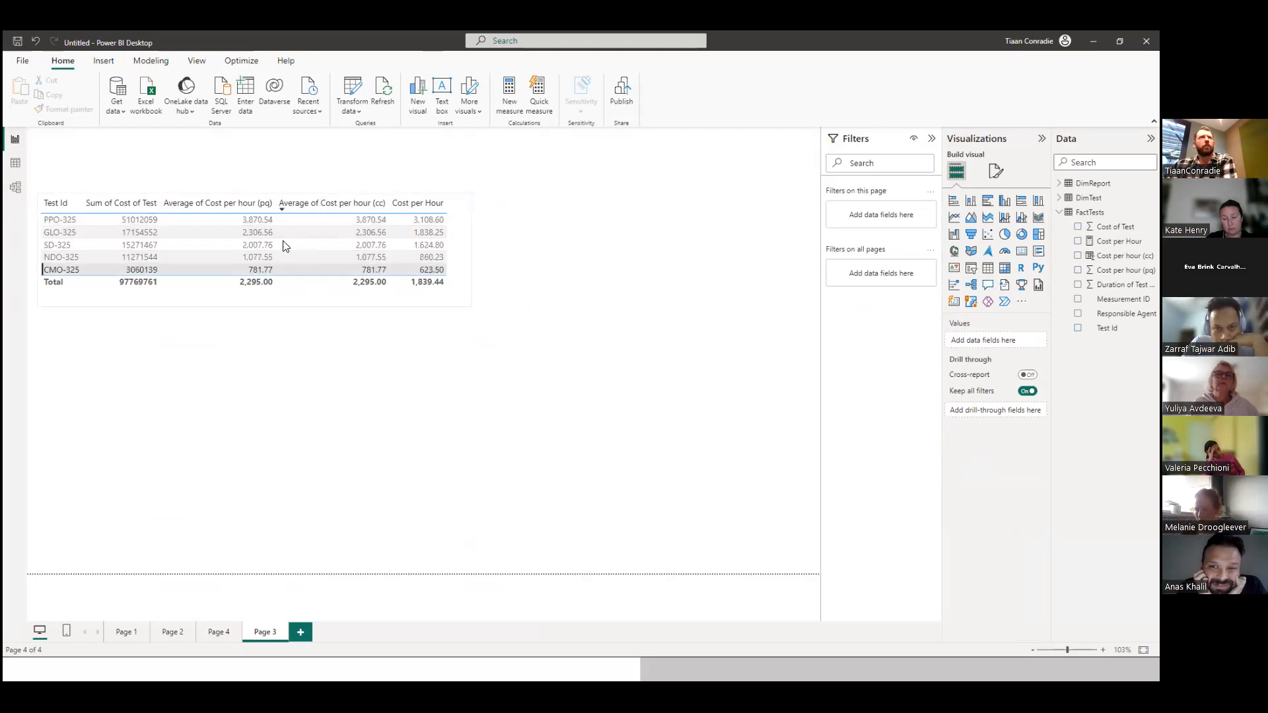
pyautogui.click(1022, 253)
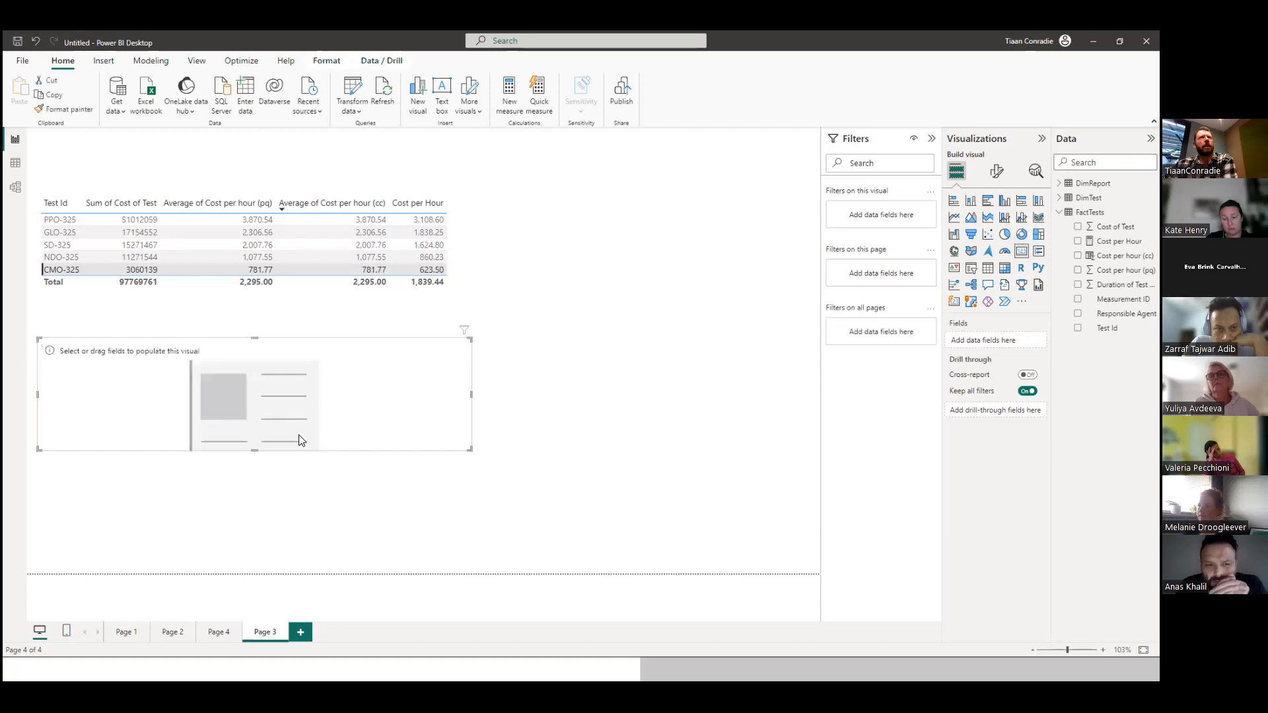
pyautogui.click(464, 329)
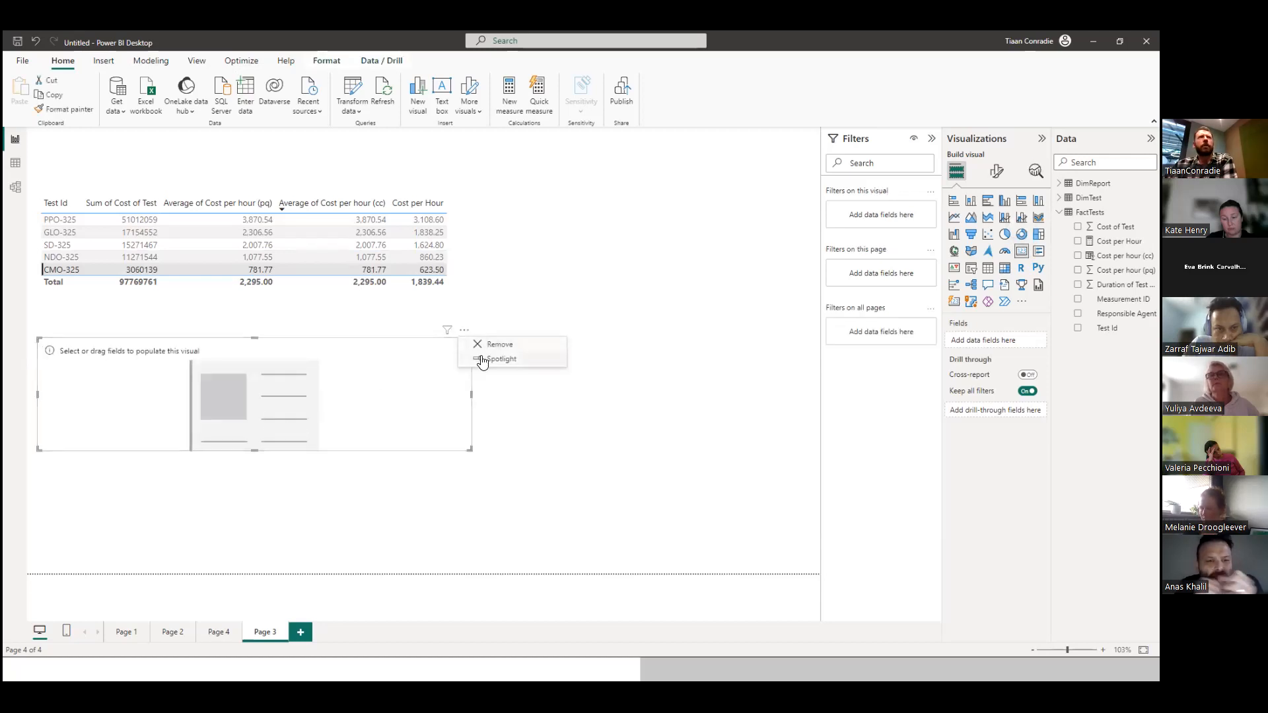
pyautogui.click(493, 345)
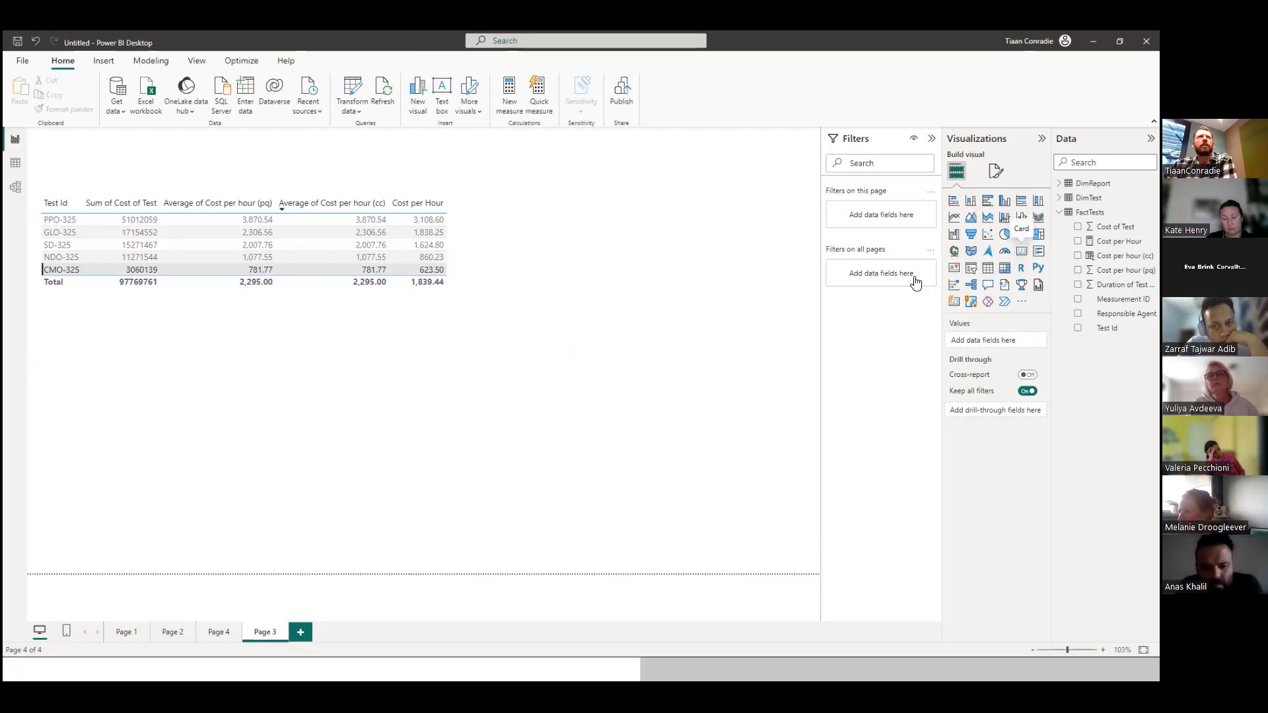
# Add a card showing the Cost per Hour measure below the table, narrow it to about half its width and make it taller.
pyautogui.moveTo(915, 282); pyautogui.dragTo(545, 363)
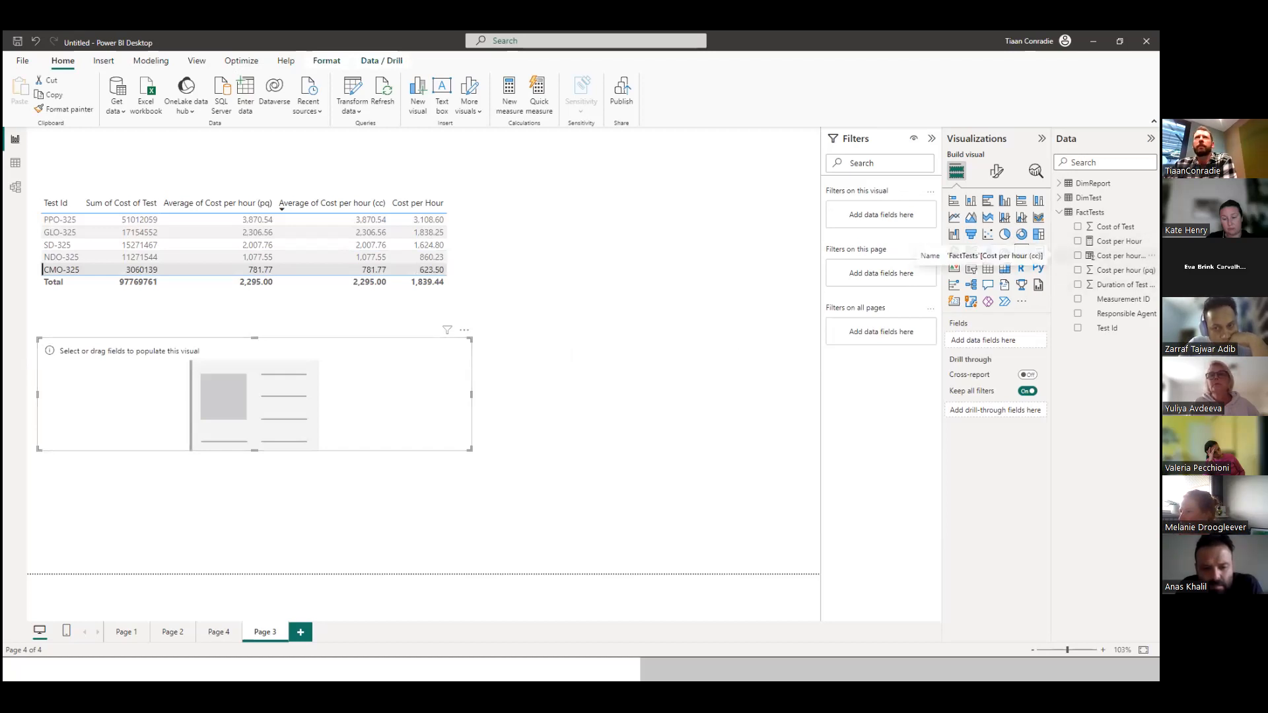
pyautogui.moveTo(1119, 241); pyautogui.dragTo(346, 394)
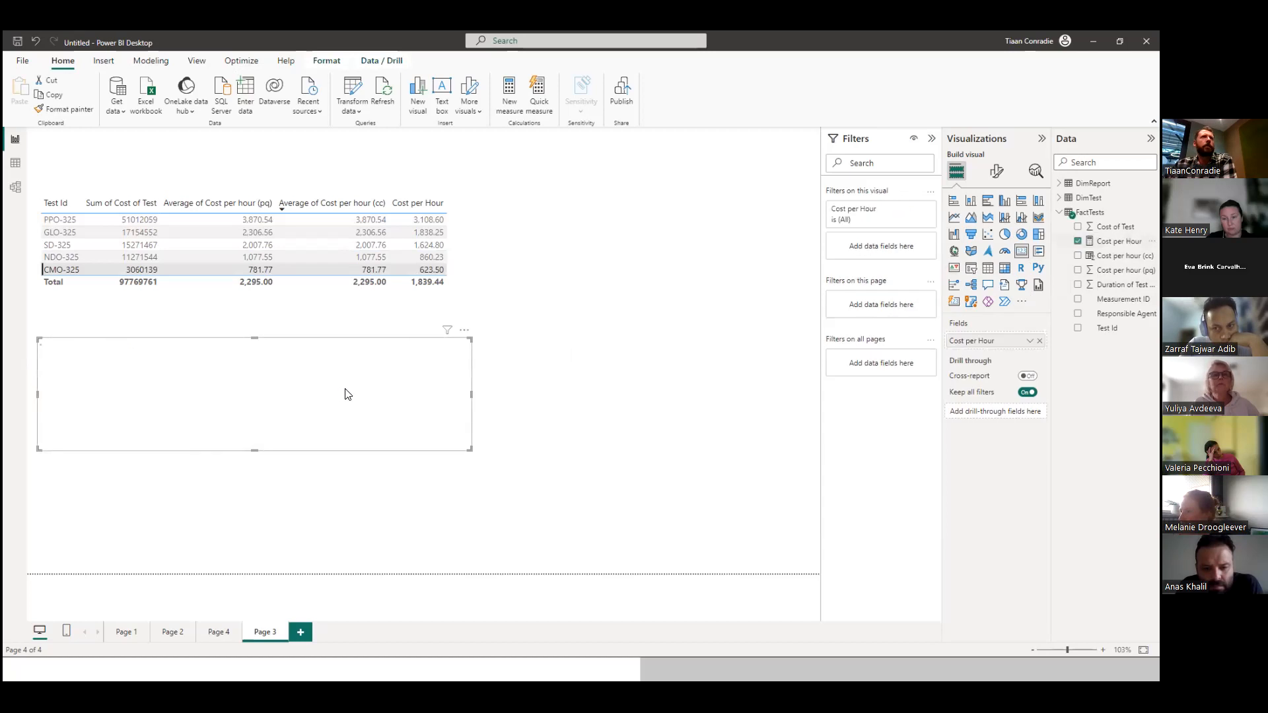
pyautogui.moveTo(467, 395); pyautogui.dragTo(281, 396)
pyautogui.click(331, 395)
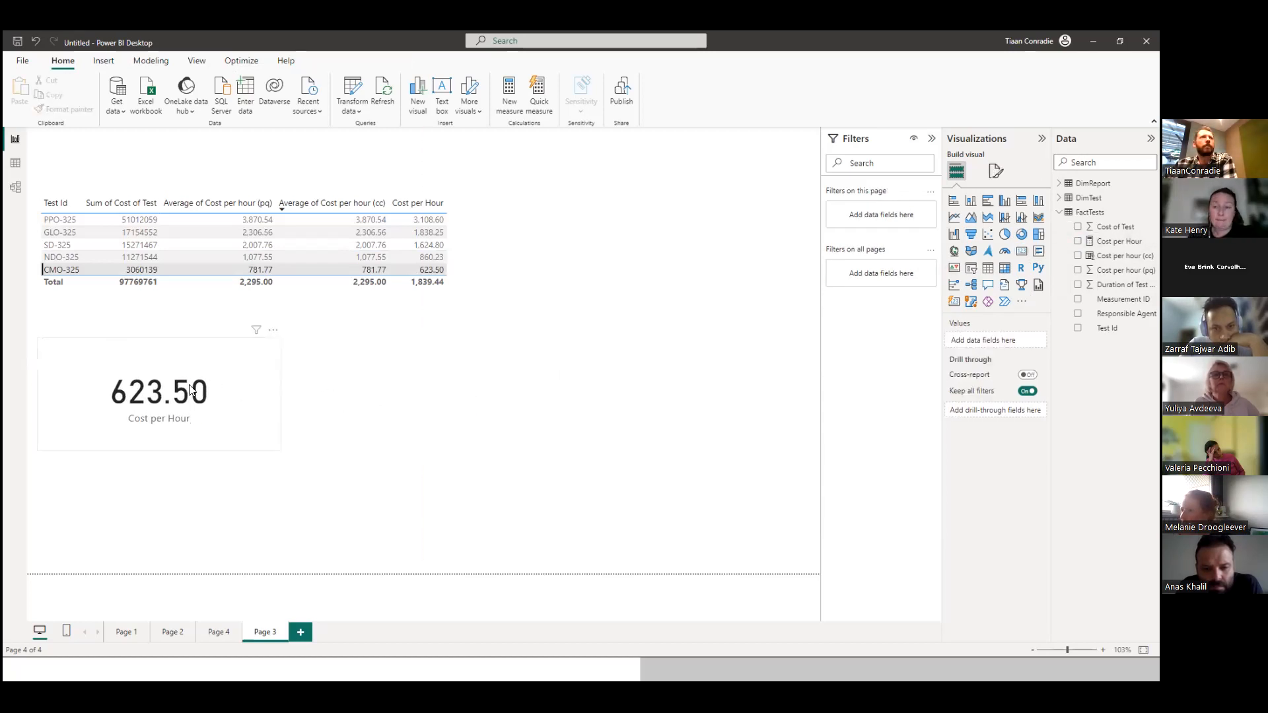
pyautogui.click(219, 367)
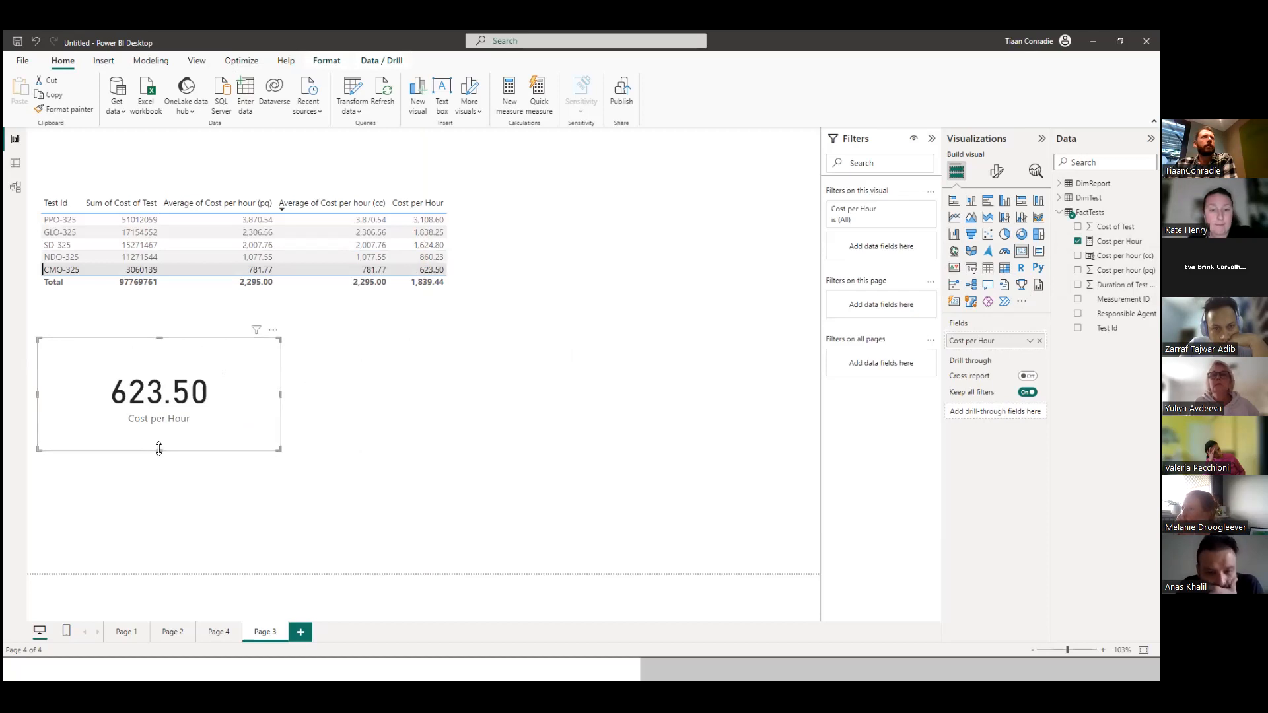
pyautogui.moveTo(159, 450); pyautogui.dragTo(158, 486)
pyautogui.click(368, 424)
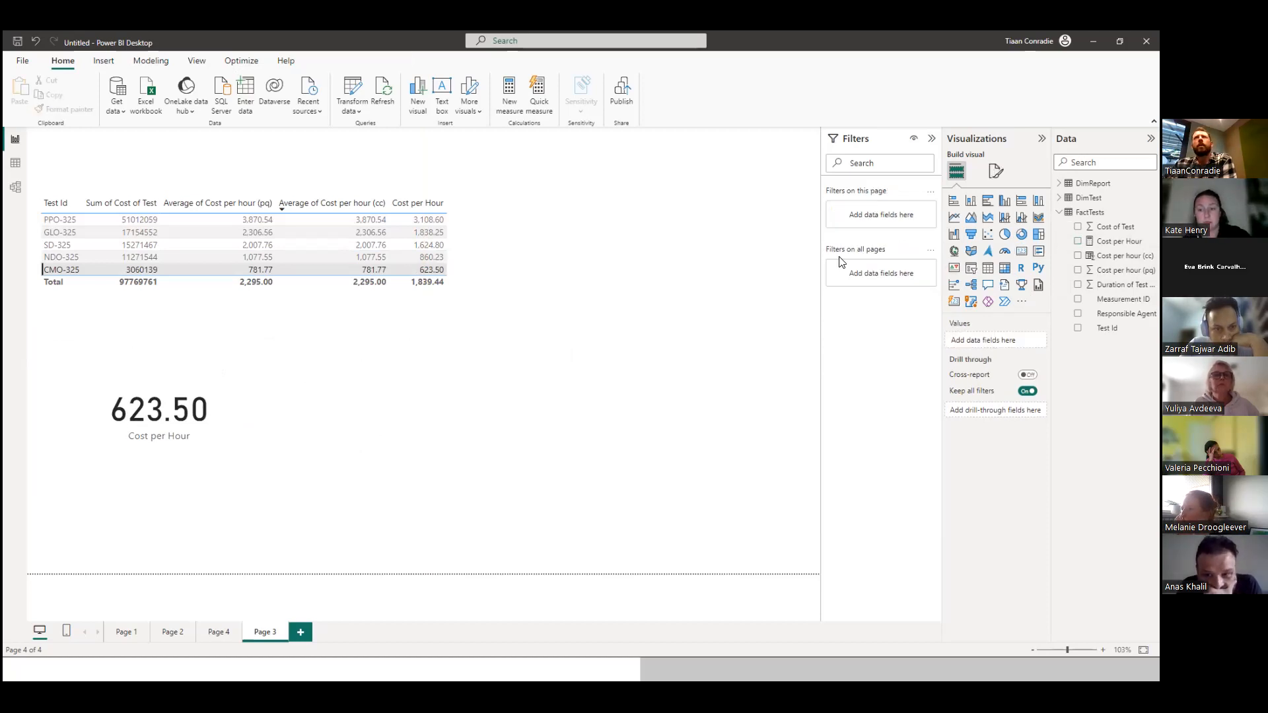
# Add a slicer beside the Cost per Hour card and assign it the Measurement ID field.
pyautogui.click(971, 268)
pyautogui.moveTo(359, 377); pyautogui.dragTo(370, 382)
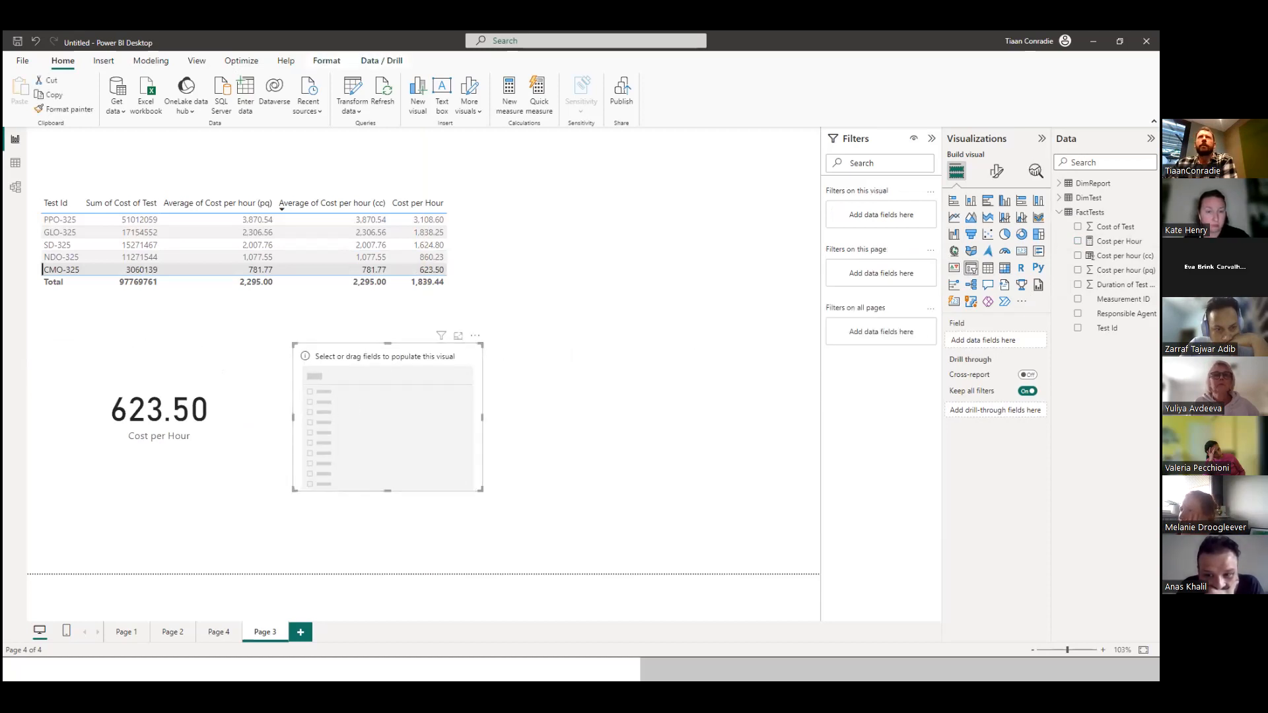
pyautogui.moveTo(1120, 299); pyautogui.dragTo(440, 422)
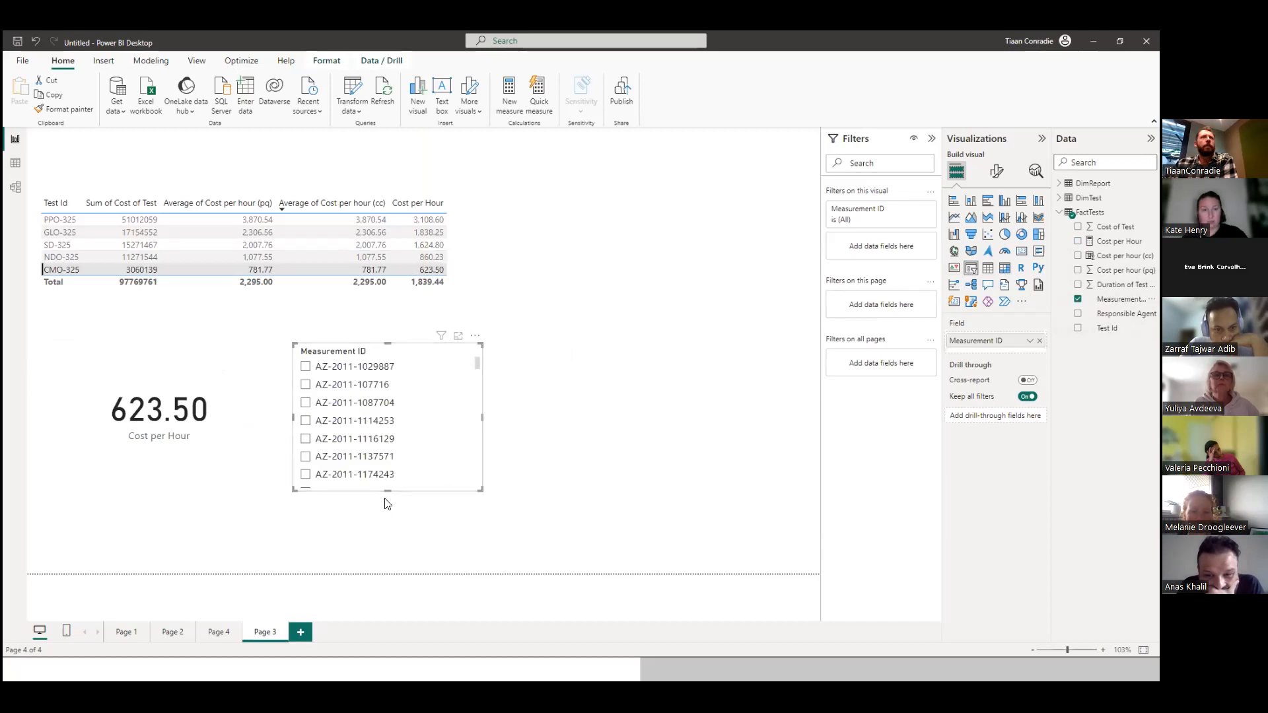
# Shorten the slicer slightly and replace its Measurement ID field with Responsible Agent.
pyautogui.moveTo(388, 489); pyautogui.dragTo(390, 471)
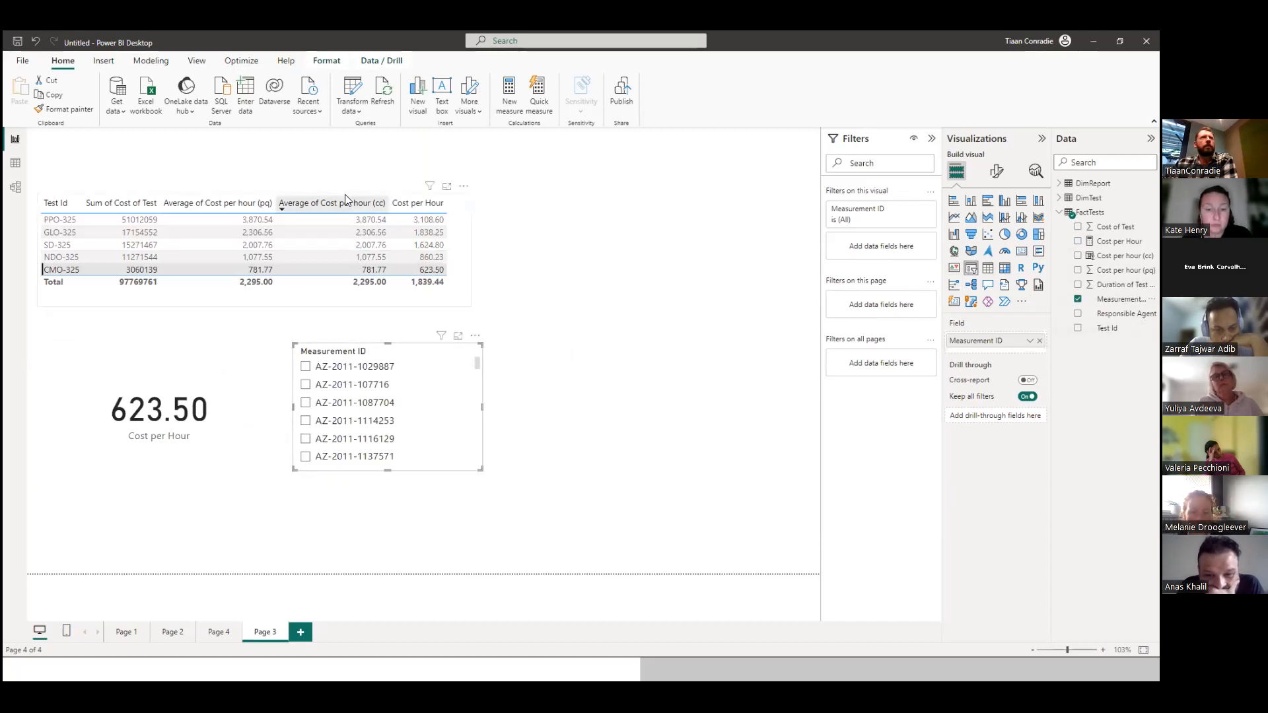
pyautogui.click(475, 335)
pyautogui.click(646, 348)
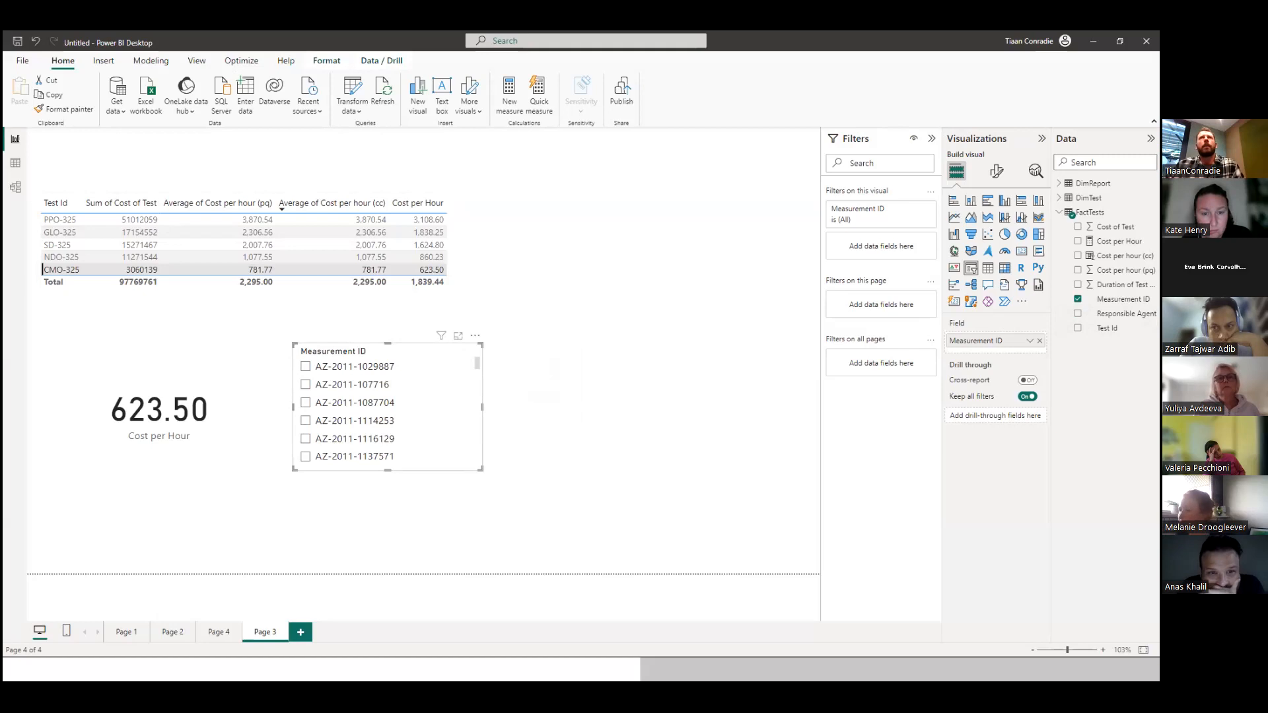
pyautogui.click(1078, 299)
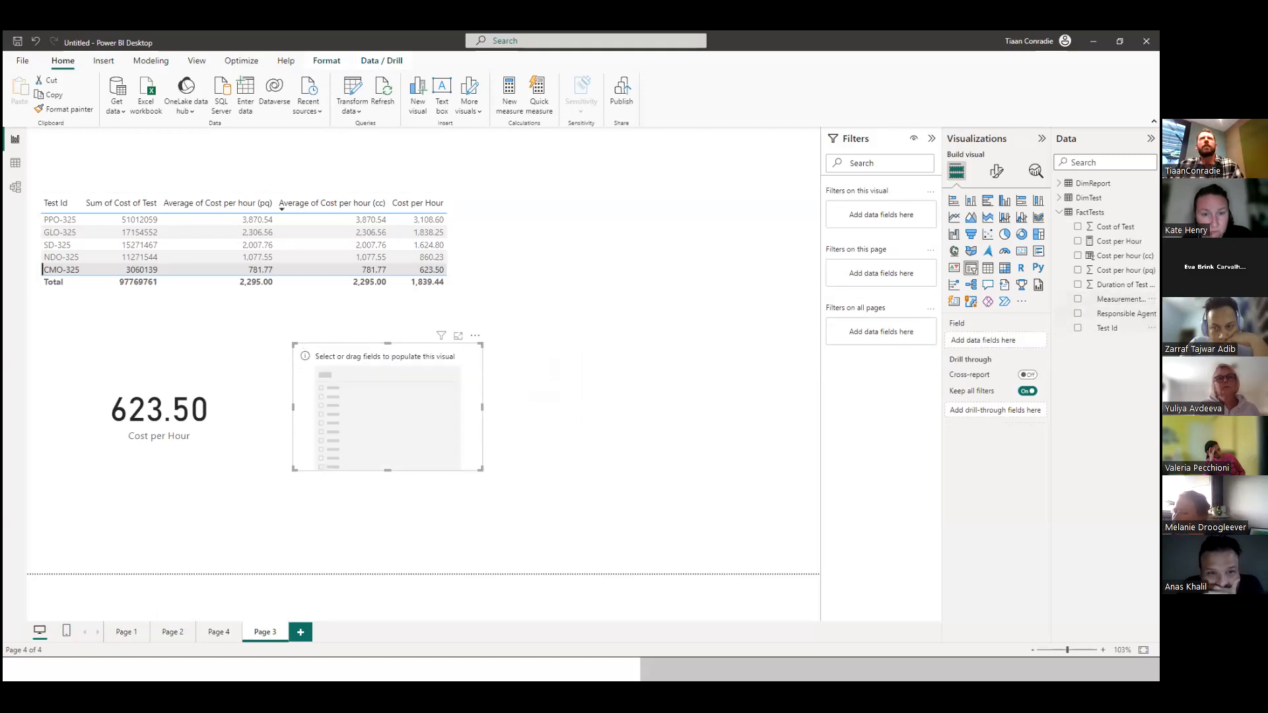
pyautogui.click(1078, 313)
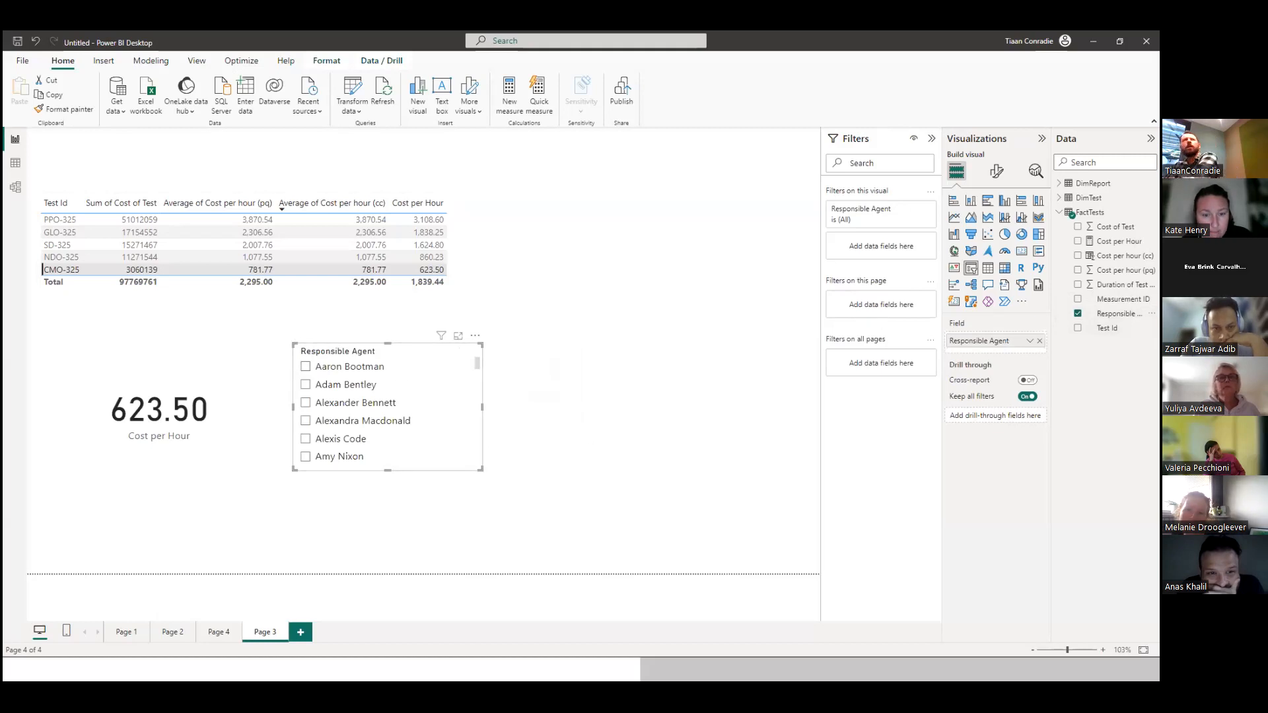
# Filter the page by the first four agents in the slicer in turn, then return to the first agent to compare the Cost per Hour results.
pyautogui.click(305, 367)
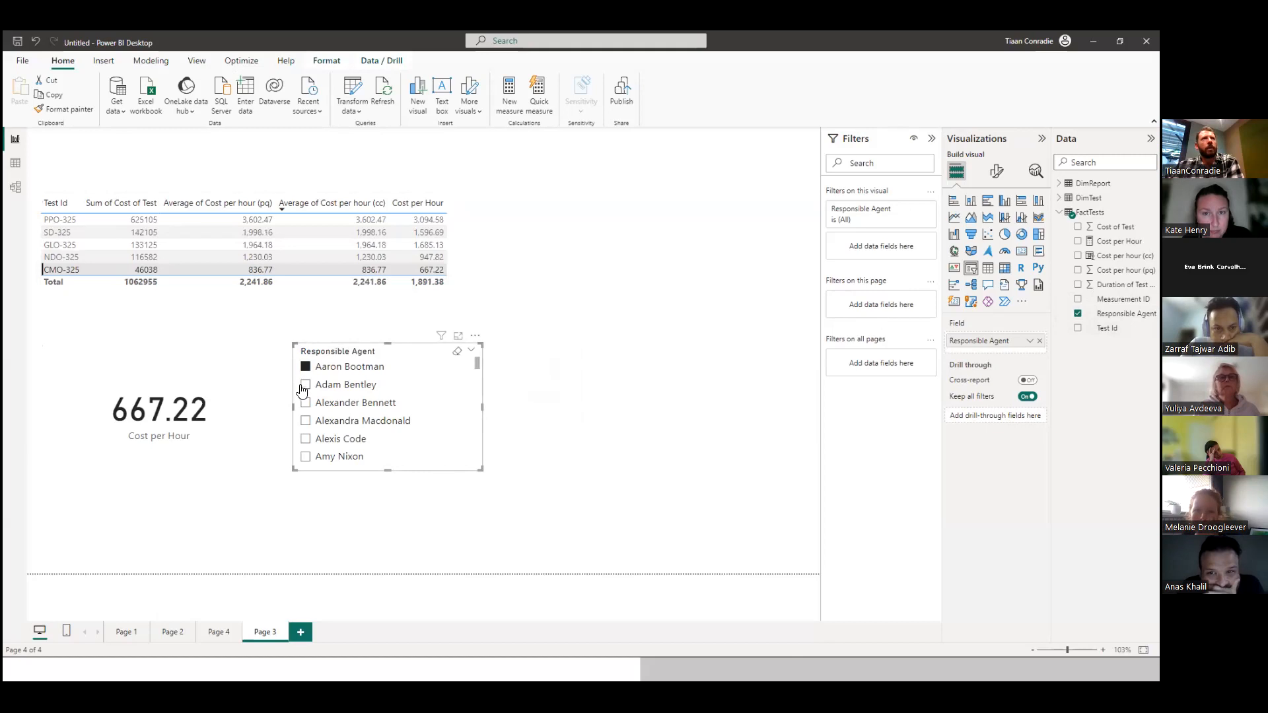
pyautogui.click(303, 387)
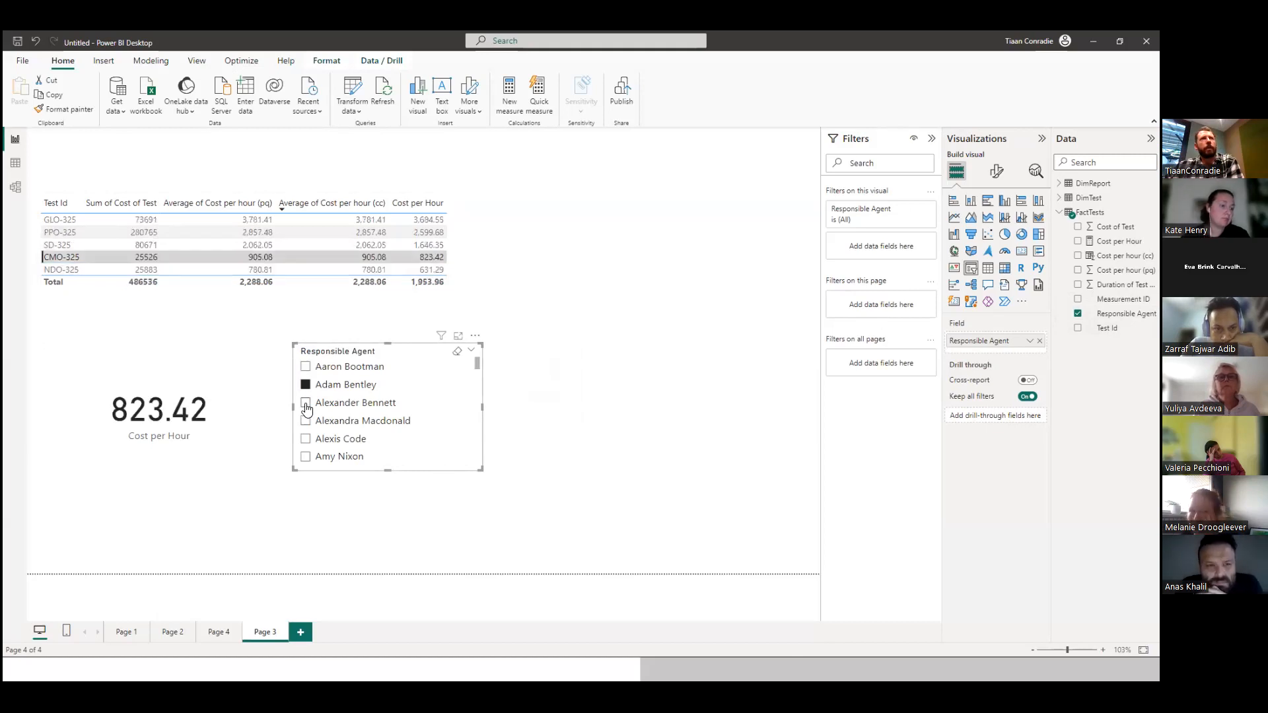
pyautogui.click(306, 404)
pyautogui.click(306, 422)
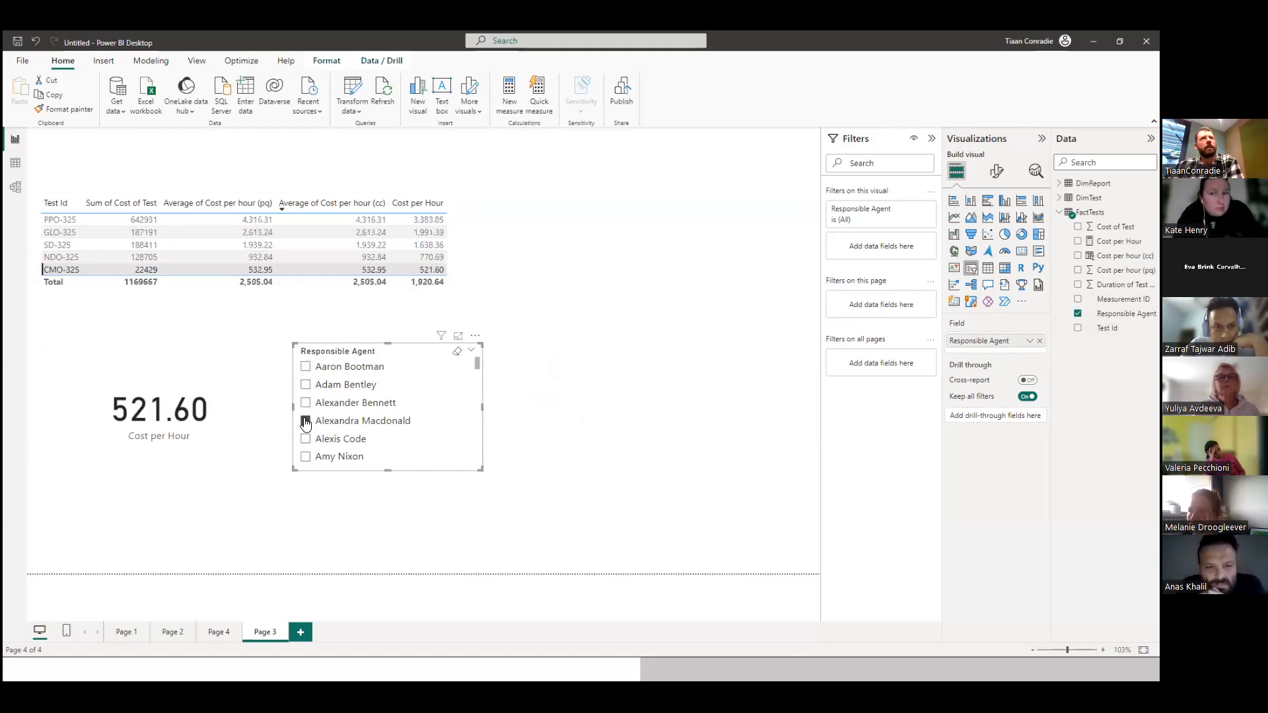
pyautogui.click(304, 368)
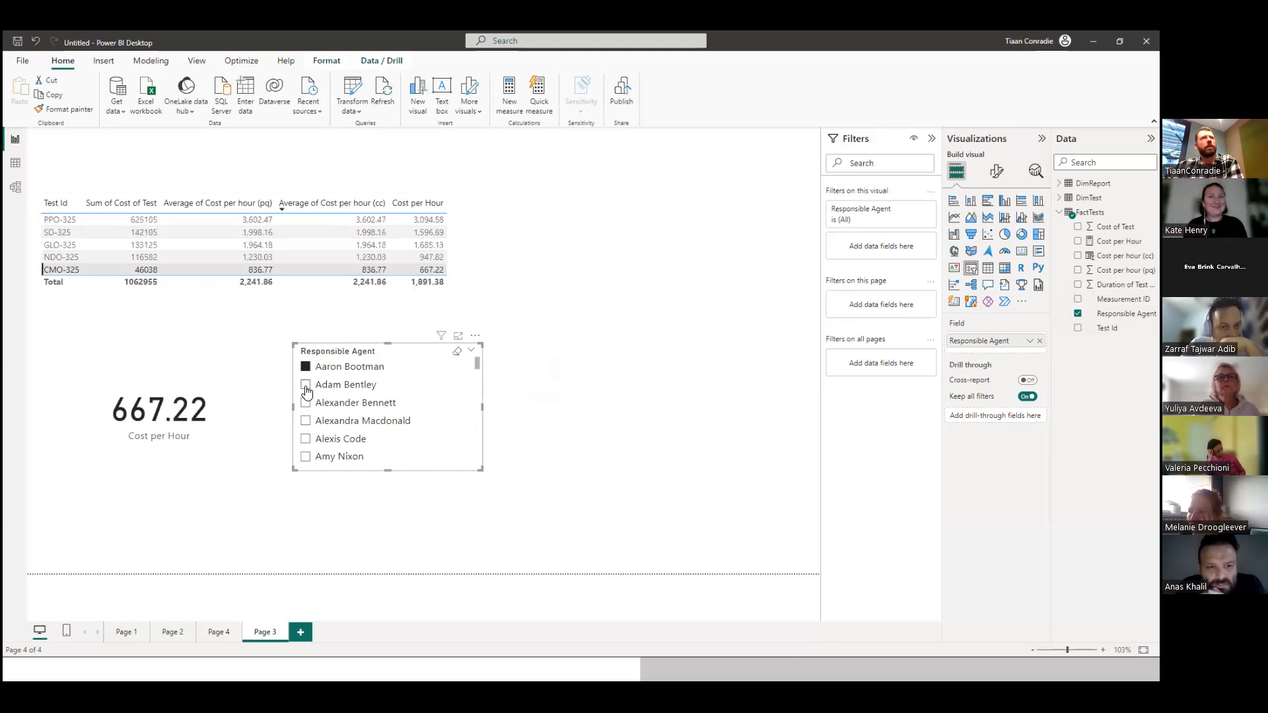
pyautogui.click(305, 386)
pyautogui.click(305, 368)
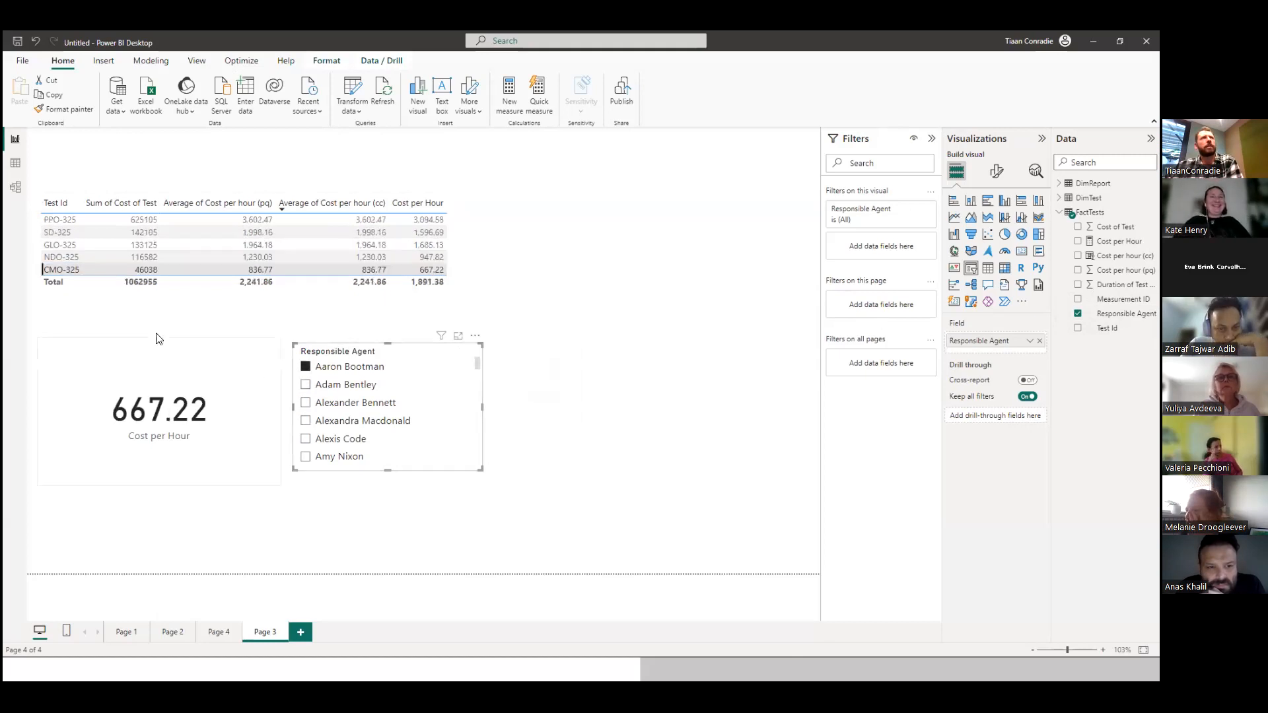
# Select the PPO-325 row in the table, then edit the Responsible Agent slicer's interactions so it has no effect on the table.
pyautogui.click(71, 225)
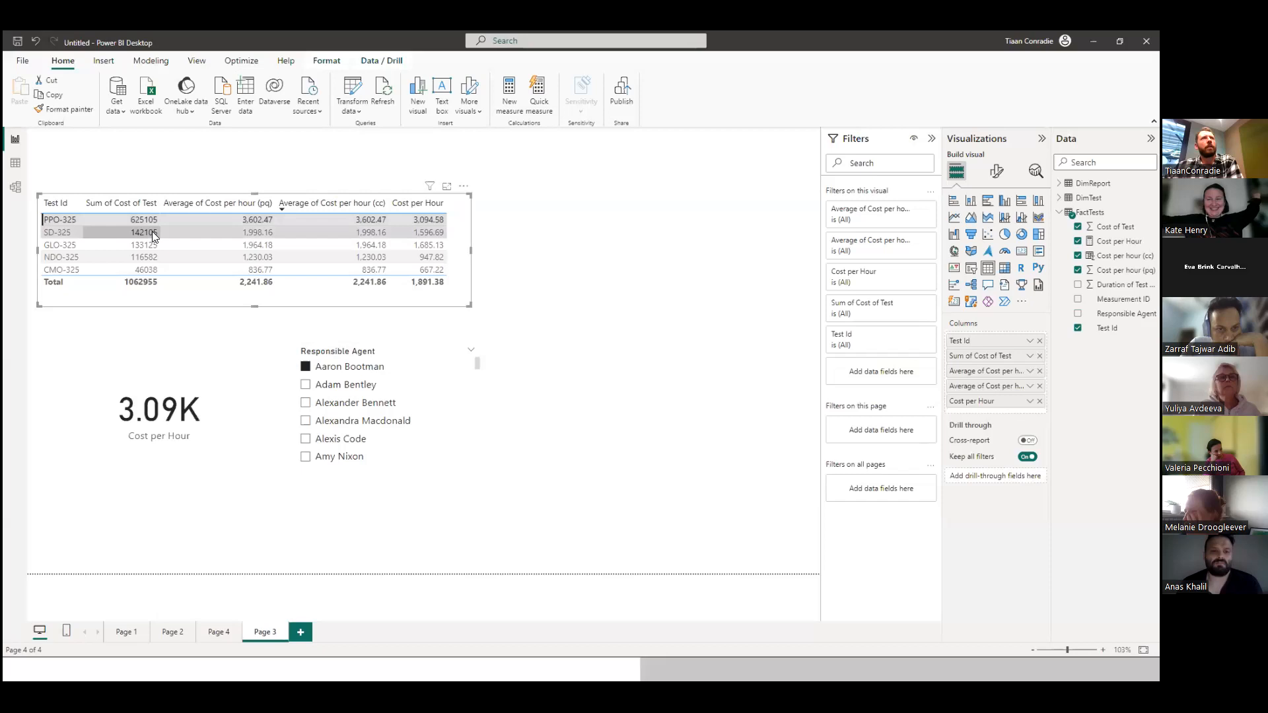
pyautogui.click(413, 346)
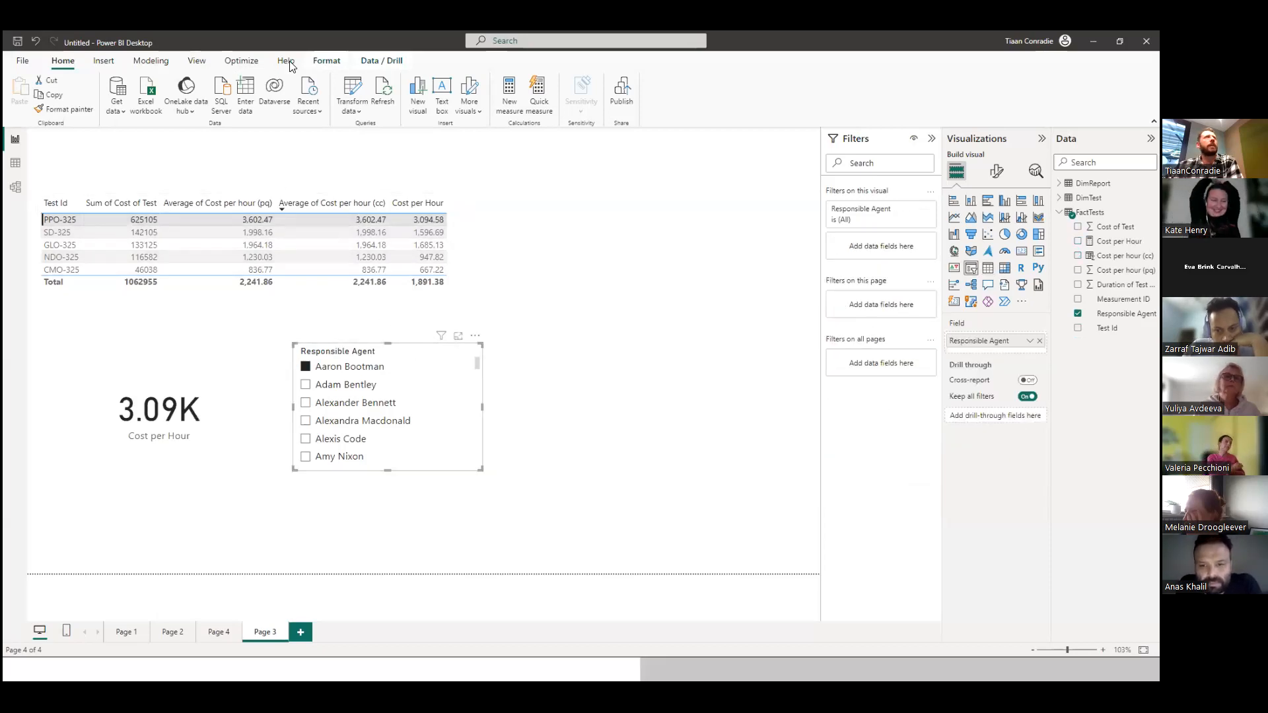
pyautogui.click(324, 62)
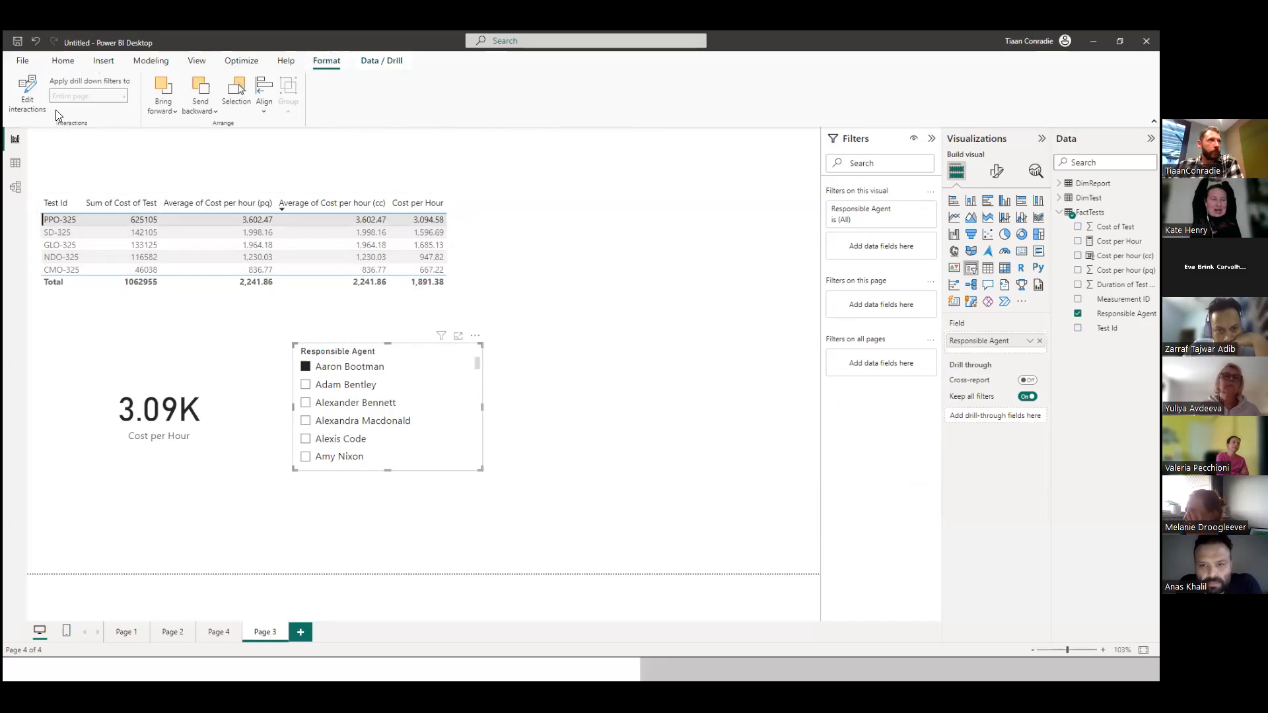
pyautogui.click(21, 107)
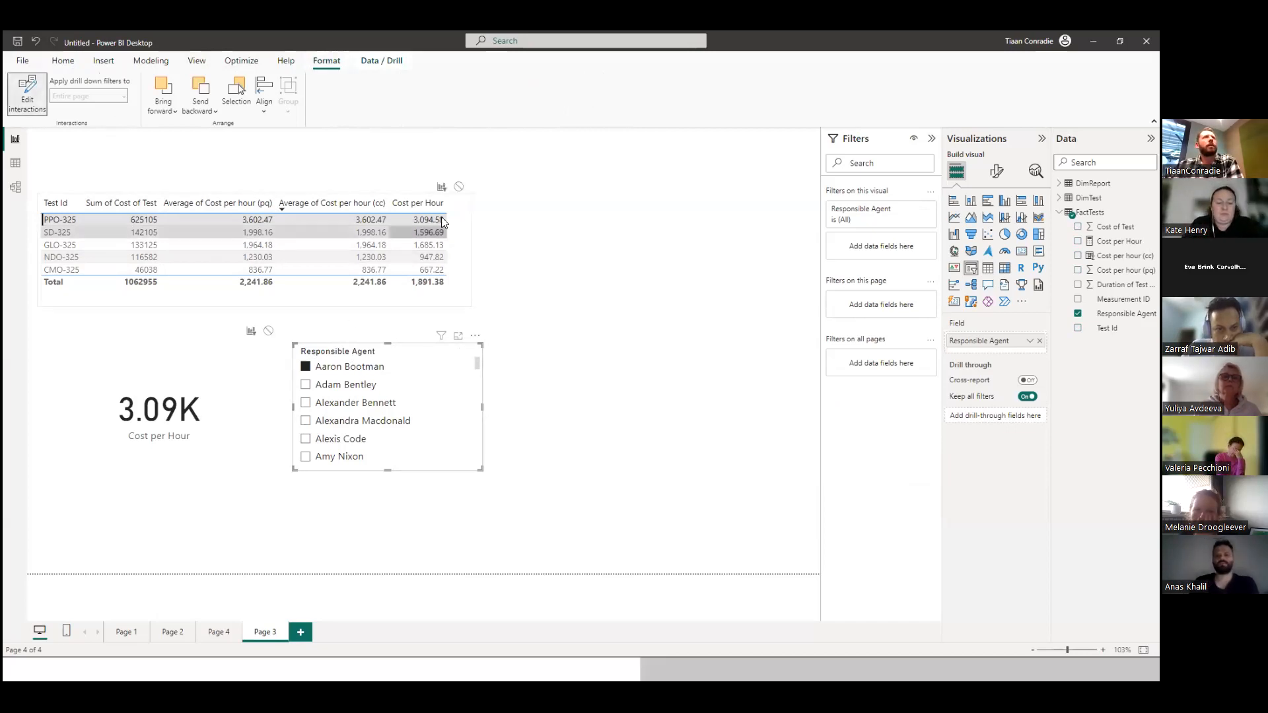
pyautogui.click(459, 186)
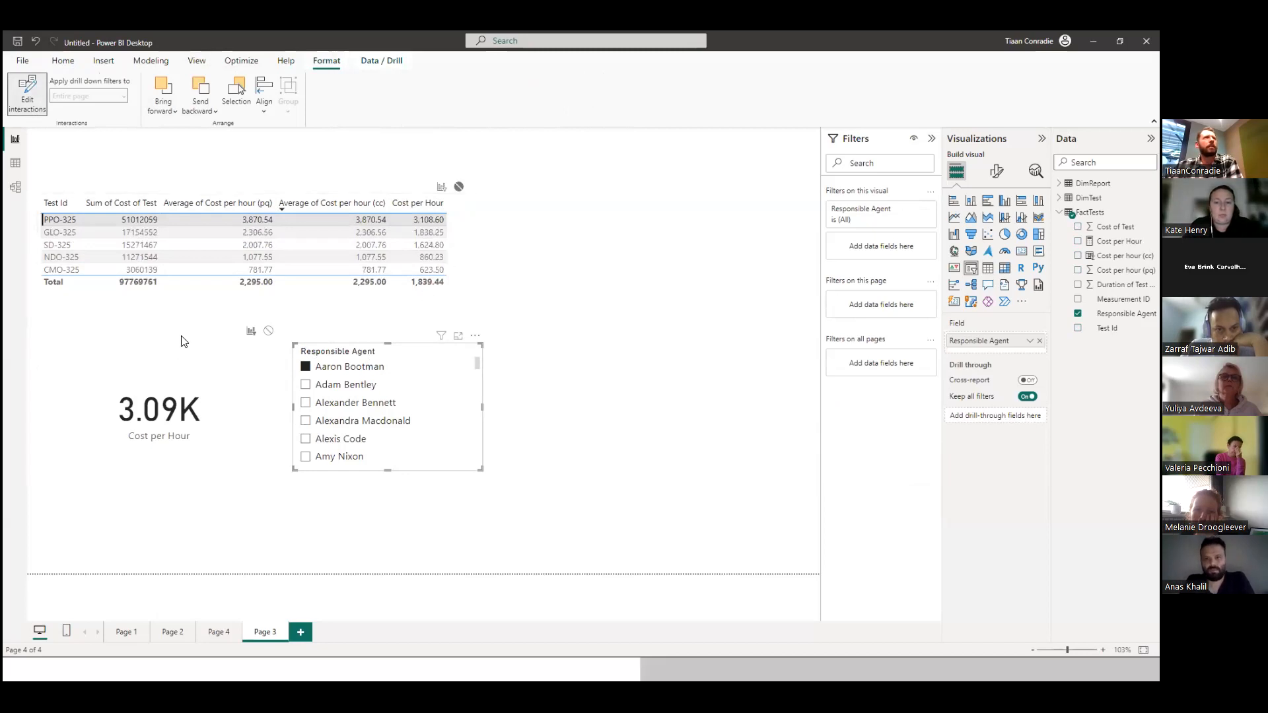
pyautogui.click(563, 374)
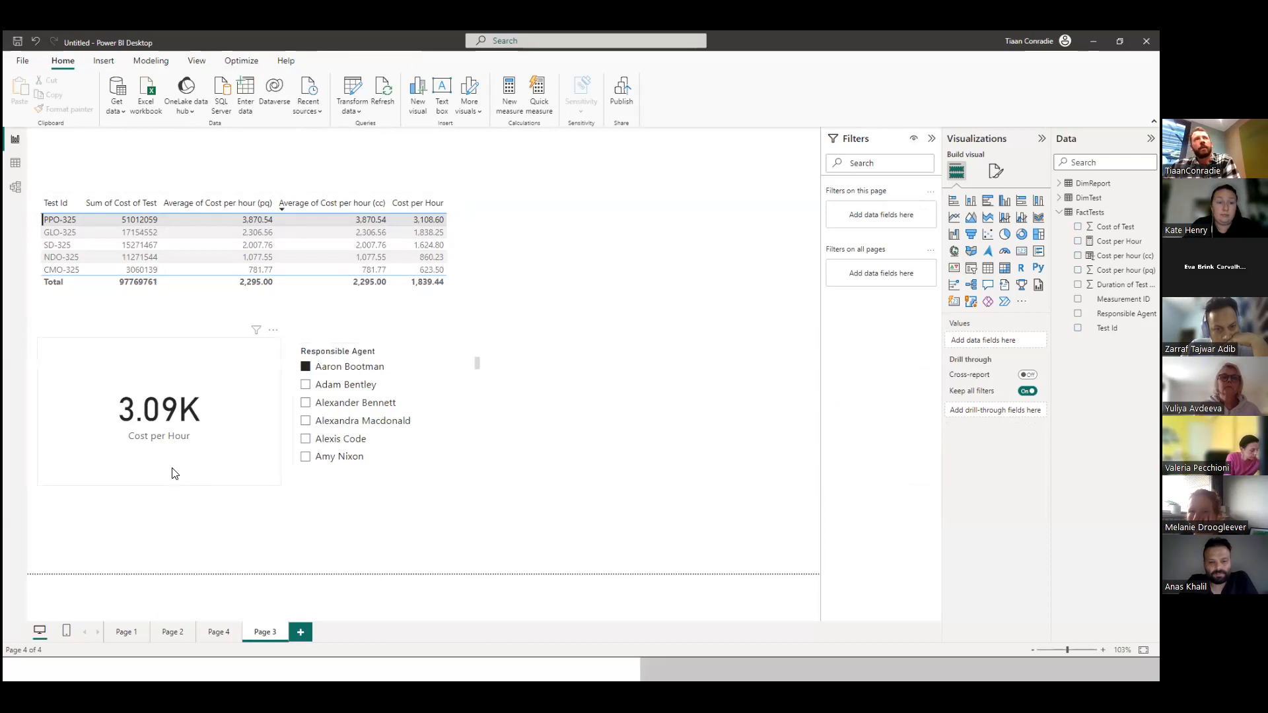
# Filter by the second and then the third agent in the slicer to test its effect on the Cost per Hour card.
pyautogui.click(306, 385)
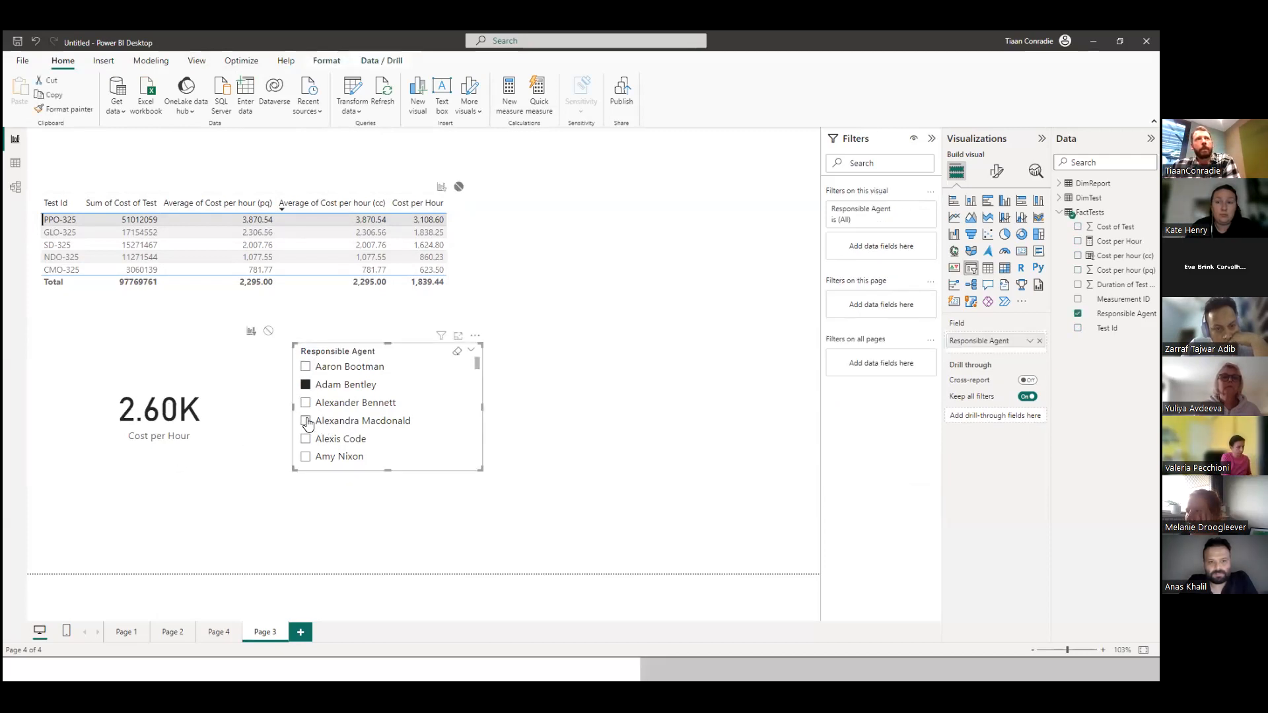
pyautogui.click(305, 403)
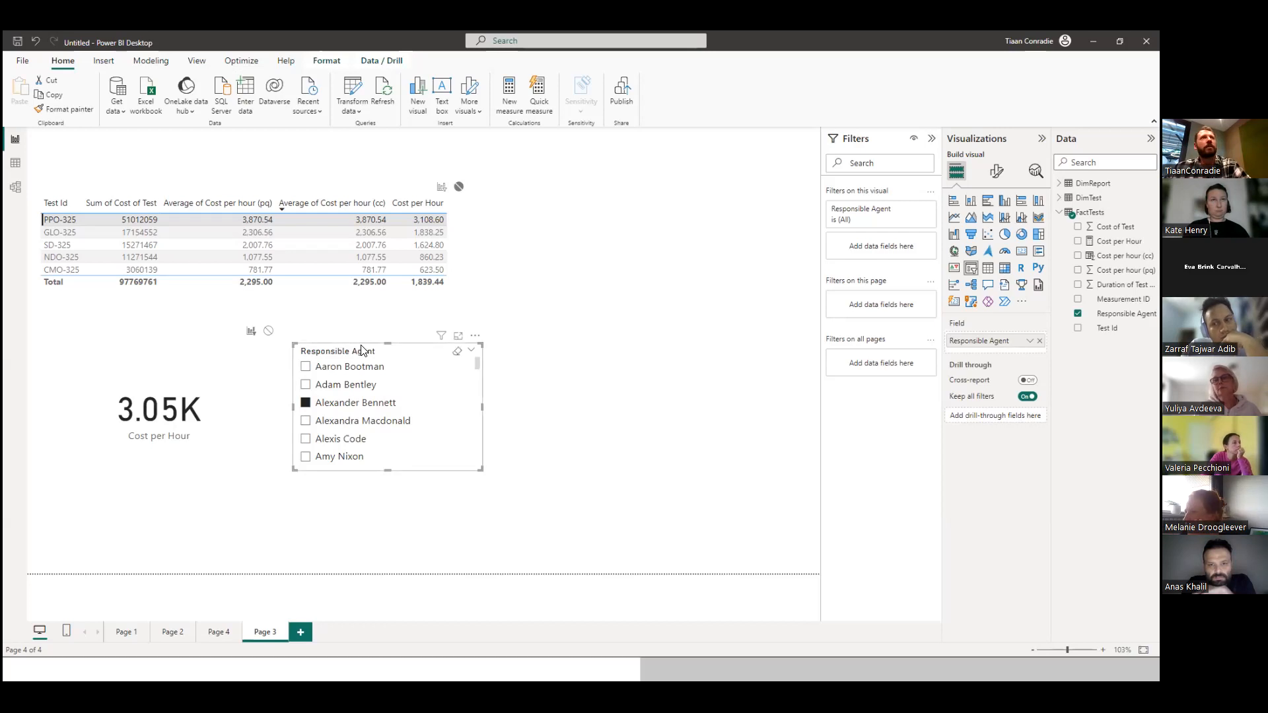
pyautogui.click(566, 376)
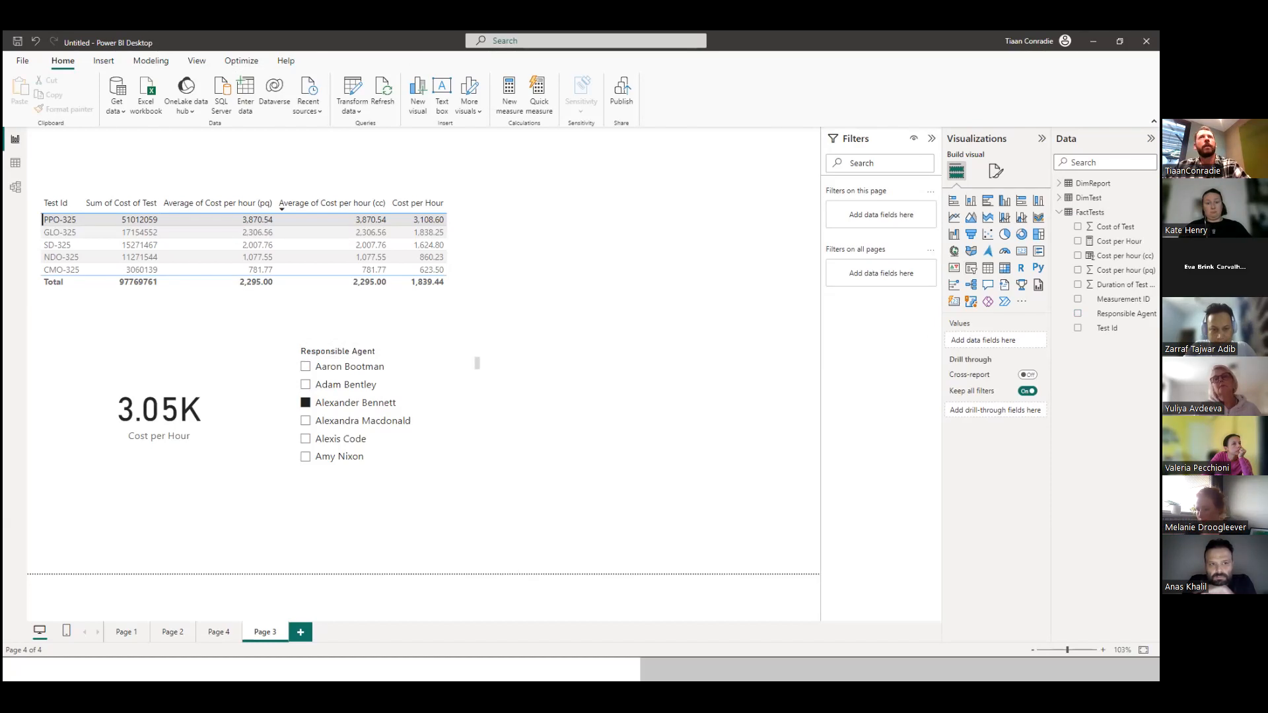
# Switch to the PowerPoint slide show and reveal the results table on the "Demo – Measures vs Calculated columns" slide, returning to it after advancing.
pyautogui.click(1093, 41)
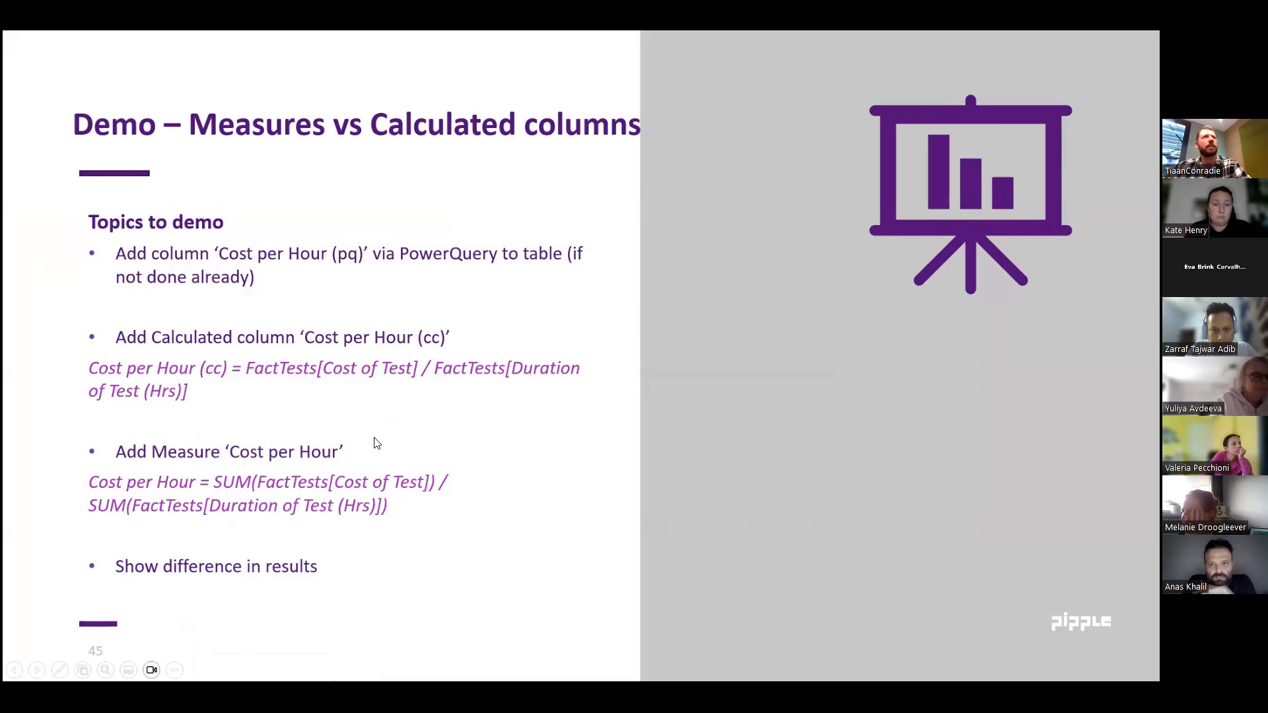
pyautogui.click(397, 426)
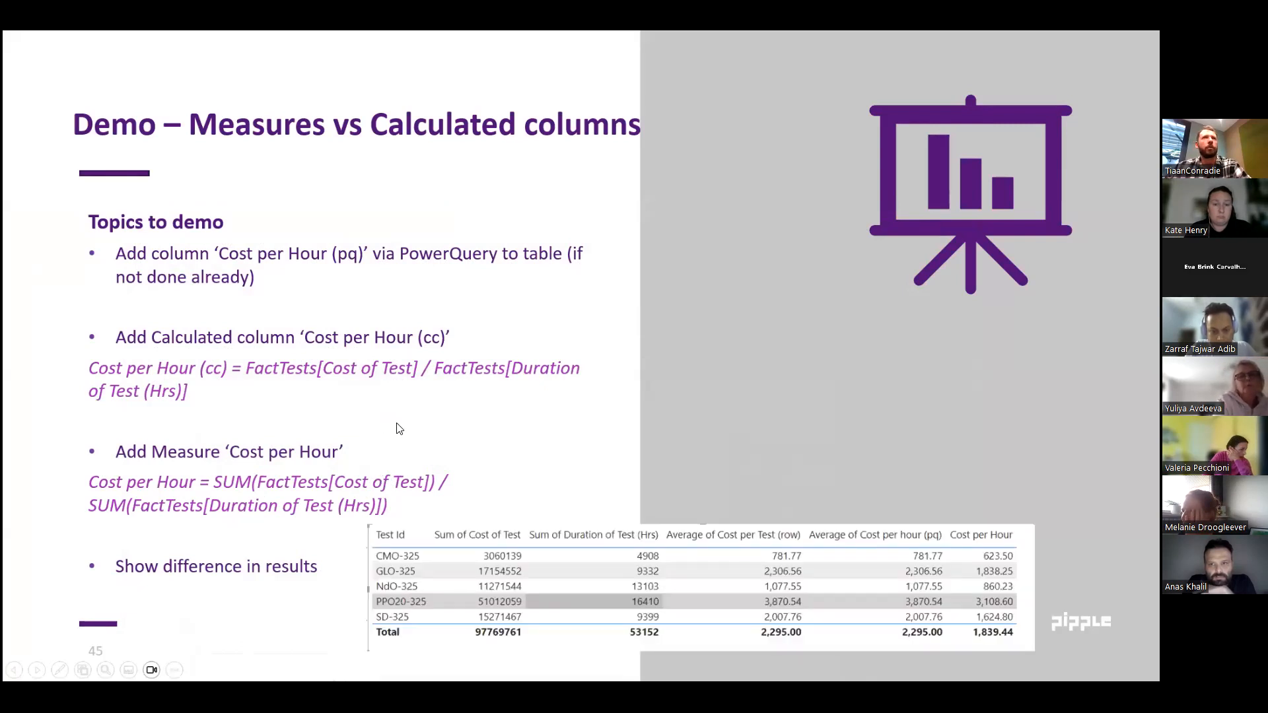
pyautogui.click(395, 420)
pyautogui.rightClick(580, 227)
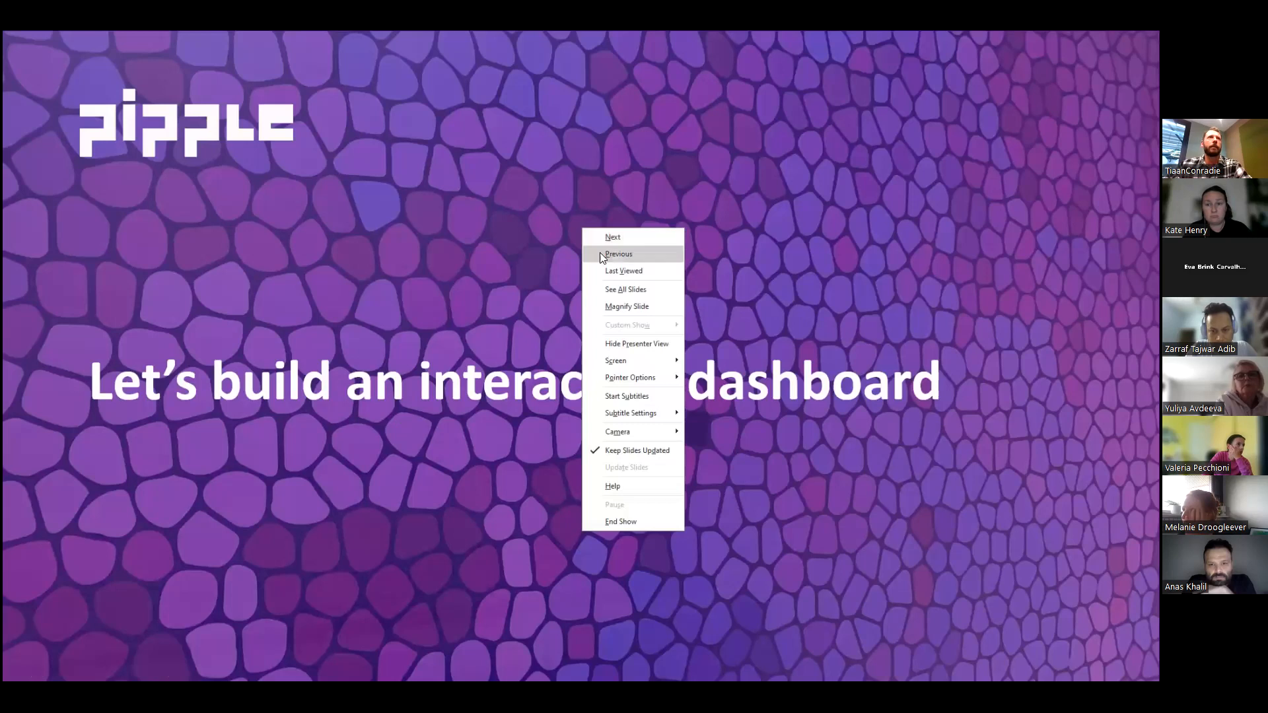
pyautogui.click(617, 255)
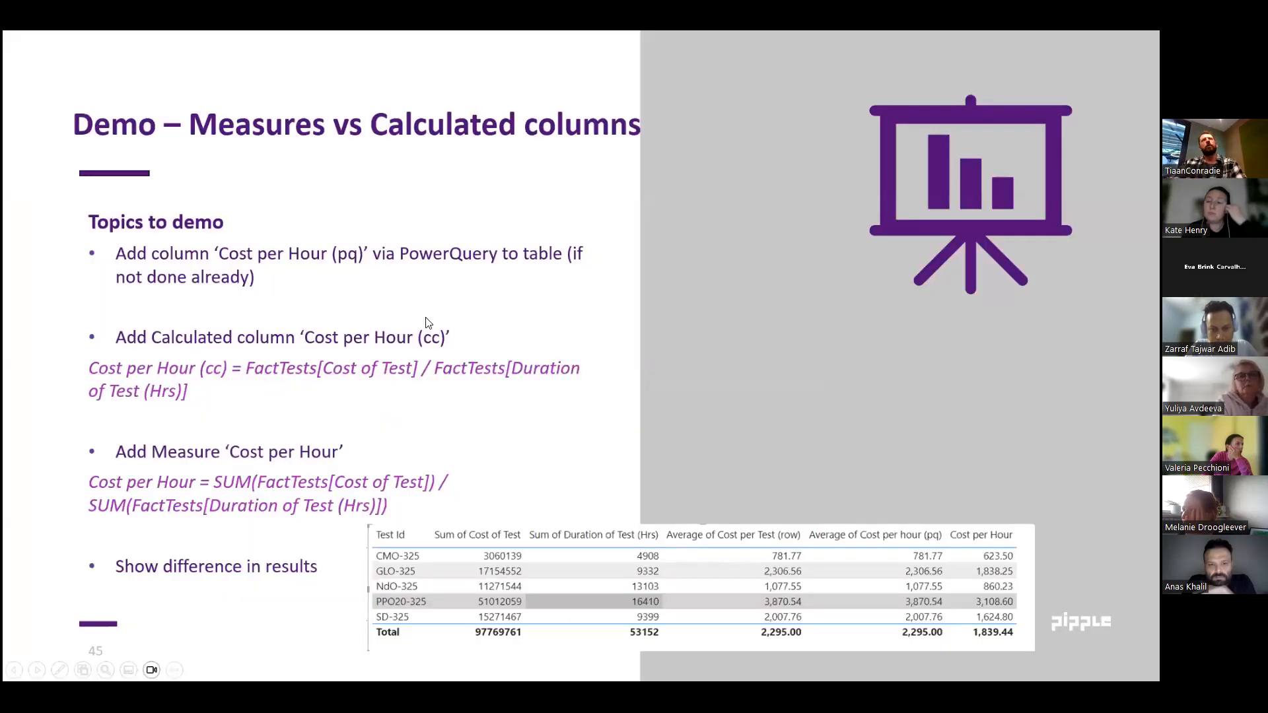
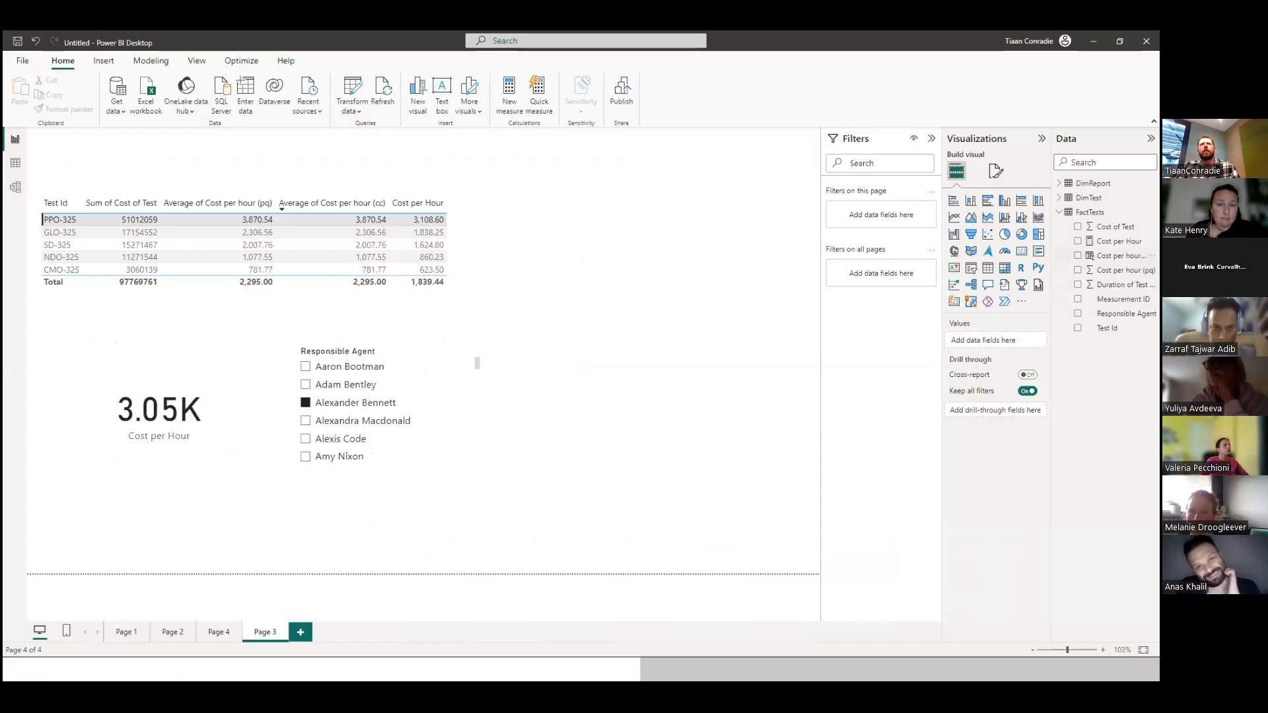
# Open the formula of the Cost per hour (cc) column in FactTests and examine its name and expression.
pyautogui.click(1119, 256)
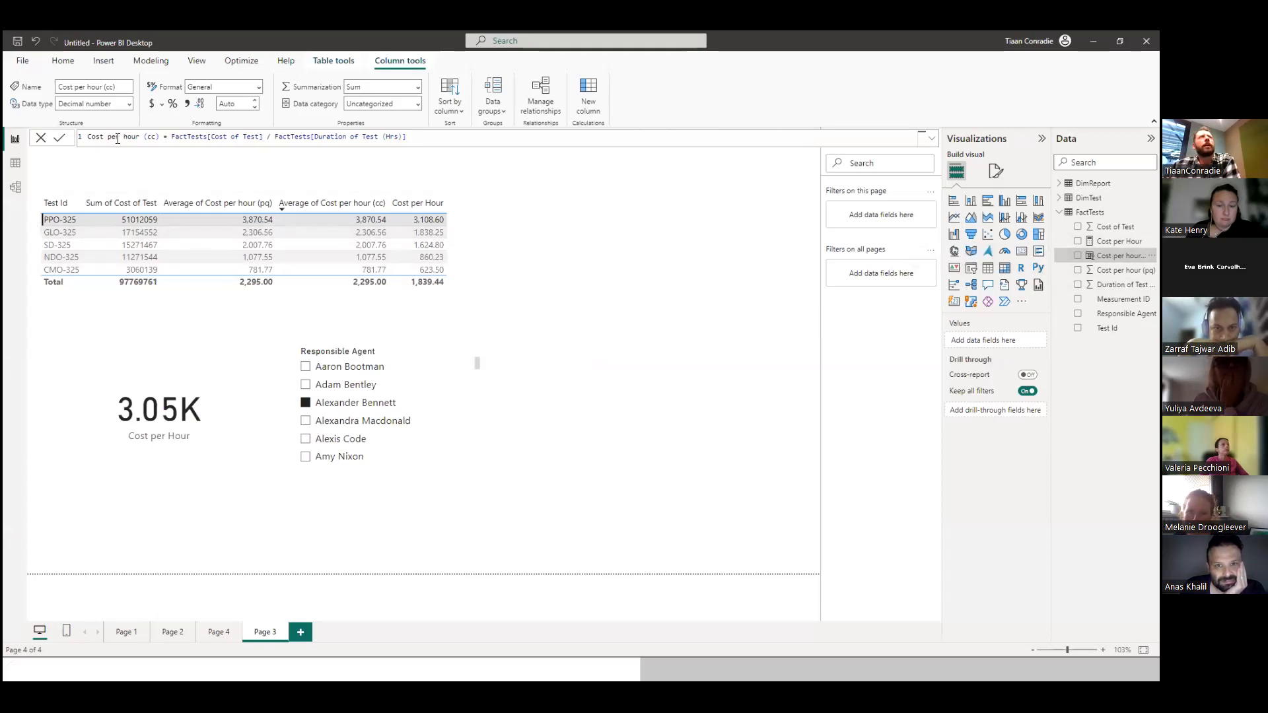
pyautogui.moveTo(159, 137); pyautogui.dragTo(86, 136)
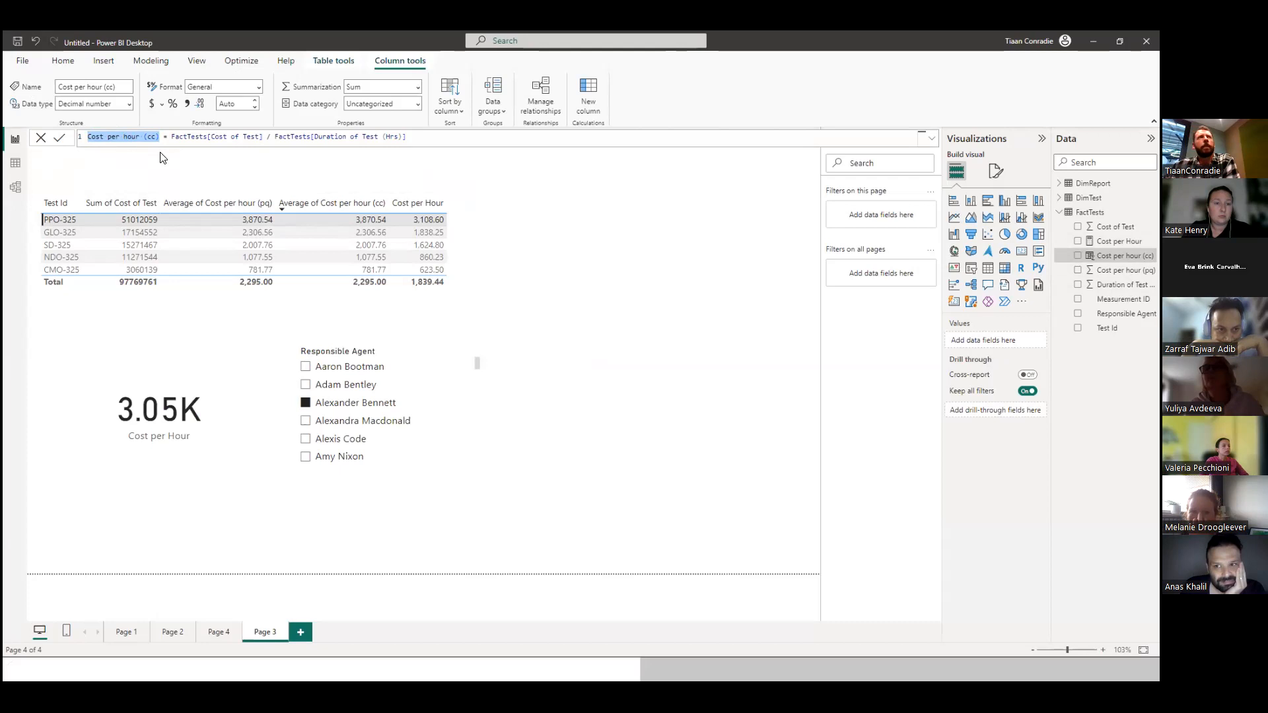
pyautogui.click(436, 139)
pyautogui.moveTo(428, 135); pyautogui.dragTo(173, 137)
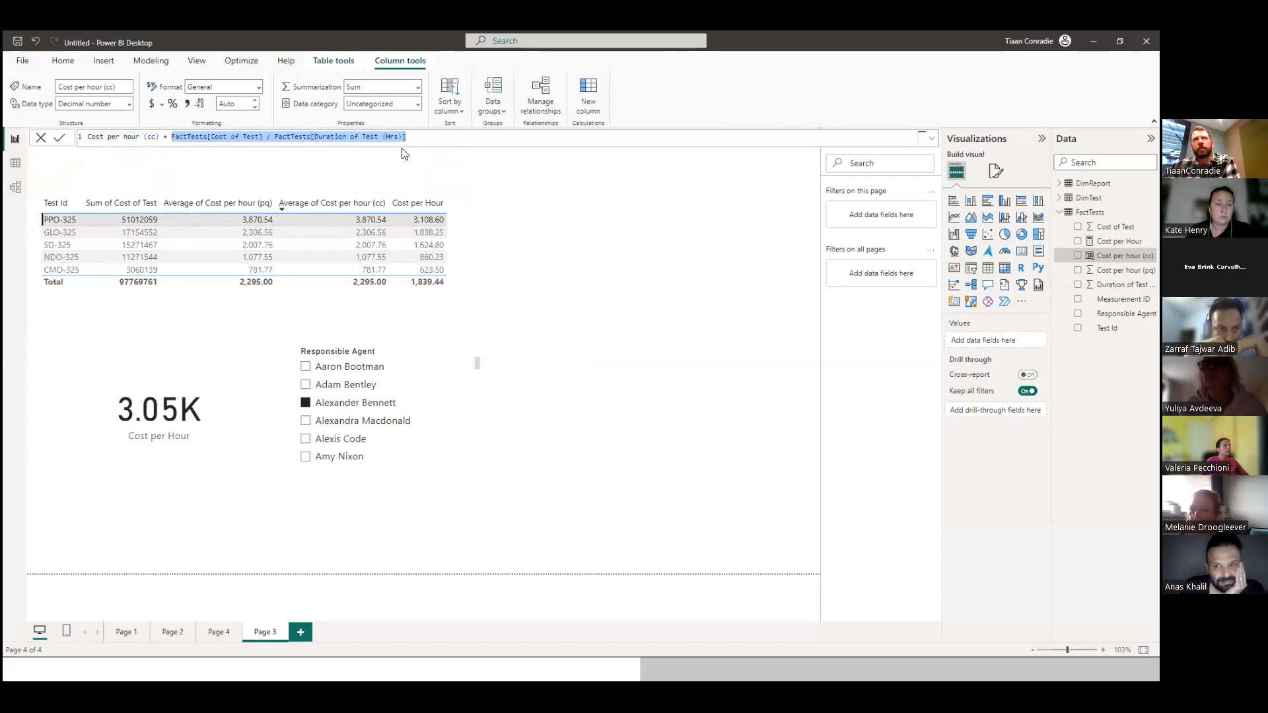
pyautogui.click(311, 137)
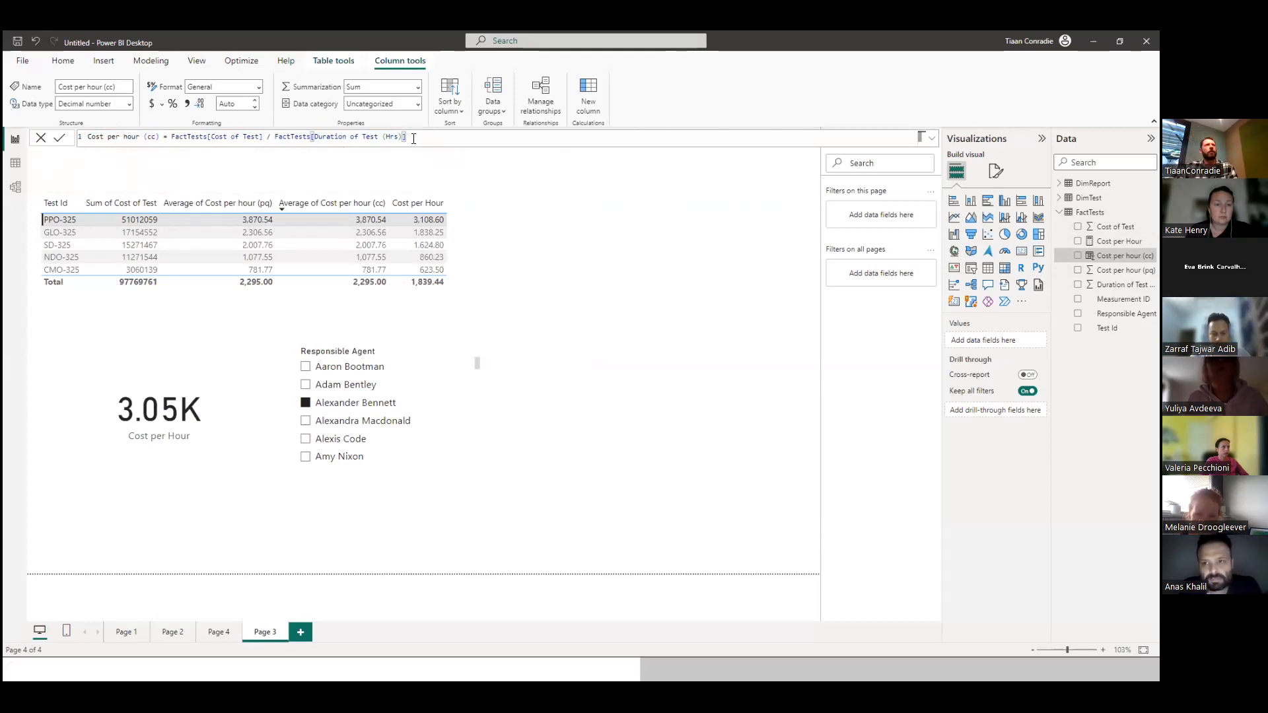
# Rewrite the Cost per hour (cc) column's expression as FactTests[Cost of Test] / FactTests[Duration of Test (Hrs)].
pyautogui.moveTo(413, 138); pyautogui.dragTo(174, 136)
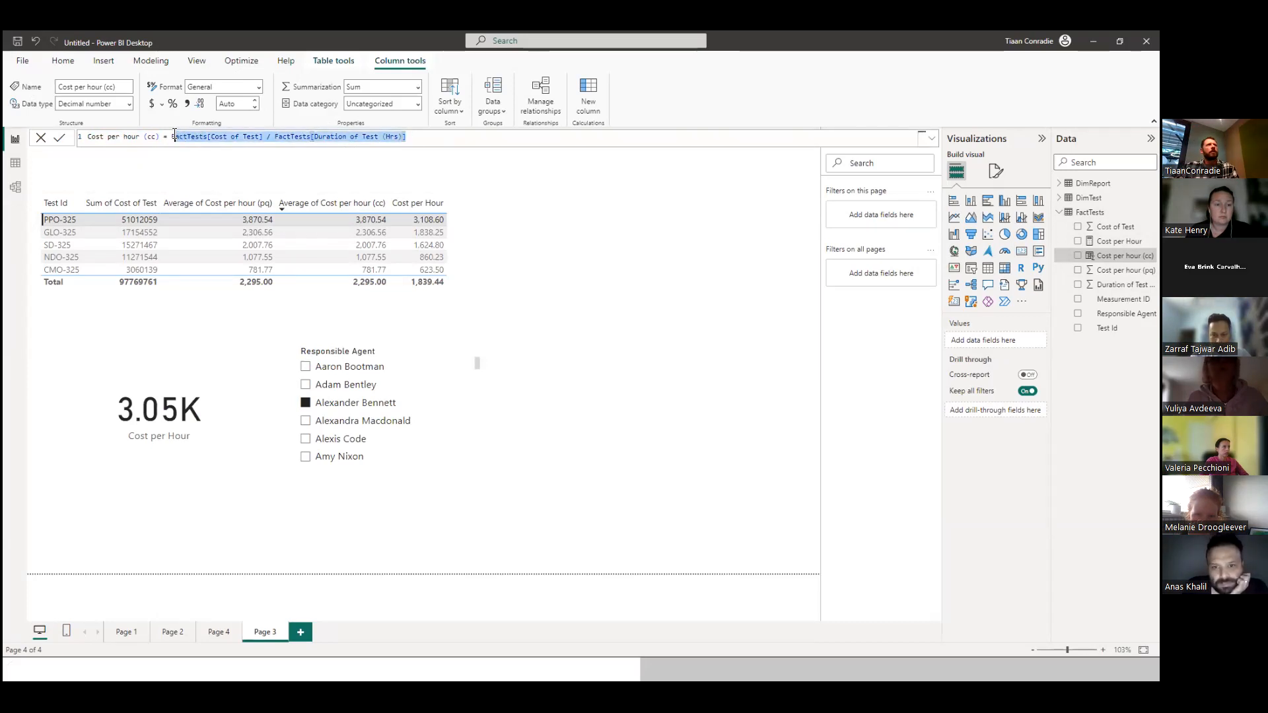
pyautogui.press('BackSpace')
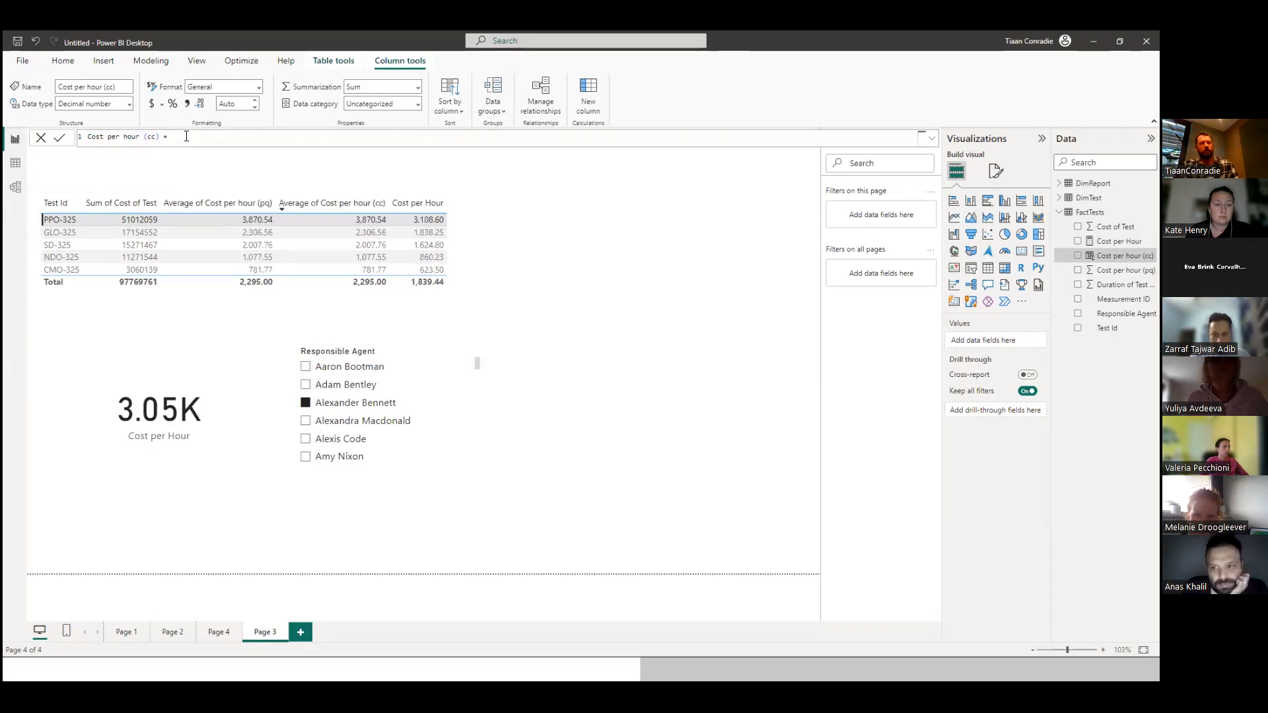
pyautogui.write('Fac')
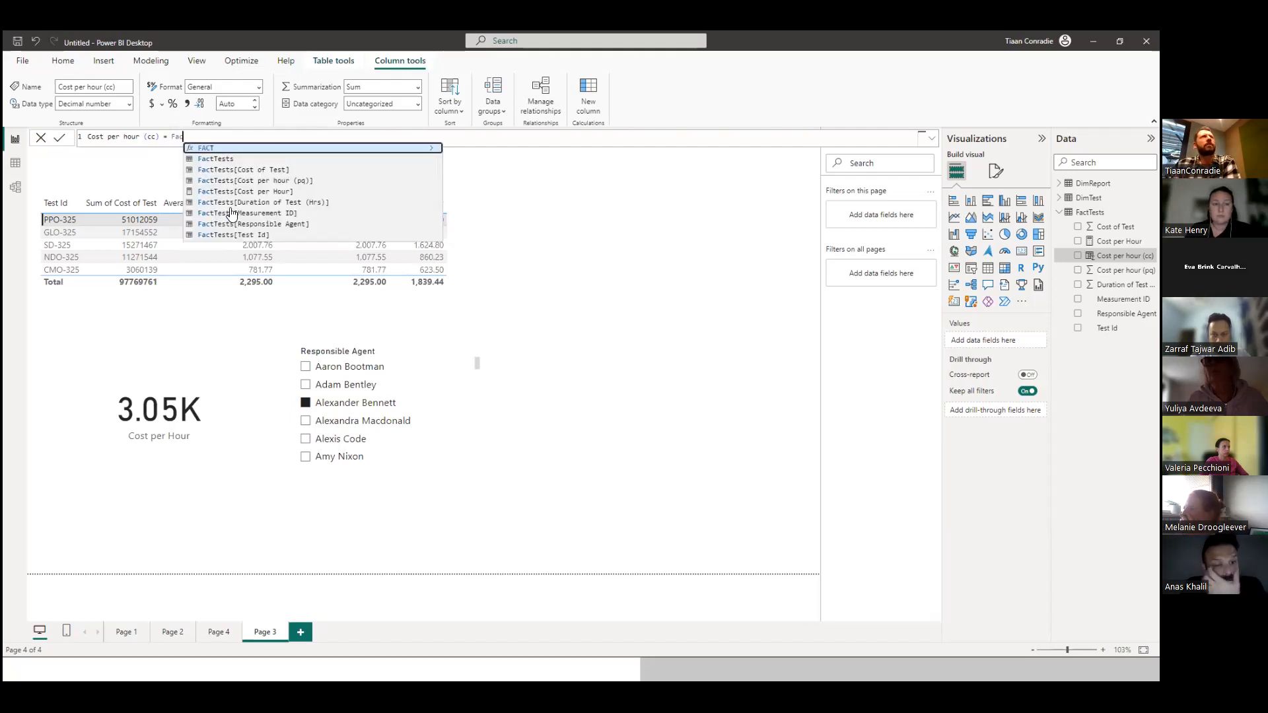
pyautogui.click(230, 171)
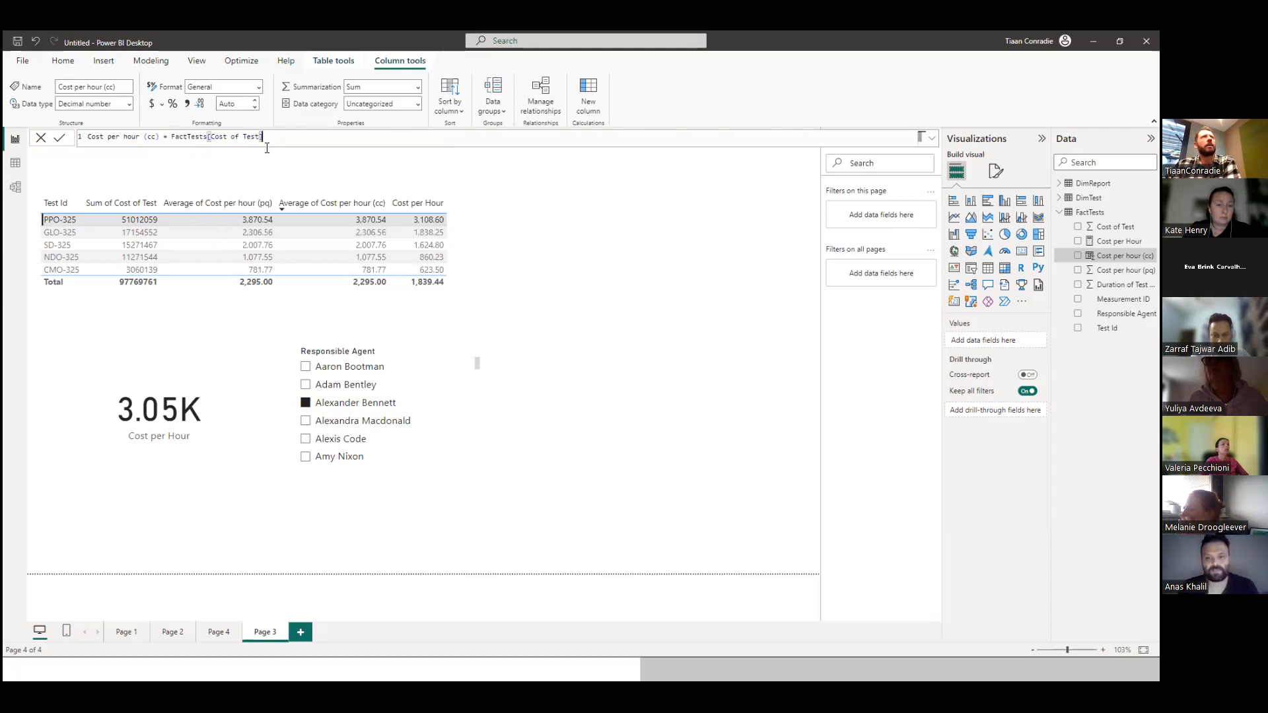
pyautogui.write('/')
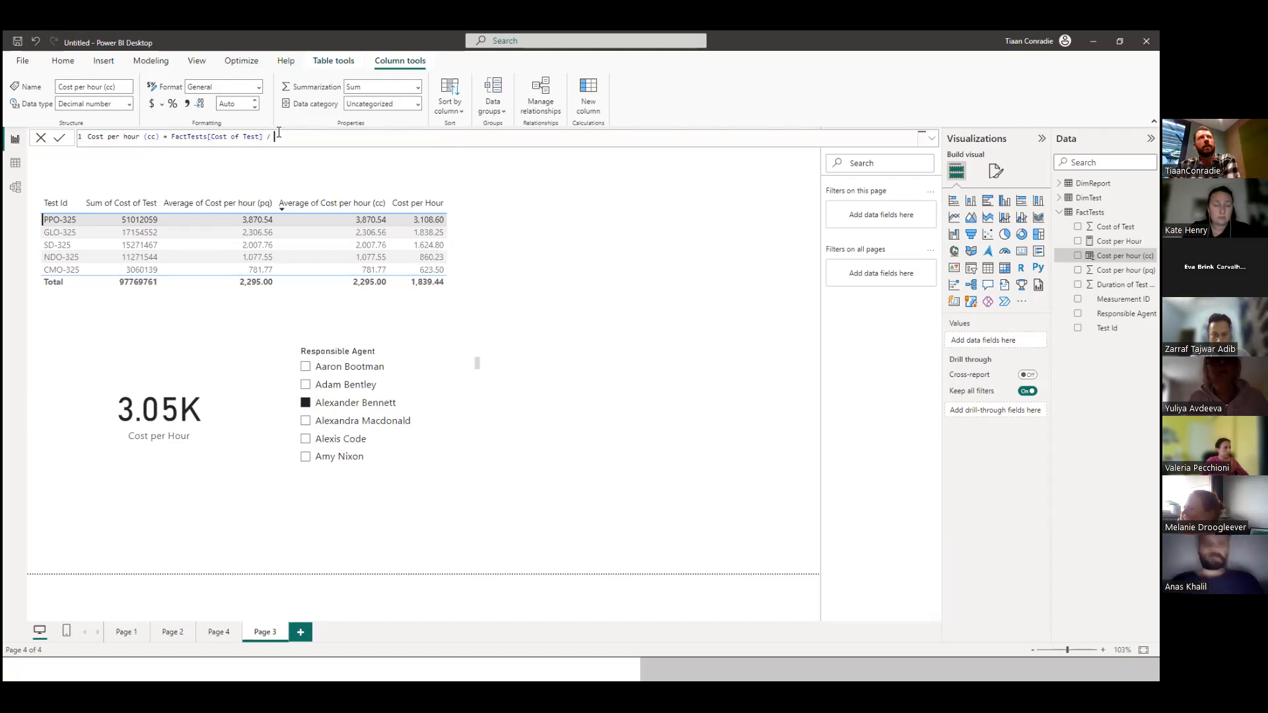
pyautogui.write('Fac')
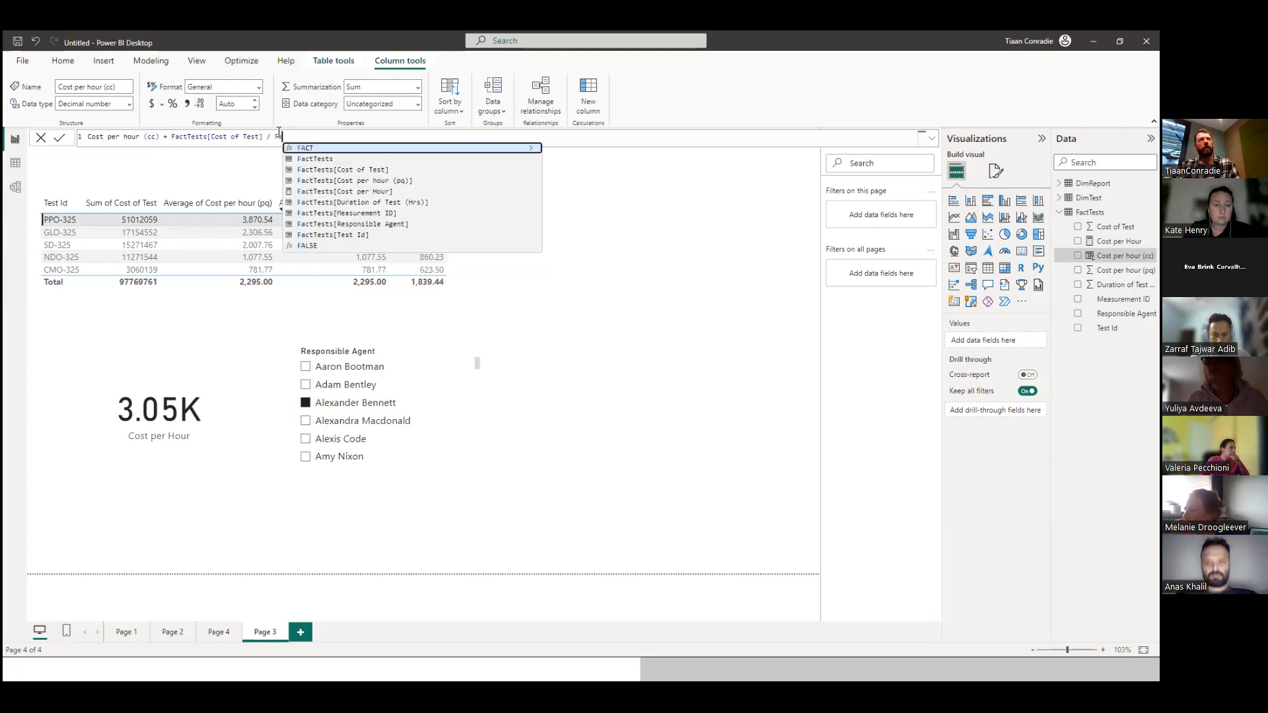
pyautogui.click(377, 202)
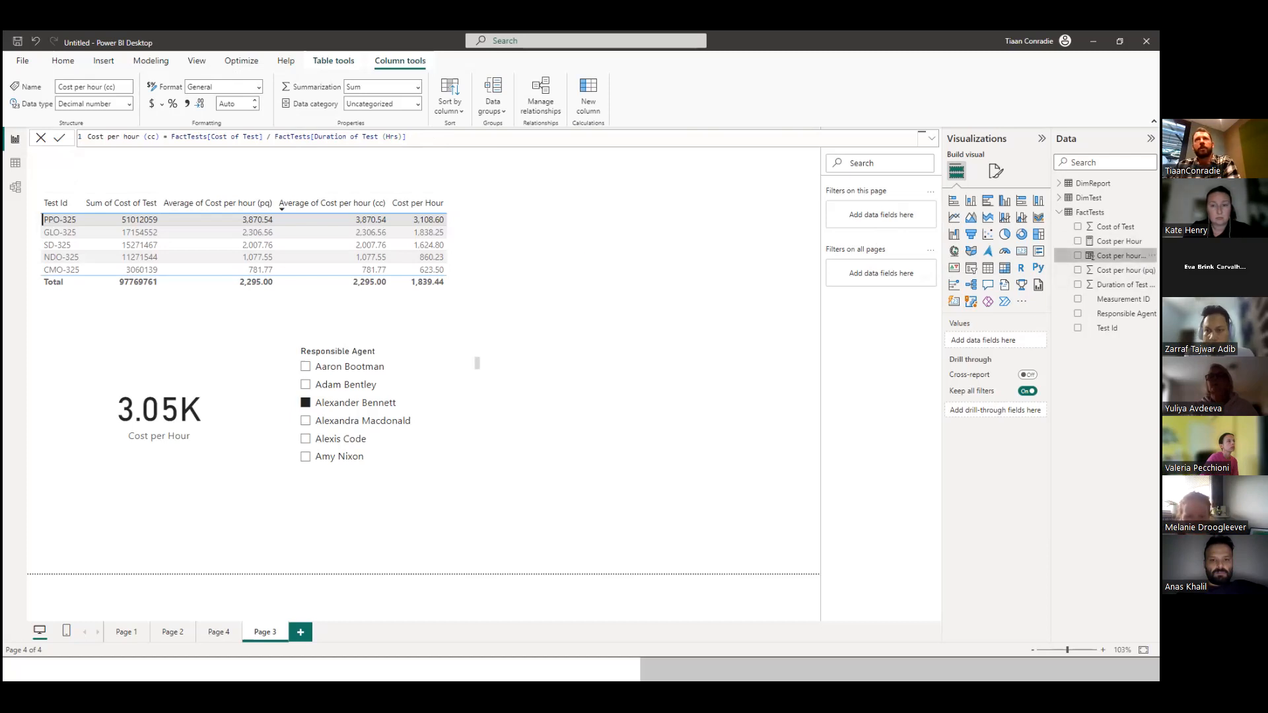
# Open the Cost per Hour measure's formula and examine its name and the SUM of FactTests[Cost of Test].
pyautogui.click(1118, 241)
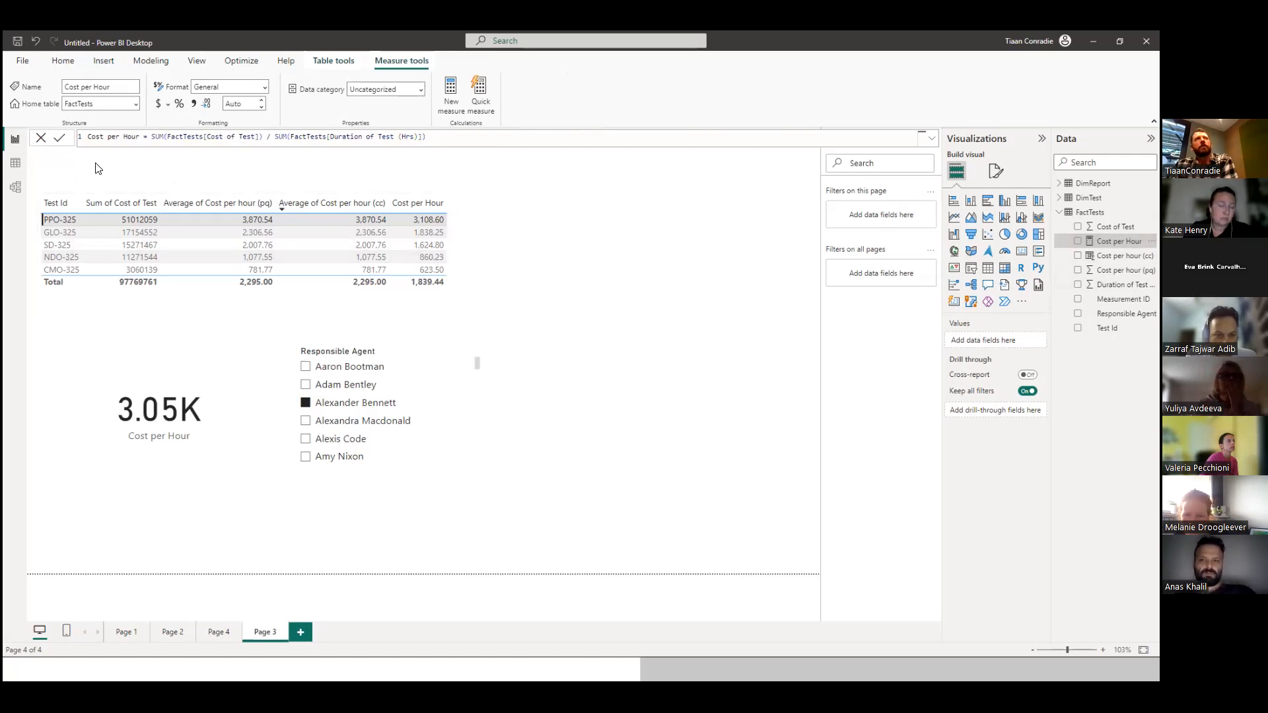
pyautogui.moveTo(140, 138); pyautogui.dragTo(86, 139)
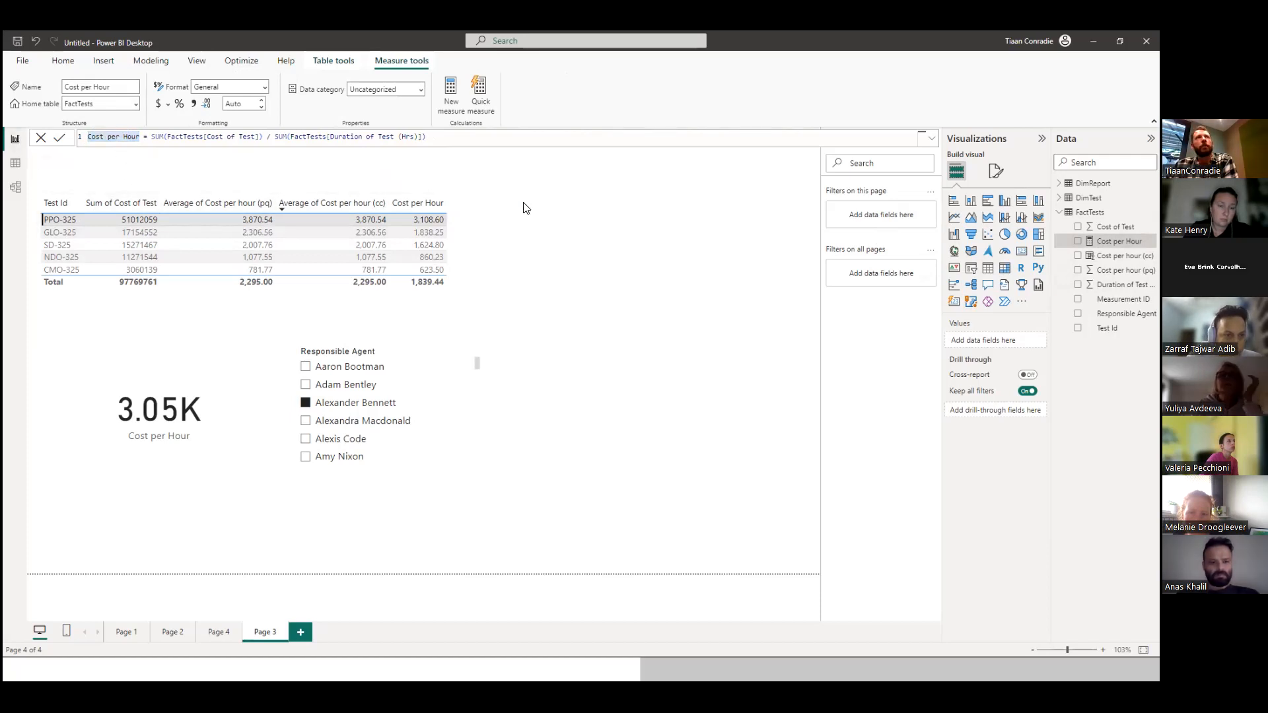
pyautogui.moveTo(152, 137); pyautogui.dragTo(163, 138)
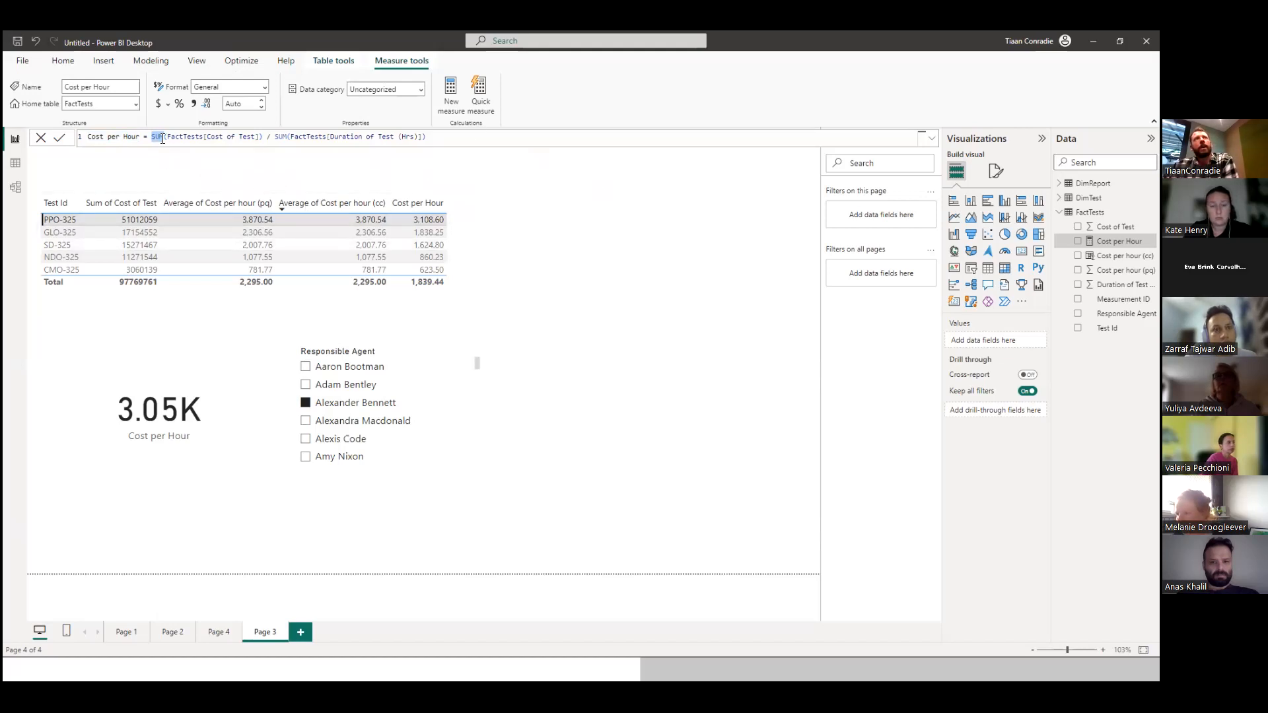
pyautogui.doubleClick(243, 137)
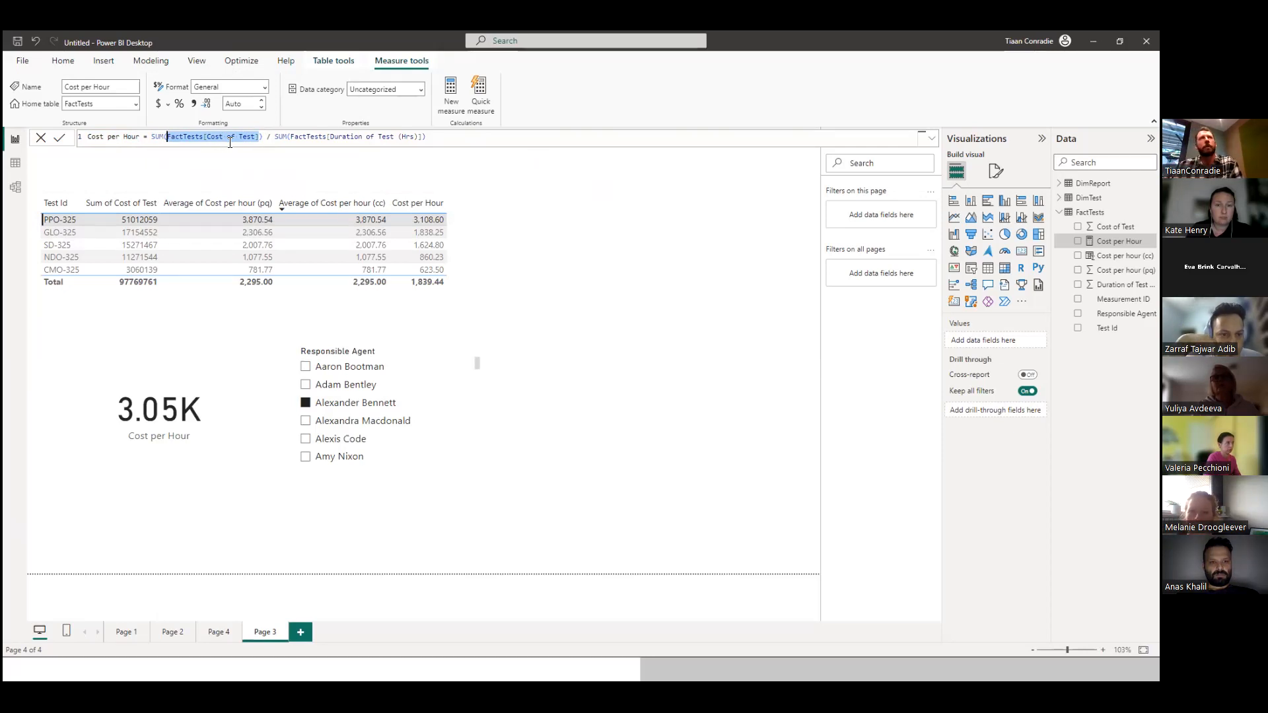
pyautogui.click(153, 136)
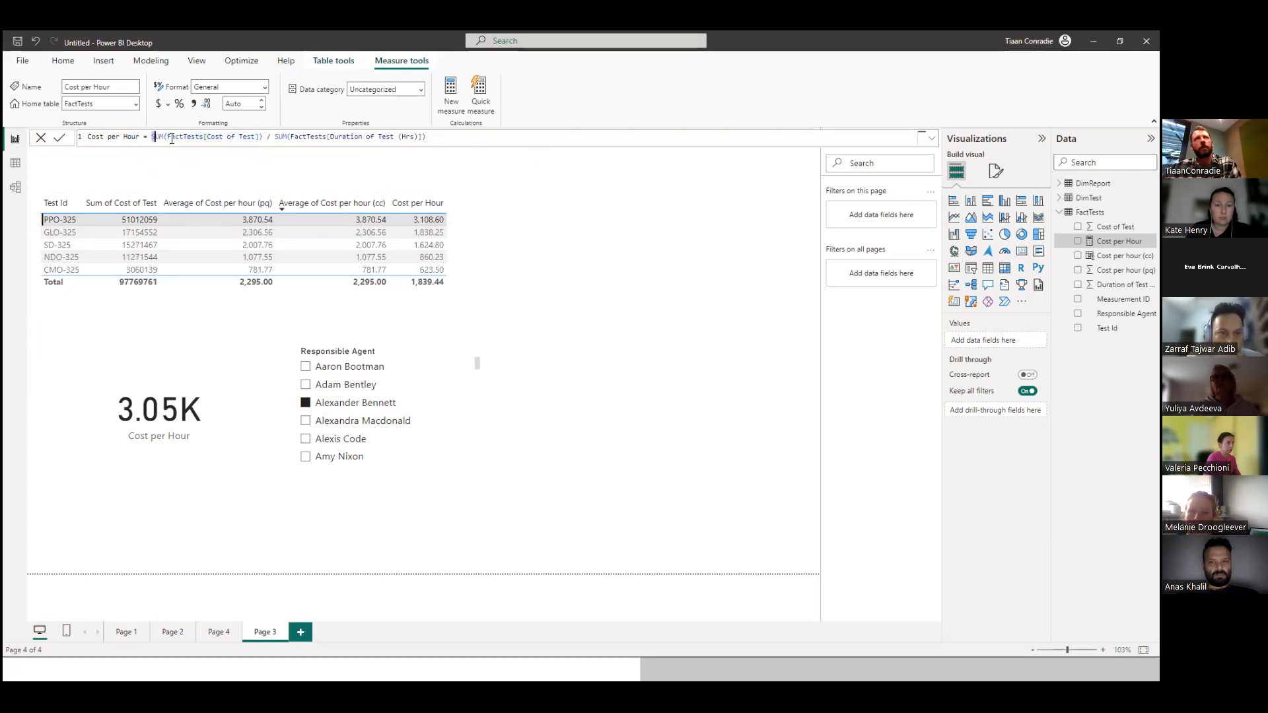
pyautogui.moveTo(167, 136); pyautogui.dragTo(240, 141)
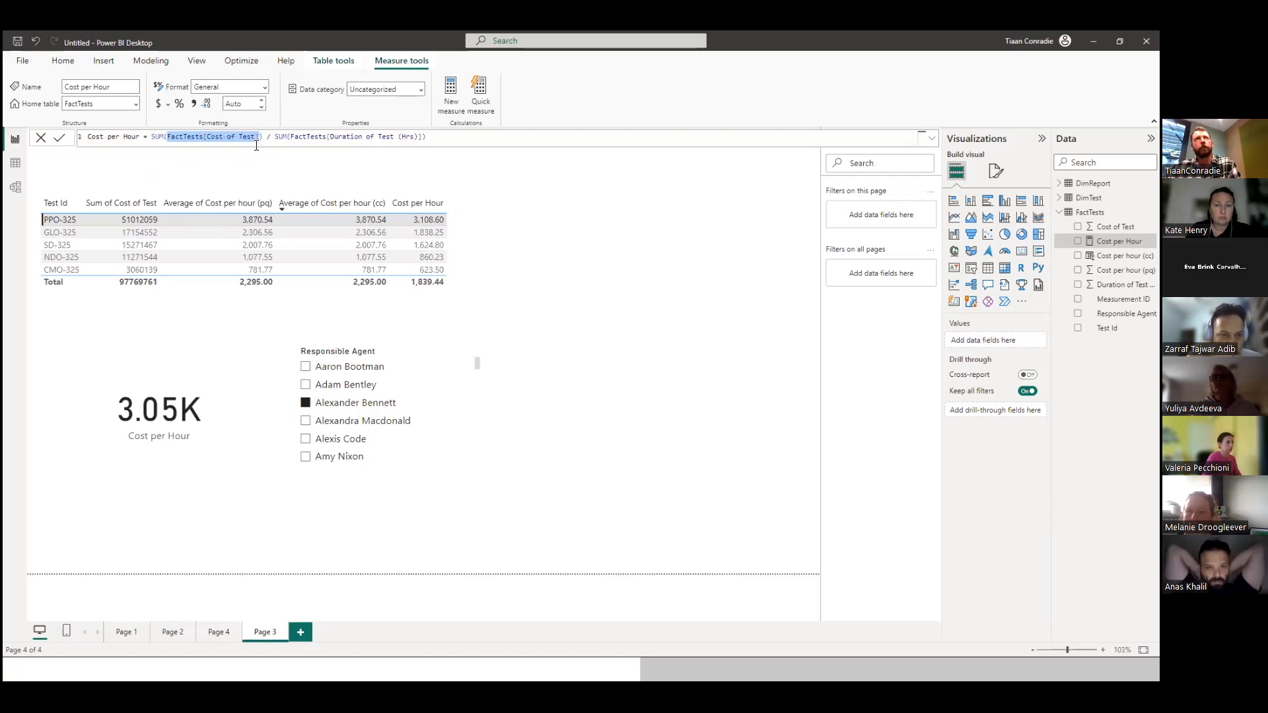
# Examine the measure's SUM of FactTests[Duration of Test (Hrs)] and the table and column references in both SUM terms.
pyautogui.click(288, 138)
pyautogui.doubleClick(279, 137)
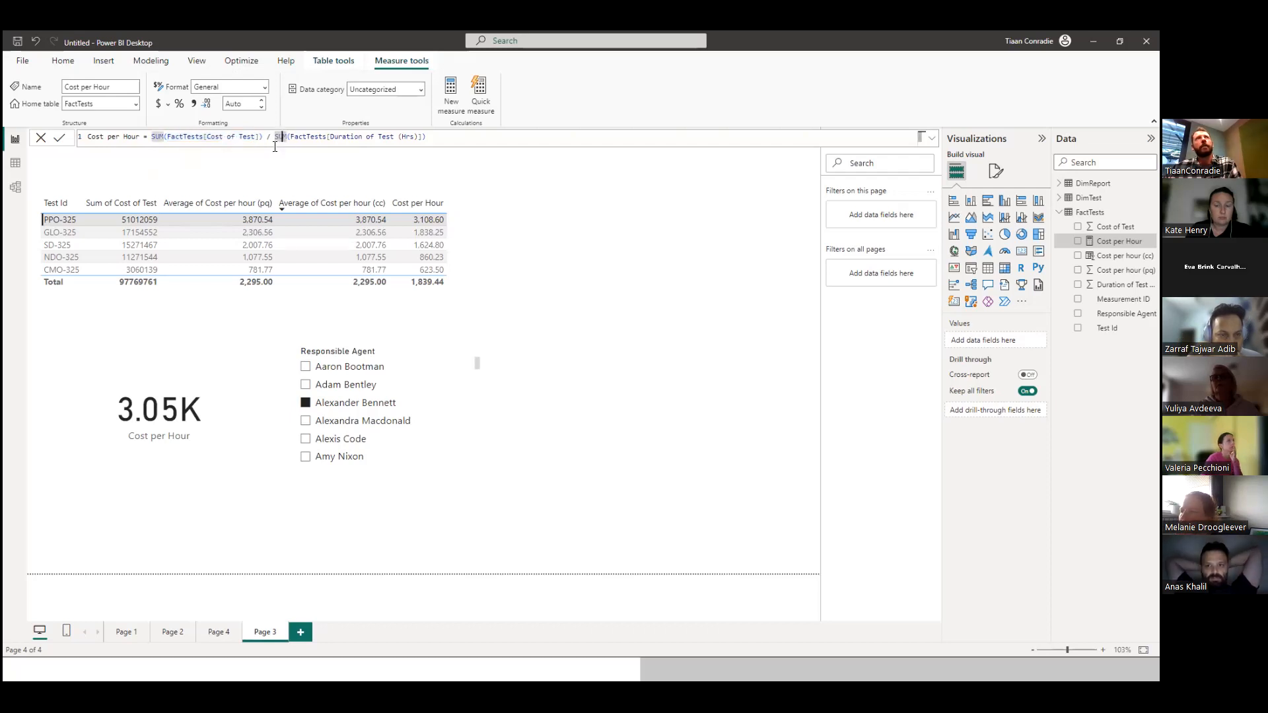
pyautogui.moveTo(290, 138); pyautogui.dragTo(426, 141)
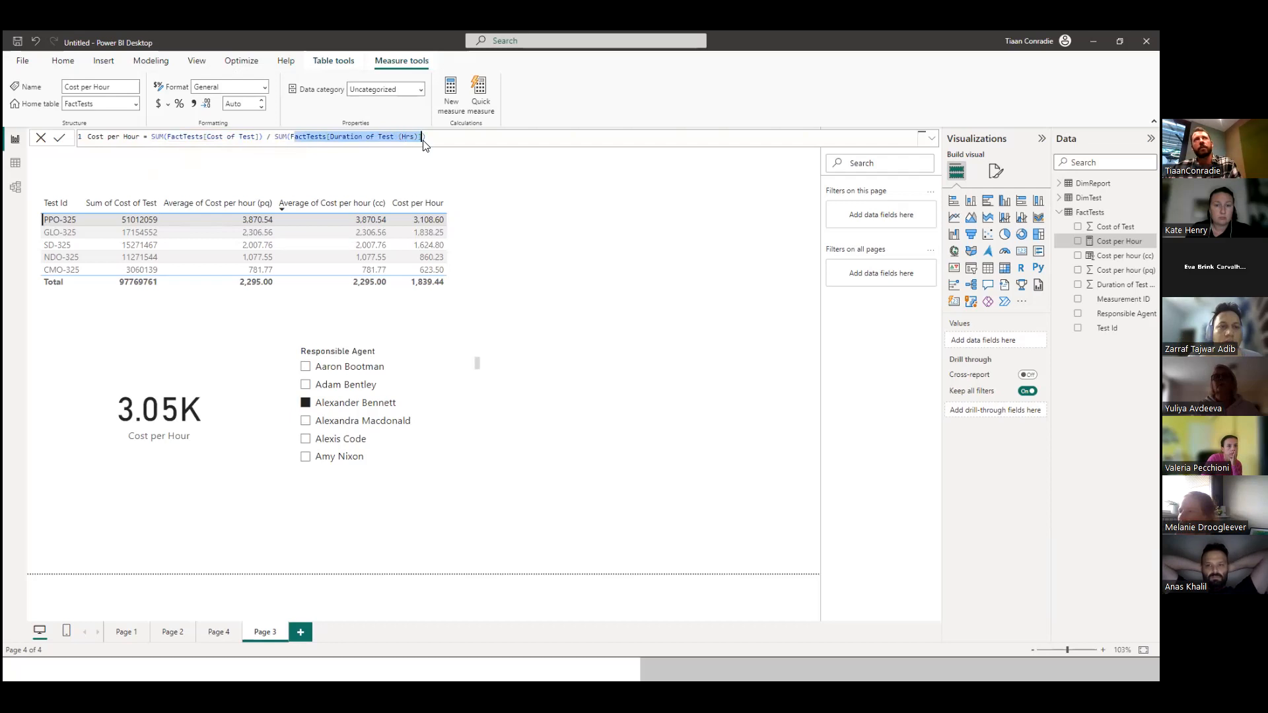
pyautogui.click(435, 133)
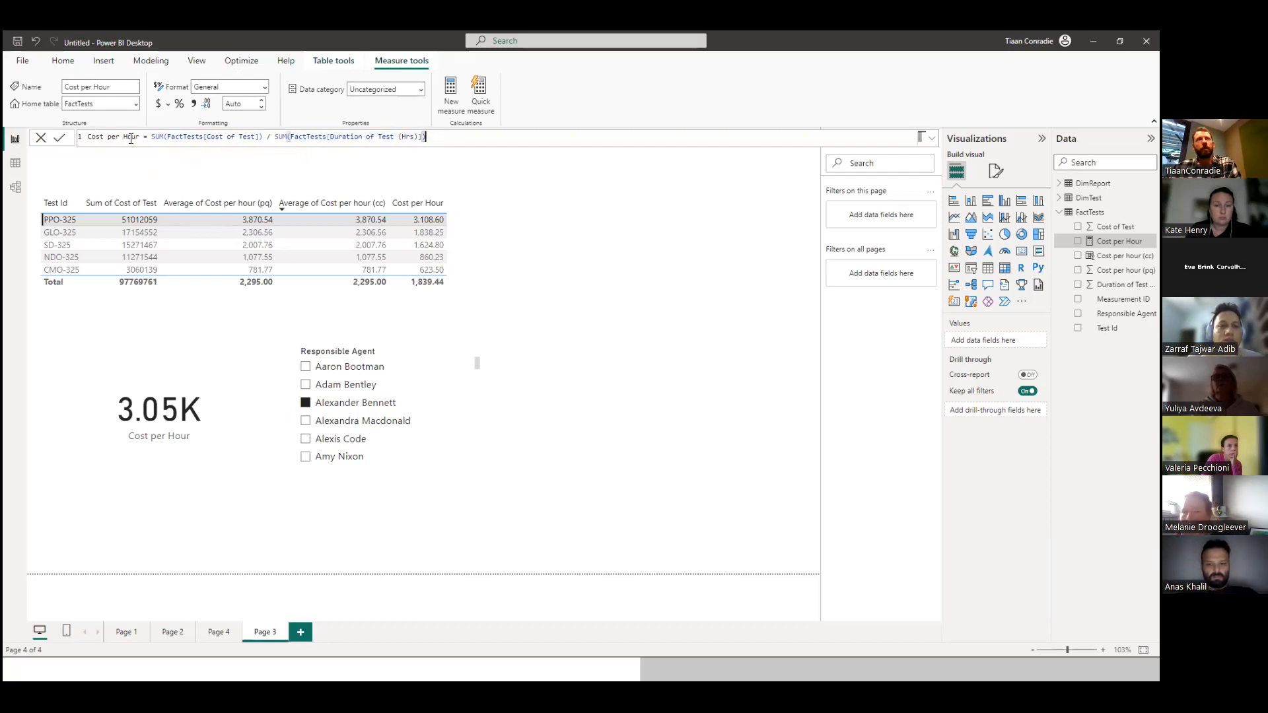
pyautogui.click(200, 136)
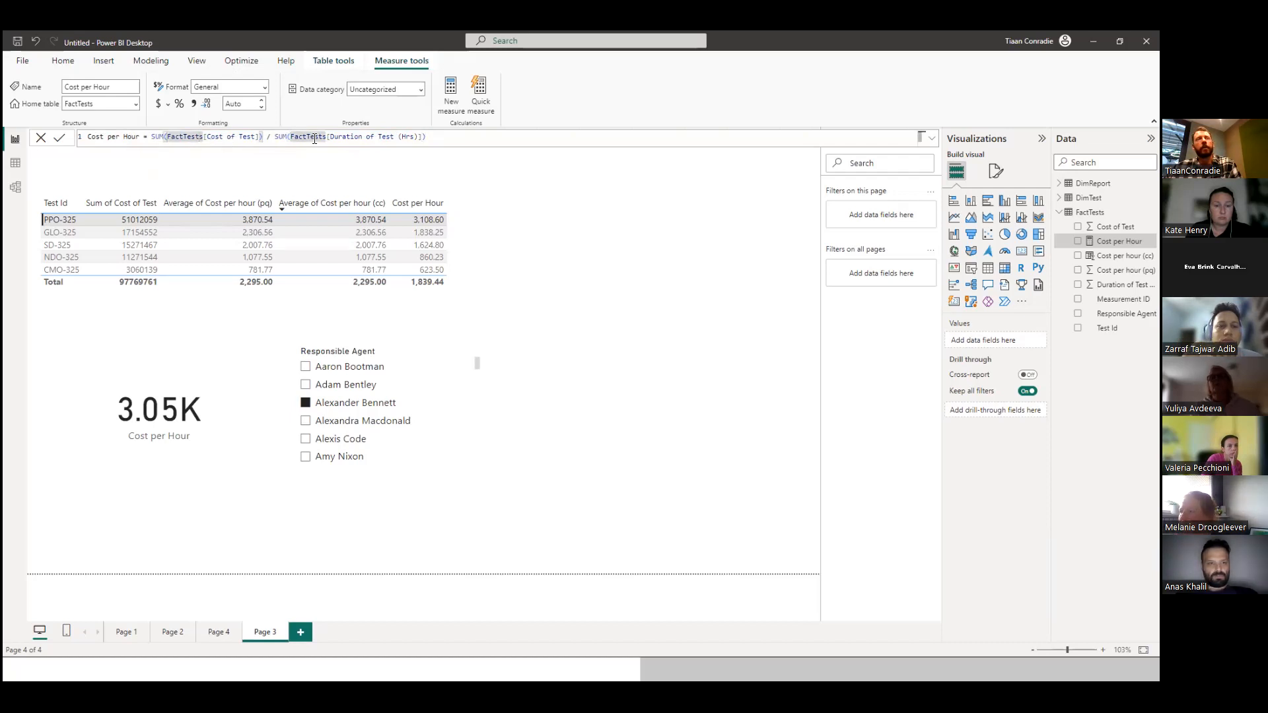
pyautogui.click(332, 136)
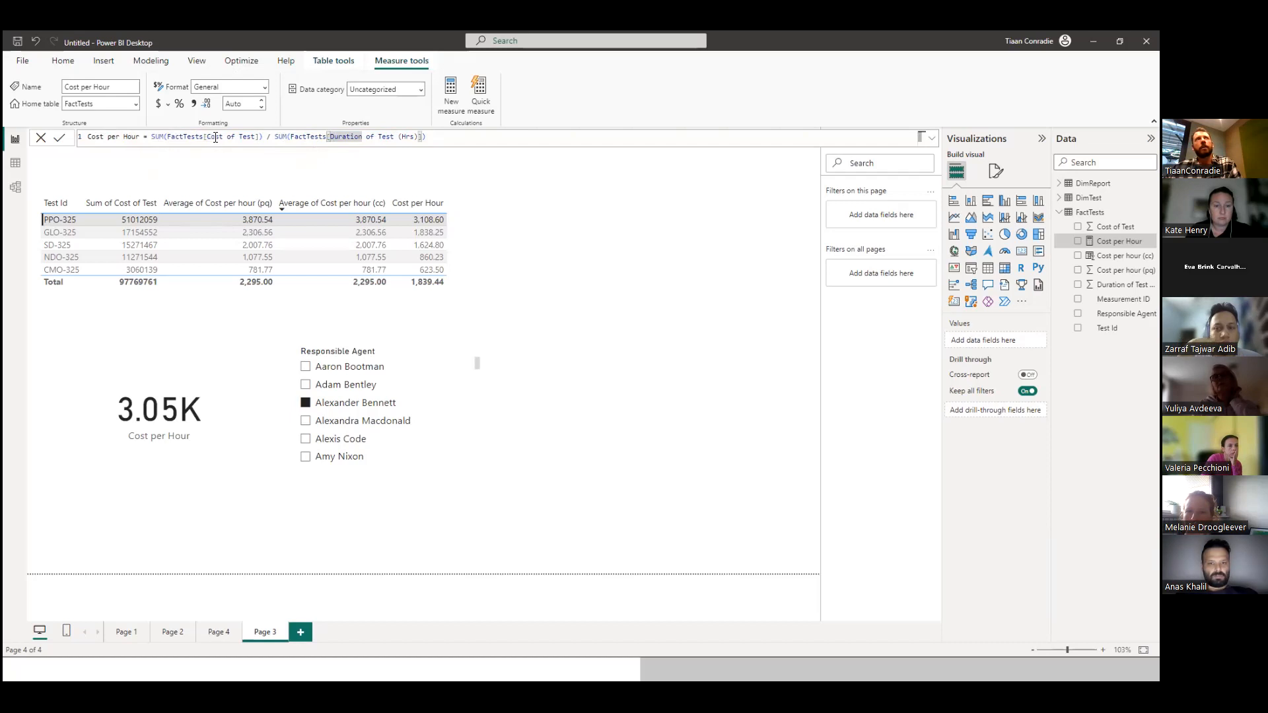
pyautogui.moveTo(207, 137); pyautogui.dragTo(413, 143)
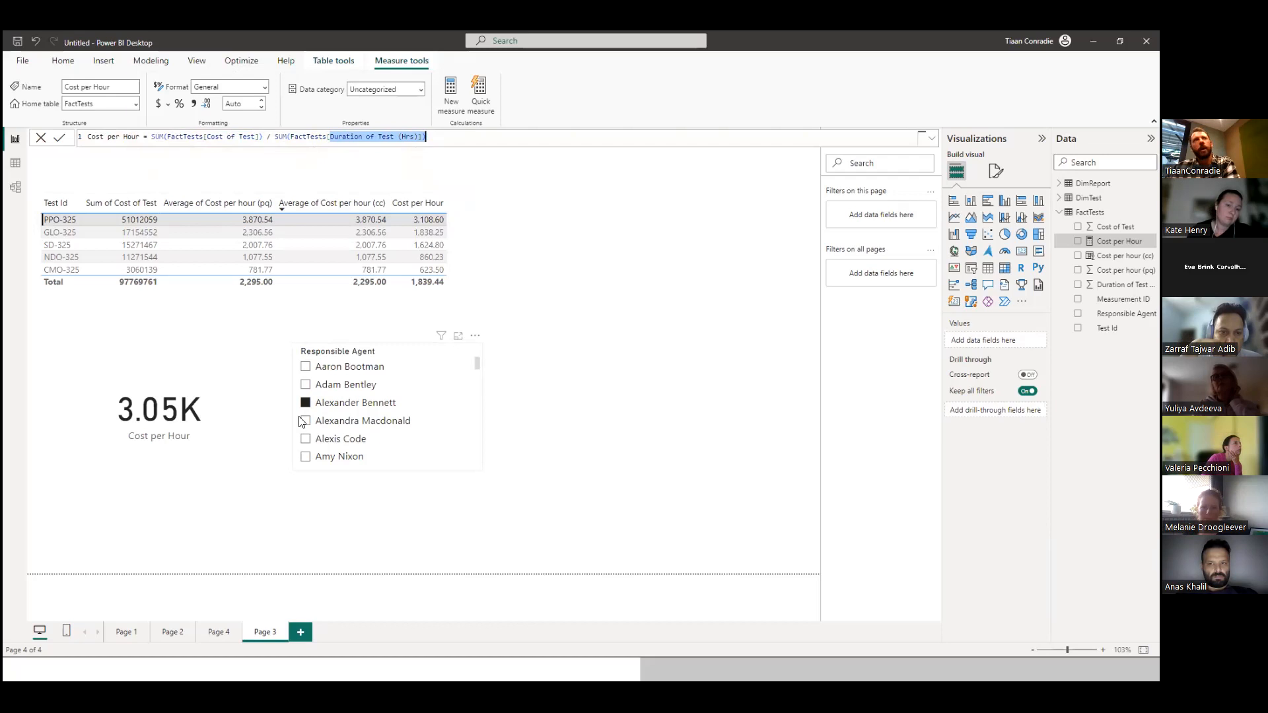
# Filter by the second through fifth agents in the slicer in turn, then by the first, to compare the Cost per Hour card.
pyautogui.click(305, 385)
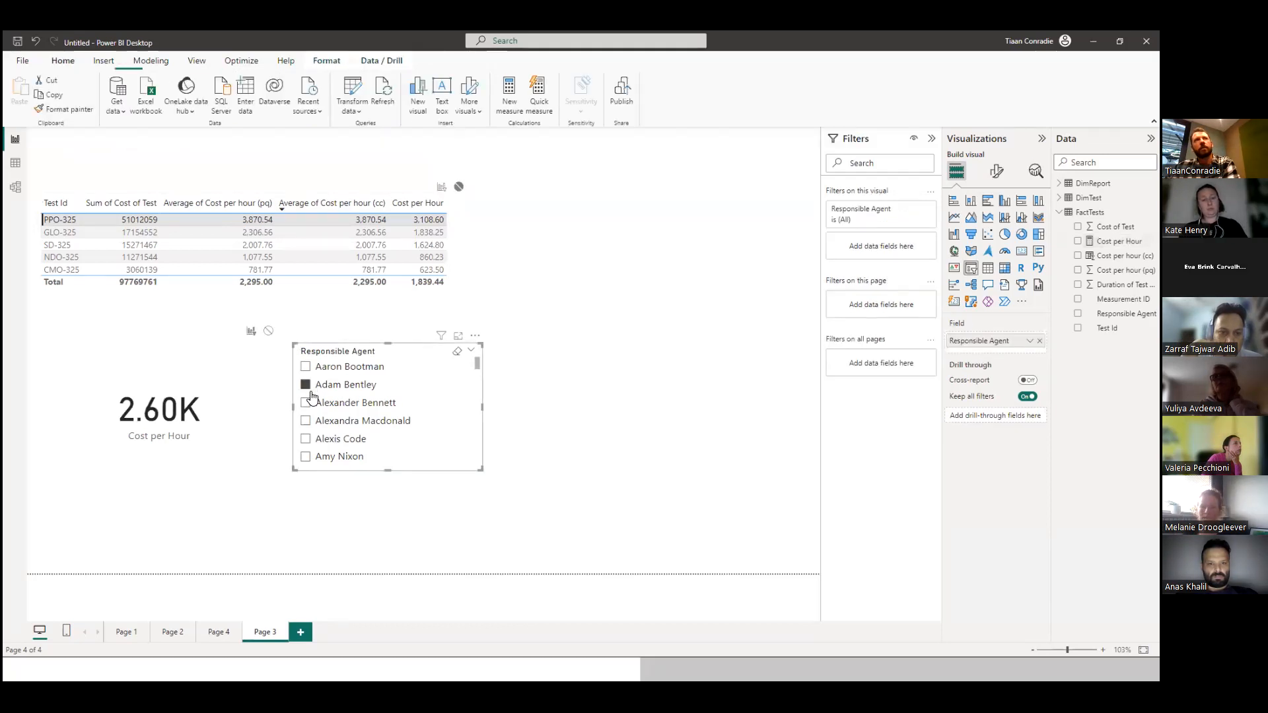
pyautogui.click(306, 404)
pyautogui.click(305, 421)
pyautogui.click(306, 439)
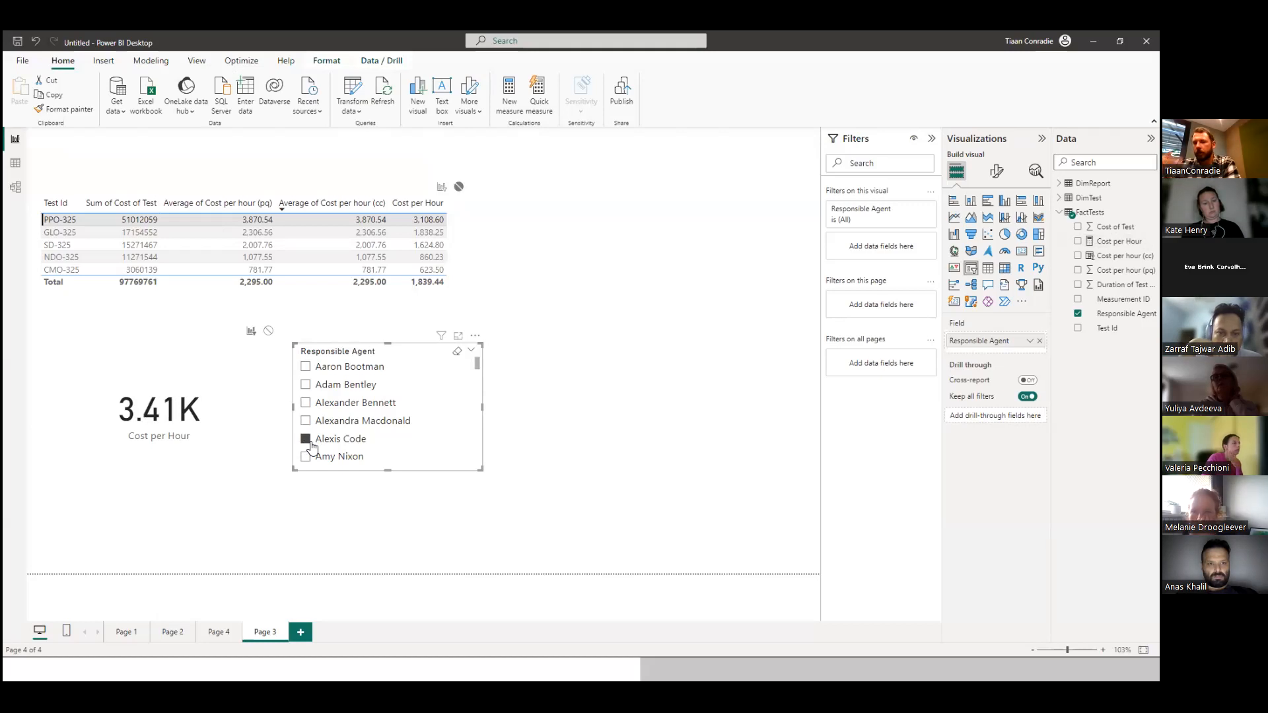
pyautogui.click(306, 366)
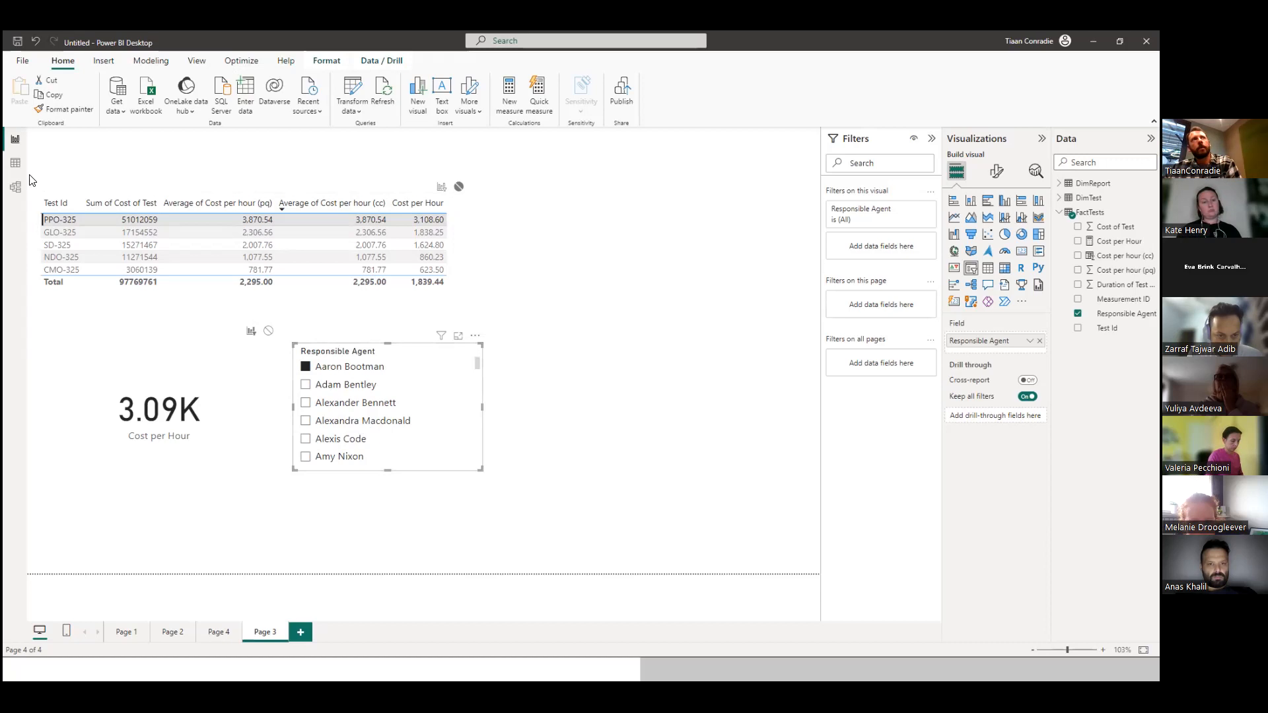
# Inspect the Cost per hour (pq) column in the FactTests data table, then return to the report and view the Cost per Hour measure's formula.
pyautogui.click(15, 164)
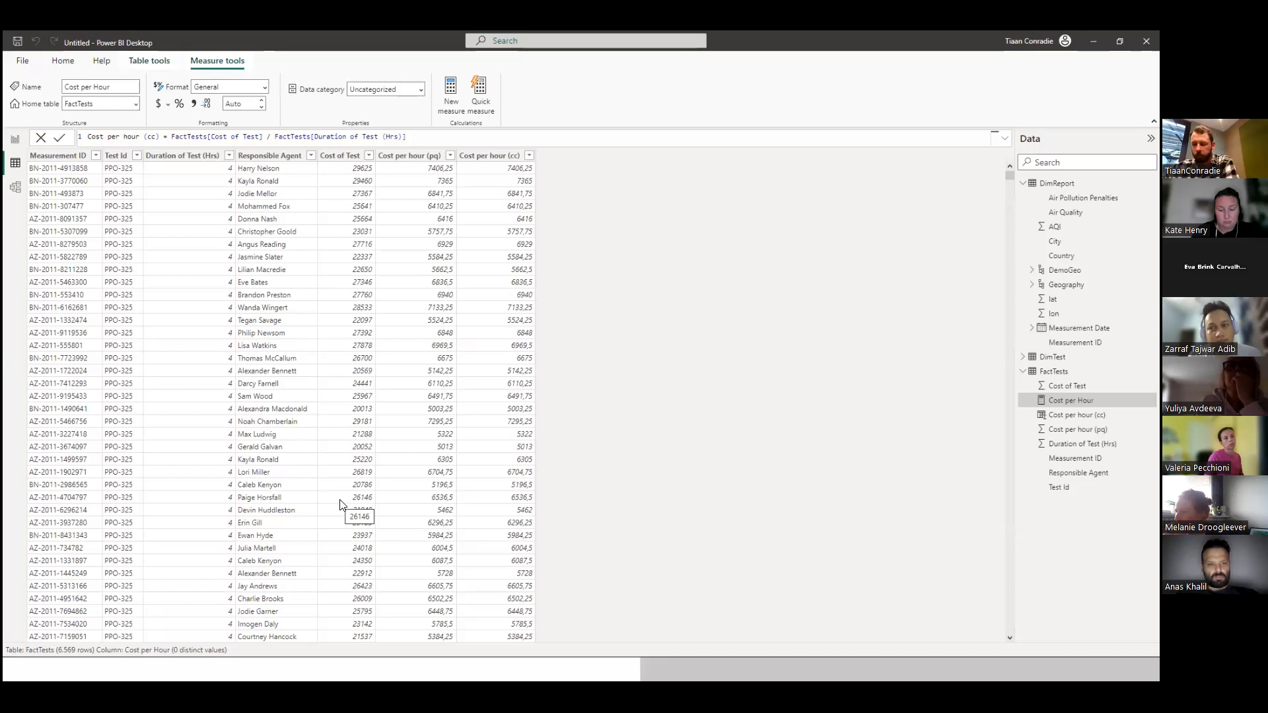
pyautogui.click(424, 170)
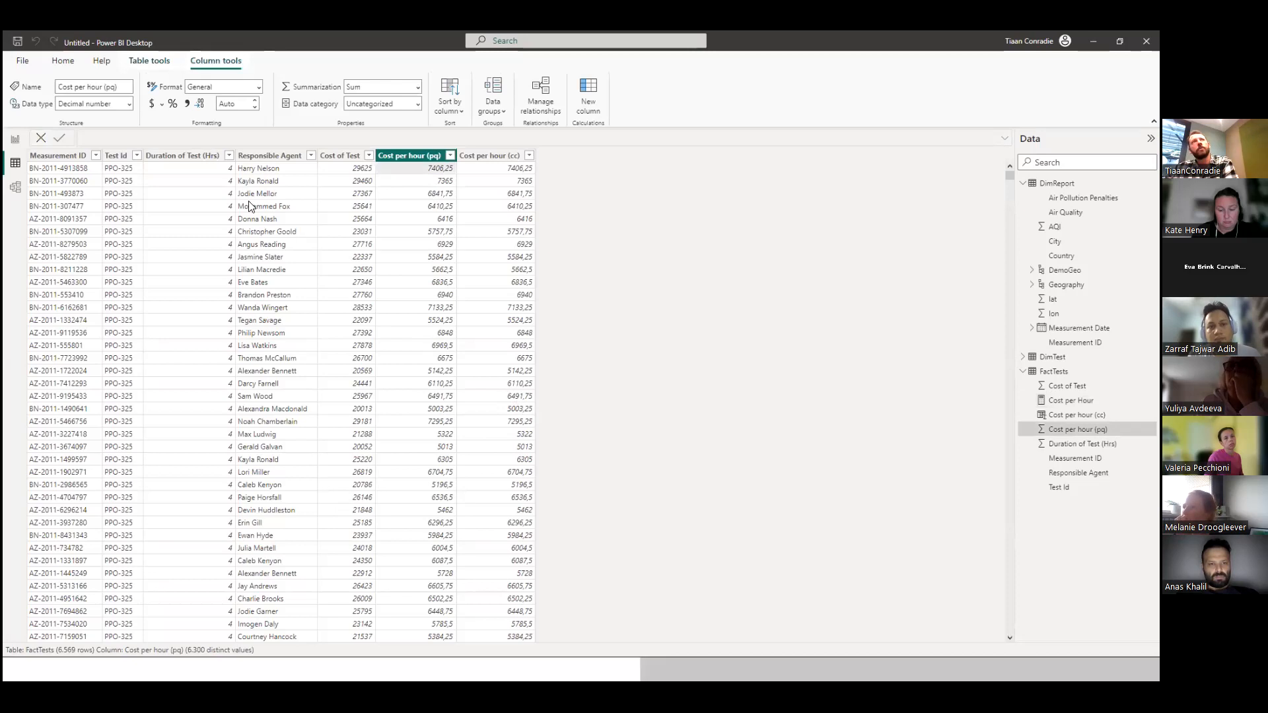
pyautogui.click(14, 144)
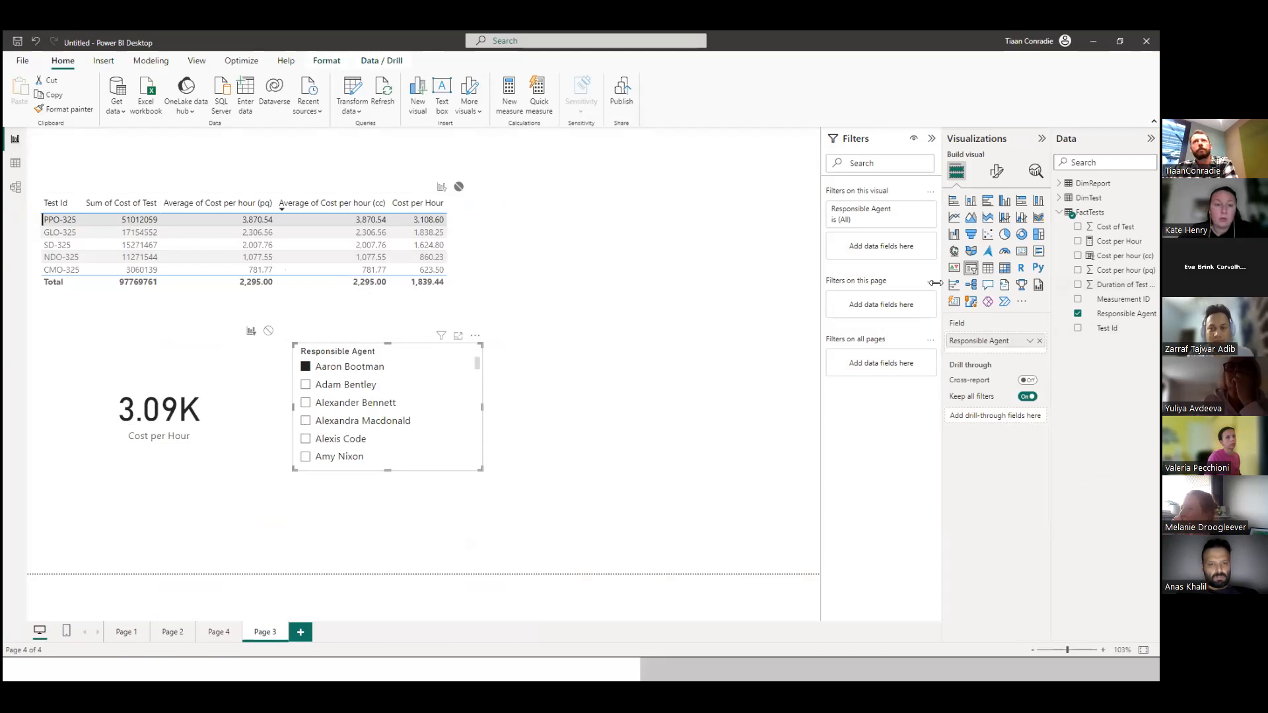
pyautogui.click(1120, 241)
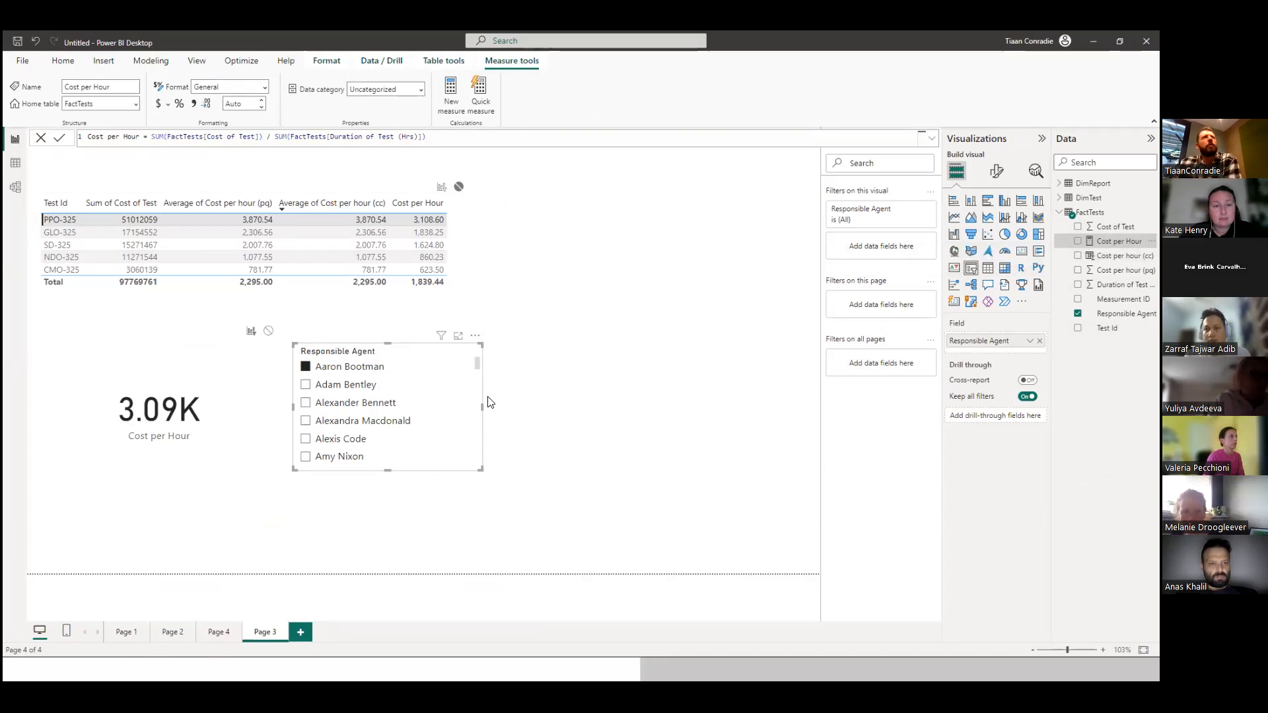
# Make the Cost per Hour card slightly smaller and clear the selection on the canvas.
pyautogui.click(177, 404)
pyautogui.moveTo(281, 484)
pyautogui.mouseDown()
pyautogui.moveTo(217, 464)
pyautogui.moveTo(270, 478)
pyautogui.mouseUp()
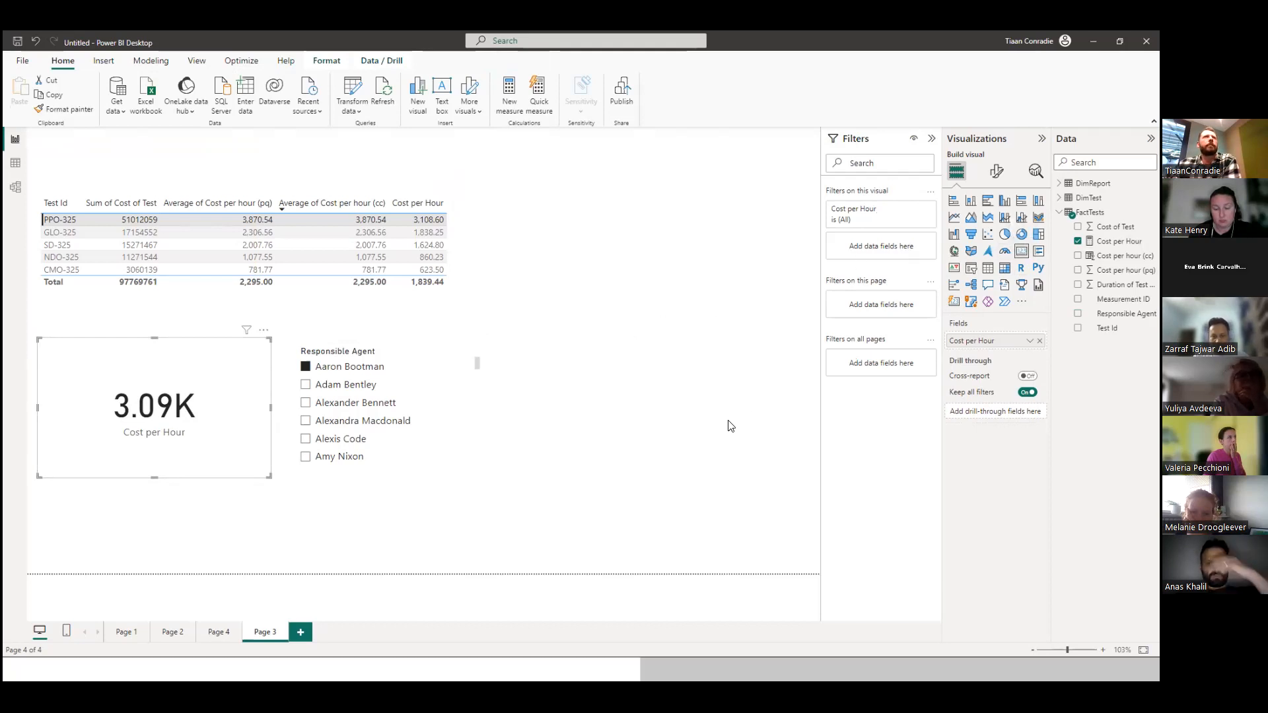
pyautogui.click(680, 442)
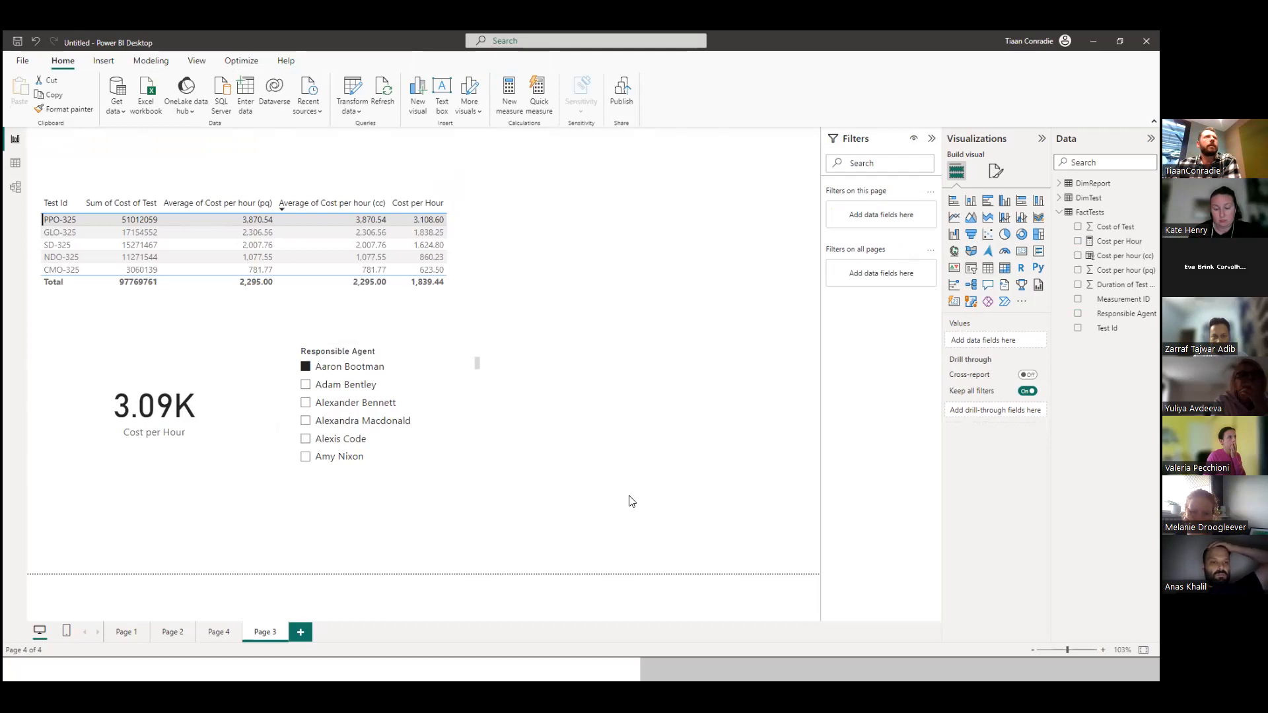
# Add a second card beside the Responsible Agent slicer, enlarge it to about the slicer's height, and fill it with Cost per hour (cc).
pyautogui.click(1021, 251)
pyautogui.moveTo(218, 515); pyautogui.dragTo(671, 370)
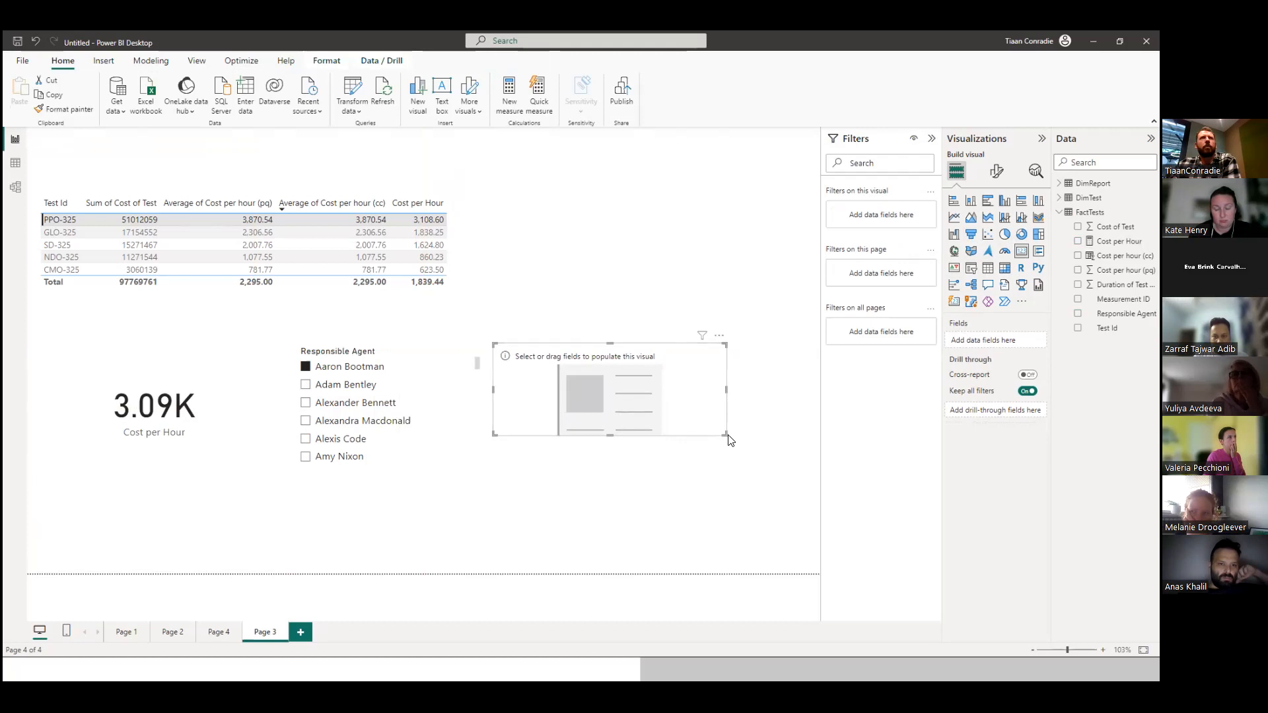
pyautogui.moveTo(722, 434); pyautogui.dragTo(756, 471)
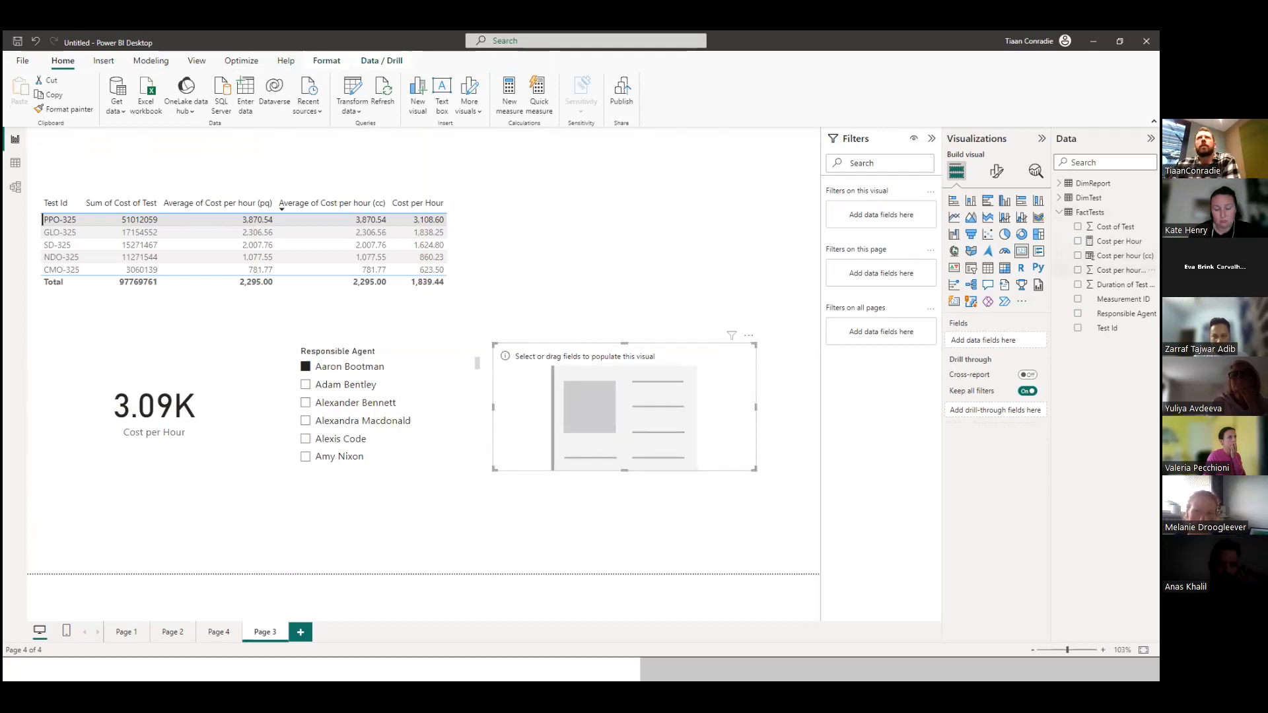
pyautogui.moveTo(1116, 255); pyautogui.dragTo(680, 413)
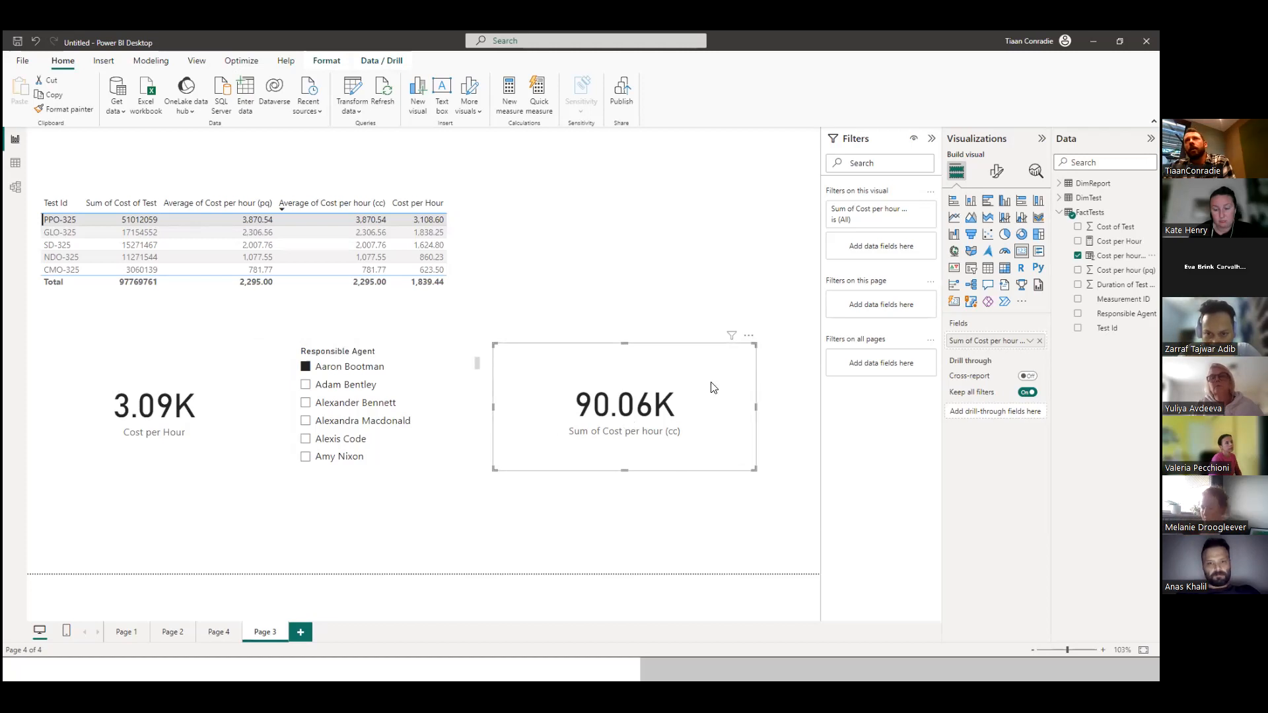
# Change the Cost per hour (cc) card's aggregation to Average.
pyautogui.click(1030, 341)
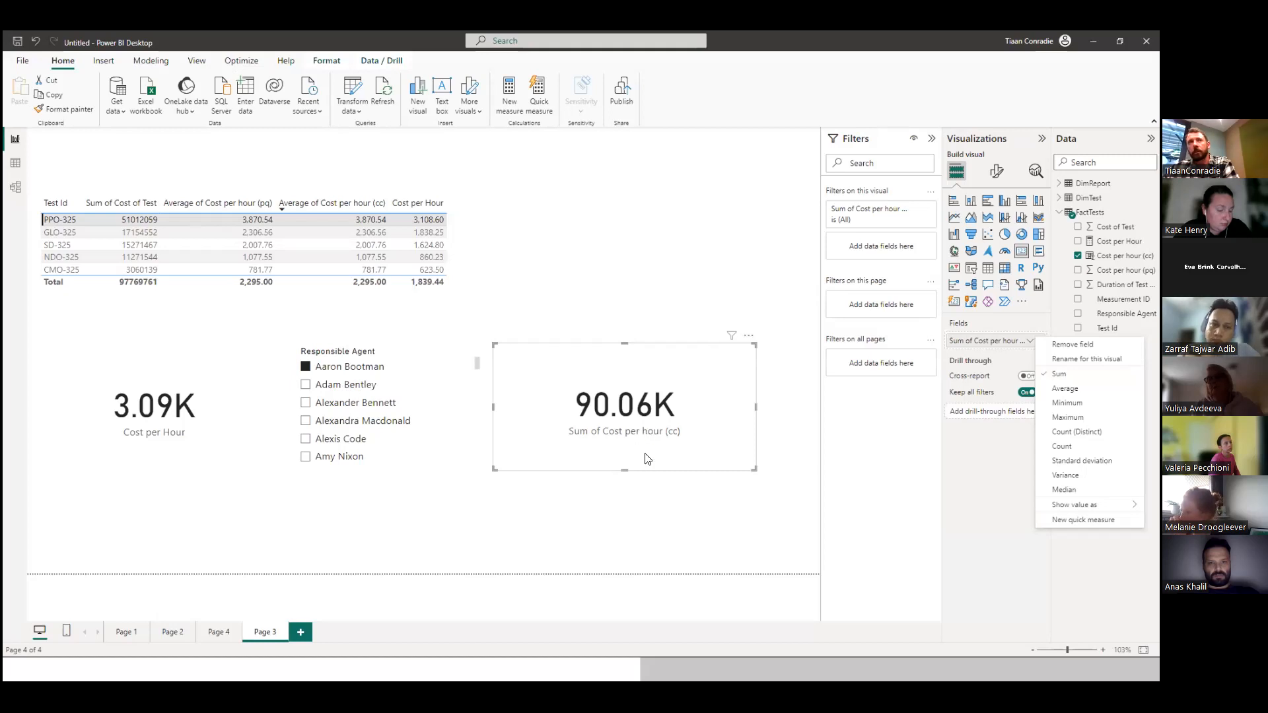
pyautogui.click(1064, 388)
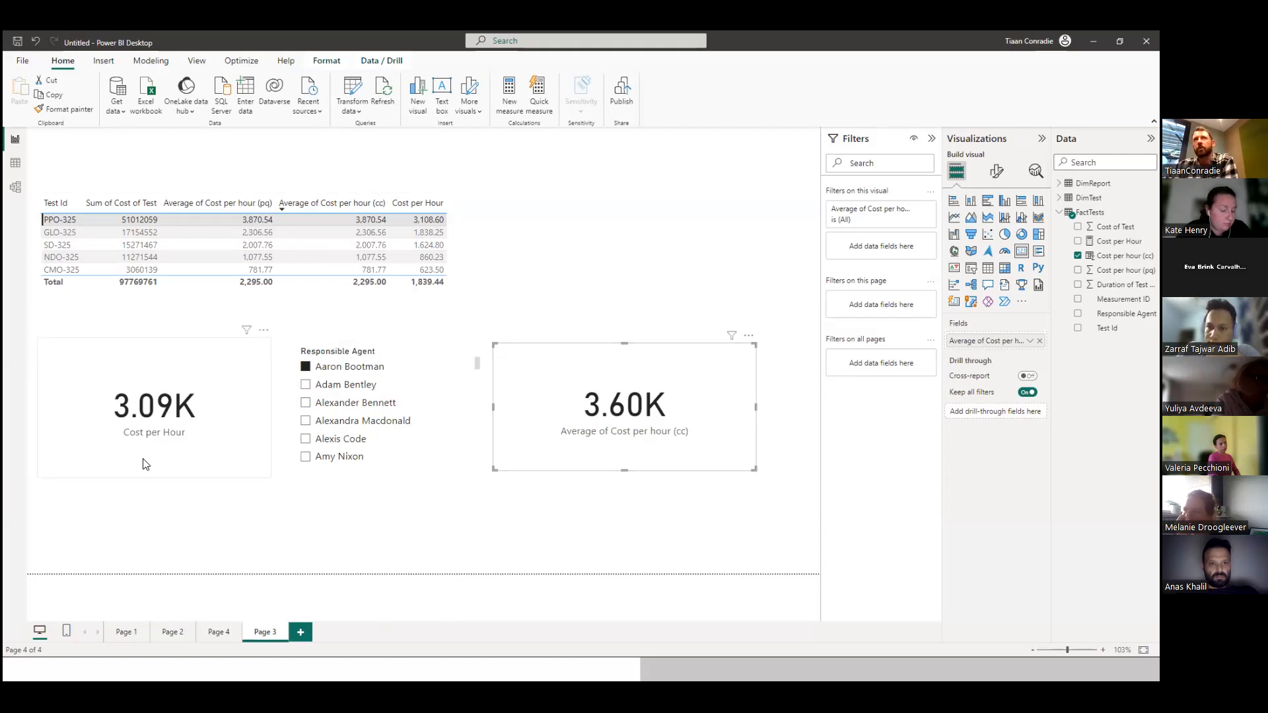
# Check the field options of the Cost per Hour measure's card, then glance at the FactTests data table and return to the report.
pyautogui.click(127, 438)
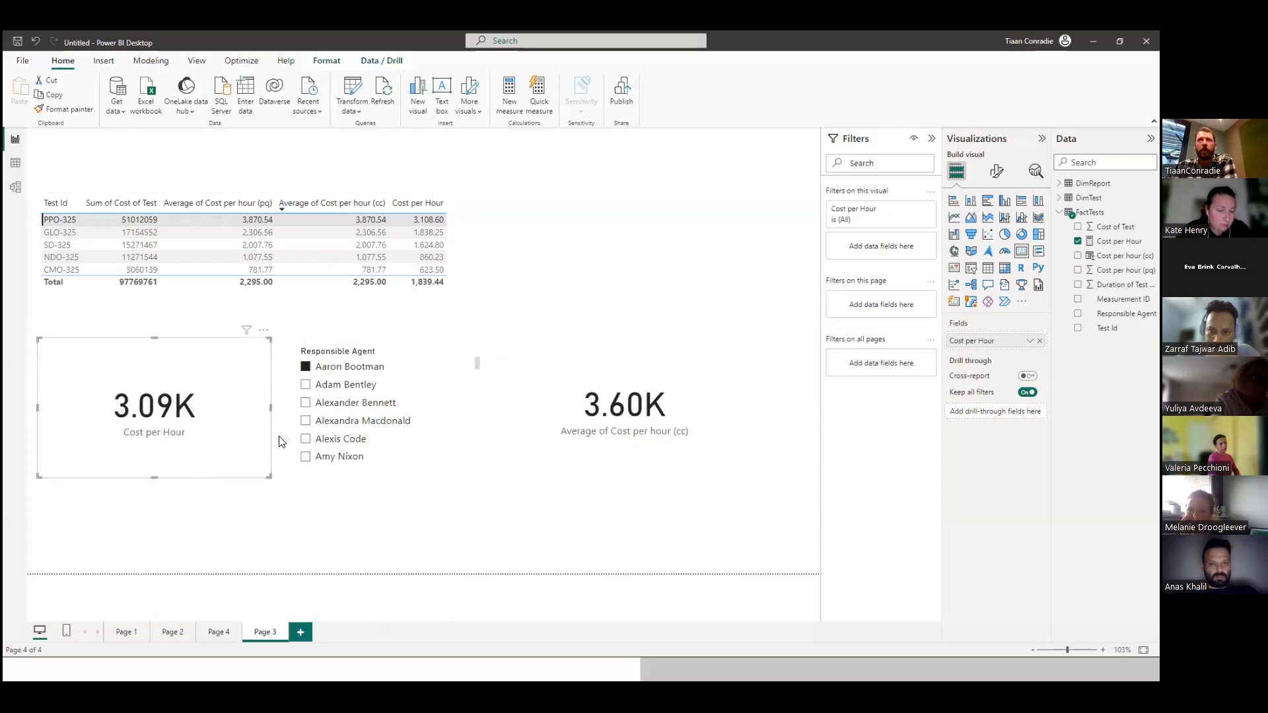
pyautogui.click(1031, 342)
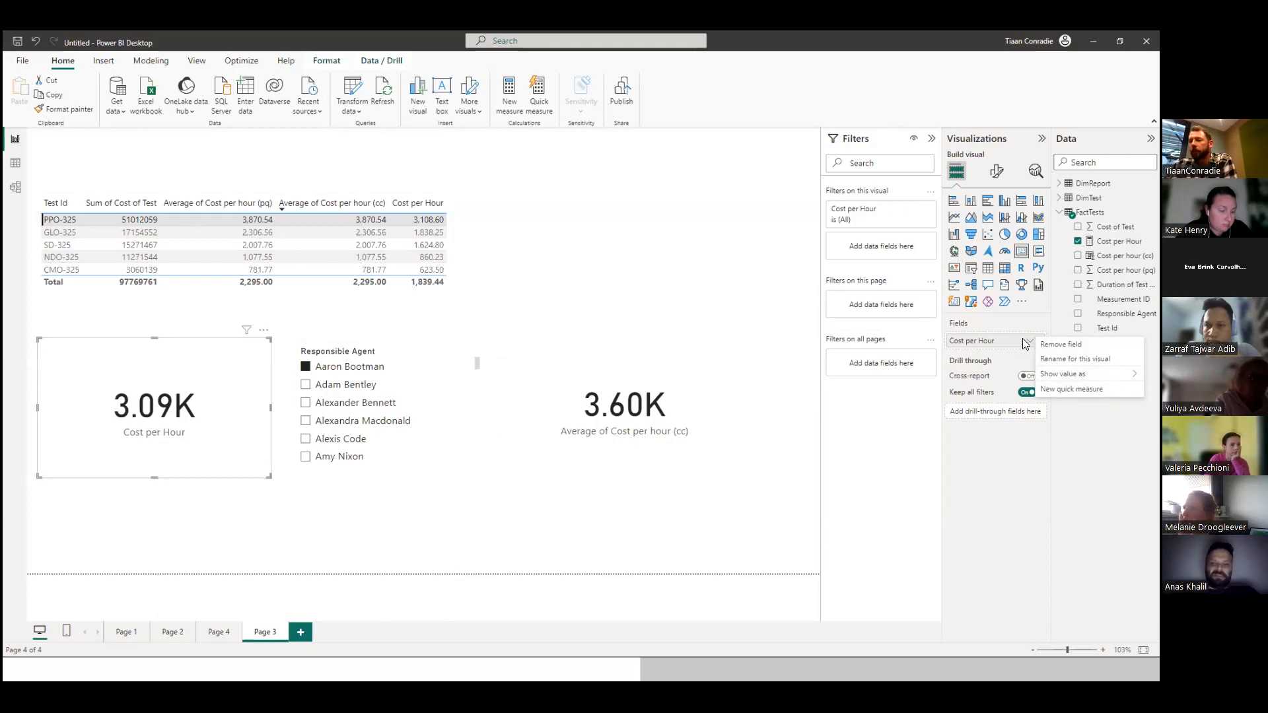
pyautogui.click(270, 516)
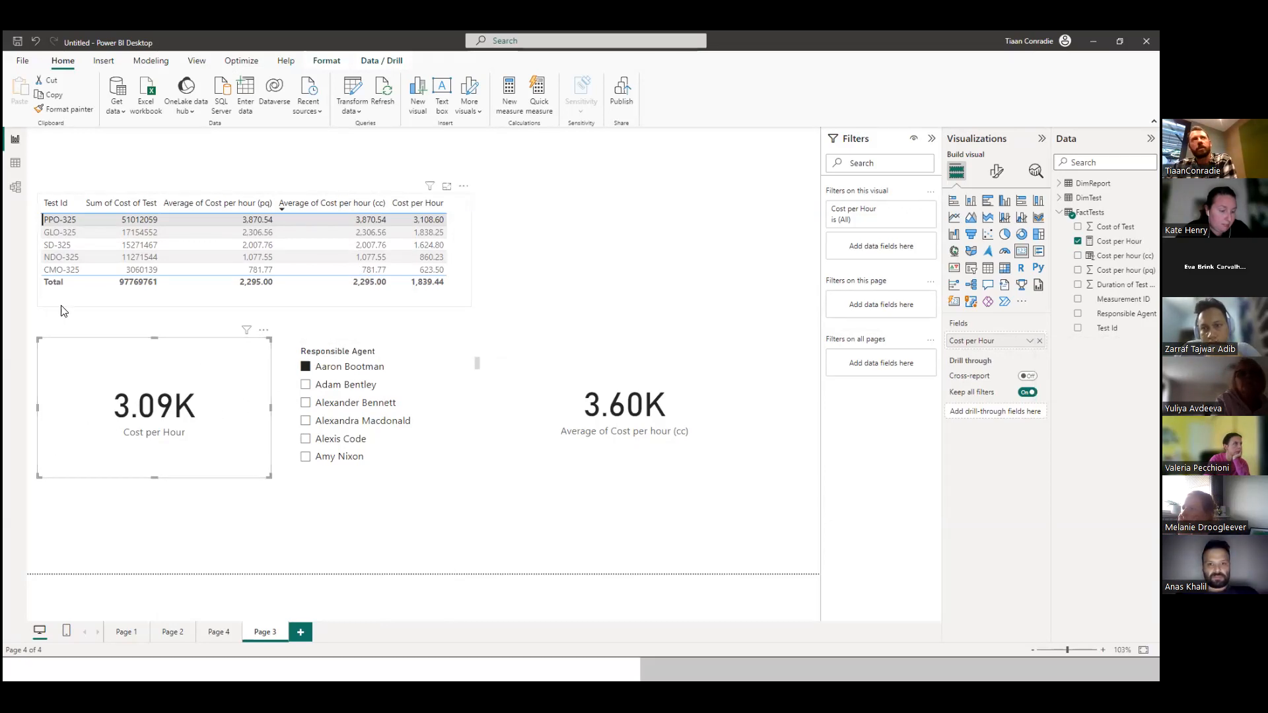
pyautogui.click(622, 433)
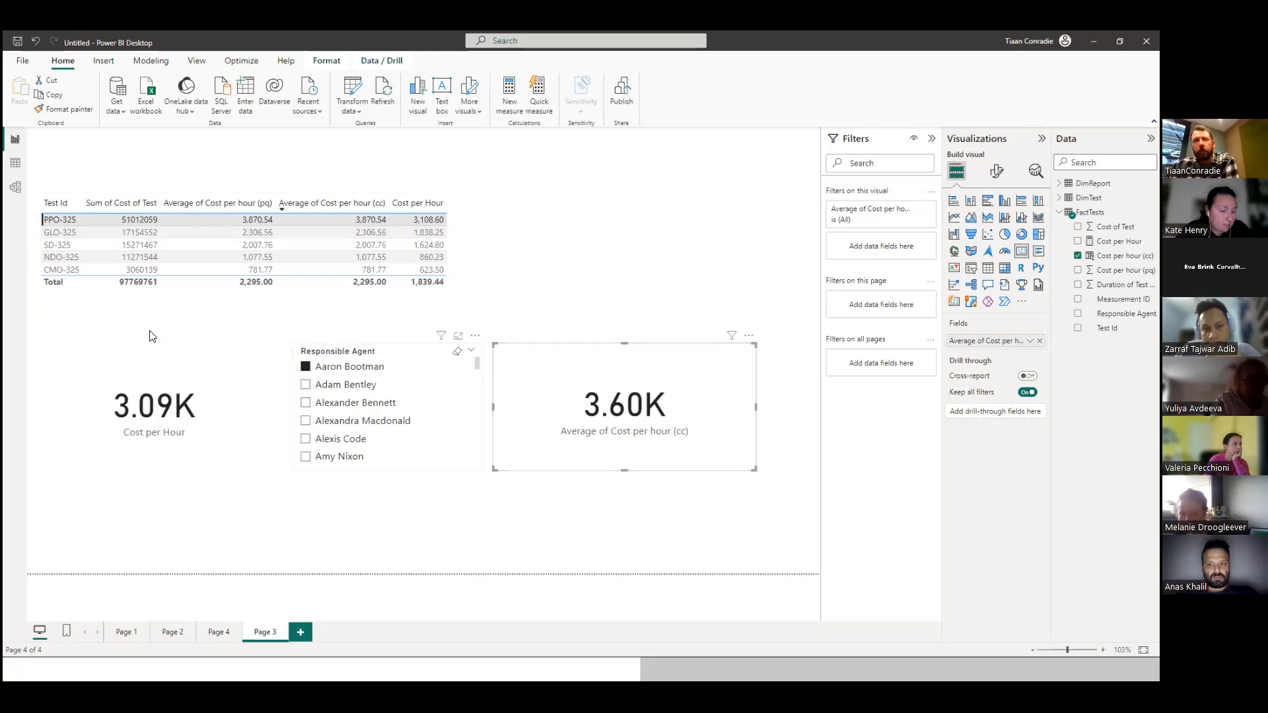
pyautogui.click(16, 165)
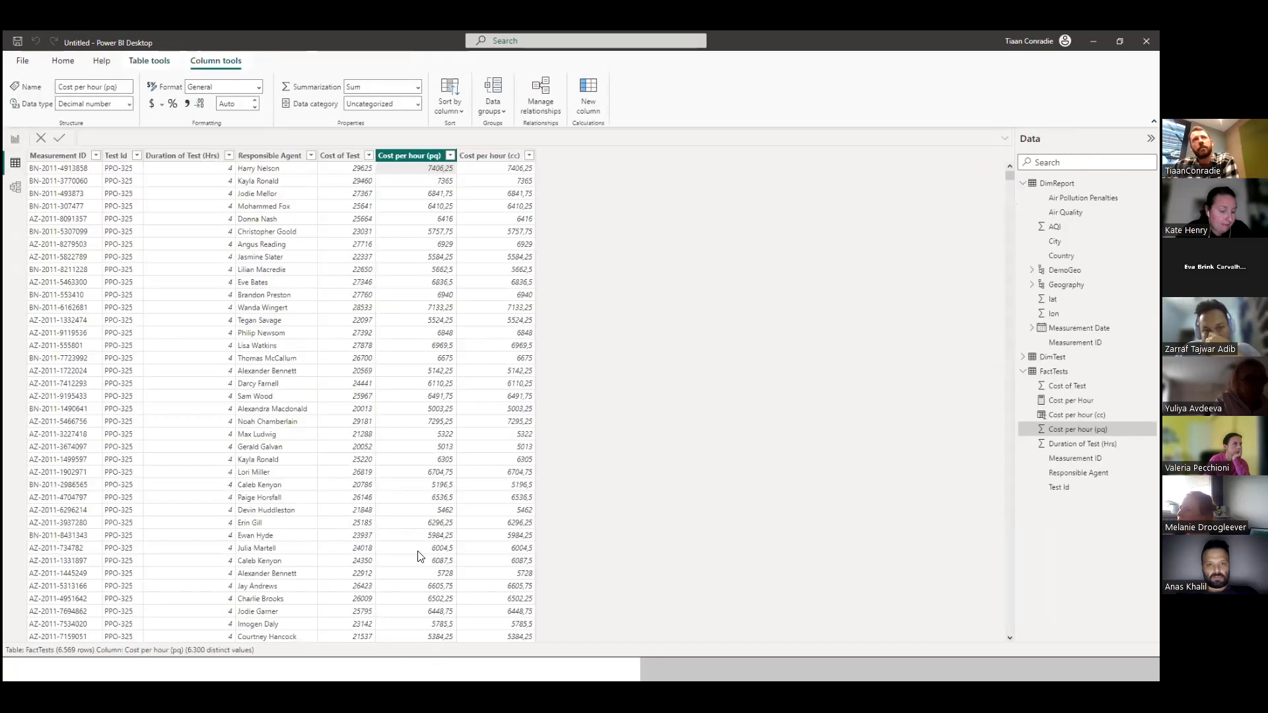
pyautogui.click(19, 142)
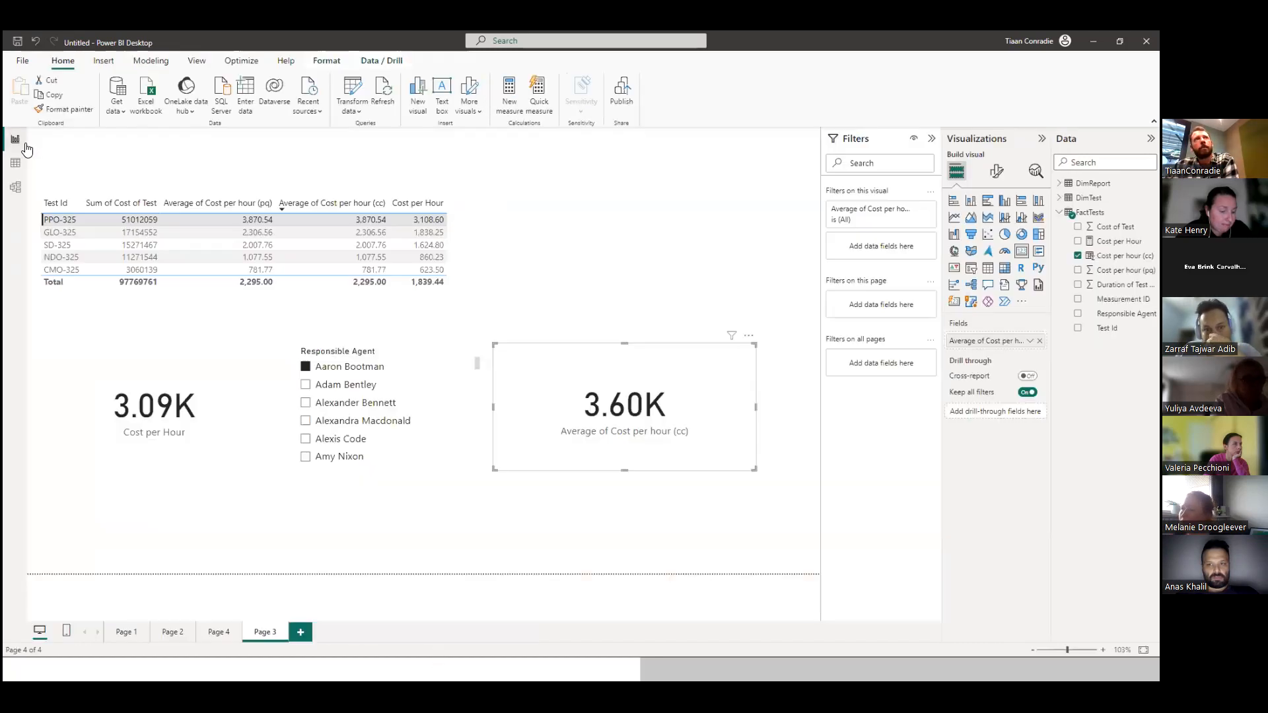
# Clear the first agent's filter in the Responsible Agent slicer and select the FactTests table.
pyautogui.click(604, 316)
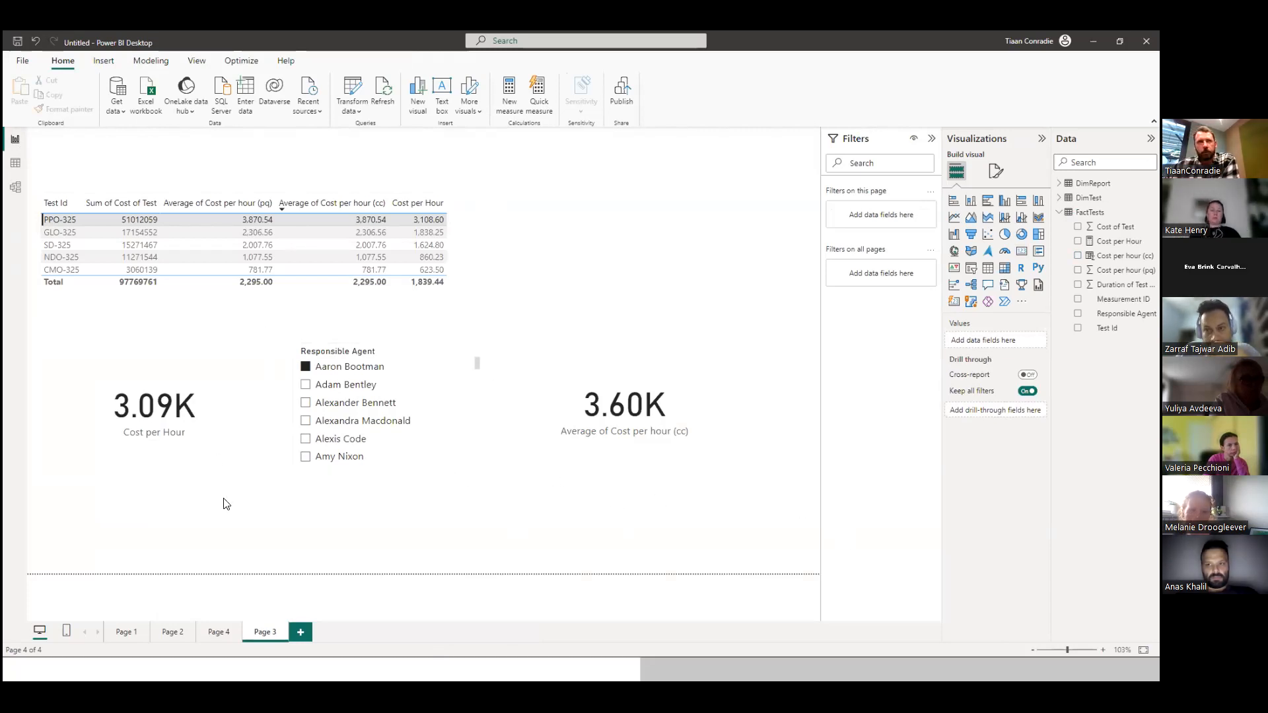
pyautogui.click(305, 367)
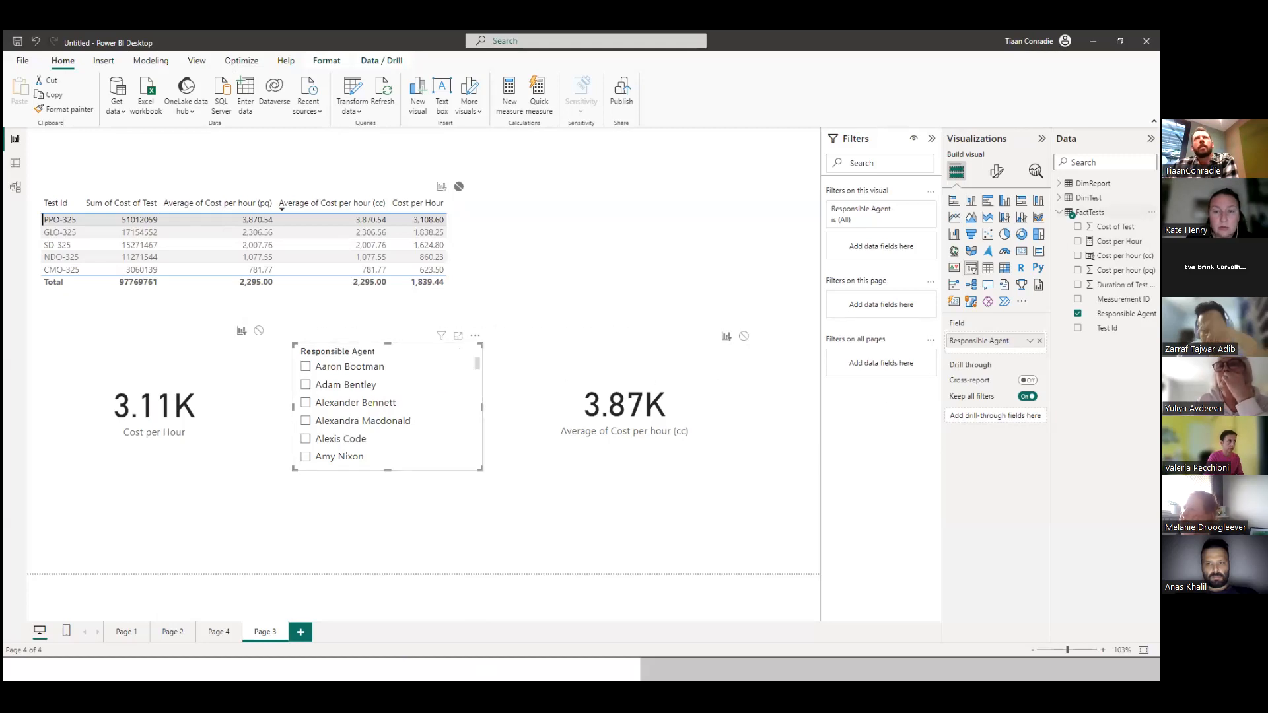
pyautogui.click(1083, 212)
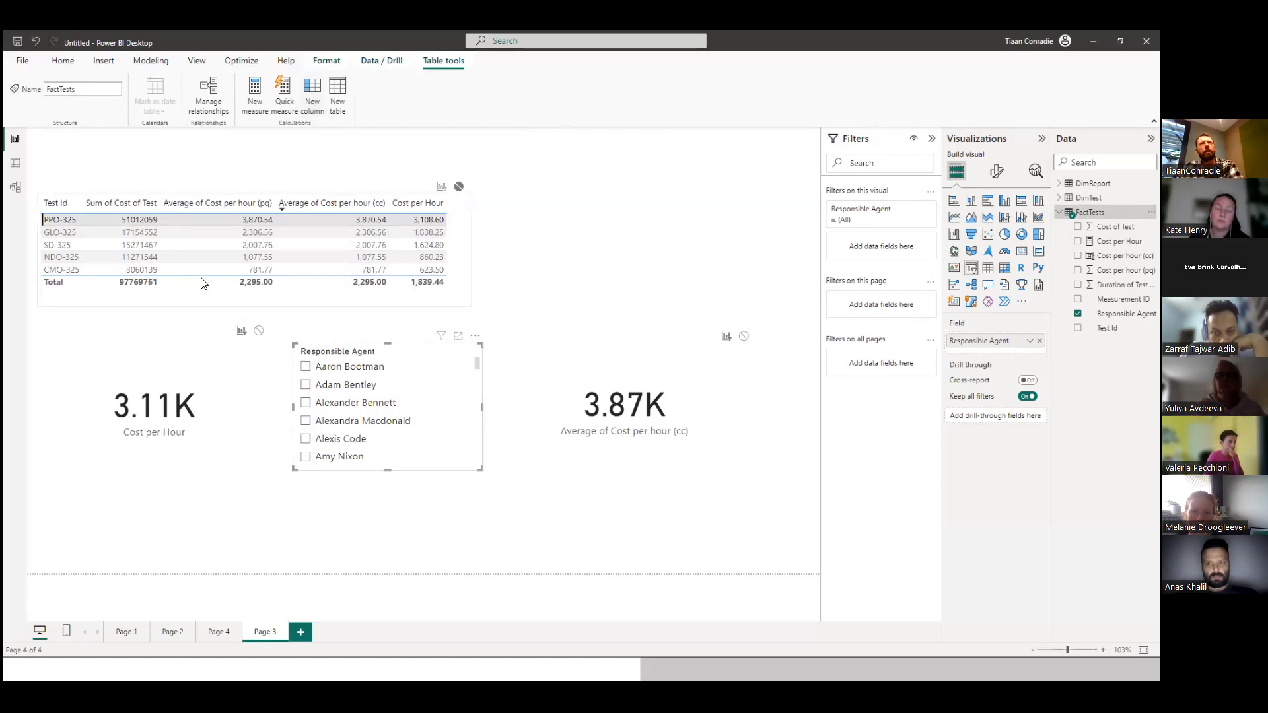
# Compare the Cost per hour (pq) and (cc) columns down to the end of the FactTests data table, then return to the report.
pyautogui.click(22, 169)
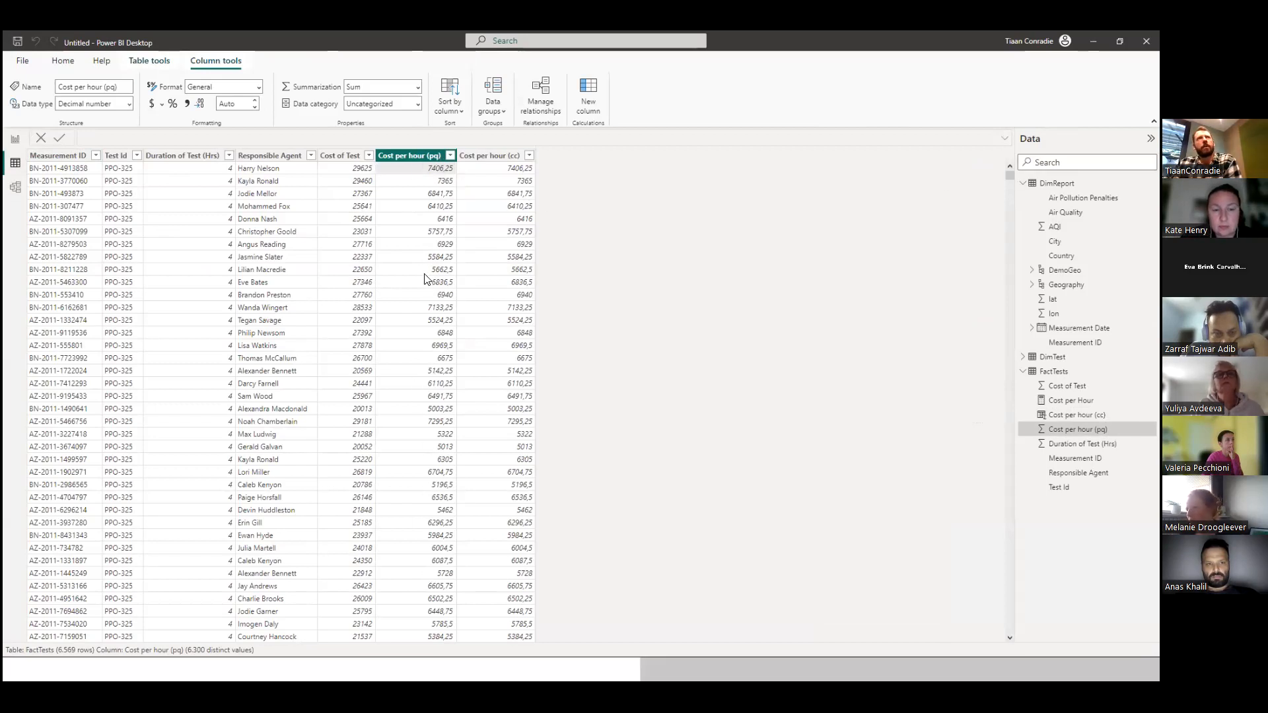
pyautogui.moveTo(1007, 178); pyautogui.dragTo(1007, 646)
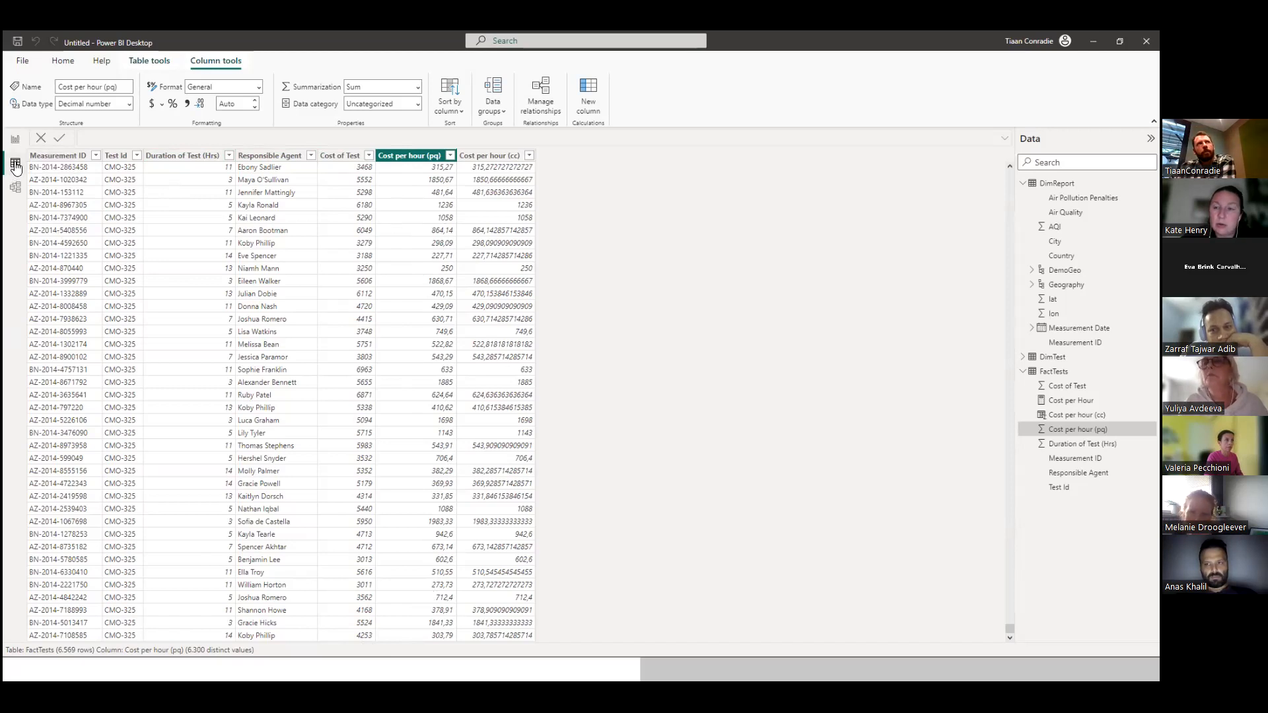
pyautogui.click(15, 138)
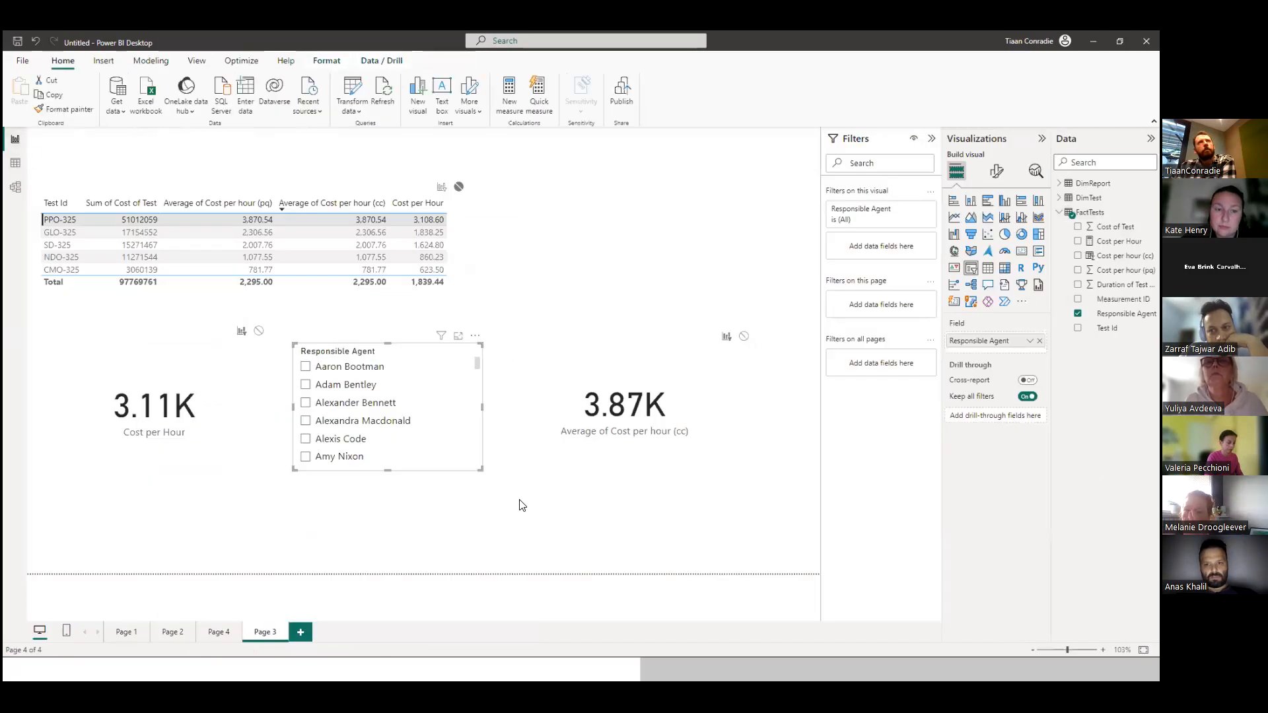
pyautogui.click(522, 505)
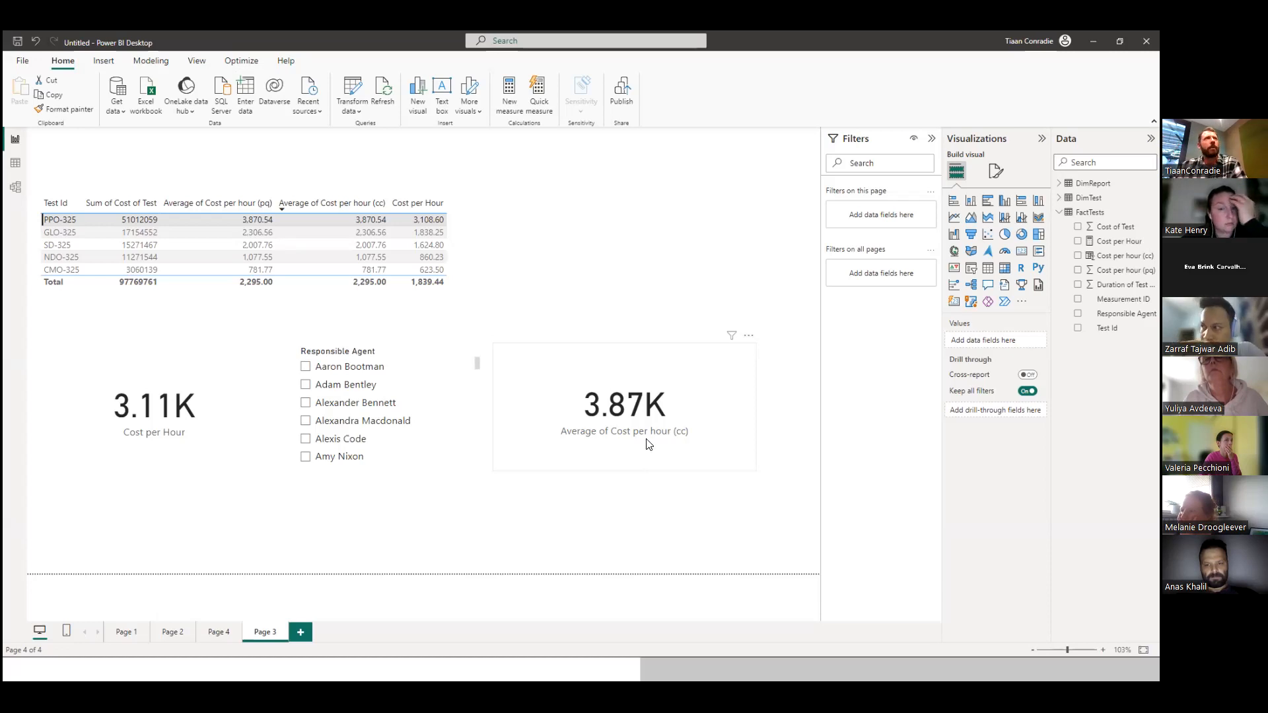
# Open Power Query Editor, look through the DimReport query, then open the FactTests query and refresh its preview.
pyautogui.click(354, 97)
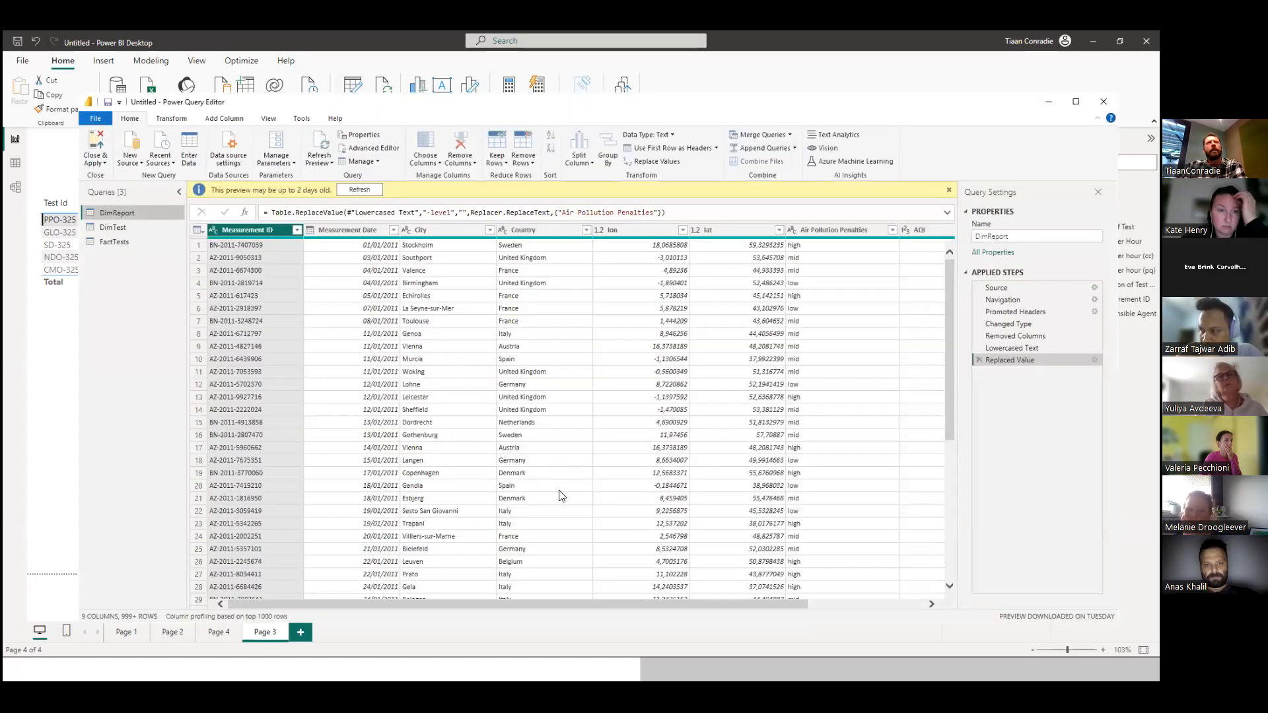
pyautogui.moveTo(513, 604); pyautogui.dragTo(667, 608)
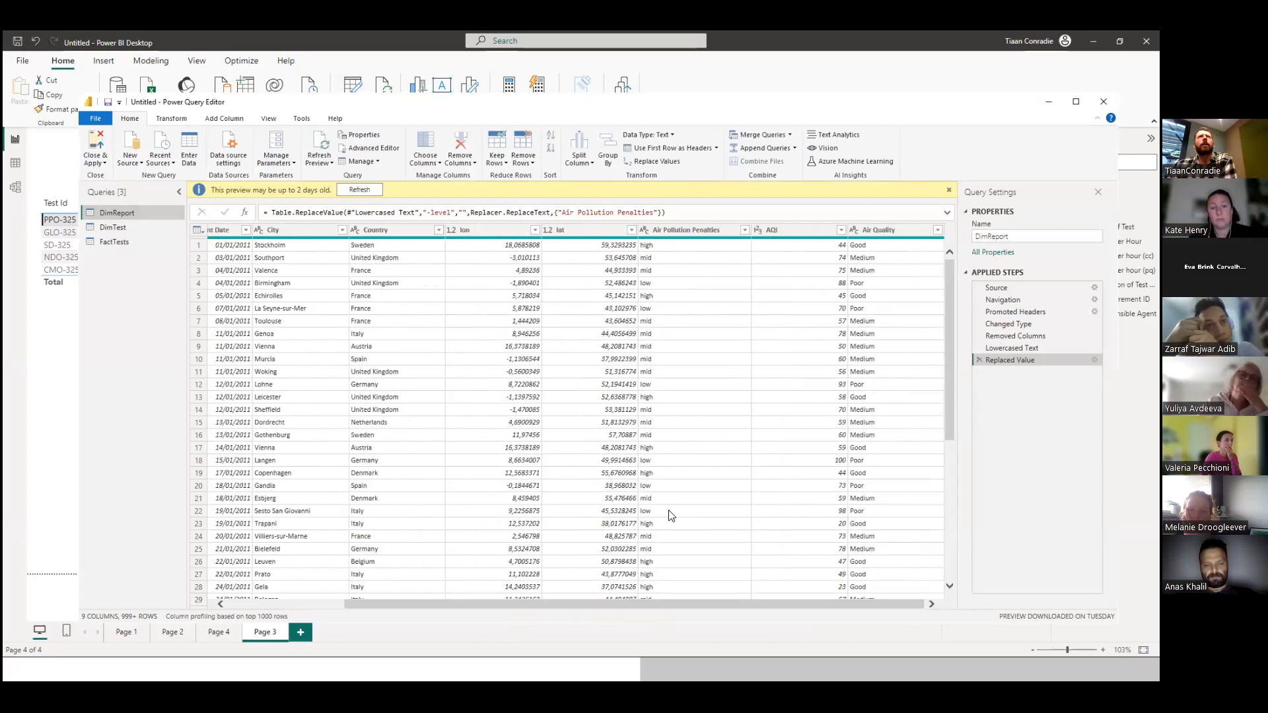
pyautogui.moveTo(1011, 349); pyautogui.dragTo(1012, 352)
pyautogui.click(113, 242)
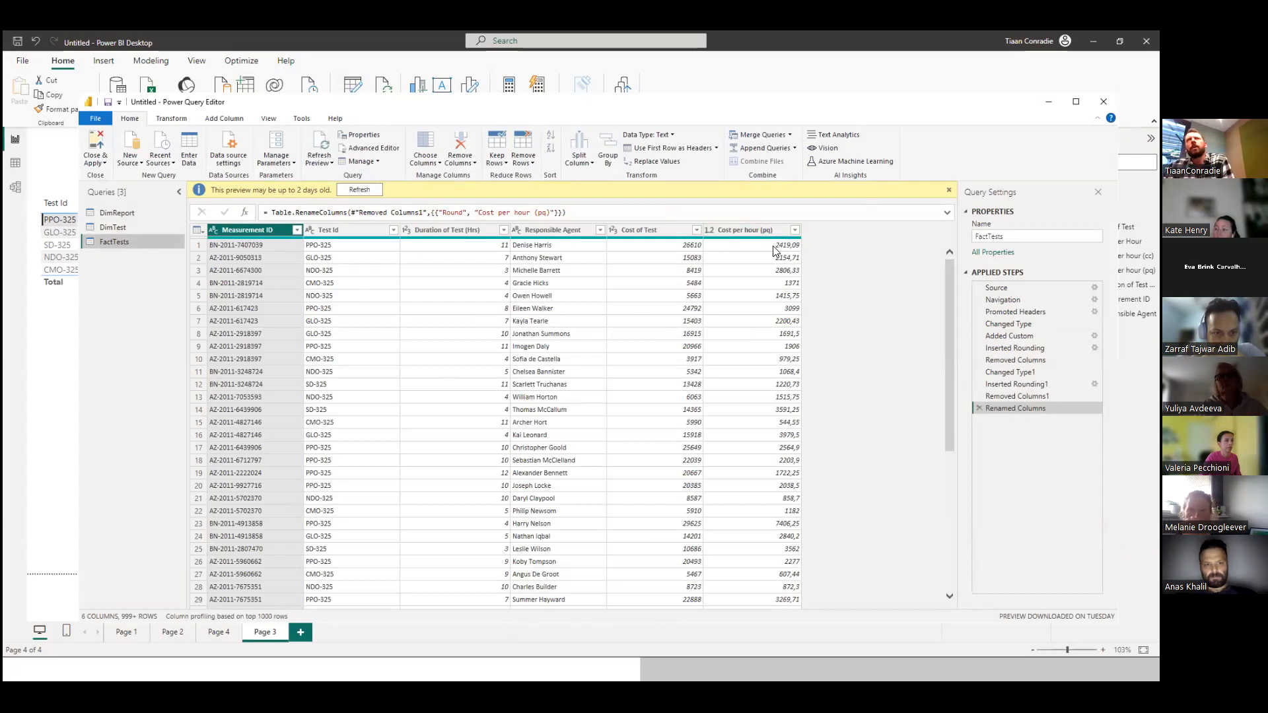
pyautogui.click(369, 190)
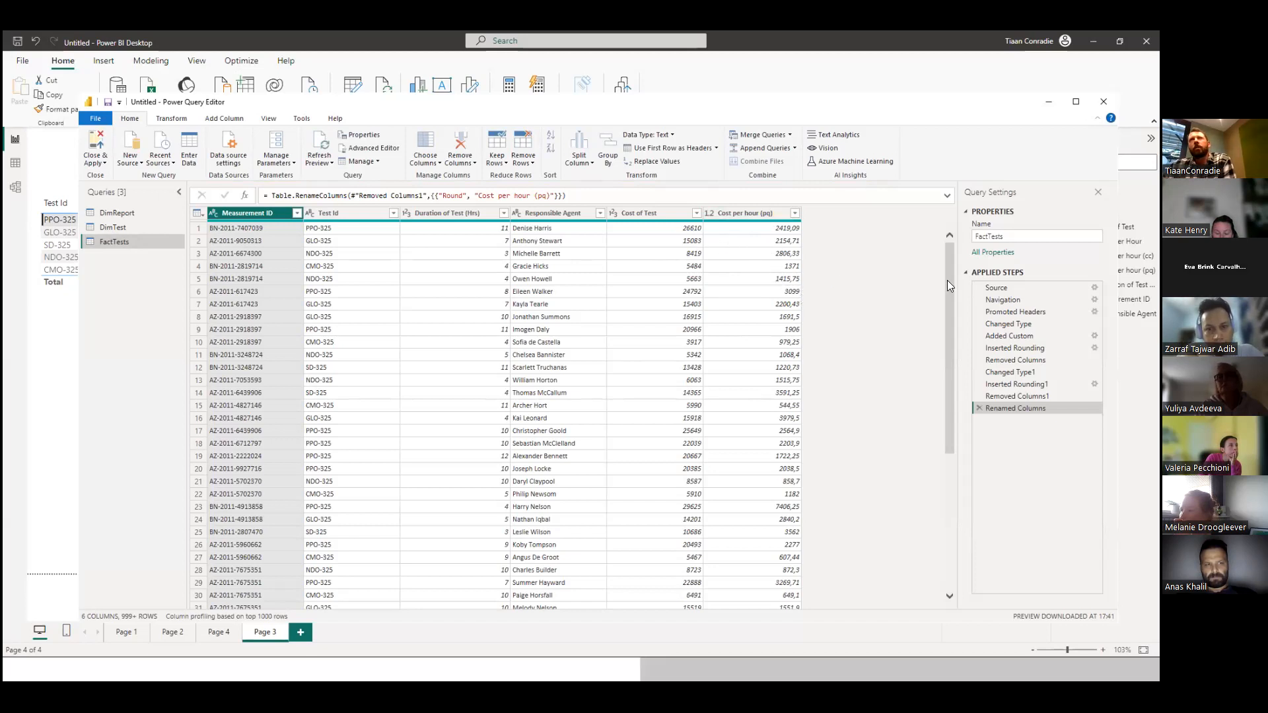
# Examine the Cost per hour (pq) rows in the FactTests query, check the report behind it, and close Power Query Editor.
pyautogui.moveTo(947, 280); pyautogui.dragTo(944, 486)
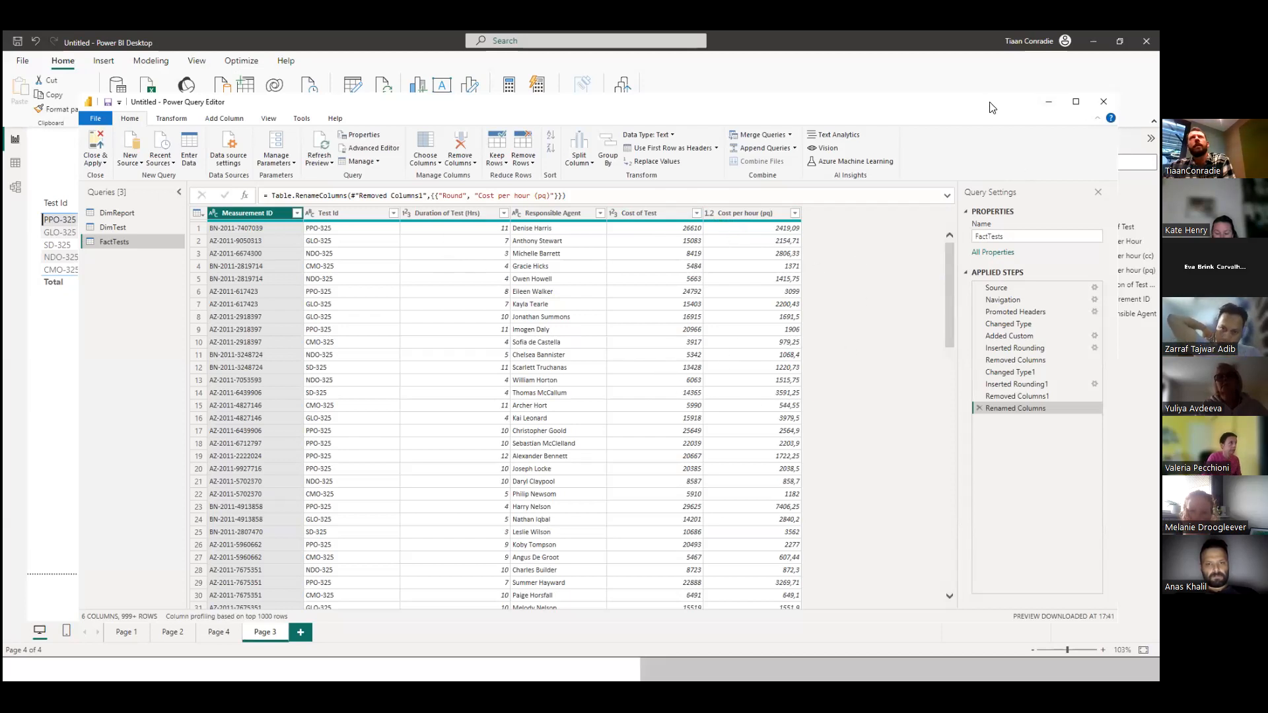
pyautogui.moveTo(994, 101); pyautogui.dragTo(916, 410)
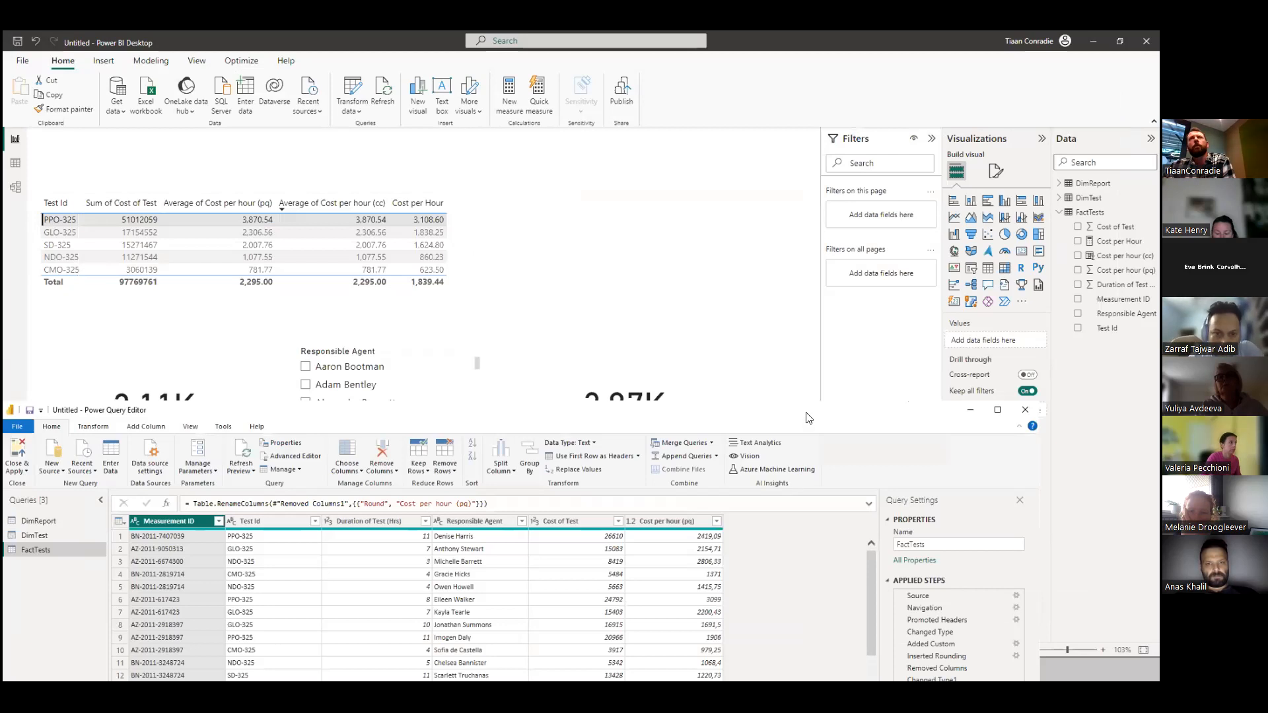
pyautogui.moveTo(803, 408); pyautogui.dragTo(854, 89)
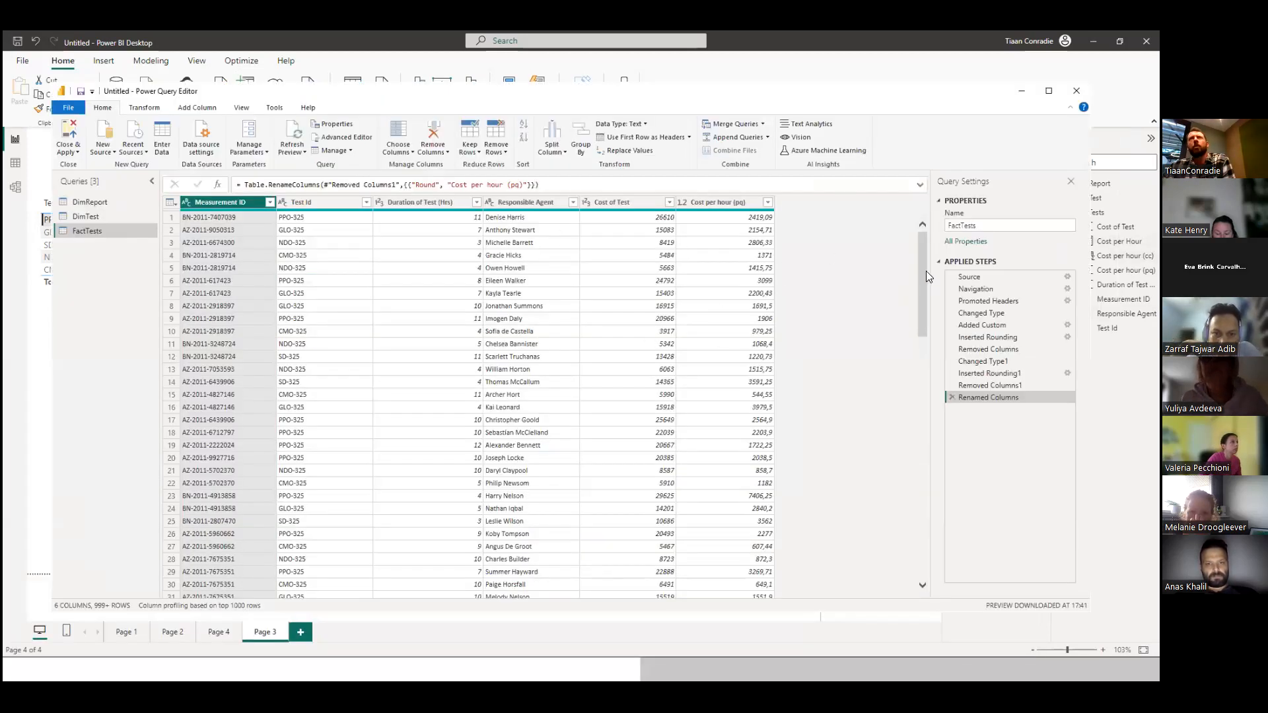
pyautogui.moveTo(921, 286); pyautogui.dragTo(921, 242)
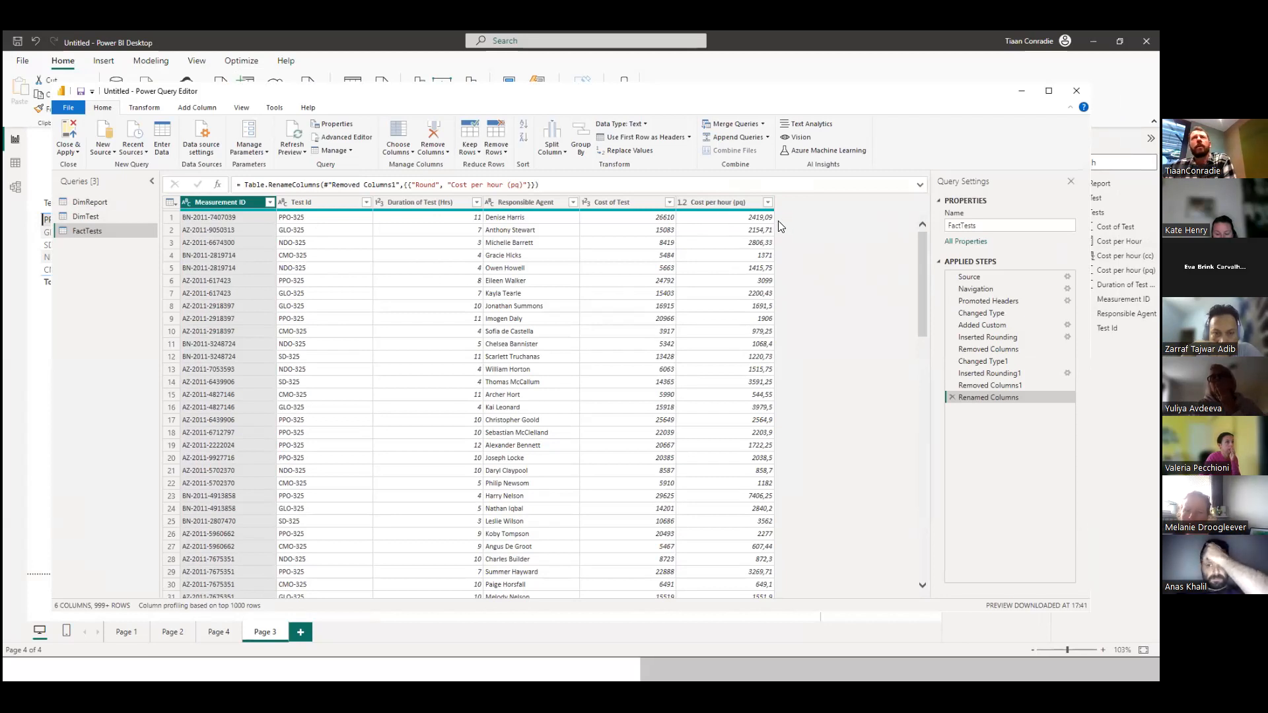
pyautogui.moveTo(943, 96); pyautogui.dragTo(947, 150)
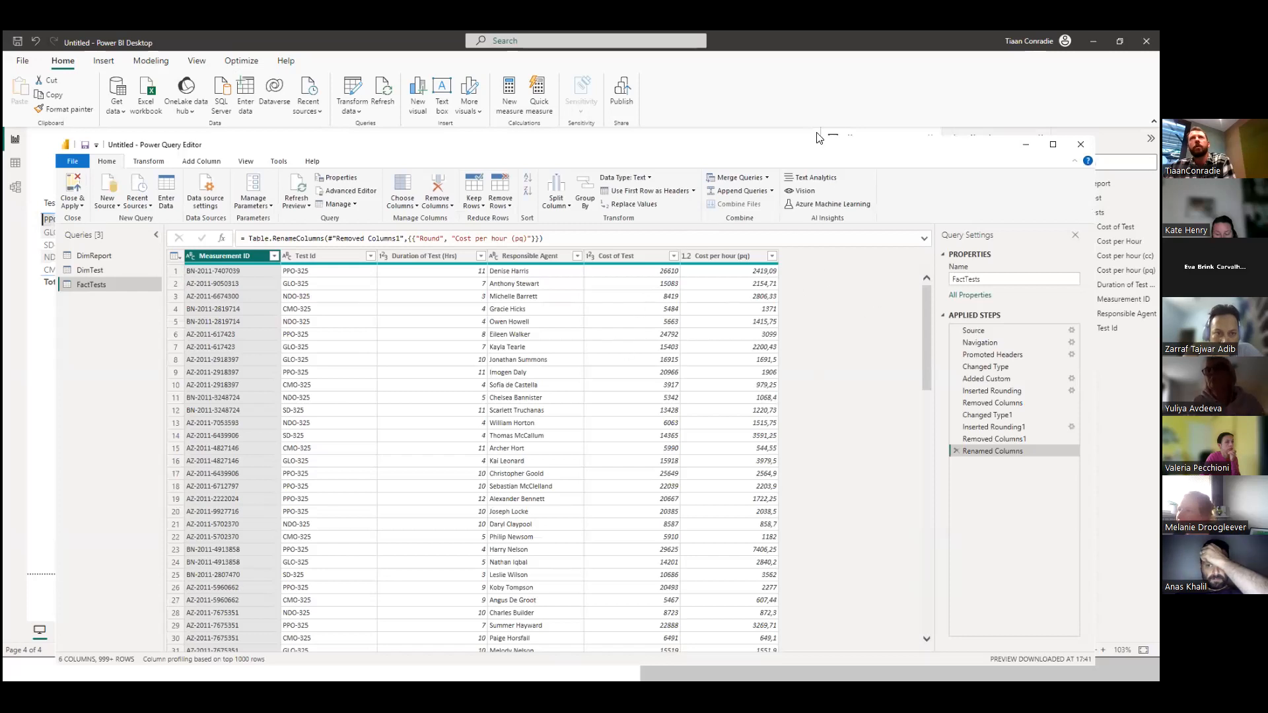
pyautogui.moveTo(842, 153); pyautogui.dragTo(827, 125)
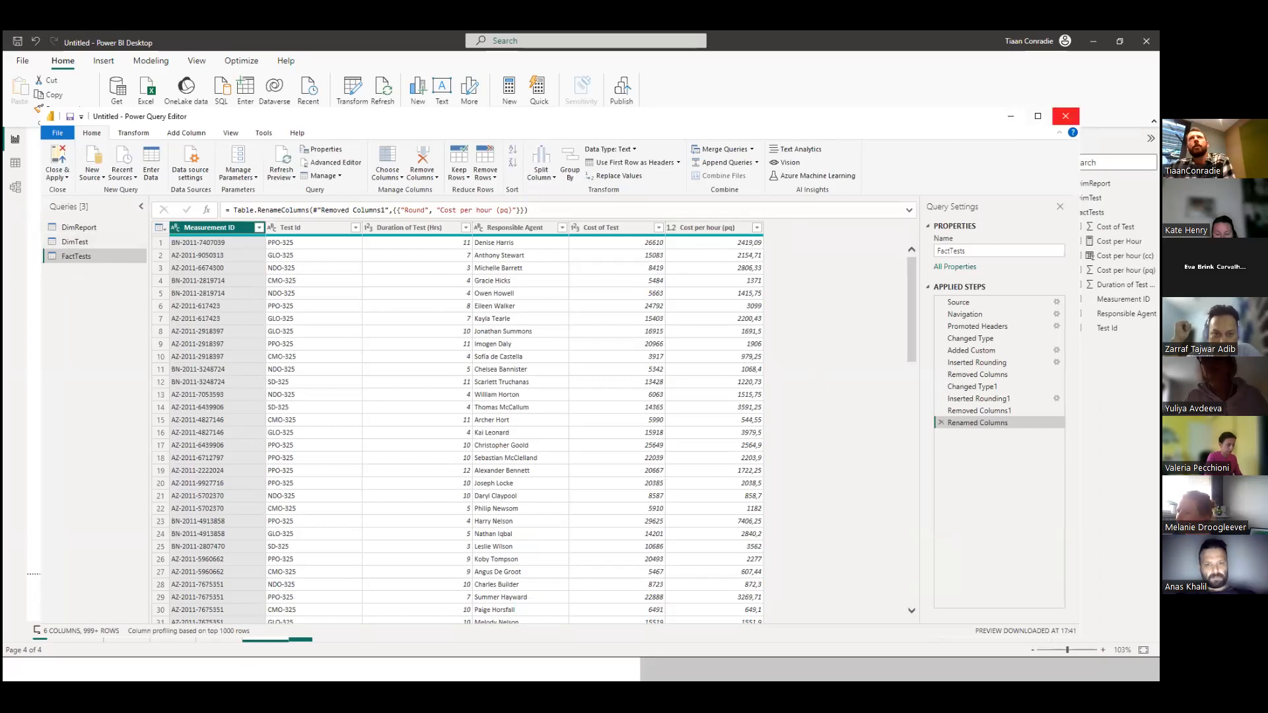
pyautogui.click(1065, 115)
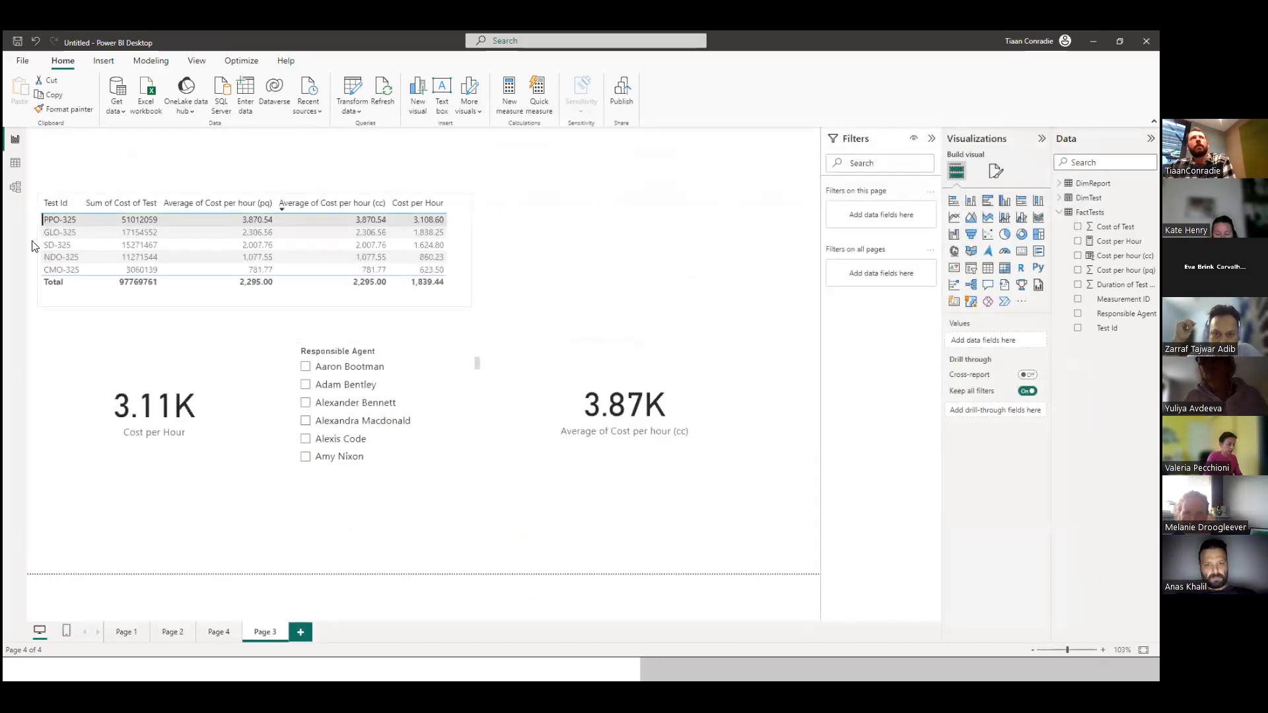
# Review the two Cost per hour columns in the FactTests data table, then return to the report and select the Cost per Hour card.
pyautogui.click(15, 168)
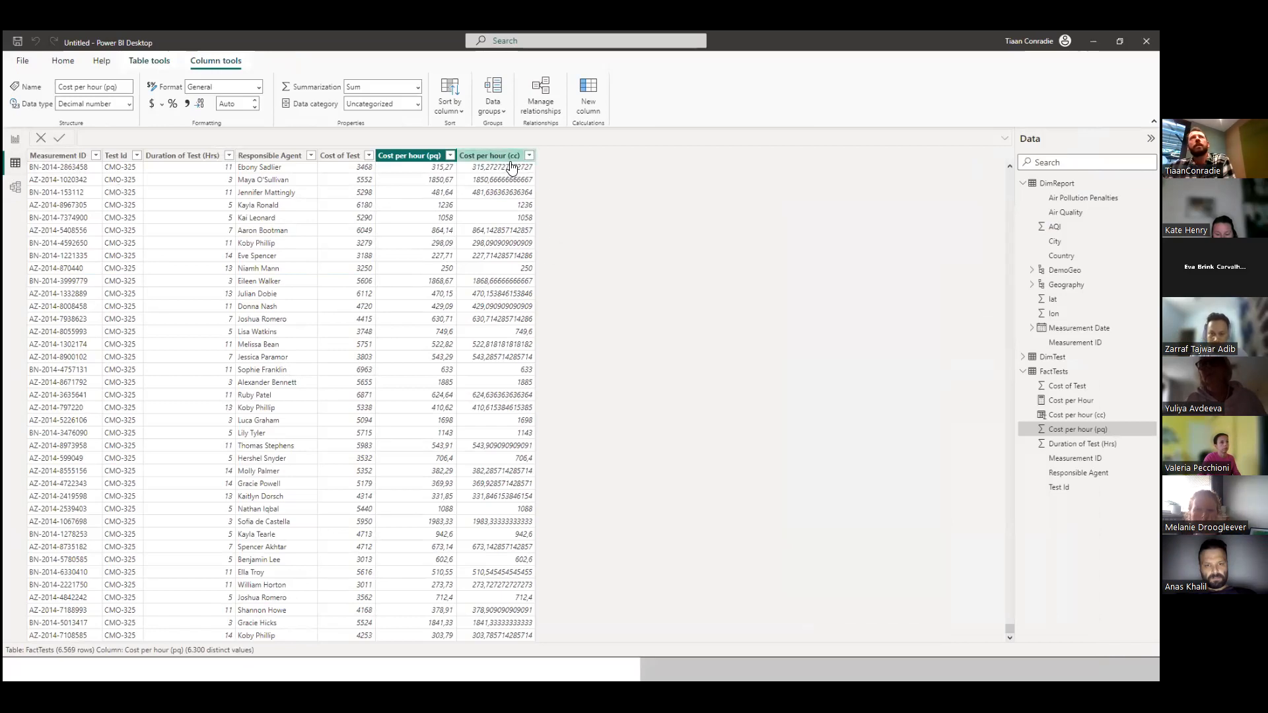
pyautogui.click(11, 147)
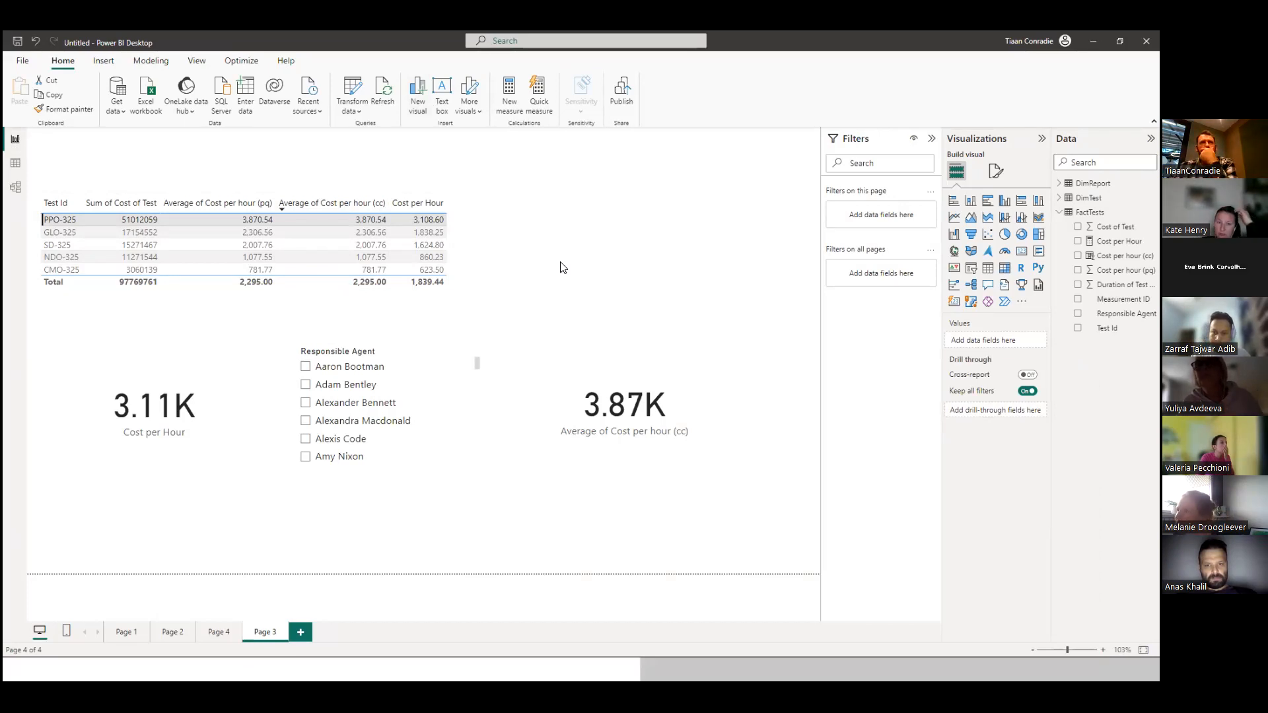
pyautogui.click(149, 423)
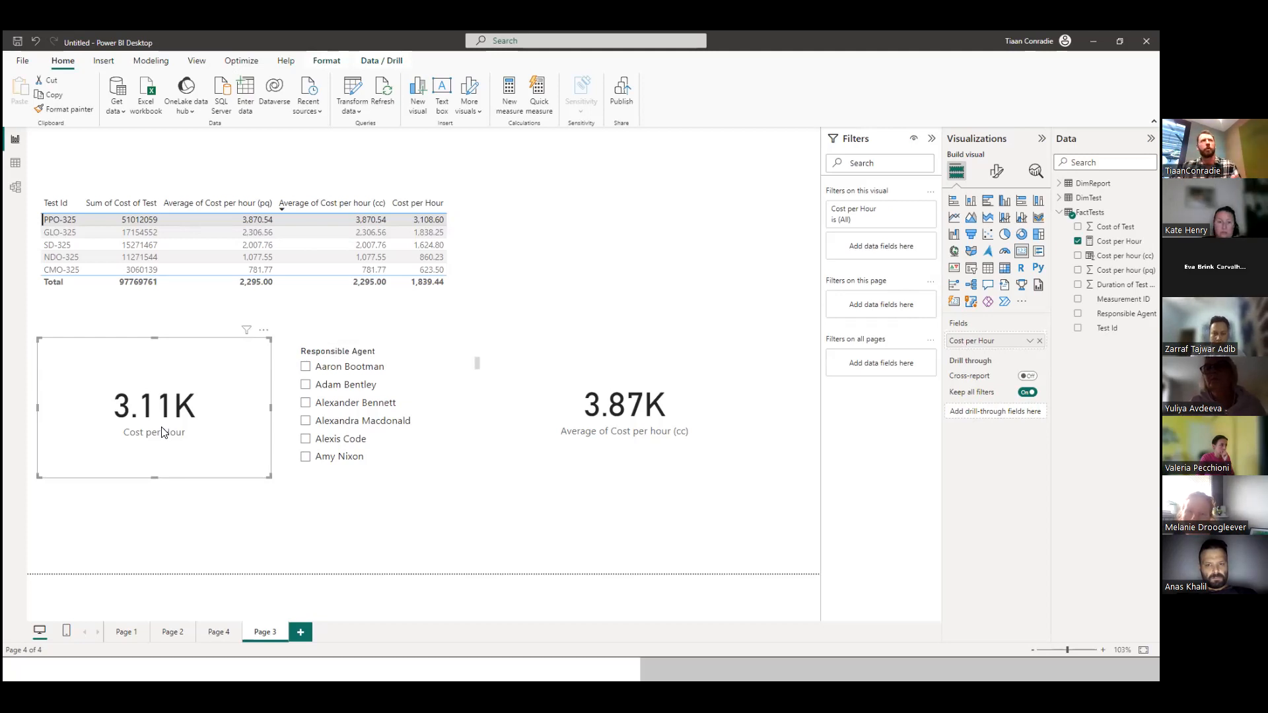
# With PPO-325 selected in the table, filter by one responsible agent after another and compare the two cost cards.
pyautogui.click(305, 367)
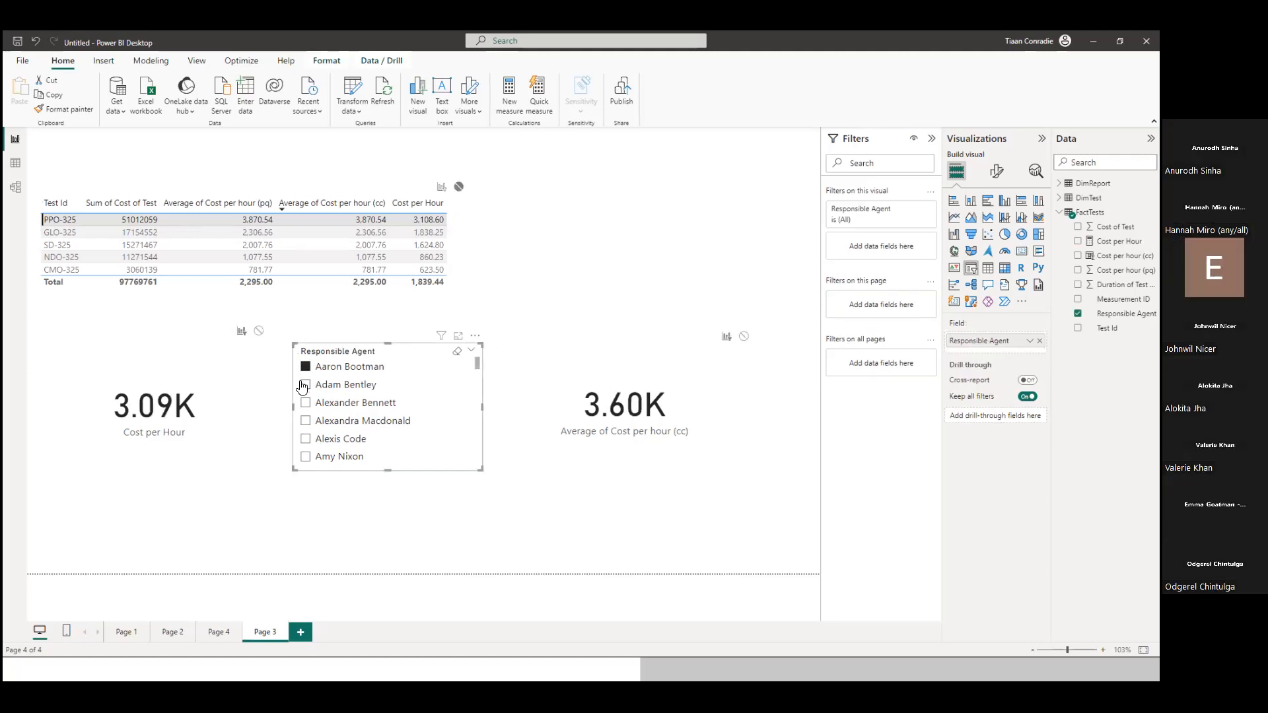
pyautogui.click(304, 385)
pyautogui.click(306, 403)
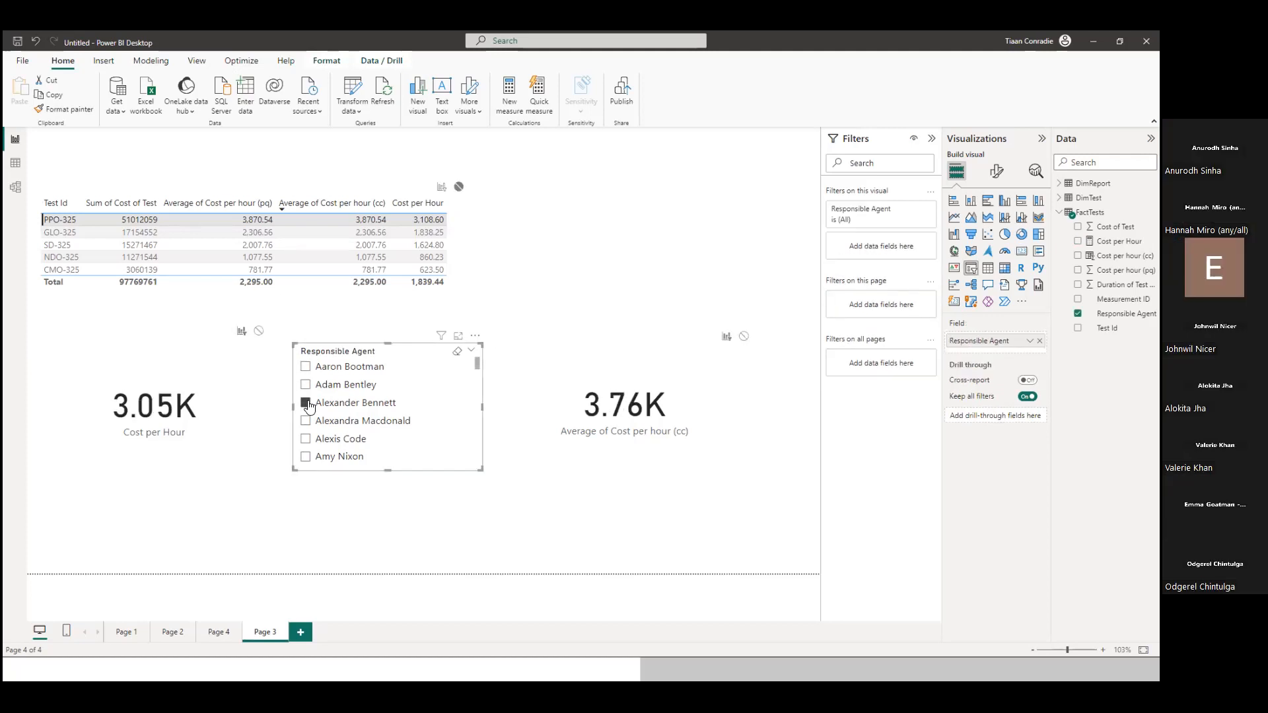
pyautogui.click(306, 421)
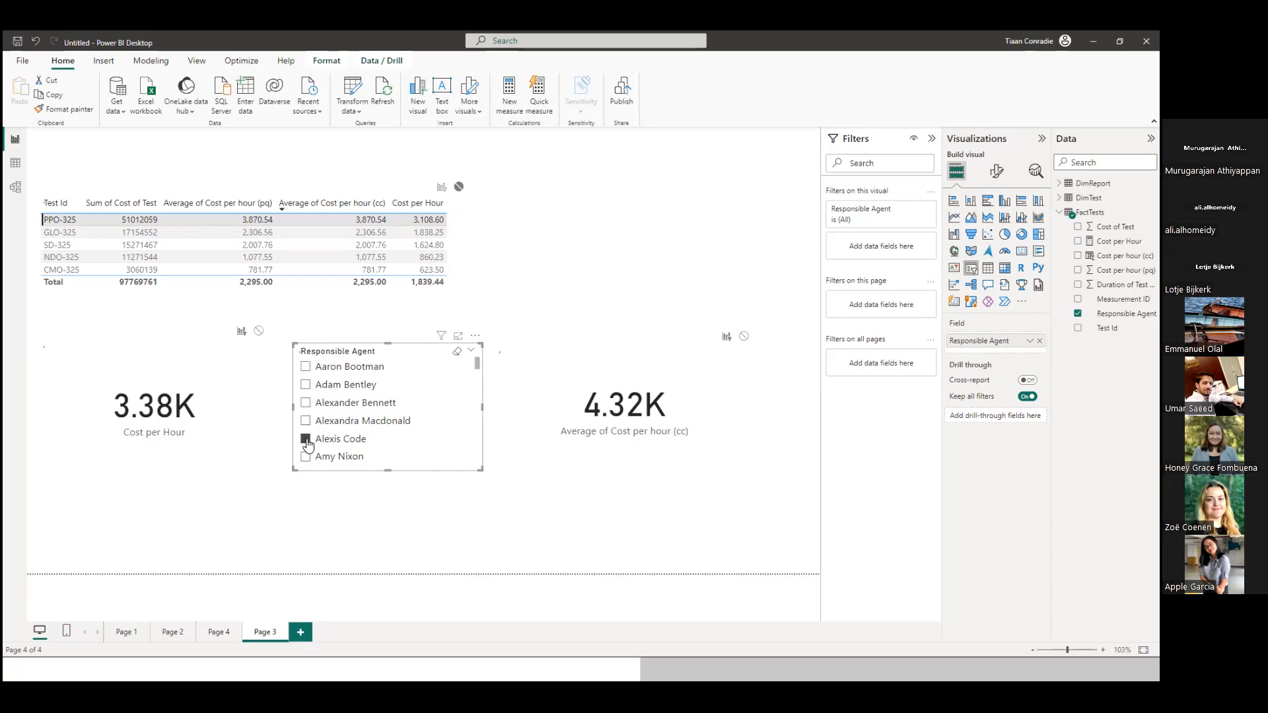
pyautogui.click(306, 456)
pyautogui.scroll(-1, 321, 448)
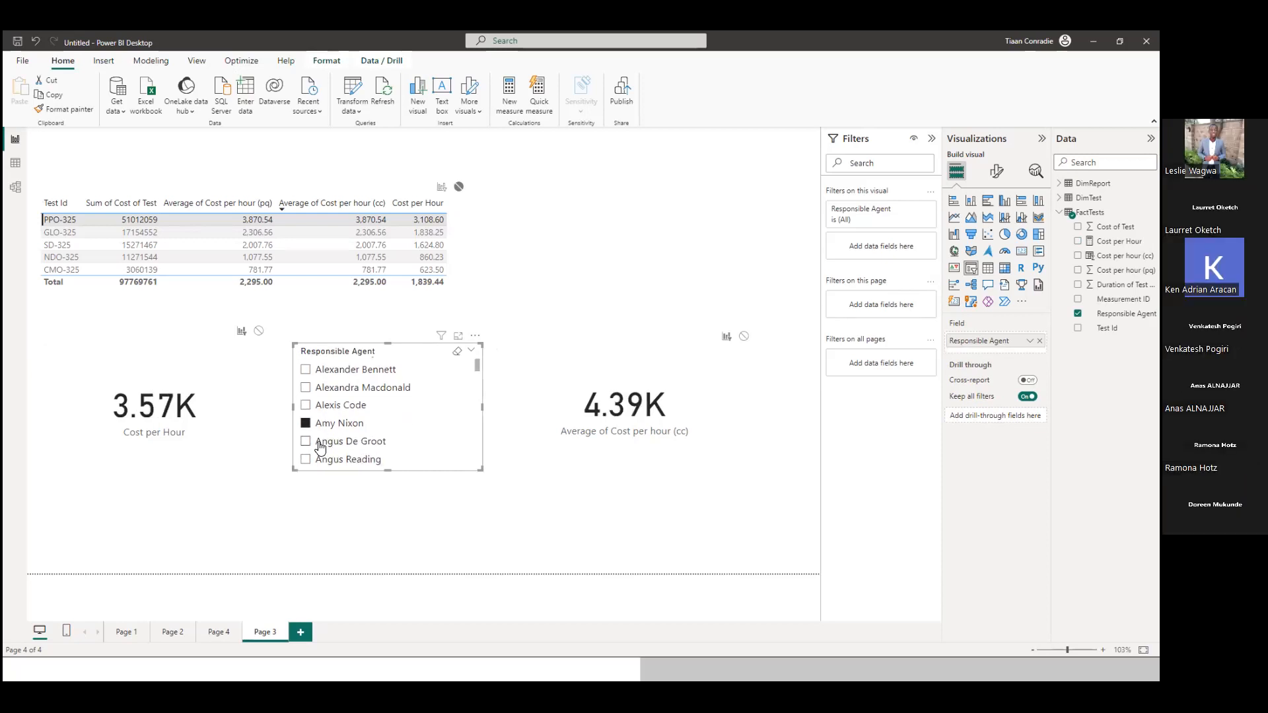
pyautogui.click(306, 442)
pyautogui.scroll(-1, 306, 439)
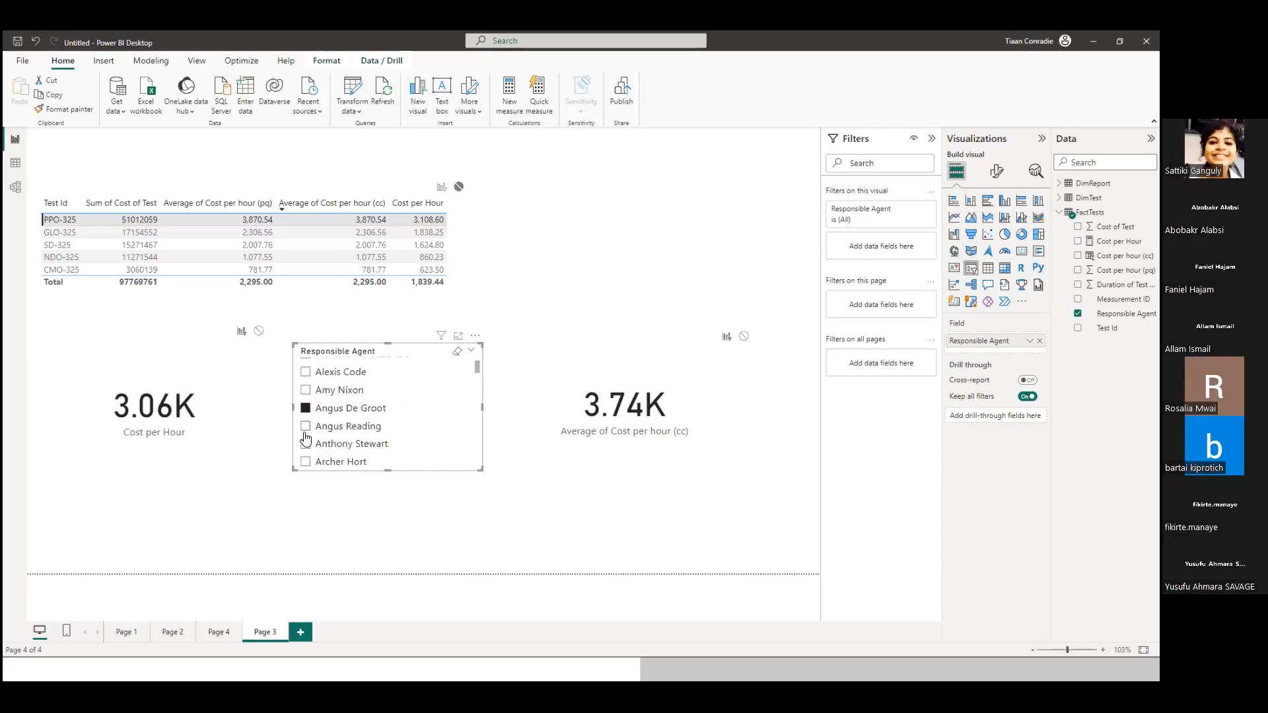
pyautogui.click(305, 427)
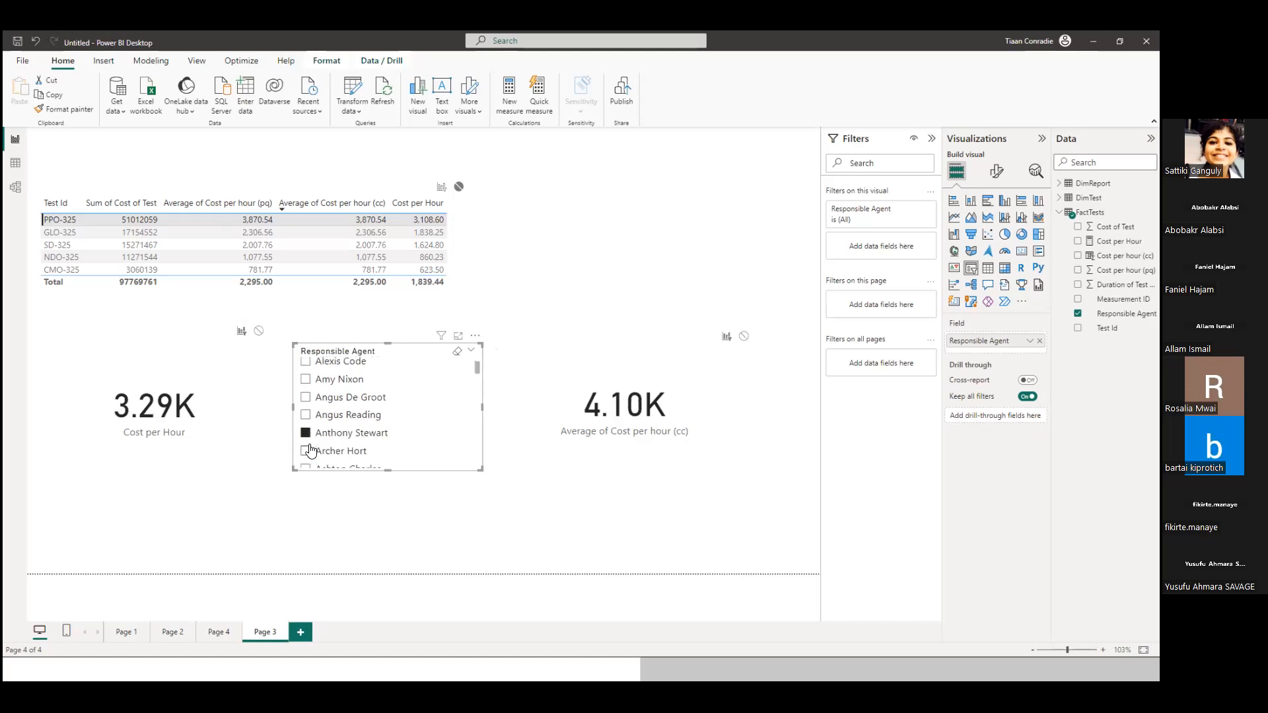
pyautogui.scroll(-1, 310, 452)
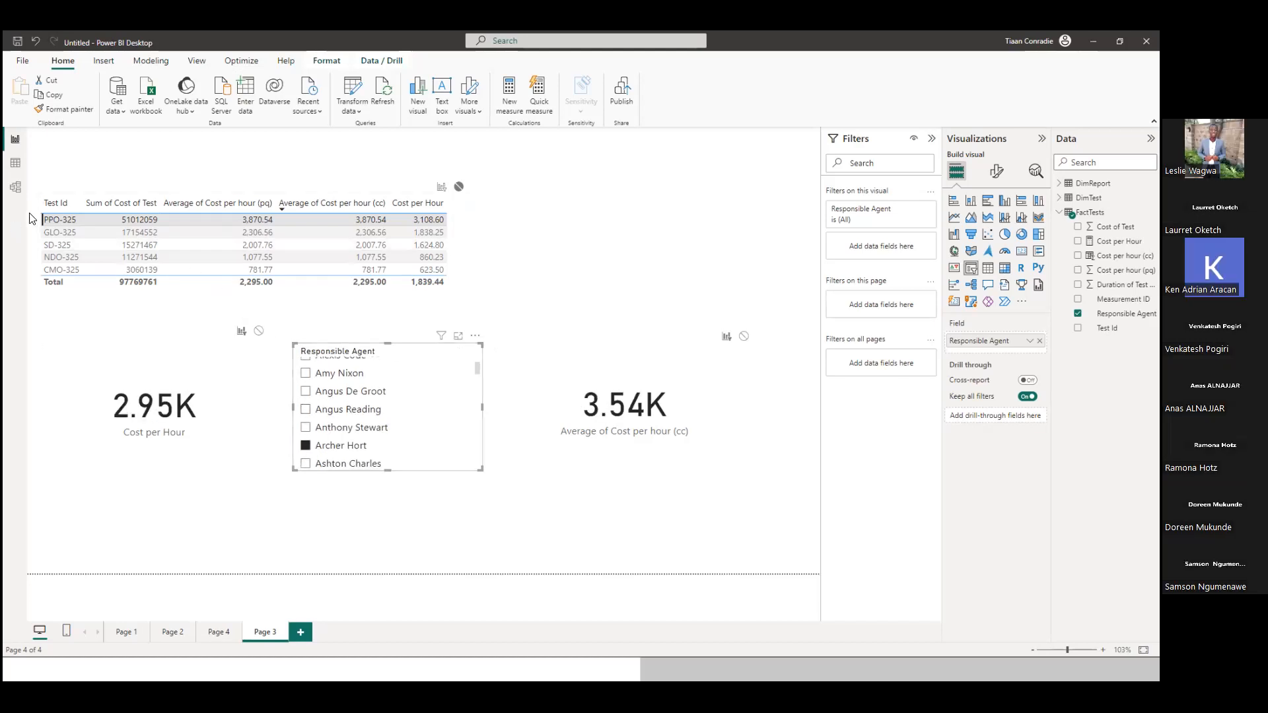
# Clear the PPO-325 table selection and filter by successive responsible agents again to compare the measure card with the averaged column card.
pyautogui.click(59, 221)
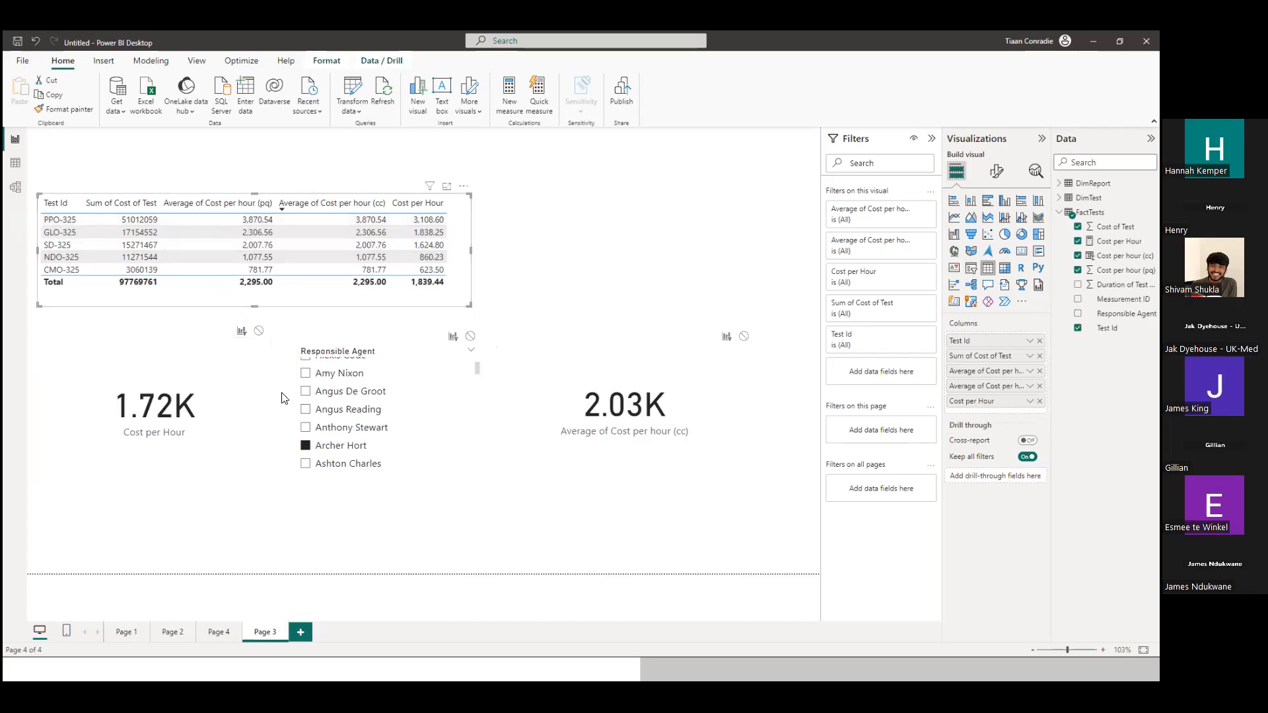
pyautogui.scroll(3, 325, 398)
pyautogui.click(311, 371)
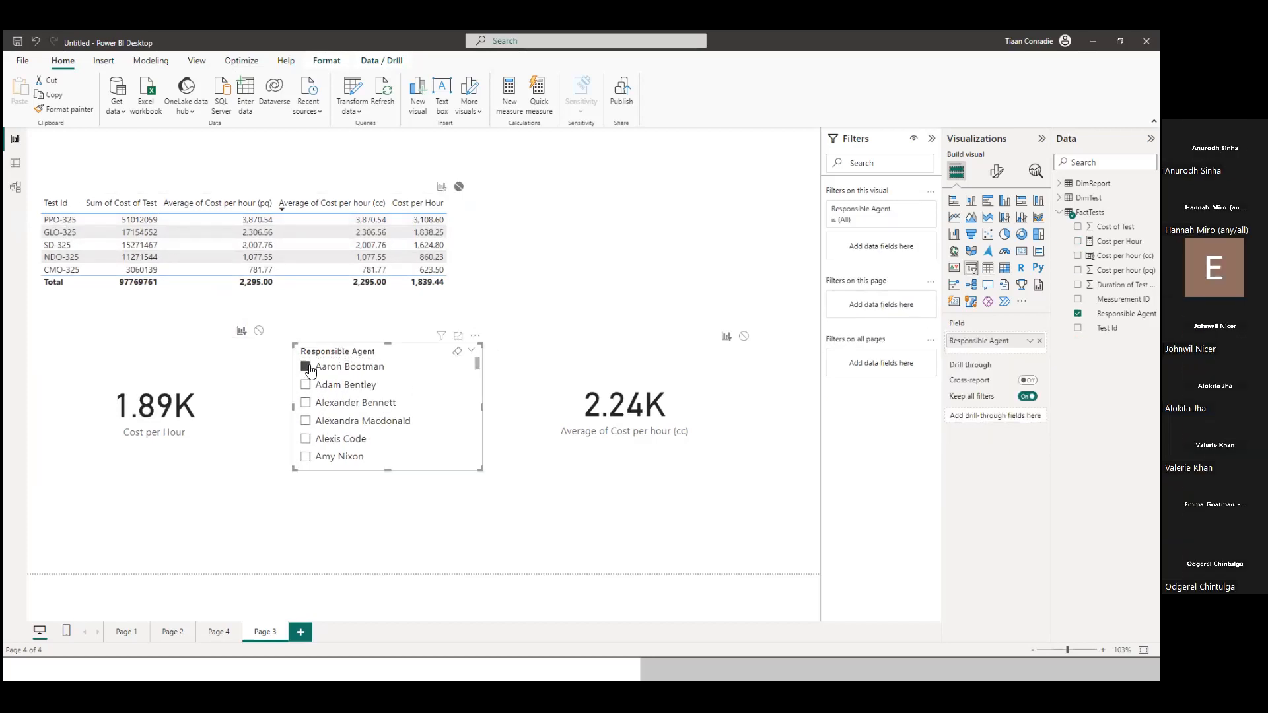
pyautogui.click(307, 385)
pyautogui.click(306, 402)
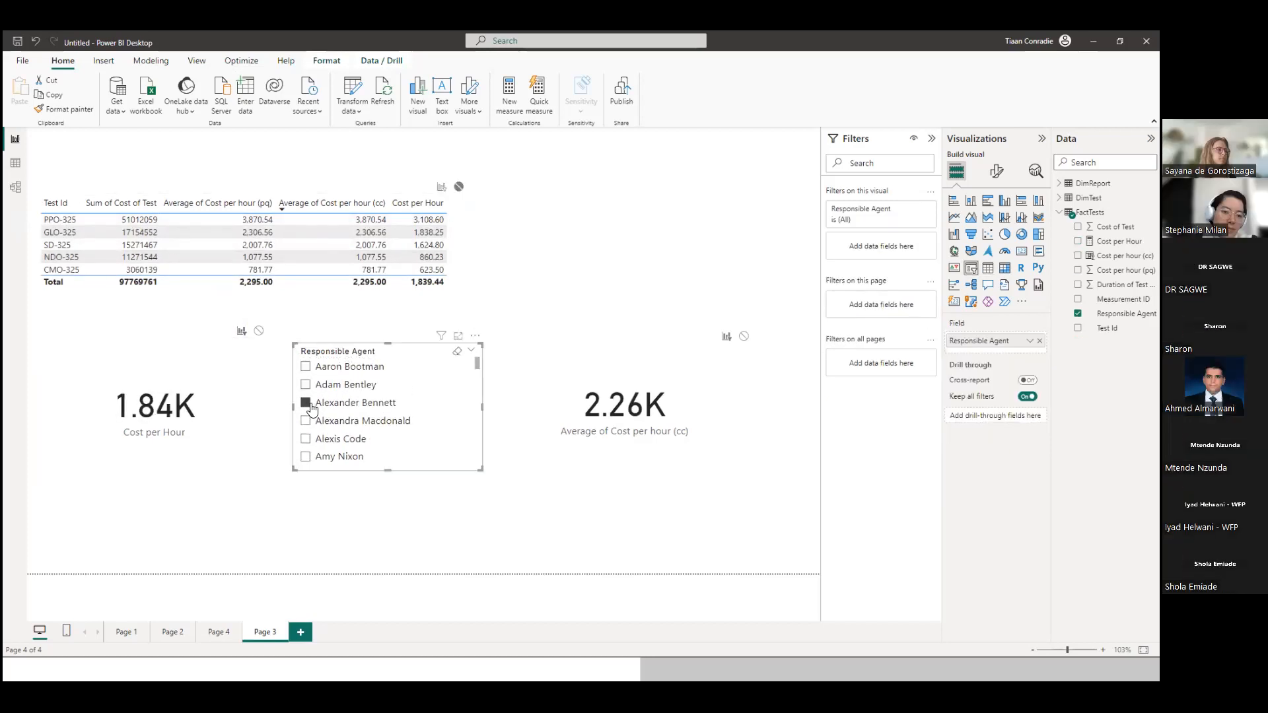
pyautogui.scroll(-1, 306, 428)
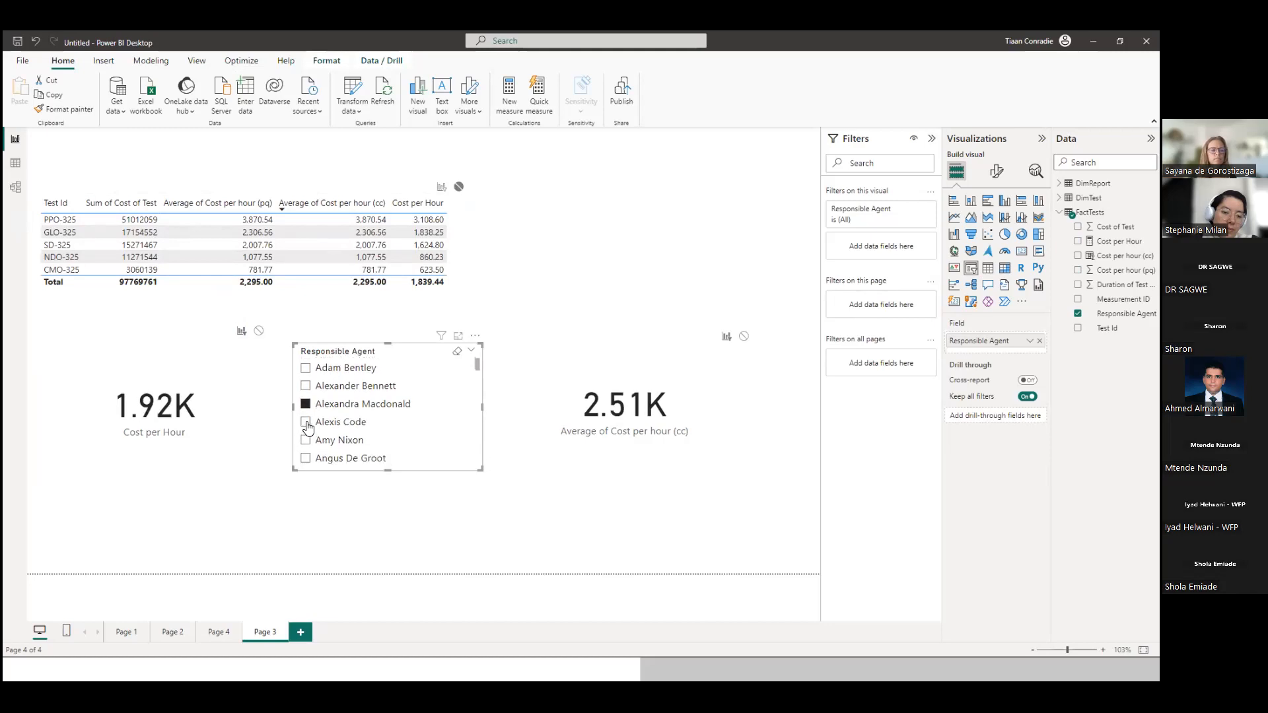
pyautogui.scroll(-1, 319, 451)
pyautogui.click(307, 426)
pyautogui.scroll(-2, 307, 419)
pyautogui.click(309, 409)
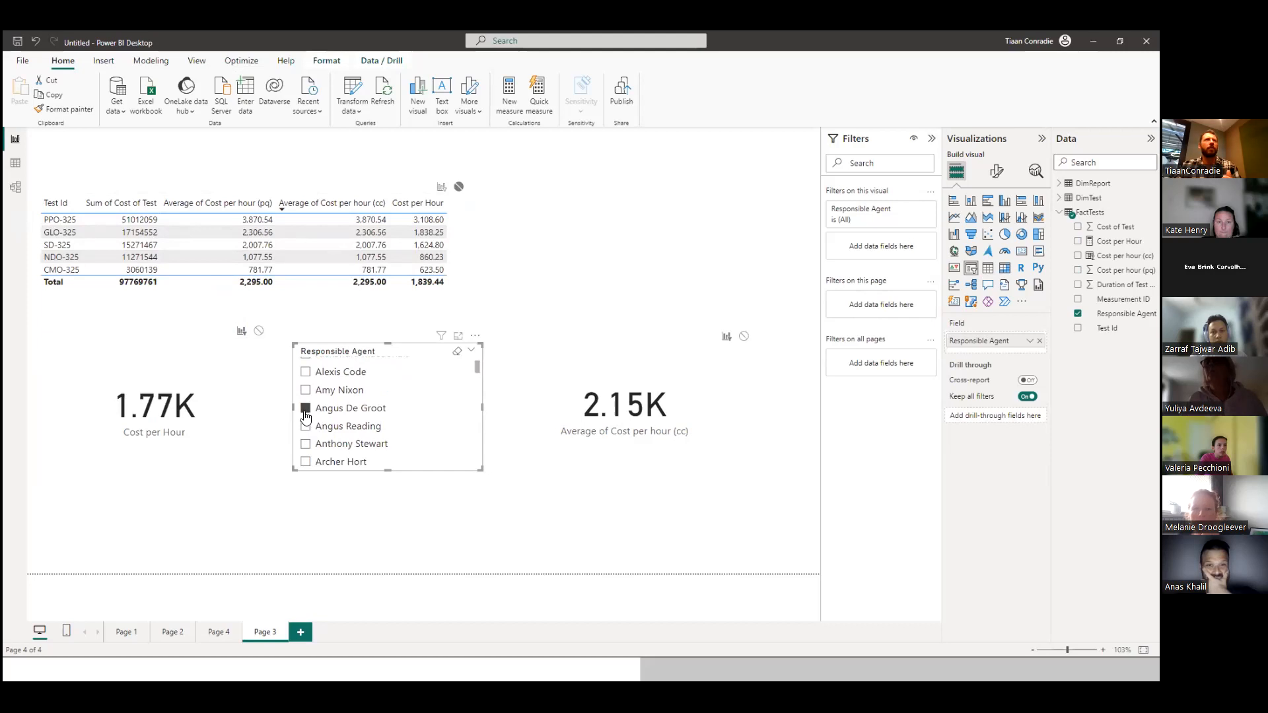
pyautogui.click(312, 429)
pyautogui.scroll(-1, 313, 433)
pyautogui.click(312, 431)
pyautogui.click(310, 439)
pyautogui.scroll(-2, 310, 439)
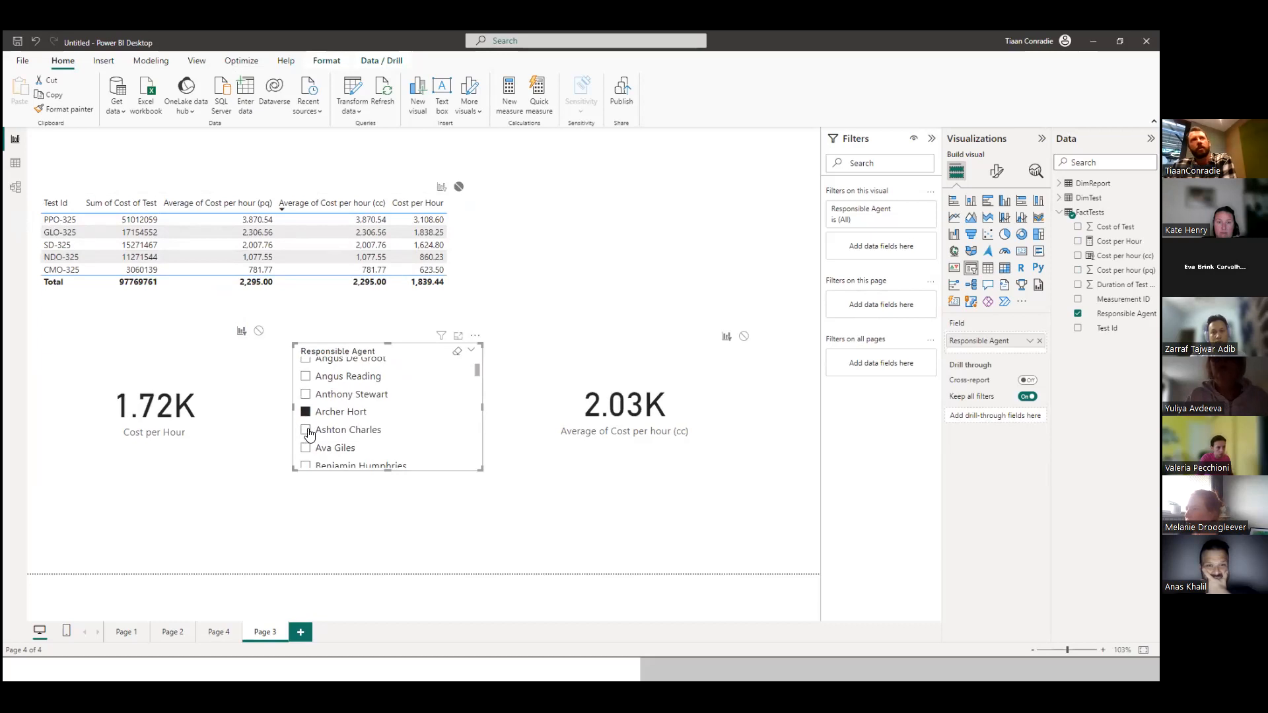
pyautogui.click(309, 433)
pyautogui.scroll(-2, 306, 429)
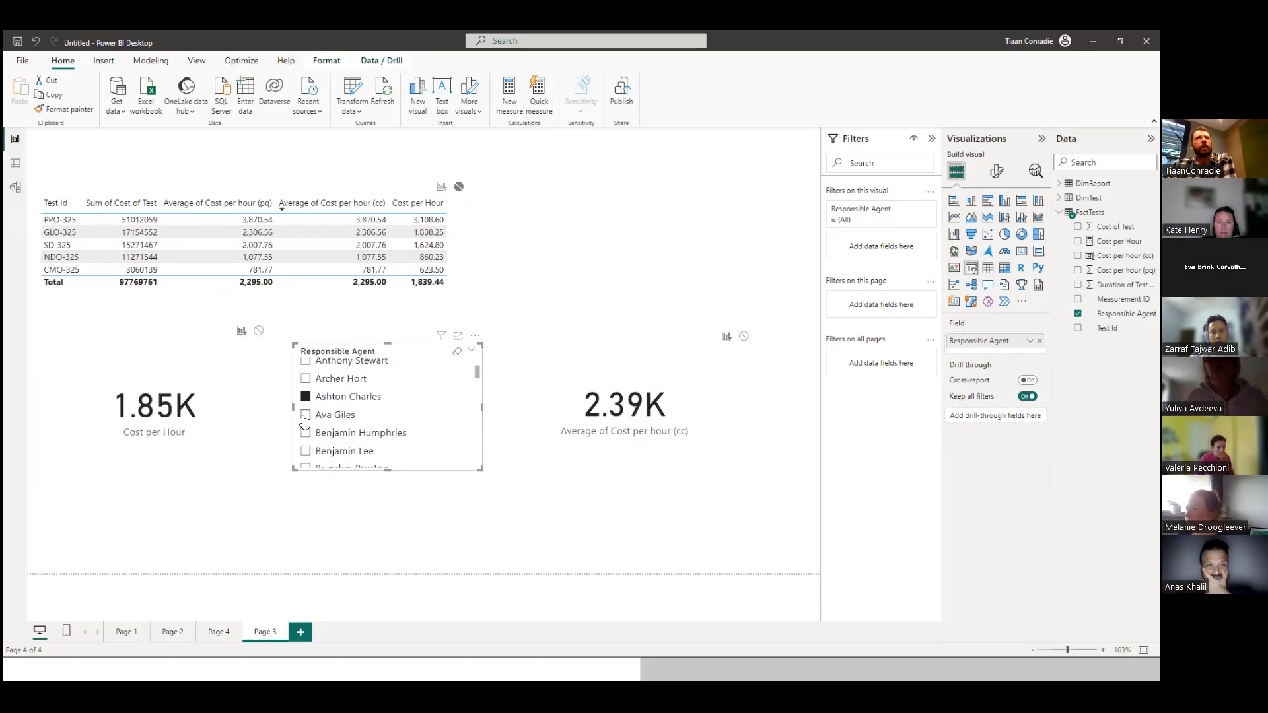
pyautogui.click(304, 416)
# Filter by the first responsible agent in the slicer, compare the cards, and clear the slicer and visual selection.
pyautogui.scroll(5, 306, 423)
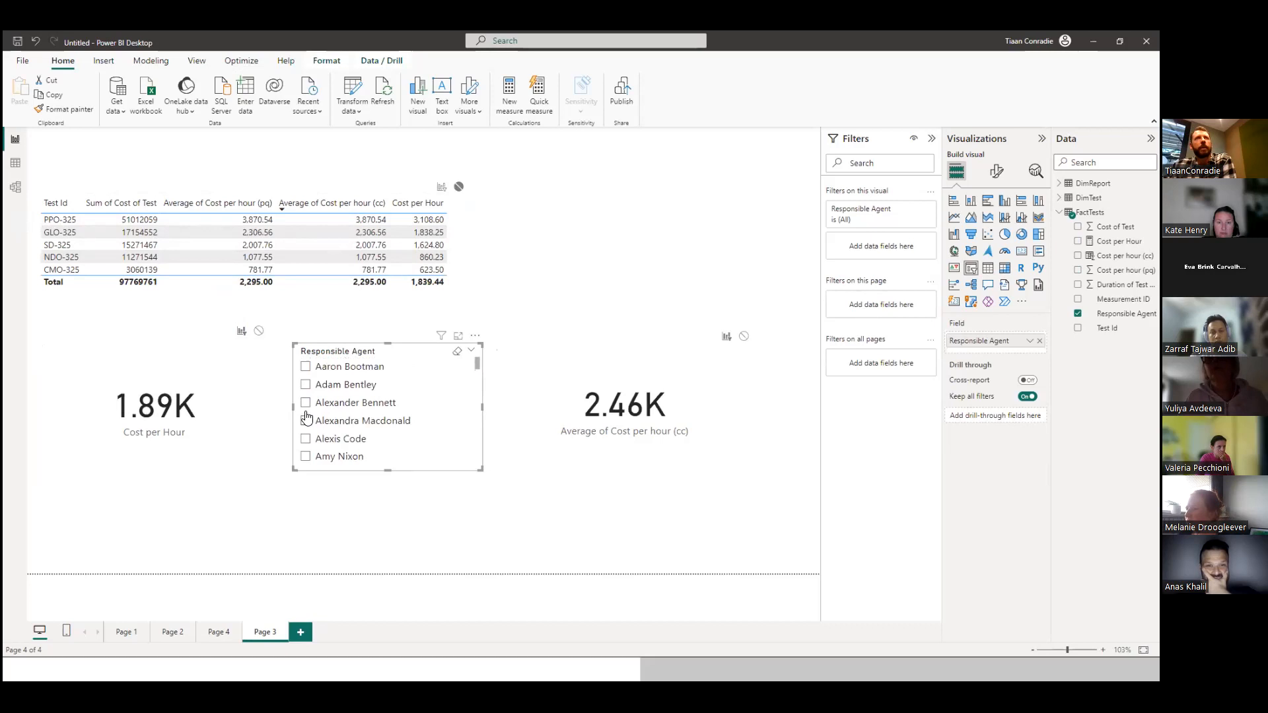
pyautogui.click(305, 367)
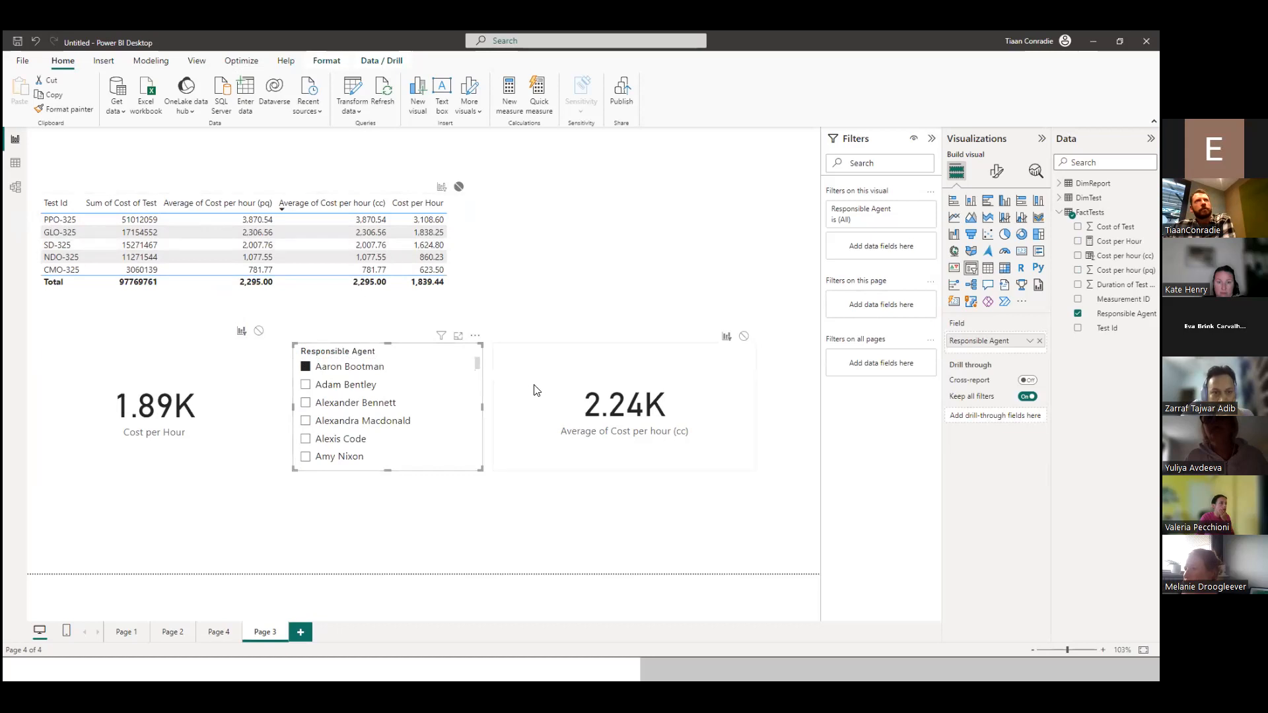
pyautogui.click(305, 370)
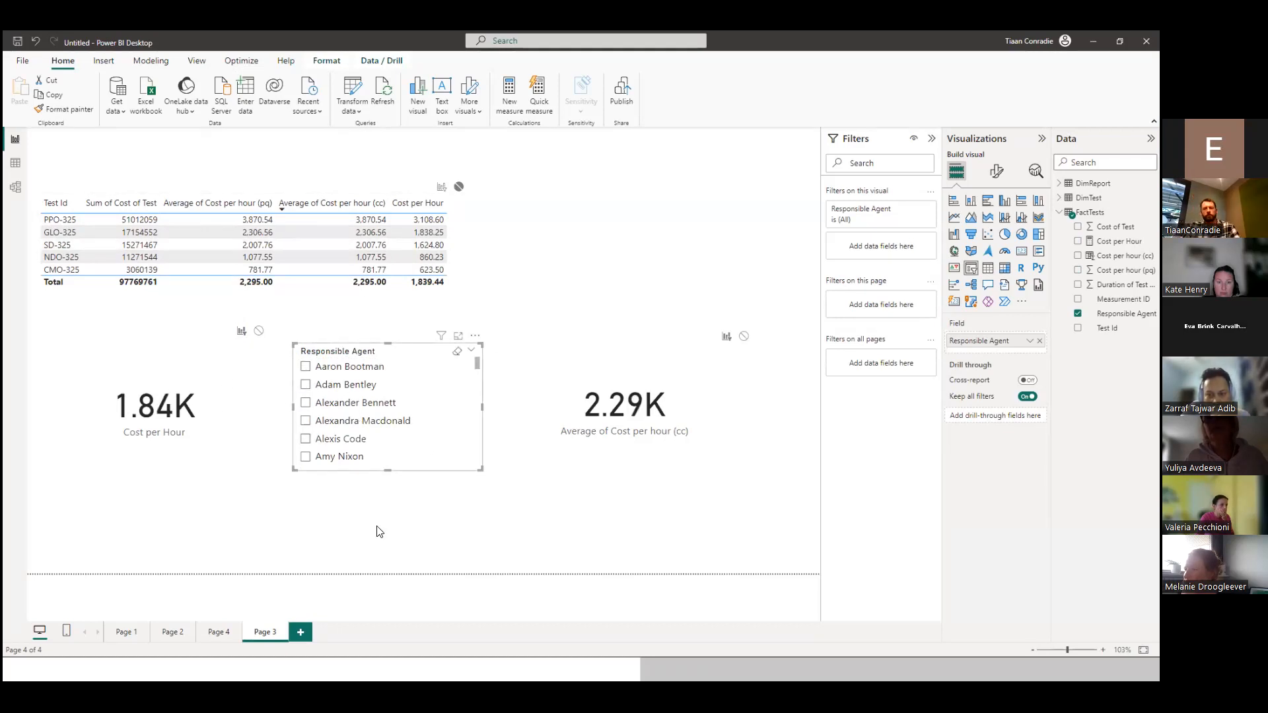
pyautogui.click(473, 544)
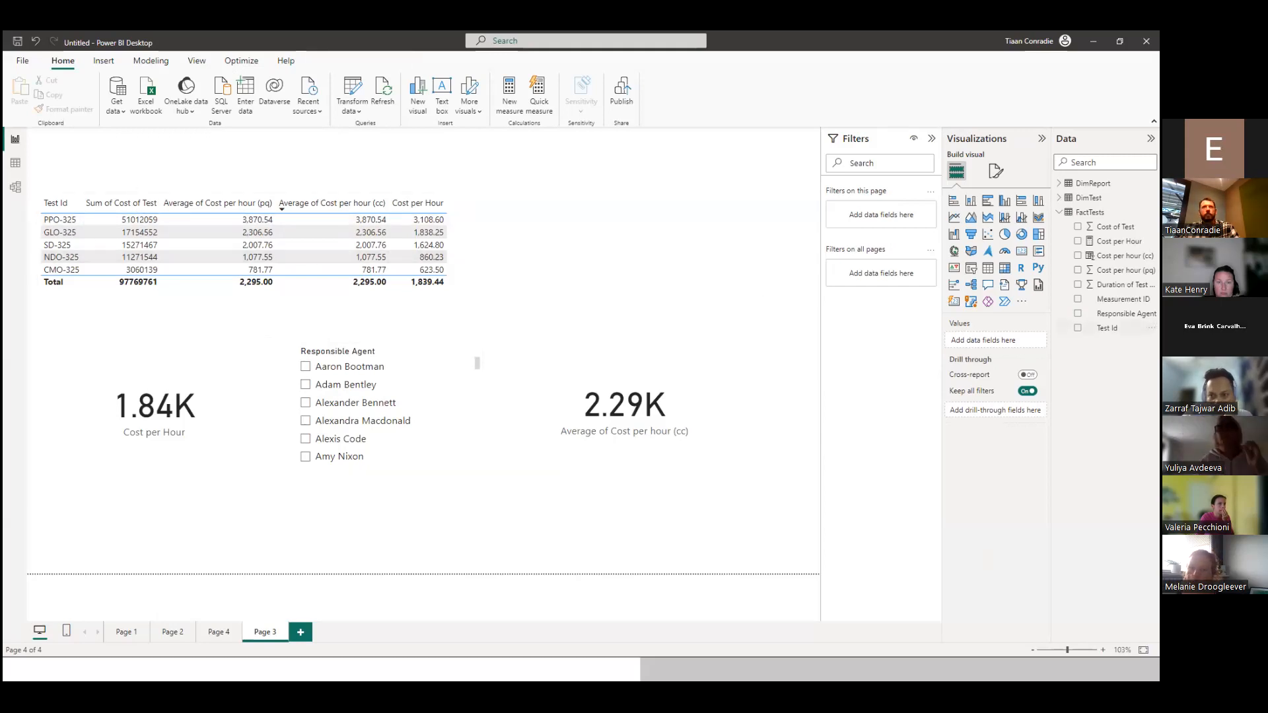
# Compare the FactTests definitions of Cost per hour (cc), Cost per hour (pq) and Duration of Test (Hrs), ending on the Cost per Hour measure's formula.
pyautogui.click(1121, 255)
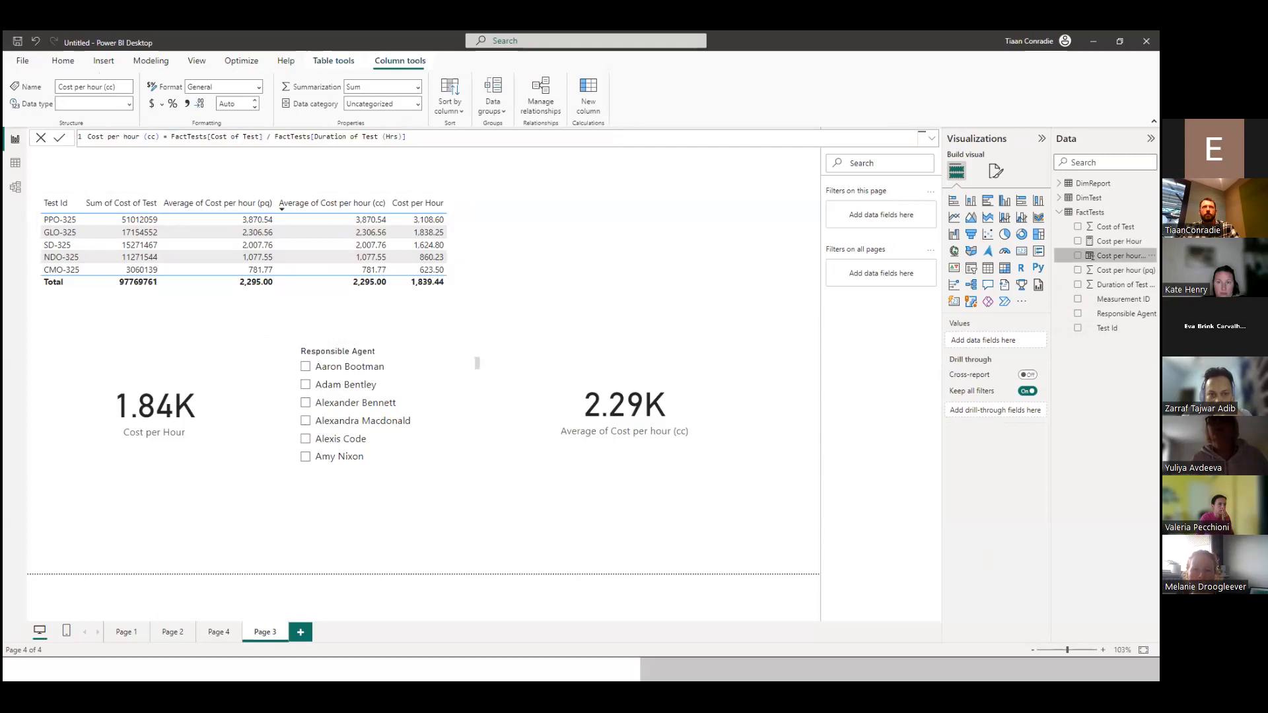
pyautogui.click(1120, 270)
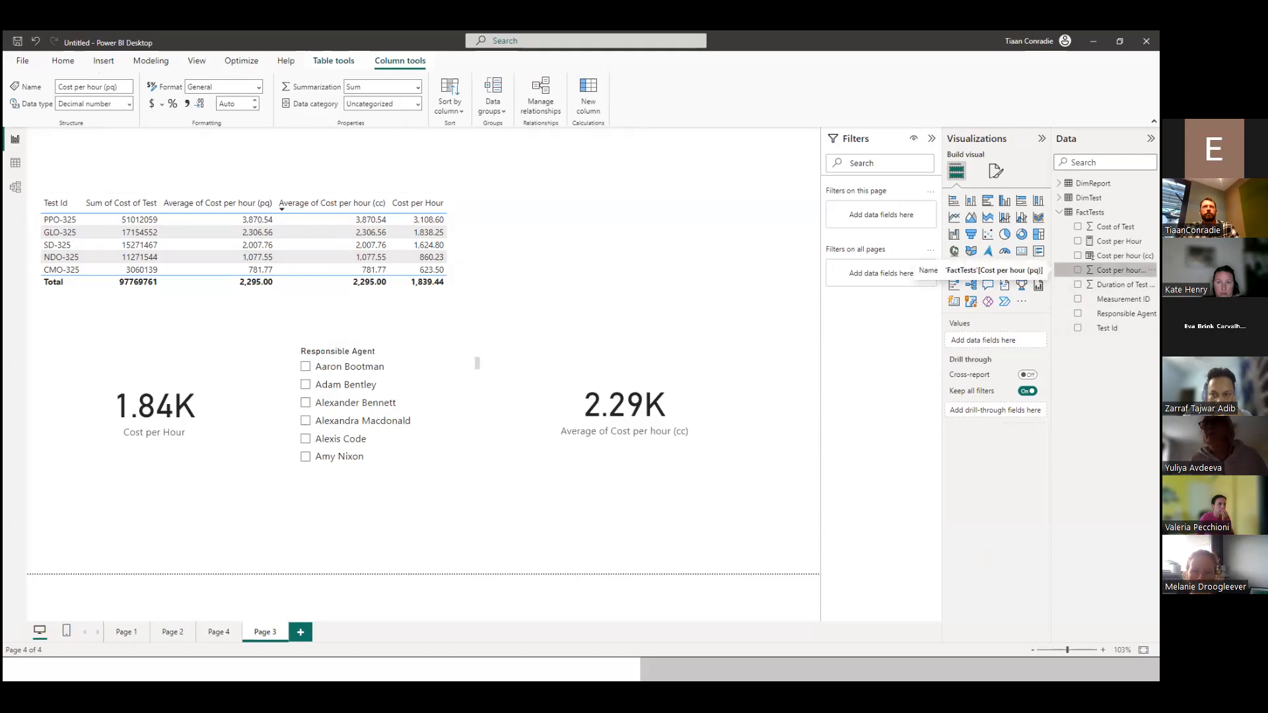
pyautogui.click(1120, 284)
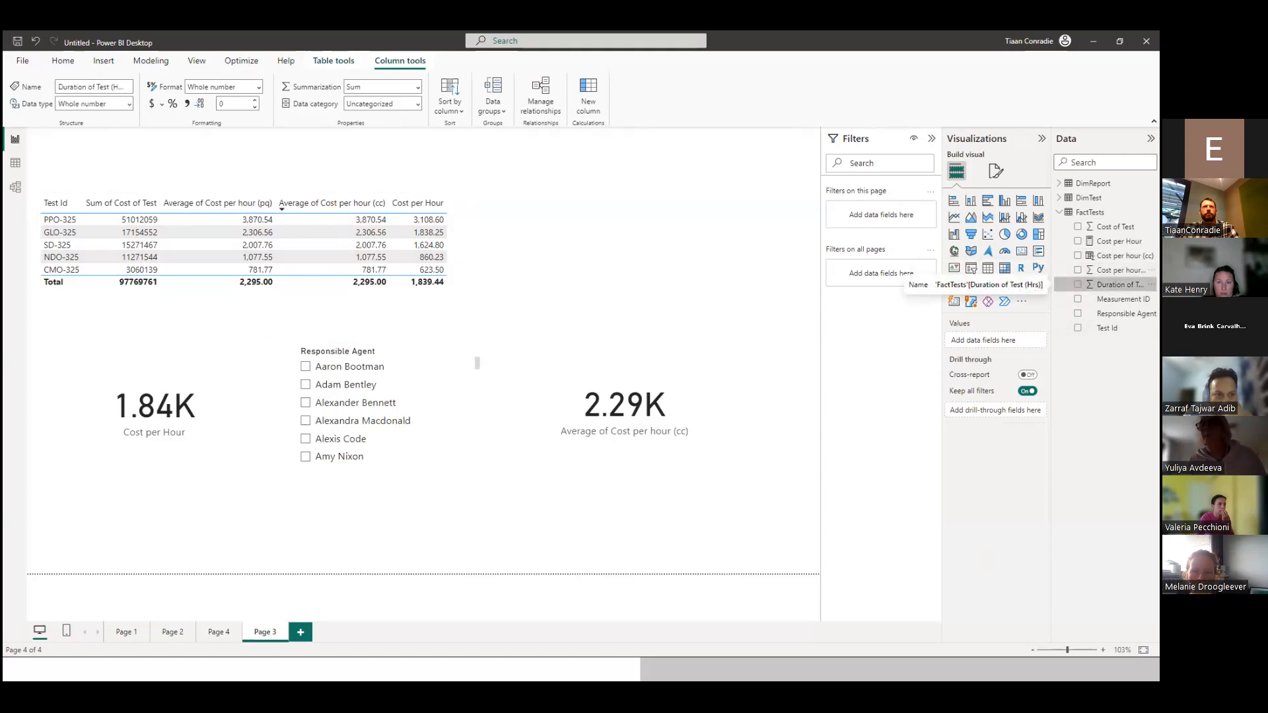
pyautogui.click(1121, 256)
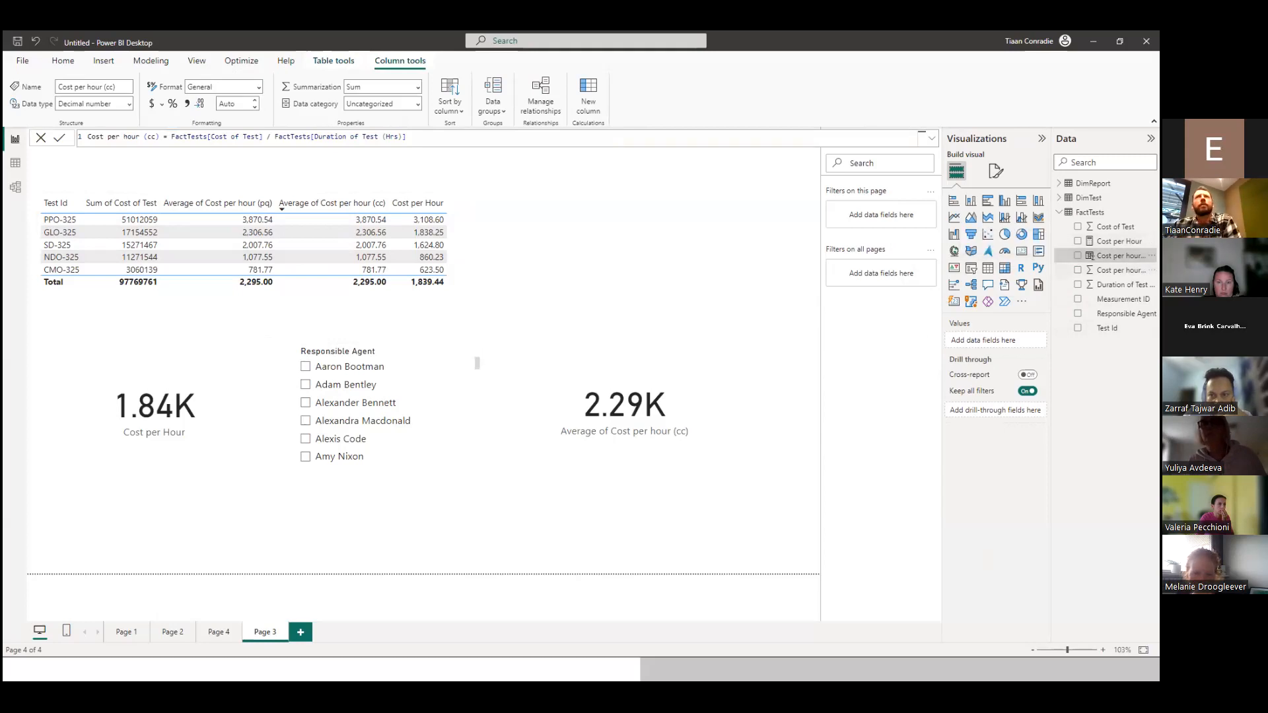
pyautogui.click(1119, 241)
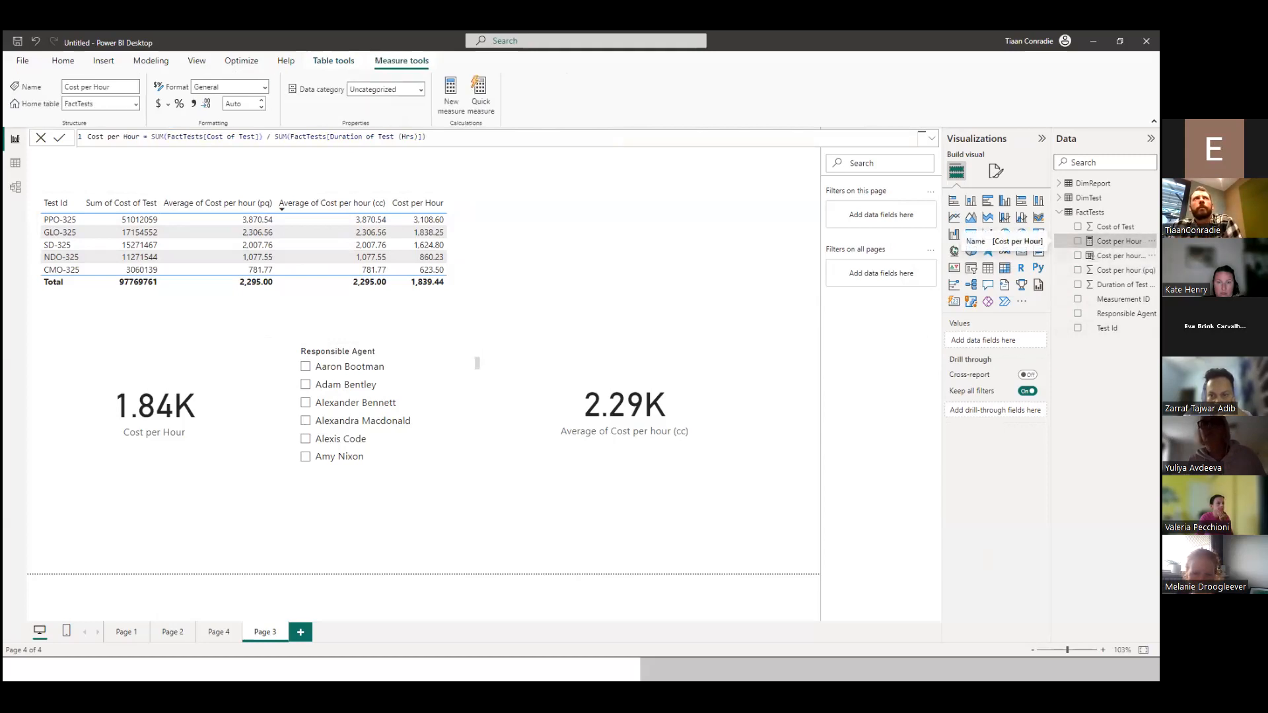
# Try another function in place of SUM around Cost of Test in the Cost per Hour measure, and put SUM back.
pyautogui.doubleClick(153, 136)
pyautogui.write('A')
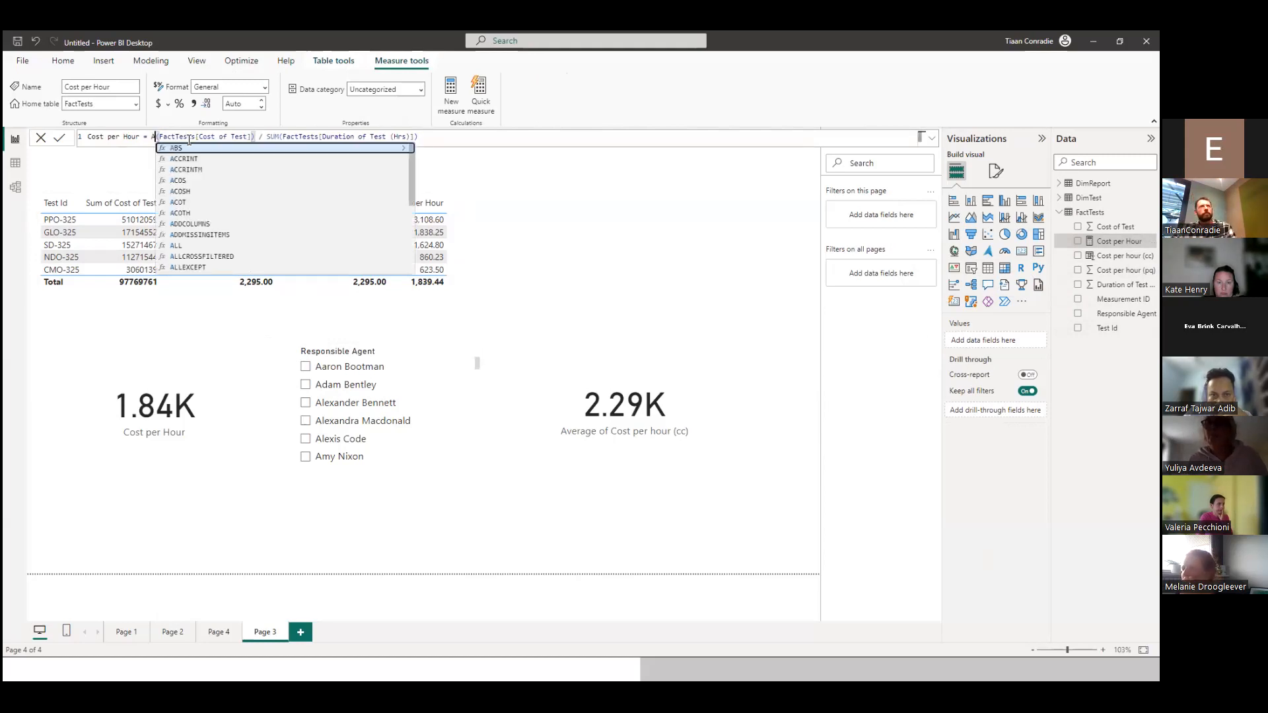
pyautogui.write('V')
pyautogui.press('BackSpace')
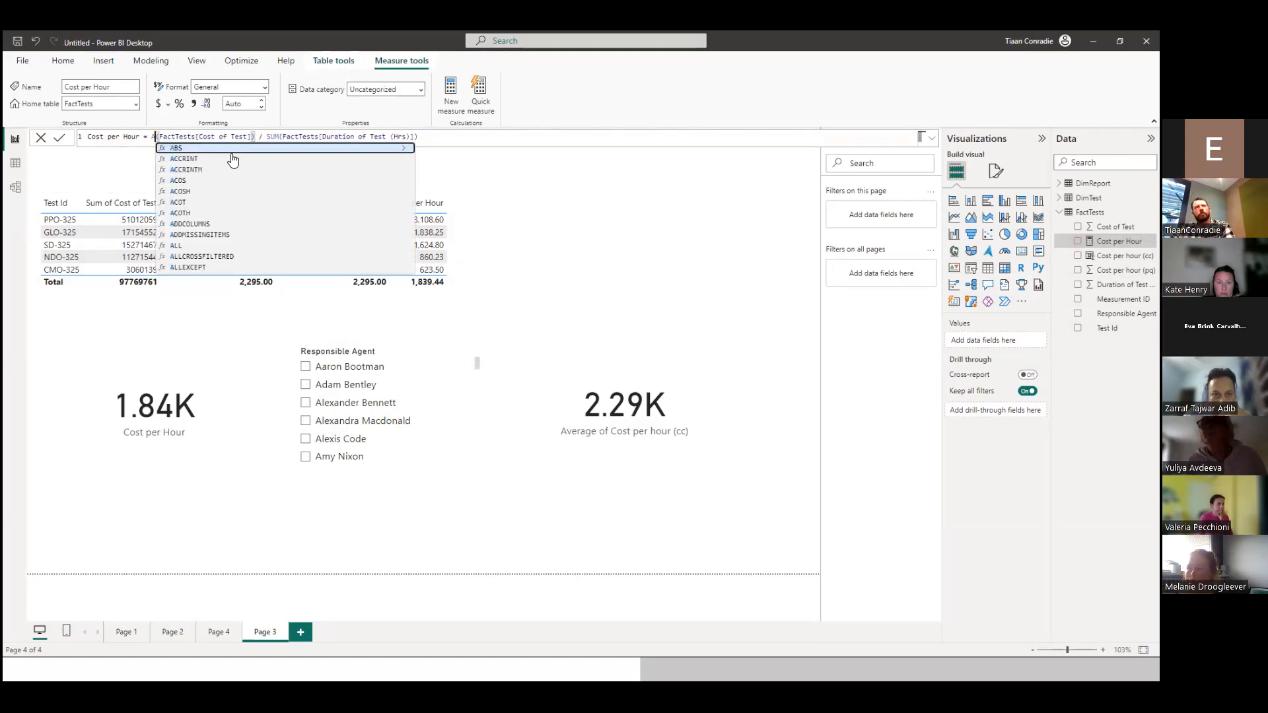
pyautogui.press('BackSpace')
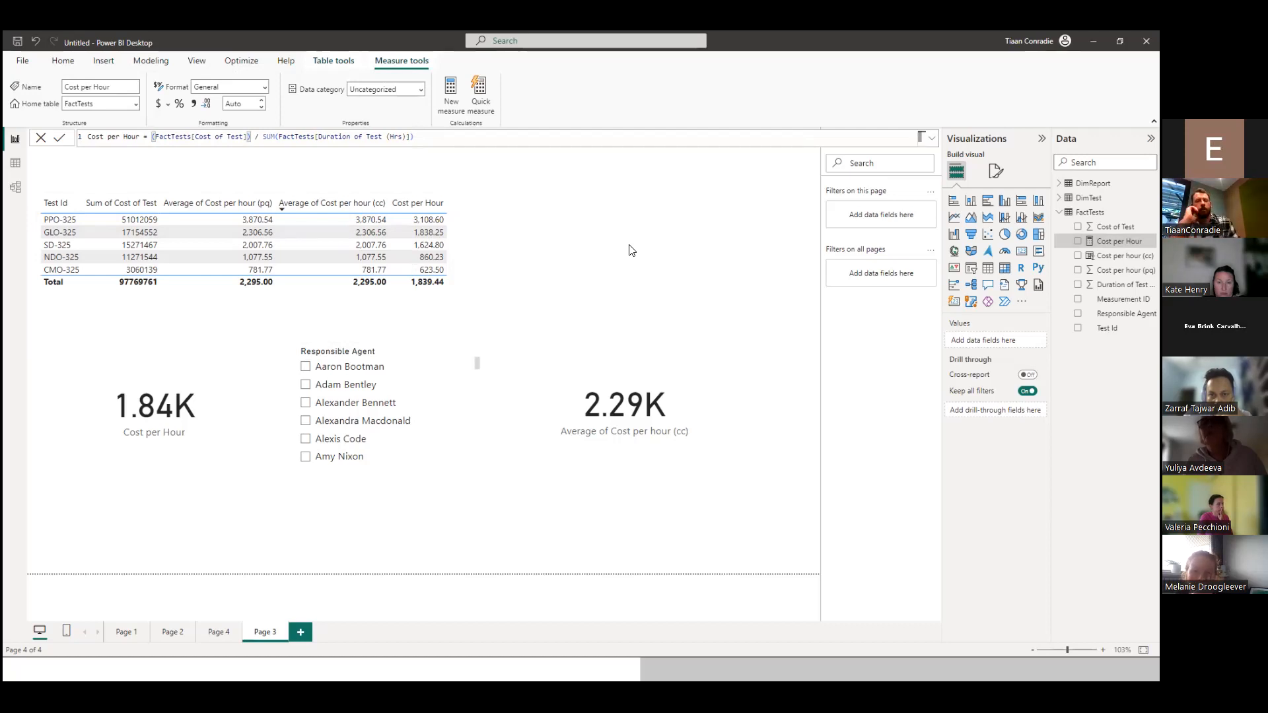
pyautogui.write('S')
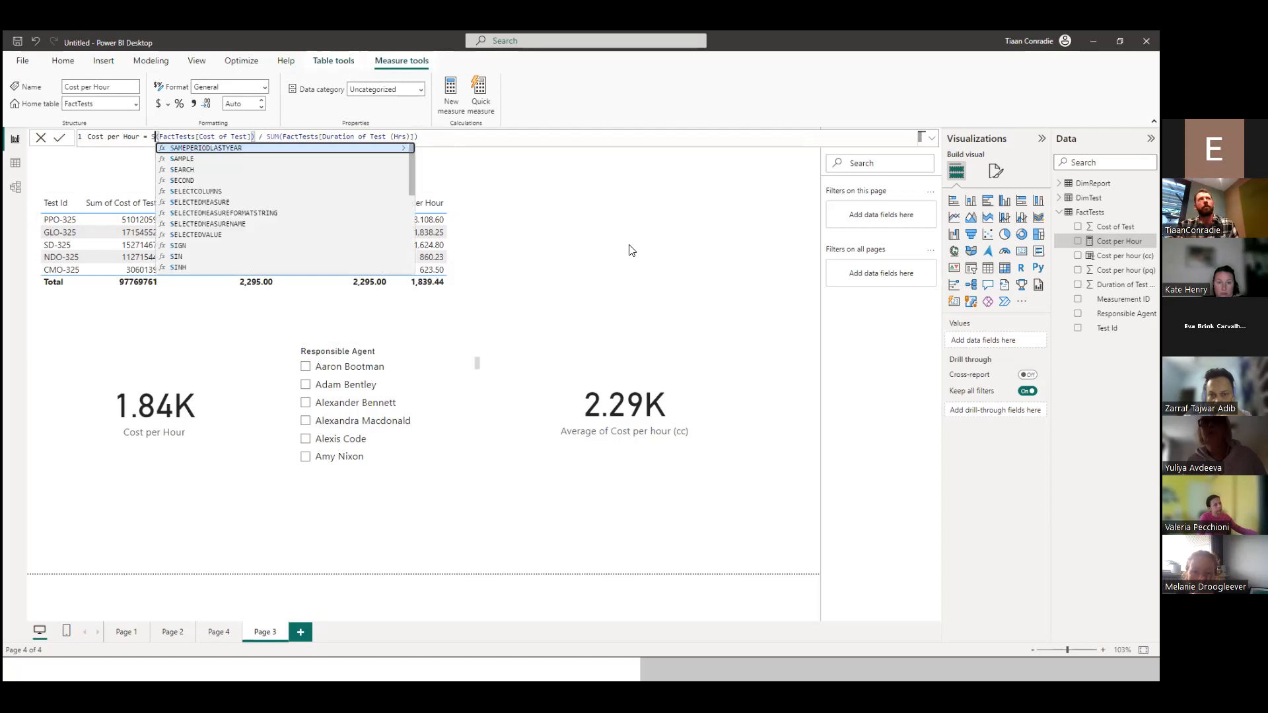
pyautogui.write('UM')
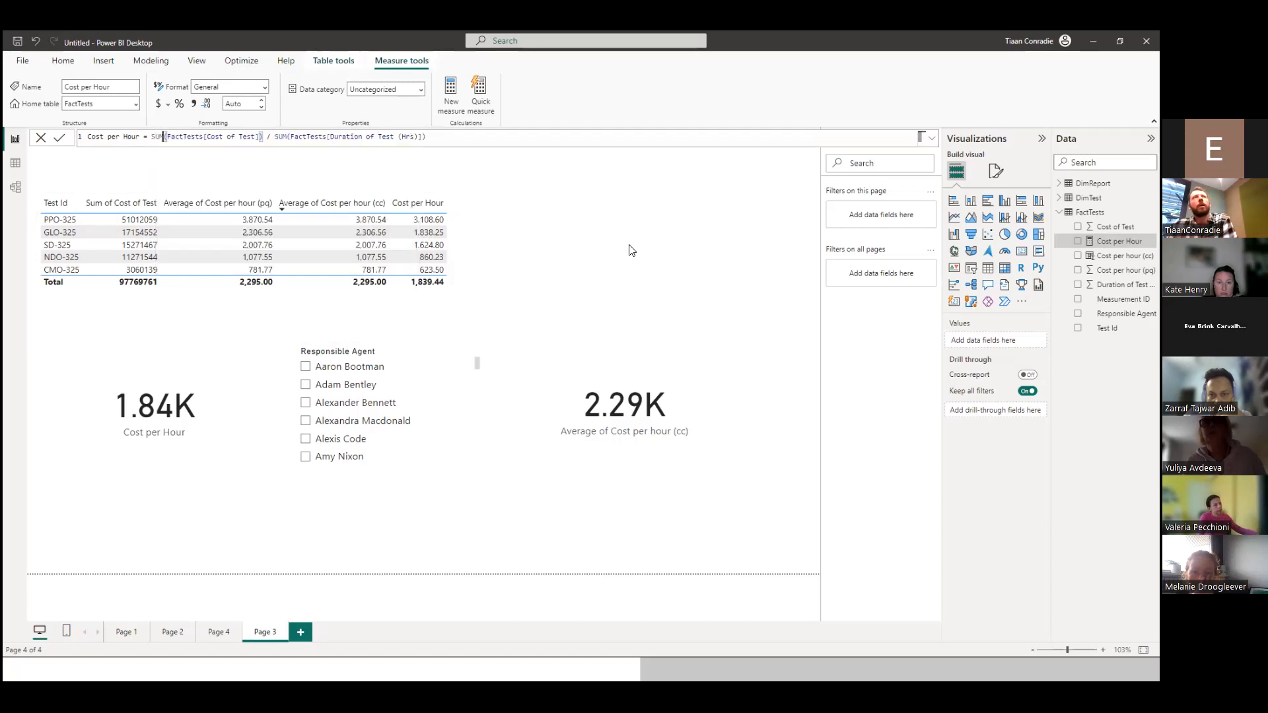
# Examine the Cost of Test and Duration of Test (Hrs) sums in the Cost per Hour measure's formula.
pyautogui.click(545, 218)
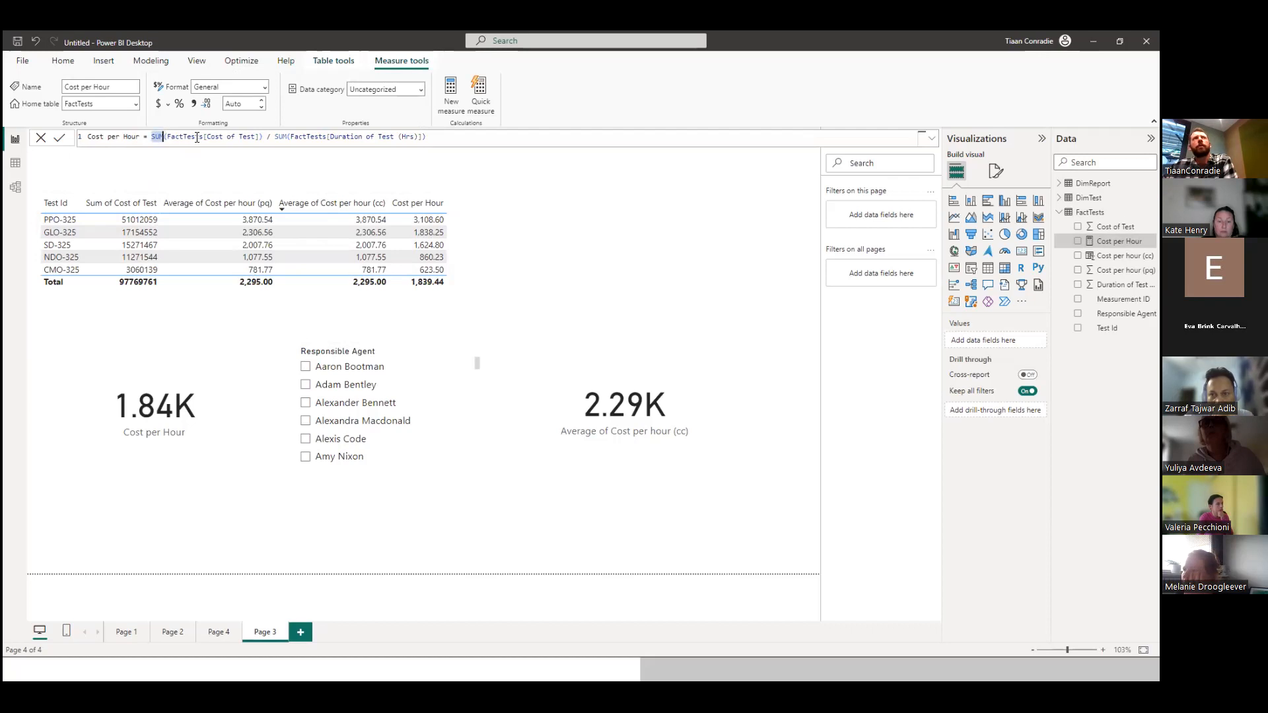
pyautogui.click(251, 137)
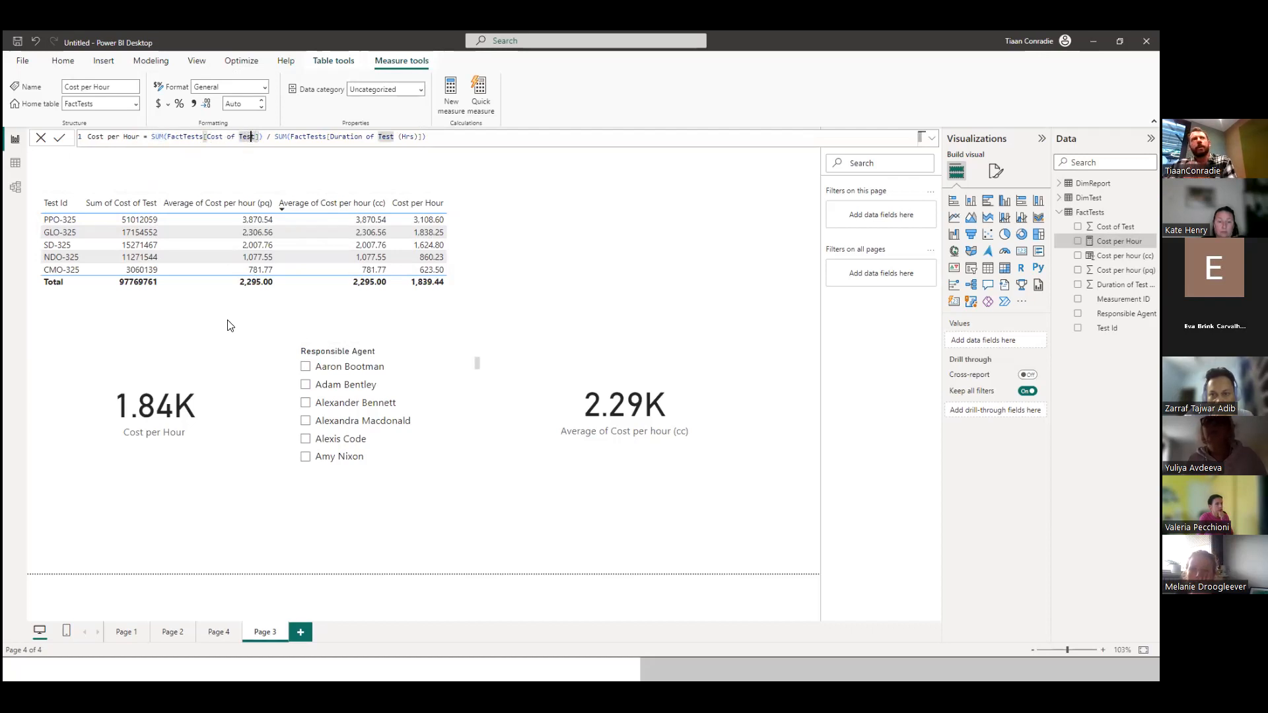
pyautogui.click(309, 144)
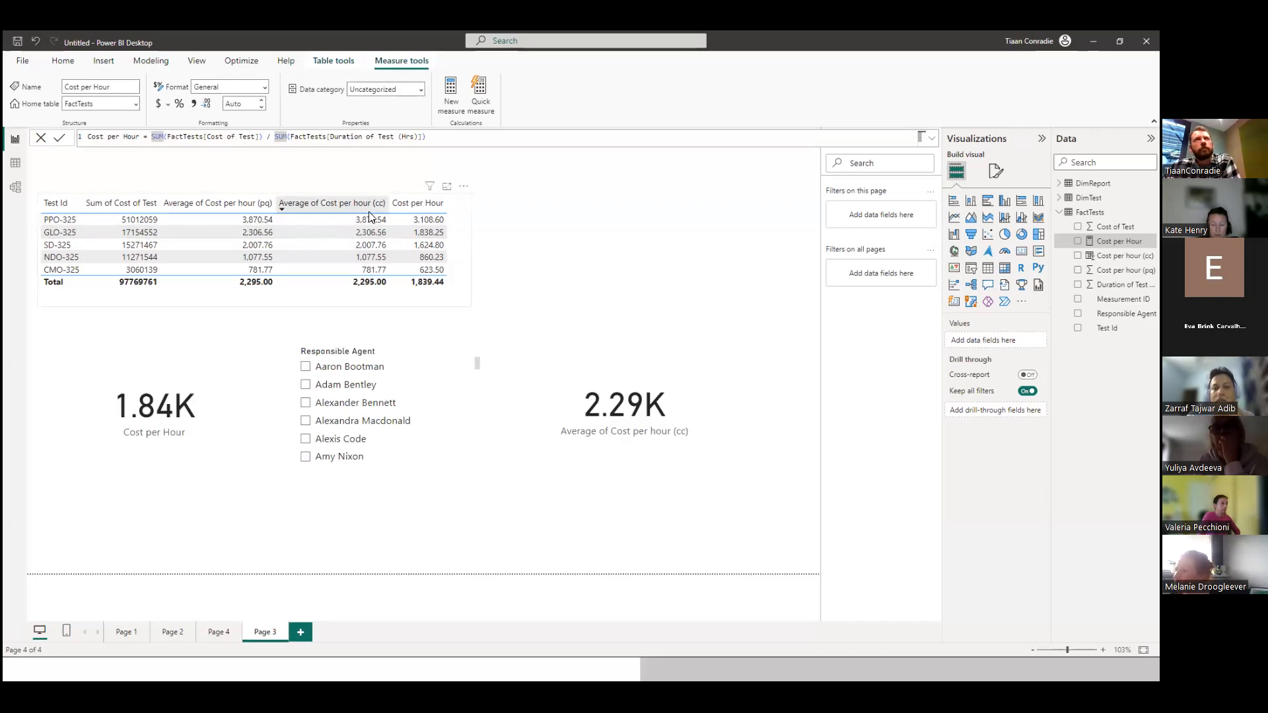
# Replace SUM with FIXED around FactTests[Cost of Test] in the Cost per Hour measure.
pyautogui.click(164, 138)
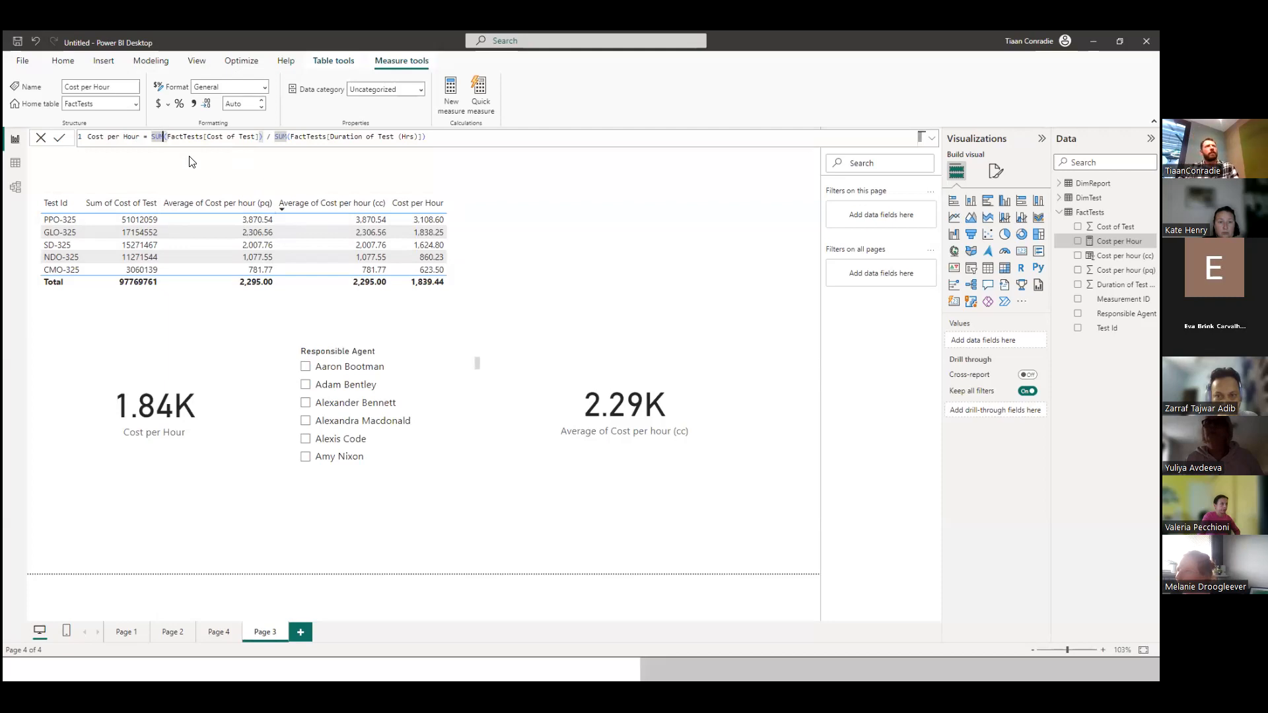
pyautogui.press('BackSpace')
pyautogui.press('BackSpace')
pyautogui.press('BackSpace')
pyautogui.write('F')
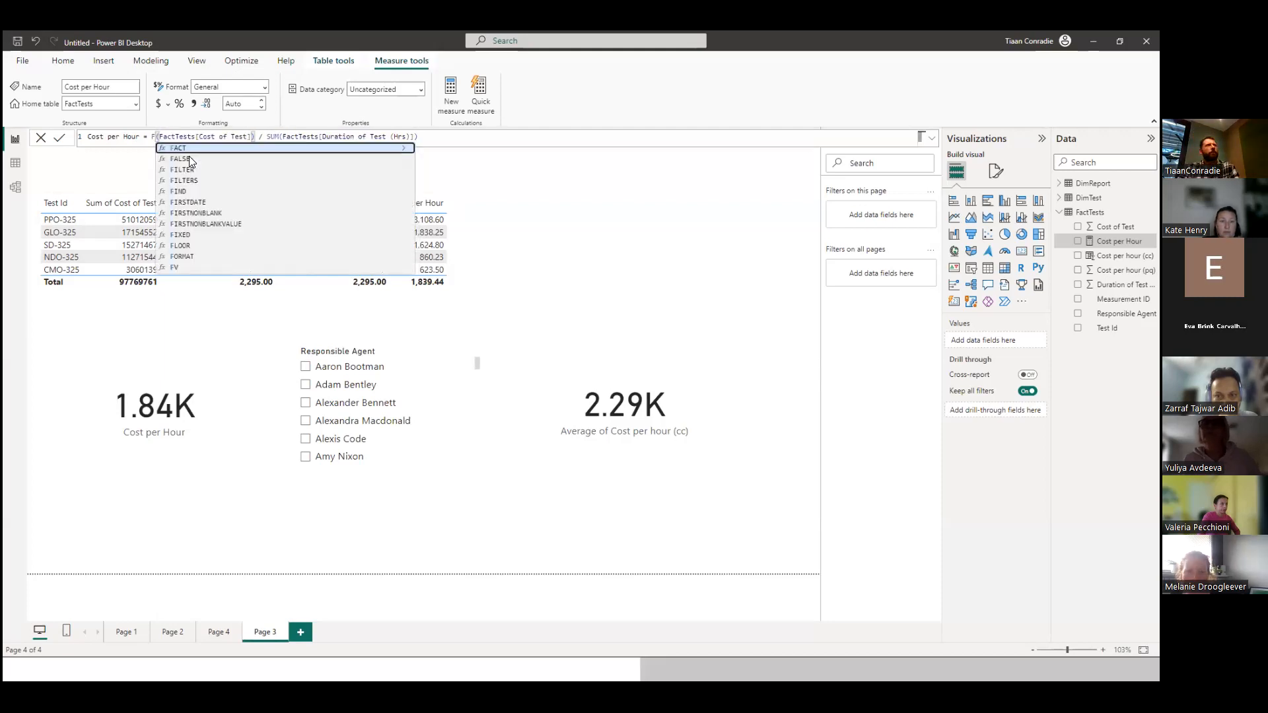
pyautogui.write('ix')
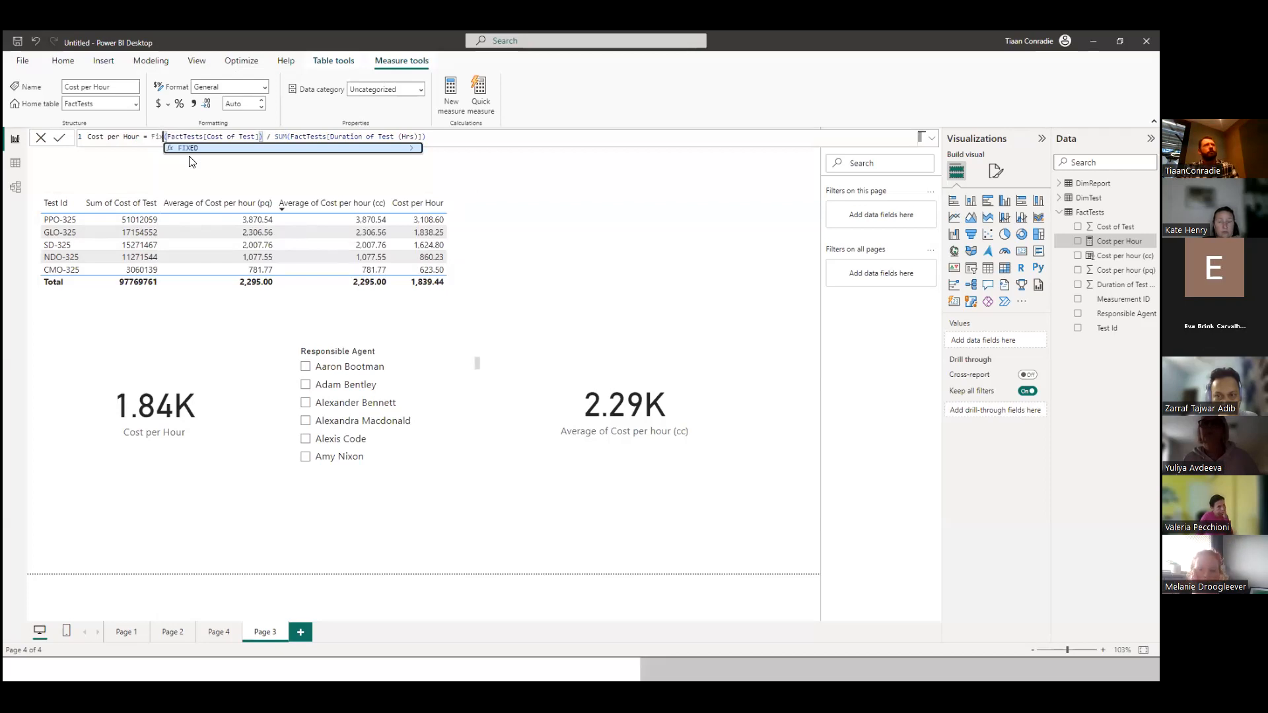
pyautogui.press('Tab')
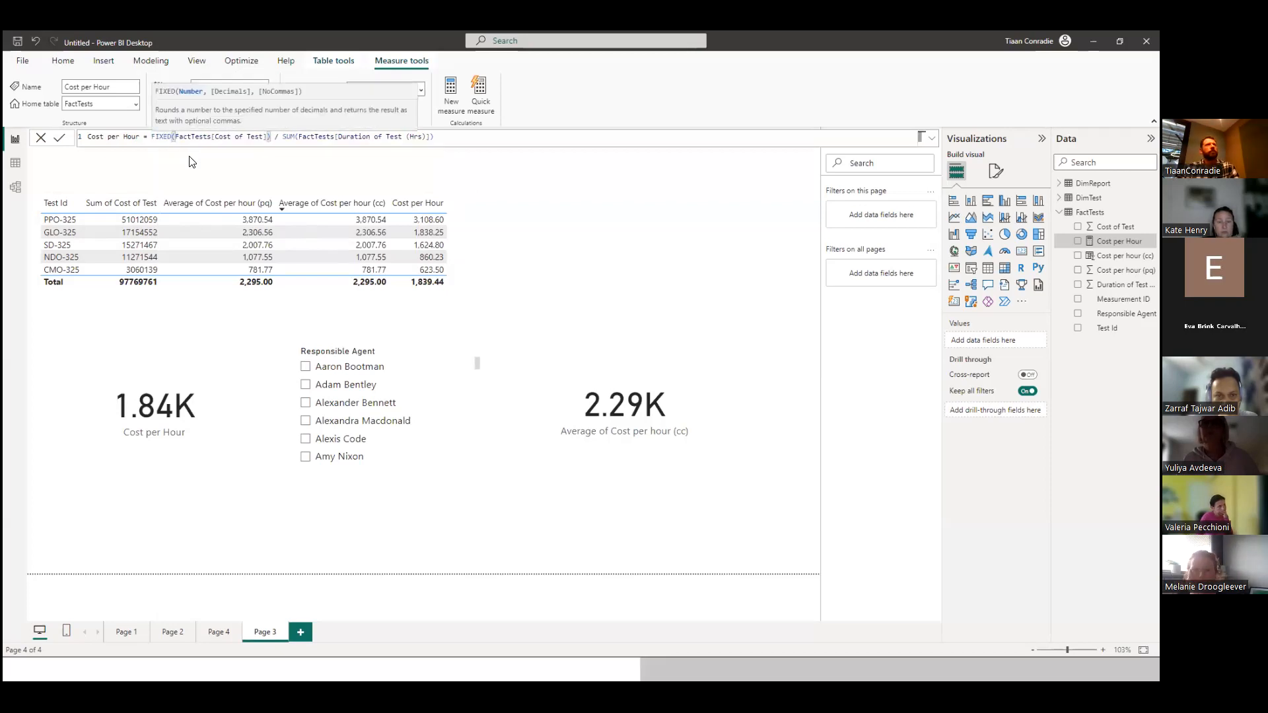
# Wrap the SUM of Duration of Test (Hrs) in FIXED in the Cost per Hour measure and apply the formula.
pyautogui.click(281, 138)
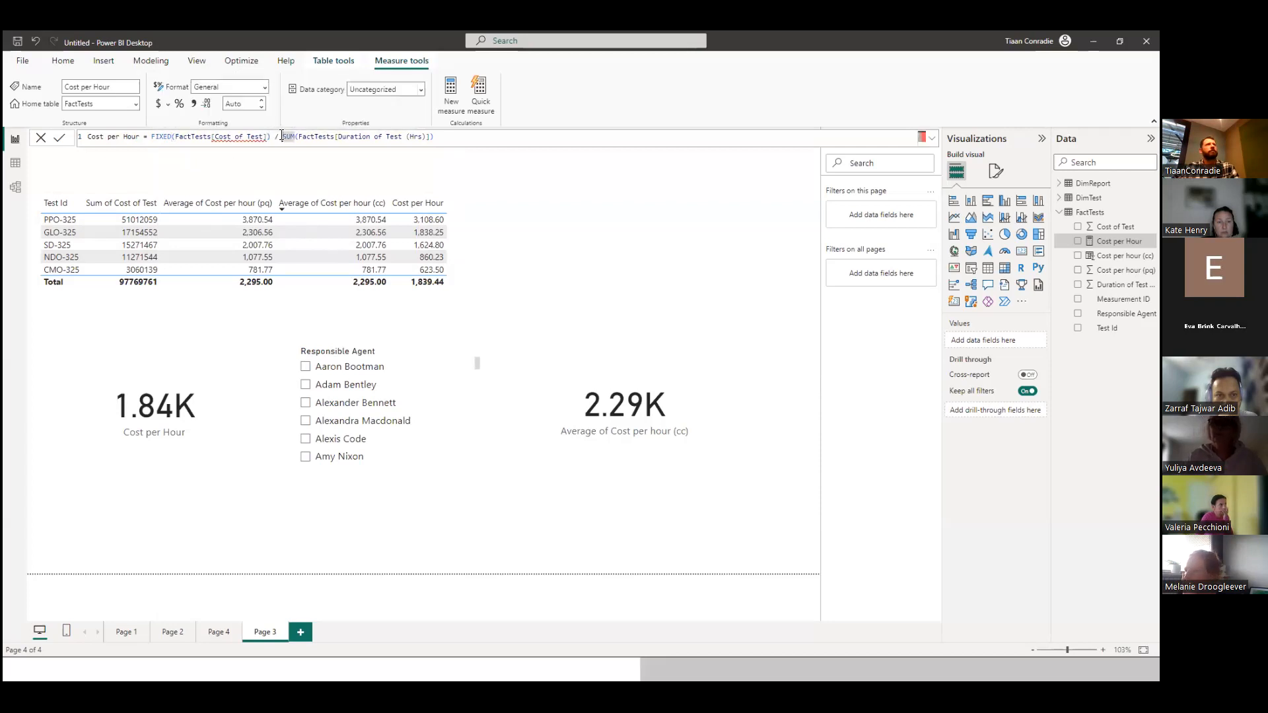
pyautogui.write('FIX')
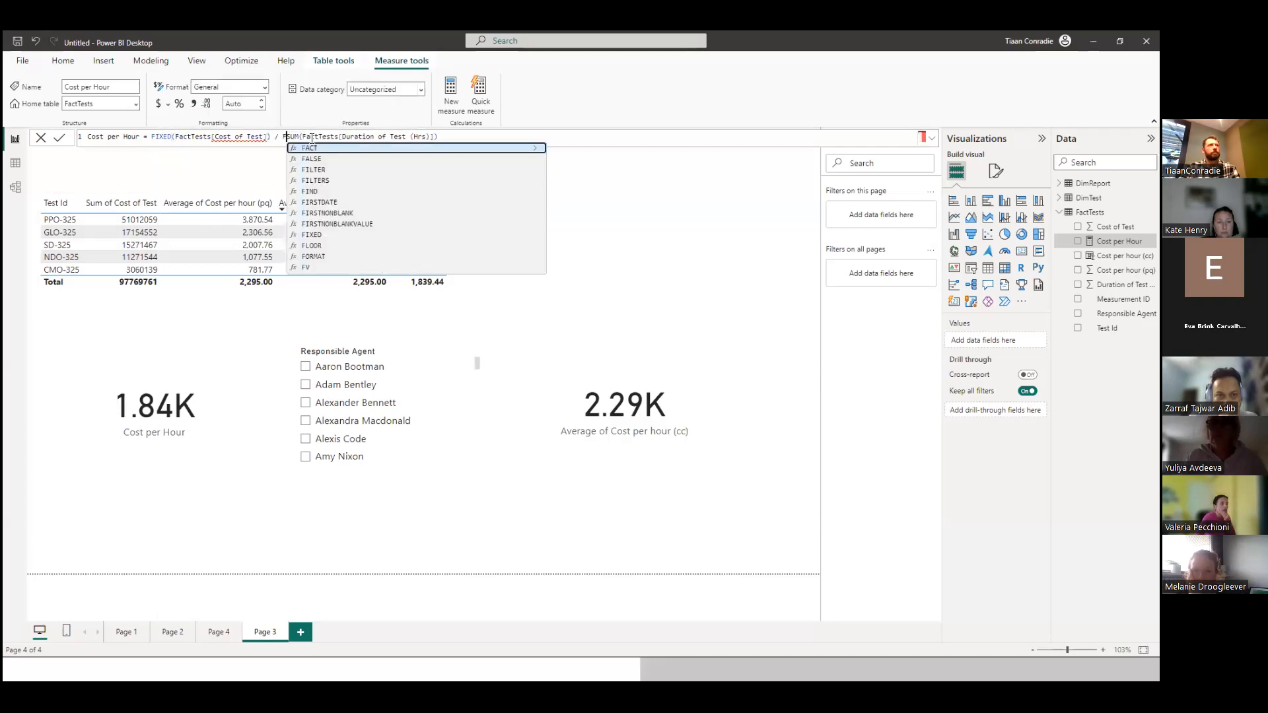
pyautogui.press('Tab')
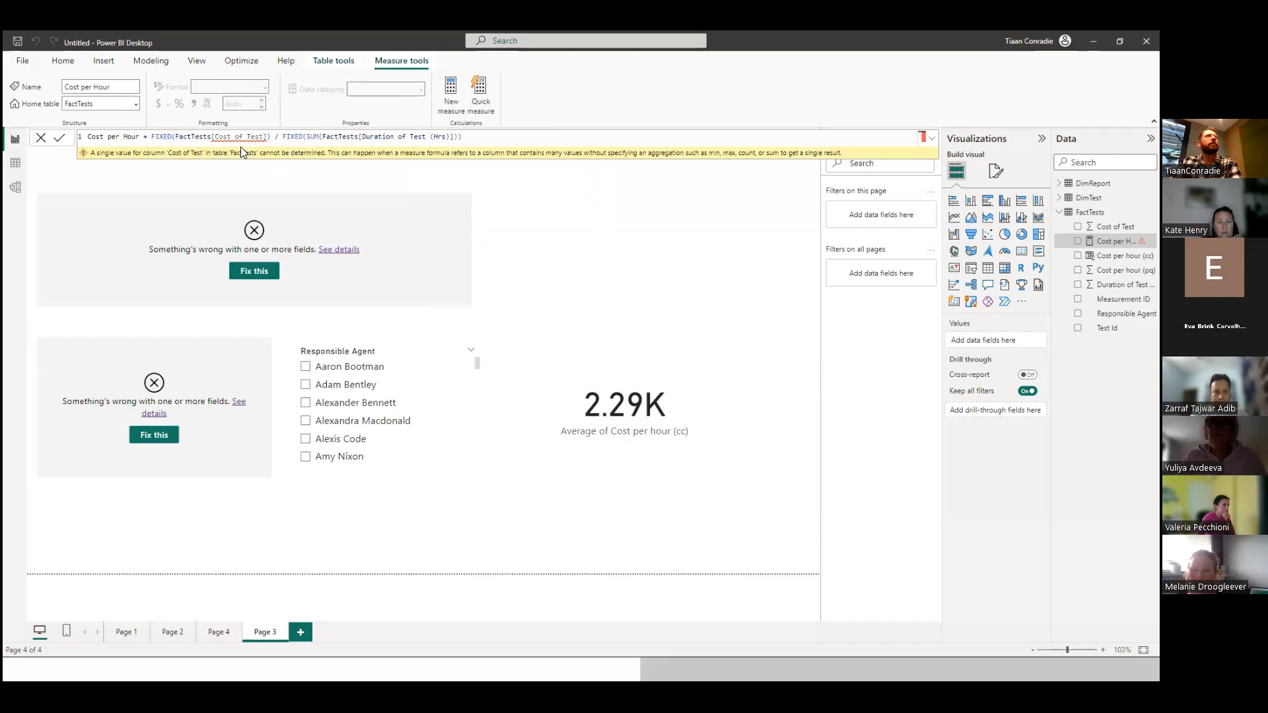
# Try FIXED directly on Duration of Test (Hrs) without the inner SUM, and put SUM back.
pyautogui.doubleClick(309, 137)
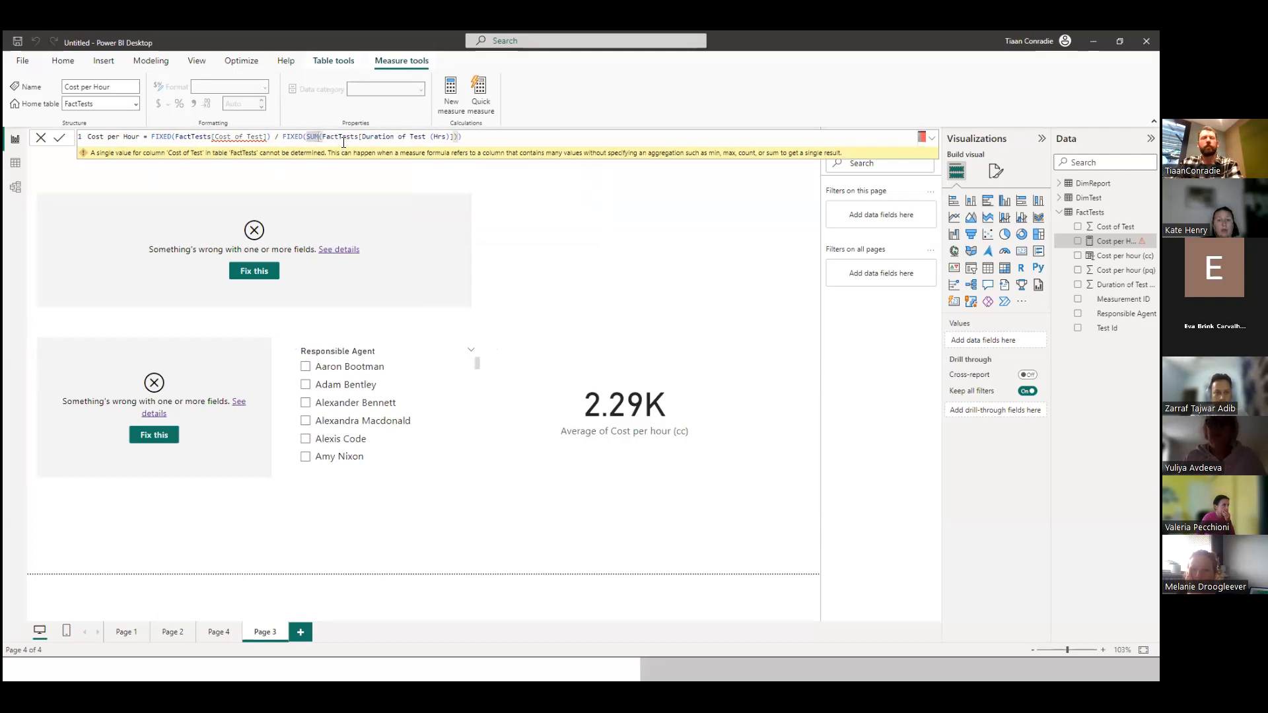
pyautogui.press('Delete')
pyautogui.press('Delete')
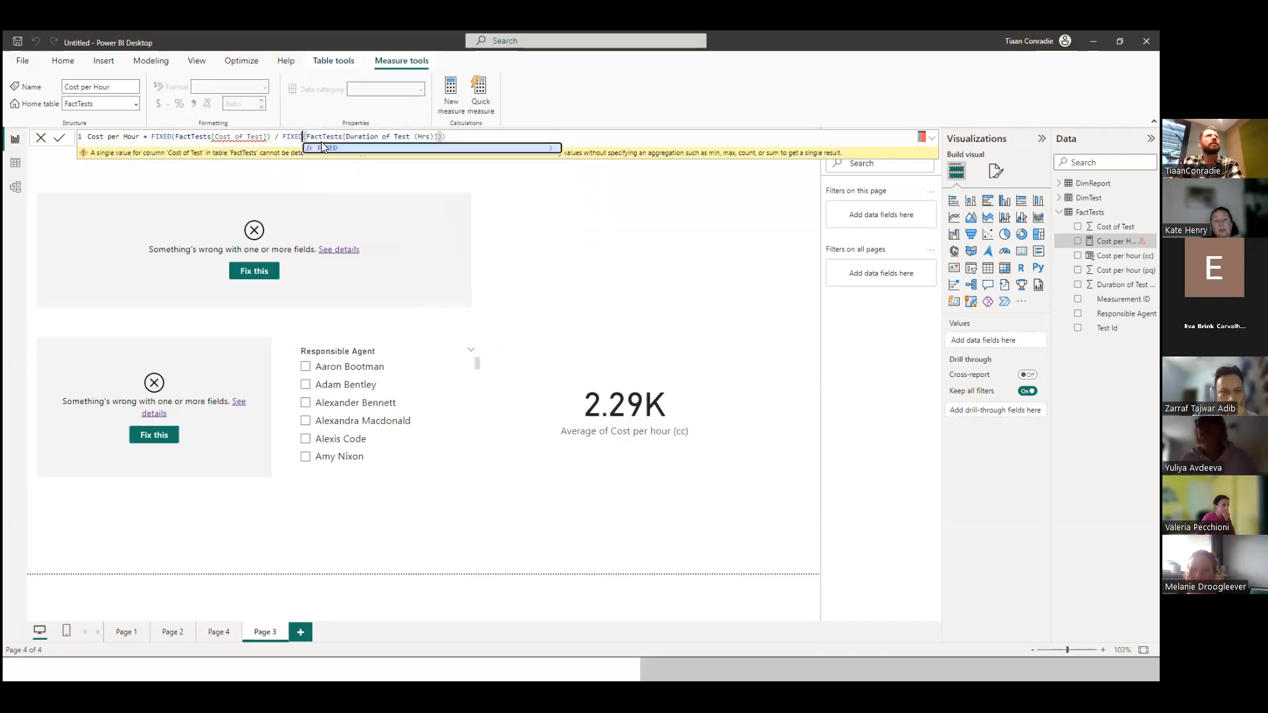
pyautogui.click(453, 135)
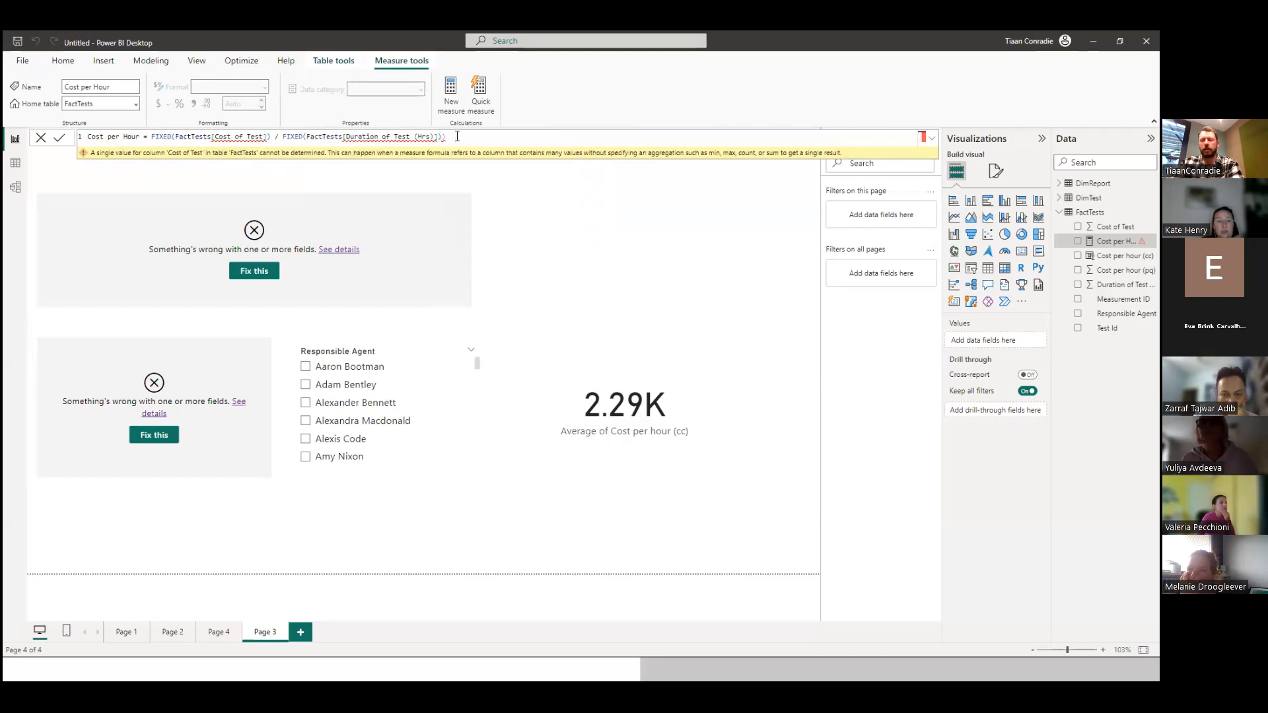
pyautogui.press('Return')
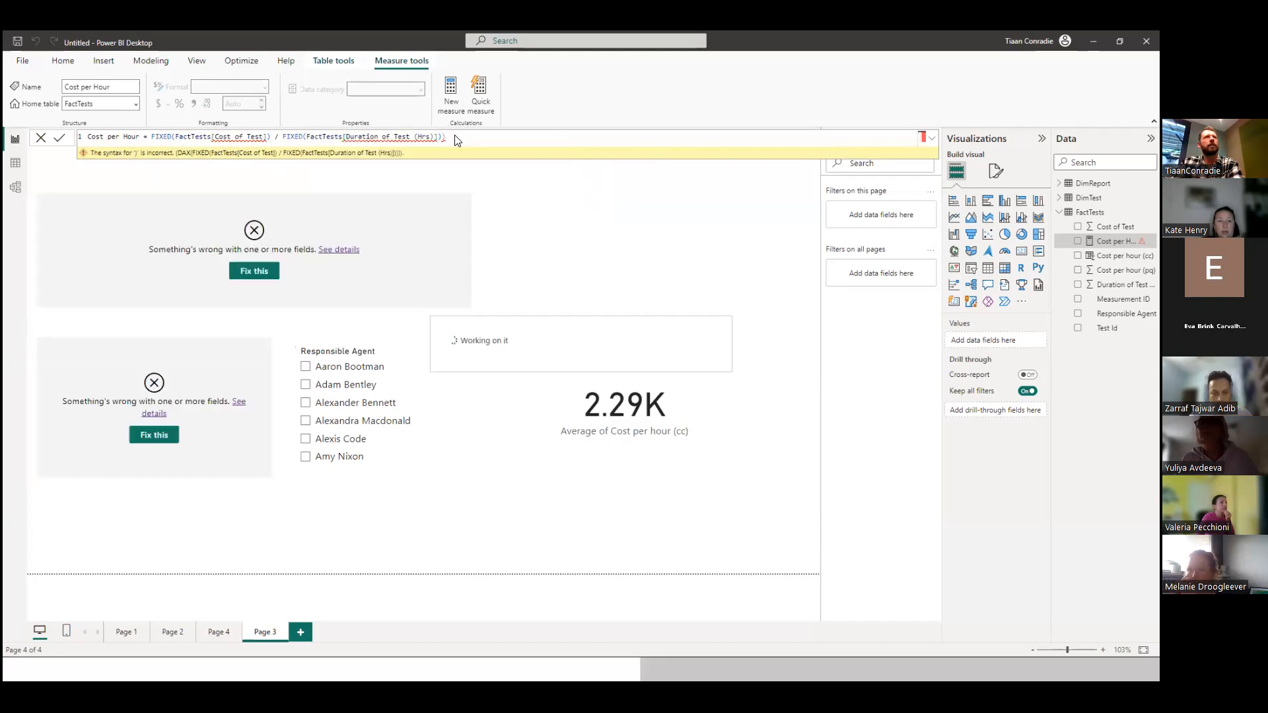
pyautogui.write('SUM(')
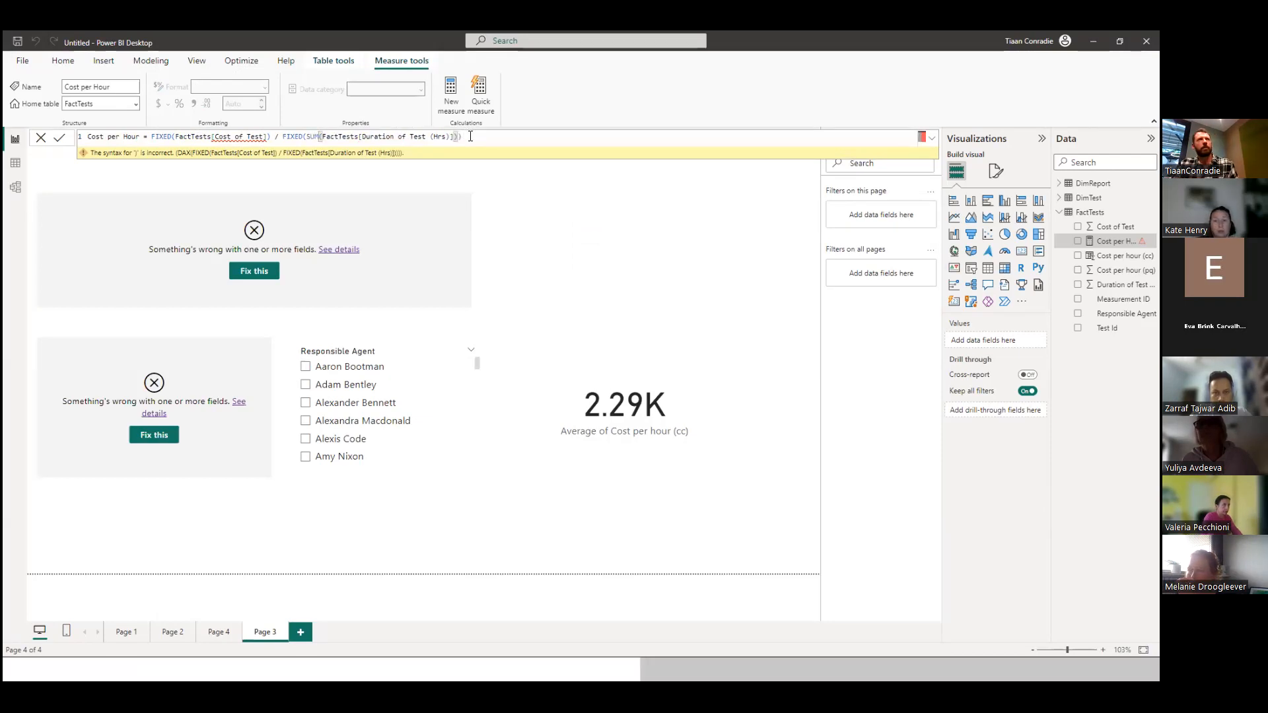
# Apply the Cost per Hour formula with FIXED in numerator and denominator, and leave the measure.
pyautogui.click(268, 135)
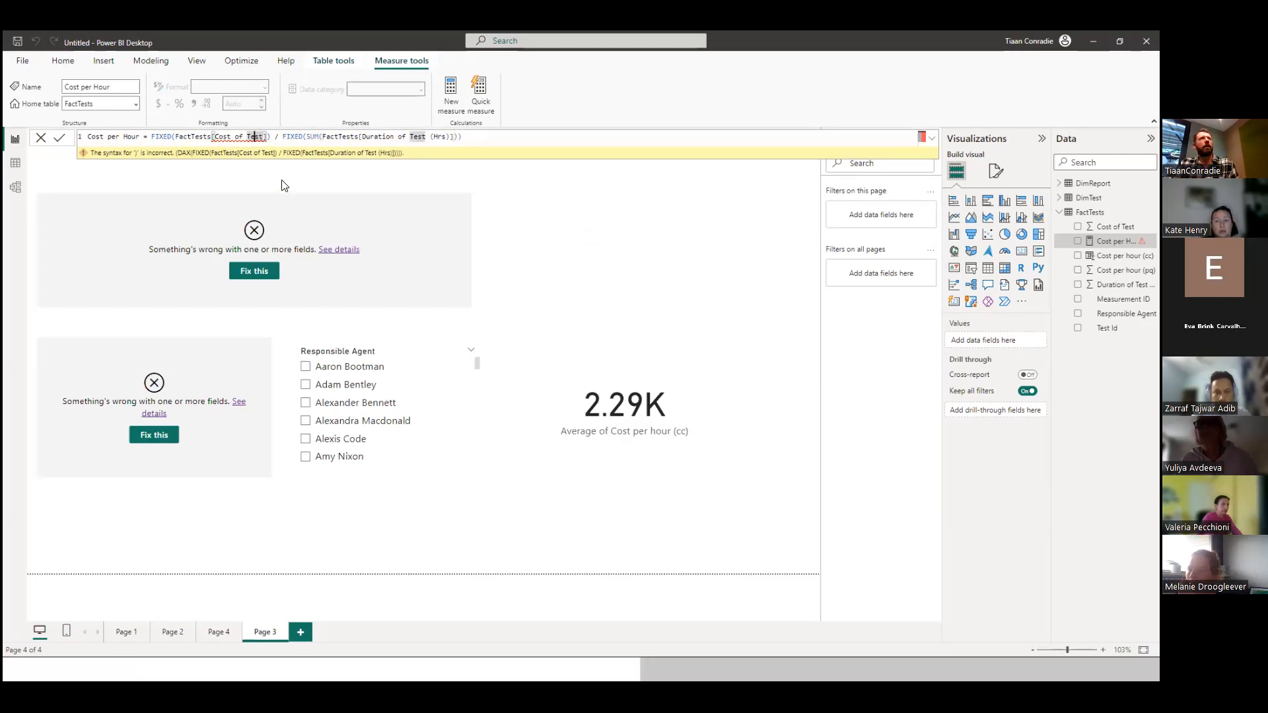
pyautogui.click(175, 136)
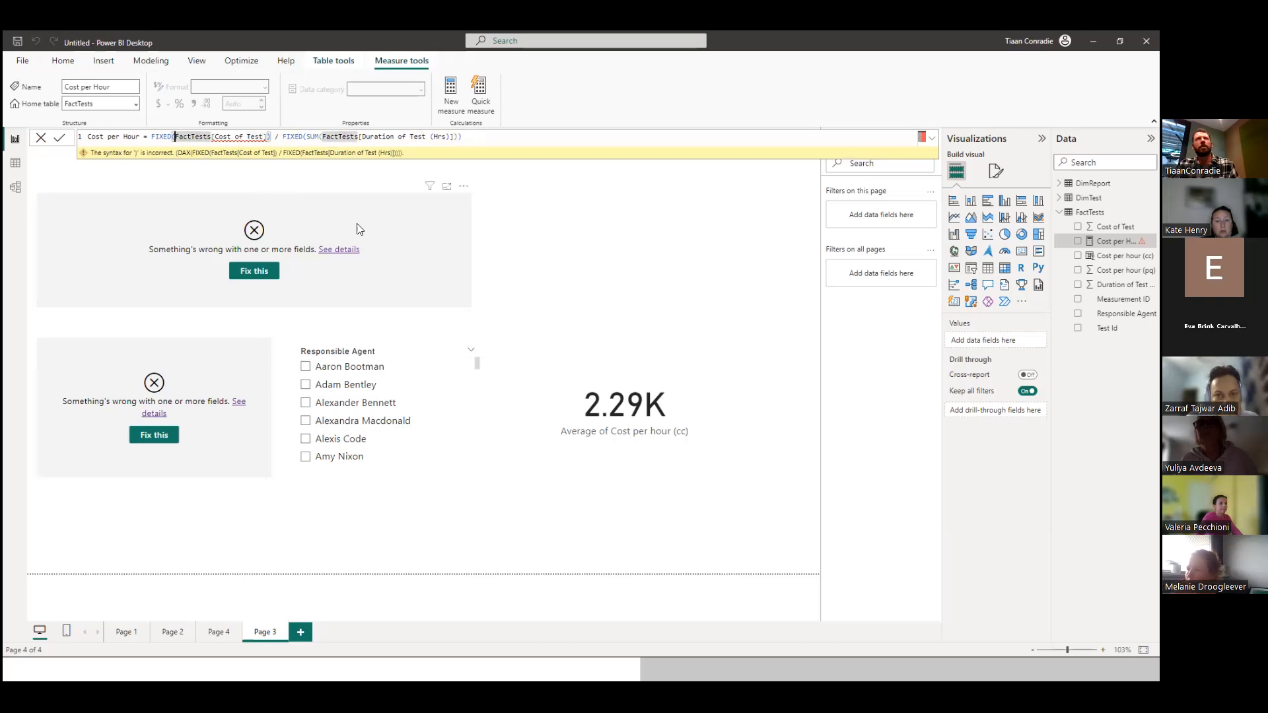
pyautogui.click(534, 242)
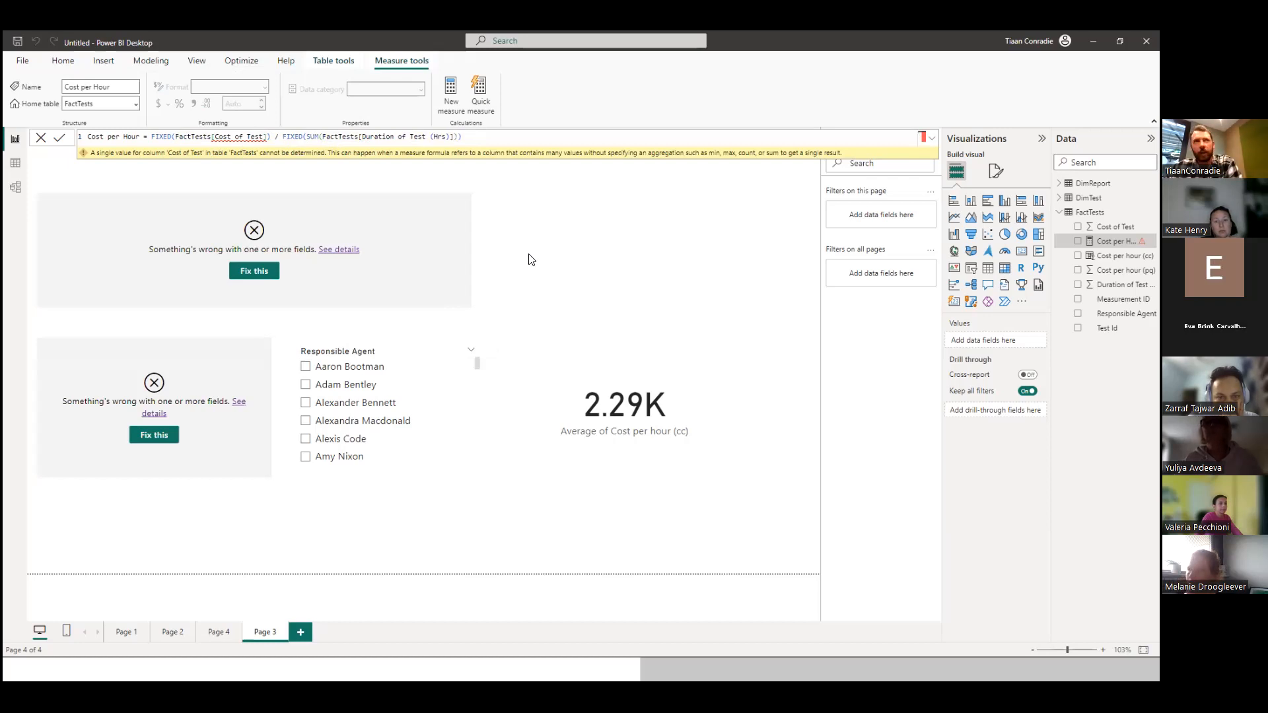
pyautogui.click(497, 275)
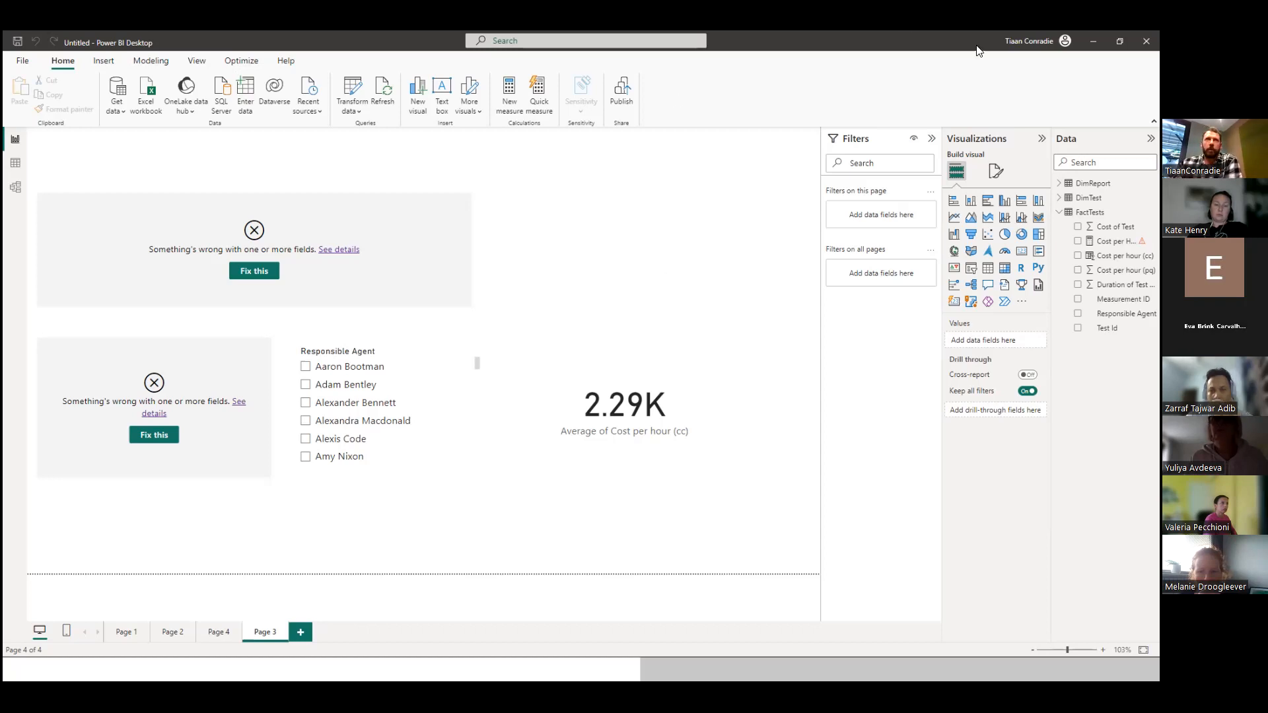
# Minimize Power BI Desktop and switch to My workspace in the Power BI service, with the browser window maximized.
pyautogui.click(1093, 41)
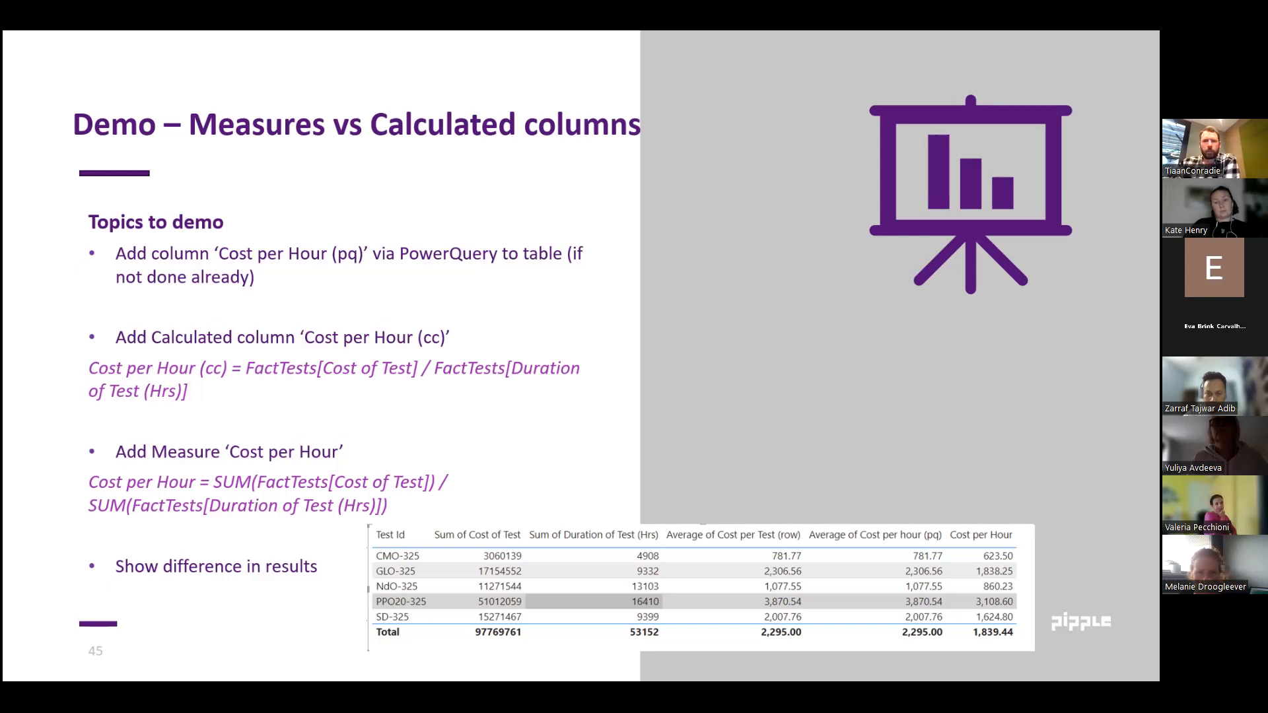
pyautogui.moveTo(321, 475); pyautogui.dragTo(445, 210)
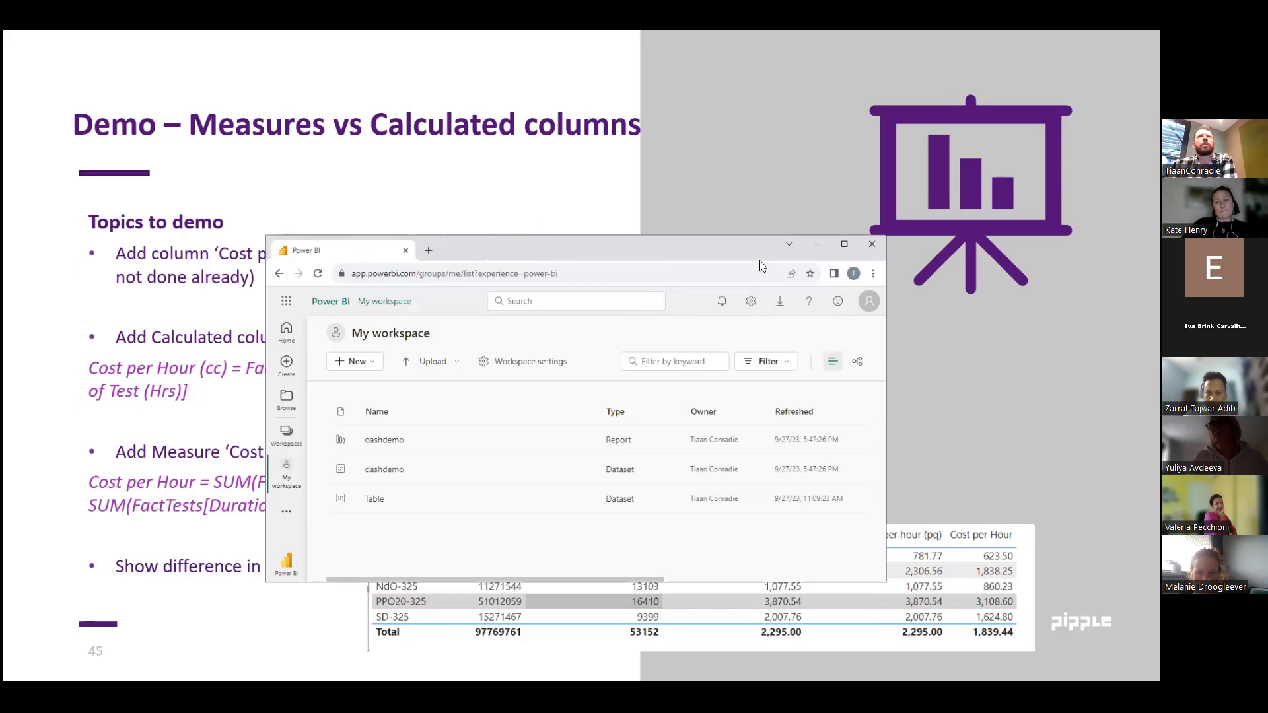
pyautogui.click(844, 244)
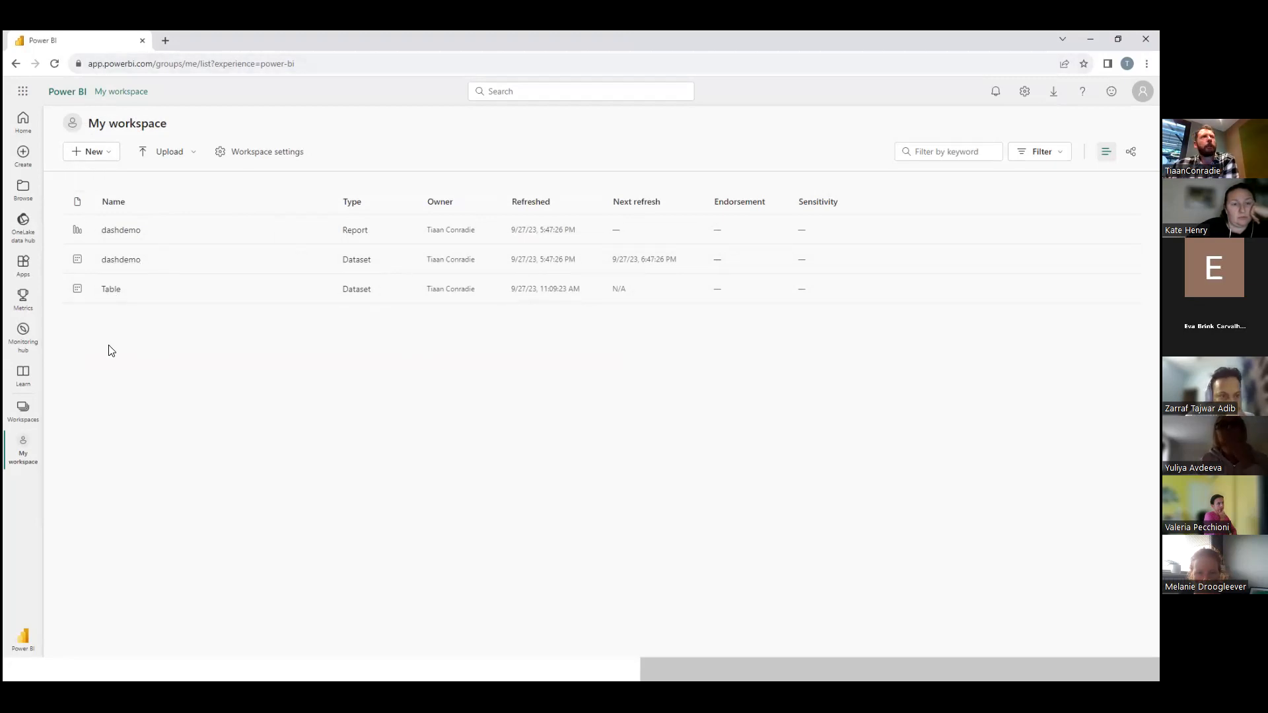
# Review the upload sources and new item types offered in My workspace, and minimize the browser.
pyautogui.click(190, 156)
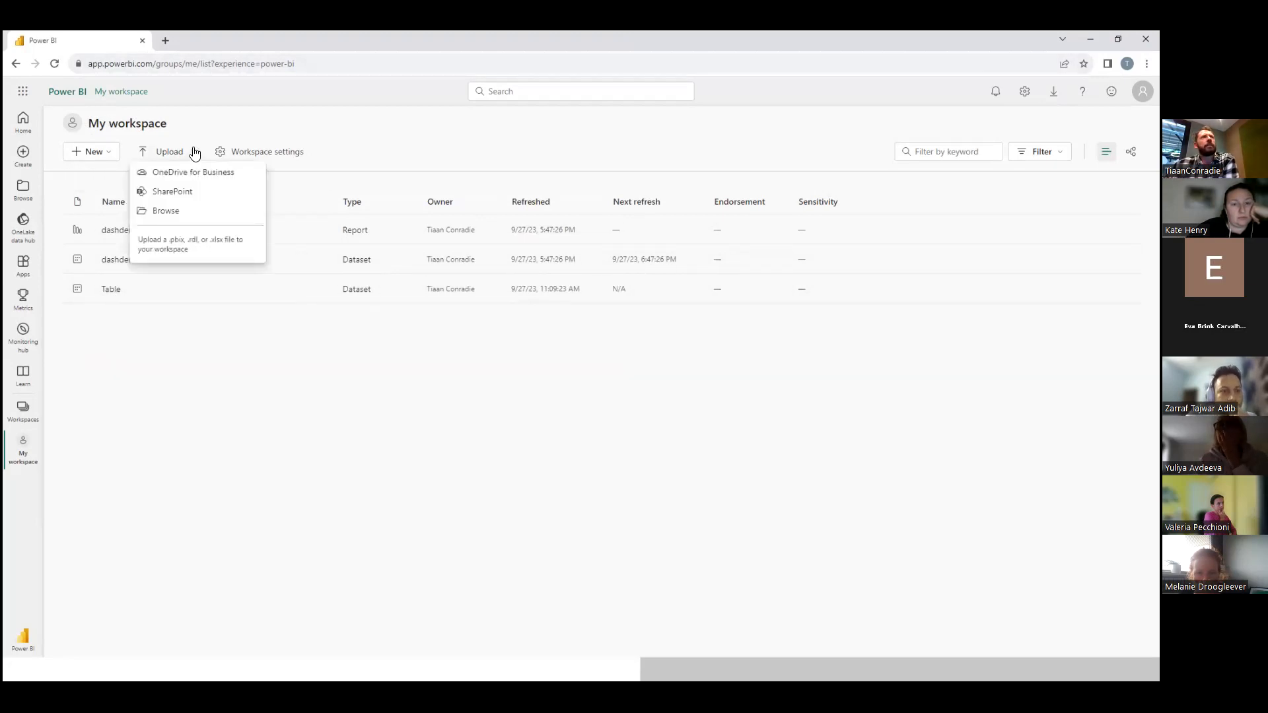
pyautogui.click(106, 152)
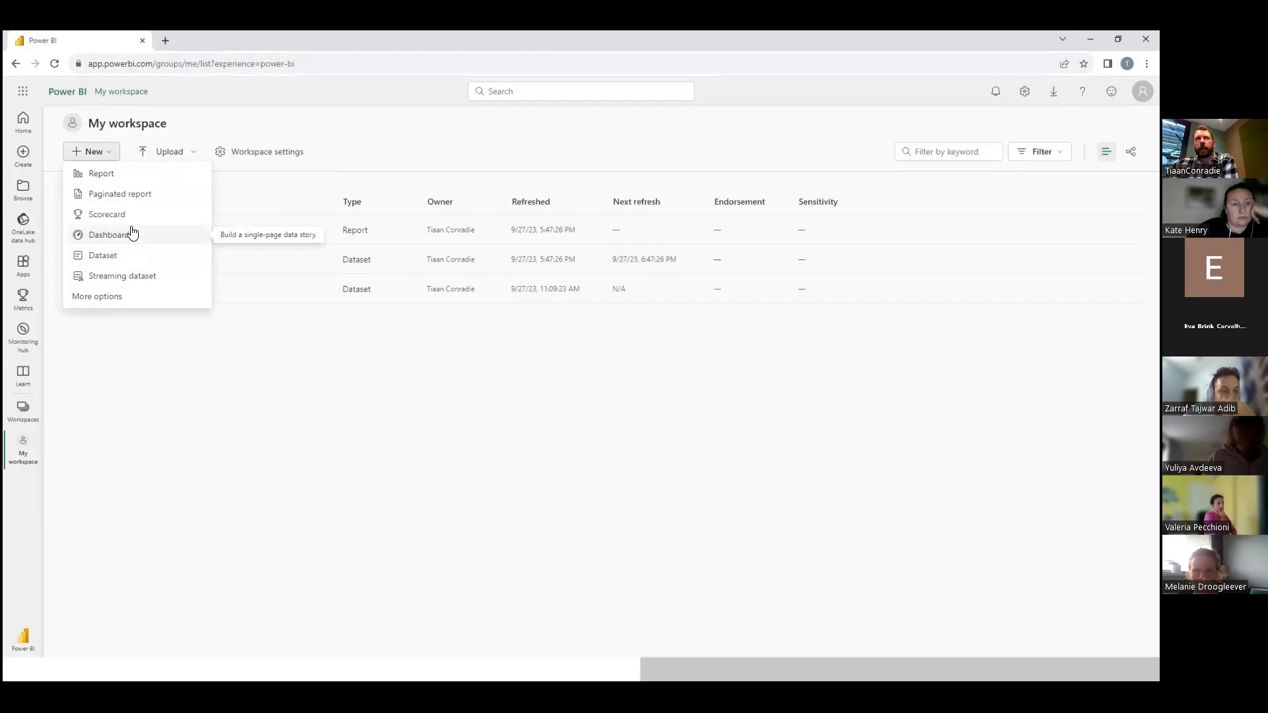
pyautogui.click(386, 461)
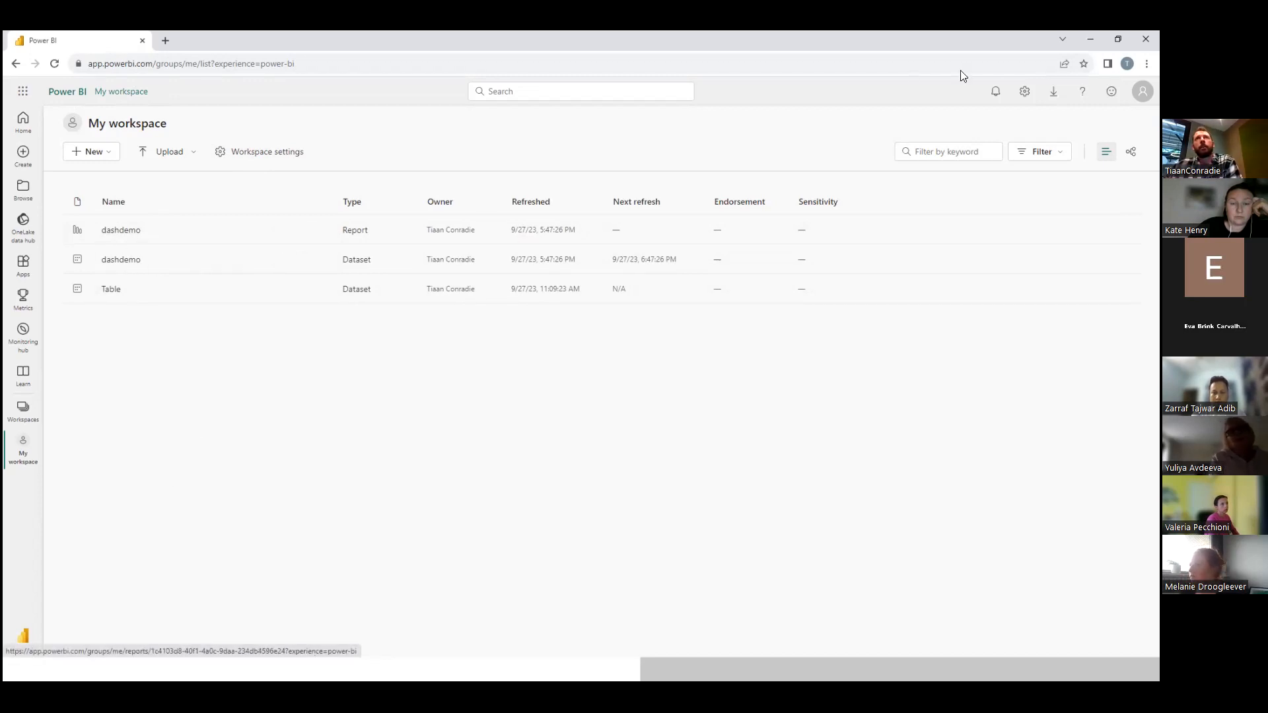
pyautogui.click(1090, 39)
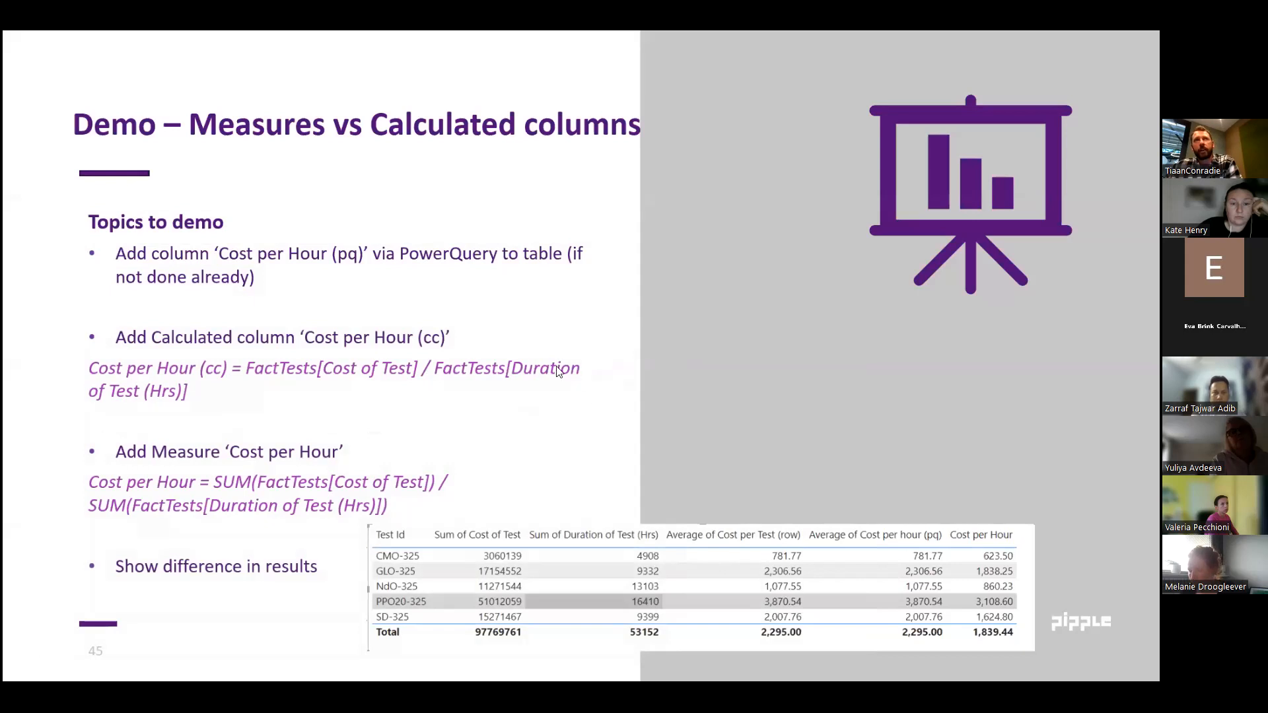
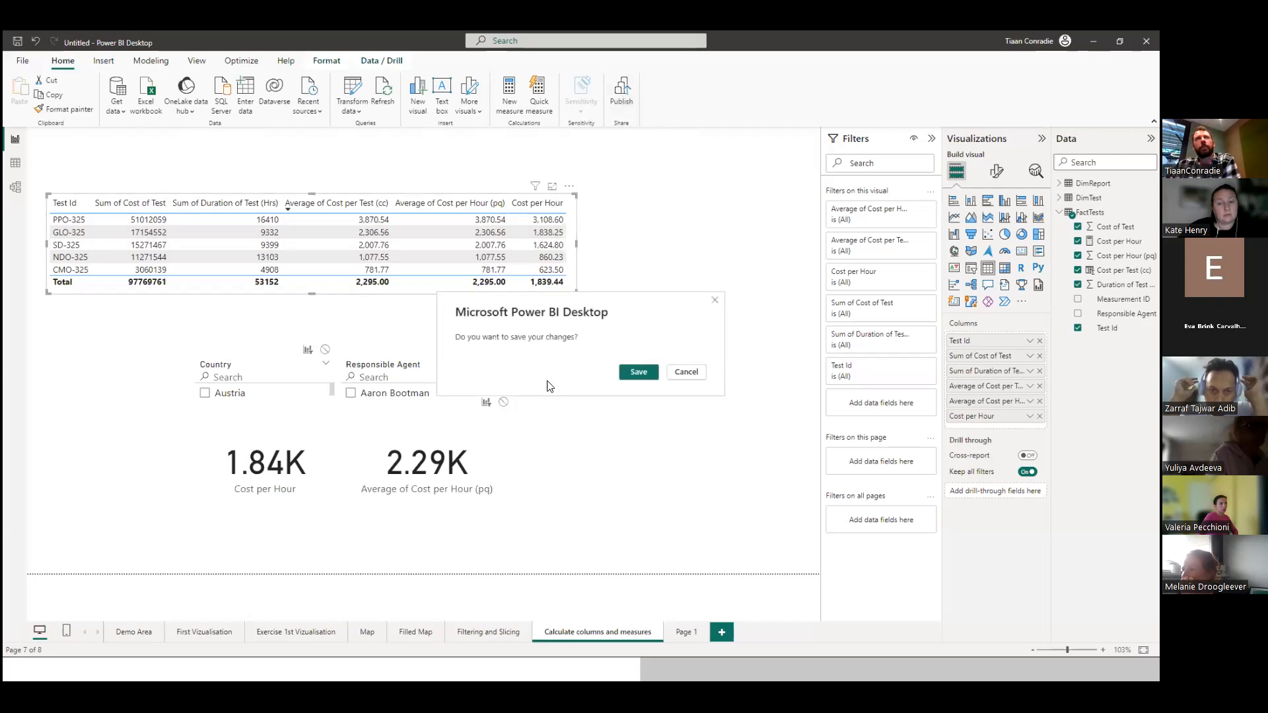
# Start saving the report changes as a Power BI file, cancel without naming it, and deselect the table visual.
pyautogui.click(635, 373)
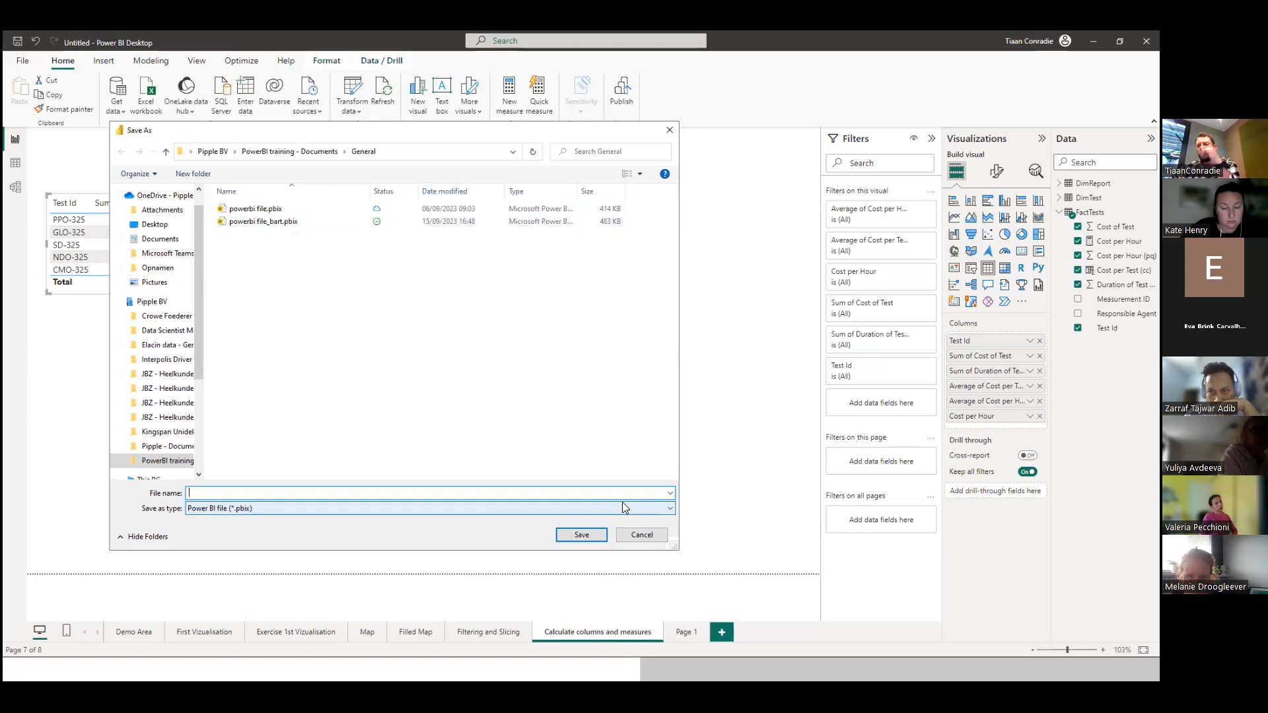
pyautogui.click(648, 535)
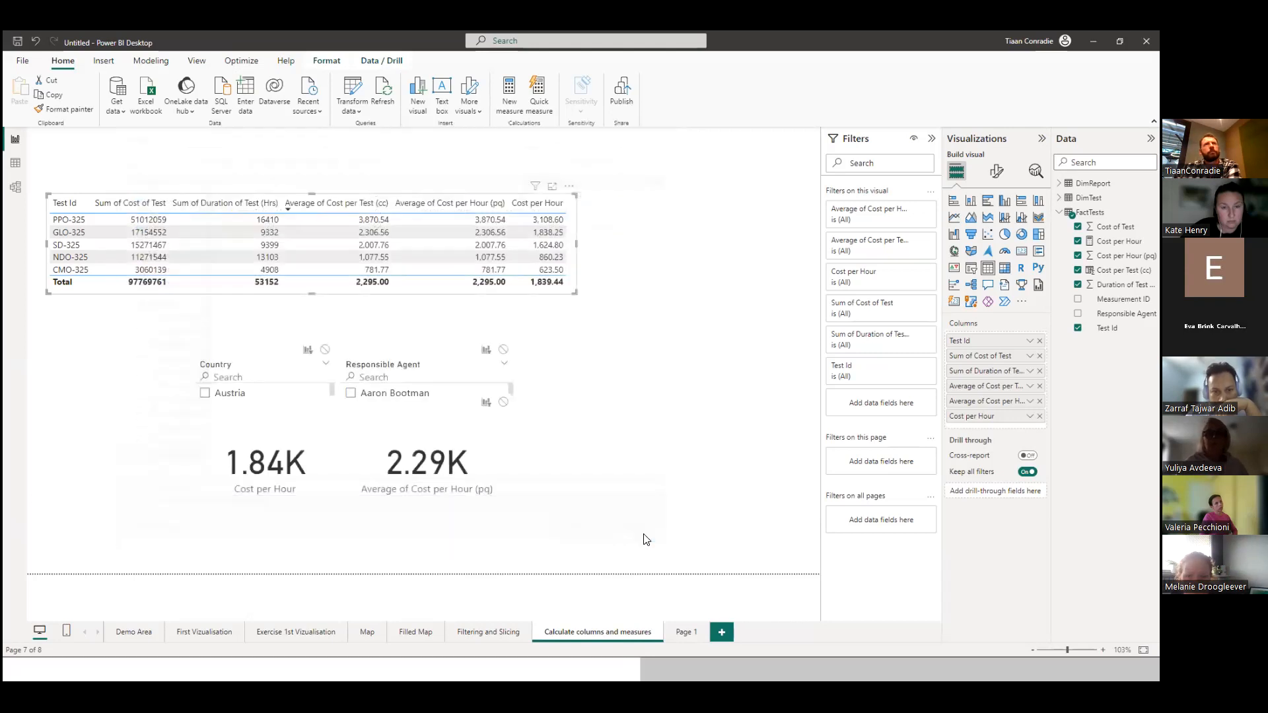
pyautogui.click(654, 192)
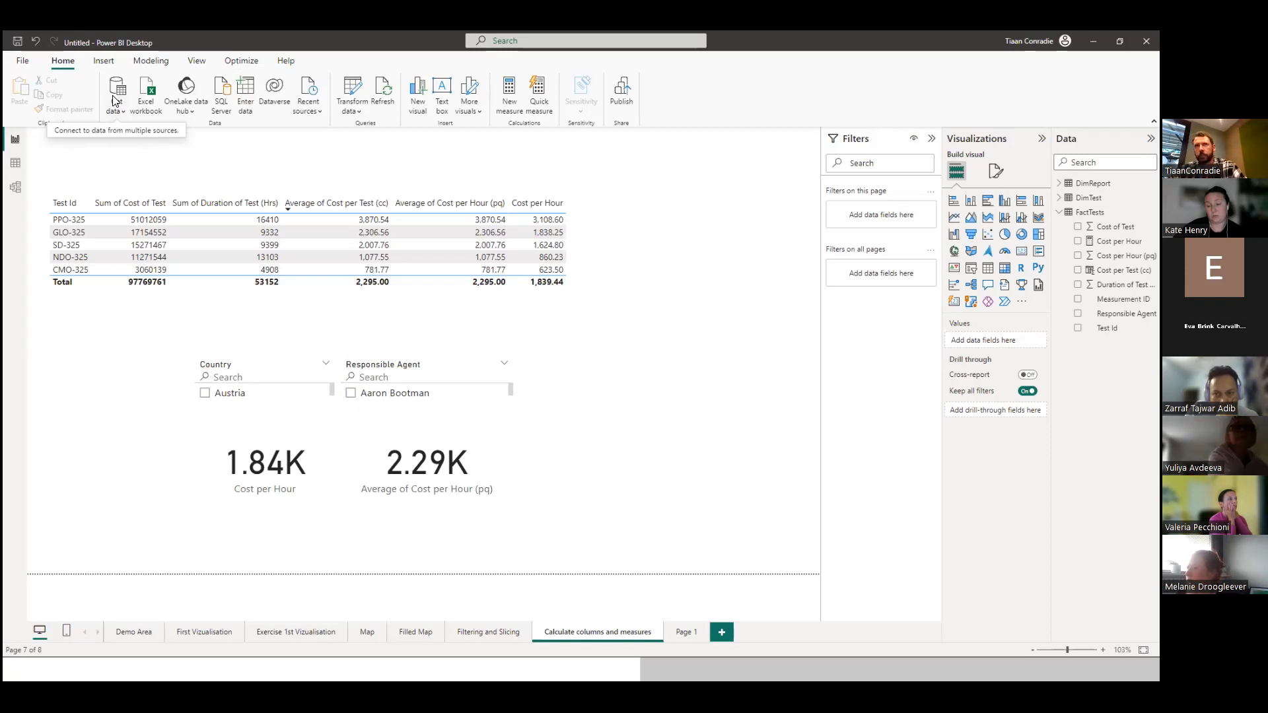
# Collapse the FactTests table's fields, and switch to the slideshow, advancing to "Let's build an interactive dashboard".
pyautogui.click(1059, 212)
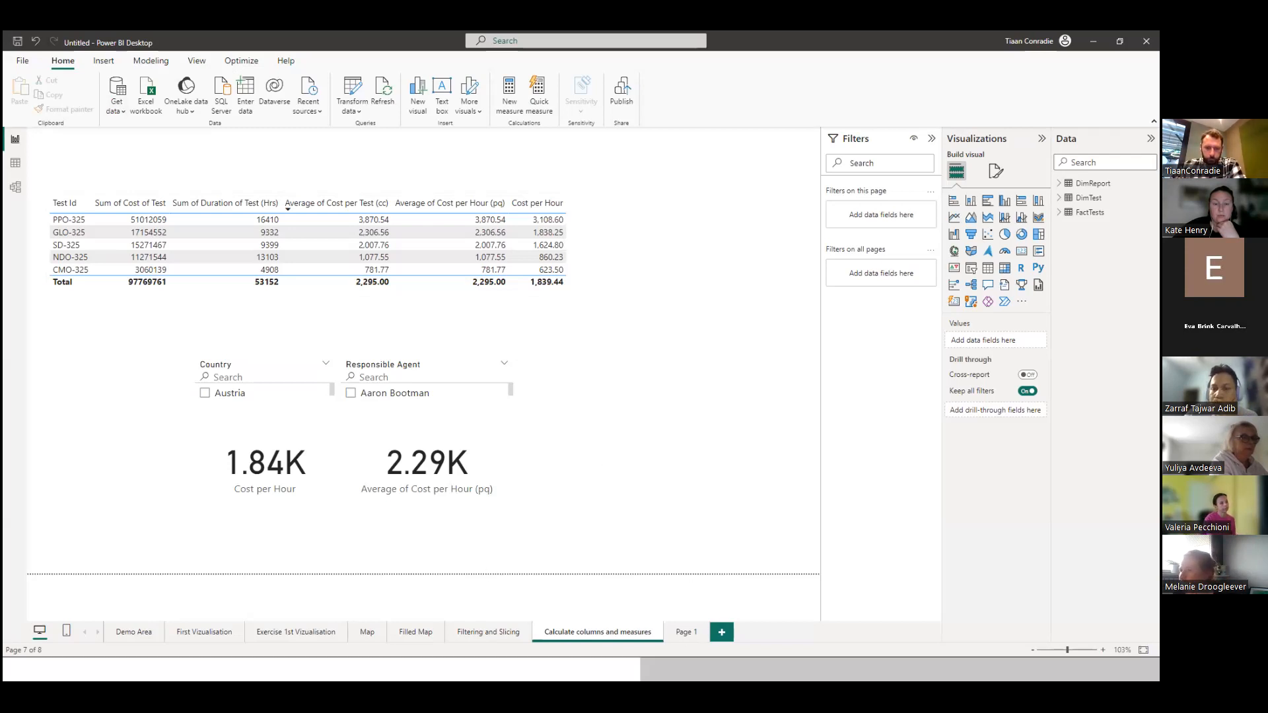
pyautogui.hotkey('alt', 'Tab')
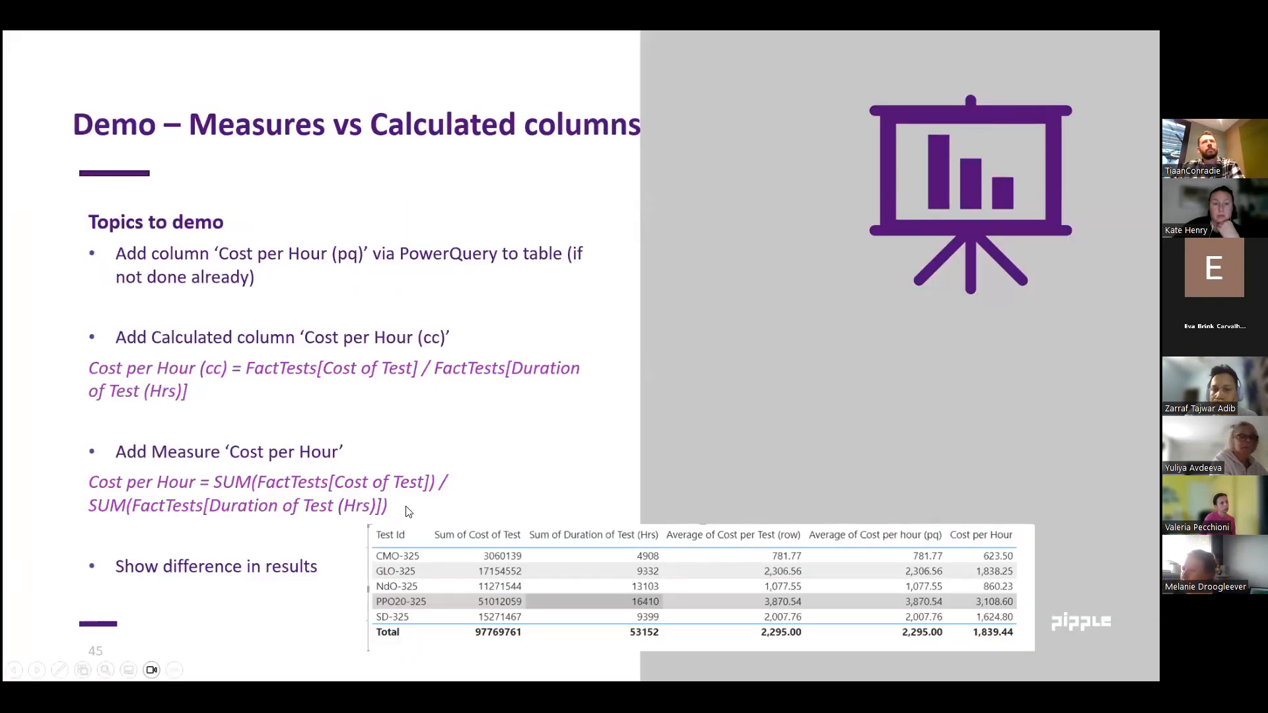
pyautogui.click(536, 403)
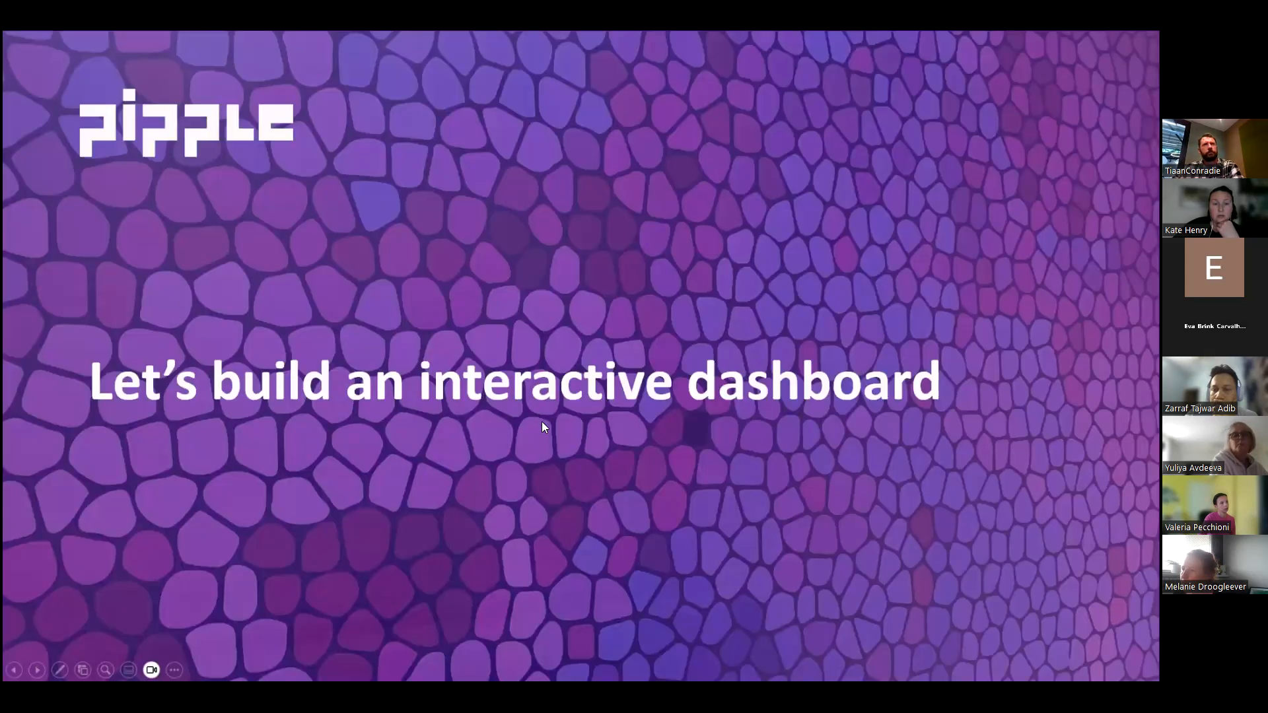